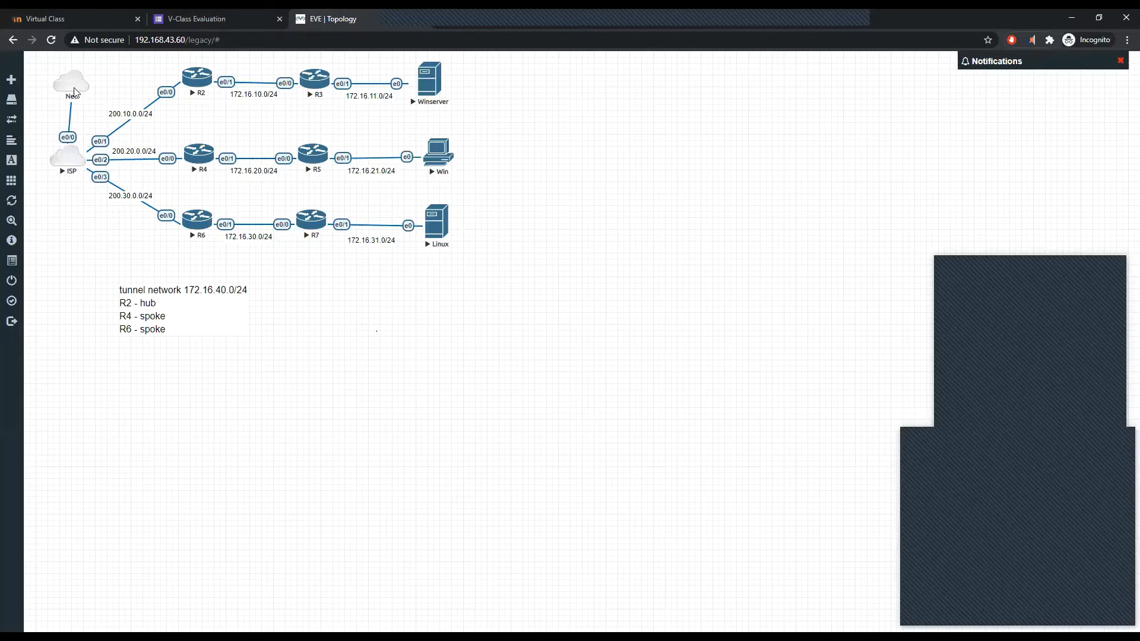
Frame the R2–R3–Winserver, R4–R5–Win and R6–R7–Linux rows each with a square custom shape with a solid black border
{"action": "scroll", "coordinate": [75, 92], "scroll_direction": "up", "scroll_amount": 1}
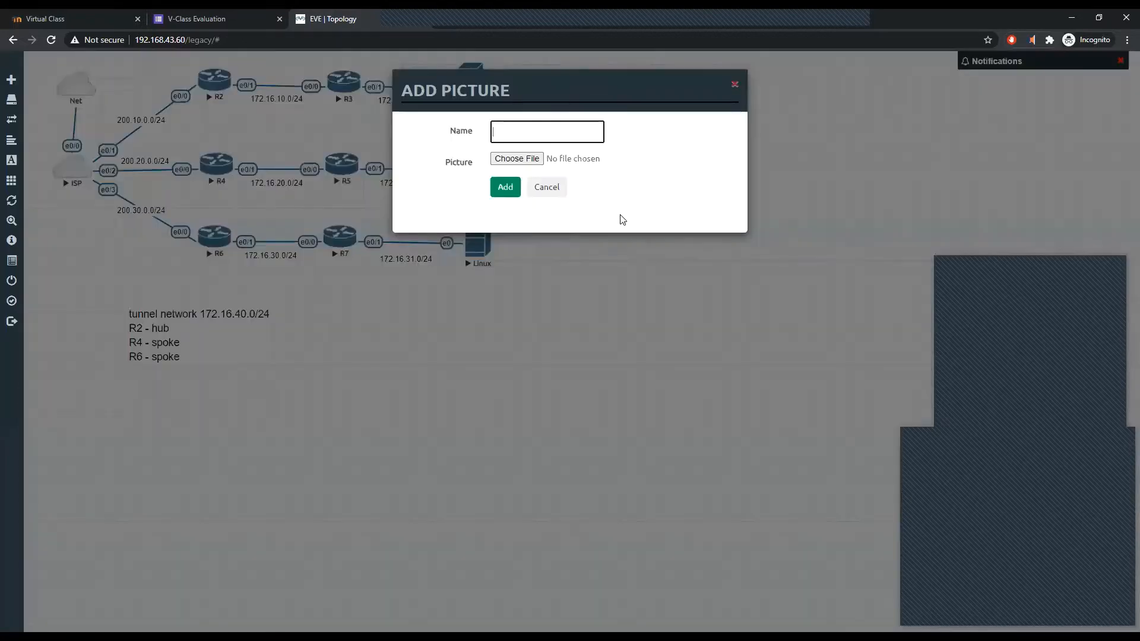
{"action": "key", "text": "Escape"}
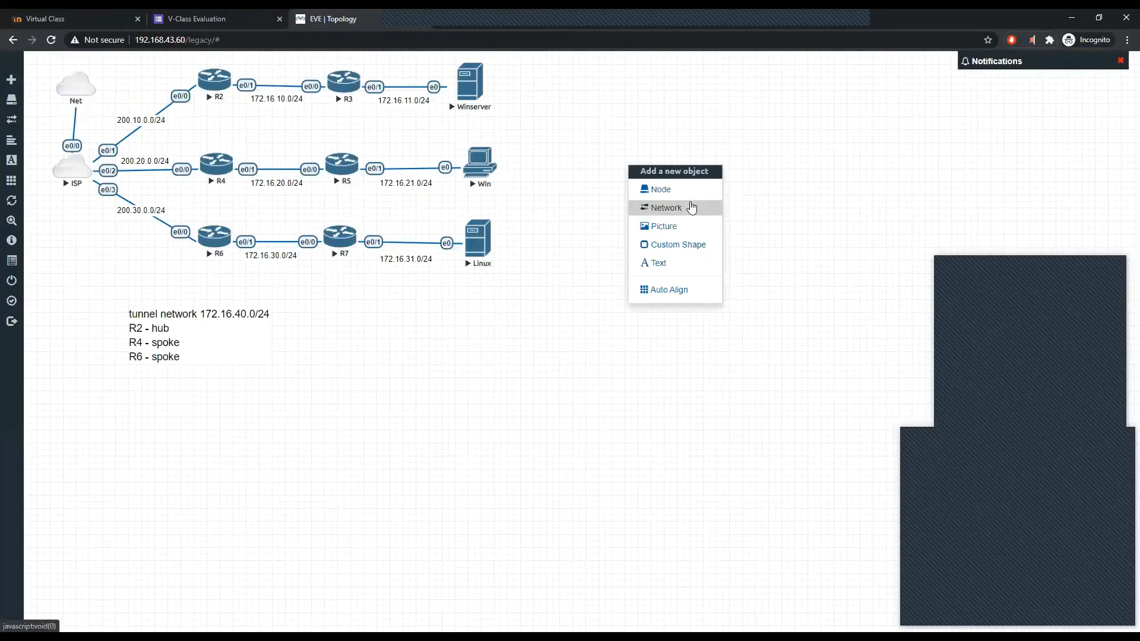
{"action": "left_click", "coordinate": [684, 245]}
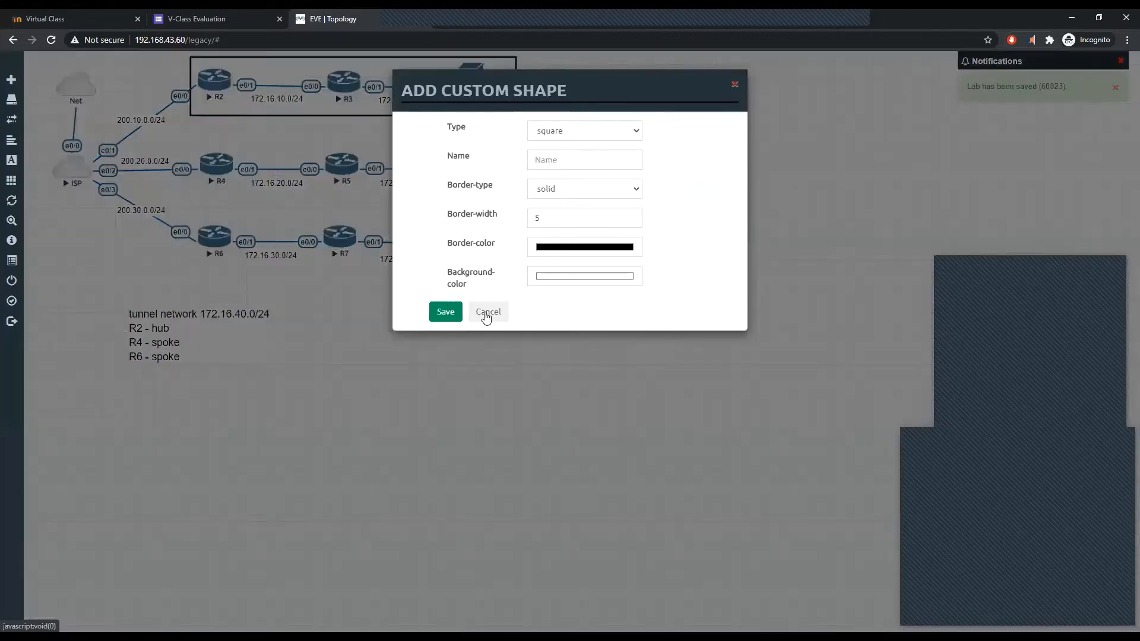
{"action": "left_click", "coordinate": [444, 313]}
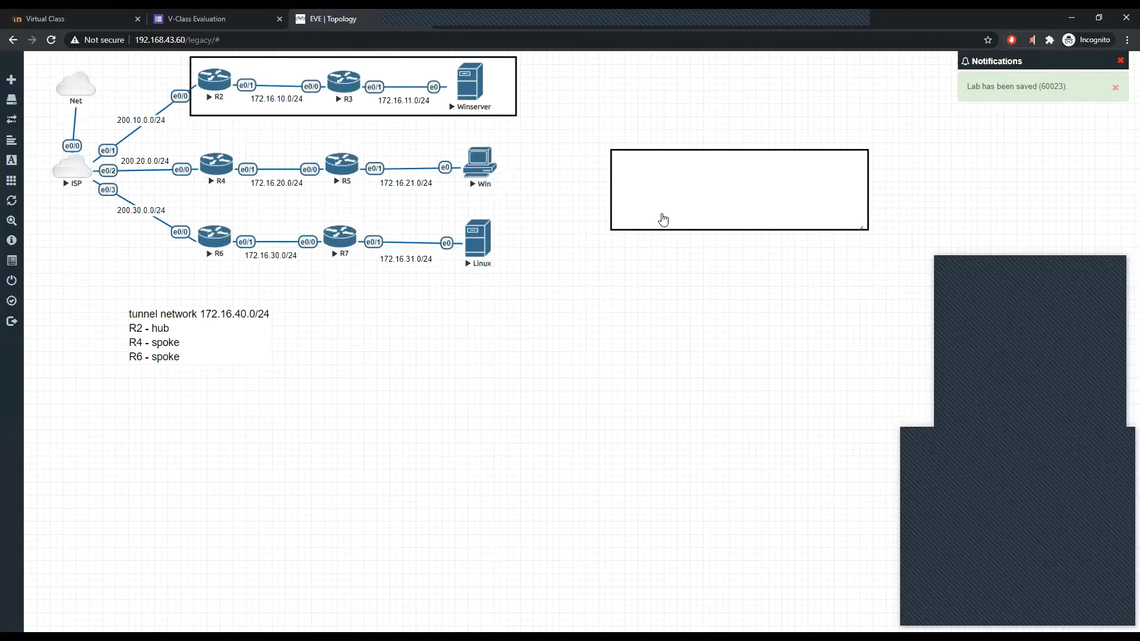
{"action": "left_click", "coordinate": [684, 277]}
{"action": "left_click", "coordinate": [445, 310]}
{"action": "left_click_drag", "start_coordinate": [676, 258], "coordinate": [517, 279]}
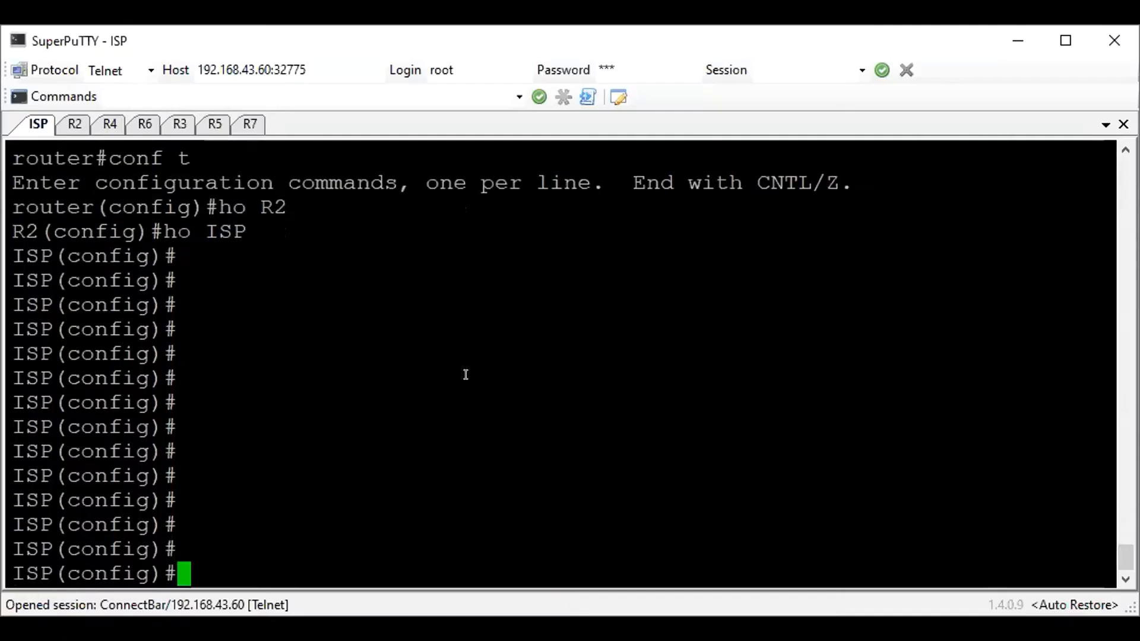
Switch to the ISP console in SuperPuTTY and show its startup configuration and the brief IP interface list
{"action": "key", "text": "Return"}
{"action": "type", "text": "do sh start"}
{"action": "key", "text": "Tab"}
{"action": "key", "text": "Return"}
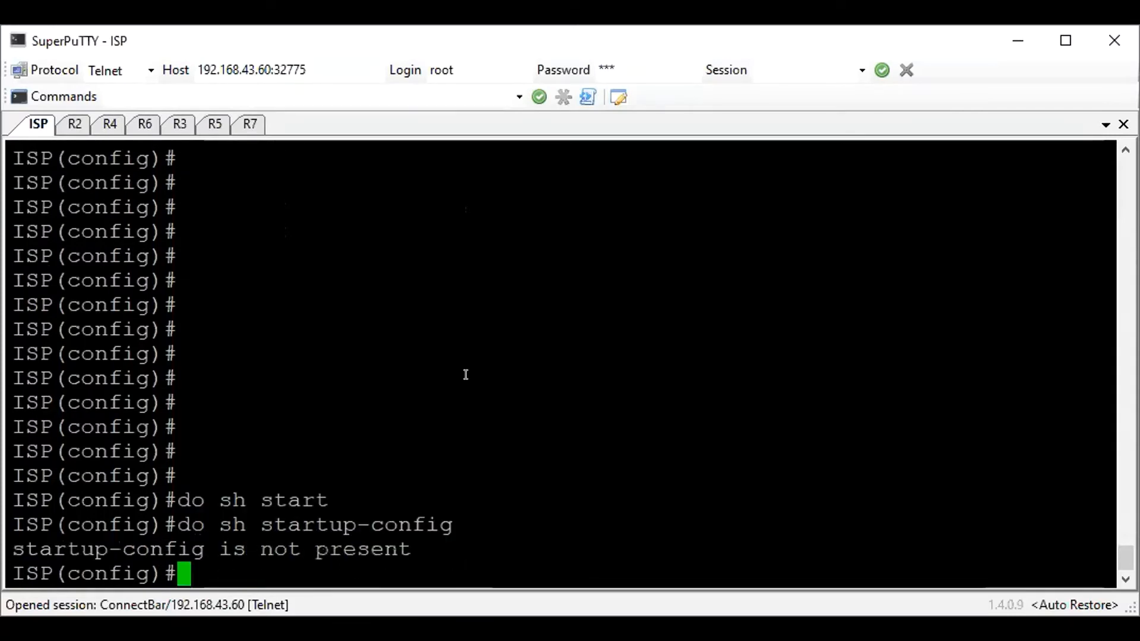
{"action": "type", "text": "do sh ip int br"}
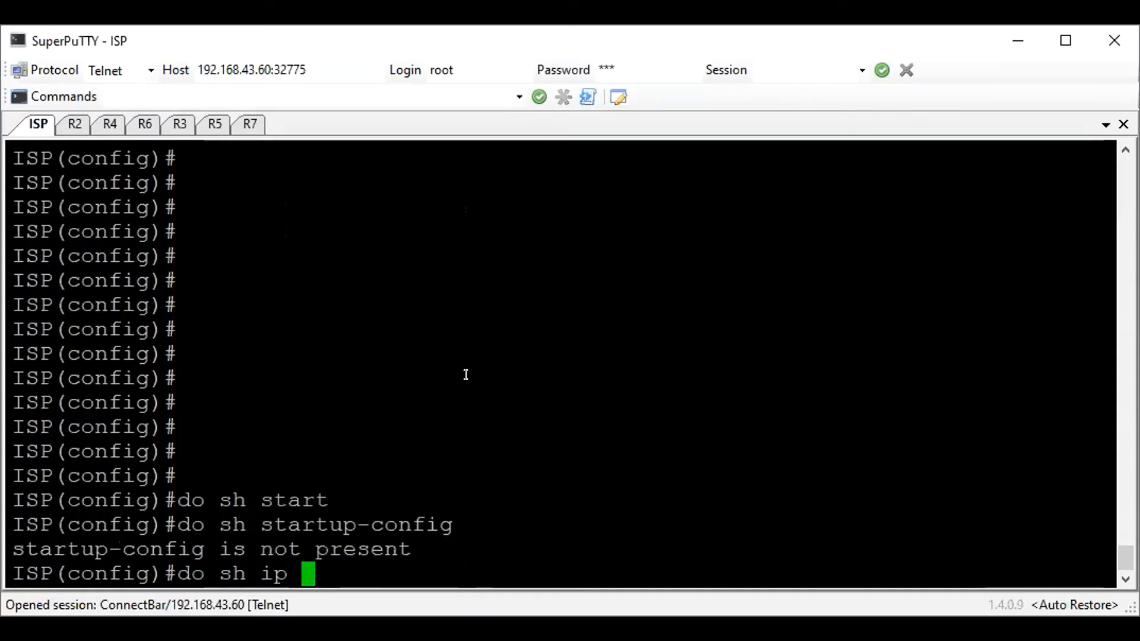
{"action": "key", "text": "Return"}
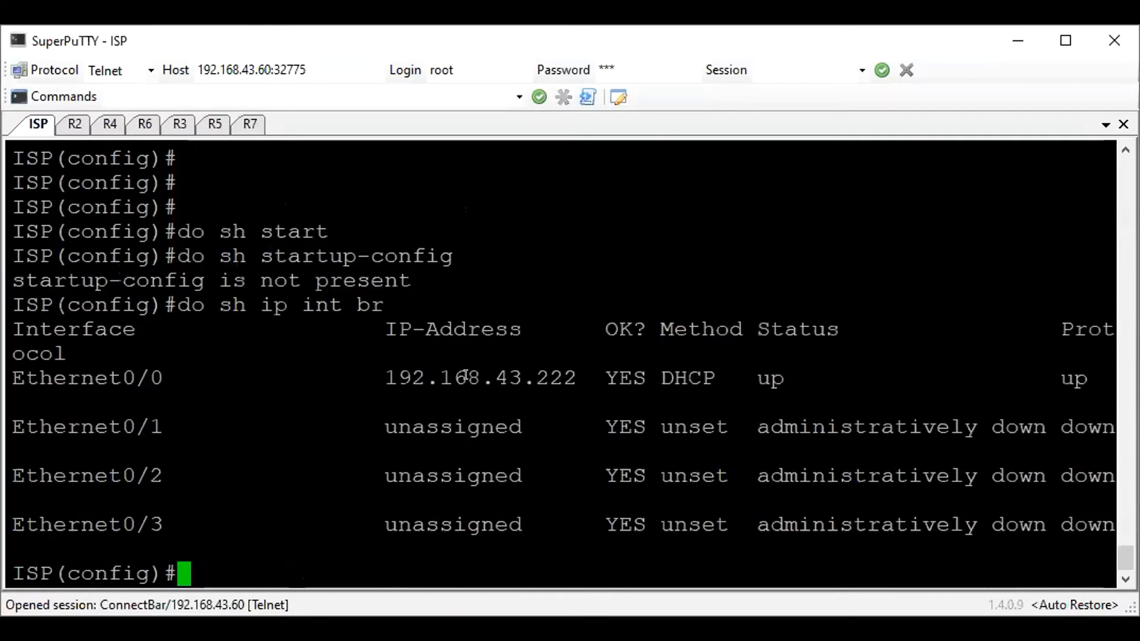
{"action": "left_click_drag", "start_coordinate": [468, 392], "coordinate": [467, 356]}
{"action": "left_click", "coordinate": [467, 356]}
Ping 1.1.1.1 from the ISP router and display its IP routing table to check the default route
{"action": "type", "text": "do ping 1.1.1.1"}
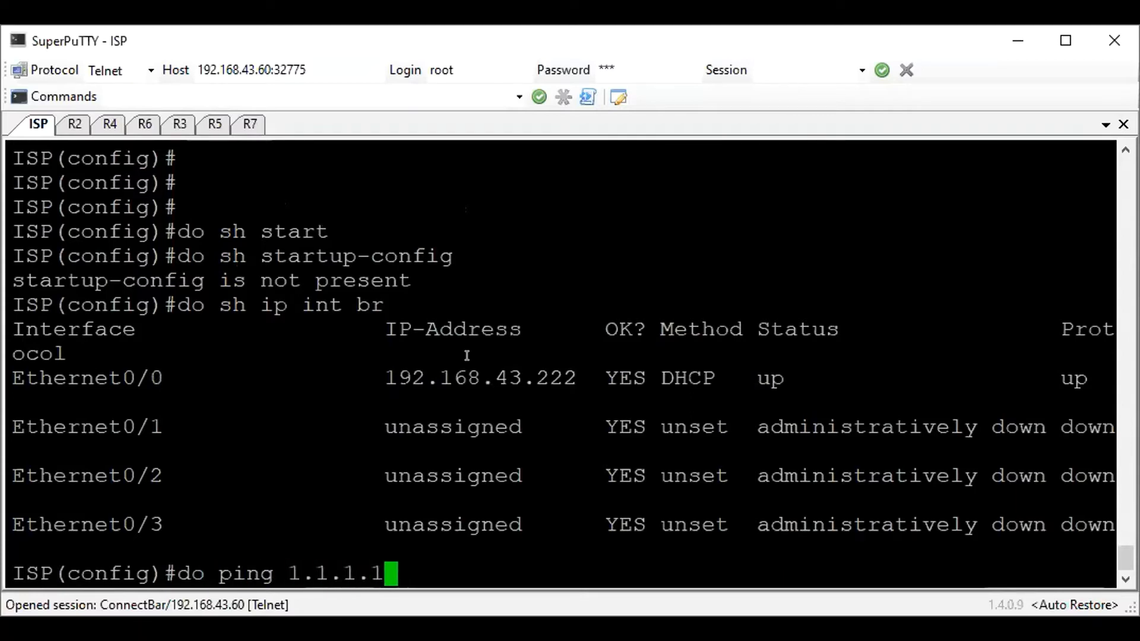
{"action": "key", "text": "Return"}
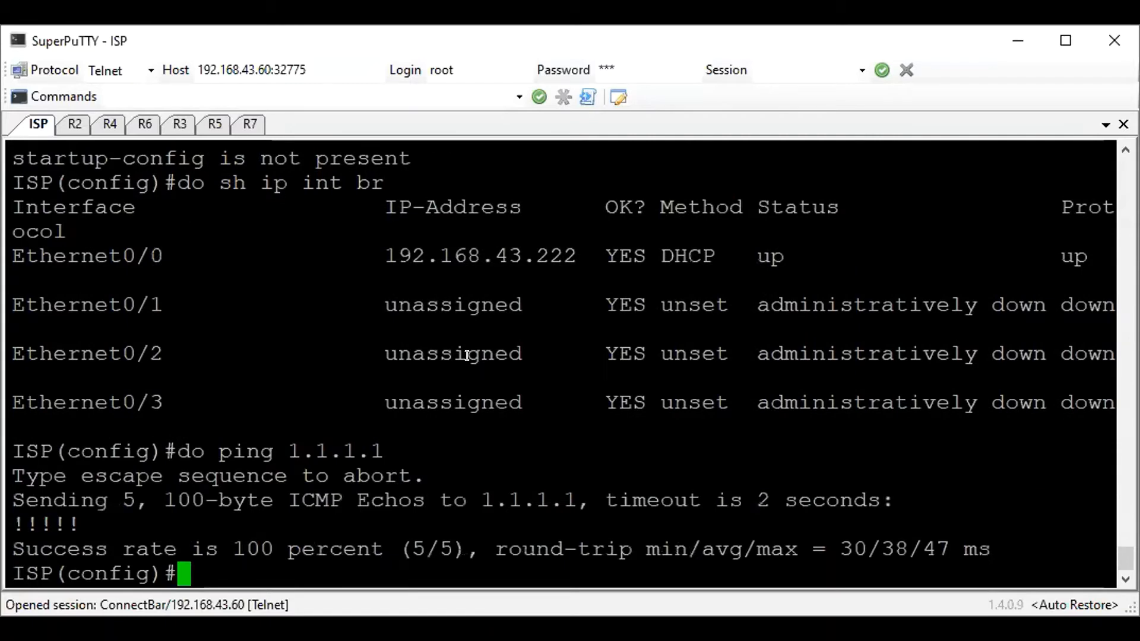
{"action": "type", "text": "do sh ip ro"}
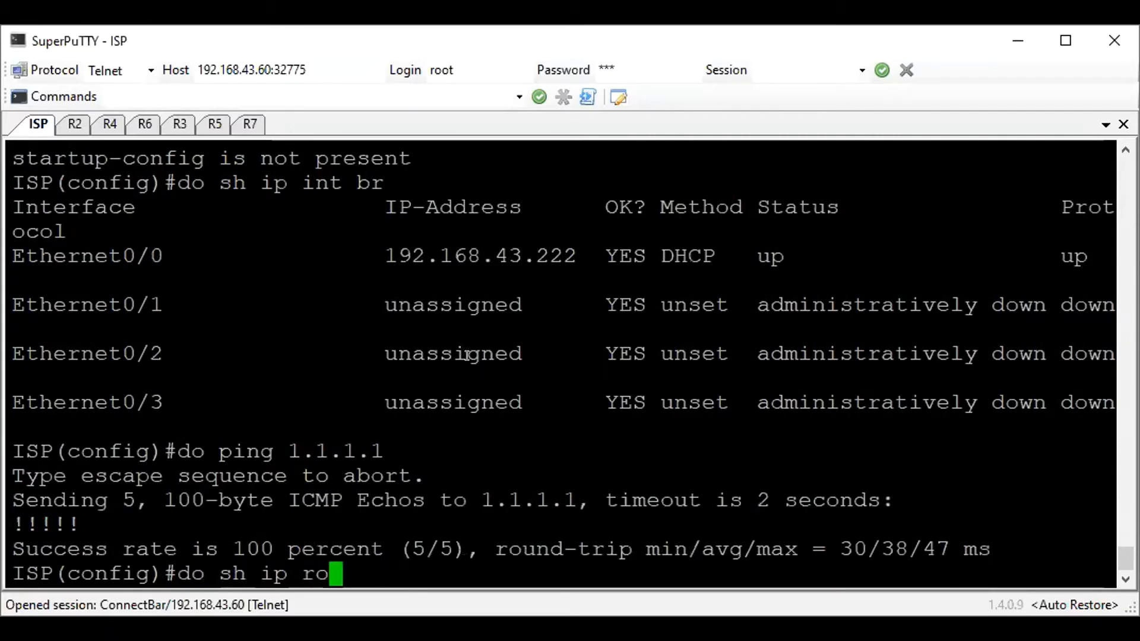
{"action": "key", "text": "Return"}
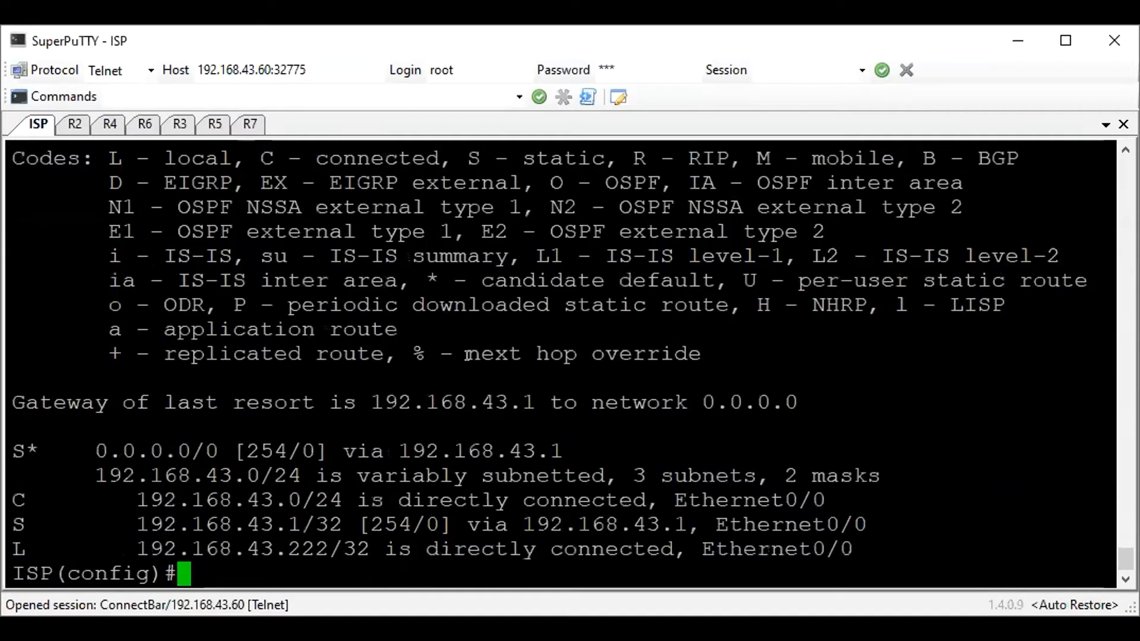
{"action": "left_click_drag", "start_coordinate": [573, 440], "coordinate": [574, 409]}
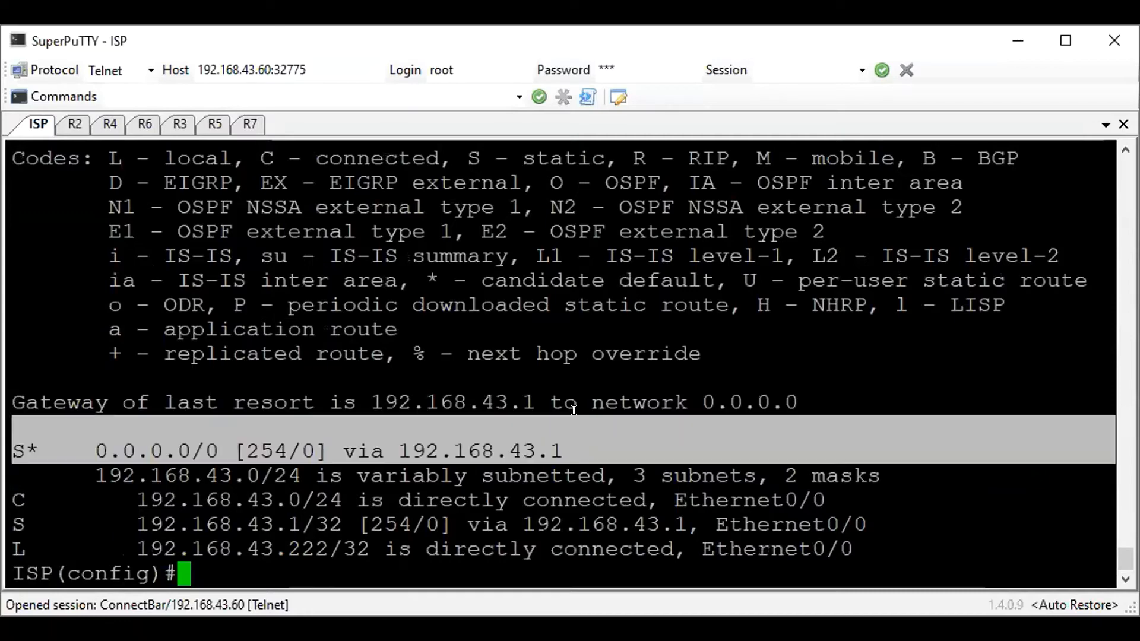
{"action": "left_click", "coordinate": [633, 363]}
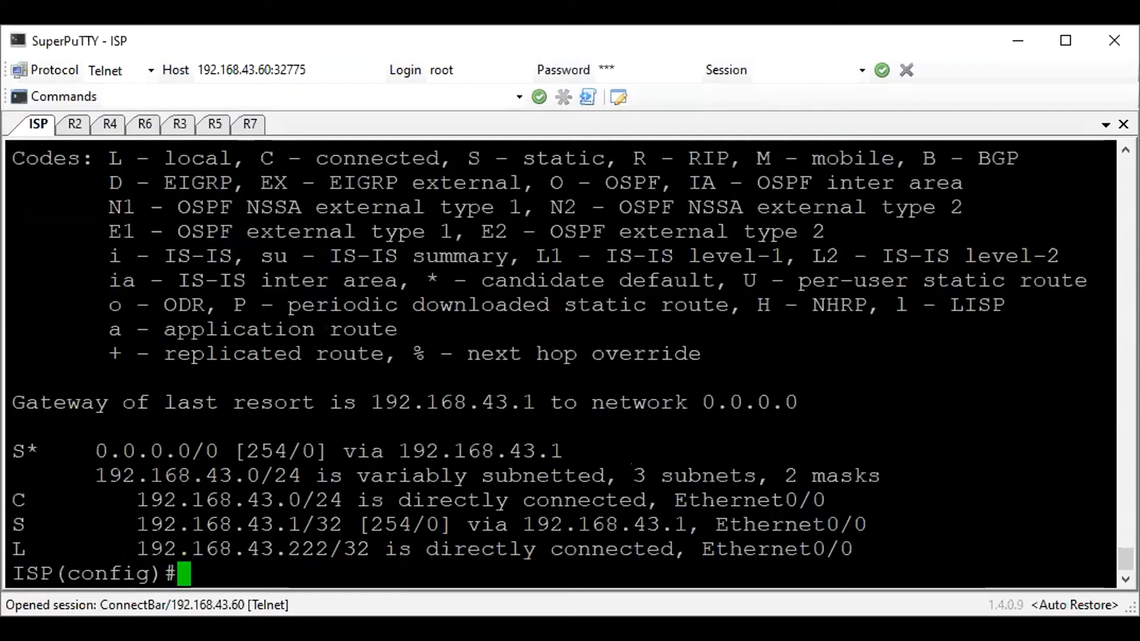
Display the ISP router's running configuration and examine the Ethernet interface settings and the default route's gateway
{"action": "type", "text": "do sh run"}
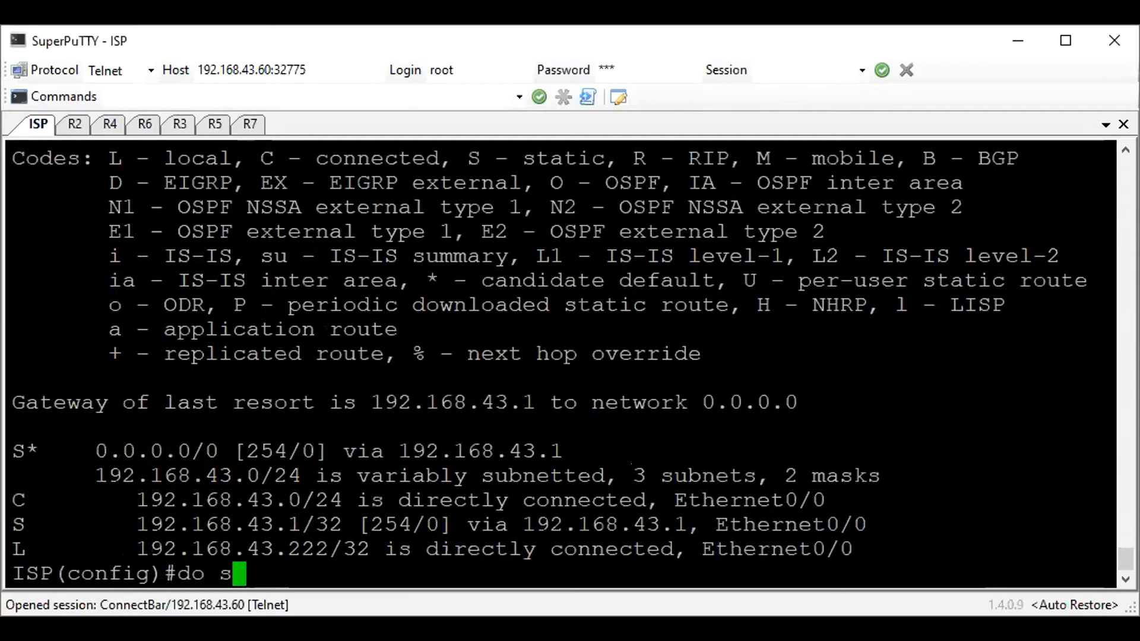
{"action": "key", "text": "Return"}
{"action": "key", "text": "space"}
{"action": "key", "text": "space"}
{"action": "key", "text": "space"}
{"action": "key", "text": "space"}
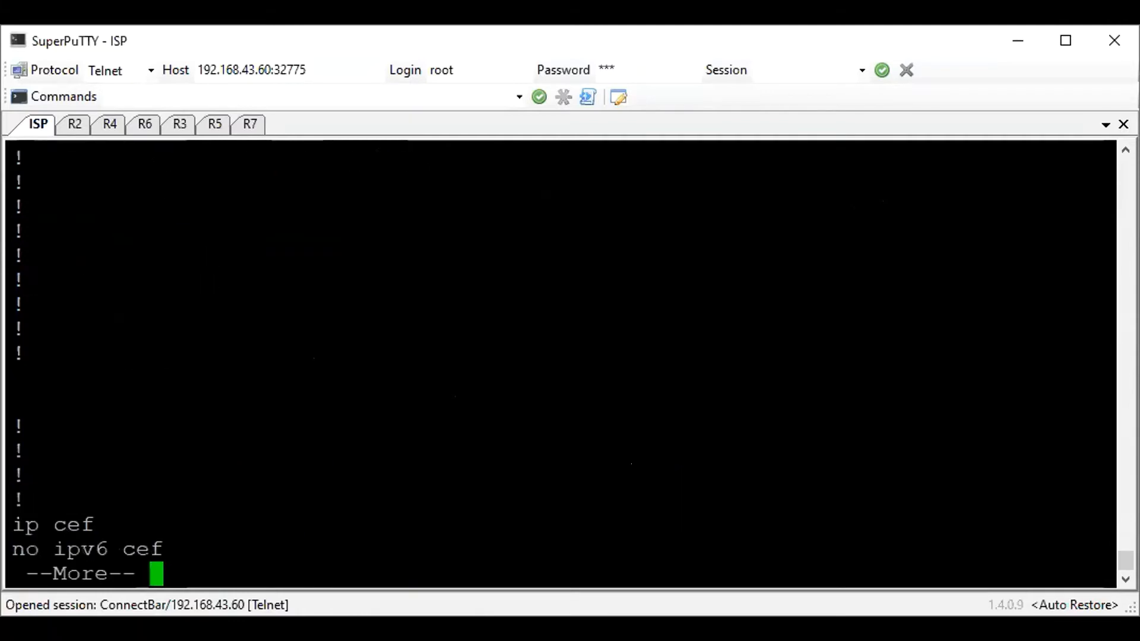
{"action": "scroll", "coordinate": [437, 371], "scroll_direction": "up", "scroll_amount": 12}
{"action": "left_click_drag", "start_coordinate": [379, 407], "coordinate": [386, 526]}
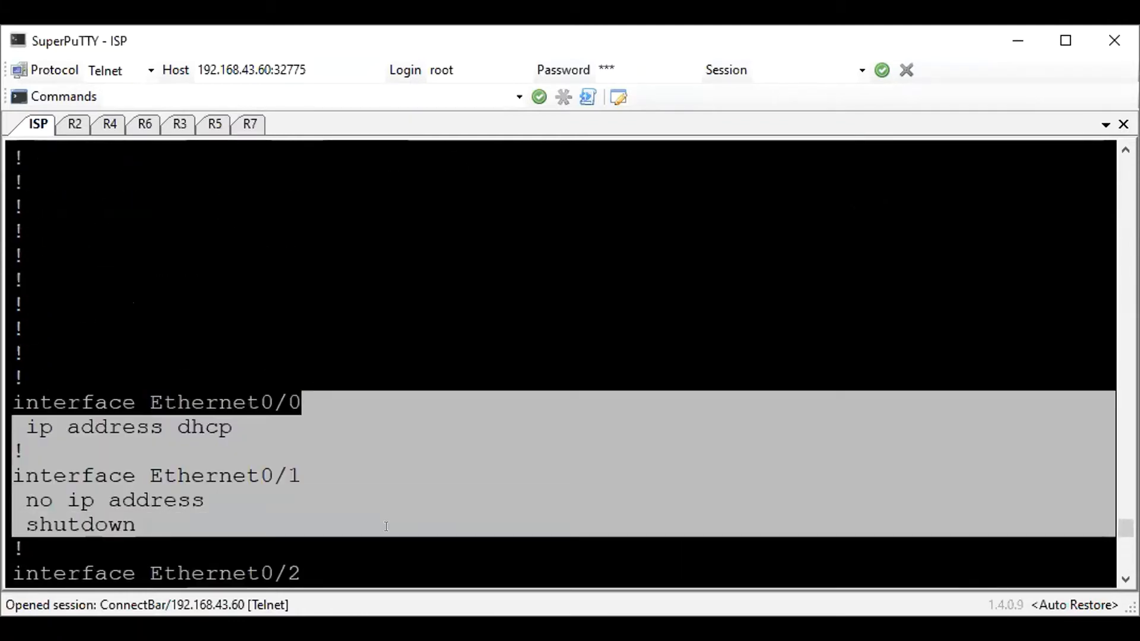
{"action": "scroll", "coordinate": [468, 390], "scroll_direction": "down", "scroll_amount": 3}
{"action": "left_click_drag", "start_coordinate": [233, 207], "coordinate": [15, 156]}
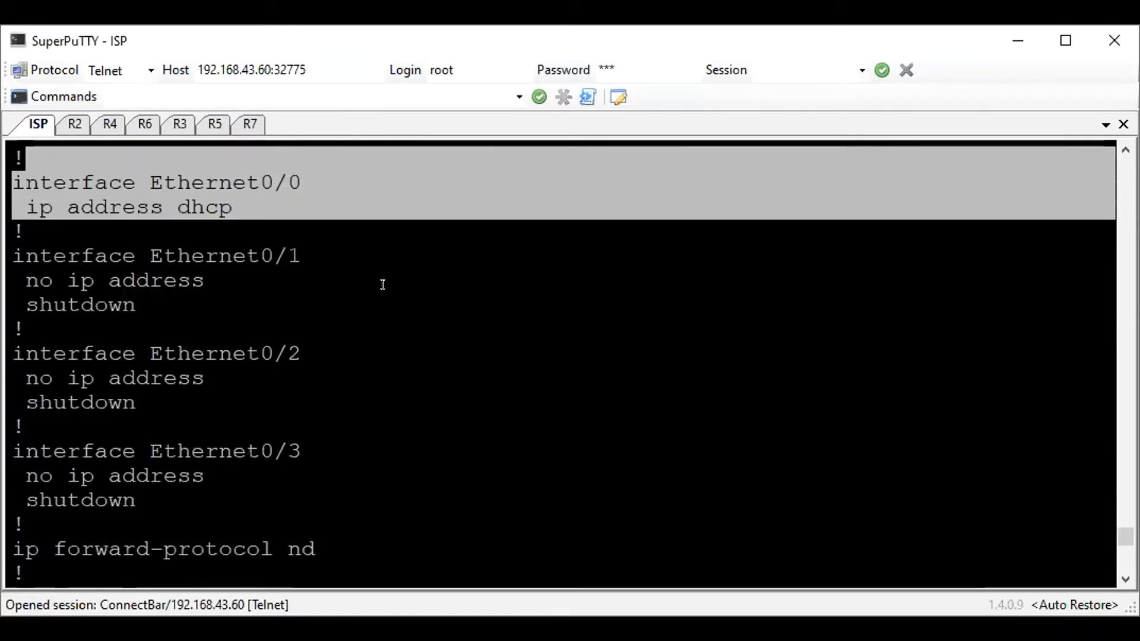
{"action": "scroll", "coordinate": [386, 283], "scroll_direction": "down", "scroll_amount": 6}
{"action": "scroll", "coordinate": [386, 284], "scroll_direction": "down", "scroll_amount": 3}
{"action": "scroll", "coordinate": [396, 319], "scroll_direction": "up", "scroll_amount": 15}
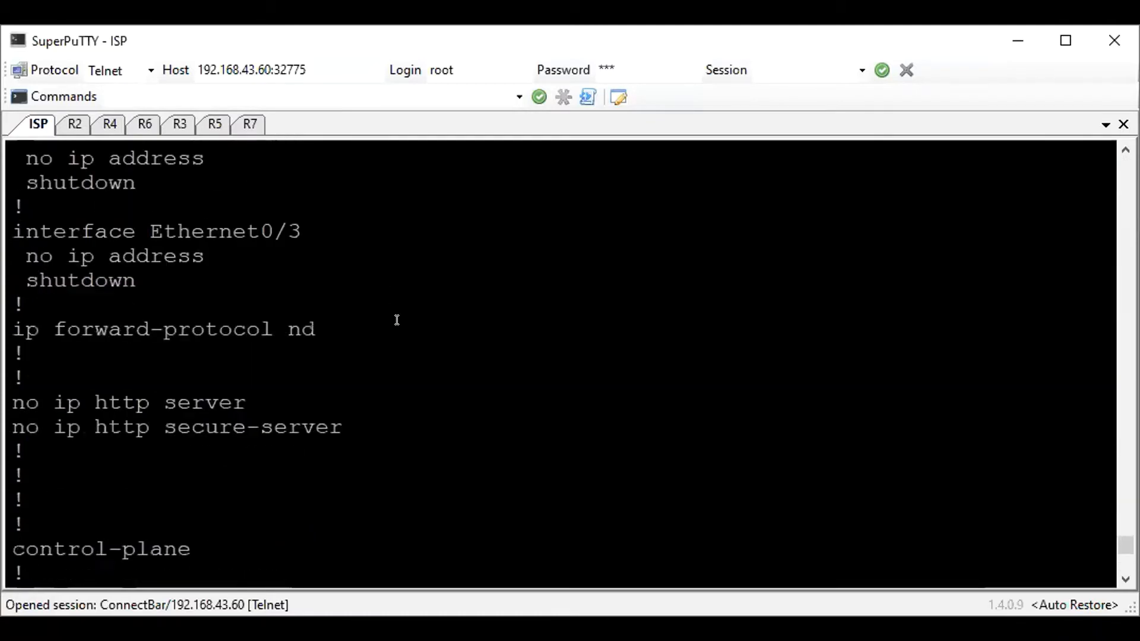
{"action": "scroll", "coordinate": [396, 320], "scroll_direction": "up", "scroll_amount": 3}
{"action": "scroll", "coordinate": [397, 321], "scroll_direction": "up", "scroll_amount": 9}
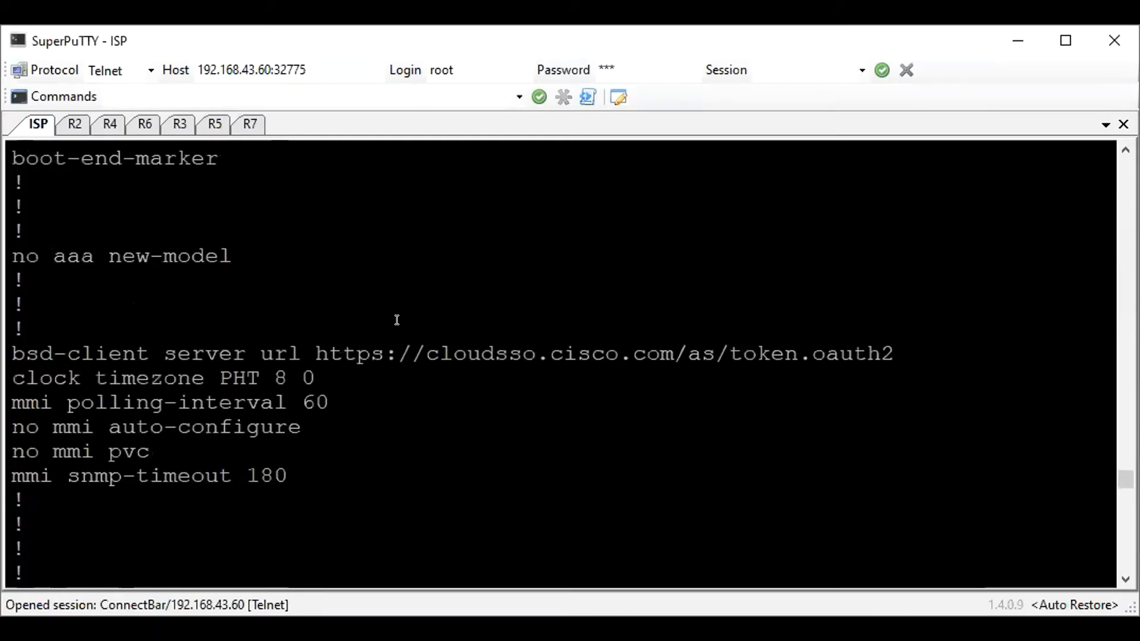
{"action": "scroll", "coordinate": [397, 320], "scroll_direction": "up", "scroll_amount": 3}
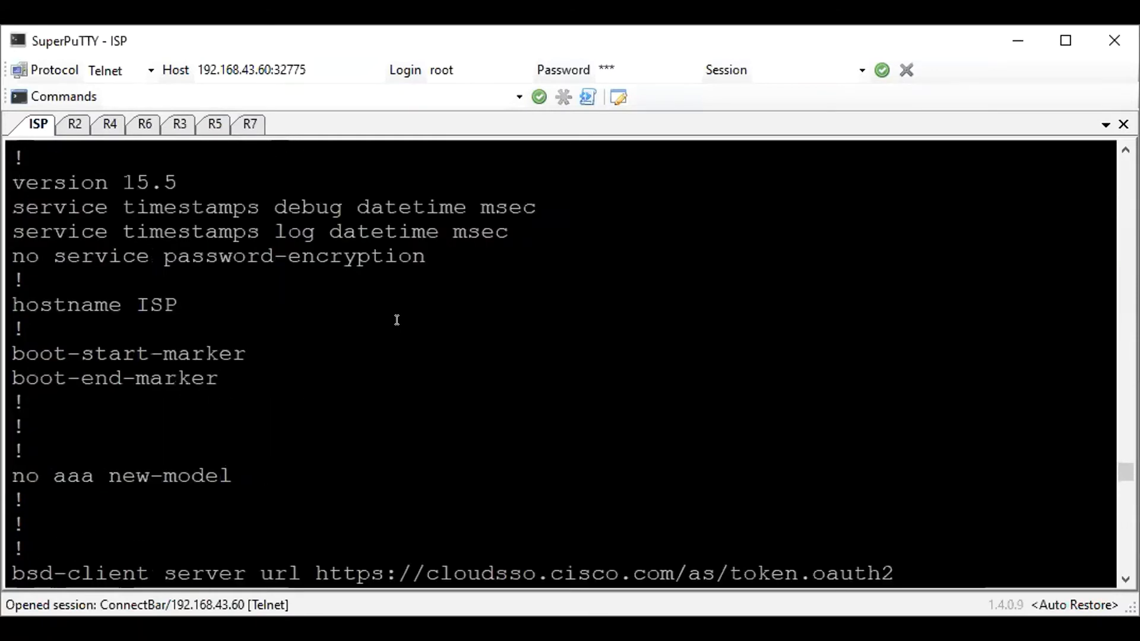
{"action": "scroll", "coordinate": [396, 320], "scroll_direction": "up", "scroll_amount": 3}
{"action": "left_click_drag", "start_coordinate": [553, 152], "coordinate": [399, 150]}
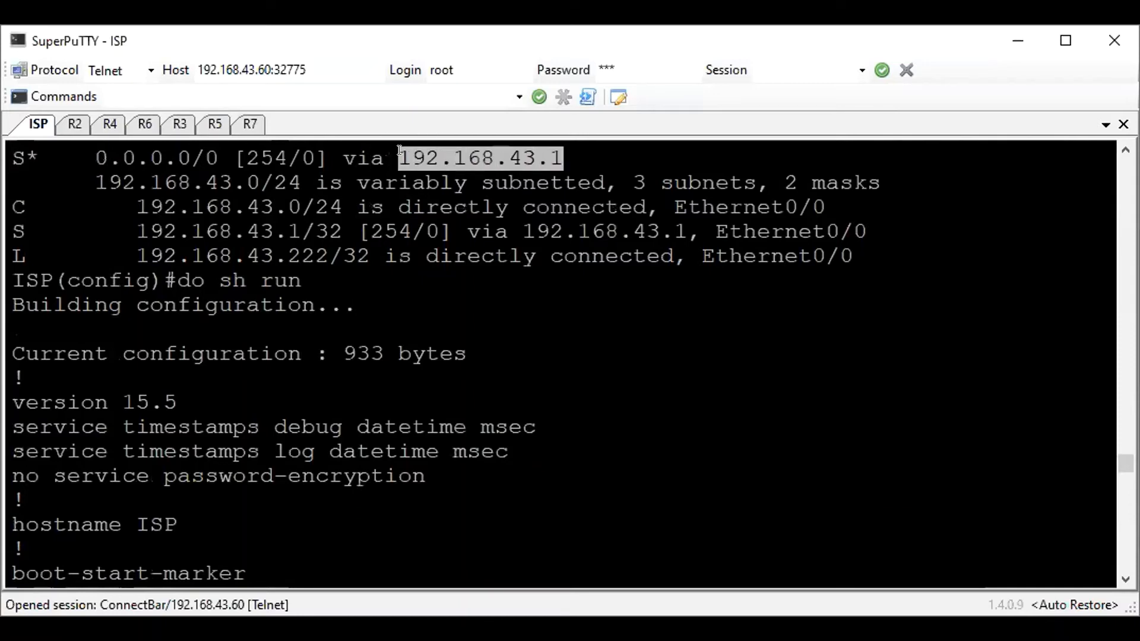
{"action": "left_click", "coordinate": [518, 352]}
Configure ISP interface e0/0 as NAT outside, enable it with no shutdown, and leave interface configuration mode
{"action": "key", "text": "Return"}
{"action": "key", "text": "Return"}
{"action": "key", "text": "Return"}
{"action": "type", "text": "int e0/"}
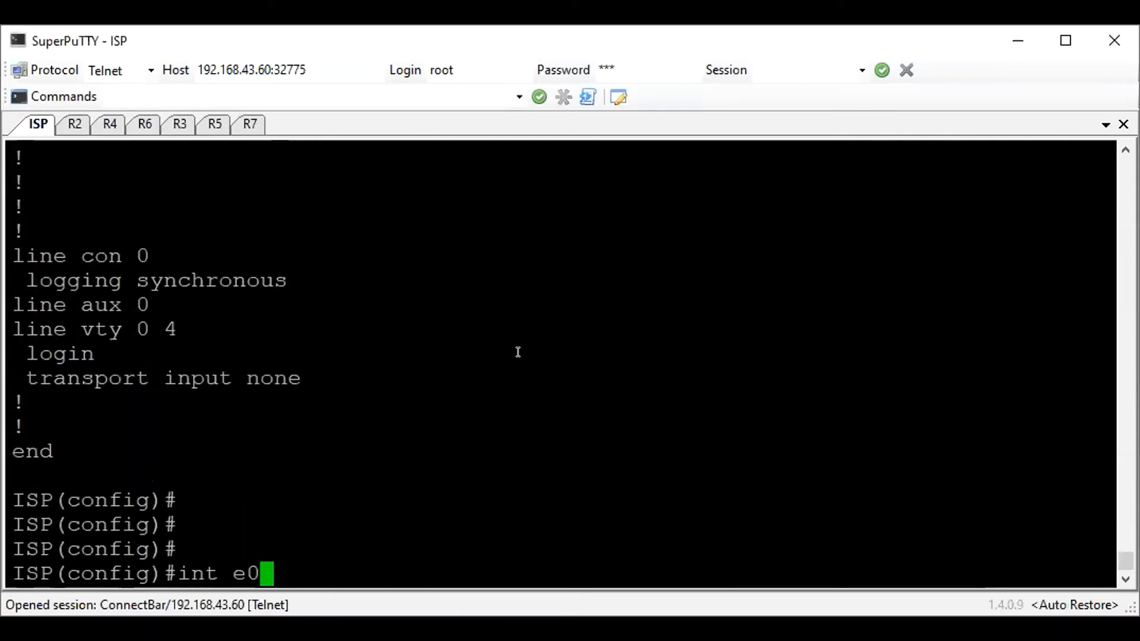
{"action": "key", "text": "BackSpace"}
{"action": "key", "text": "BackSpace"}
{"action": "key", "text": "BackSpace"}
{"action": "key", "text": "BackSpace"}
{"action": "key", "text": "BackSpace"}
{"action": "key", "text": "BackSpace"}
{"action": "type", "text": "nt e0/0"}
{"action": "key", "text": "Return"}
{"action": "type", "text": "ip "}
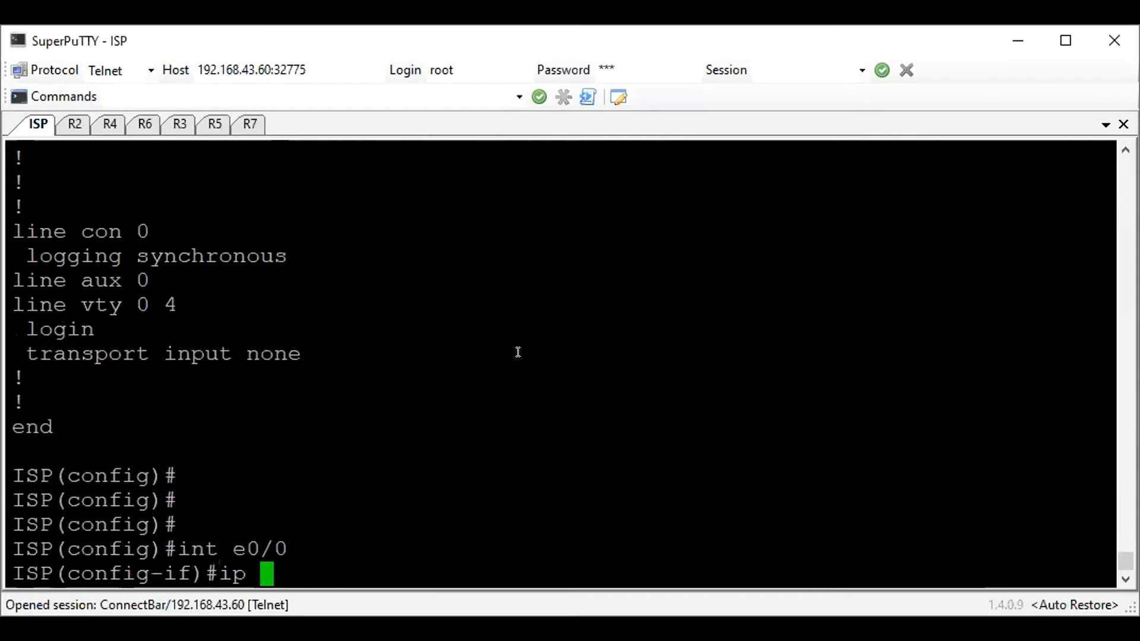
{"action": "type", "text": "nat outside"}
{"action": "key", "text": "Return"}
{"action": "type", "text": "no sh"}
{"action": "key", "text": "Return"}
{"action": "type", "text": "exi"}
{"action": "key", "text": "Return"}
Configure ISP interface e0/1 as NAT inside with IP address 200.10.0.1 255.255.255.0 and enable it
{"action": "type", "text": "int e0/1"}
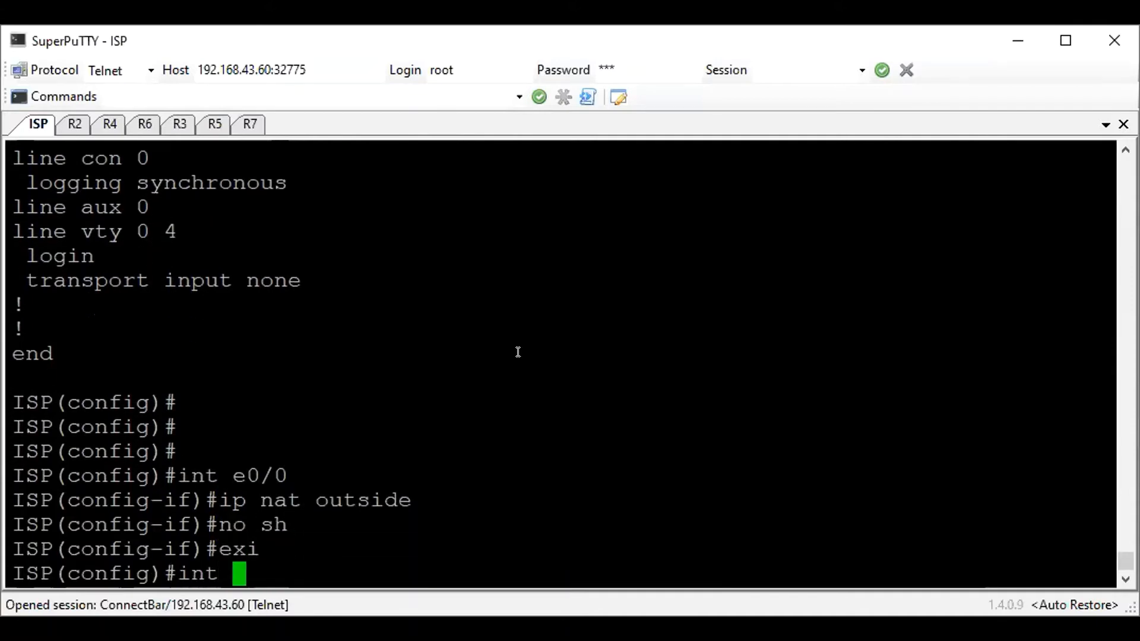
{"action": "key", "text": "Return"}
{"action": "type", "text": "ip add"}
{"action": "key", "text": "BackSpace"}
{"action": "key", "text": "BackSpace"}
{"action": "key", "text": "BackSpace"}
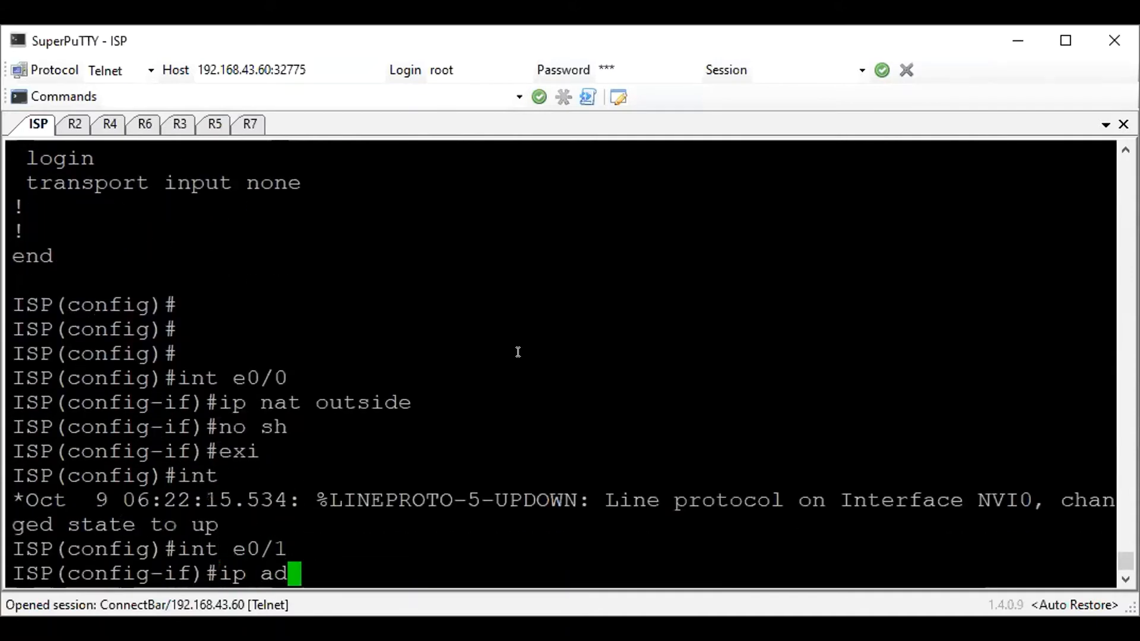
{"action": "type", "text": "nat inside"}
{"action": "key", "text": "Return"}
{"action": "type", "text": "ip add 200.10."}
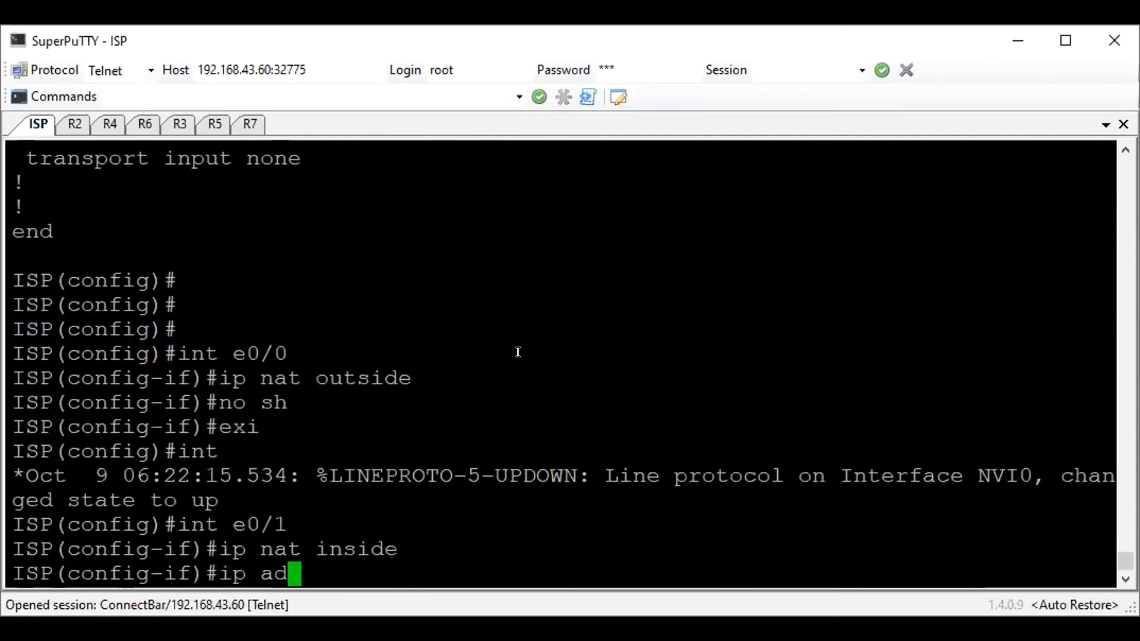
{"action": "type", "text": "0."}
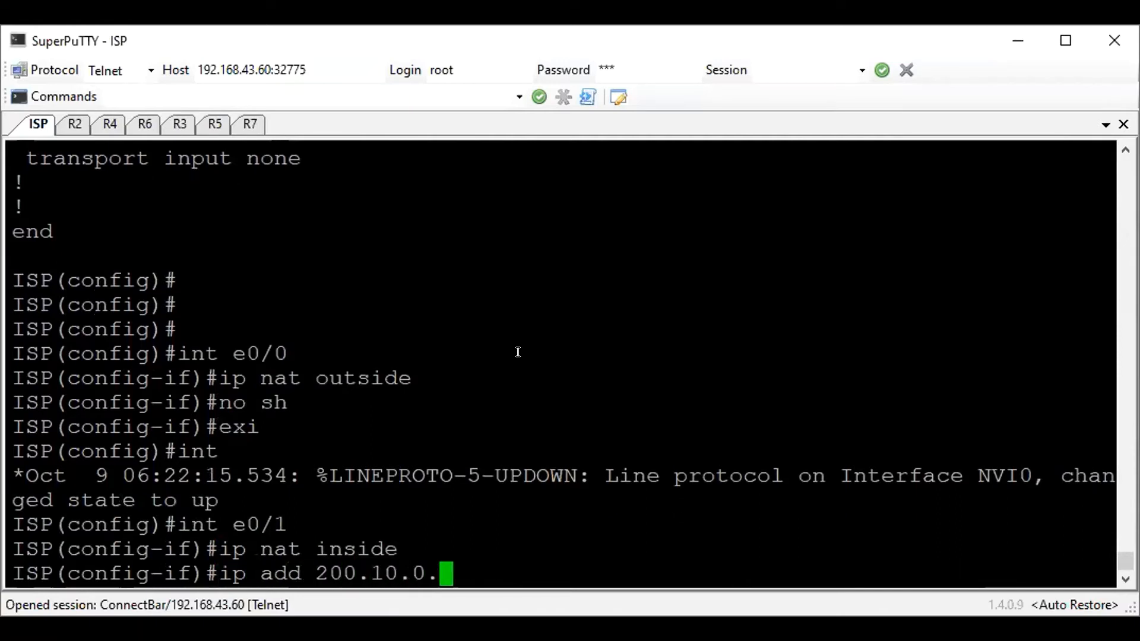
{"action": "type", "text": "1 255.255.255.0"}
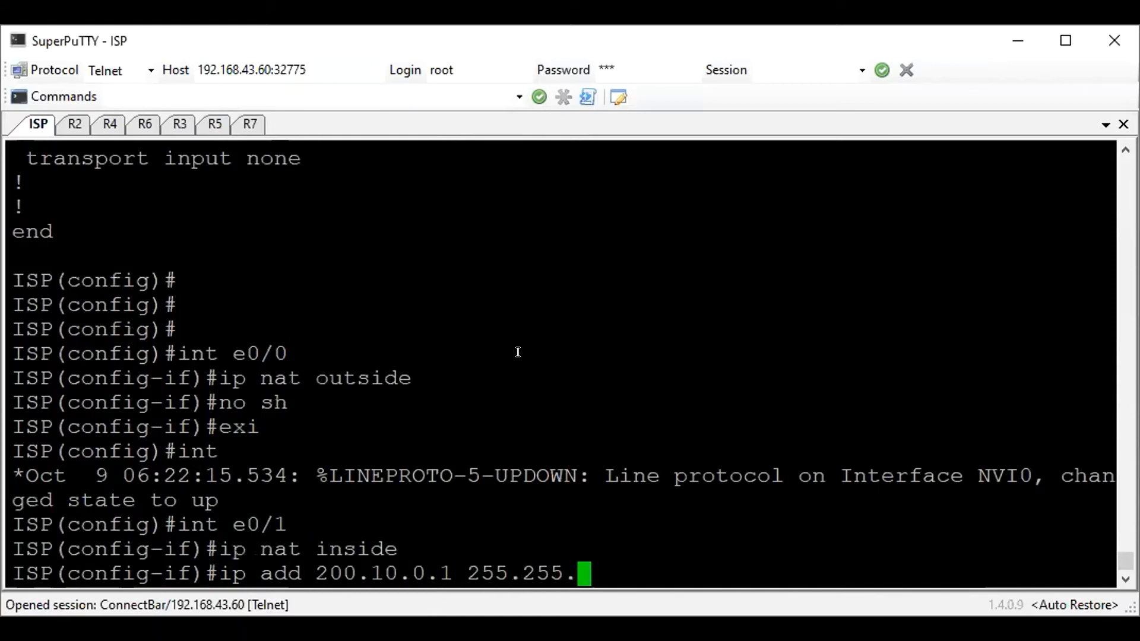
{"action": "key", "text": "Return"}
Configure ISP interface e0/2 as NAT inside with IP address 200.20.0.1 255.255.255.0 and enable it
{"action": "key", "text": "Return"}
{"action": "type", "text": "int e0/2"}
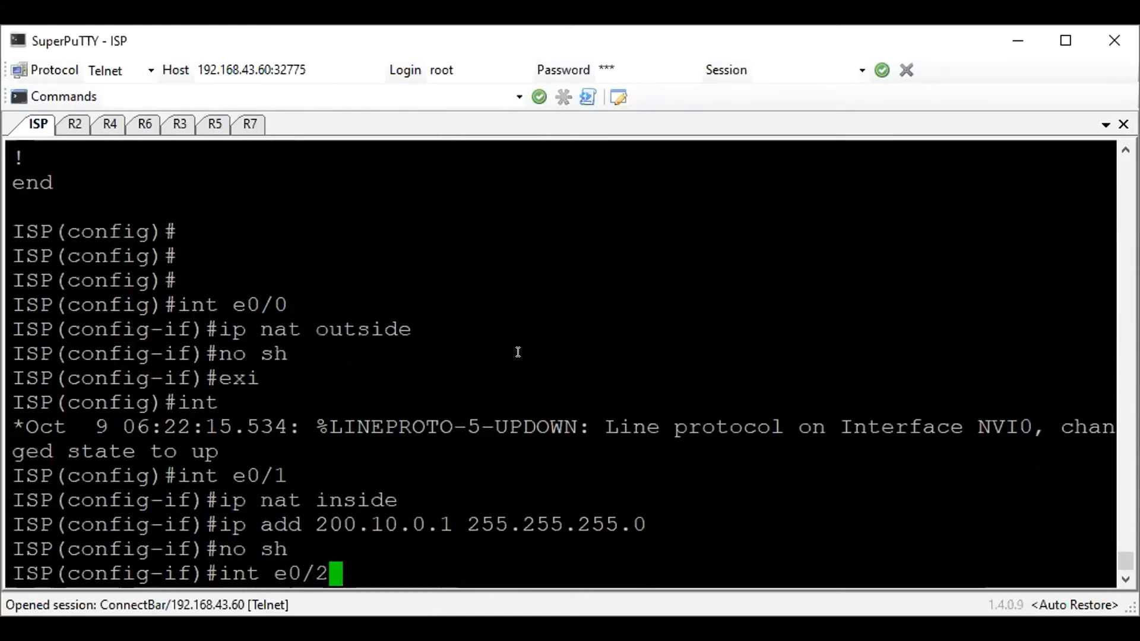
{"action": "key", "text": "Return"}
{"action": "type", "text": "ip nat inside"}
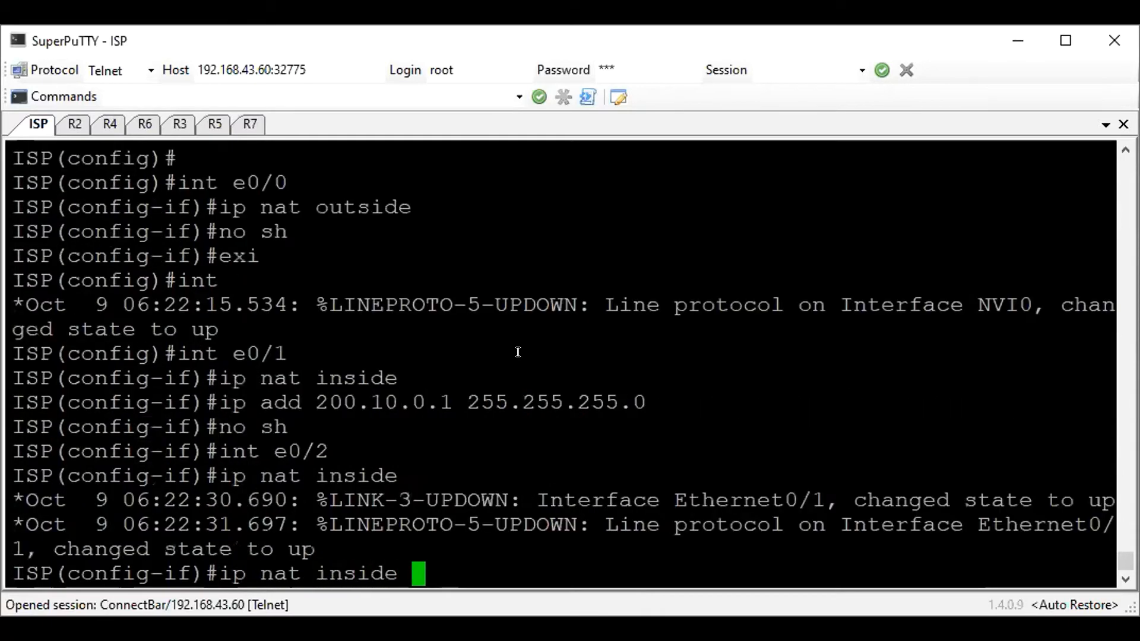
{"action": "key", "text": "Return"}
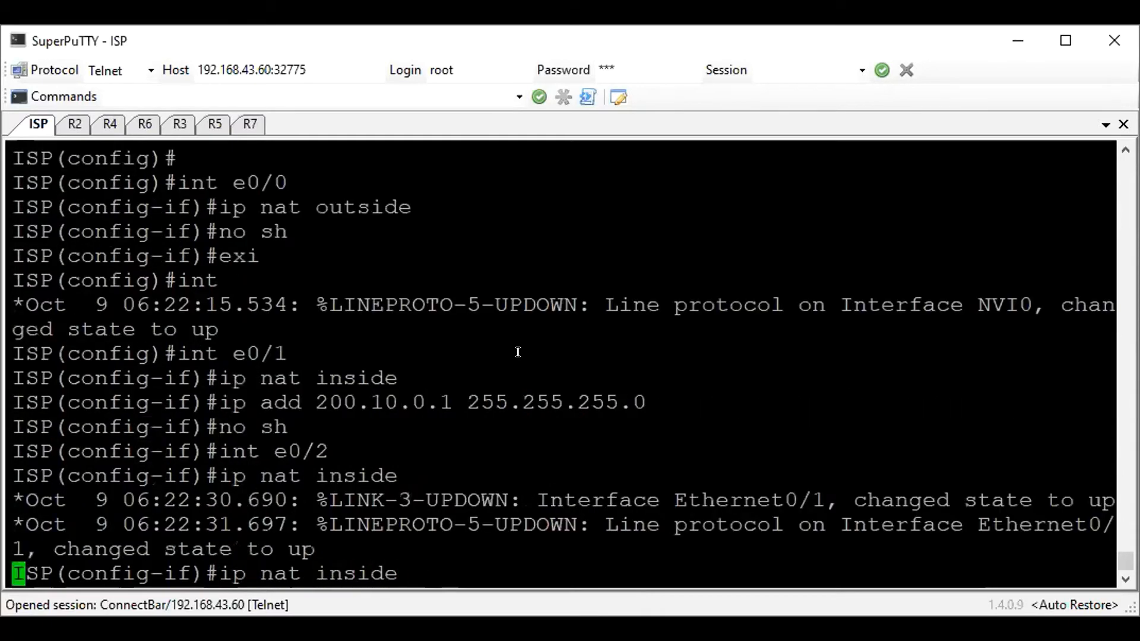
{"action": "type", "text": "ip add 200.20."}
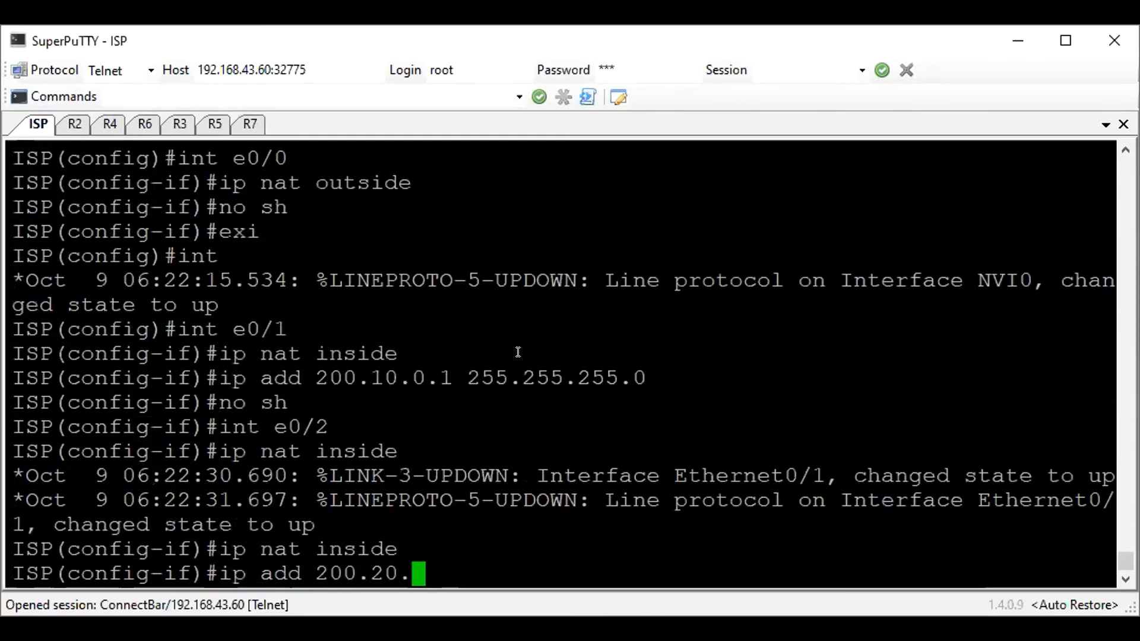
{"action": "type", "text": "0.1 255.255.255.0"}
{"action": "key", "text": "Return"}
{"action": "type", "text": "no sh"}
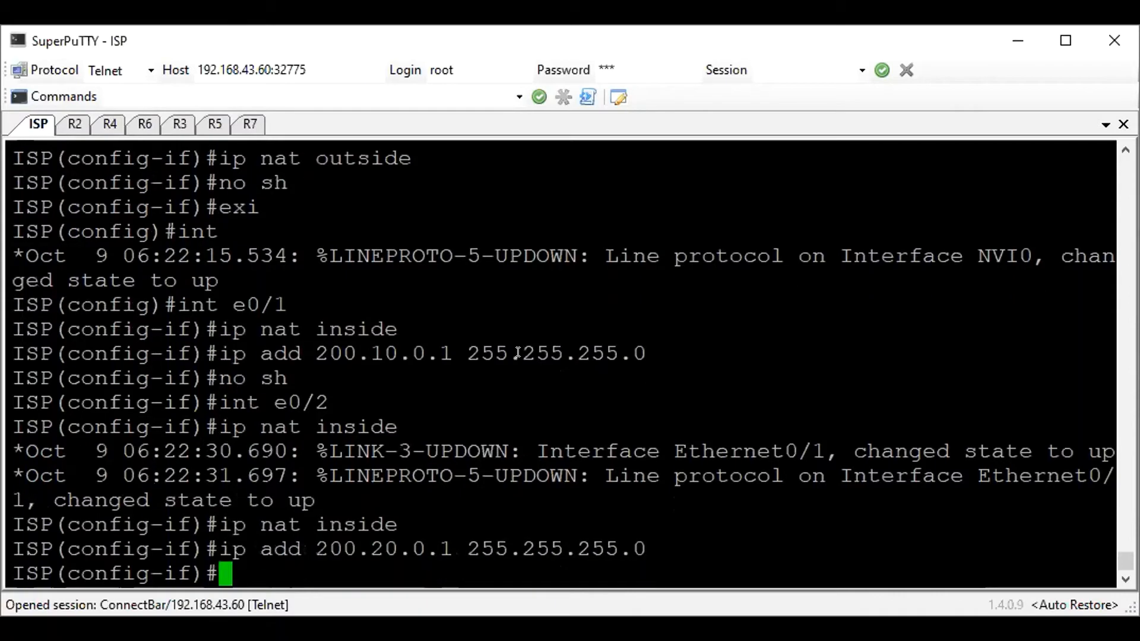
{"action": "key", "text": "Return"}
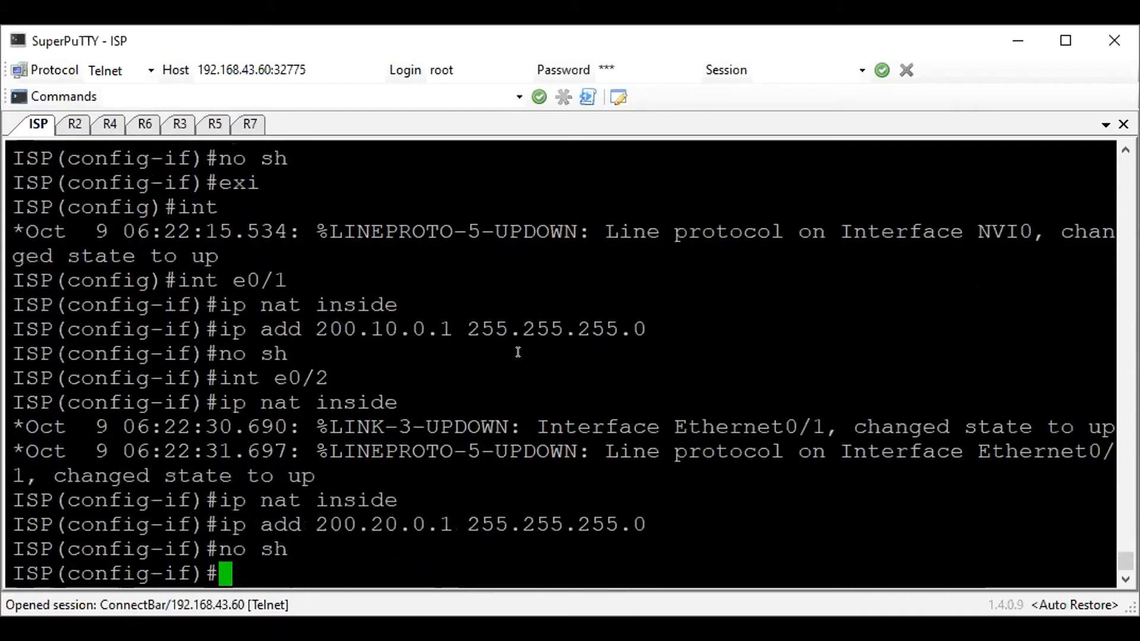
Configure ISP interface e0/3 as NAT inside with IP address 200.30.0.1 255.255.255.0, enable it, and leave interface configuration mode
{"action": "type", "text": "int e0/3"}
{"action": "key", "text": "Return"}
{"action": "type", "text": "ig-if)#ip"}
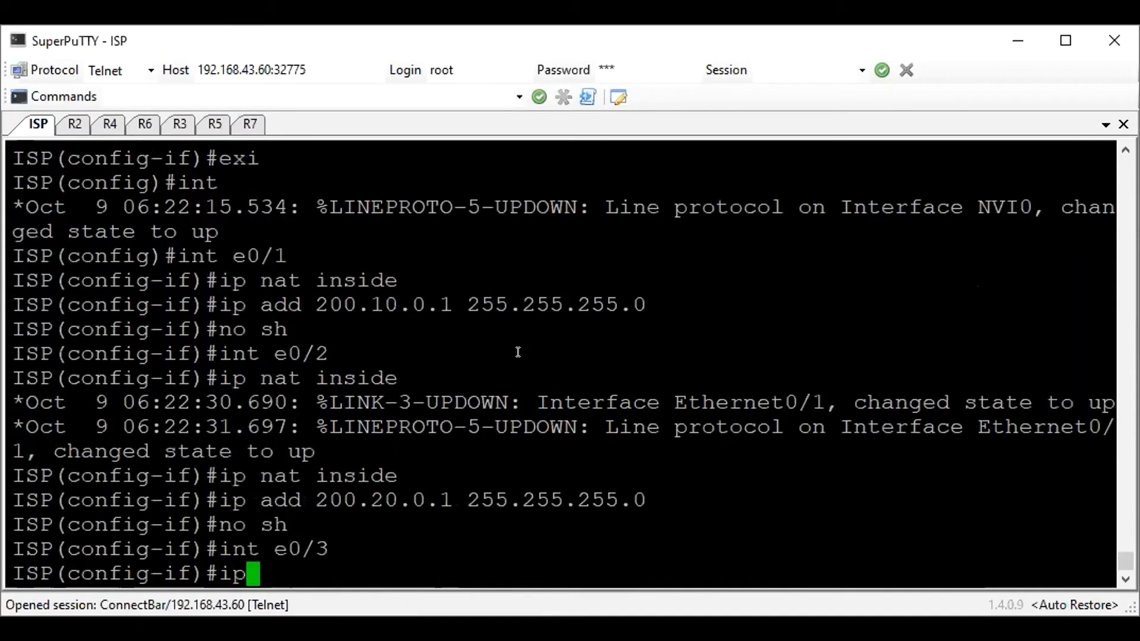
{"action": "type", "text": " nat inside"}
{"action": "key", "text": "Return"}
{"action": "type", "text": "ip add 200.30.0.1 255.255.255.0"}
{"action": "key", "text": "Return"}
{"action": "type", "text": "no sh"}
{"action": "key", "text": "Return"}
{"action": "type", "text": "ex"}
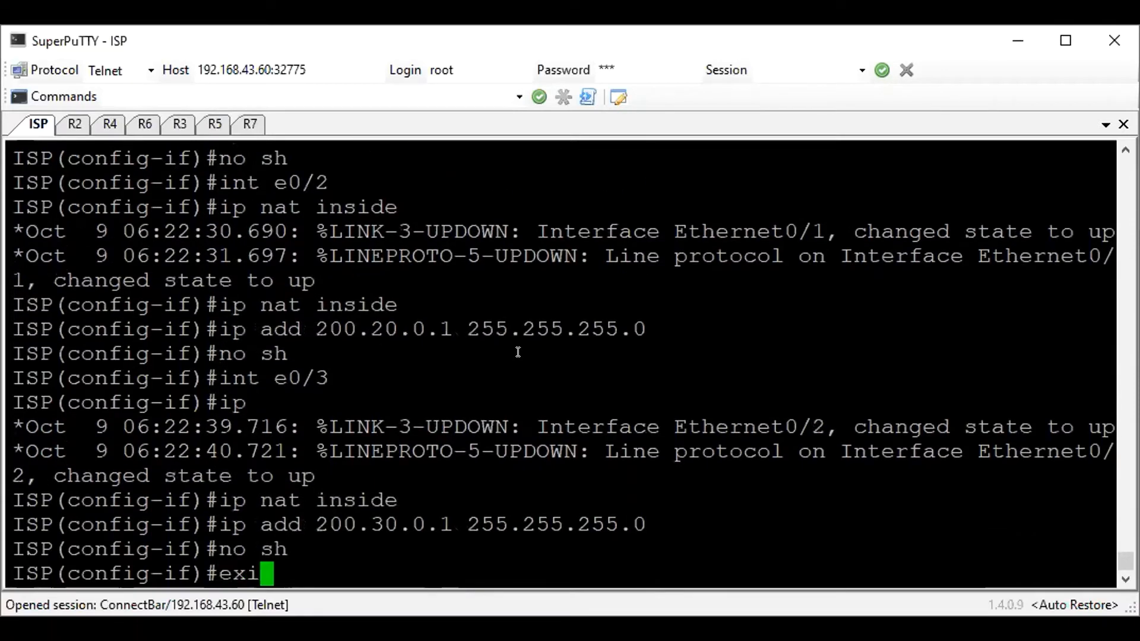
{"action": "type", "text": "i"}
{"action": "key", "text": "Return"}
Add a static default route 0.0.0.0 0.0.0.0 on the ISP router through e0/0 with next hop 192.68.43.1
{"action": "type", "text": "ip route 0"}
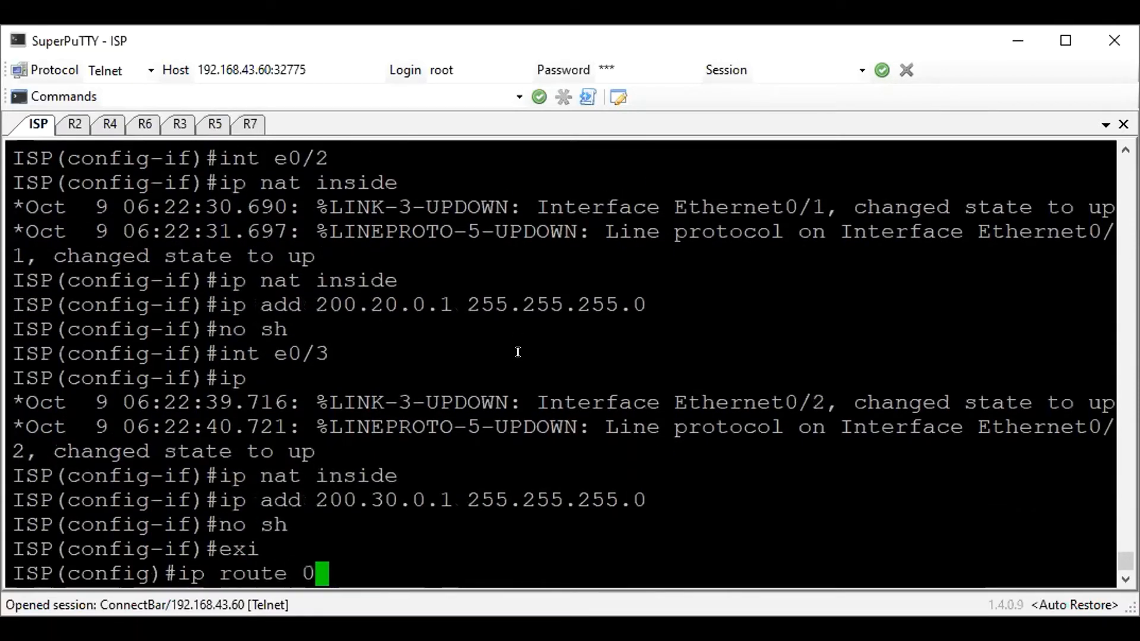
{"action": "type", "text": ".0.00.0 0"}
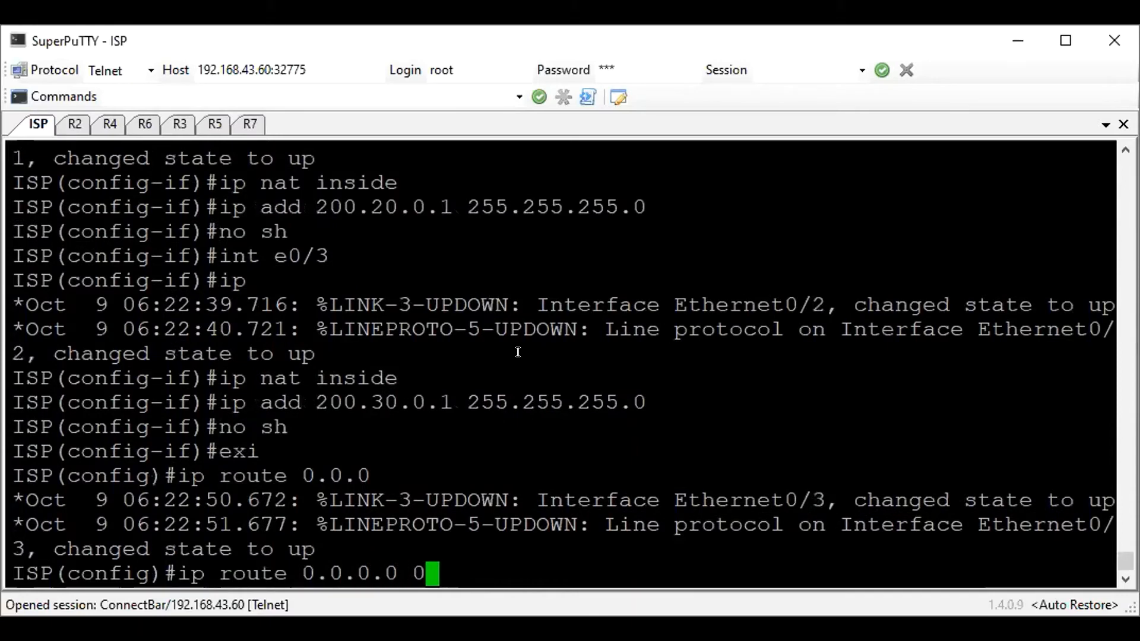
{"action": "type", "text": ".0.0.0 e0/0"}
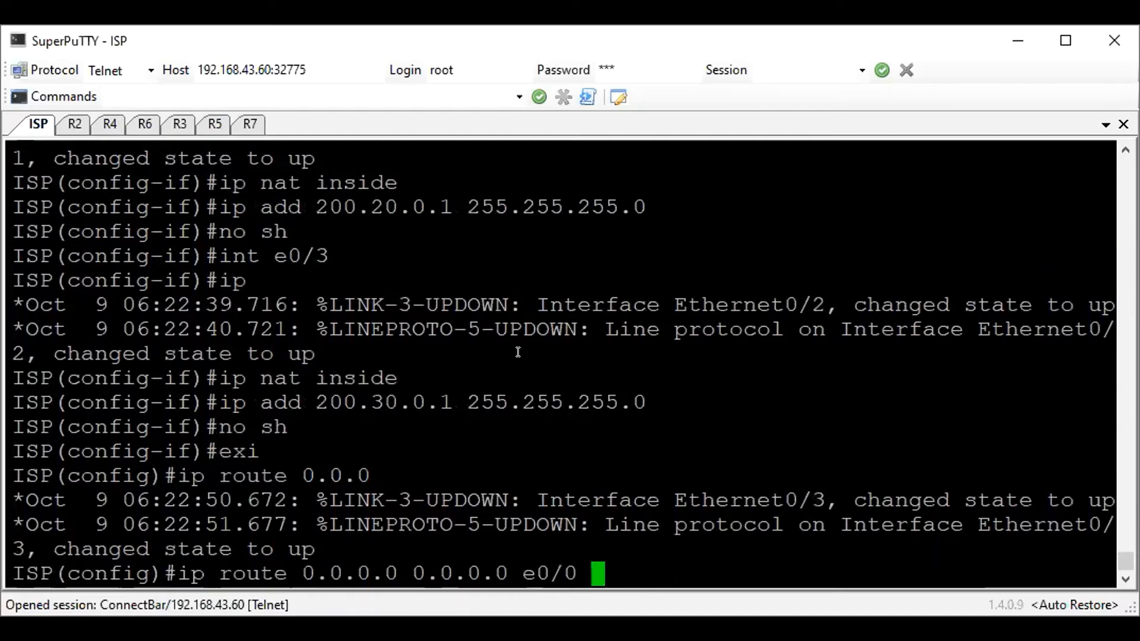
{"action": "scroll", "coordinate": [518, 351], "scroll_direction": "up", "scroll_amount": 20}
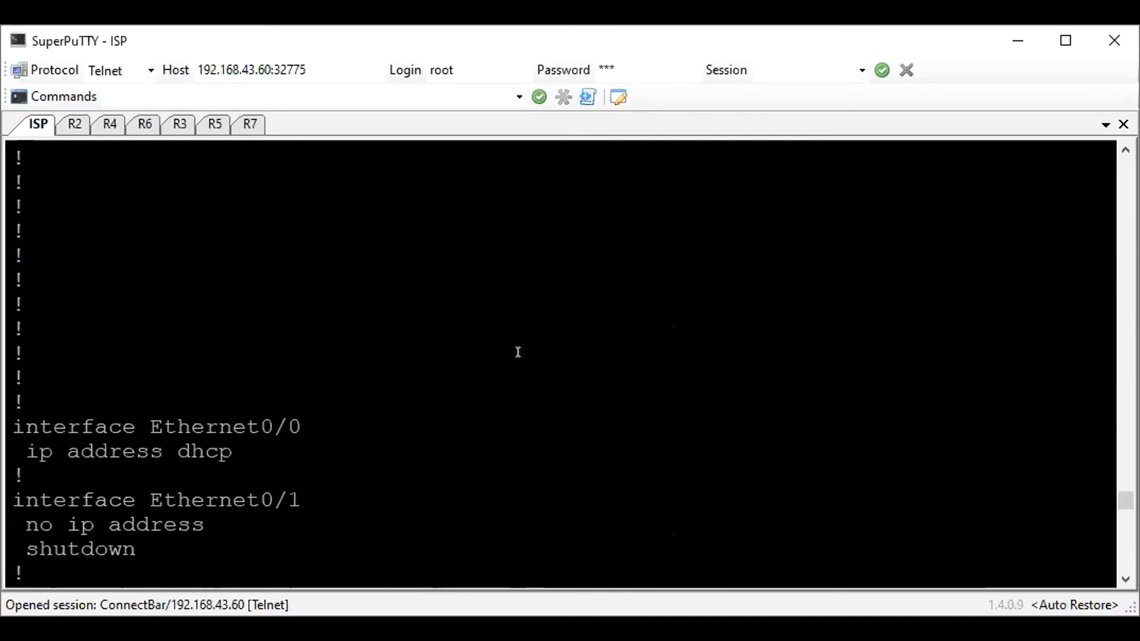
{"action": "scroll", "coordinate": [518, 351], "scroll_direction": "up", "scroll_amount": 5}
{"action": "scroll", "coordinate": [518, 351], "scroll_direction": "up", "scroll_amount": 6}
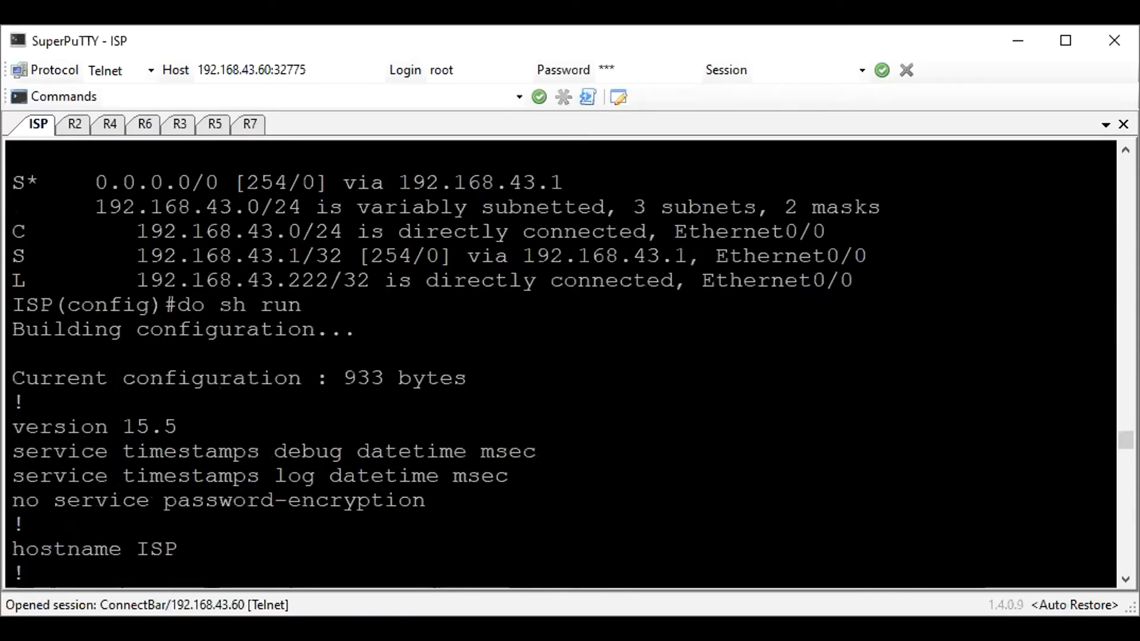
{"action": "type", "text": "192.68.43.1"}
{"action": "key", "text": "Return"}
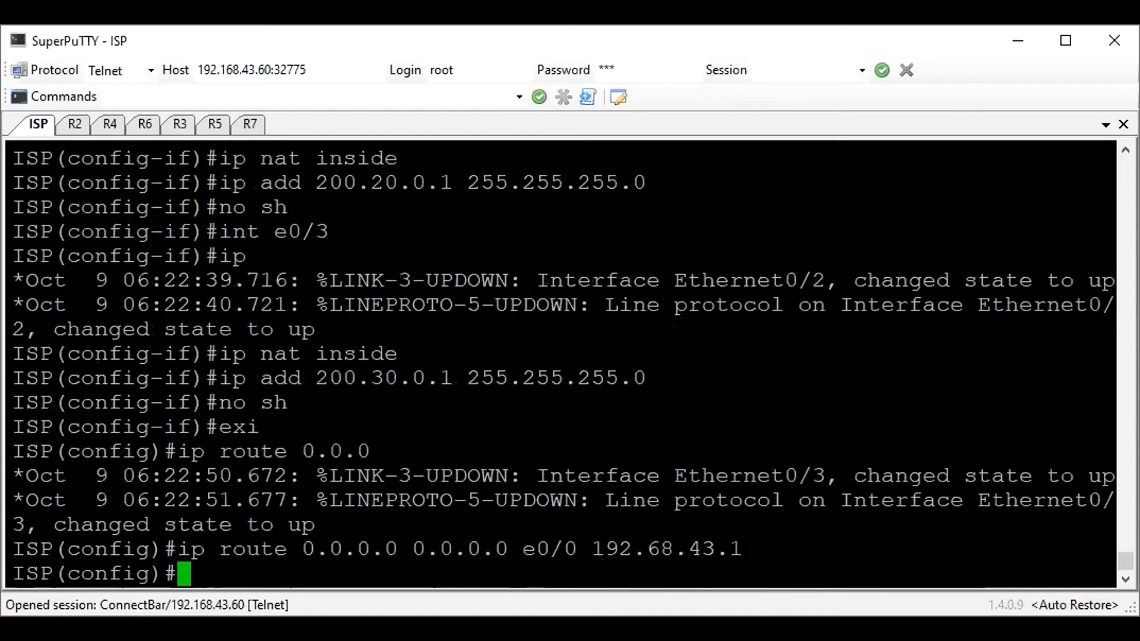
Create access list 1 on the ISP router permitting any source
{"action": "type", "text": "acces"}
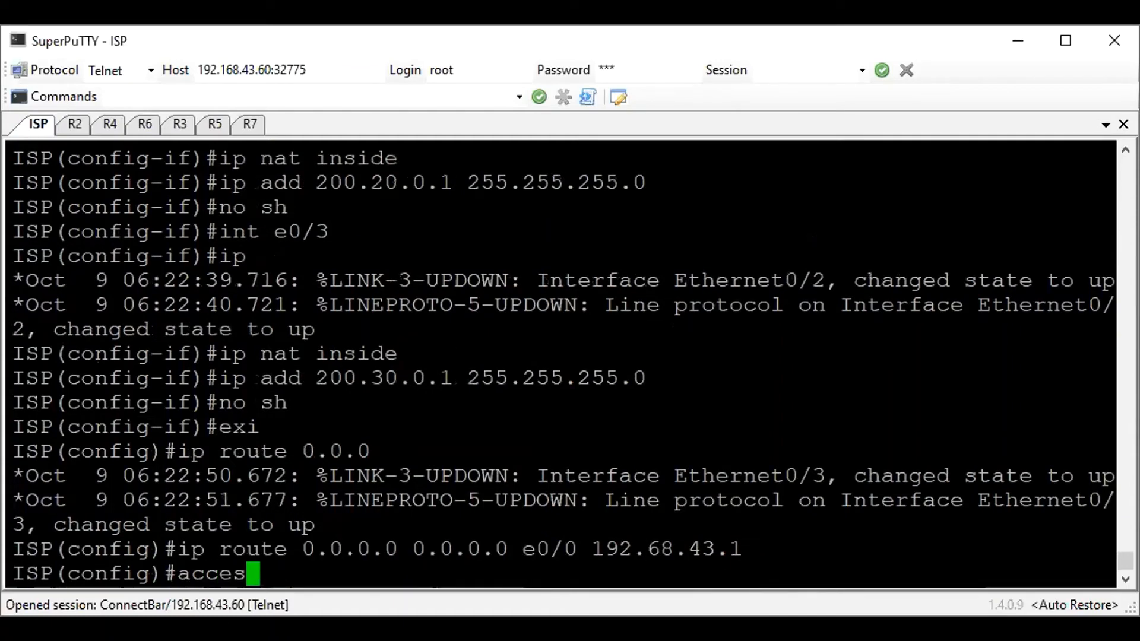
{"action": "type", "text": "s-list 1 per"}
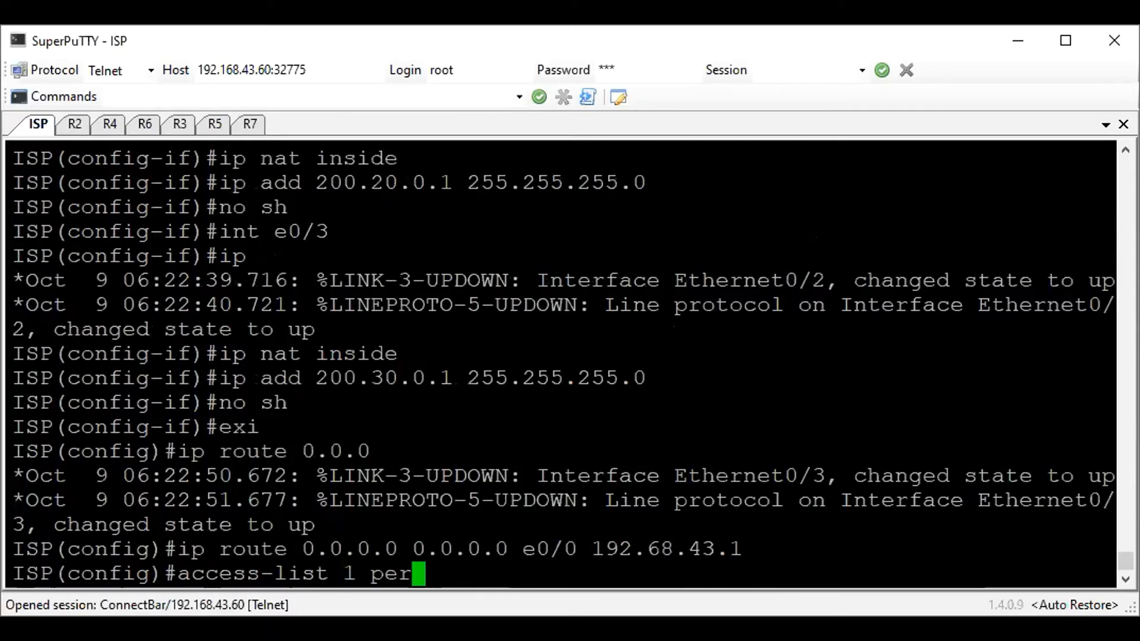
{"action": "type", "text": " any"}
{"action": "key", "text": "Return"}
Configure NAT overload on the ISP router for inside sources matching list 1 through interface e0/0
{"action": "type", "text": "i"}
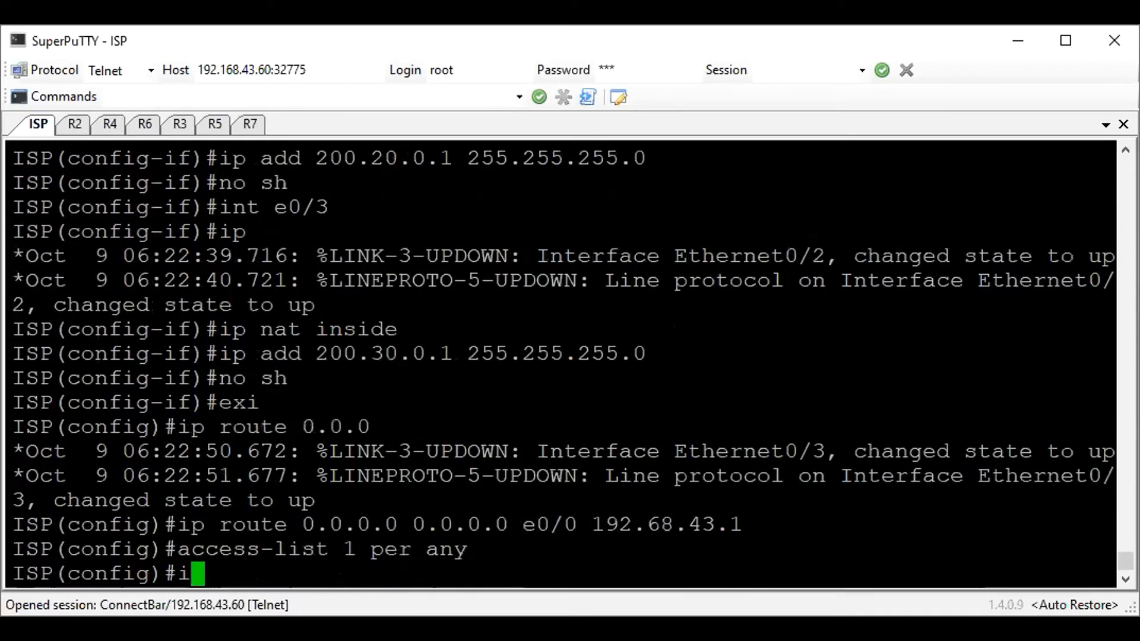
{"action": "type", "text": "p nat insid"}
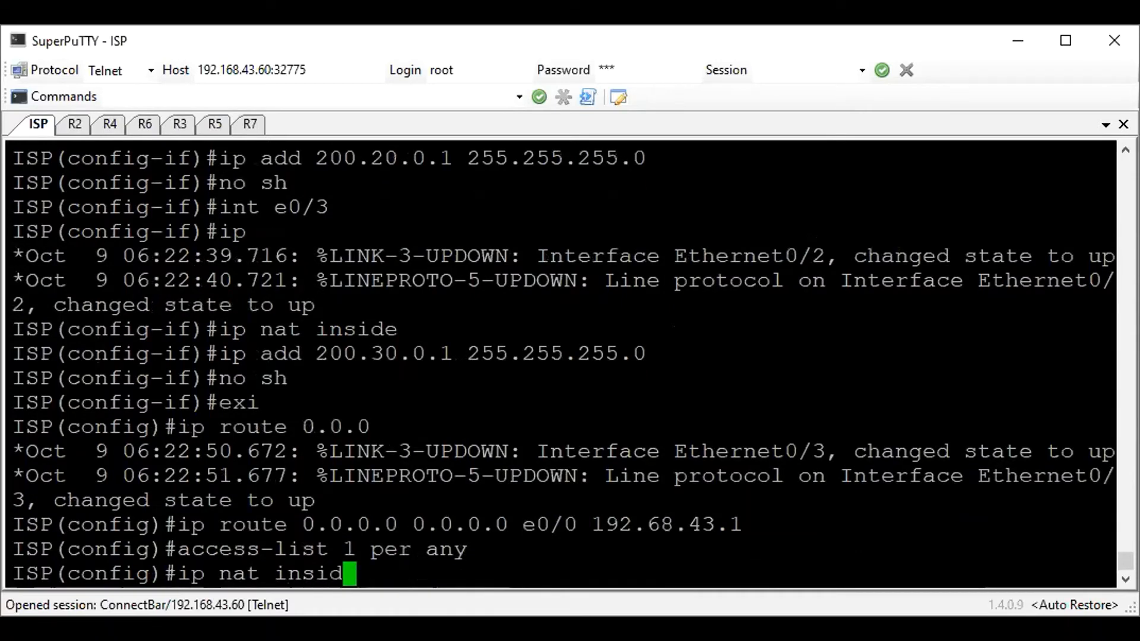
{"action": "type", "text": "e source list 1 int gi"}
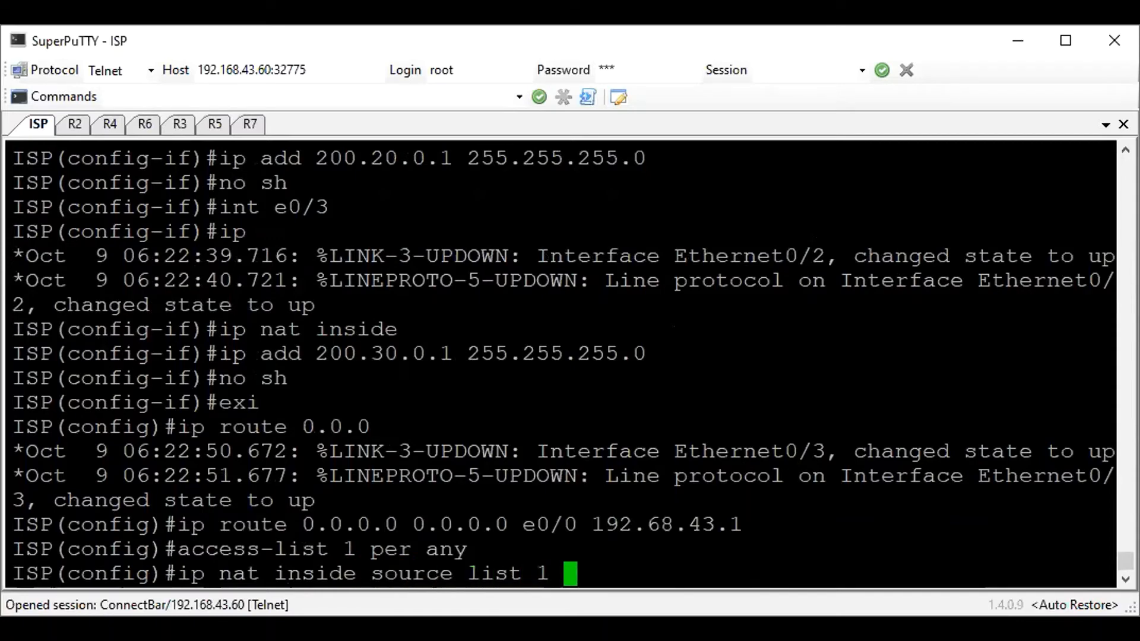
{"action": "key", "text": "BackSpace"}
{"action": "key", "text": "BackSpace"}
{"action": "type", "text": "e0/0 over"}
{"action": "key", "text": "Return"}
Test internet reachability from the ISP router with a ping to 1.1.1.1 and abort it before it completes
{"action": "type", "text": "do ping 1.1.1.1"}
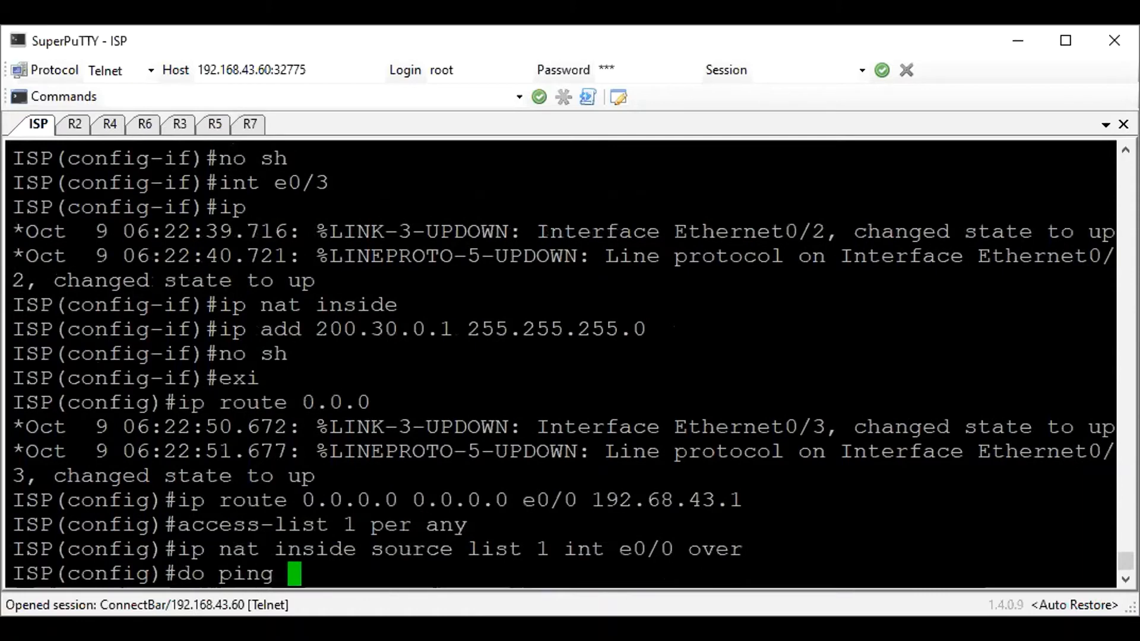
{"action": "key", "text": "Return"}
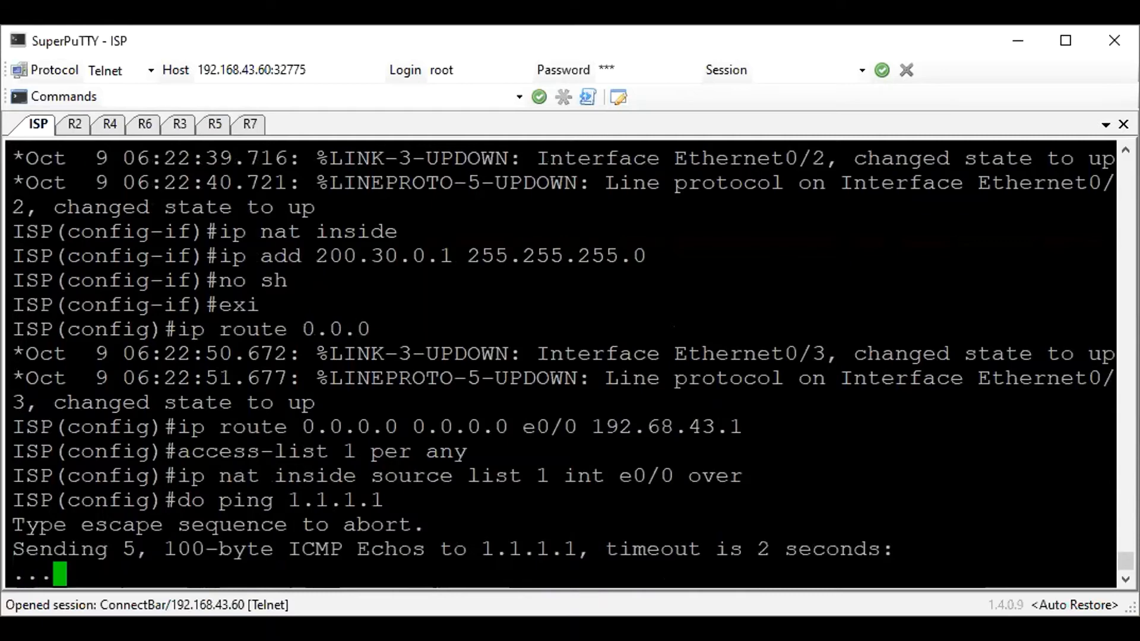
{"action": "key", "text": "ctrl+shift+6"}
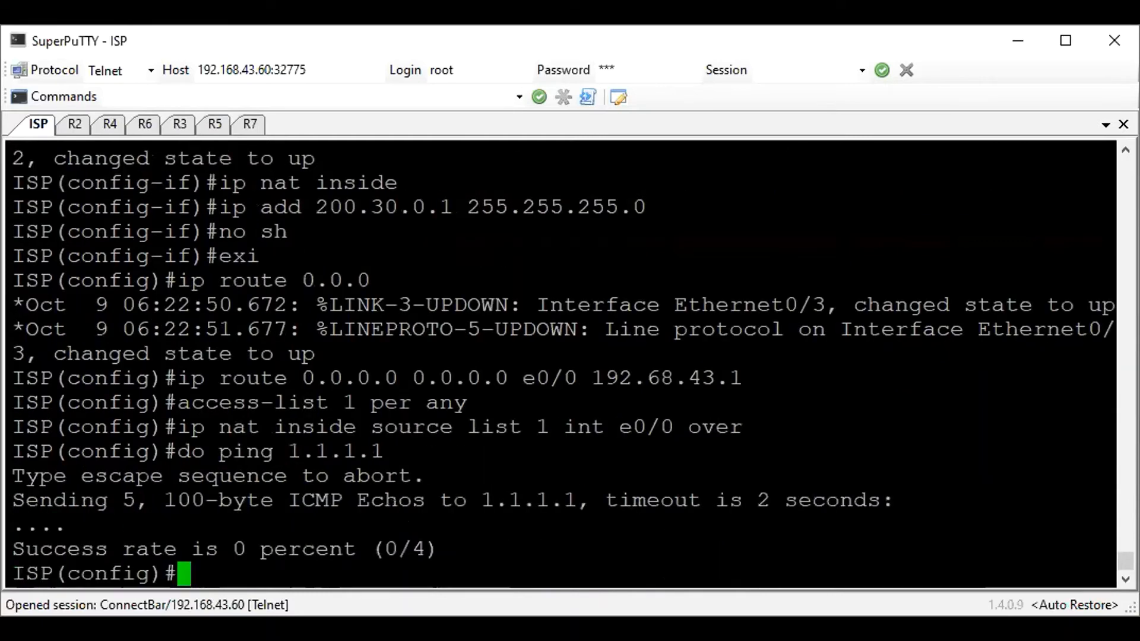
{"action": "type", "text": "do"}
{"action": "key", "text": "BackSpace"}
{"action": "key", "text": "BackSpace"}
{"action": "type", "text": "do pi"}
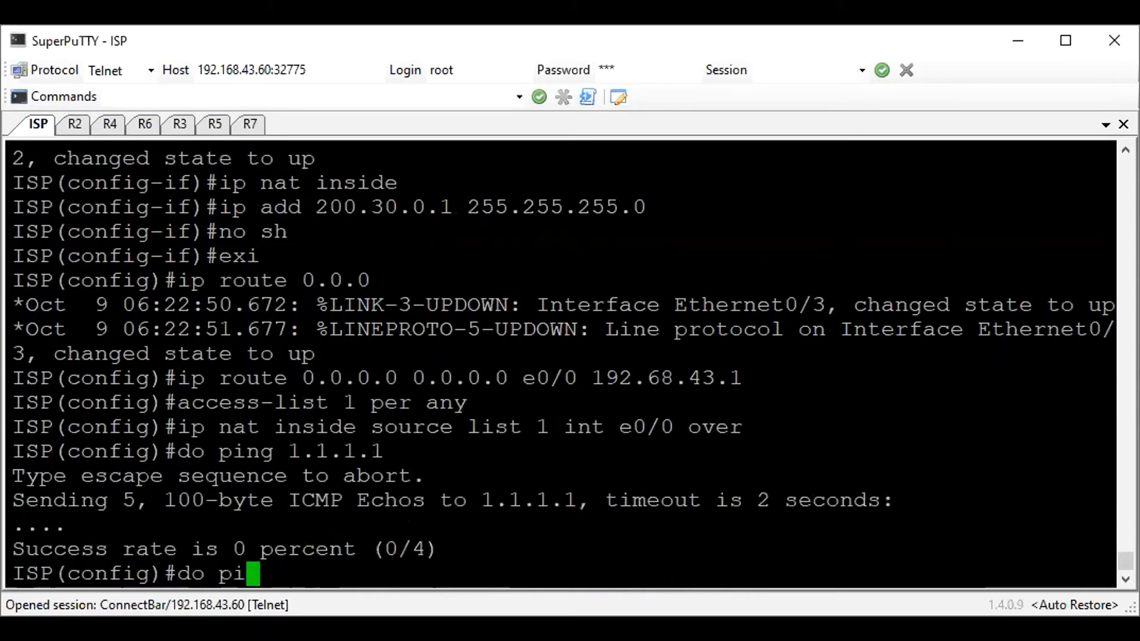
{"action": "type", "text": "ng"}
Remove the mistyped default route through e0/0 with next hop 192.68.43.1 from the ISP router
{"action": "key", "text": "Up"}
{"action": "key", "text": "Up"}
{"action": "key", "text": "Up"}
{"action": "key", "text": "Up"}
{"action": "key", "text": "Left"}
{"action": "key", "text": "Left"}
{"action": "key", "text": "Left"}
{"action": "key", "text": "Left"}
{"action": "key", "text": "Left"}
{"action": "key", "text": "Left"}
{"action": "key", "text": "Left"}
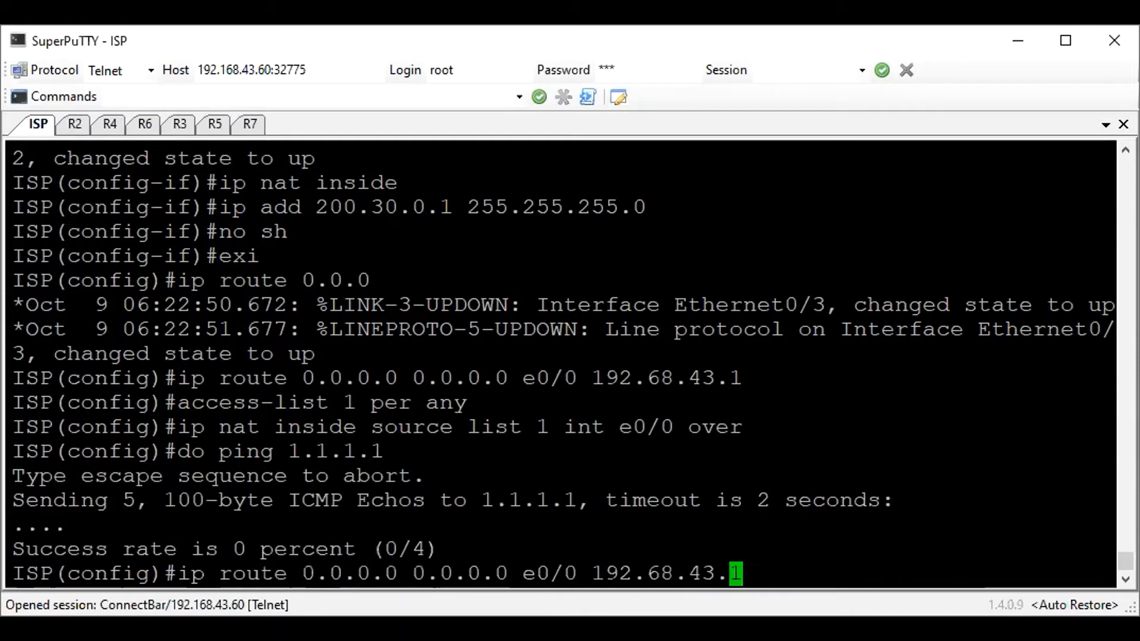
{"action": "key", "text": "Left"}
{"action": "key", "text": "Left"}
{"action": "key", "text": "ctrl+a"}
{"action": "type", "text": "no"}
{"action": "key", "text": "Return"}
Add the default route 0.0.0.0 0.0.0.0 on the ISP router through e0/0 with next hop 192.168.43.1
{"action": "type", "text": "n"}
{"action": "key", "text": "Up"}
{"action": "key", "text": "Left"}
{"action": "key", "text": "Left"}
{"action": "key", "text": "Left"}
{"action": "key", "text": "Left"}
{"action": "key", "text": "Left"}
{"action": "key", "text": "Left"}
{"action": "key", "text": "Left"}
{"action": "type", "text": "1"}
{"action": "key", "text": "Left"}
{"action": "key", "text": "Left"}
{"action": "key", "text": "Left"}
{"action": "key", "text": "Left"}
{"action": "key", "text": "Left"}
{"action": "key", "text": "Left"}
{"action": "key", "text": "Left"}
{"action": "key", "text": "Left"}
{"action": "key", "text": "Left"}
{"action": "key", "text": "Left"}
{"action": "key", "text": "Left"}
{"action": "key", "text": "Left"}
{"action": "key", "text": "Left"}
{"action": "key", "text": "Left"}
{"action": "key", "text": "Left"}
{"action": "key", "text": "Left"}
{"action": "key", "text": "Left"}
{"action": "key", "text": "Left"}
{"action": "key", "text": "Left"}
{"action": "key", "text": "Left"}
{"action": "key", "text": "Left"}
{"action": "key", "text": "Left"}
{"action": "key", "text": "Left"}
{"action": "key", "text": "Left"}
{"action": "key", "text": "Left"}
{"action": "key", "text": "Left"}
{"action": "key", "text": "Left"}
{"action": "key", "text": "Left"}
{"action": "key", "text": "Left"}
{"action": "key", "text": "Left"}
{"action": "key", "text": "Left"}
{"action": "key", "text": "BackSpace"}
{"action": "key", "text": "BackSpace"}
{"action": "key", "text": "BackSpace"}
{"action": "key", "text": "Return"}
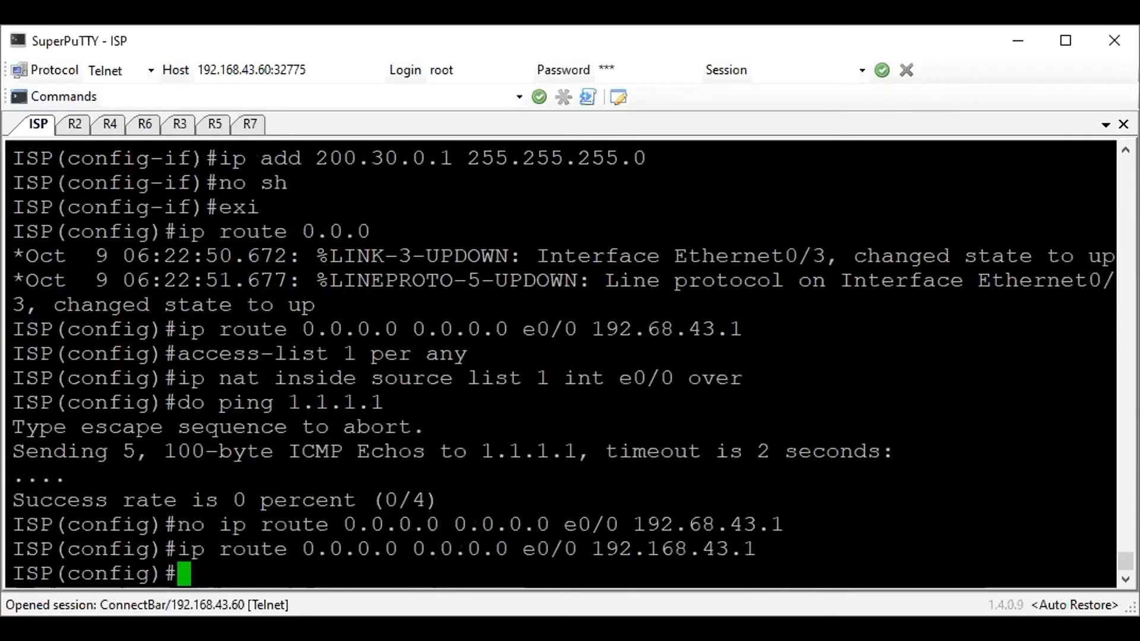
Ping the gateway 192.168.43.1 from the ISP router
{"action": "type", "text": "do ping 192.168.43.1"}
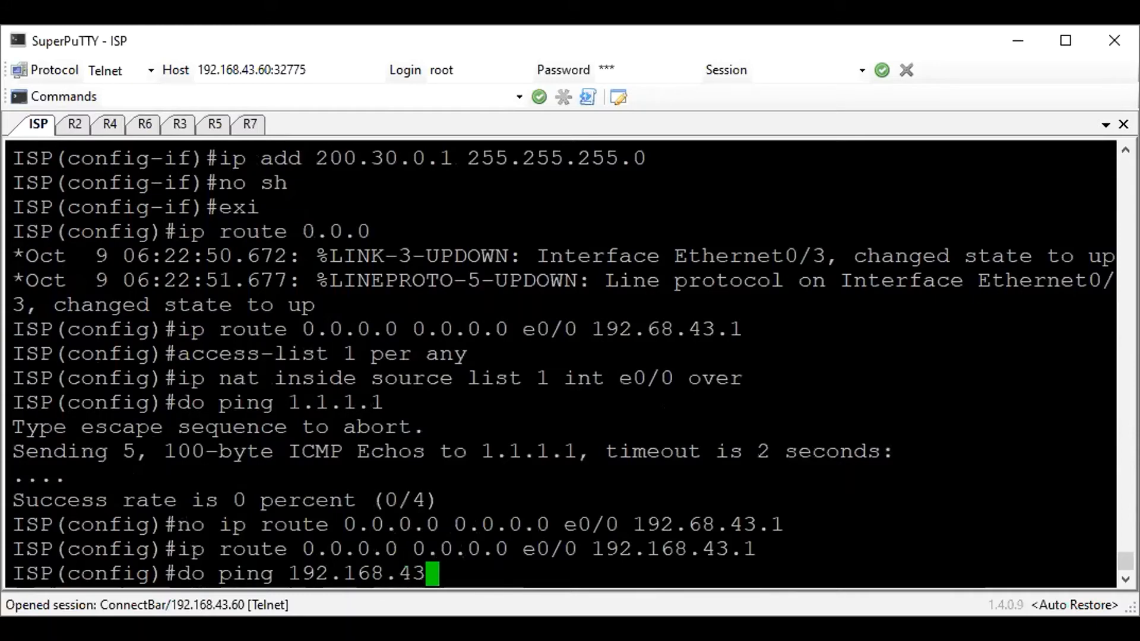
{"action": "key", "text": "Return"}
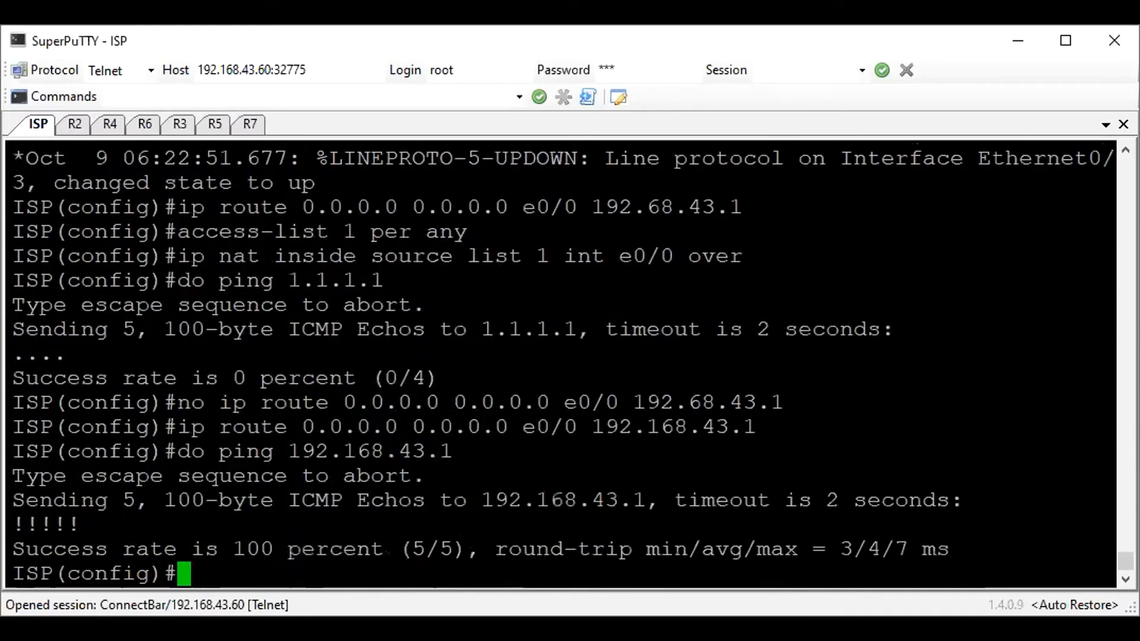
Test internet reachability from the ISP router by pinging 1.1.1.1 and 8.8.8.8
{"action": "type", "text": "do ping 1.1.1.1"}
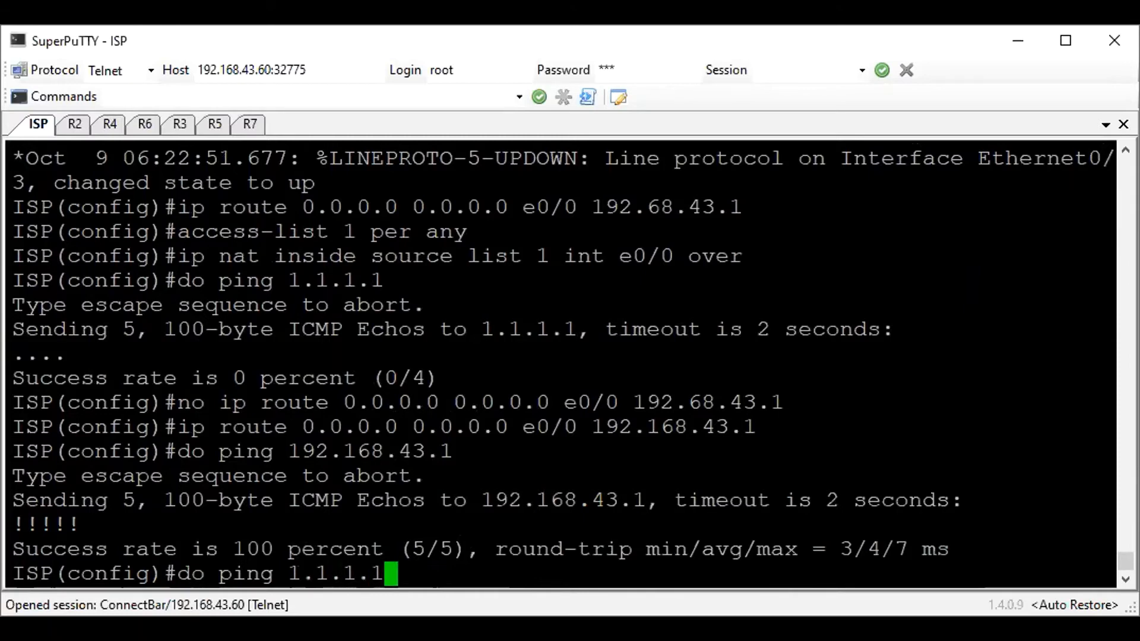
{"action": "key", "text": "Return"}
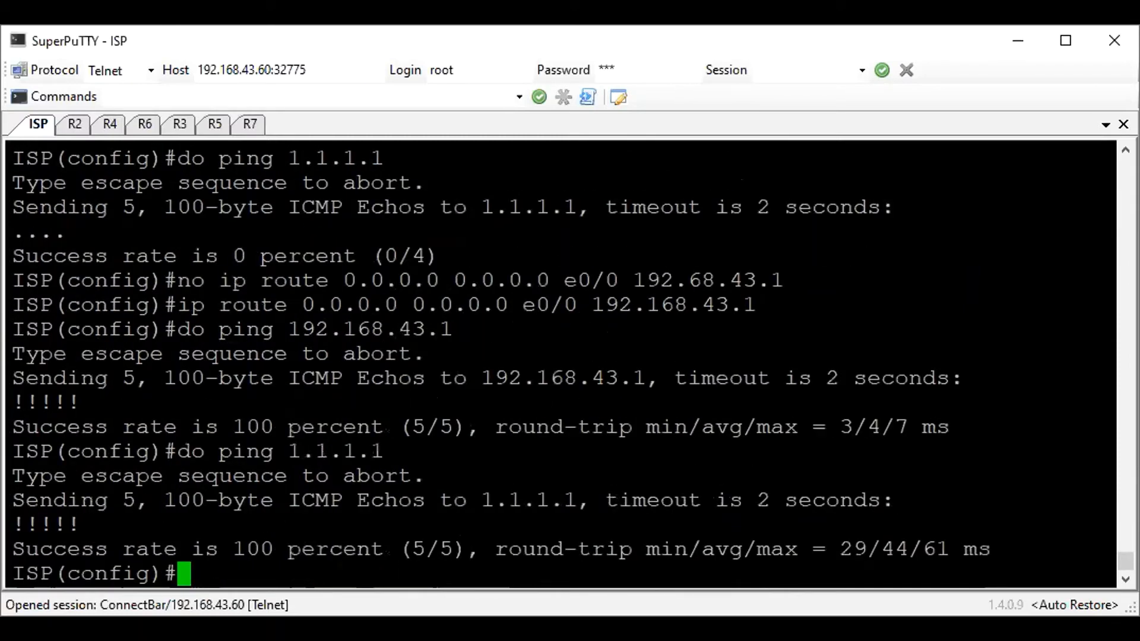
{"action": "type", "text": "do"}
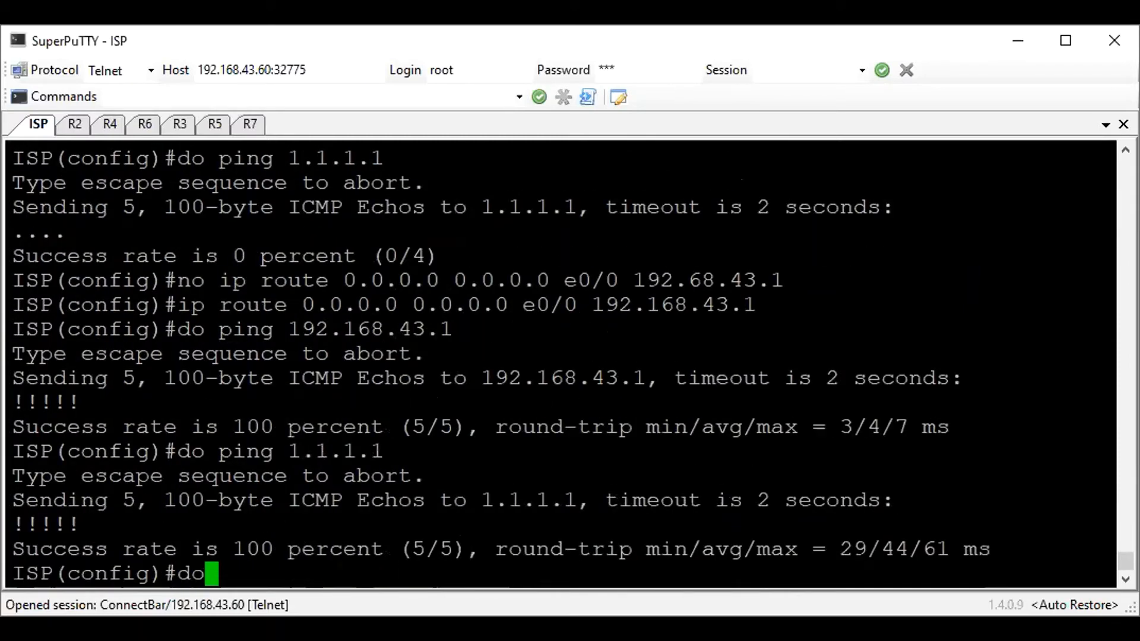
{"action": "type", "text": " ping 8.8.8.8"}
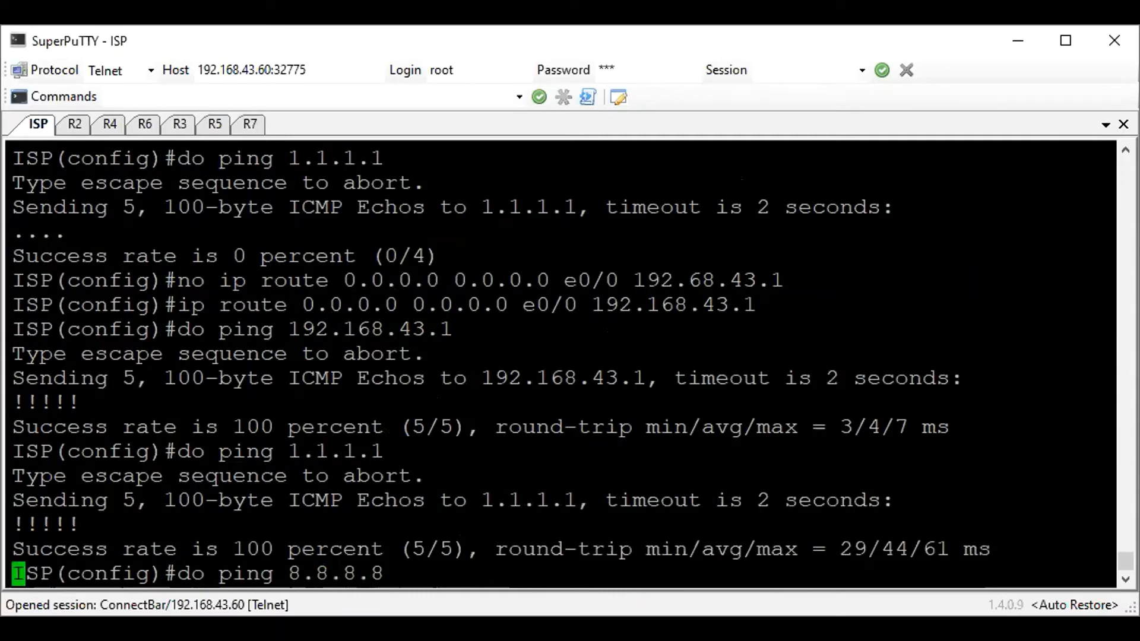
{"action": "key", "text": "Return"}
Ping 4.2.2.2 from the ISP router's global configuration mode using the do prefix
{"action": "type", "text": "pig"}
{"action": "key", "text": "Left"}
{"action": "type", "text": "n"}
{"action": "key", "text": "Right"}
{"action": "type", "text": "4.2.2.2"}
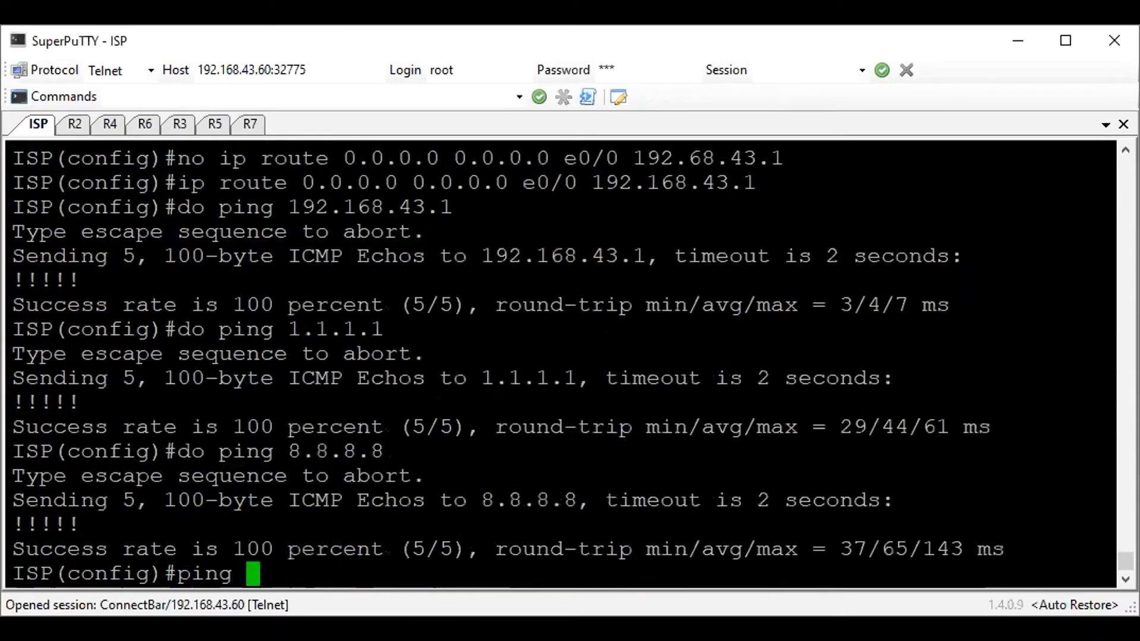
{"action": "key", "text": "Return"}
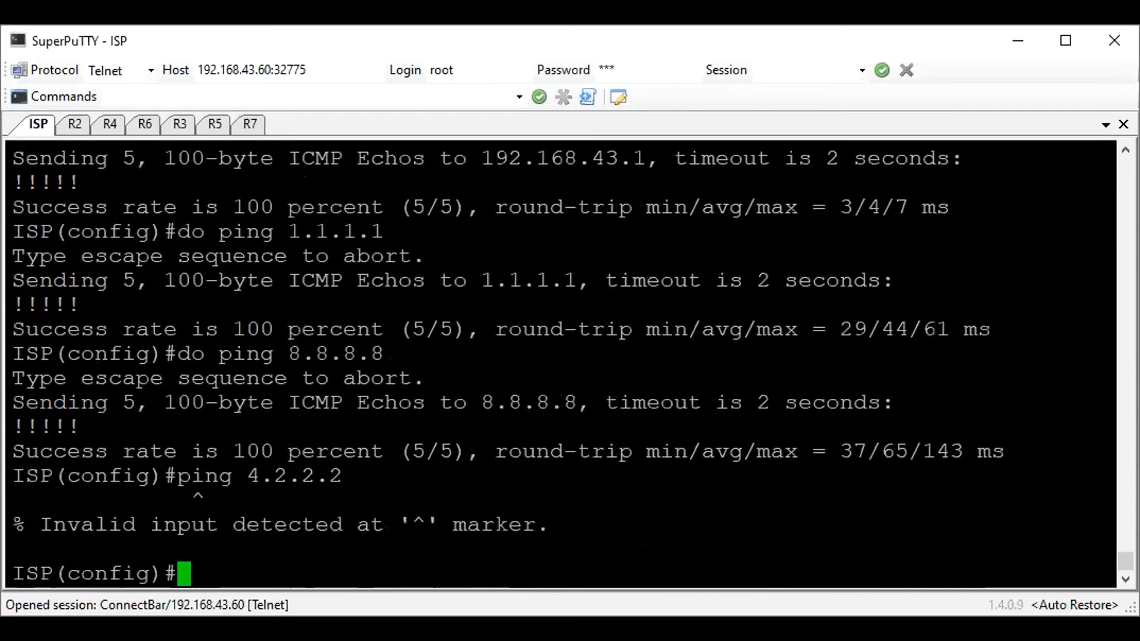
{"action": "key", "text": "Up"}
{"action": "type", "text": "0"}
{"action": "key", "text": "ctrl+u"}
{"action": "type", "text": "p"}
{"action": "key", "text": "Up"}
{"action": "key", "text": "ctrl+a"}
{"action": "type", "text": "do"}
{"action": "key", "text": "Return"}
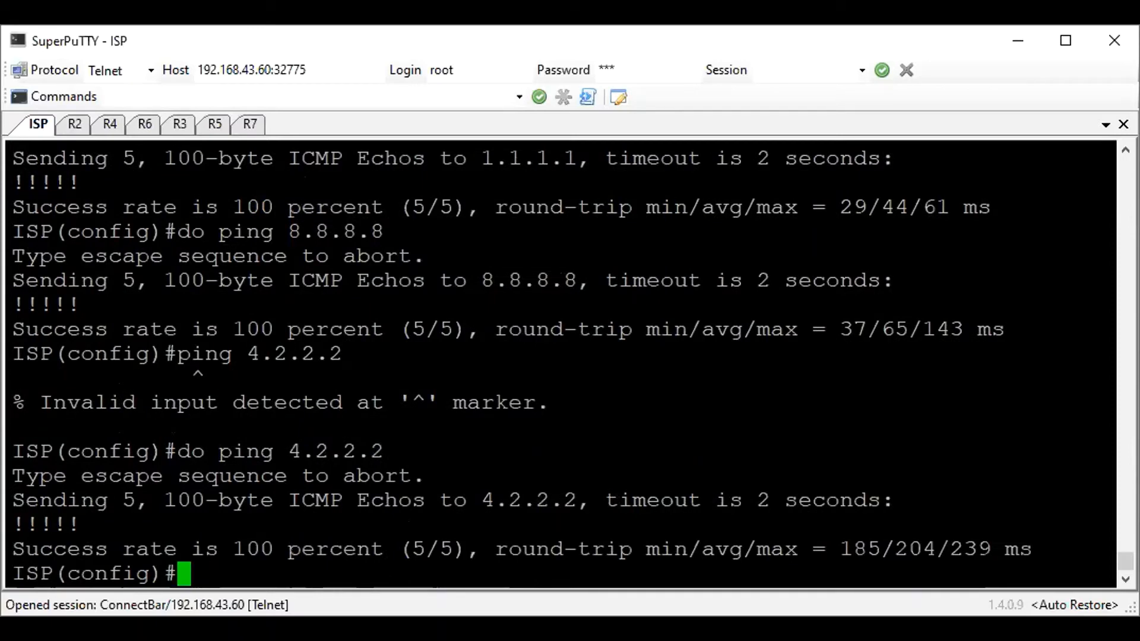
{"action": "key", "text": "Return"}
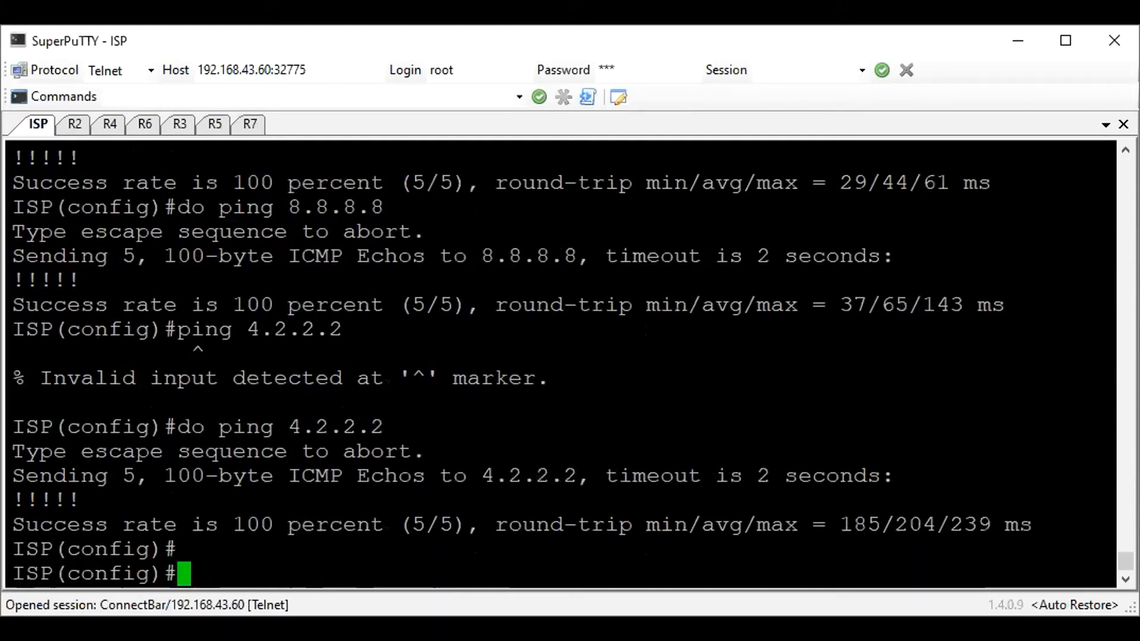
Save the ISP router's configuration and display its full IP routing table to check the default and connected routes
{"action": "type", "text": "do wr"}
{"action": "key", "text": "Return"}
{"action": "type", "text": "do sh ip ro"}
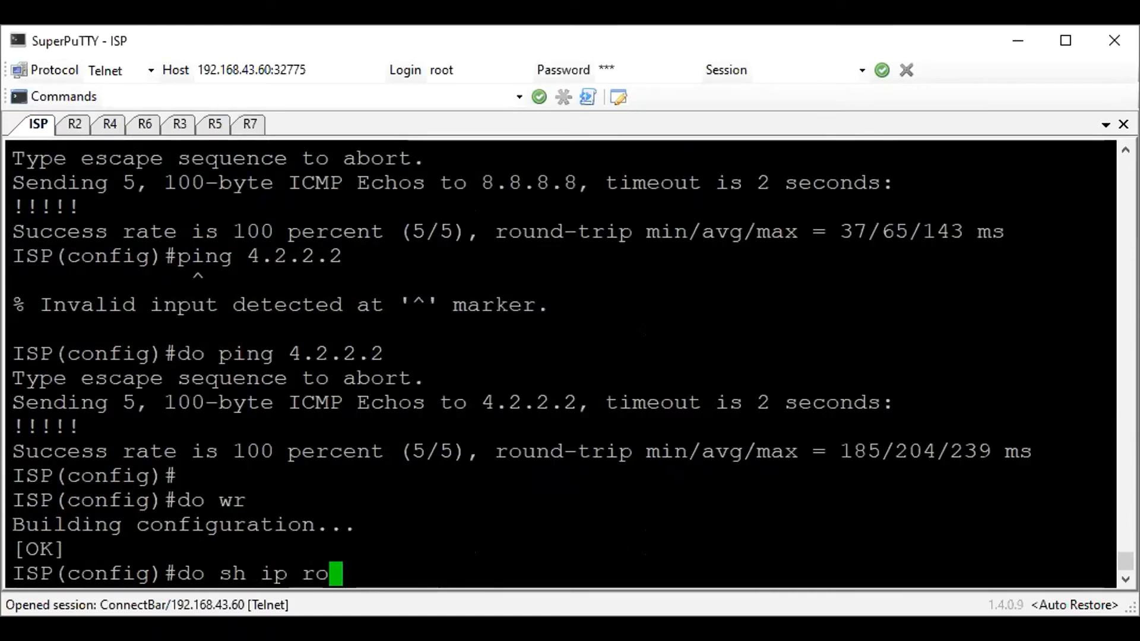
{"action": "key", "text": "Return"}
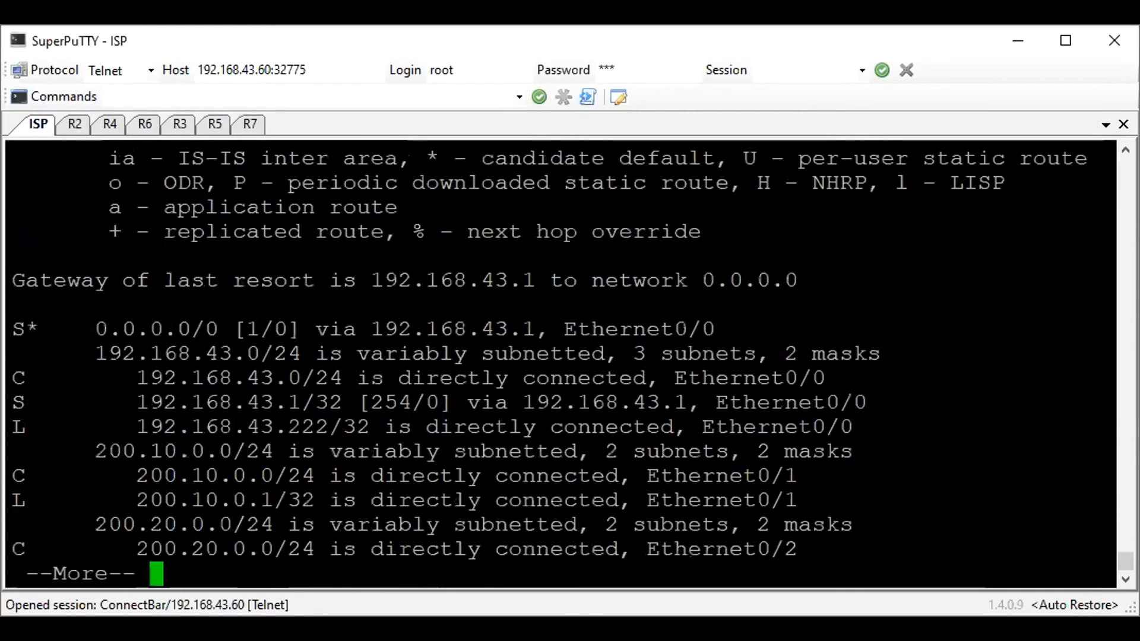
{"action": "key", "text": "space"}
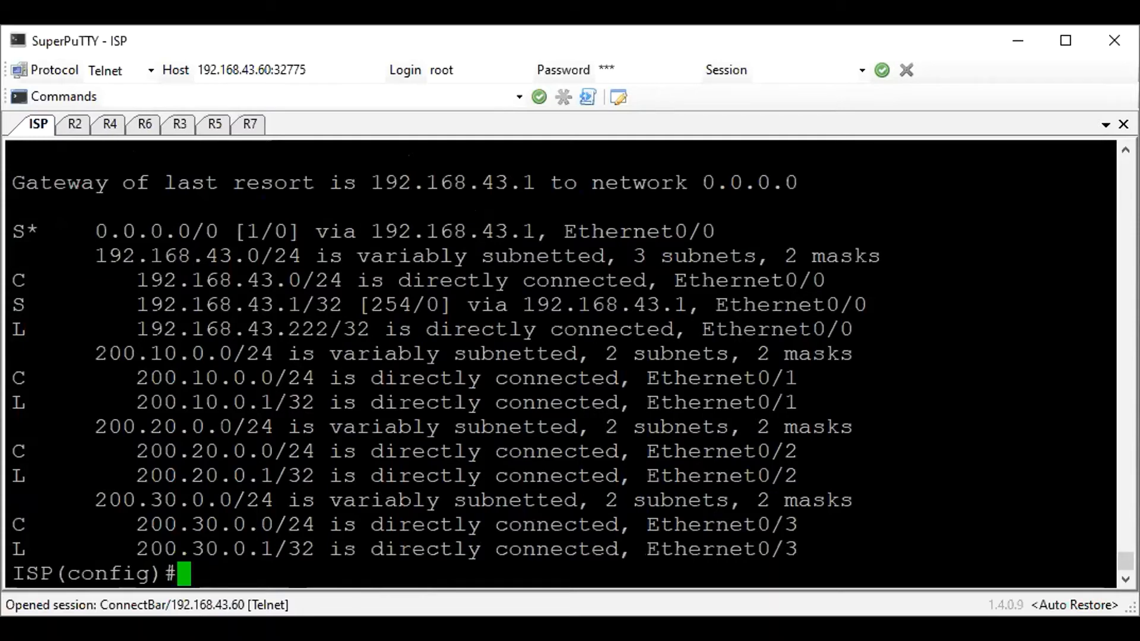
{"action": "left_click_drag", "start_coordinate": [509, 256], "coordinate": [777, 492]}
{"action": "left_click", "coordinate": [777, 493]}
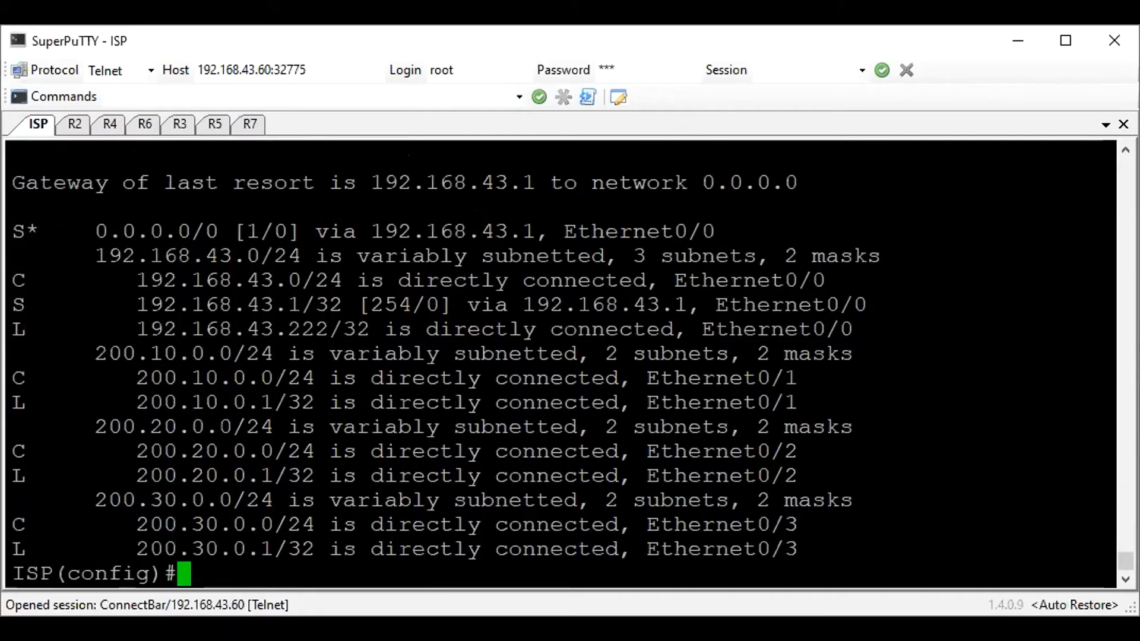
Switch to the EVE topology in the browser to review the lab's routers and networks
{"action": "key", "text": "alt+Tab"}
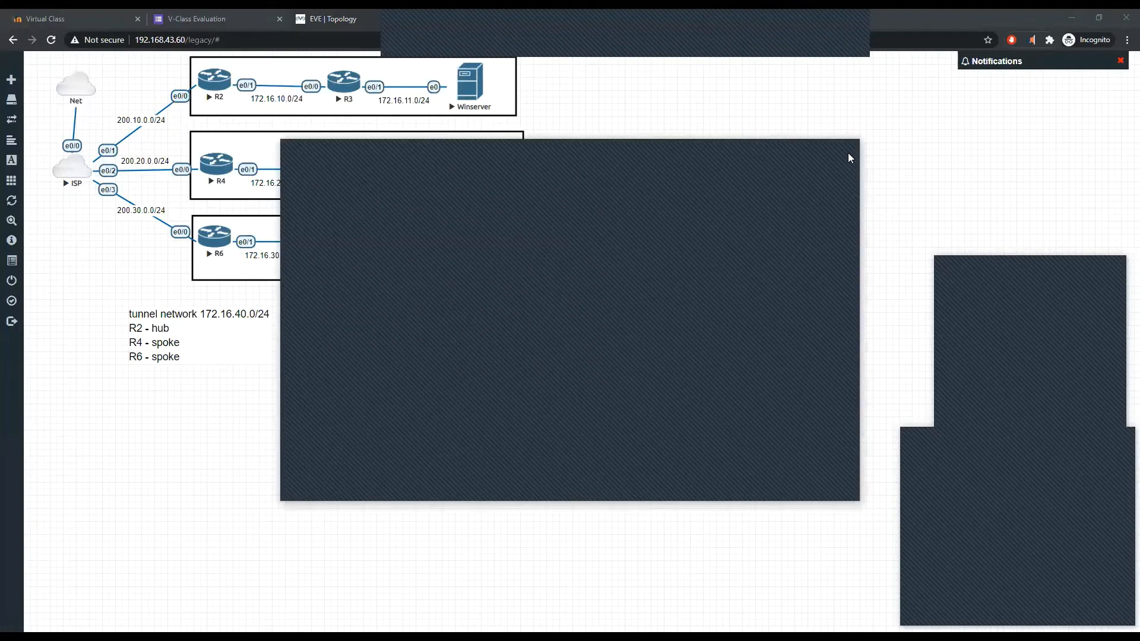
{"action": "left_click", "coordinate": [850, 158]}
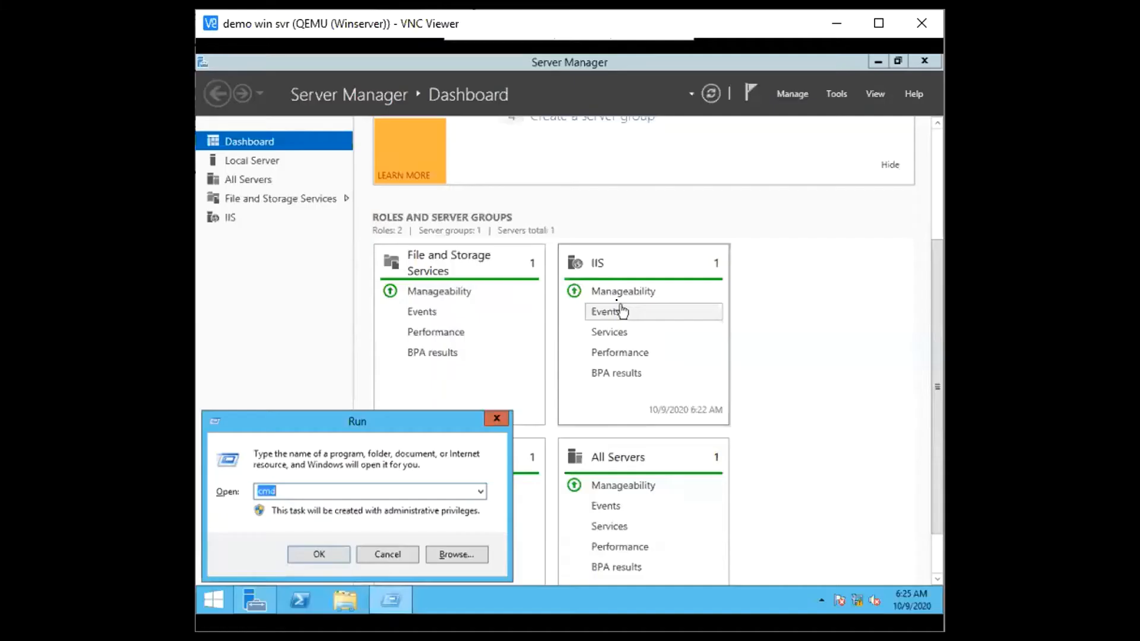
Open a command prompt on the Winserver virtual machine and display its full IP configuration with ipconfig /all
{"action": "type", "text": "cmd"}
{"action": "key", "text": "Return"}
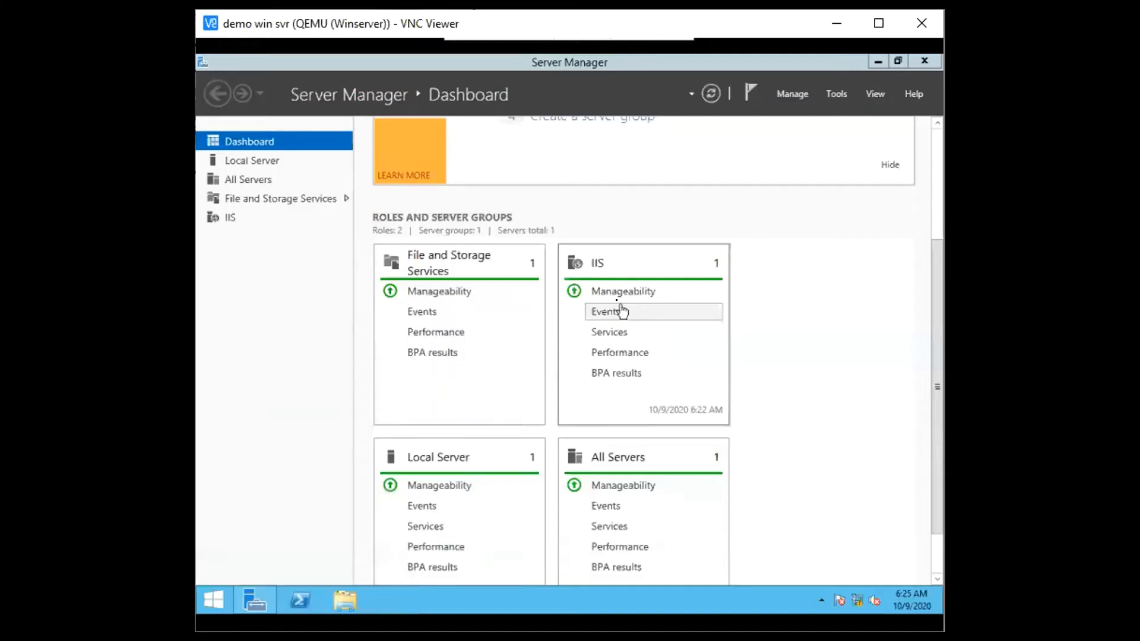
{"action": "type", "text": "ipcnonf"}
{"action": "key", "text": "BackSpace"}
{"action": "key", "text": "BackSpace"}
{"action": "key", "text": "BackSpace"}
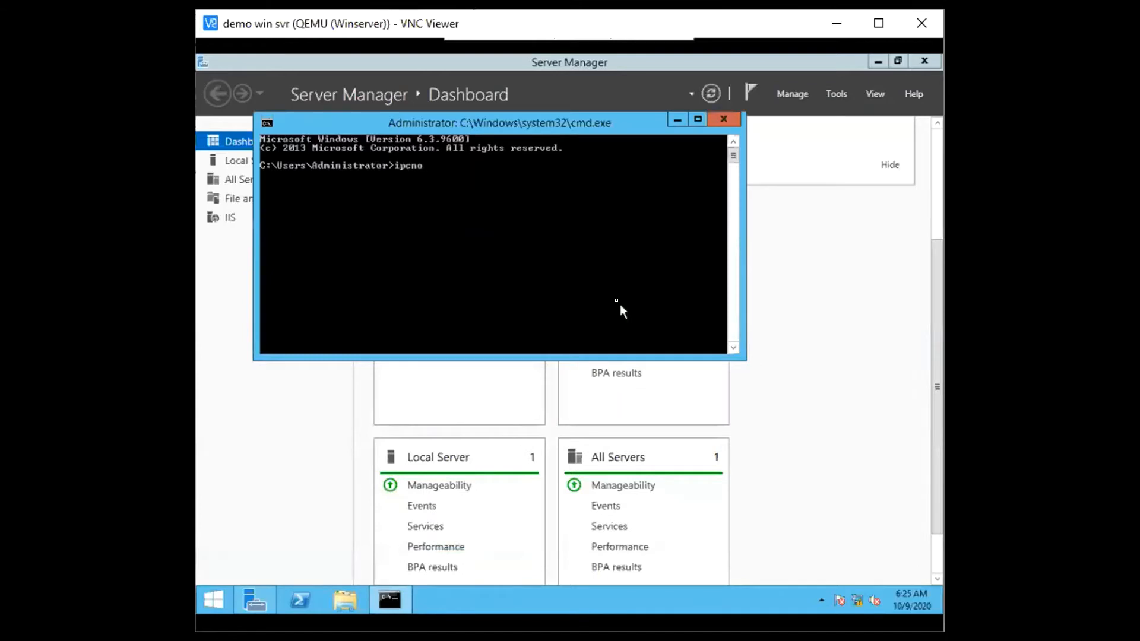
{"action": "key", "text": "BackSpace"}
{"action": "type", "text": "onfig /all"}
{"action": "key", "text": "Return"}
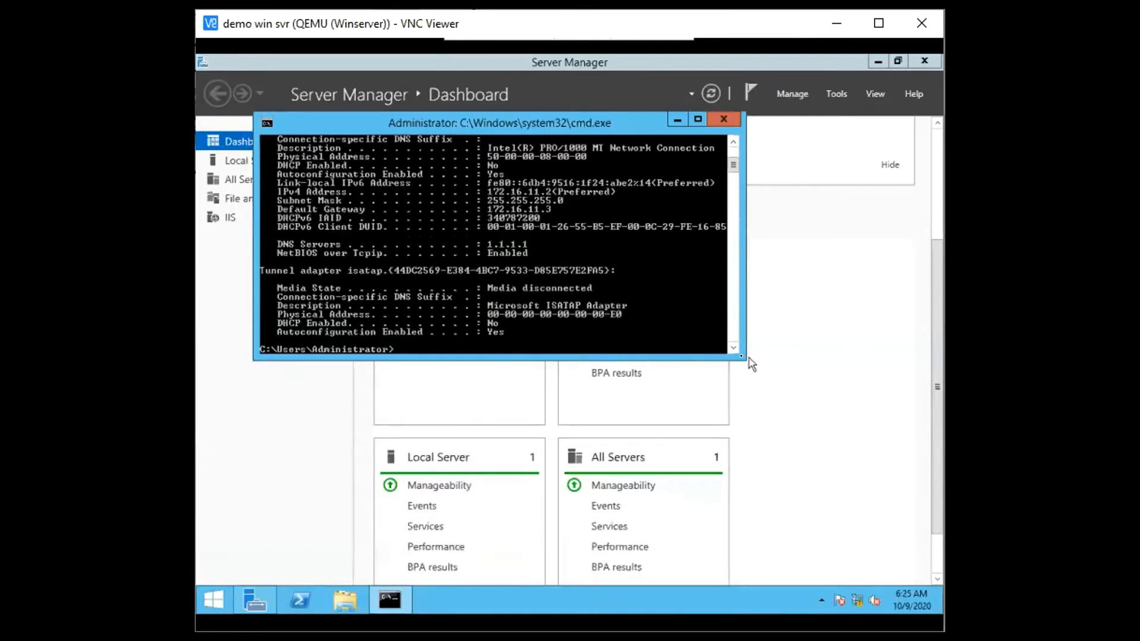
{"action": "left_click_drag", "start_coordinate": [745, 361], "coordinate": [745, 509]}
{"action": "scroll", "coordinate": [525, 308], "scroll_direction": "up", "scroll_amount": 4}
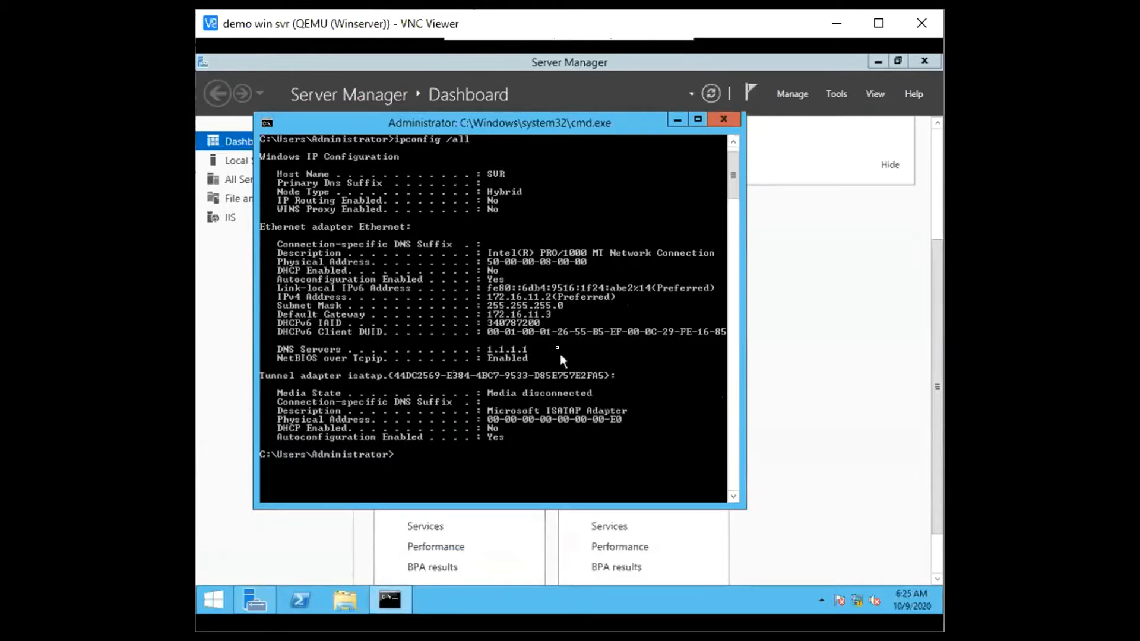
Test internet reachability from Winserver by pinging 1.1.1.1, and stop the ping early
{"action": "type", "text": "ping 1.1.1.1"}
{"action": "key", "text": "Return"}
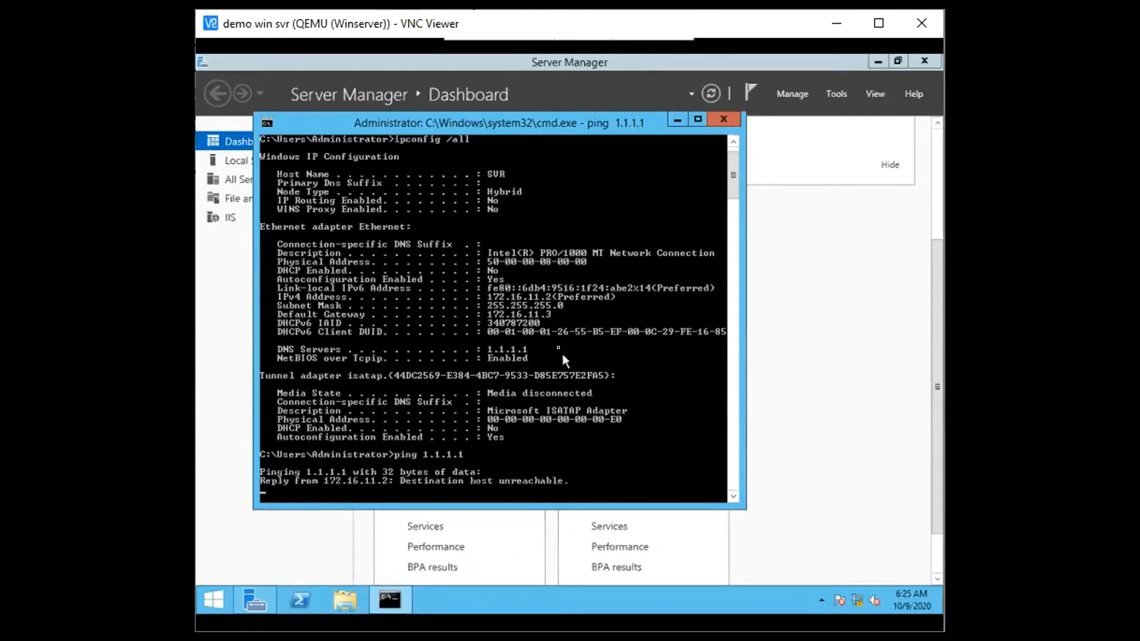
{"action": "key", "text": "ctrl+c"}
Ping Winserver's default gateway 172.16.11.3, stop the ping, and exit the command prompt
{"action": "type", "text": "ping"}
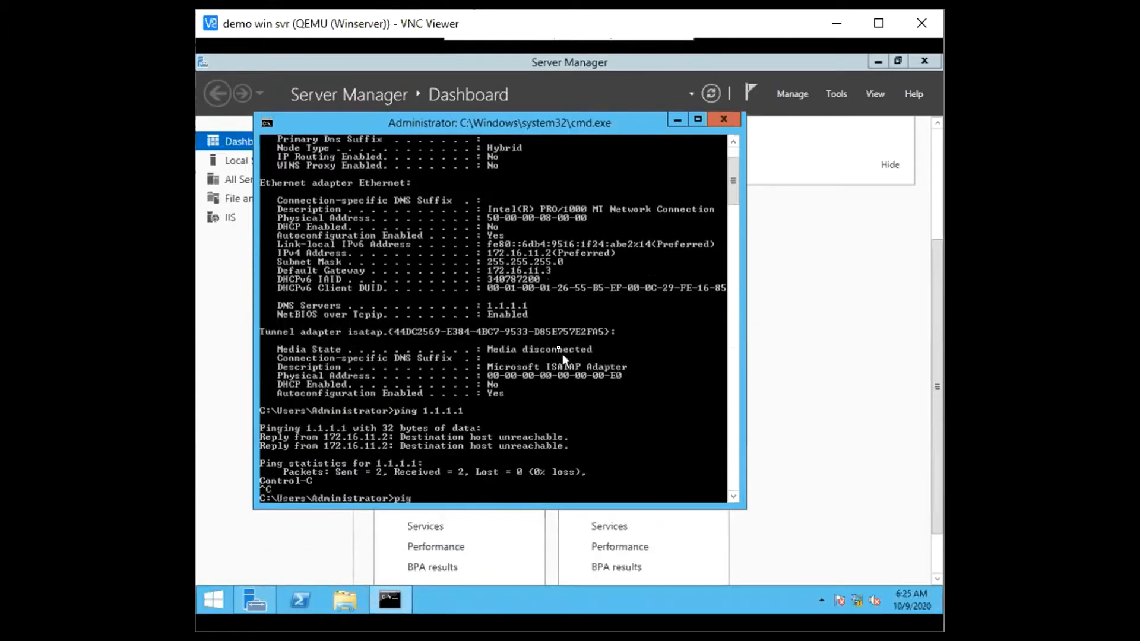
{"action": "type", "text": " 172.16.11.3"}
{"action": "key", "text": "Return"}
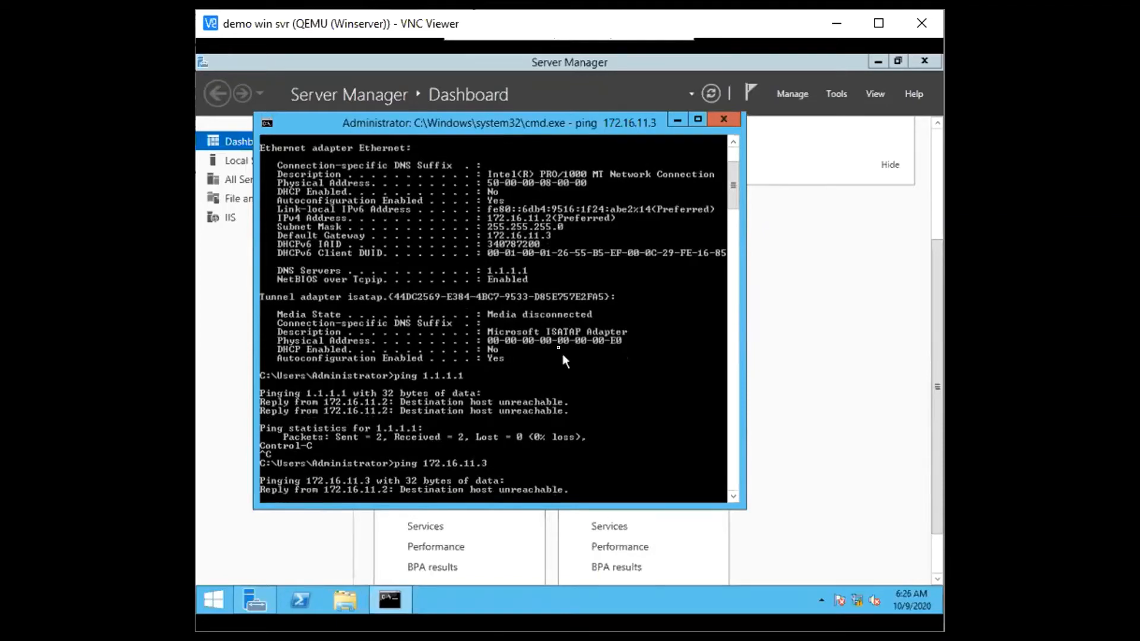
{"action": "key", "text": "ctrl+c"}
{"action": "key", "text": "Return"}
{"action": "key", "text": "Return"}
{"action": "type", "text": "exit"}
{"action": "key", "text": "Return"}
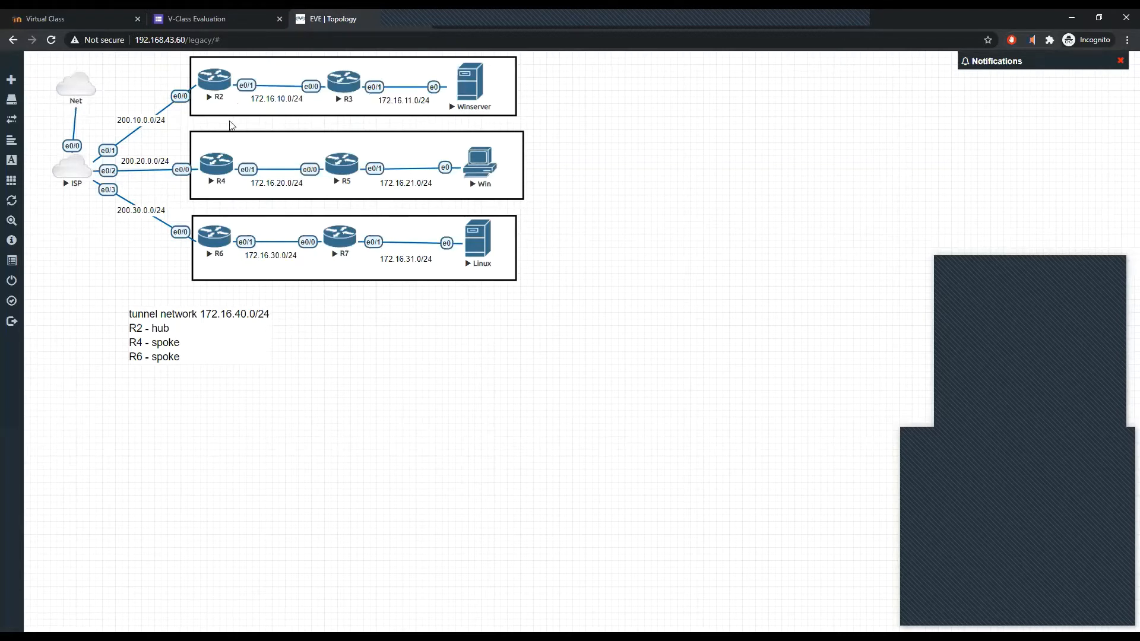
Nudge the tunnel network note slightly on the EVE topology, and log in to the Win virtual machine with the account password
{"action": "left_click_drag", "start_coordinate": [196, 334], "coordinate": [181, 332]}
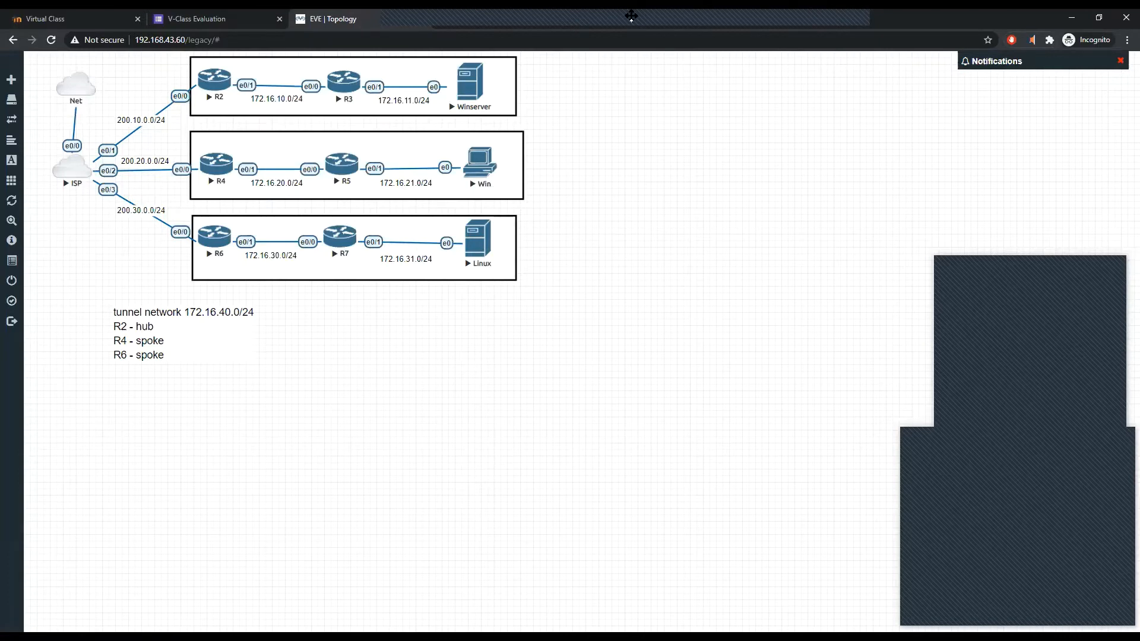
{"action": "left_click", "coordinate": [631, 16]}
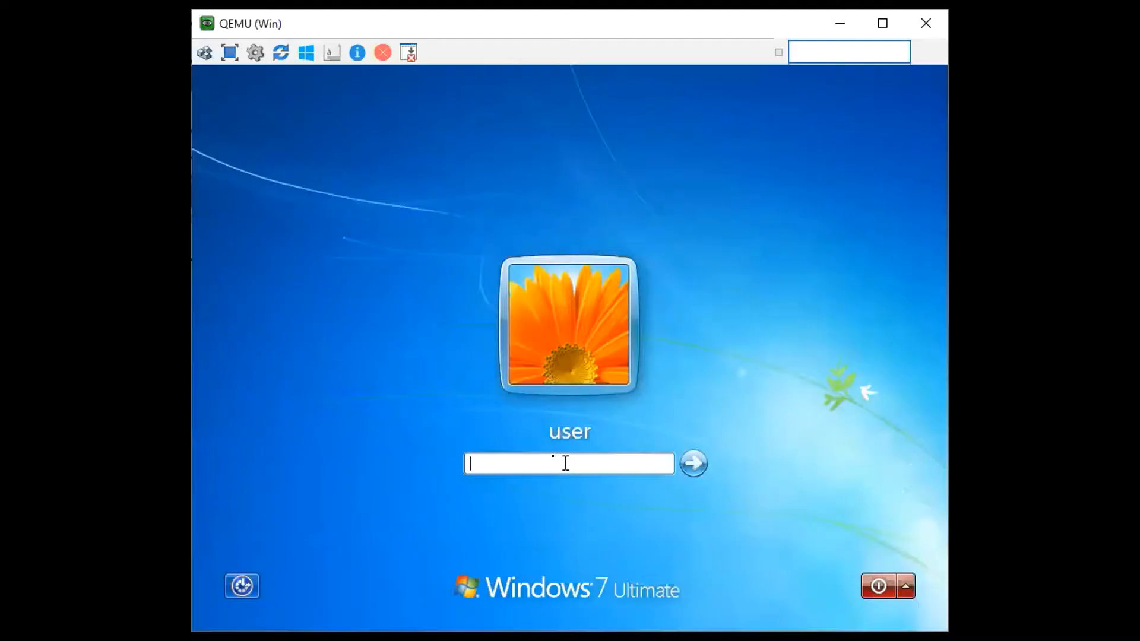
{"action": "type", "text": "Test123"}
{"action": "key", "text": "Return"}
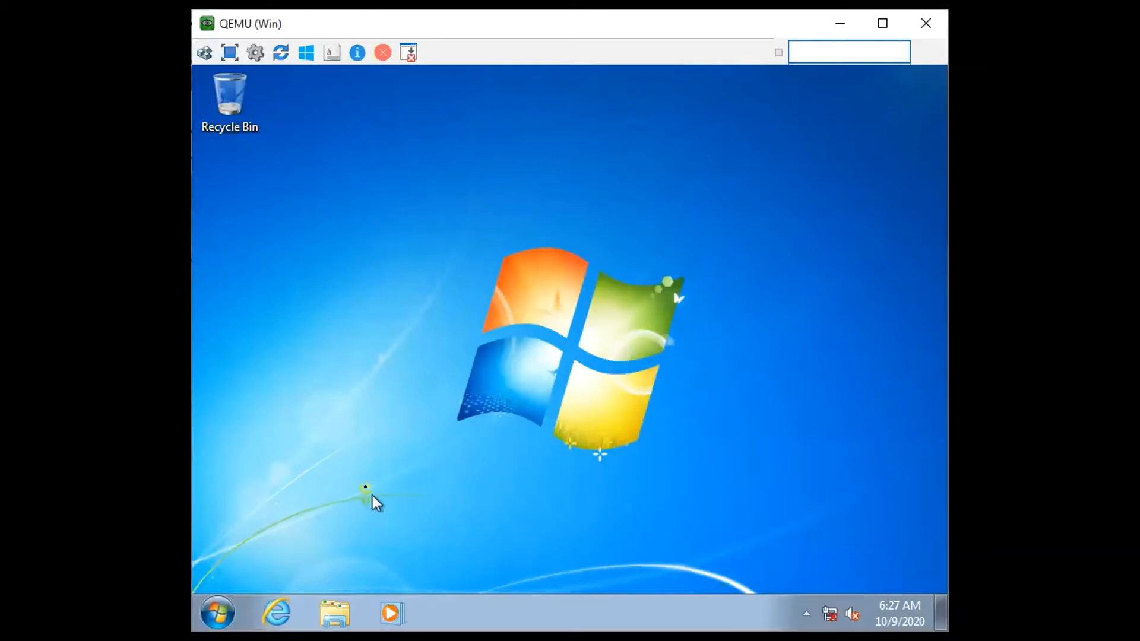
Open a command prompt on the Windows 7 client and display its IP settings with ipconfig
{"action": "left_click", "coordinate": [214, 615]}
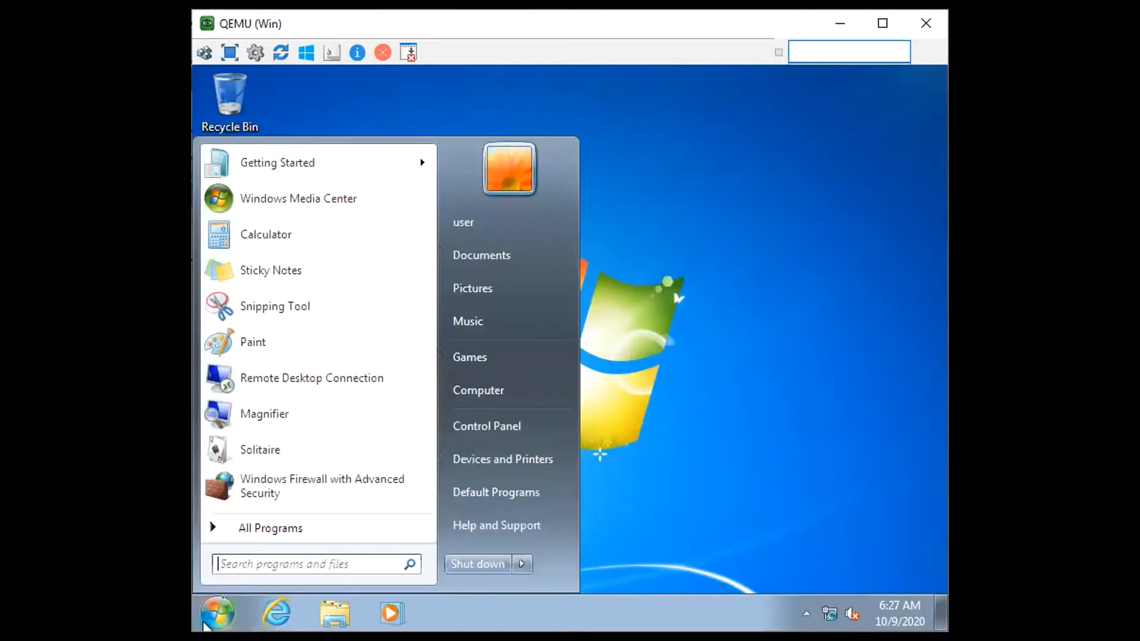
{"action": "type", "text": "cmd"}
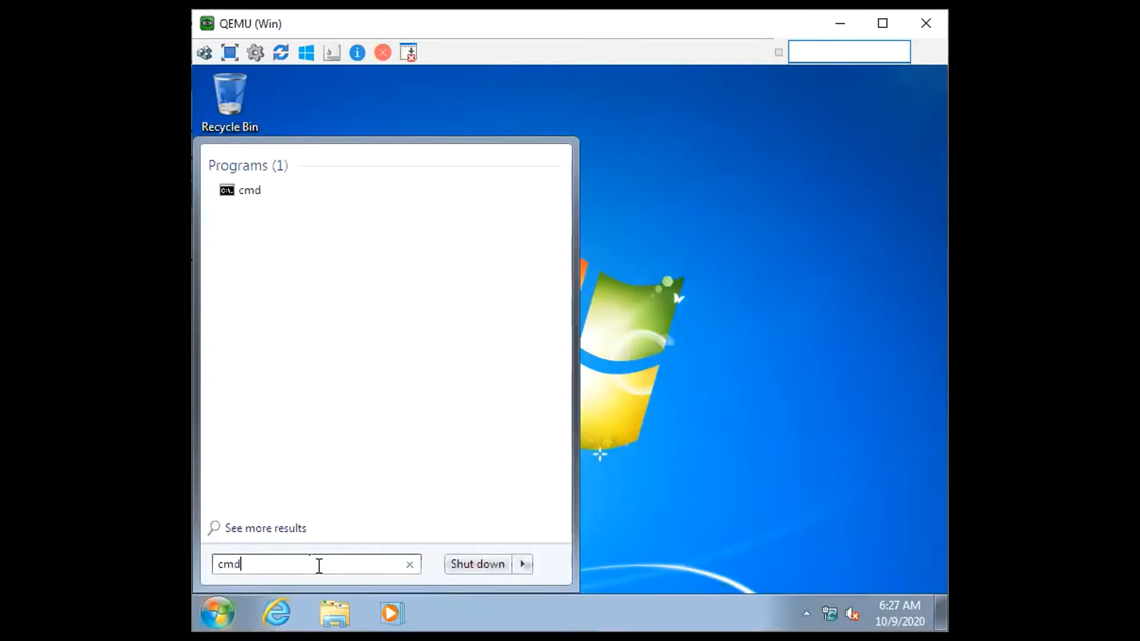
{"action": "key", "text": "Return"}
{"action": "type", "text": "ipconfig"}
{"action": "key", "text": "Return"}
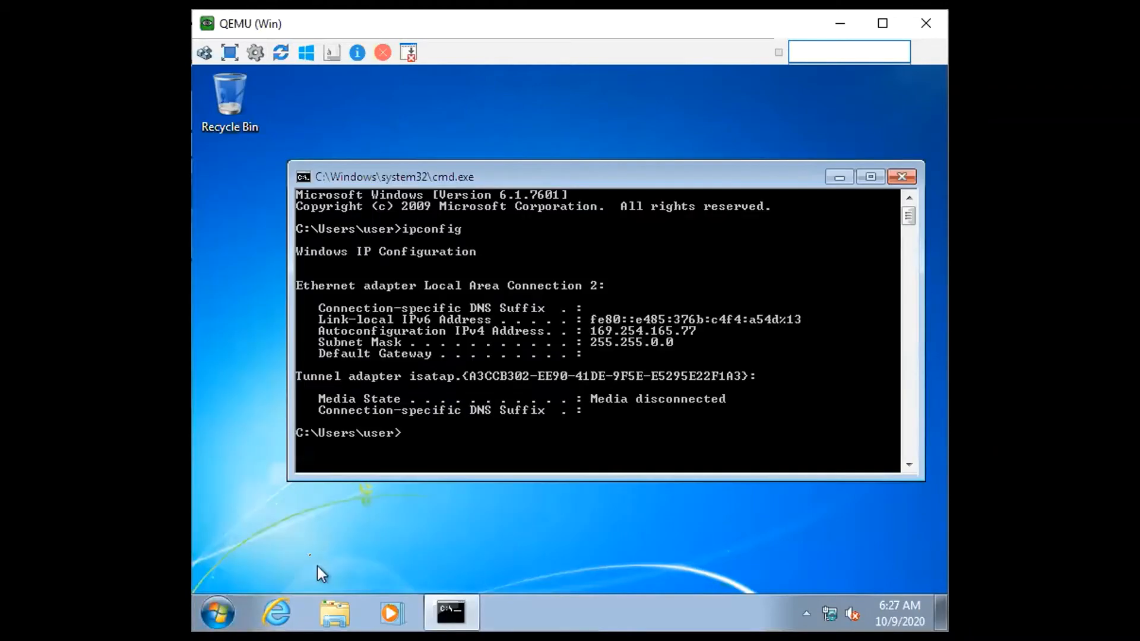
Open Network Connections with ncpa.cpl, inspect the IPv4 properties of Local Area Connection 2, and close the dialogs without changes
{"action": "type", "text": "ns"}
{"action": "key", "text": "BackSpace"}
{"action": "type", "text": "cpa.cpl"}
{"action": "key", "text": "Return"}
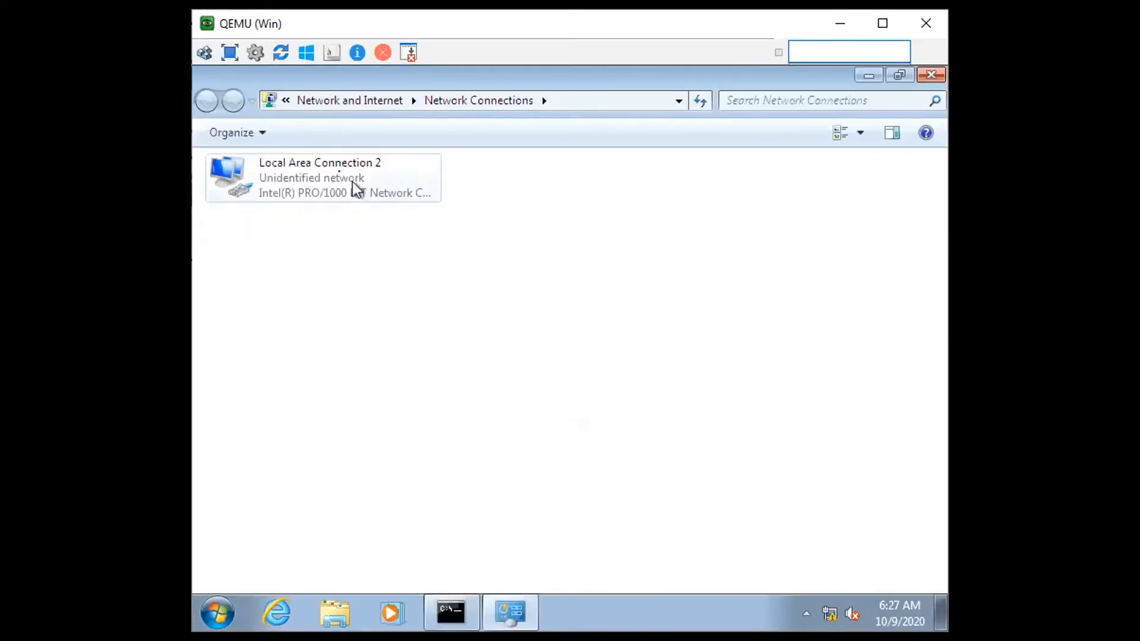
{"action": "left_click", "coordinate": [346, 179]}
{"action": "right_click", "coordinate": [345, 180]}
{"action": "key", "text": "Up"}
{"action": "key", "text": "Return"}
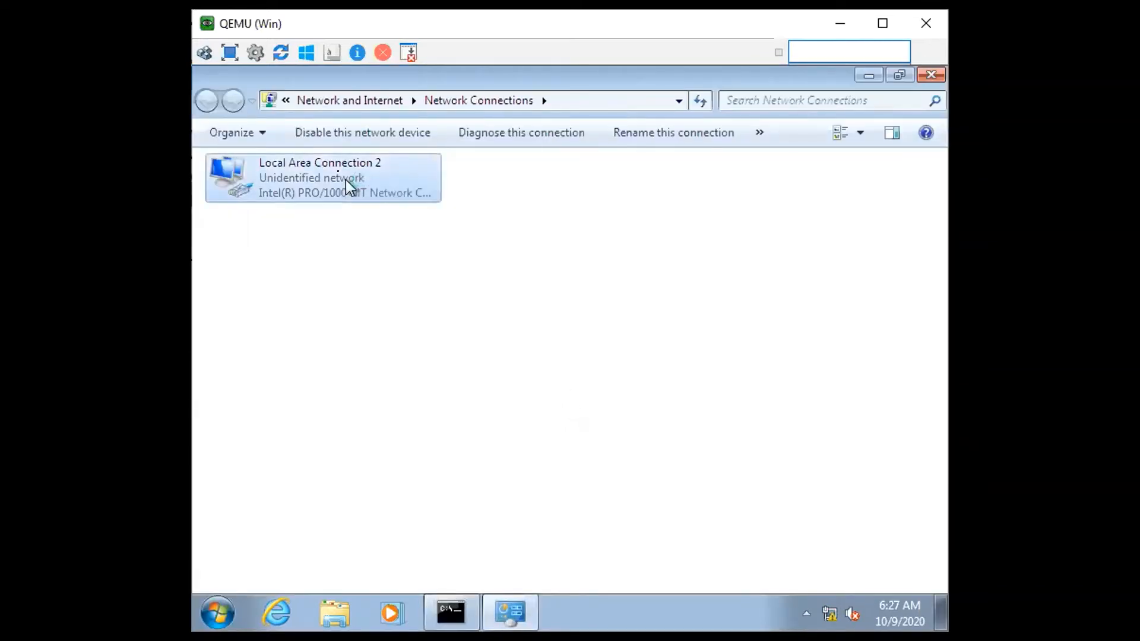
{"action": "double_click", "coordinate": [396, 365]}
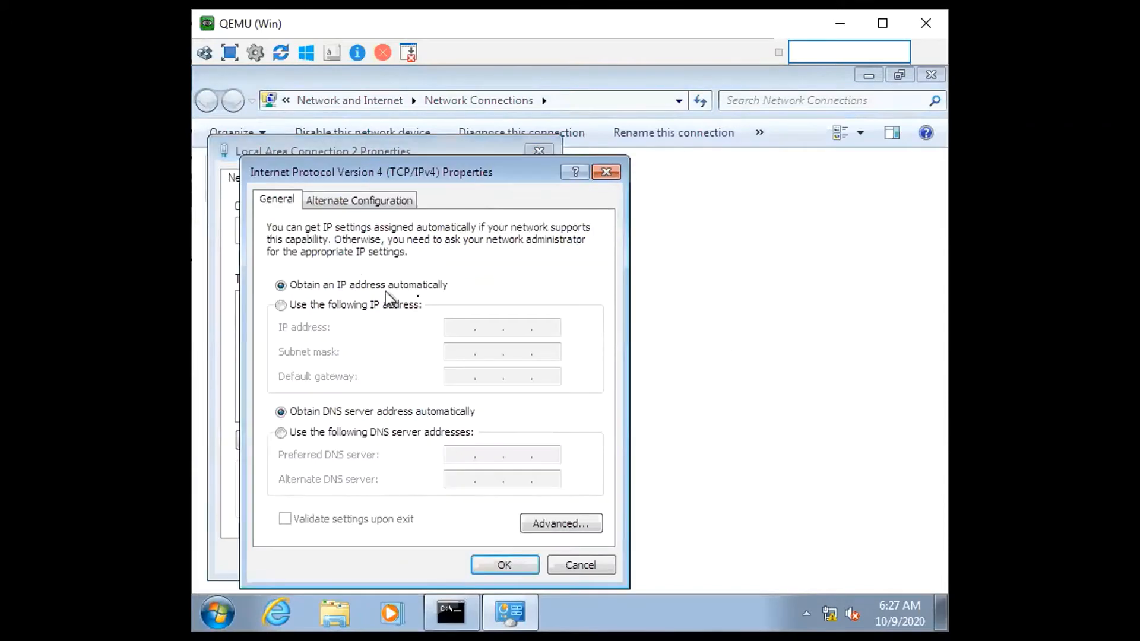
{"action": "left_click", "coordinate": [607, 174]}
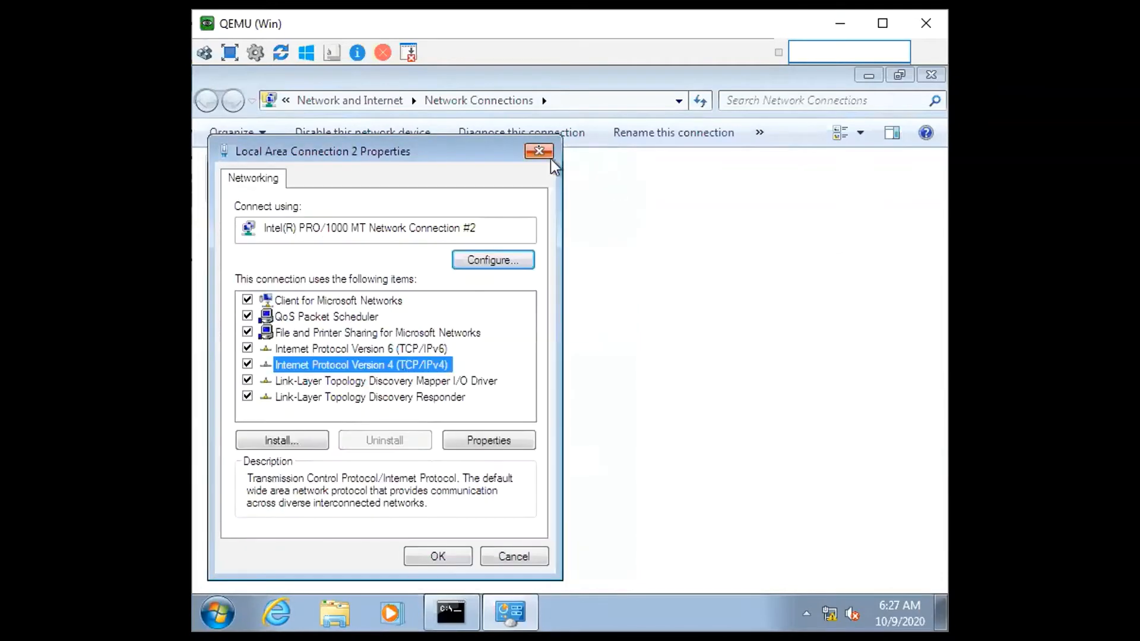
{"action": "left_click", "coordinate": [544, 154]}
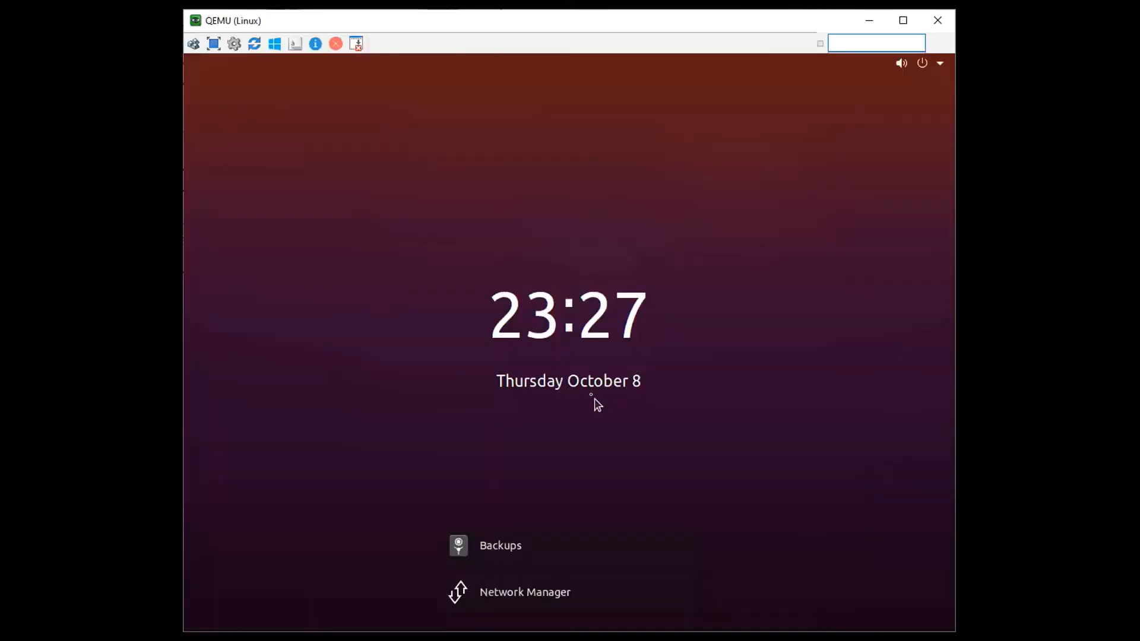
Unlock the Linux virtual machine by entering the account password
{"action": "left_click", "coordinate": [588, 408]}
{"action": "type", "text": "****"}
{"action": "key", "text": "Return"}
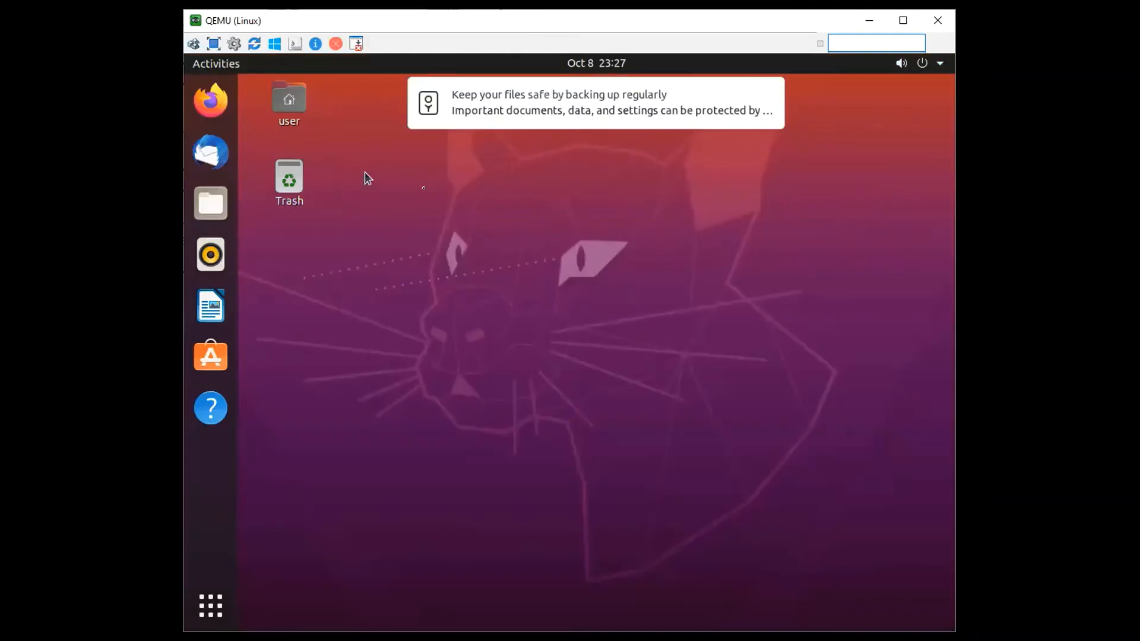
Open a terminal on the Ubuntu desktop and list its interface addresses with ip addr
{"action": "right_click", "coordinate": [435, 197]}
{"action": "left_click", "coordinate": [515, 319]}
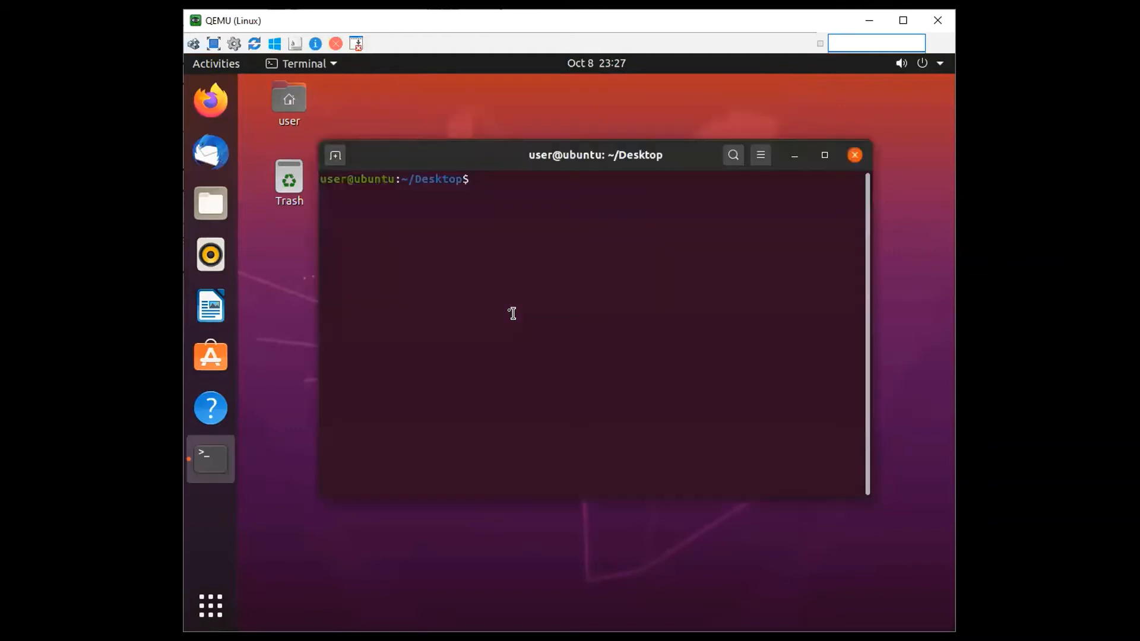
{"action": "type", "text": "ip addr"}
{"action": "key", "text": "Return"}
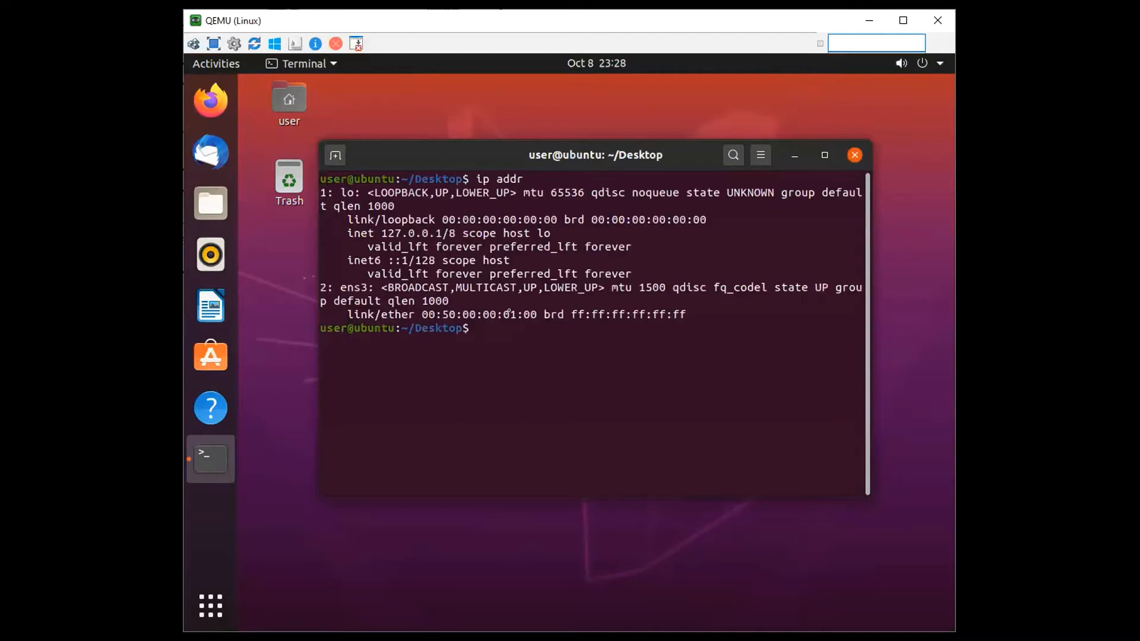
{"action": "left_click_drag", "start_coordinate": [364, 273], "coordinate": [563, 313]}
{"action": "left_click", "coordinate": [542, 310]}
{"action": "left_click_drag", "start_coordinate": [397, 235], "coordinate": [582, 323]}
{"action": "left_click", "coordinate": [583, 323]}
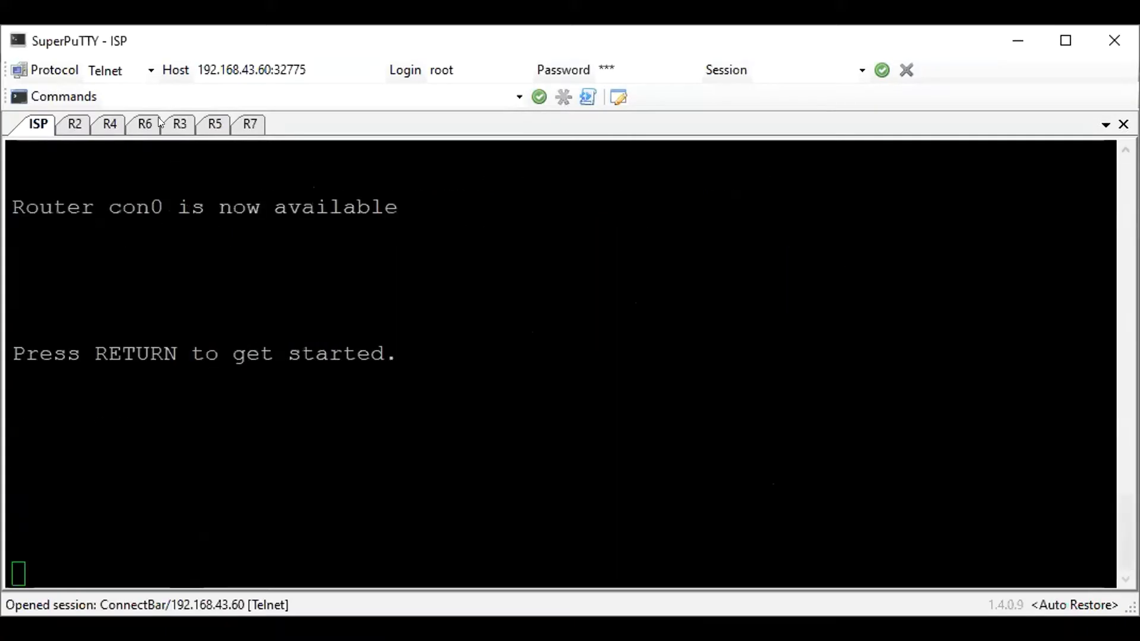
Switch to the R3 session in SuperPuTTY, enter global configuration mode and set the hostname to R3
{"action": "left_click", "coordinate": [179, 123]}
{"action": "key", "text": "Return"}
{"action": "key", "text": "Return"}
{"action": "type", "text": "en"}
{"action": "key", "text": "Return"}
{"action": "type", "text": "conf t"}
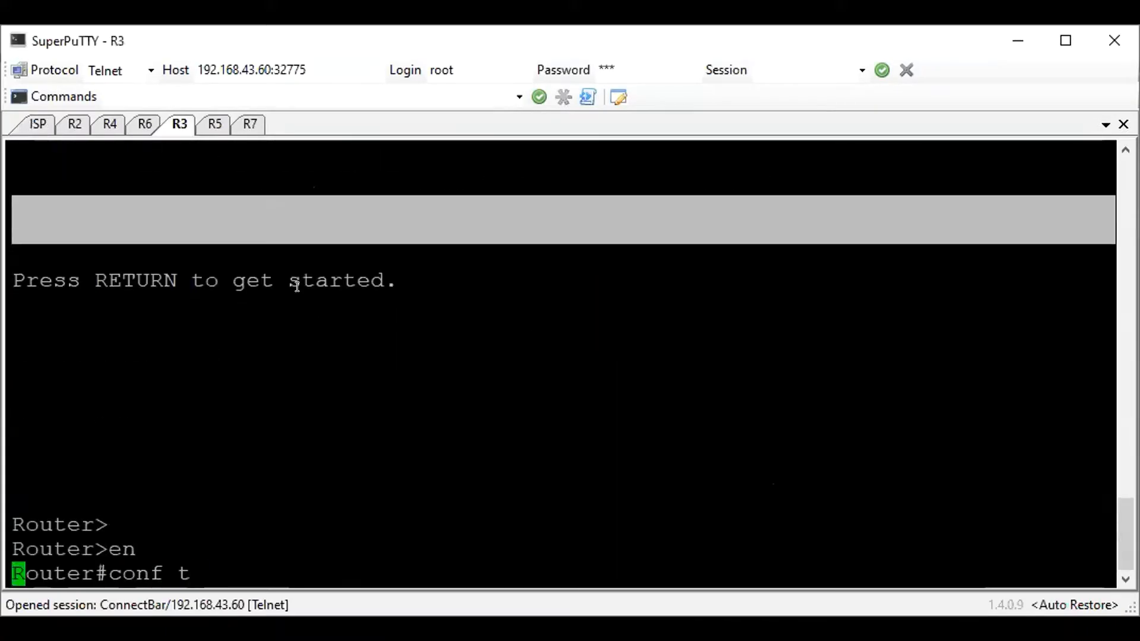
{"action": "key", "text": "Return"}
{"action": "type", "text": "ho R3"}
{"action": "key", "text": "Return"}
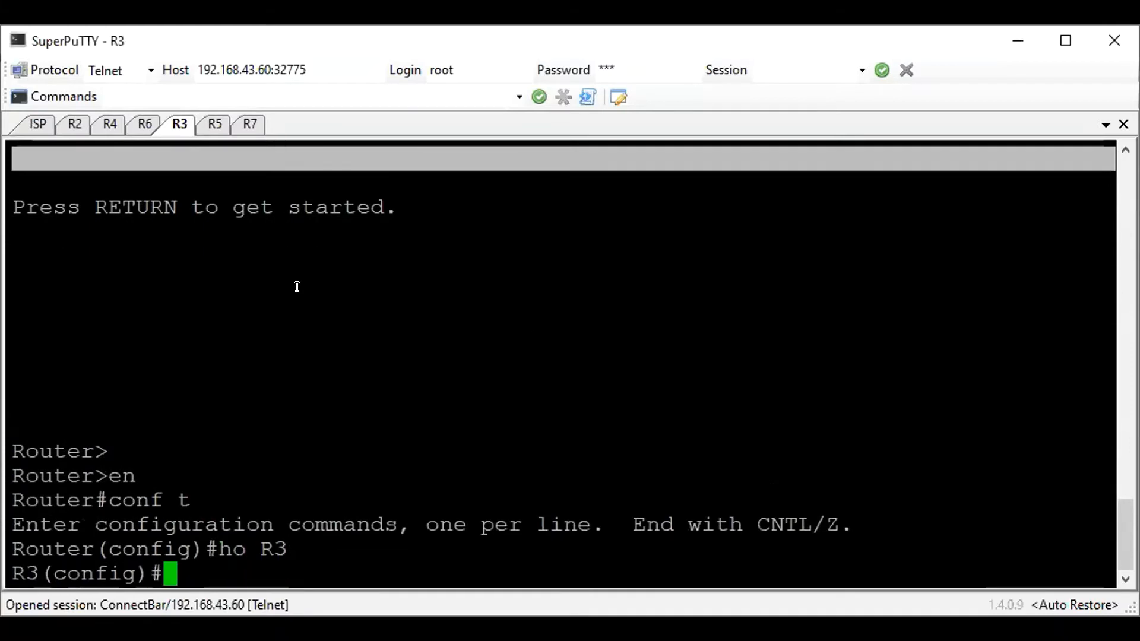
Assign 172.16.10.3 255.255.255.0 to R3's interface e0/0 and enable the interface
{"action": "type", "text": "int e0/0"}
{"action": "key", "text": "Return"}
{"action": "type", "text": "ip add 172.16"}
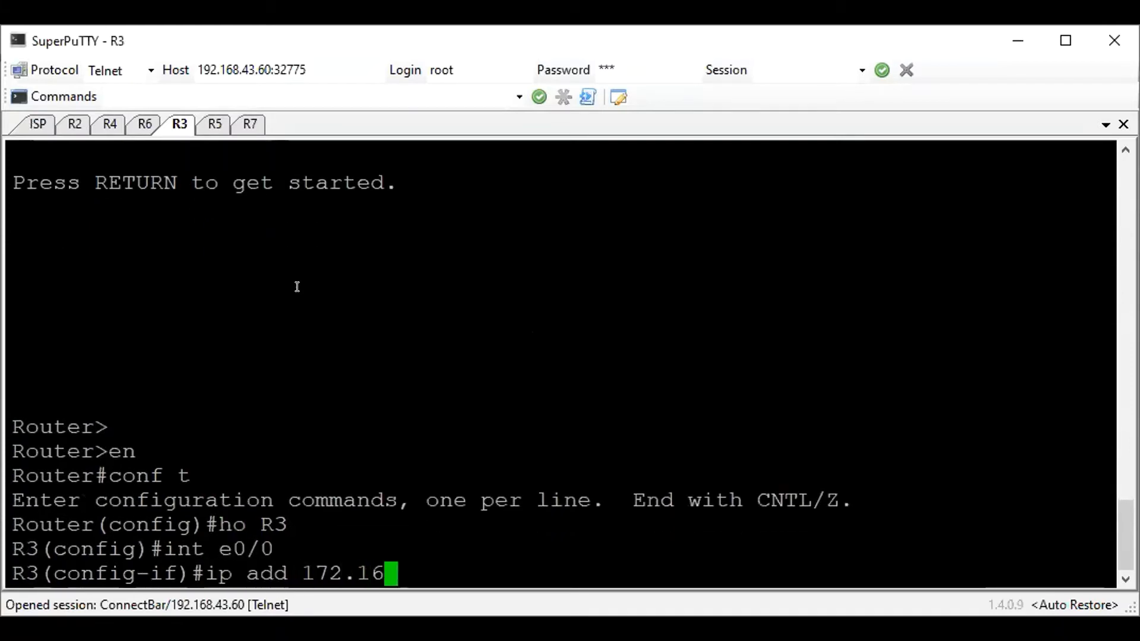
{"action": "type", "text": ".10.3 2"}
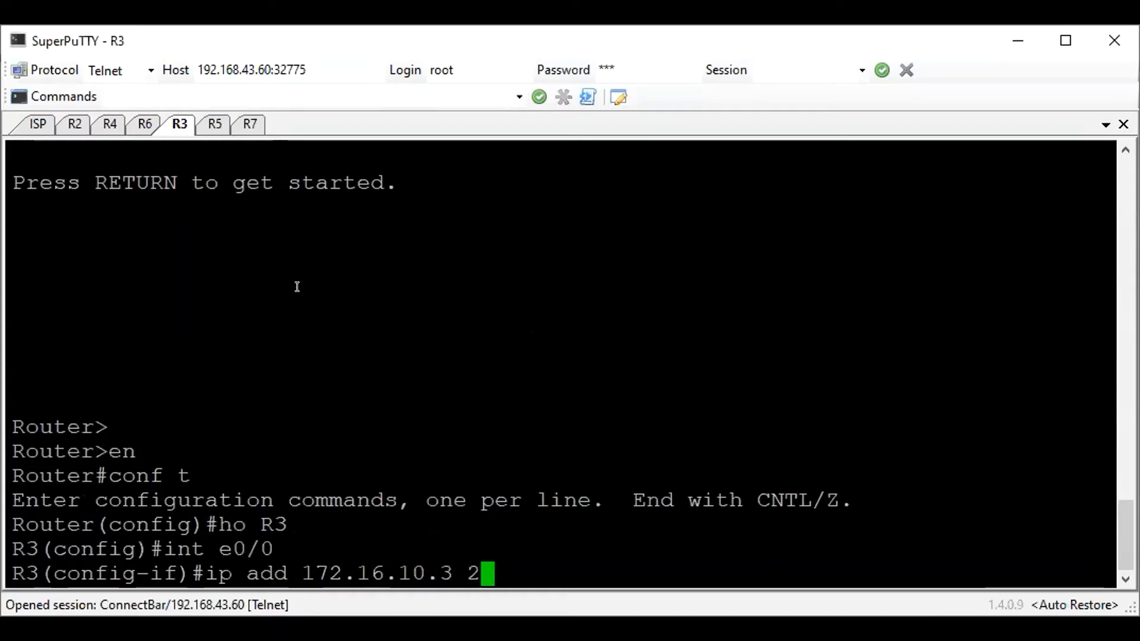
{"action": "type", "text": "55.255.255.0"}
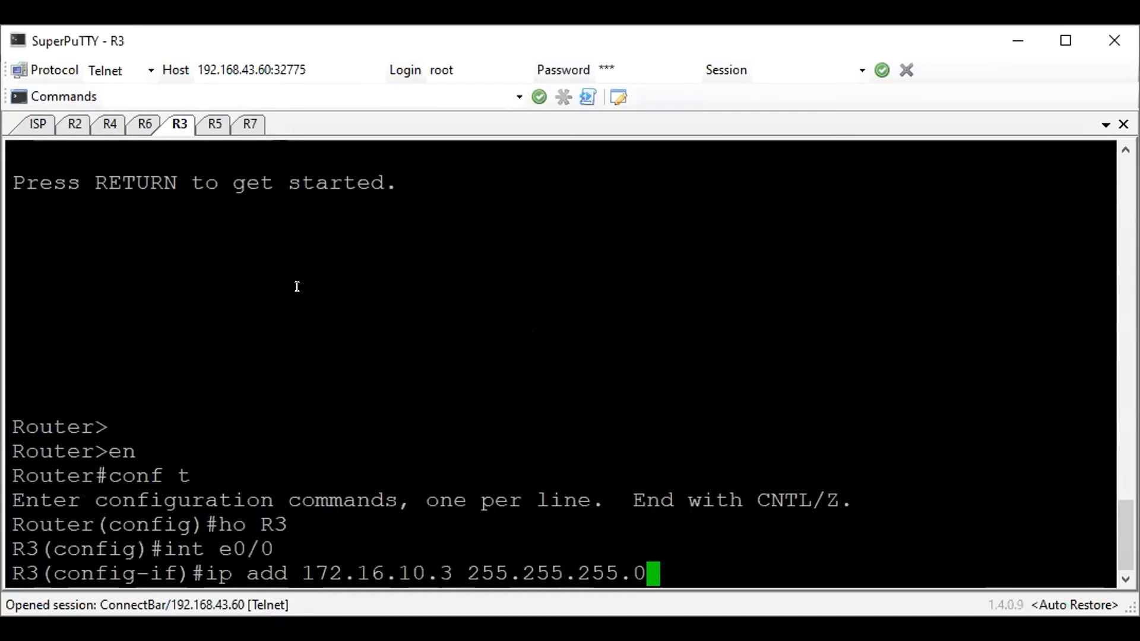
{"action": "key", "text": "Return"}
{"action": "type", "text": "no sh"}
{"action": "key", "text": "Return"}
Assign 172.16.11.3 255.255.255.0 to R3's interface e0/1, enable it, and return to global configuration mode
{"action": "type", "text": "int e0/1"}
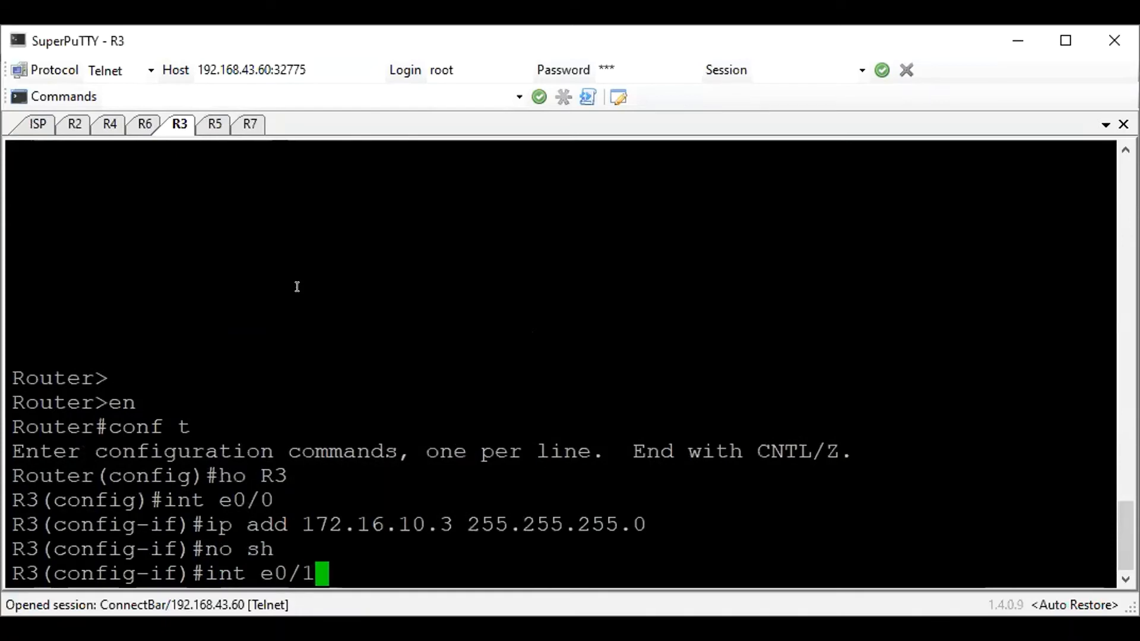
{"action": "key", "text": "Return"}
{"action": "type", "text": "ip add "}
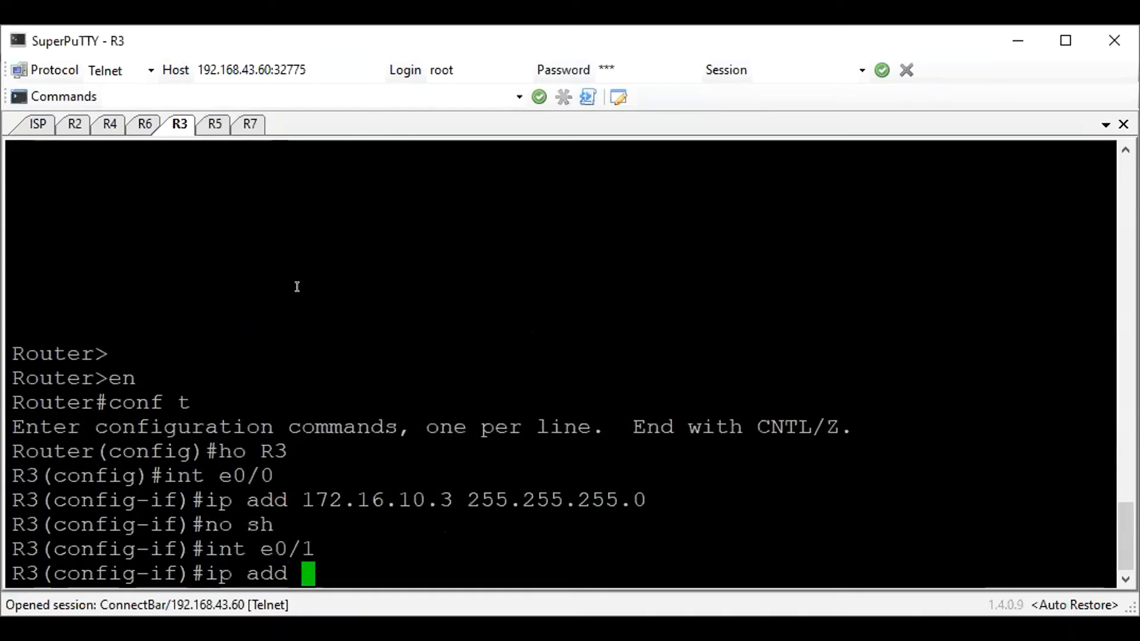
{"action": "type", "text": "172.16.11"}
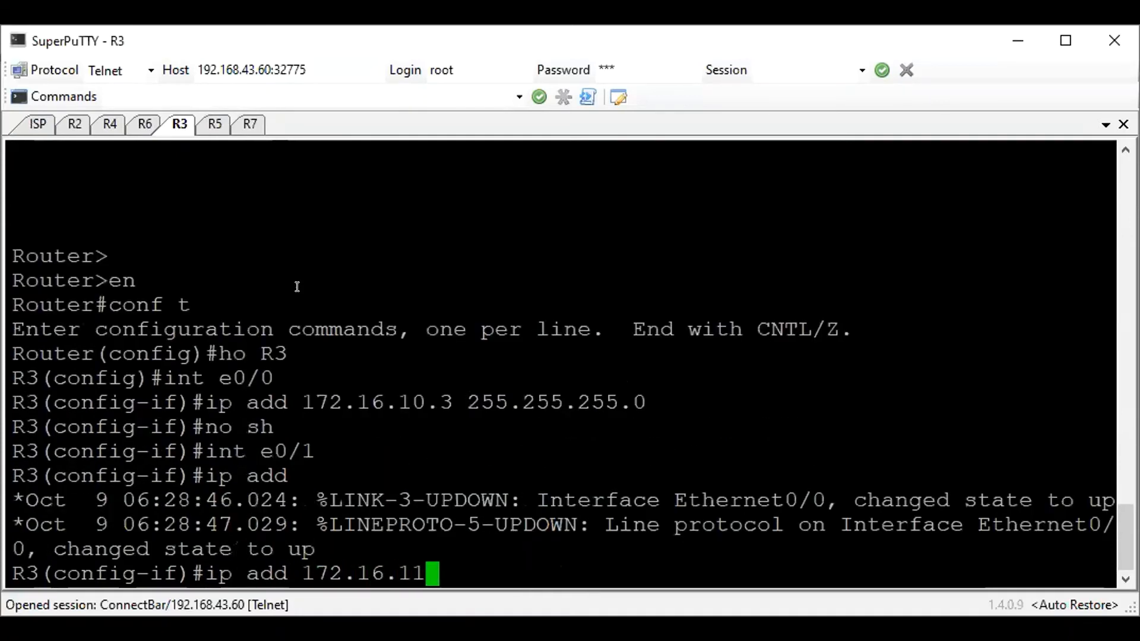
{"action": "type", "text": ".3 255.255.255.0"}
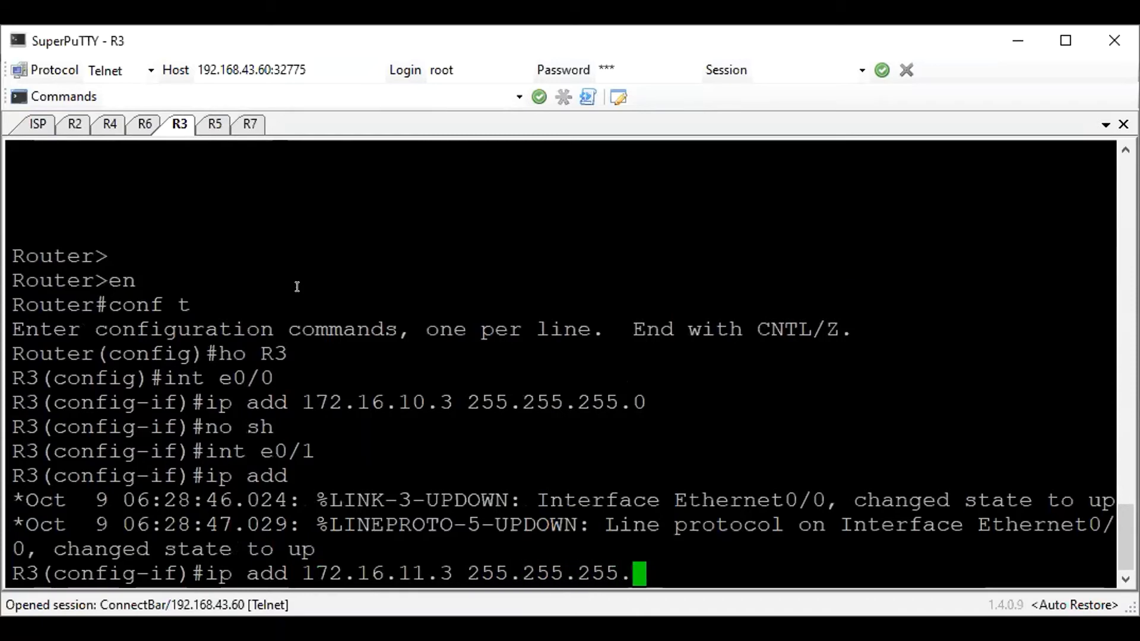
{"action": "key", "text": "Return"}
{"action": "type", "text": "nos h"}
{"action": "key", "text": "Return"}
{"action": "type", "text": "no s"}
{"action": "key", "text": "Return"}
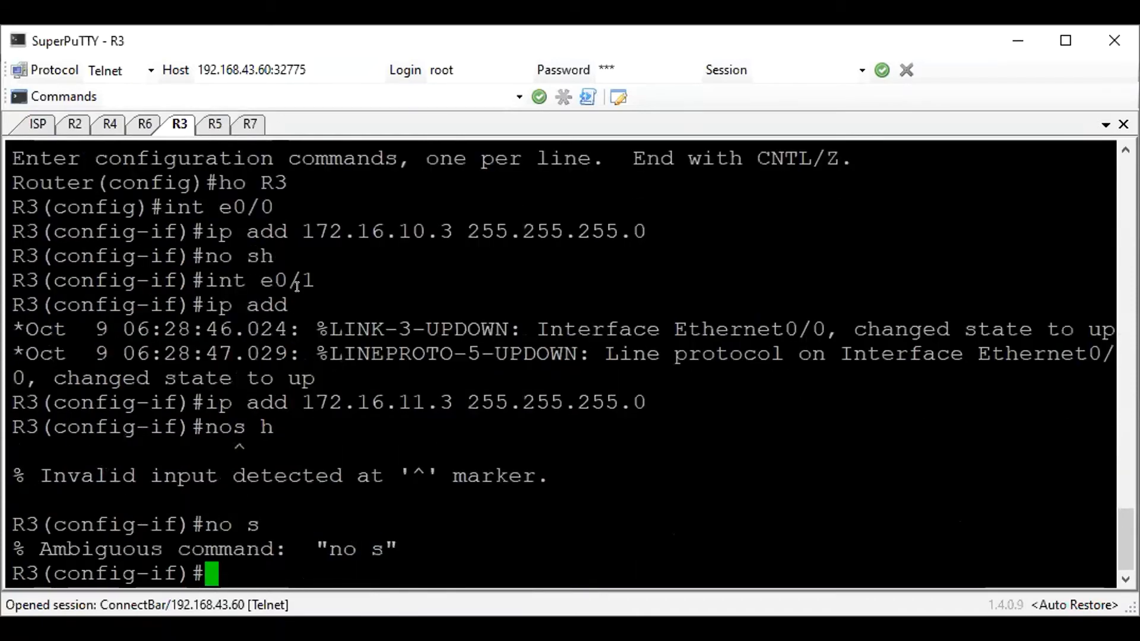
{"action": "type", "text": "no sh"}
{"action": "key", "text": "Return"}
{"action": "type", "text": "exit"}
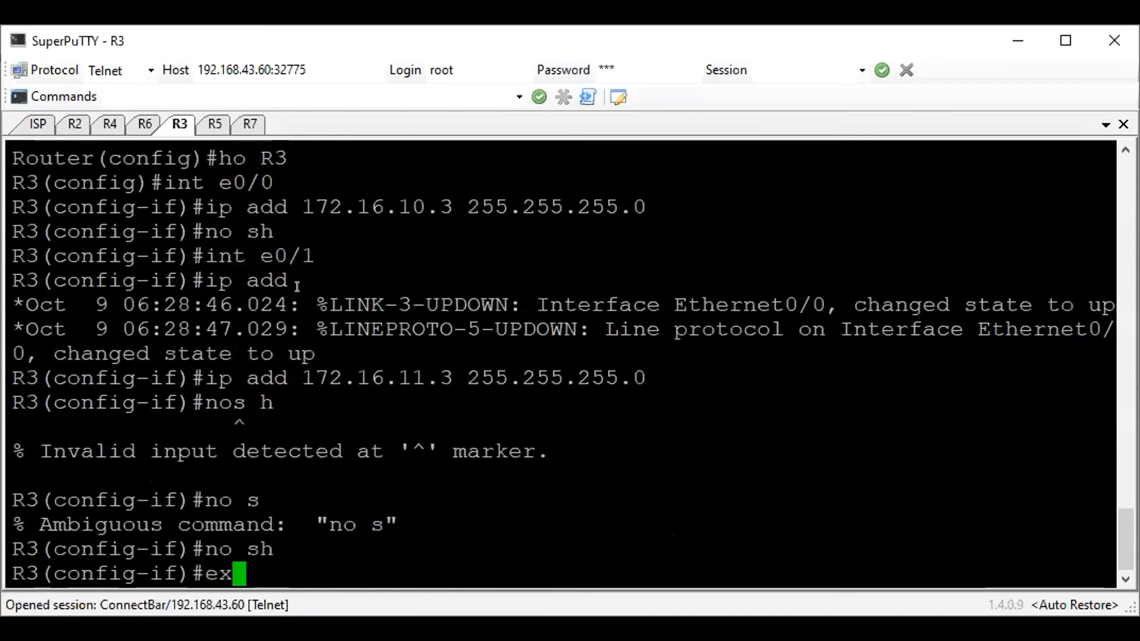
{"action": "key", "text": "Return"}
Start EIGRP process 100 on R3 and set its router ID to 3.3.3.3
{"action": "type", "text": "rout"}
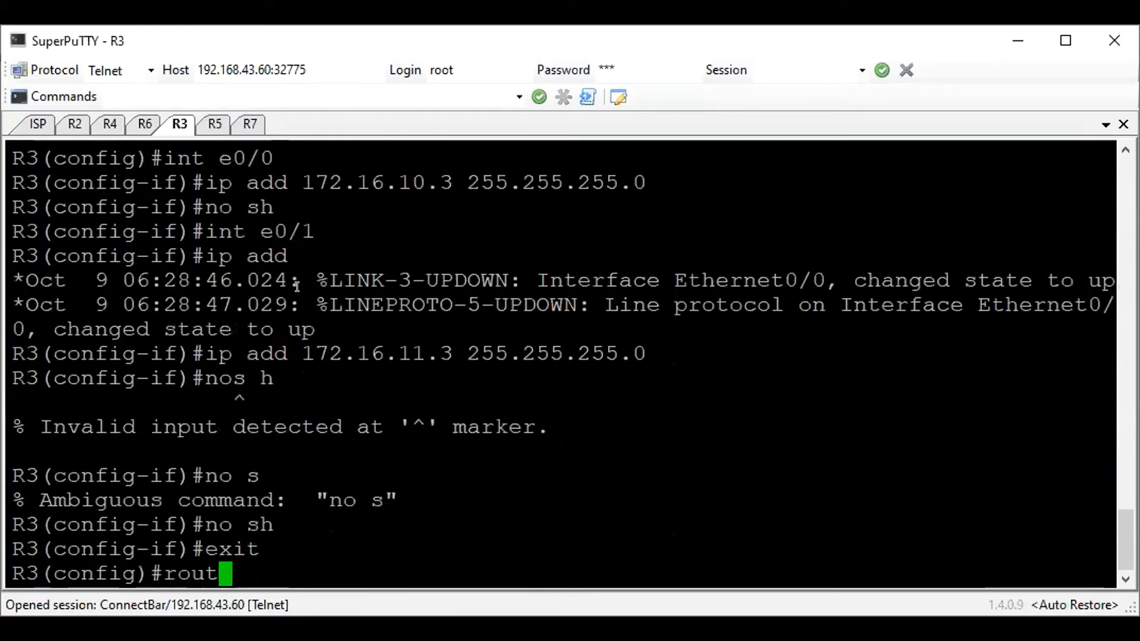
{"action": "type", "text": "er eigrp 100"}
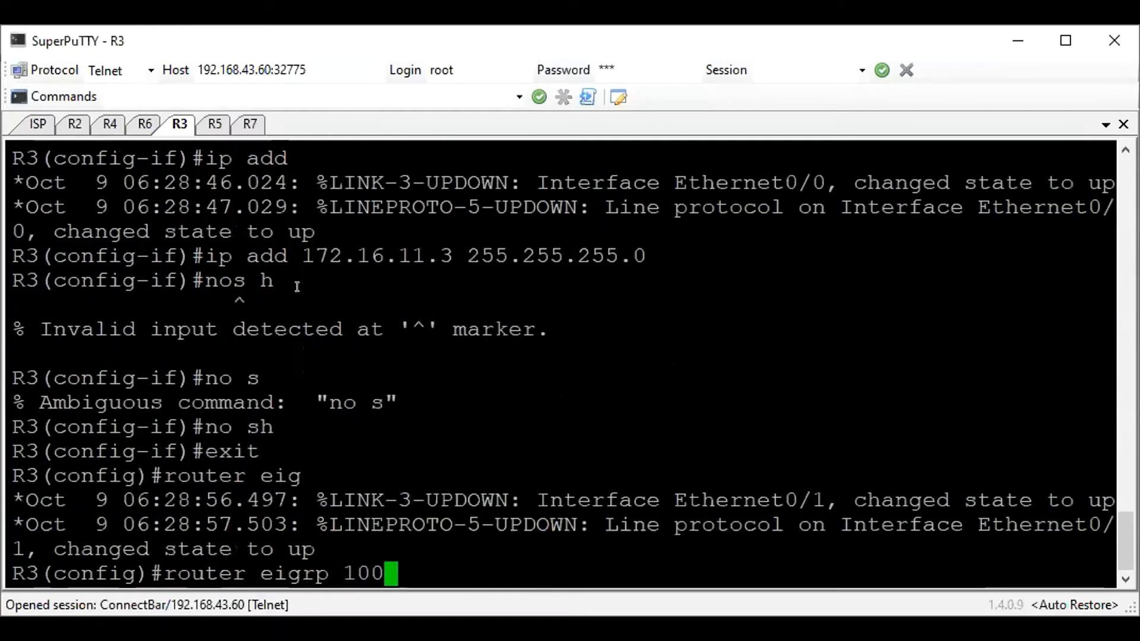
{"action": "key", "text": "Return"}
{"action": "type", "text": "eigrp rou"}
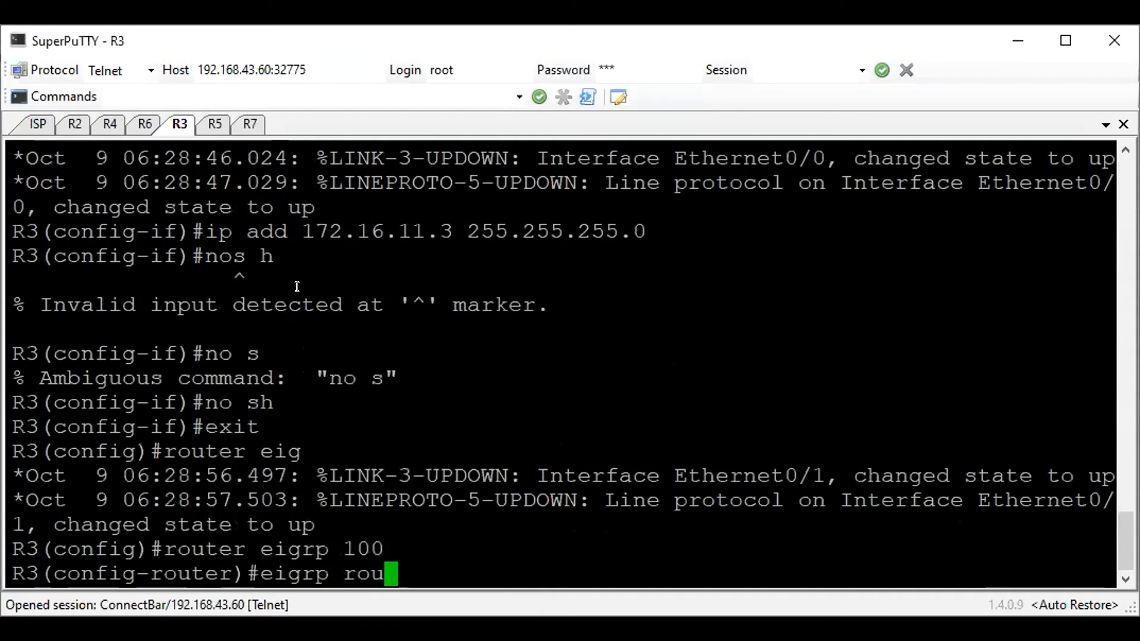
{"action": "type", "text": "ter-id 3.3.3.3"}
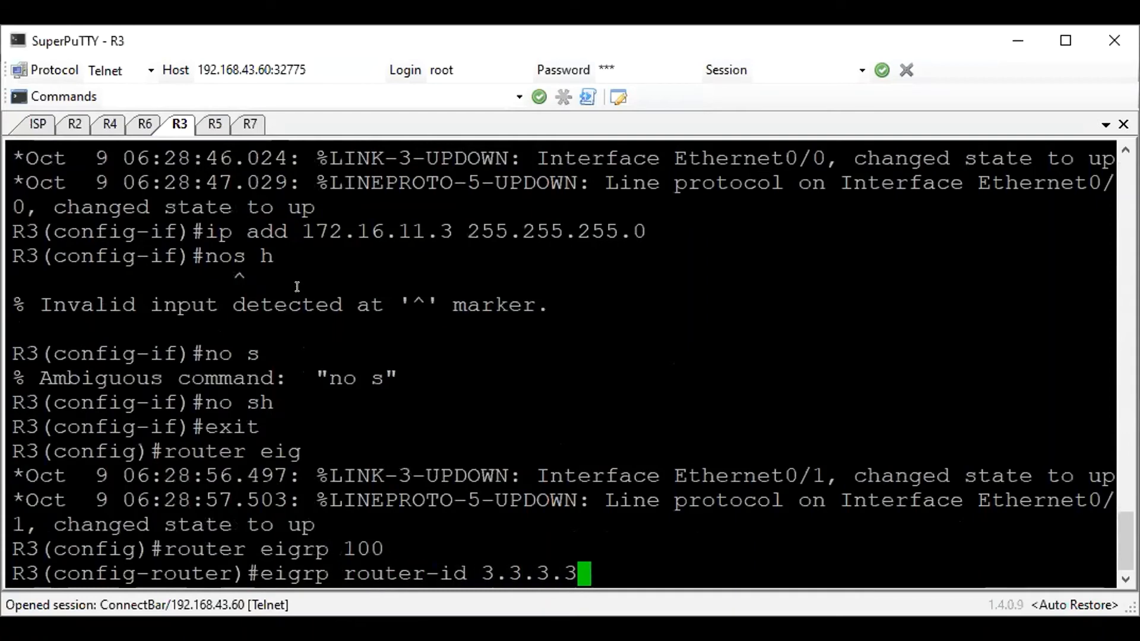
{"action": "key", "text": "Return"}
Advertise networks 172.16.10.0 and 172.16.11.0 in R3's EIGRP process, each with wildcard mask 0.0.0.255
{"action": "type", "text": "network "}
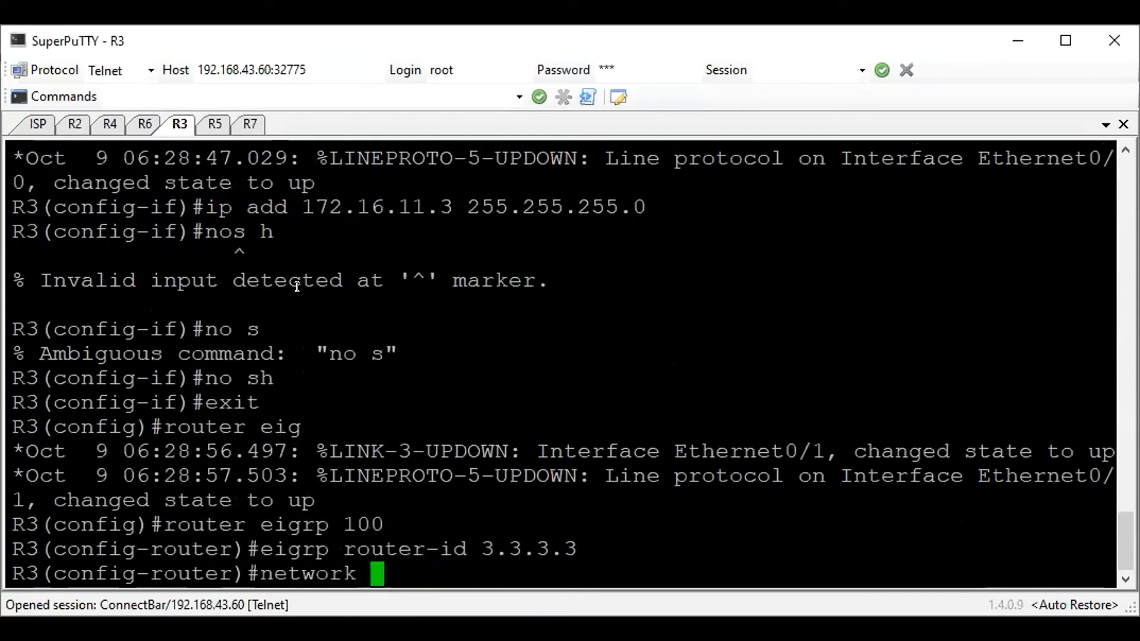
{"action": "type", "text": "172.16.10.0 0.0"}
{"action": "type", "text": ".0.255"}
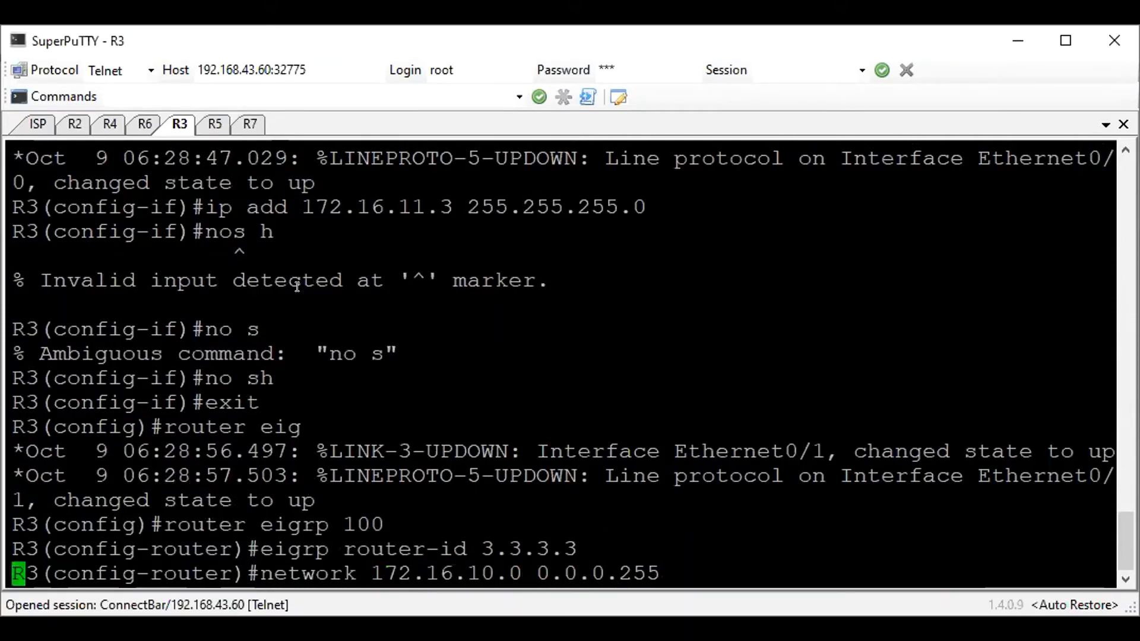
{"action": "key", "text": "Return"}
{"action": "type", "text": "network "}
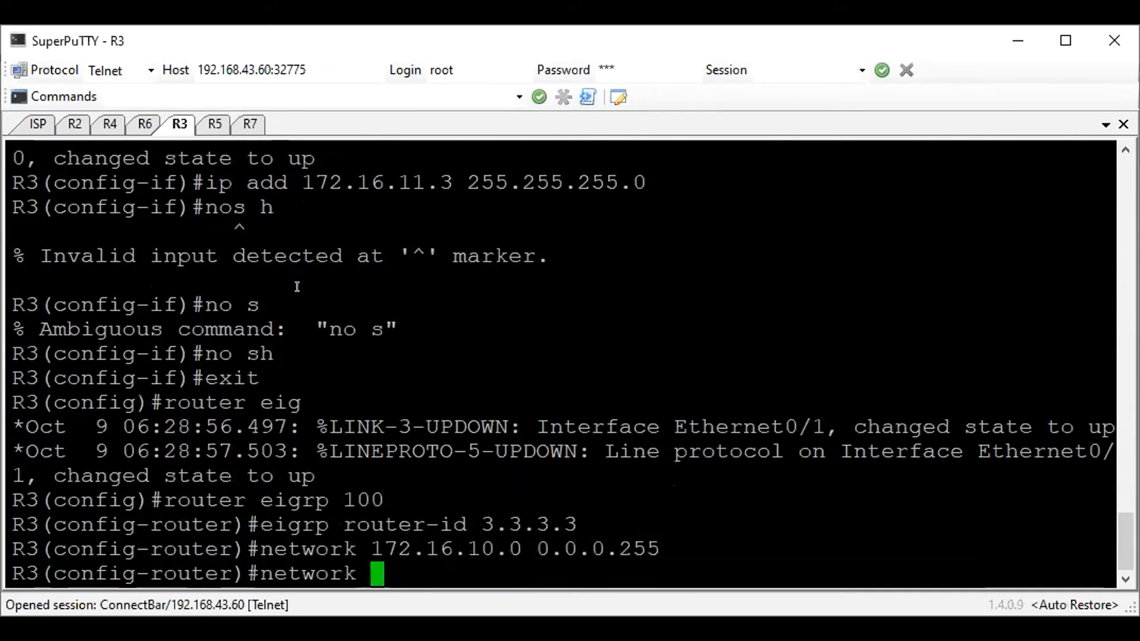
{"action": "type", "text": "172.16."}
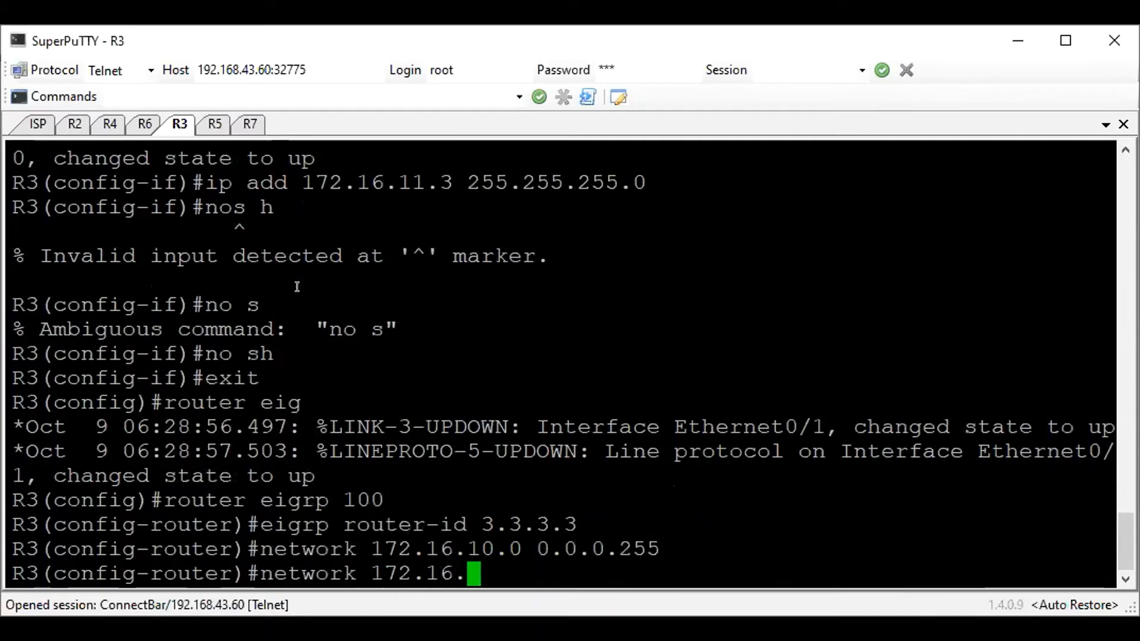
{"action": "type", "text": "11.0 0.0.0"}
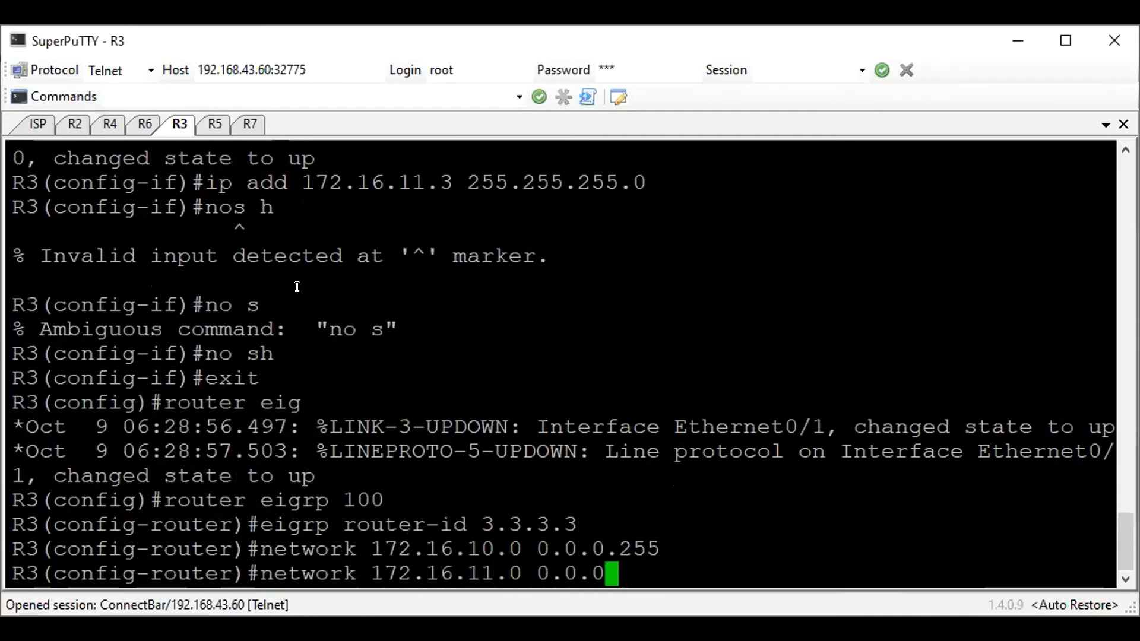
{"action": "type", "text": ".255"}
{"action": "key", "text": "Return"}
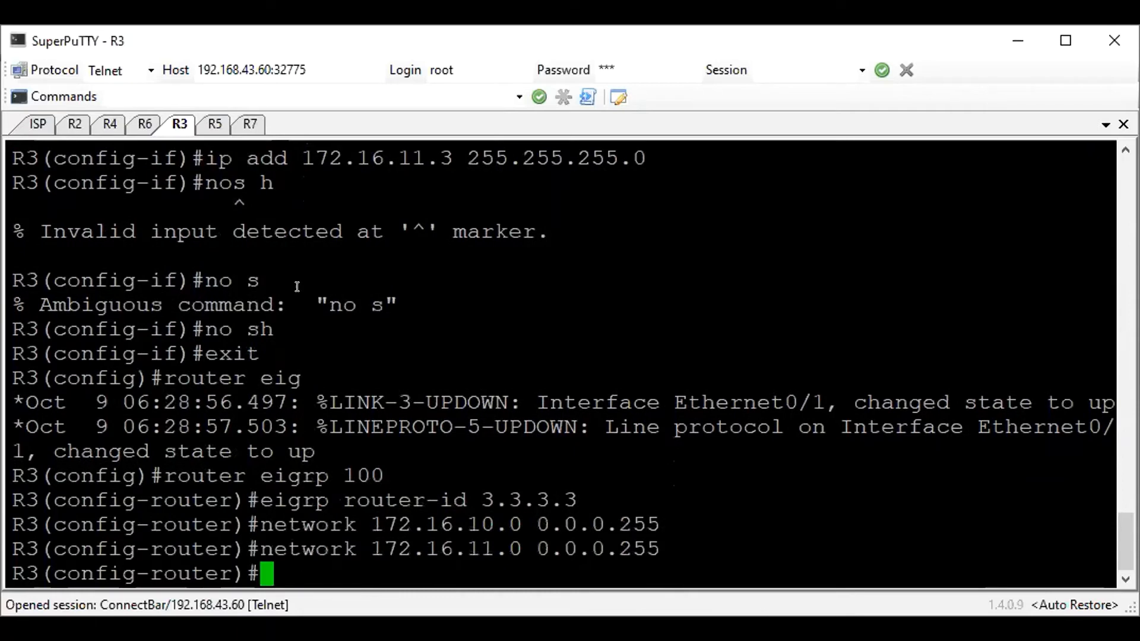
Disable EIGRP auto-summary on R3, return to global configuration mode and save the configuration
{"action": "type", "text": "no auto-su"}
{"action": "key", "text": "Tab"}
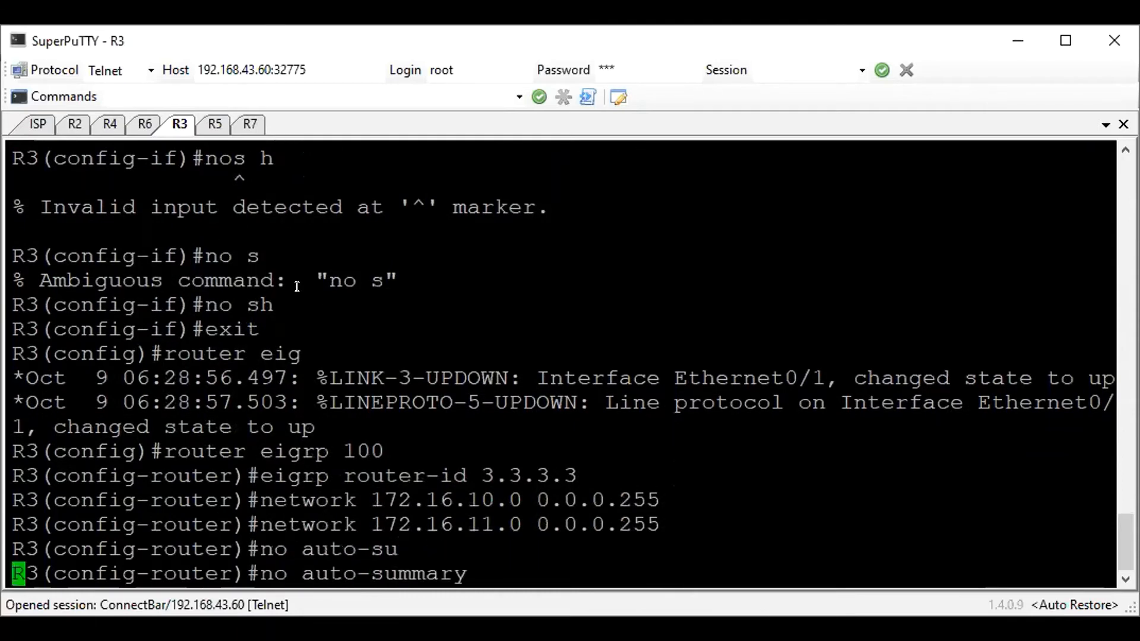
{"action": "key", "text": "Return"}
{"action": "type", "text": "exit"}
{"action": "key", "text": "Return"}
{"action": "type", "text": "do w"}
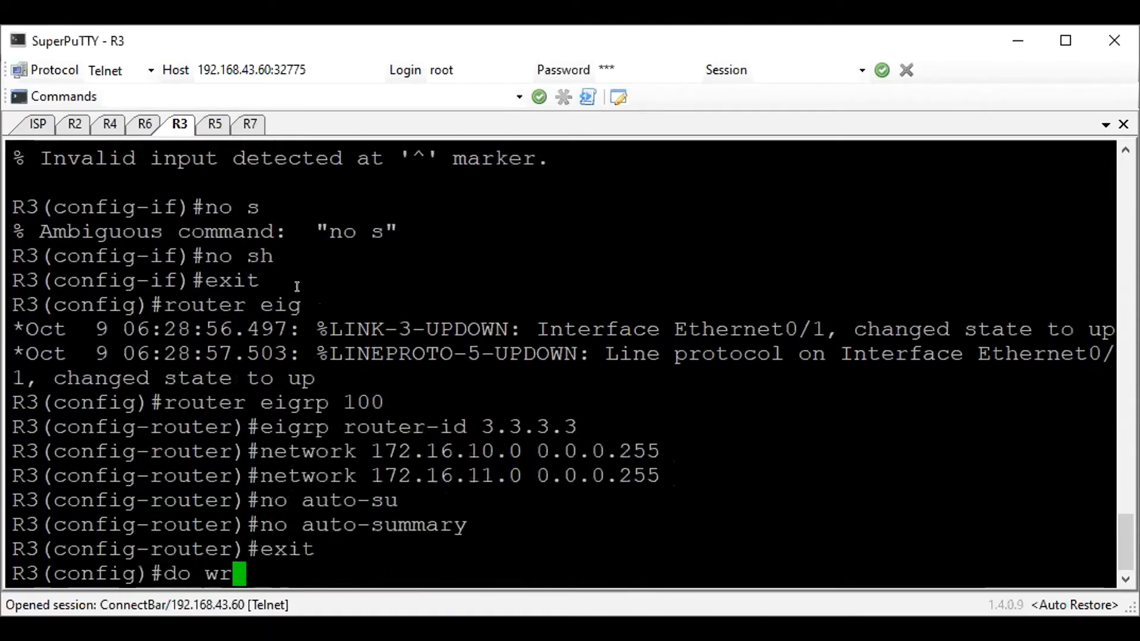
{"action": "type", "text": "r"}
{"action": "key", "text": "Return"}
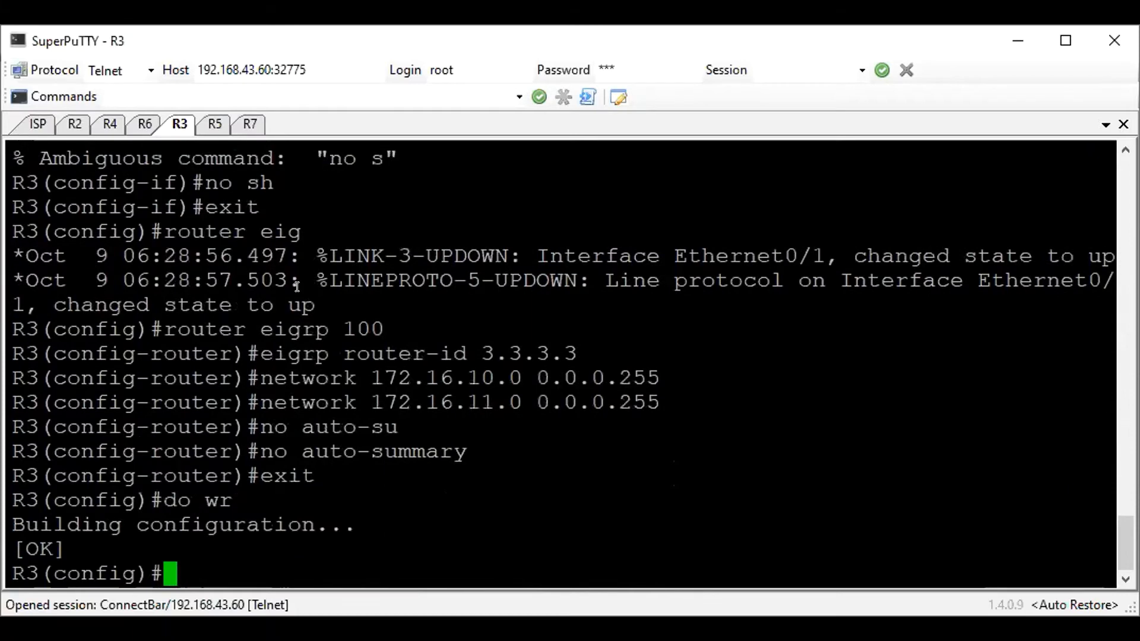
Switch to the R5 session, enter global configuration mode and set the hostname to R5
{"action": "left_click", "coordinate": [220, 119]}
{"action": "key", "text": "Return"}
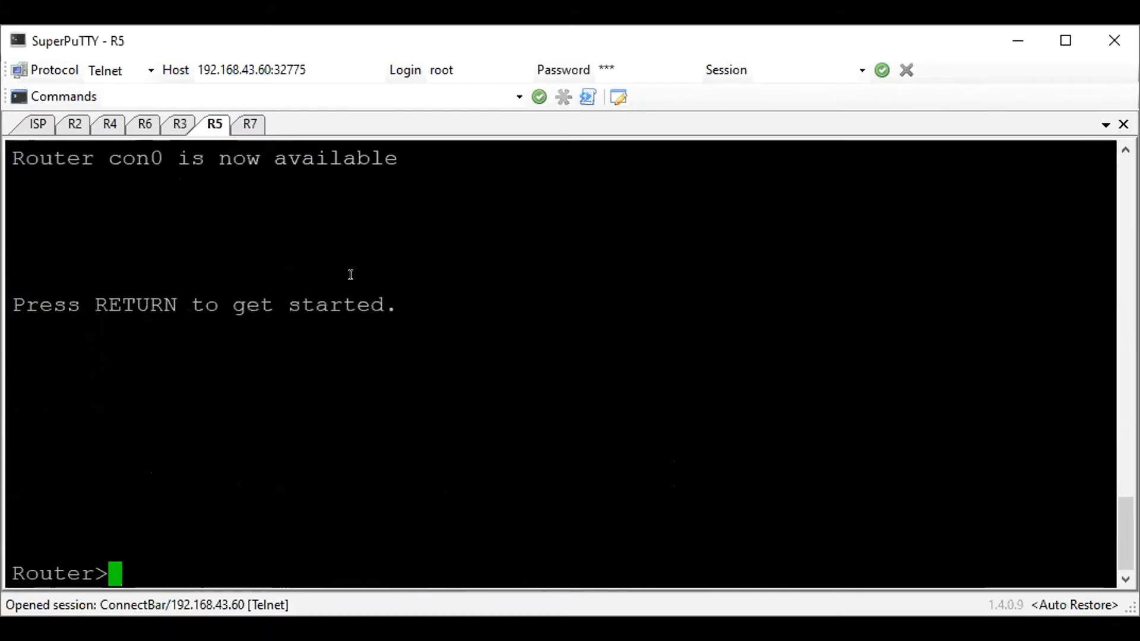
{"action": "type", "text": "en"}
{"action": "key", "text": "Return"}
{"action": "type", "text": "cof"}
{"action": "key", "text": "BackSpace"}
{"action": "key", "text": "BackSpace"}
{"action": "type", "text": "nf t"}
{"action": "key", "text": "Return"}
{"action": "type", "text": "ho R5"}
{"action": "key", "text": "Return"}
Assign 172.16.20.5 255.255.255.0 to R5's interface e0/0 and enable the interface
{"action": "type", "text": "int e0/0"}
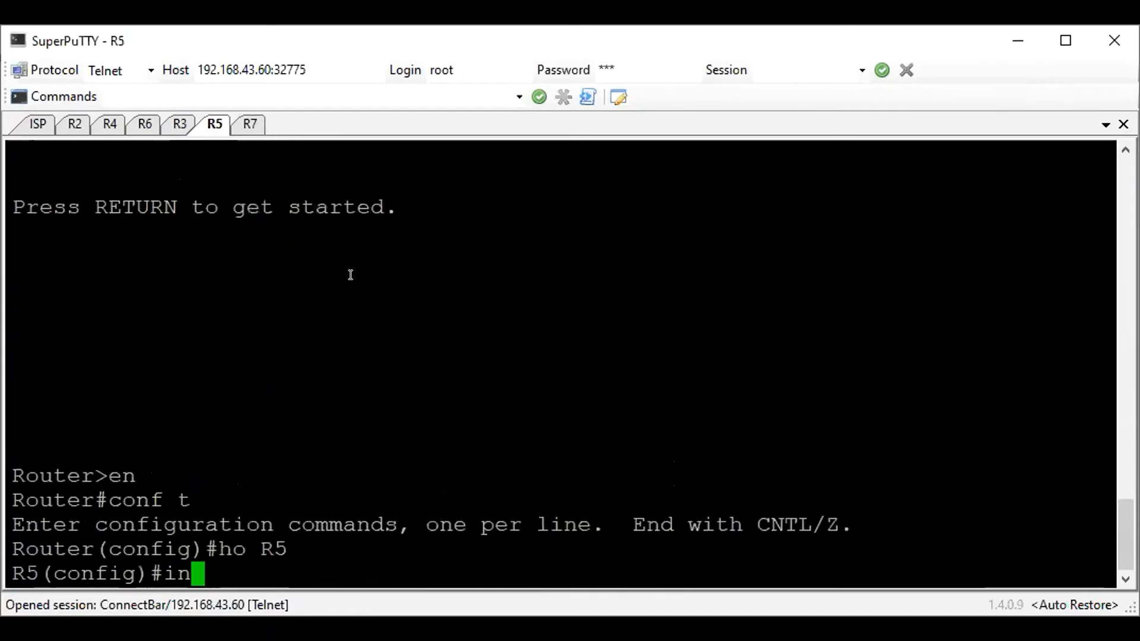
{"action": "key", "text": "Return"}
{"action": "type", "text": "ip add "}
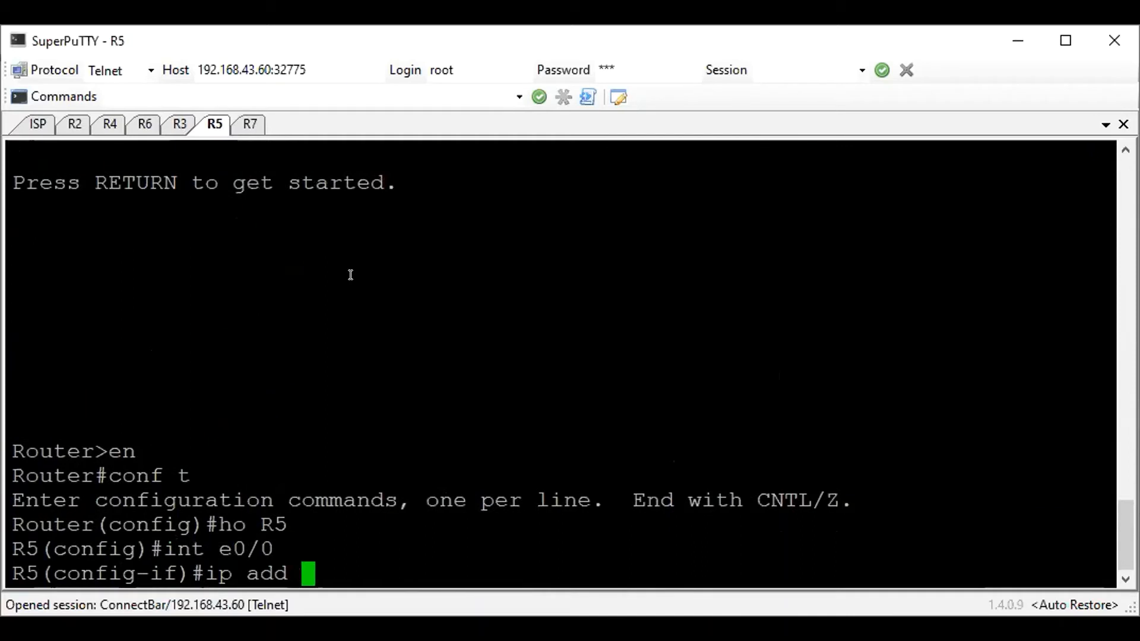
{"action": "type", "text": "172.16.20"}
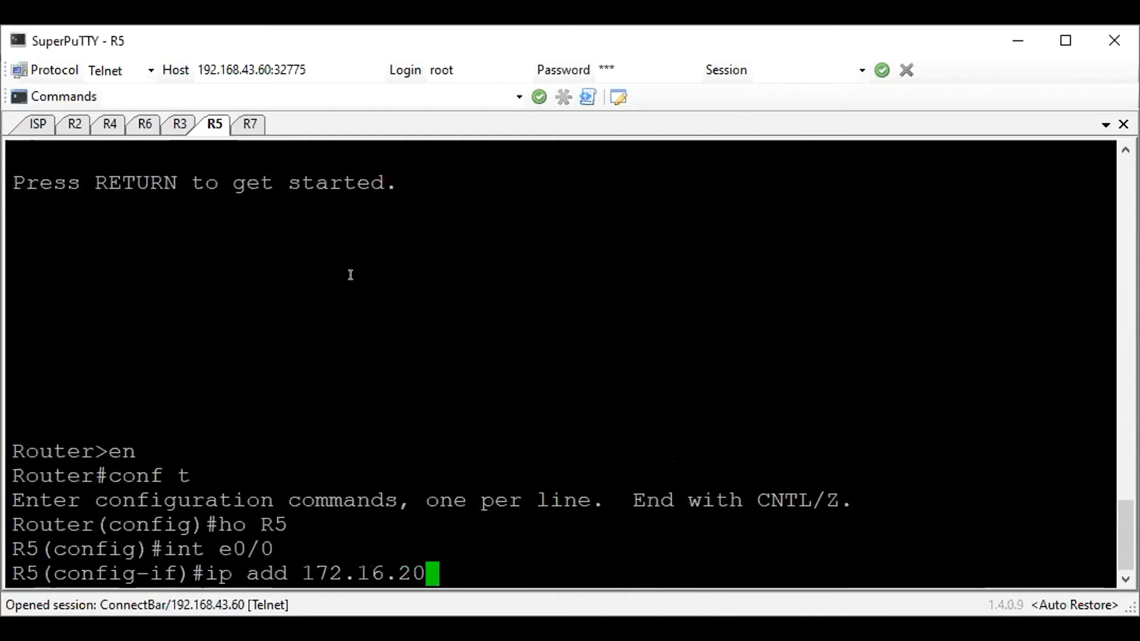
{"action": "type", "text": ".5 255.255.255.0"}
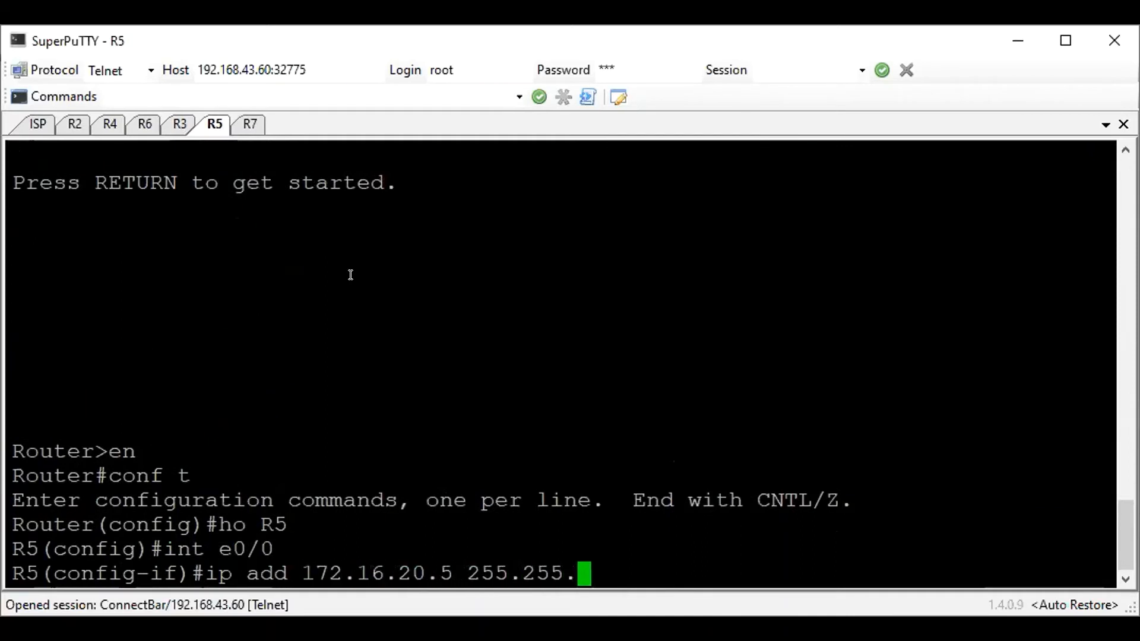
{"action": "key", "text": "Return"}
{"action": "type", "text": "no sh"}
{"action": "key", "text": "Return"}
Assign 172.16.21.5 255.255.255.0 to R5's interface e0/1, enable it, and return to global configuration mode
{"action": "type", "text": "int e0/1"}
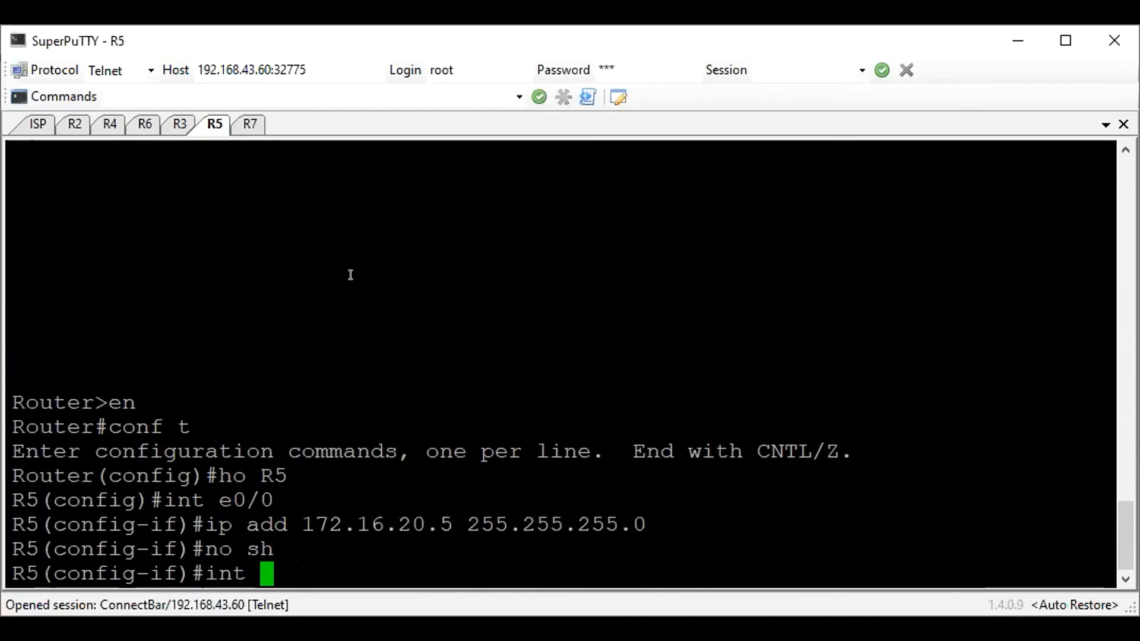
{"action": "key", "text": "Return"}
{"action": "type", "text": "ip add "}
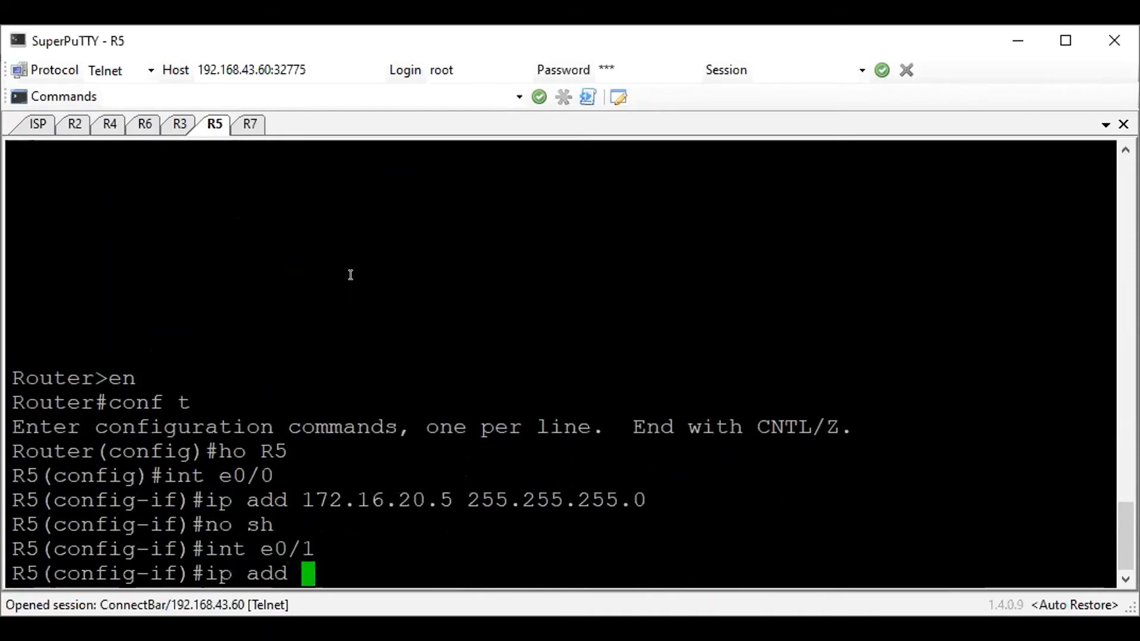
{"action": "type", "text": "172.16"}
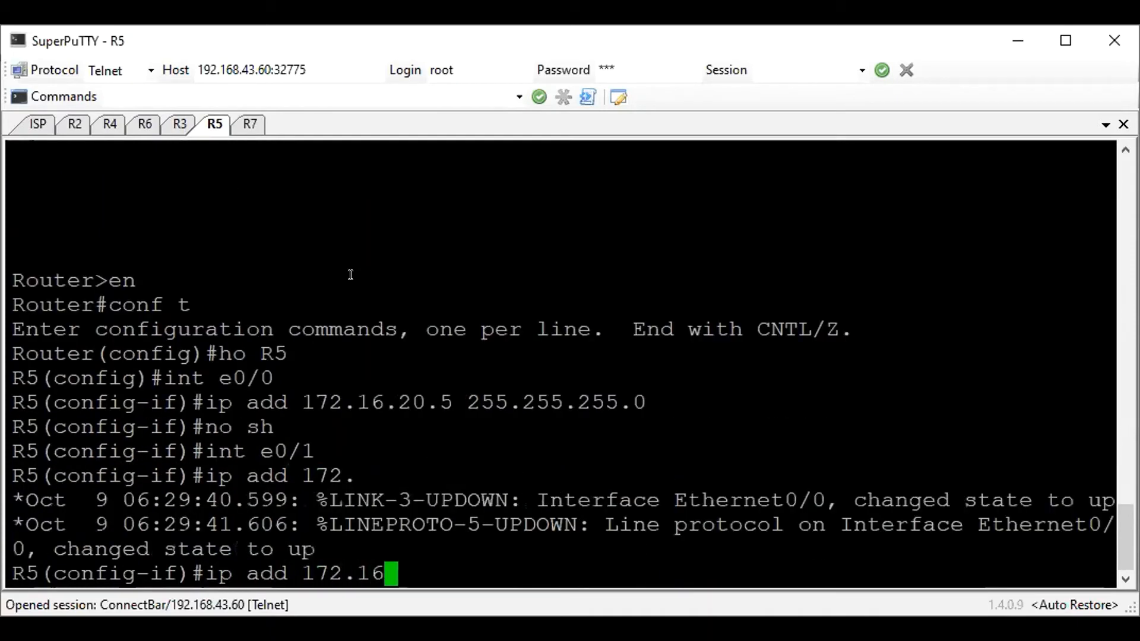
{"action": "type", "text": ".21.5 255.255.255.0"}
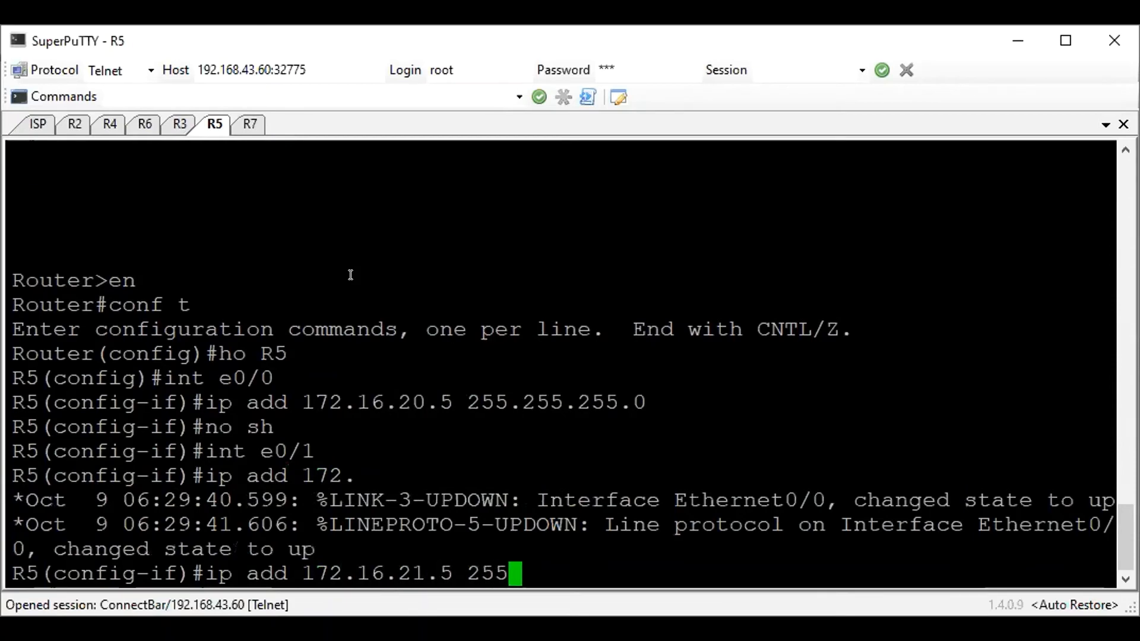
{"action": "key", "text": "Return"}
{"action": "type", "text": "no sh"}
{"action": "key", "text": "Return"}
{"action": "type", "text": "exi"}
{"action": "key", "text": "Return"}
Start EIGRP process 100 on R5 and set its router ID to 5.5.5.5
{"action": "type", "text": "router i"}
{"action": "key", "text": "BackSpace"}
{"action": "type", "text": "eigrp 100"}
{"action": "key", "text": "Return"}
{"action": "type", "text": "eigrp router-id 5.5.5.5"}
{"action": "key", "text": "Return"}
Disable automatic route summarization in R5's EIGRP process with no auto-summary
{"action": "type", "text": "netq"}
{"action": "key", "text": "BackSpace"}
{"action": "key", "text": "BackSpace"}
{"action": "key", "text": "BackSpace"}
{"action": "type", "text": "o auto-summary"}
{"action": "key", "text": "Return"}
Advertise networks 172.16.20.0 and 172.16.21.0 in R5's EIGRP process, each with wildcard mask 0.0.0.255
{"action": "type", "text": "network"}
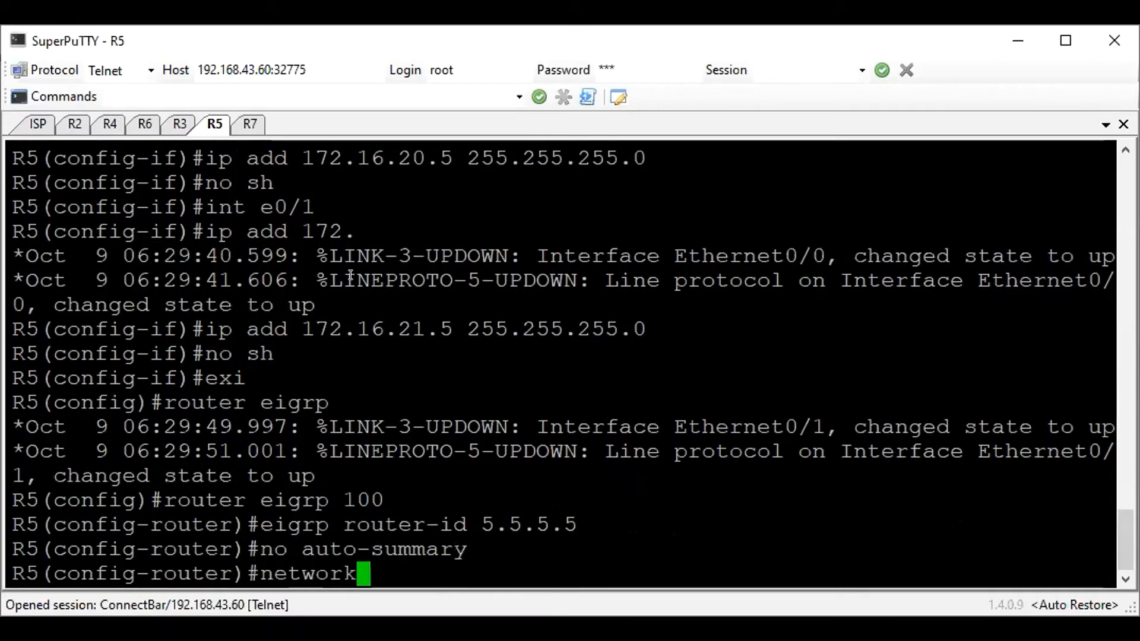
{"action": "type", "text": " 172.16.20."}
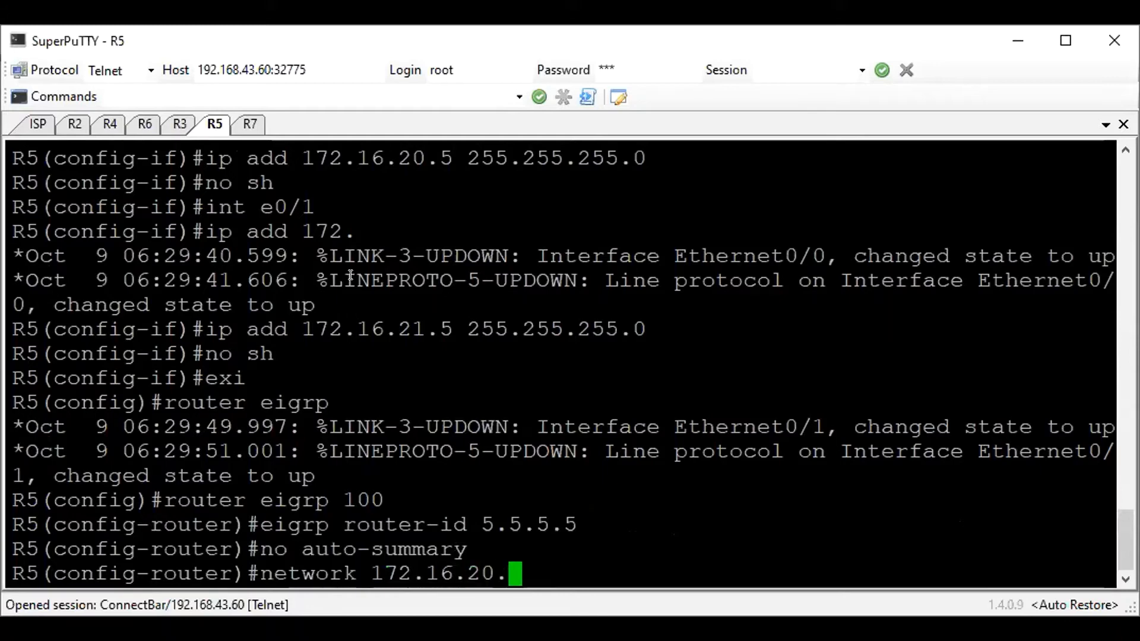
{"action": "type", "text": "0 0.0.0.255"}
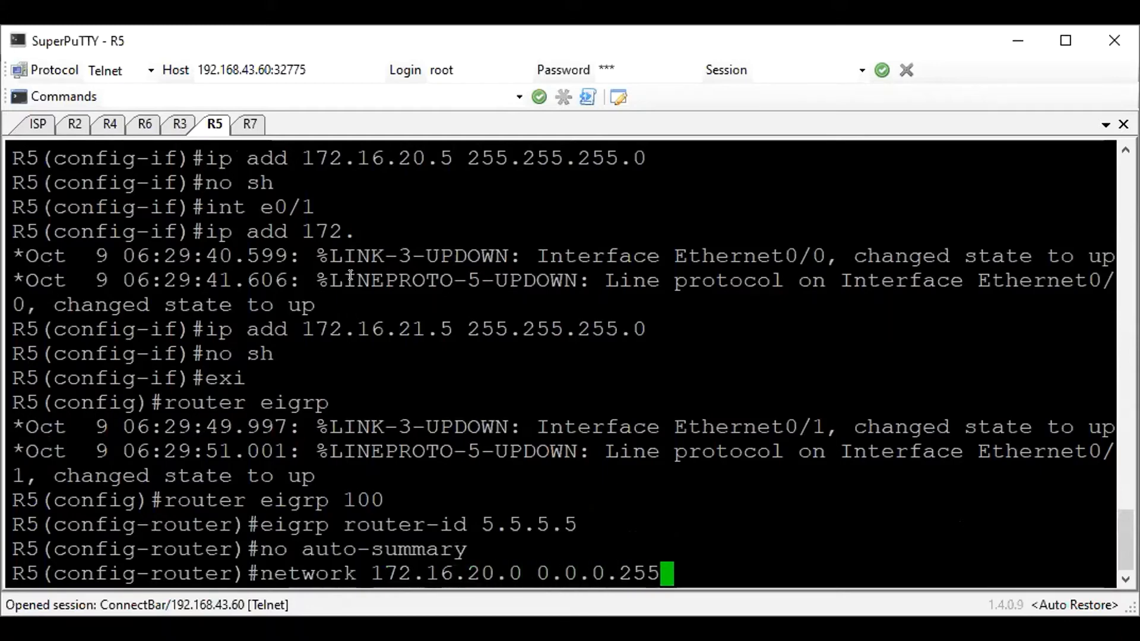
{"action": "key", "text": "Return"}
{"action": "type", "text": "network "}
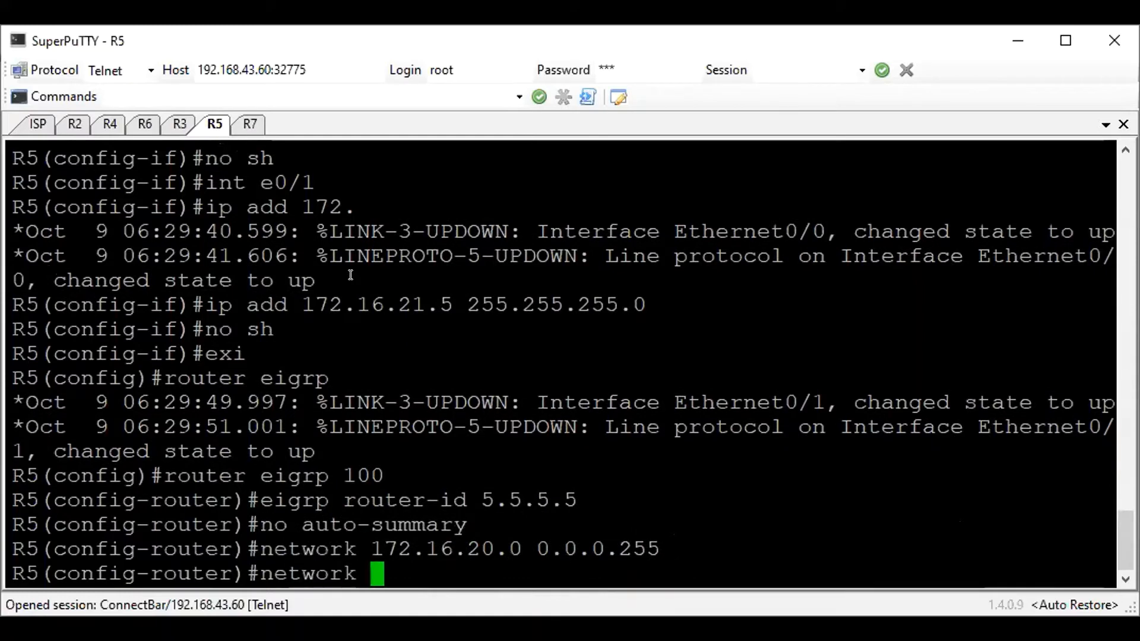
{"action": "type", "text": "172.16."}
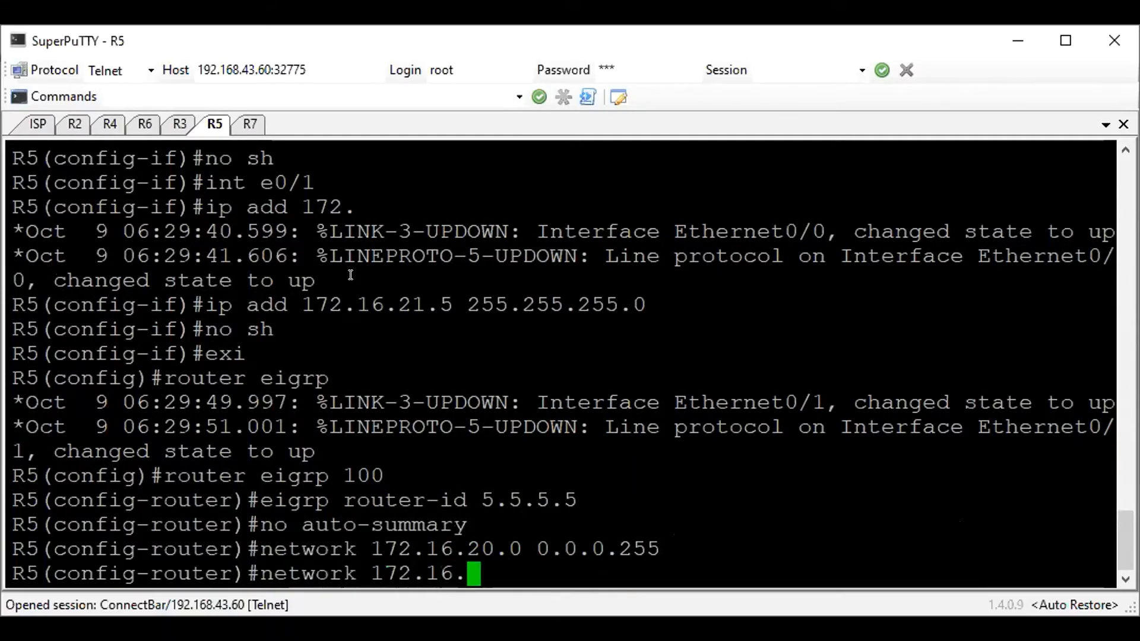
{"action": "type", "text": "21.0 0.0.0.255"}
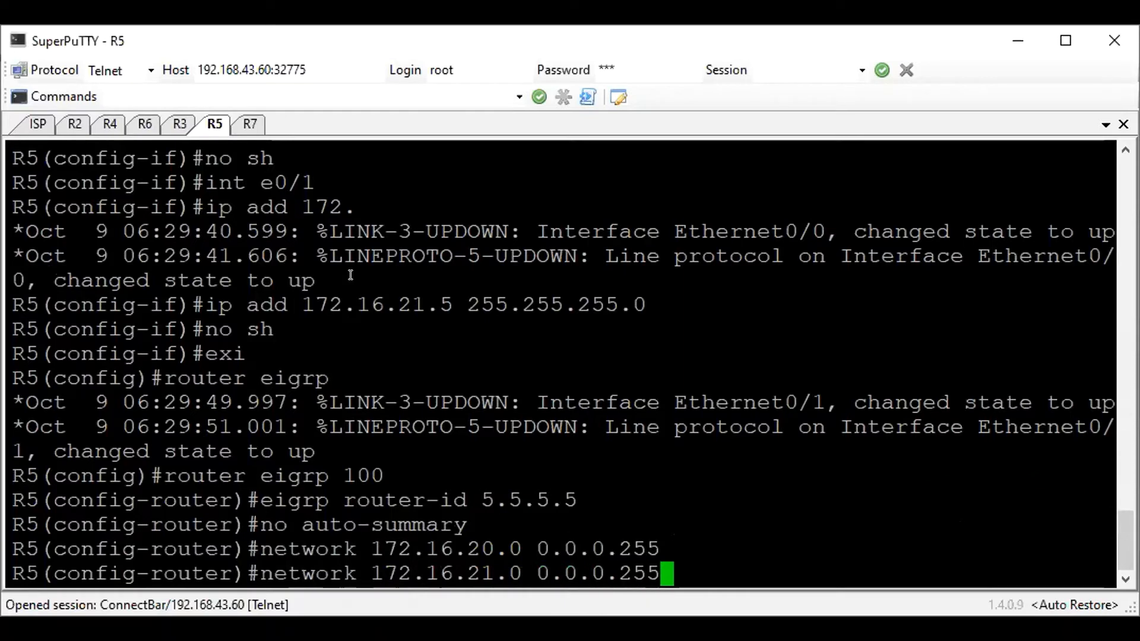
{"action": "key", "text": "Return"}
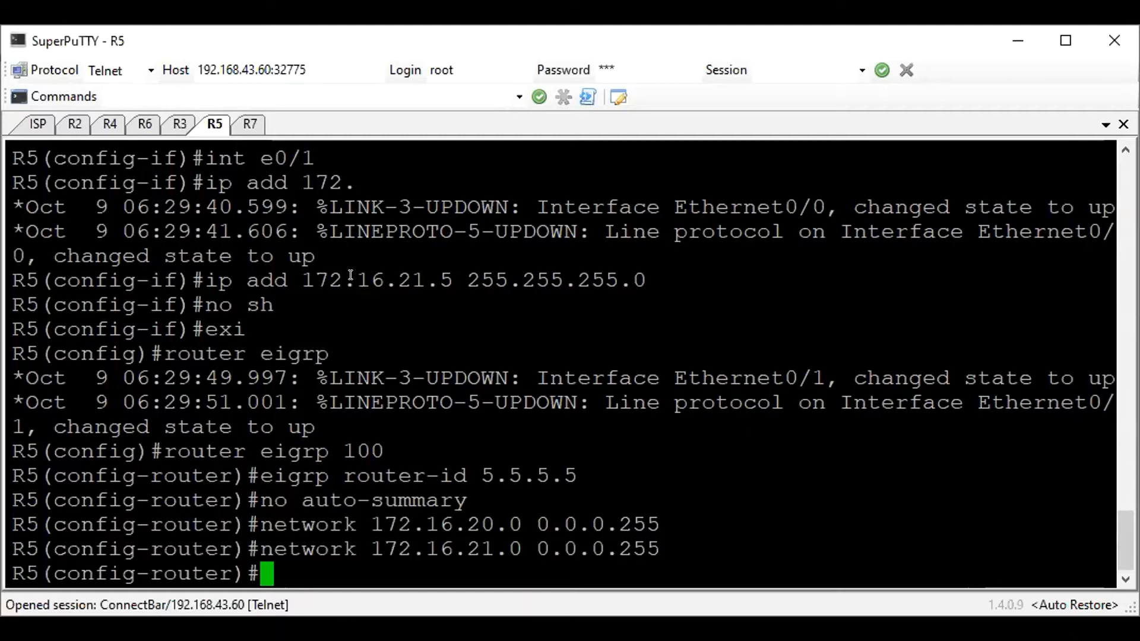
Leave R5's EIGRP configuration and save the router's configuration from global configuration mode
{"action": "type", "text": "exit"}
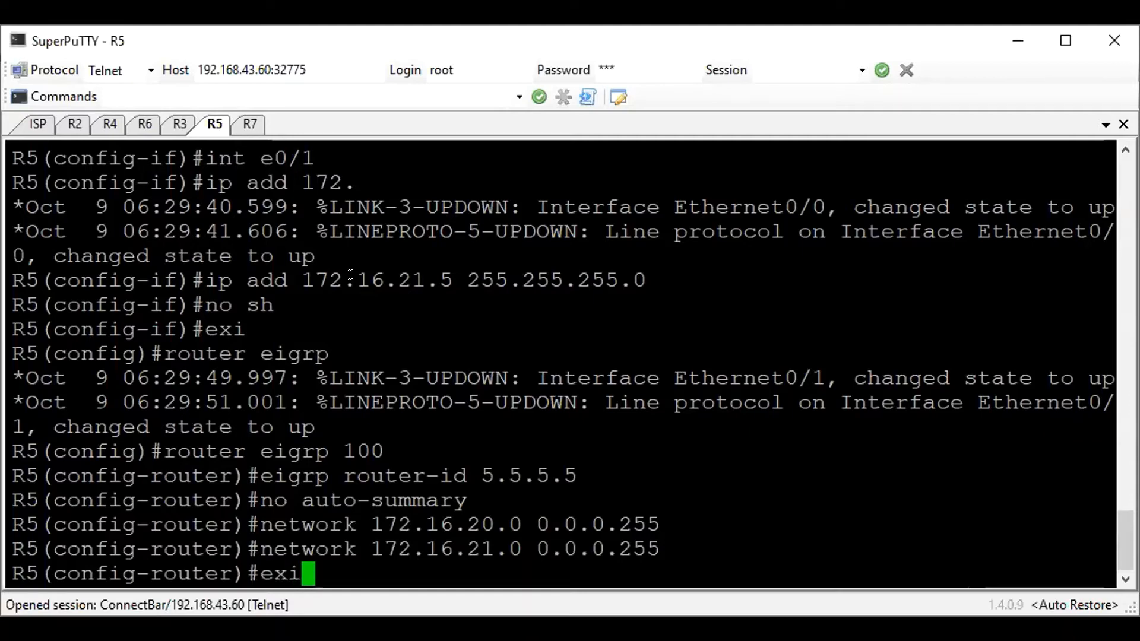
{"action": "key", "text": "Return"}
{"action": "type", "text": "do wr"}
{"action": "key", "text": "Return"}
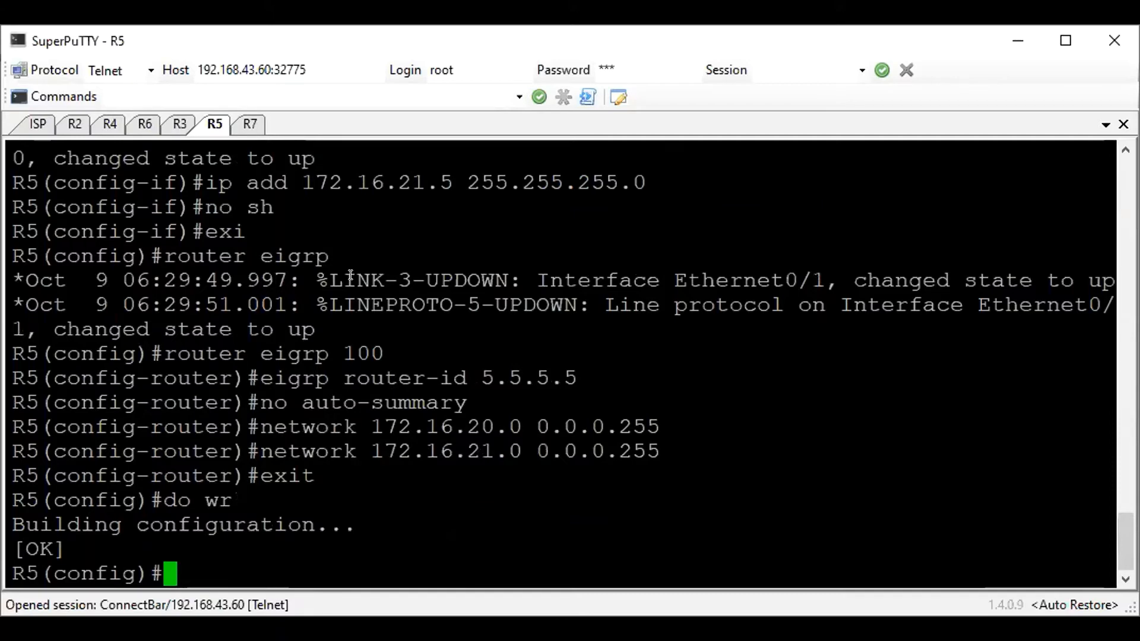
Exclude addresses 172.16.21.1 through 172.16.21.10 from DHCP assignment on R5
{"action": "type", "text": "ip dhcp exclud"}
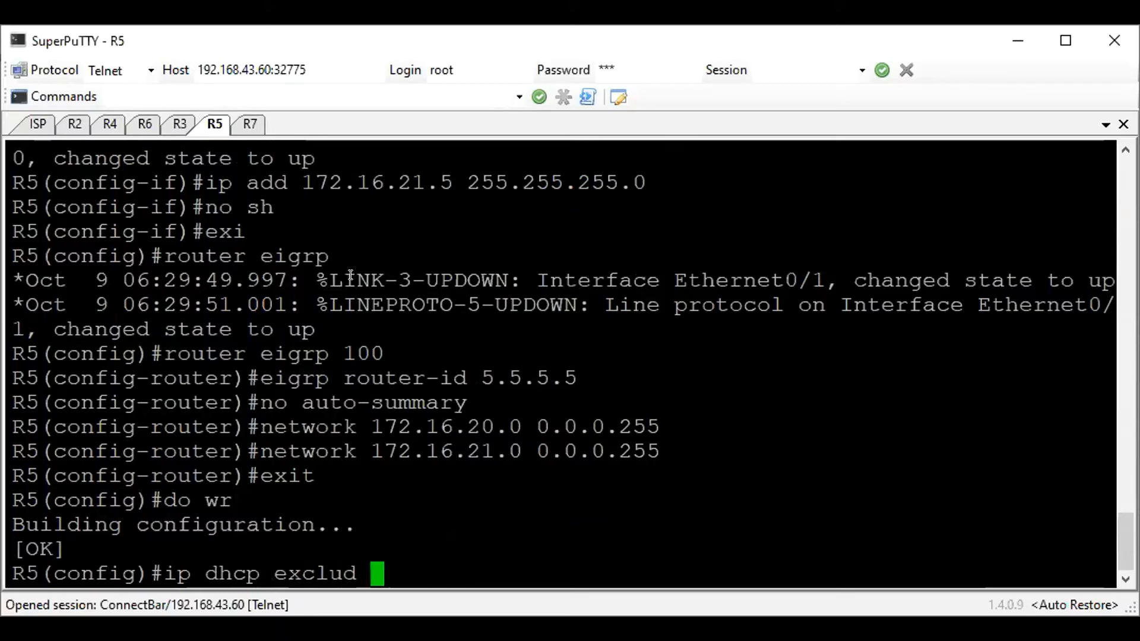
{"action": "type", "text": " 172.16"}
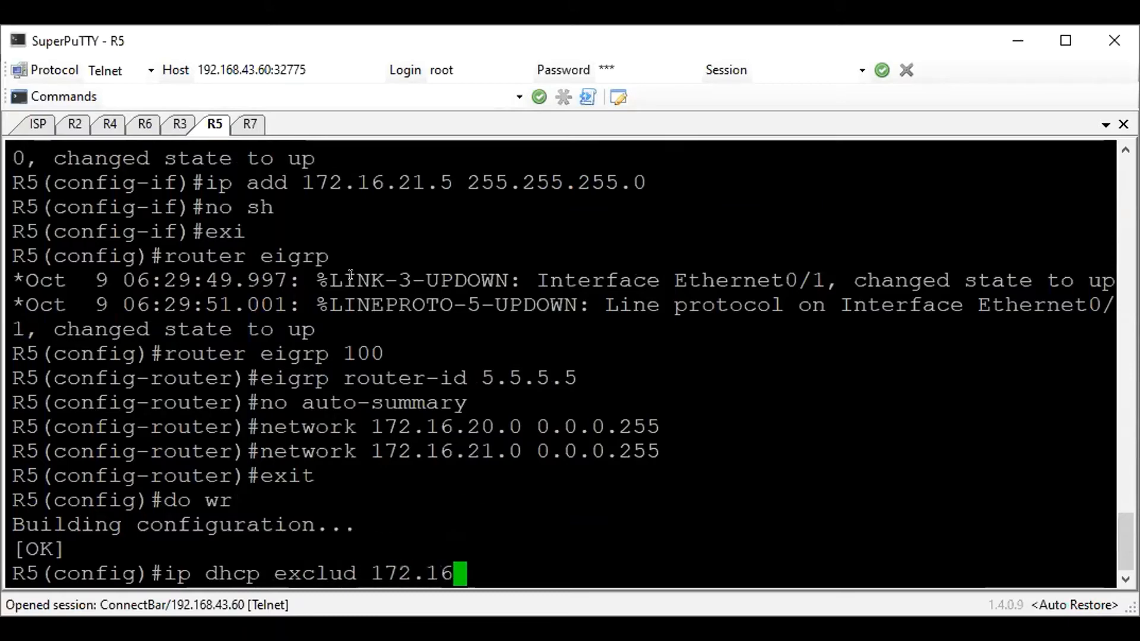
{"action": "type", "text": ".21.1 17"}
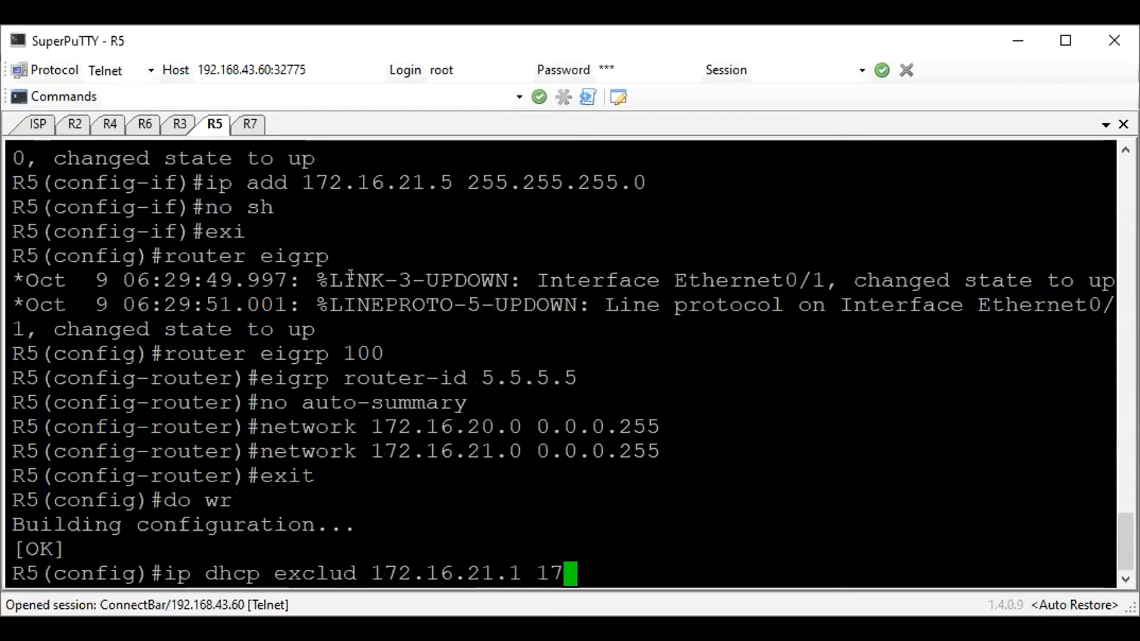
{"action": "type", "text": "2.16.21.10"}
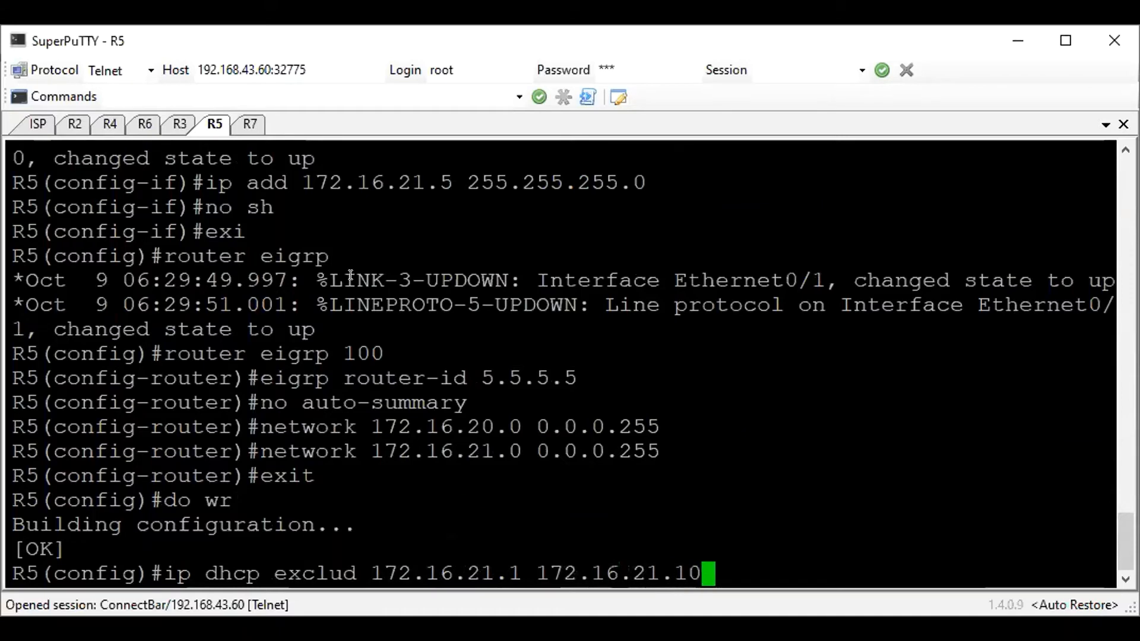
{"action": "key", "text": "Return"}
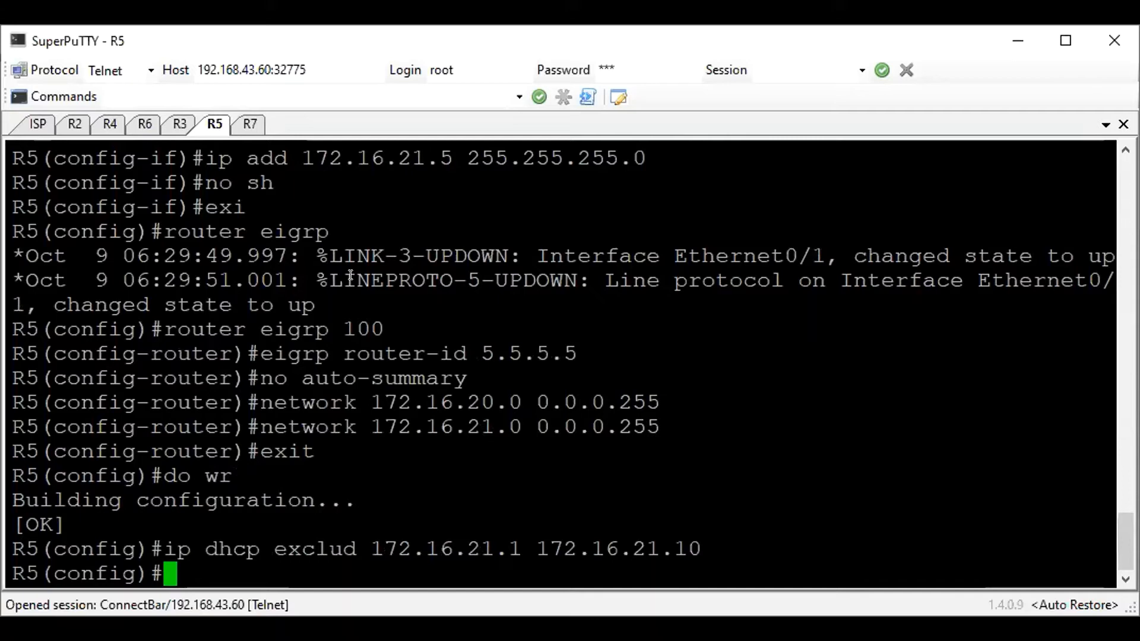
Create the DHCP pool windowsclient on R5 and assign it network 172.16.21.0 with mask 255.255.255.0
{"action": "type", "text": "ip dhcp pool windows"}
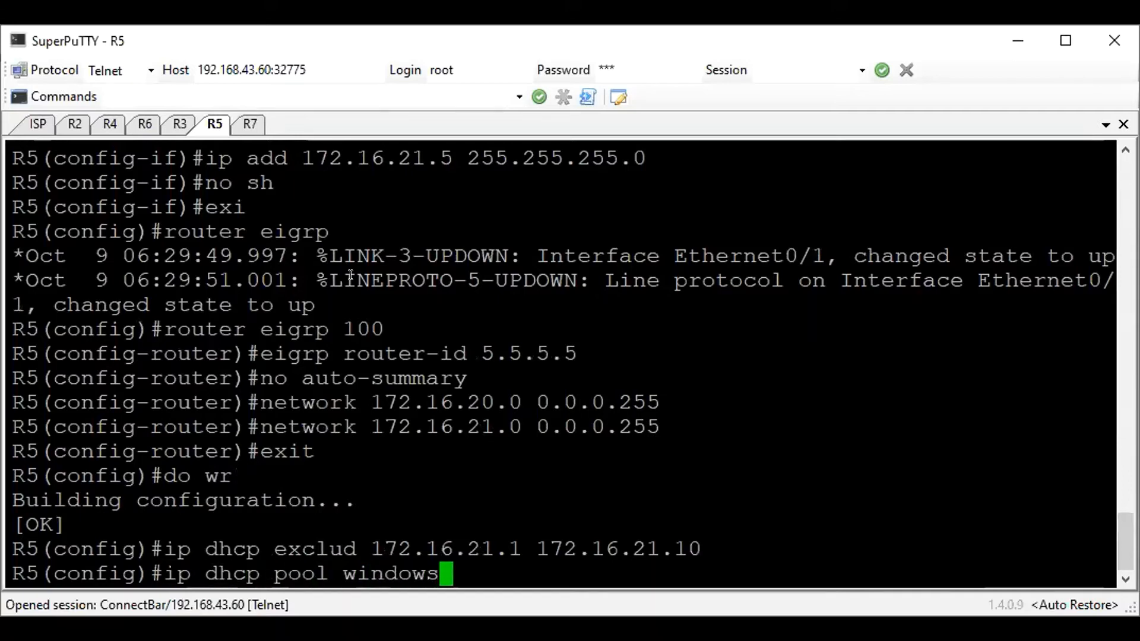
{"action": "type", "text": "client"}
{"action": "key", "text": "Return"}
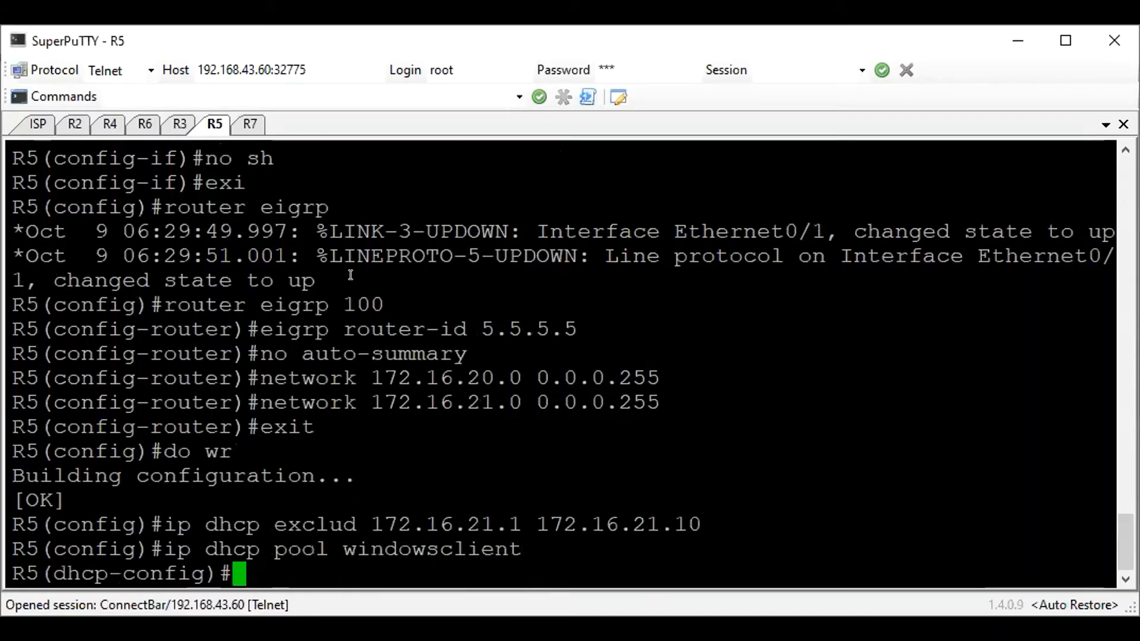
{"action": "type", "text": "network"}
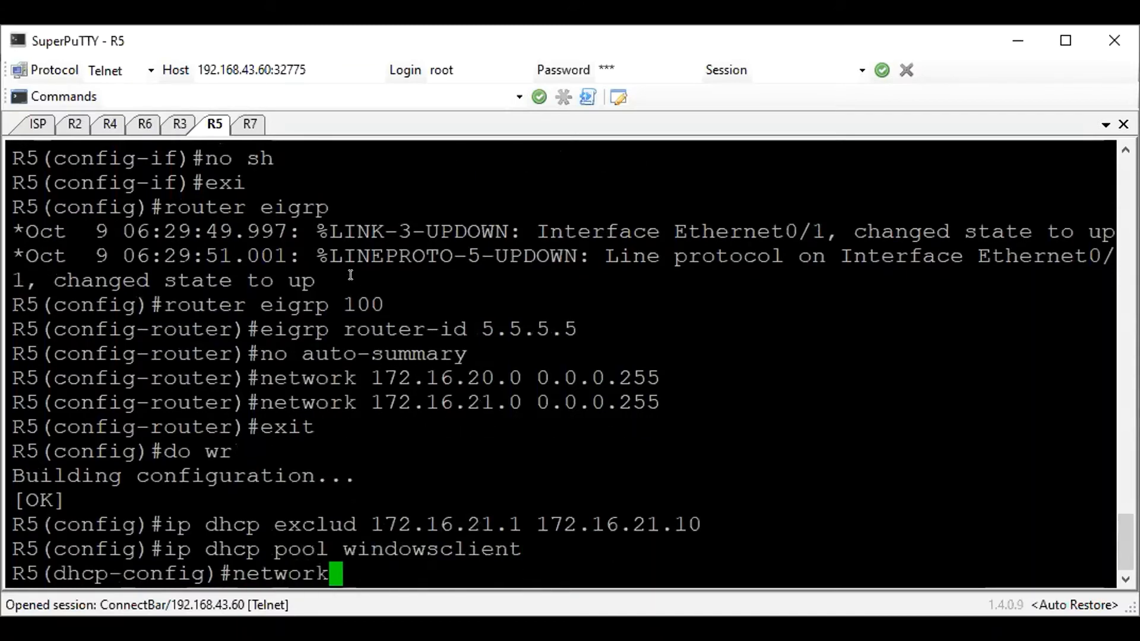
{"action": "type", "text": " 172.16."}
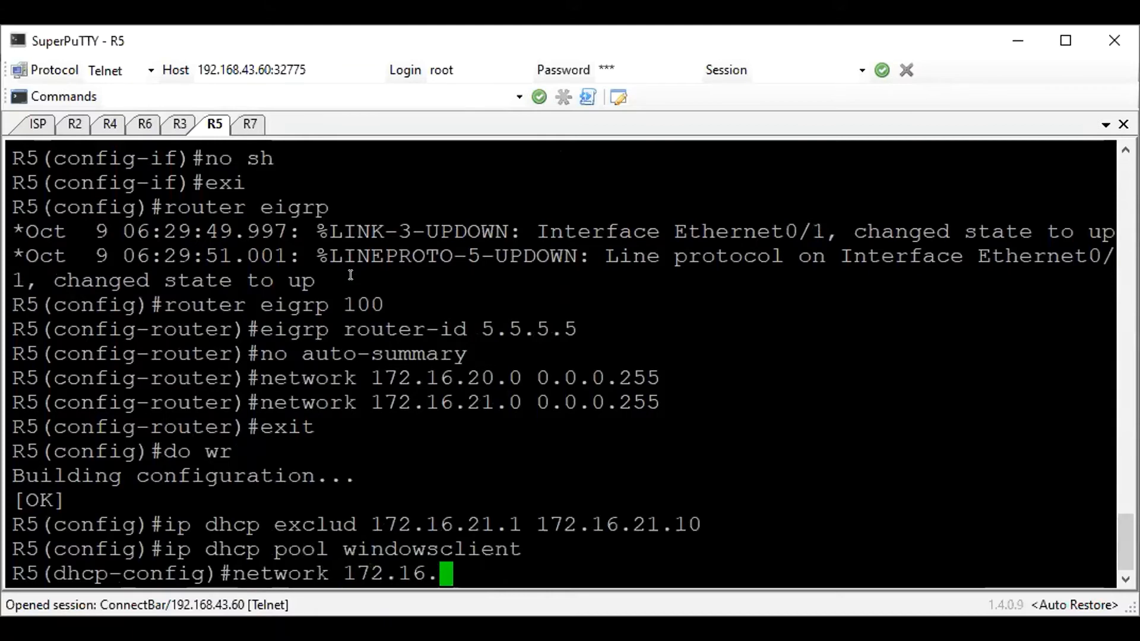
{"action": "type", "text": "21.0 255.255.255.0"}
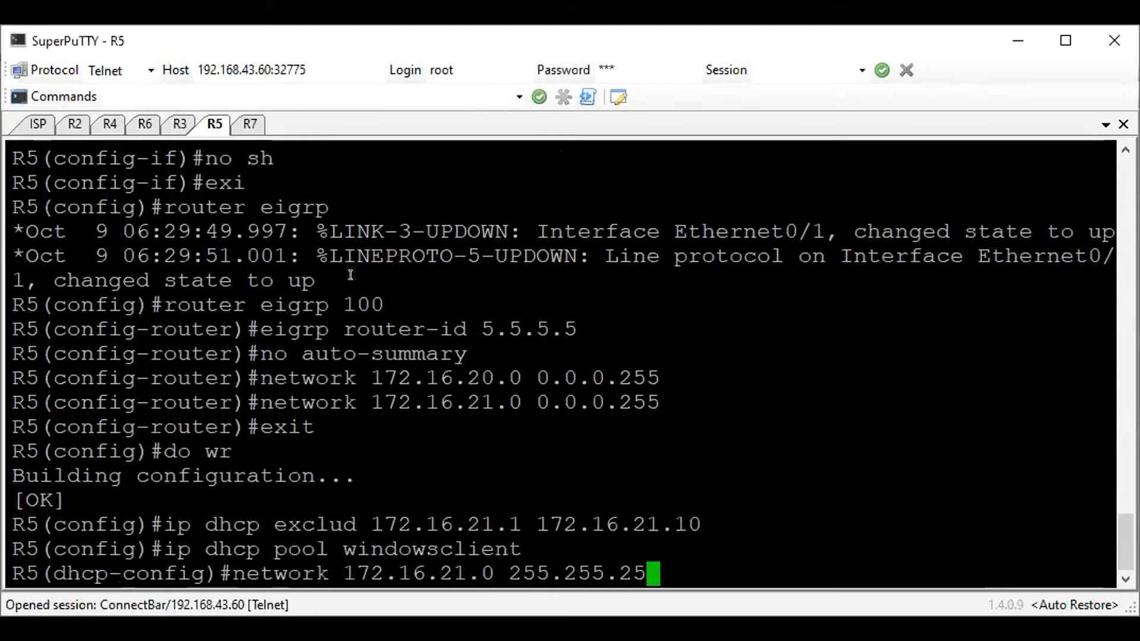
{"action": "key", "text": "Return"}
Set the DHCP pool's default router to 172.16.21.5 and its DNS server to 1.1.1.1
{"action": "type", "text": "def "}
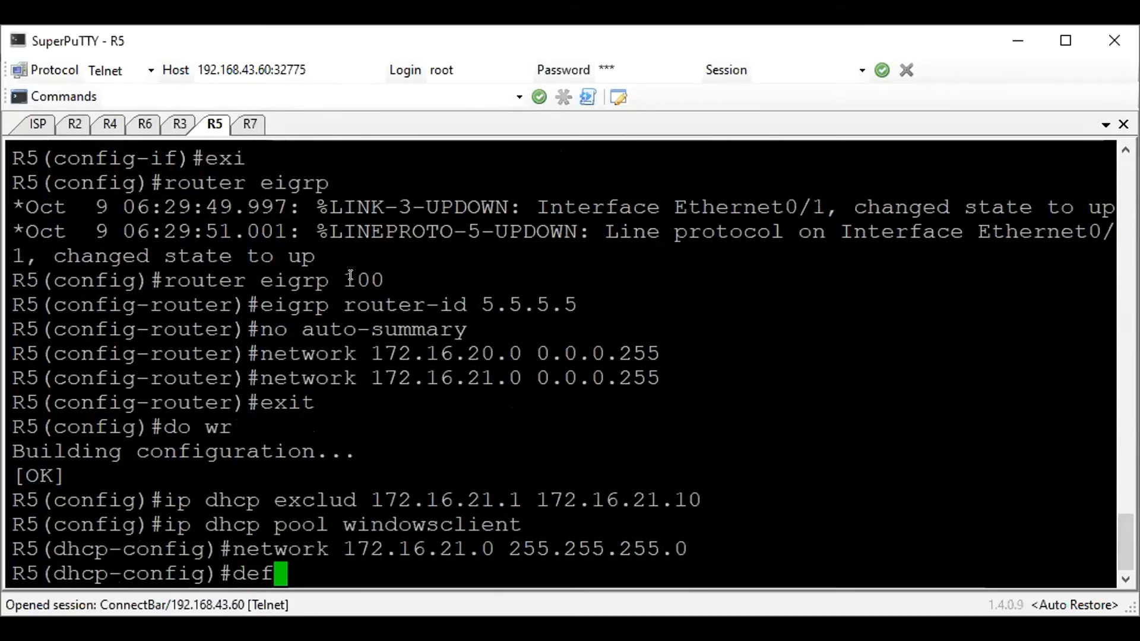
{"action": "type", "text": "172.16"}
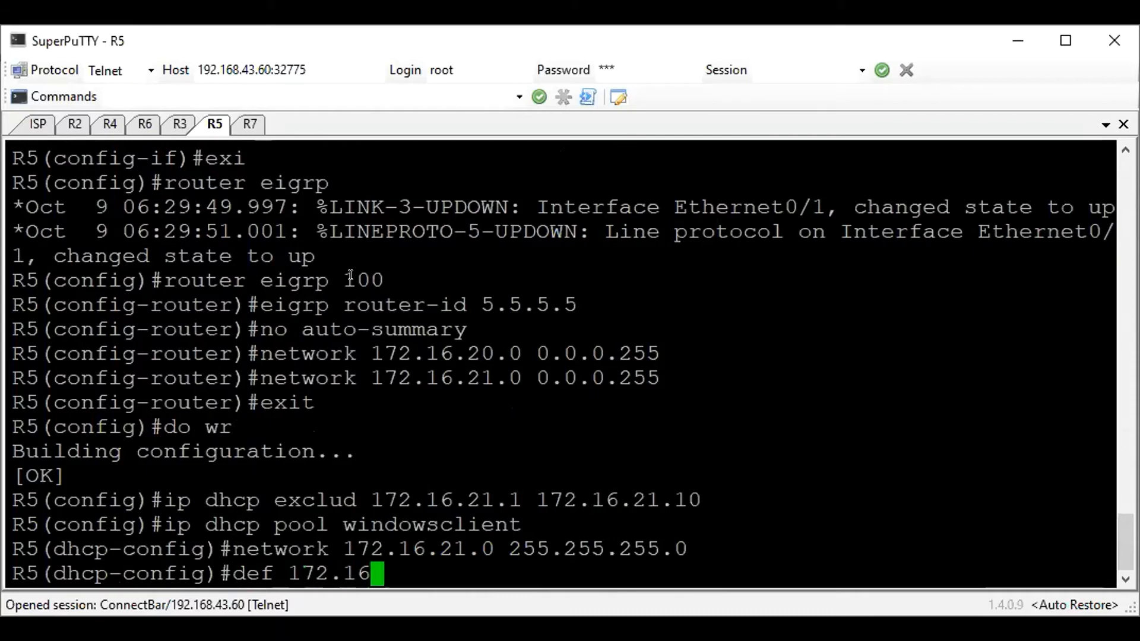
{"action": "type", "text": ".21.5"}
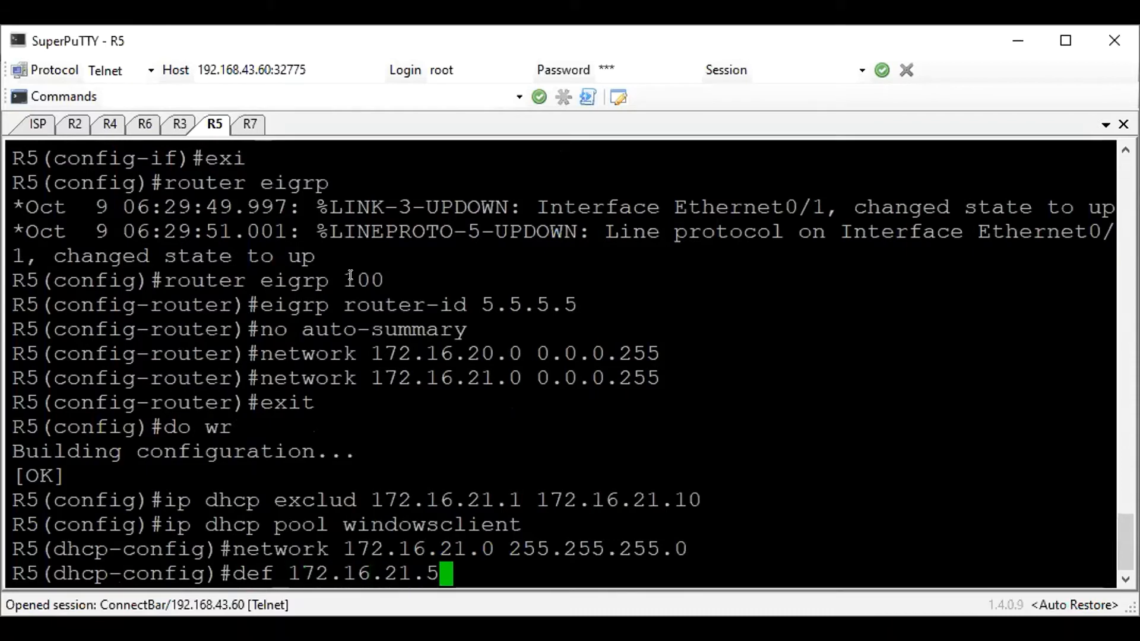
{"action": "key", "text": "Return"}
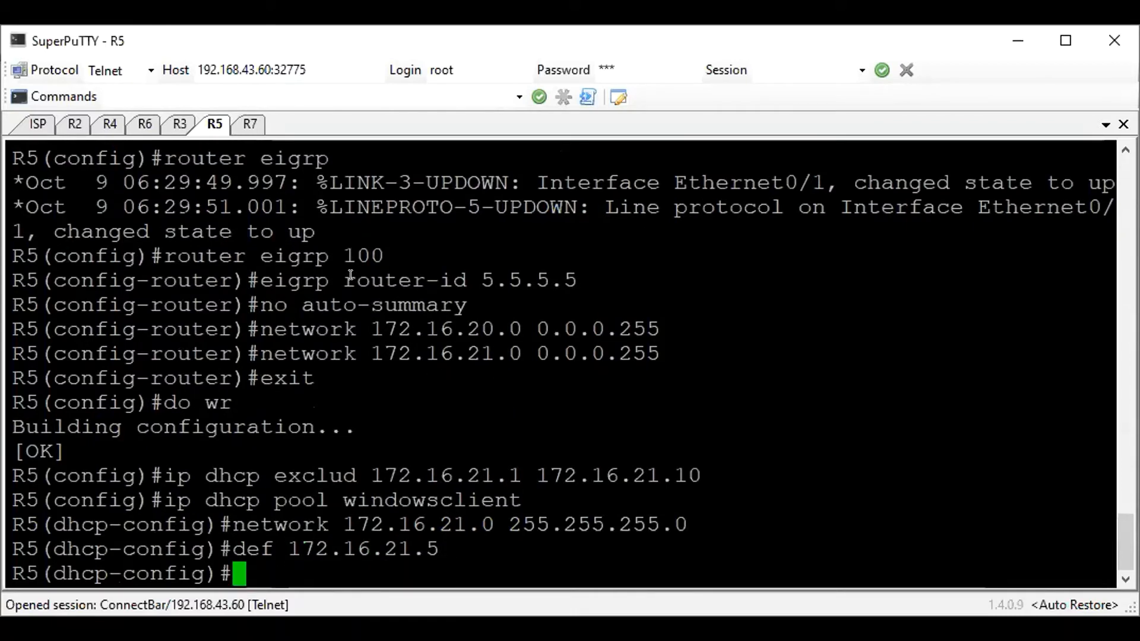
{"action": "type", "text": "dns 1.1.1.1"}
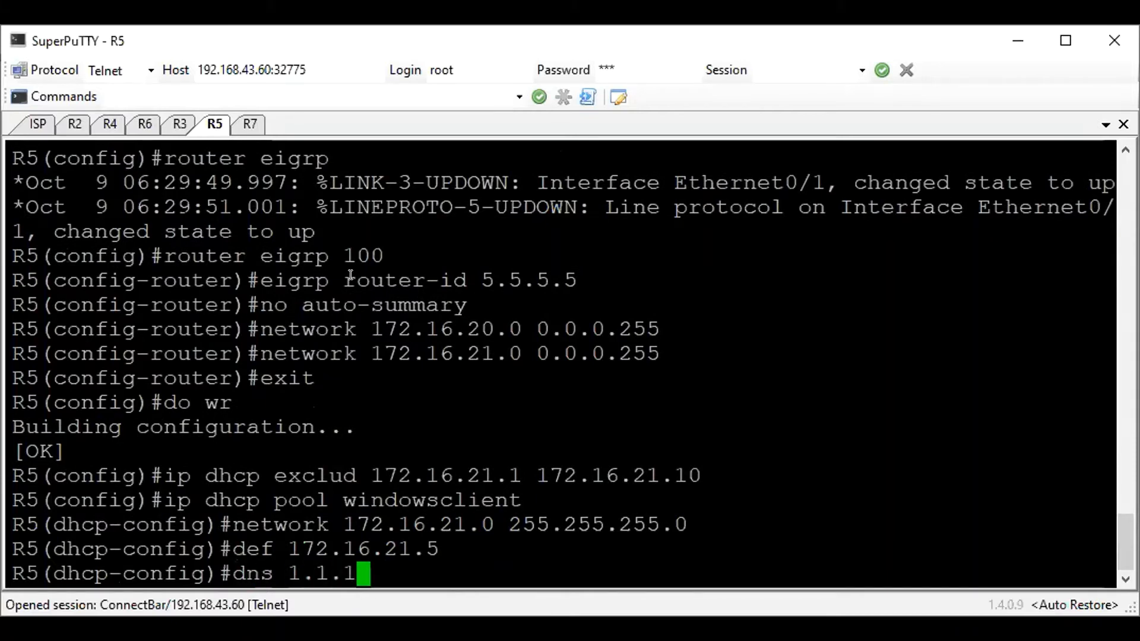
{"action": "key", "text": "Return"}
Leave the DHCP pool configuration, save R5's configuration, and highlight the entered DHCP commands for review
{"action": "type", "text": "exit"}
{"action": "key", "text": "Return"}
{"action": "type", "text": "do wr"}
{"action": "key", "text": "Return"}
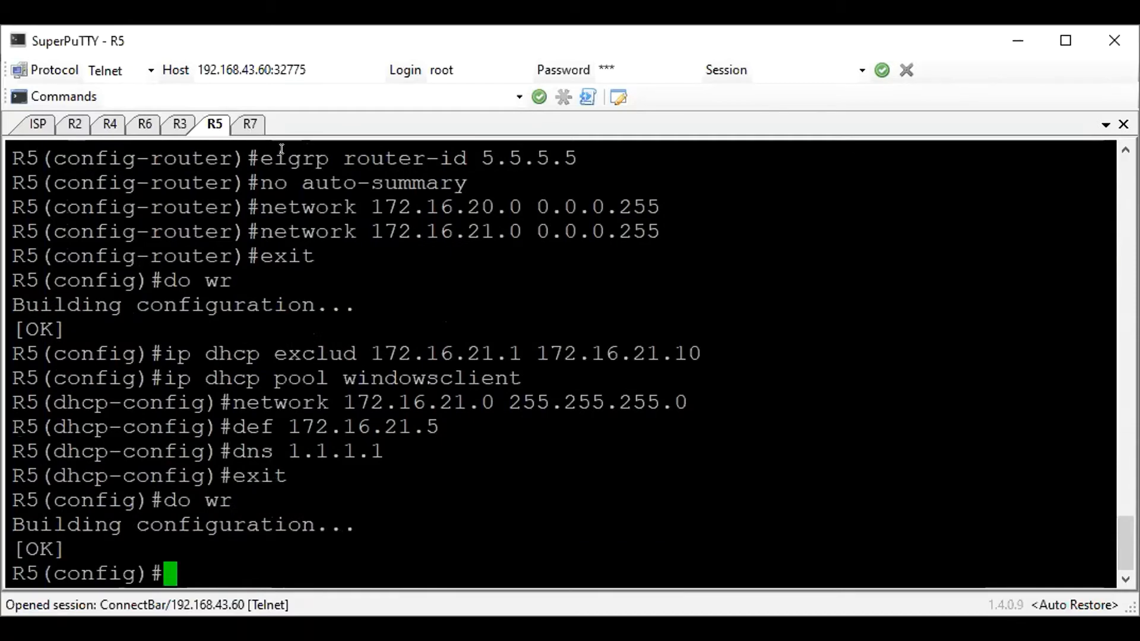
{"action": "left_click_drag", "start_coordinate": [331, 496], "coordinate": [177, 354]}
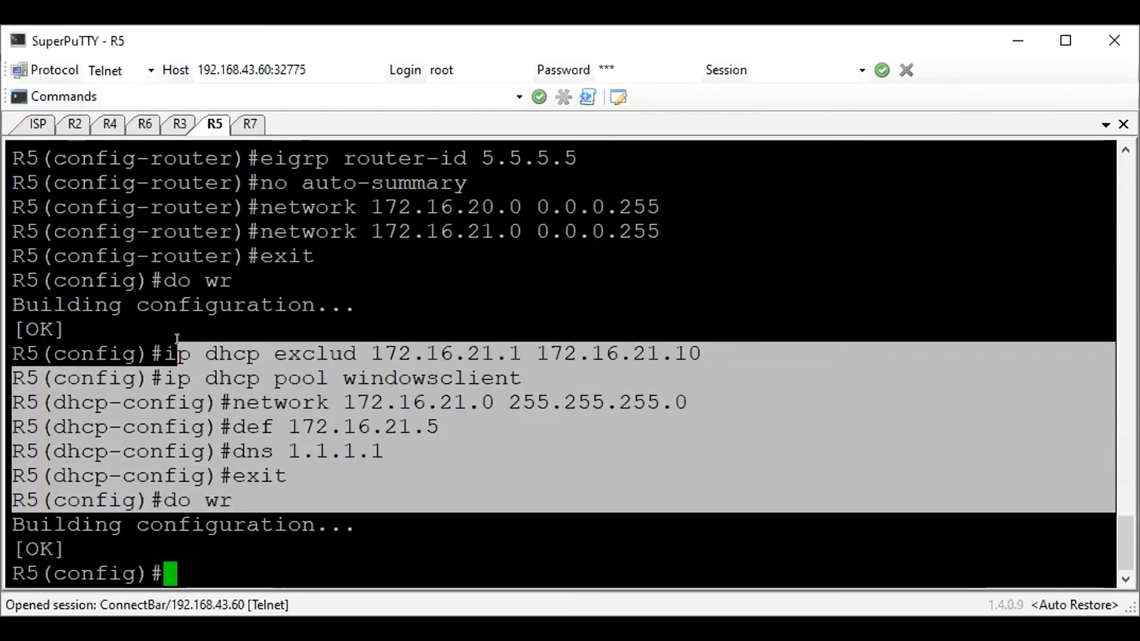
{"action": "left_click", "coordinate": [314, 355]}
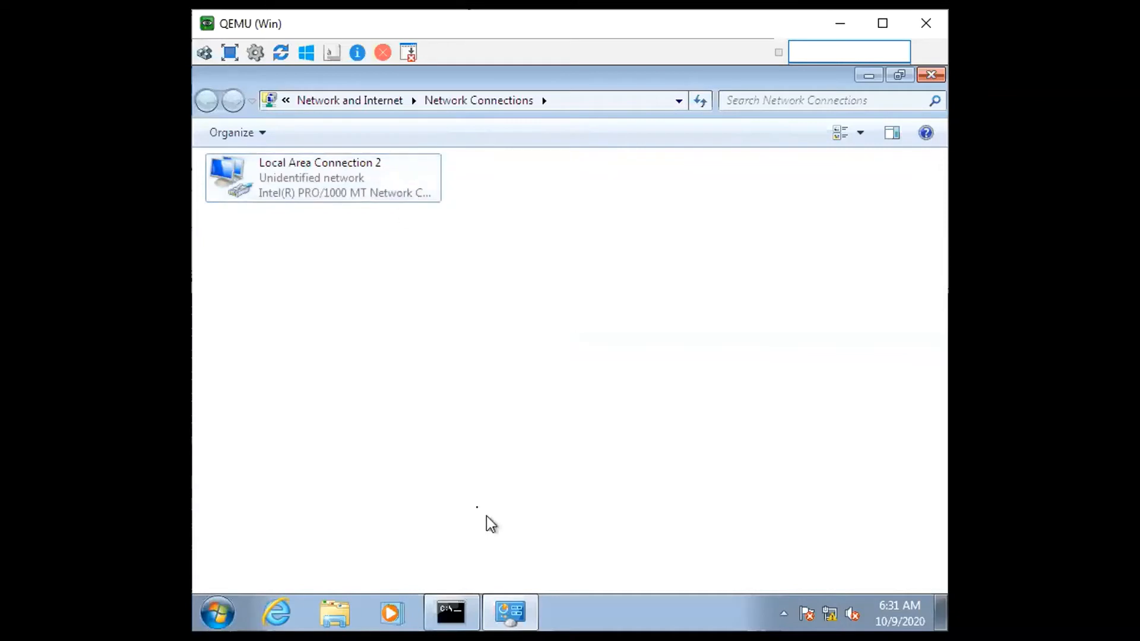
Bring up the command prompt on the Windows client in QEMU and display its IP configuration with ipconfig
{"action": "left_click", "coordinate": [465, 599]}
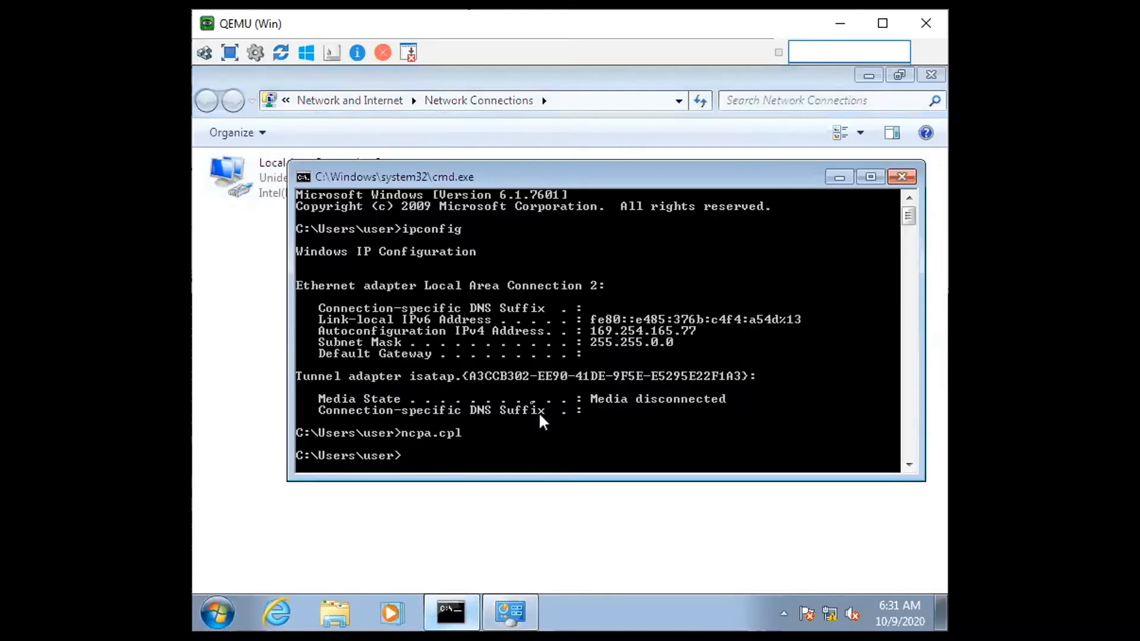
{"action": "type", "text": "ipconfig"}
{"action": "key", "text": "Return"}
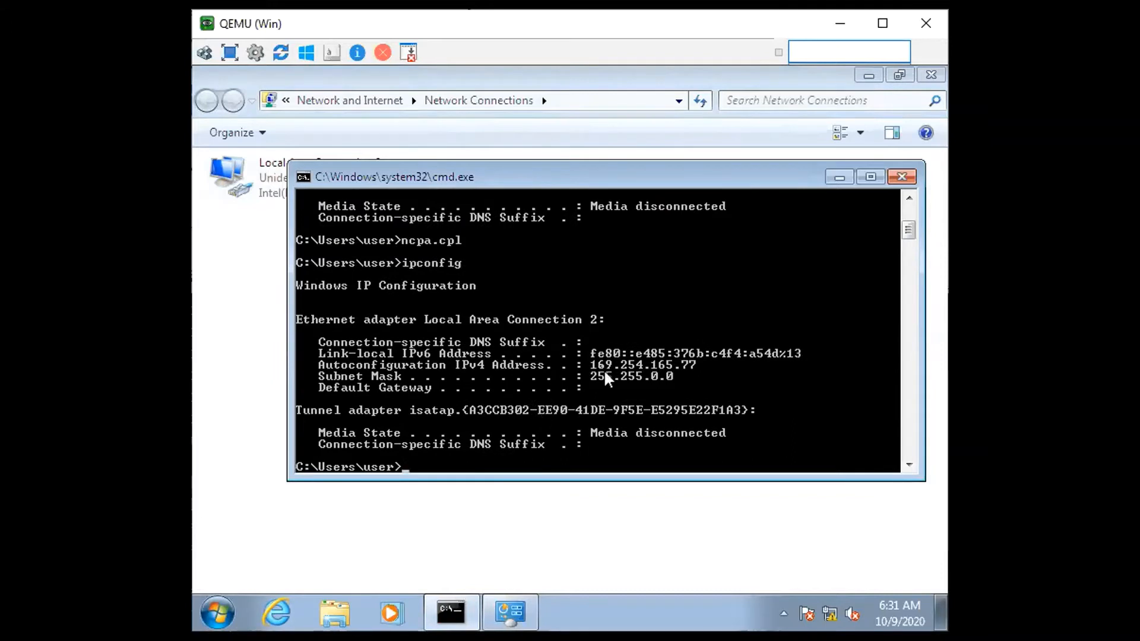
Release the Windows client's current IP configuration with ipconfig /release
{"action": "type", "text": "ipconfig /releease"}
{"action": "key", "text": "Return"}
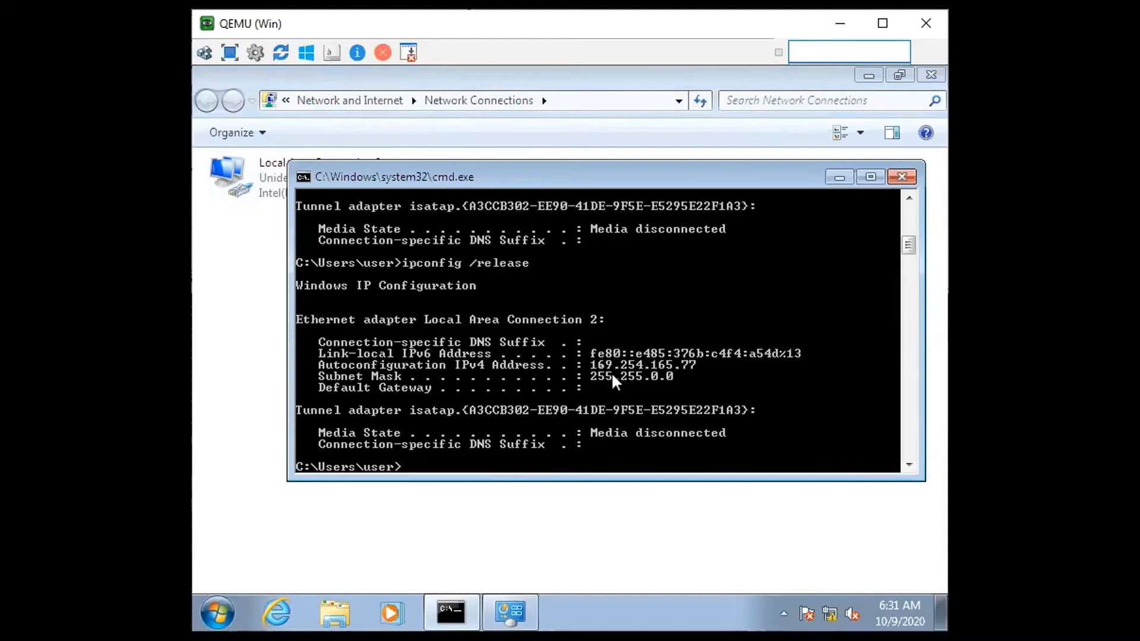
Request a new DHCP lease for the Windows client with ipconfig /renew
{"action": "key", "text": "Up"}
{"action": "key", "text": "BackSpace"}
{"action": "key", "text": "BackSpace"}
{"action": "key", "text": "BackSpace"}
{"action": "key", "text": "BackSpace"}
{"action": "key", "text": "BackSpace"}
{"action": "type", "text": "ne"}
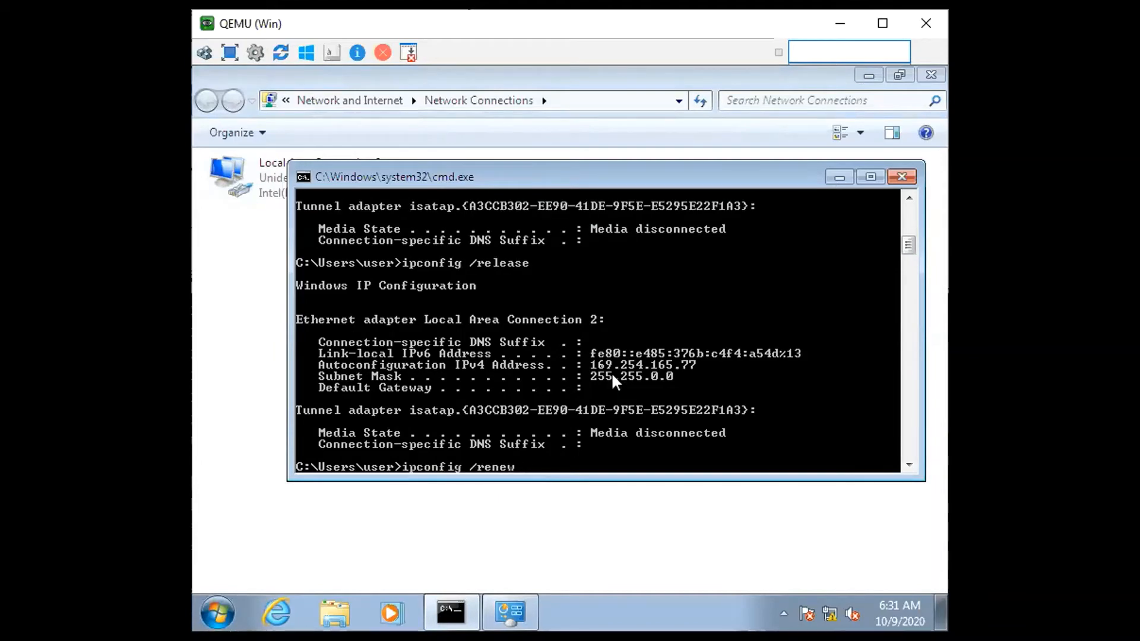
{"action": "type", "text": "w"}
{"action": "key", "text": "Return"}
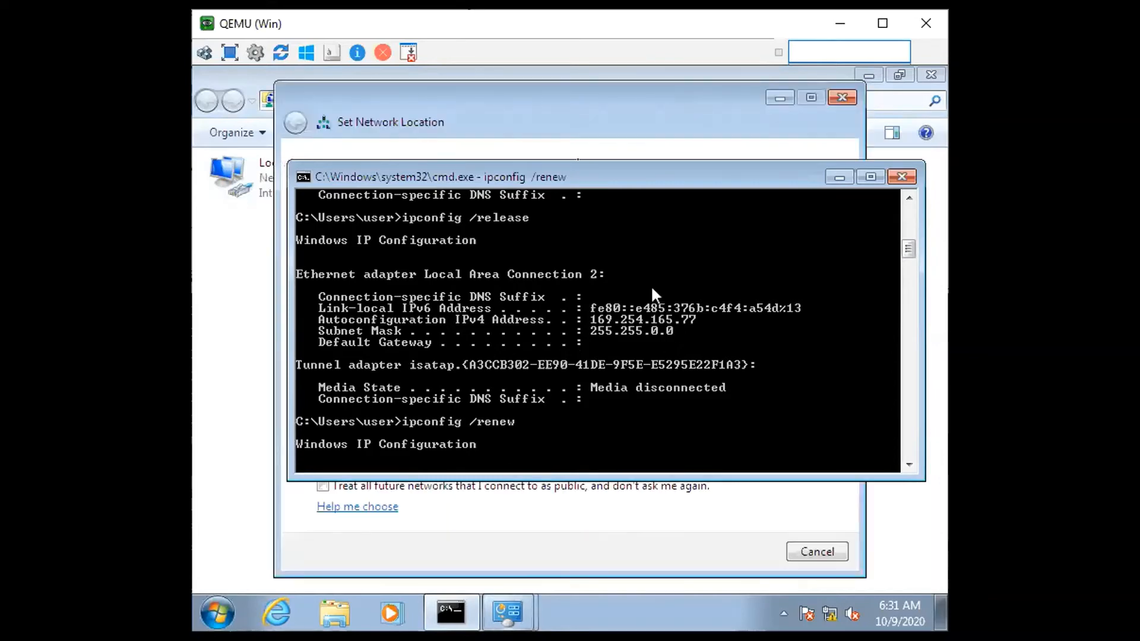
Set the location of Network 2 to Home network and close the Network Connections window
{"action": "left_click", "coordinate": [844, 177]}
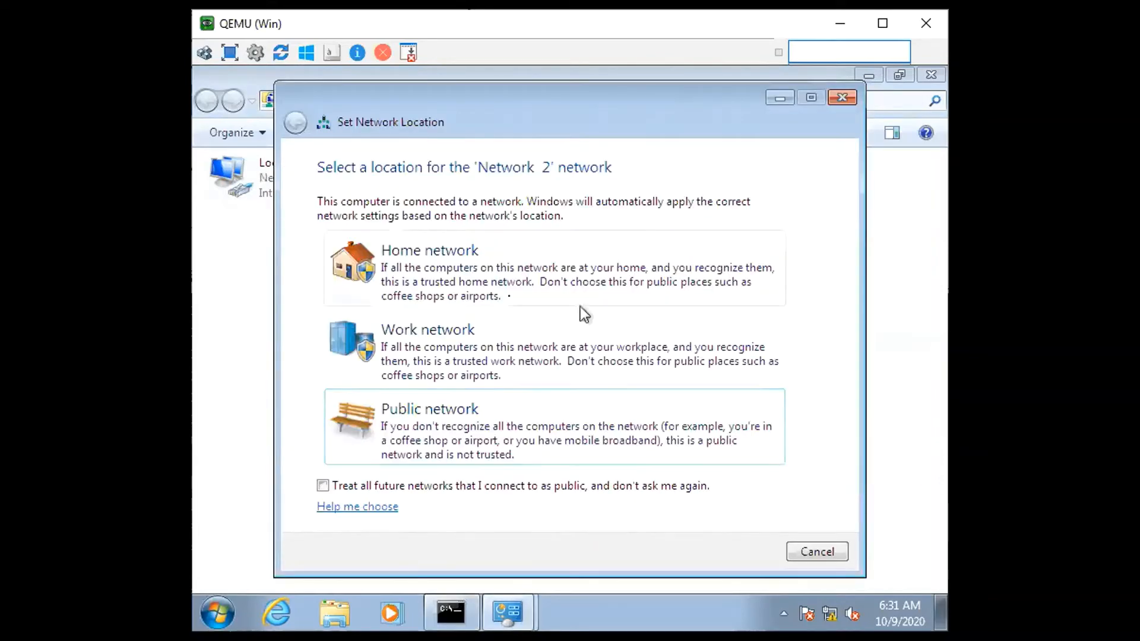
{"action": "left_click", "coordinate": [553, 263]}
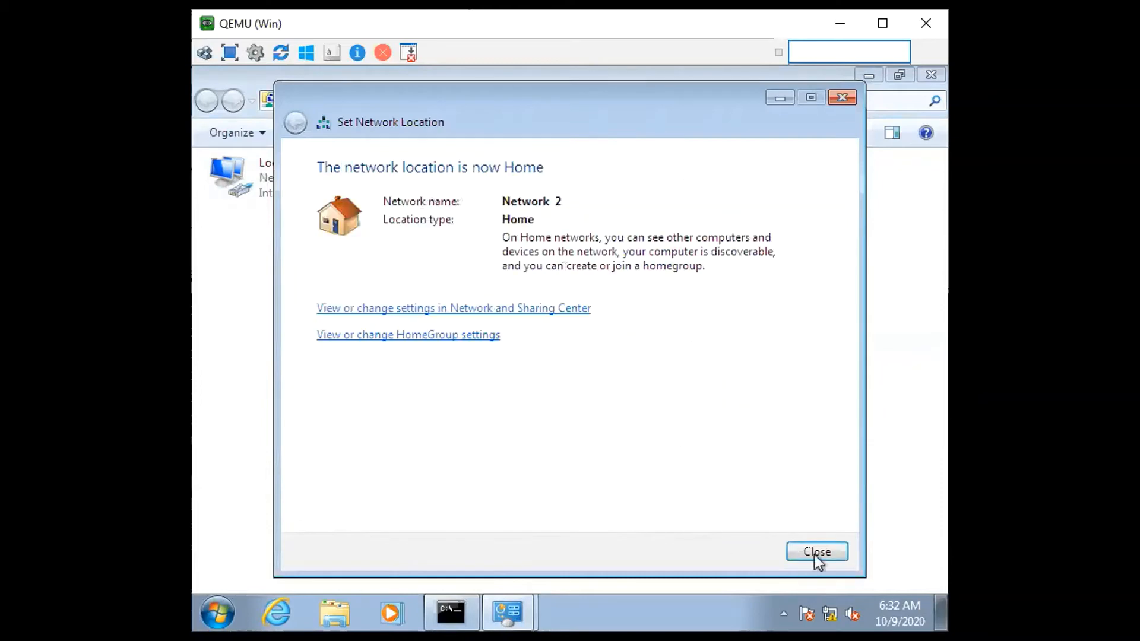
{"action": "left_click", "coordinate": [816, 552]}
{"action": "left_click", "coordinate": [931, 75]}
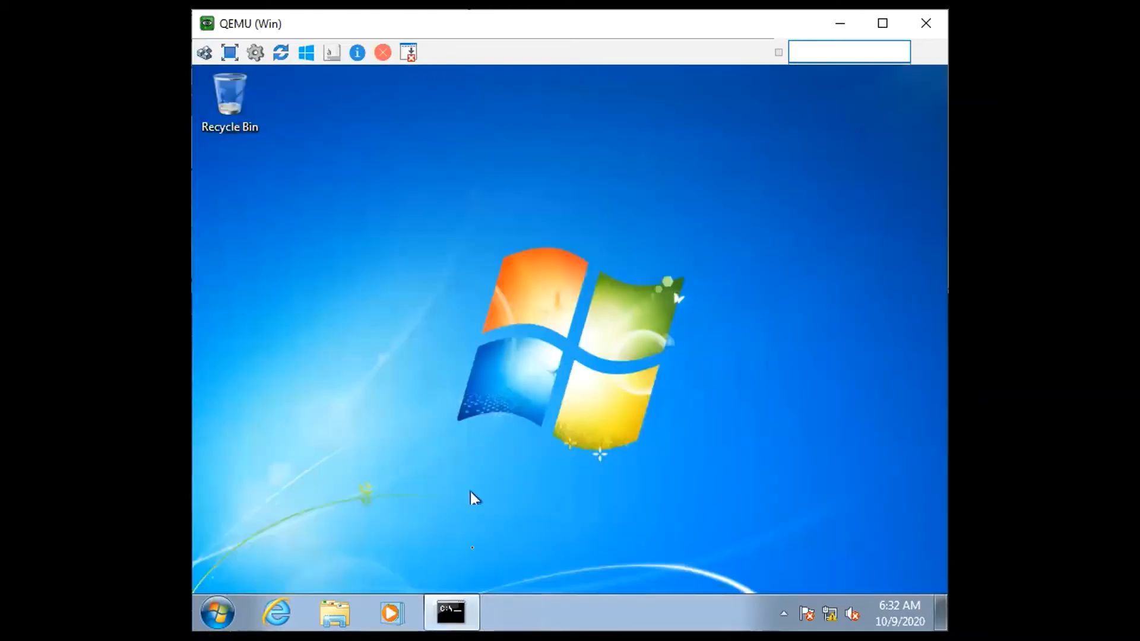
Display the Windows client's full IP configuration, including DHCP and DNS details, with ipconfig /all
{"action": "left_click", "coordinate": [469, 614]}
{"action": "key", "text": "Up"}
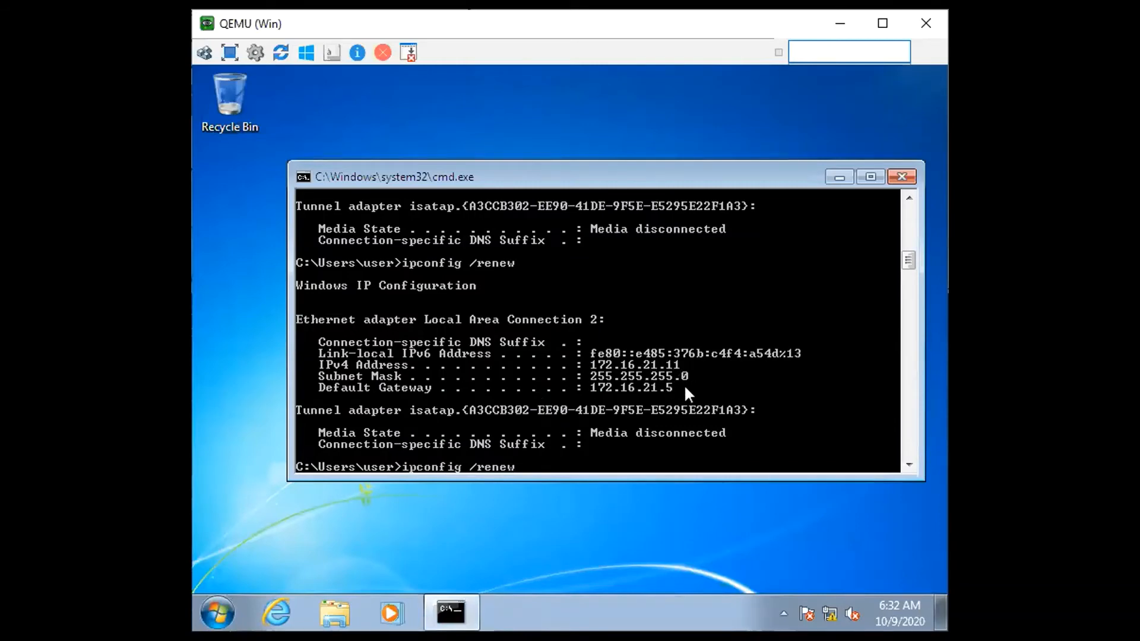
{"action": "left_click", "coordinate": [911, 355]}
{"action": "key", "text": "BackSpace"}
{"action": "key", "text": "BackSpace"}
{"action": "key", "text": "BackSpace"}
{"action": "key", "text": "BackSpace"}
{"action": "key", "text": "BackSpace"}
{"action": "key", "text": "BackSpace"}
{"action": "key", "text": "BackSpace"}
{"action": "key", "text": "BackSpace"}
{"action": "key", "text": "BackSpace"}
{"action": "key", "text": "BackSpace"}
{"action": "key", "text": "BackSpace"}
{"action": "key", "text": "BackSpace"}
{"action": "key", "text": "BackSpace"}
{"action": "key", "text": "BackSpace"}
{"action": "key", "text": "BackSpace"}
{"action": "type", "text": "ipconfig /all"}
{"action": "key", "text": "Return"}
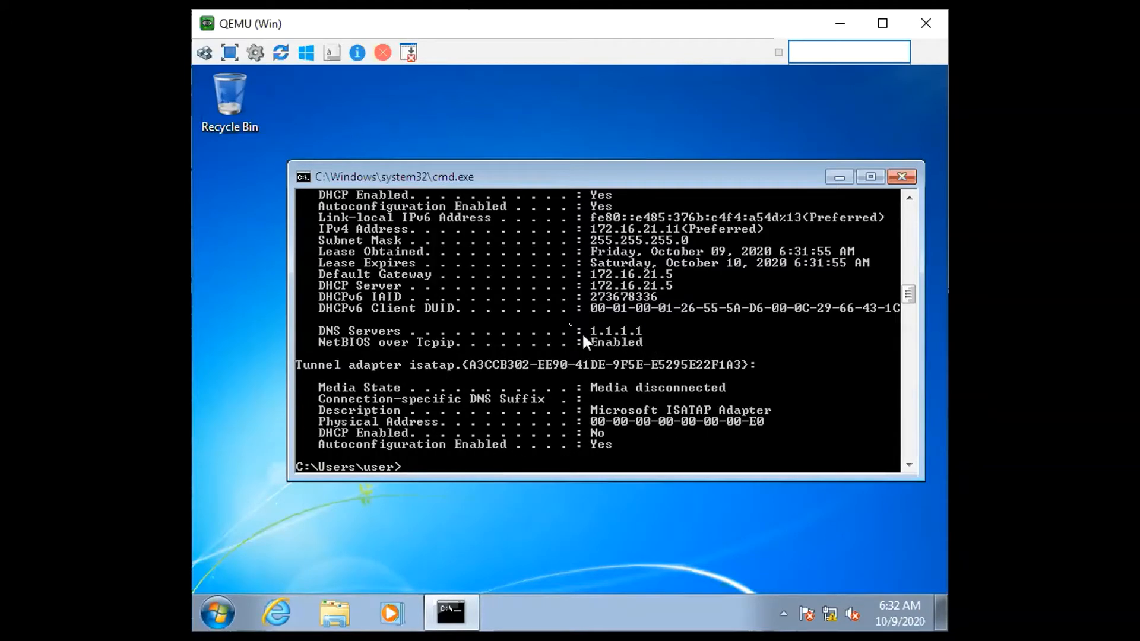
Ping the default gateway 172.16.21.5 from the Windows client and stop the ping early
{"action": "type", "text": "ping 172.16.21."}
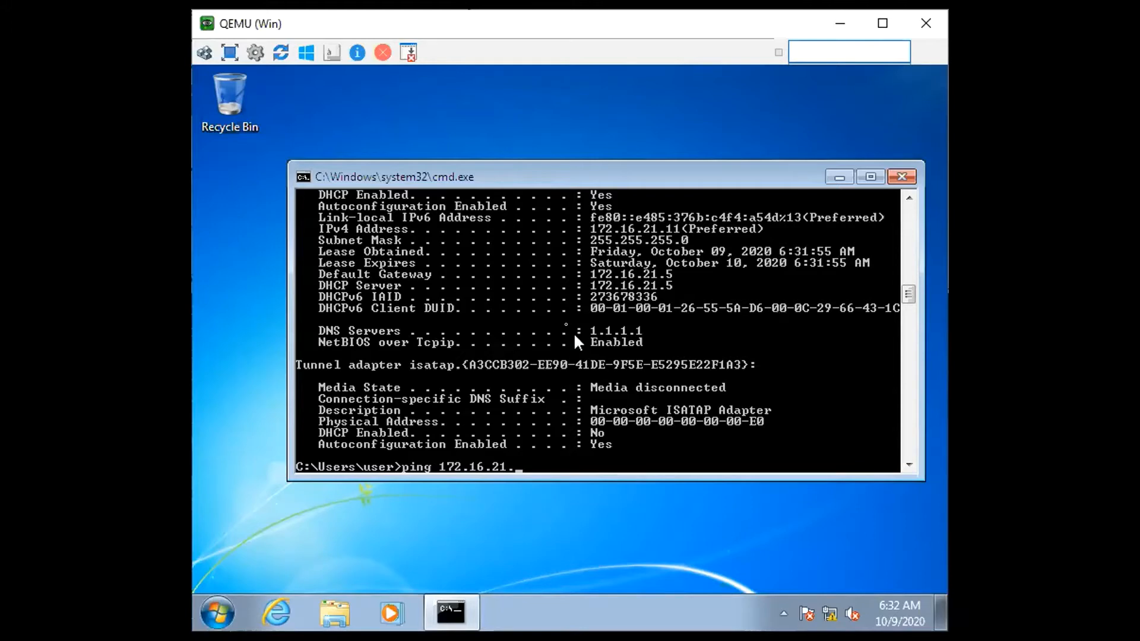
{"action": "type", "text": "5"}
{"action": "key", "text": "Return"}
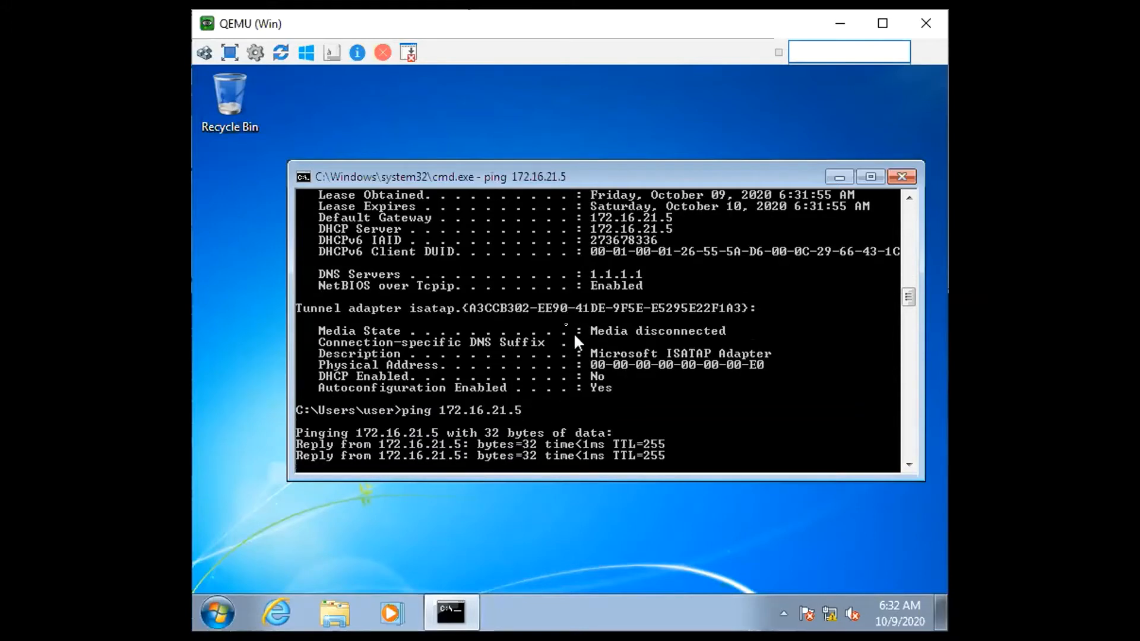
{"action": "key", "text": "ctrl+c"}
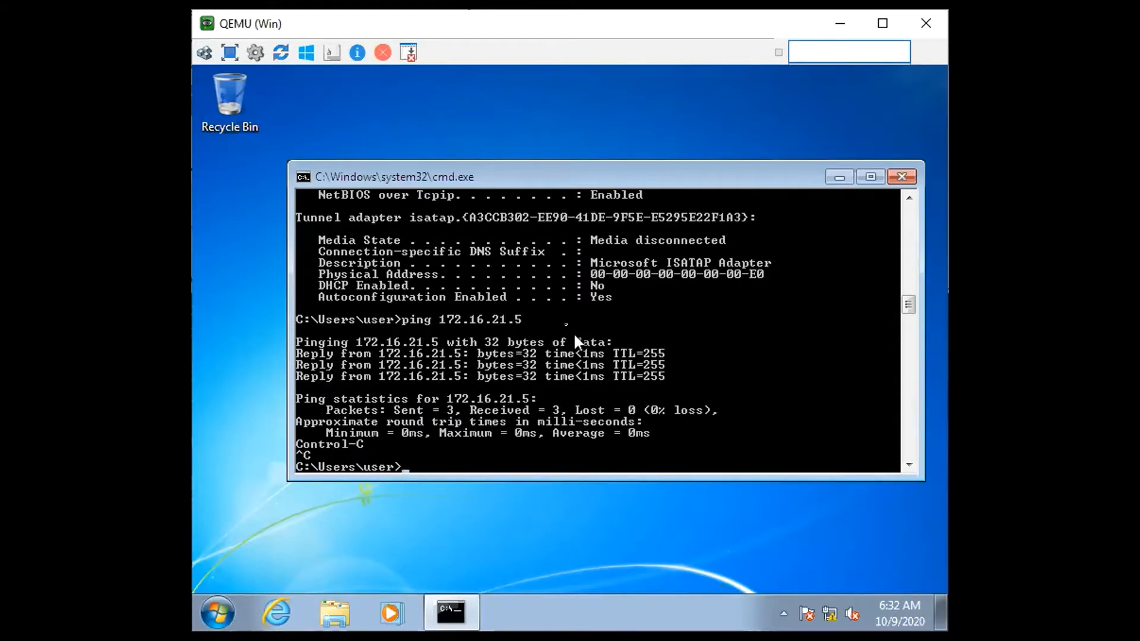
Open the inbound rules in Windows Firewall with Advanced Security and select the first File and Printer Sharing Echo Request rule
{"action": "left_click", "coordinate": [228, 614]}
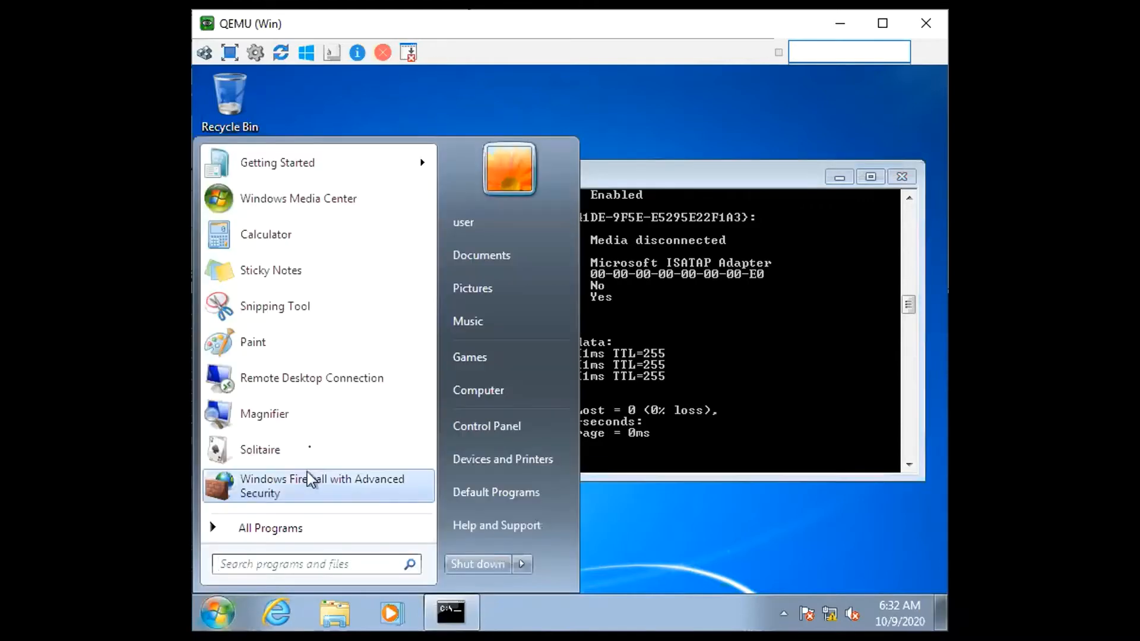
{"action": "left_click", "coordinate": [334, 506]}
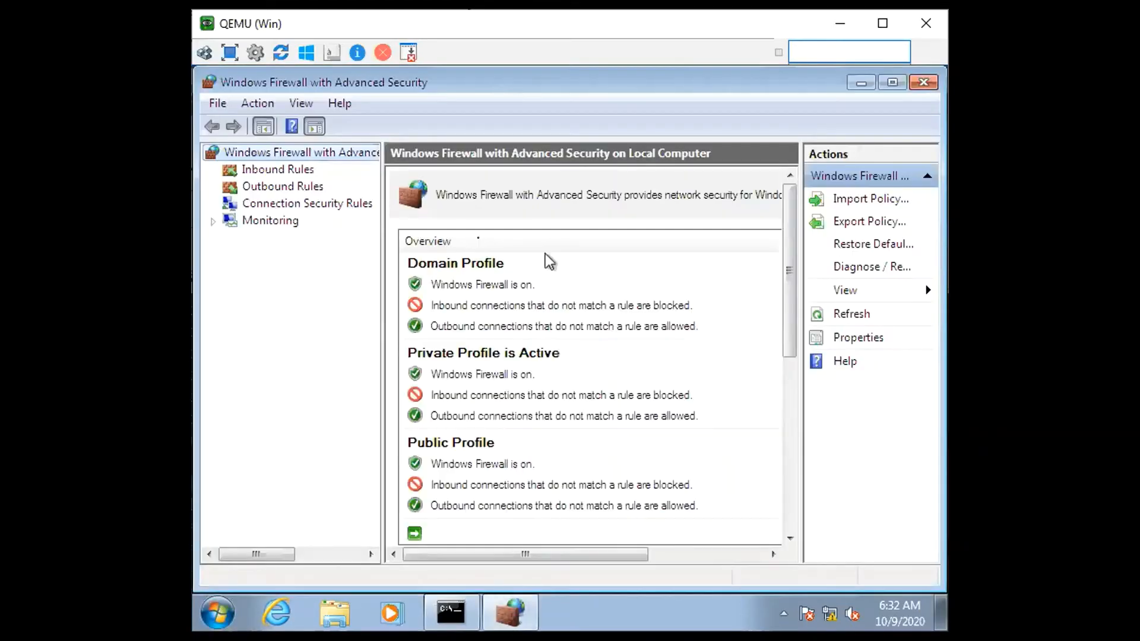
{"action": "left_click", "coordinate": [299, 170]}
{"action": "left_click", "coordinate": [529, 348]}
{"action": "scroll", "coordinate": [529, 348], "scroll_direction": "down", "scroll_amount": 10}
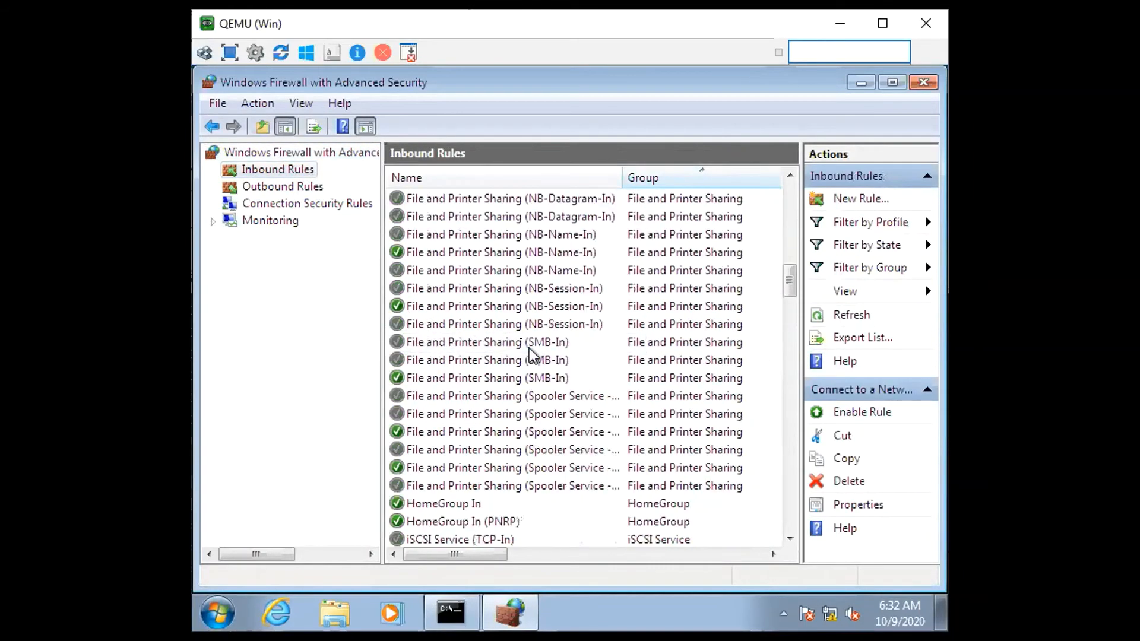
{"action": "left_click", "coordinate": [537, 254]}
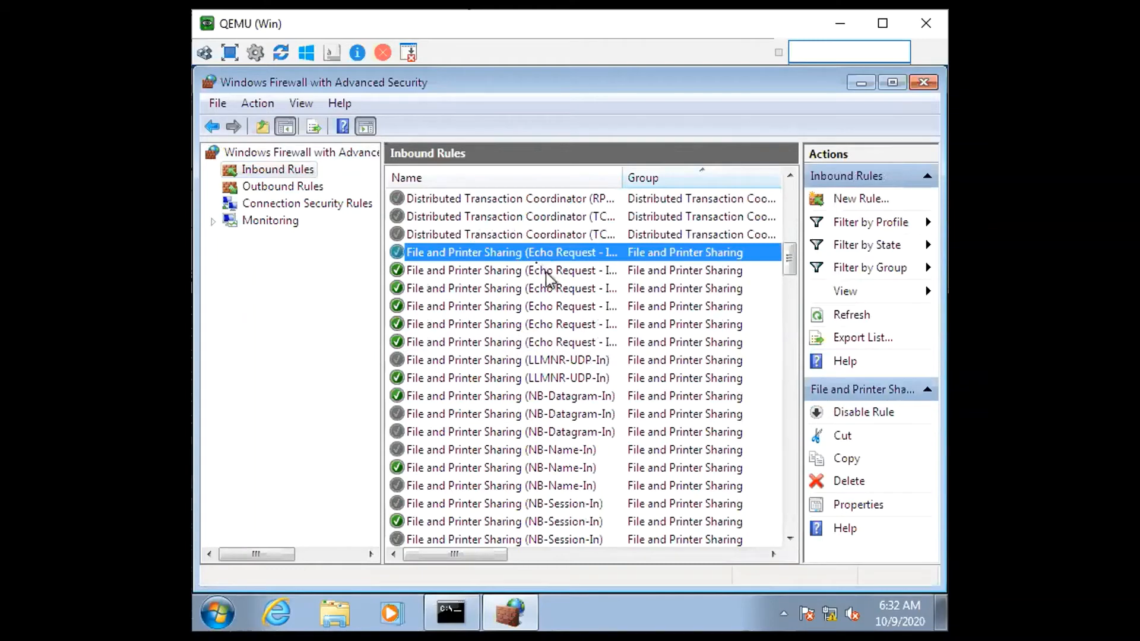
Review the properties of the inbound File and Printer Sharing (Echo Request - ICMPv4-In) rule and close them unchanged
{"action": "left_click", "coordinate": [547, 272]}
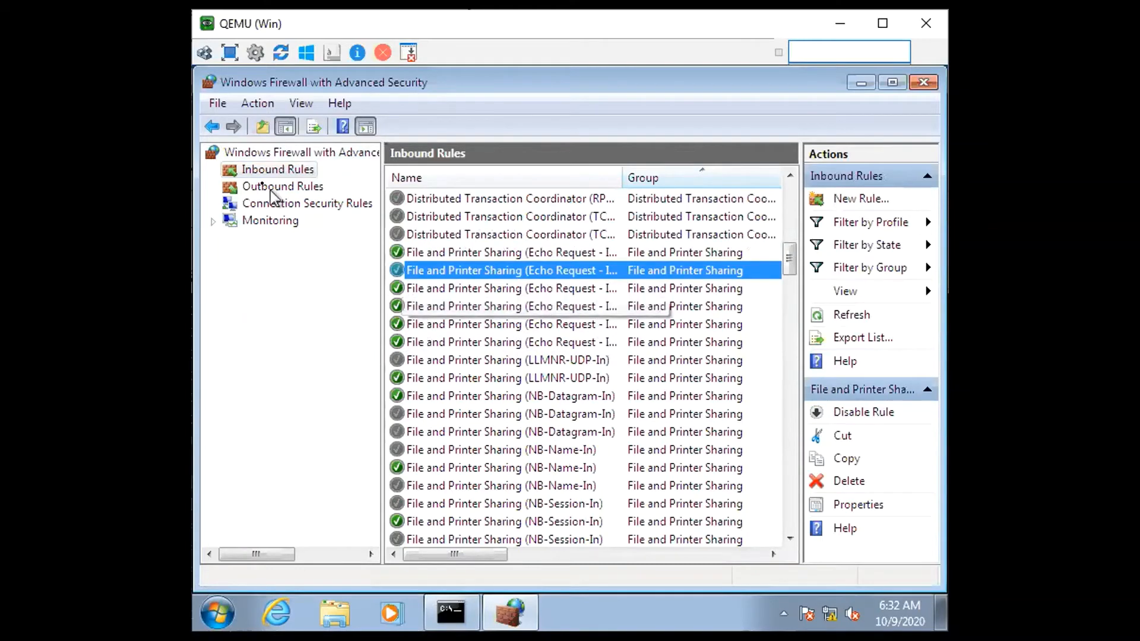
{"action": "double_click", "coordinate": [576, 261]}
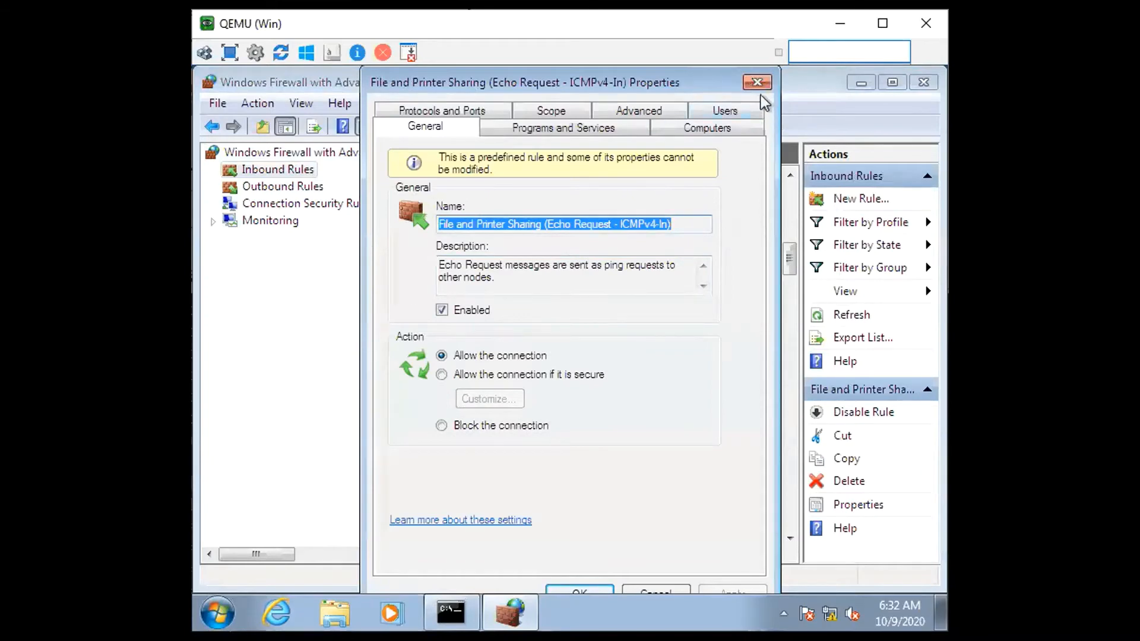
{"action": "left_click", "coordinate": [758, 83]}
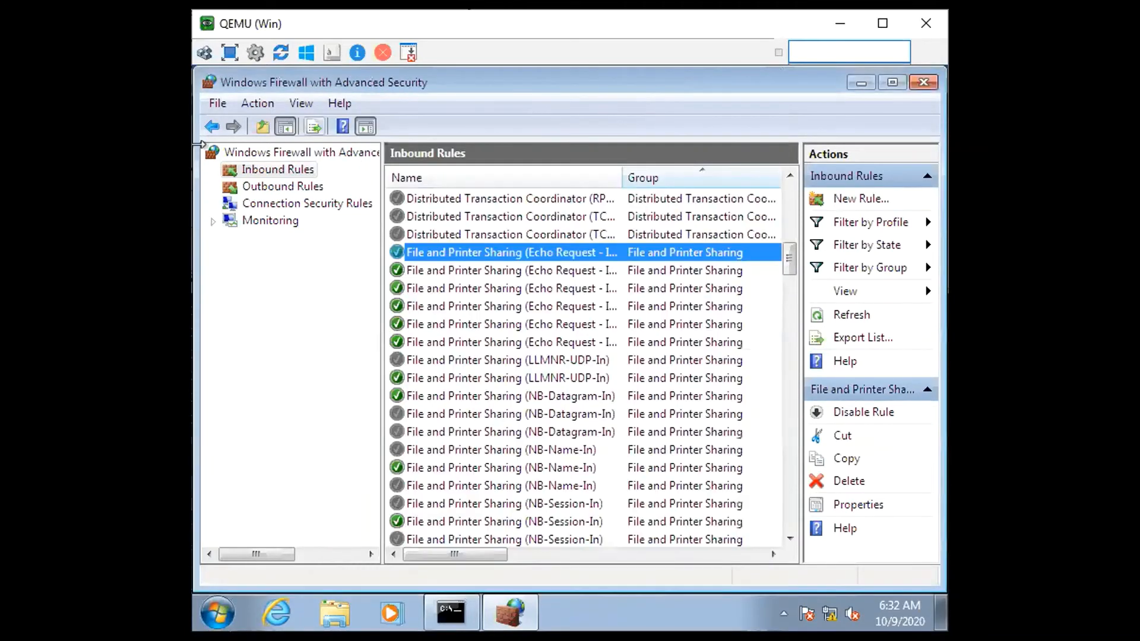
Review the outbound File and Printer Sharing (Echo Request - ICMPv4-Out) rule's properties and close Windows Firewall
{"action": "left_click", "coordinate": [268, 187]}
{"action": "scroll", "coordinate": [534, 342], "scroll_direction": "down", "scroll_amount": 12}
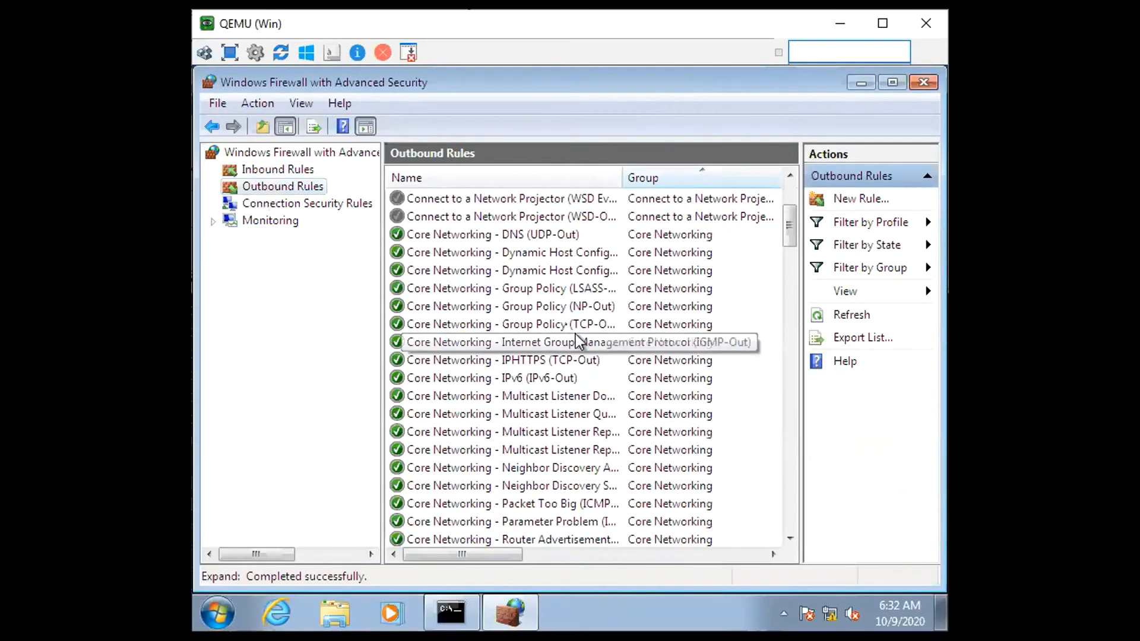
{"action": "scroll", "coordinate": [576, 336], "scroll_direction": "down", "scroll_amount": 4}
{"action": "scroll", "coordinate": [525, 328], "scroll_direction": "up", "scroll_amount": 4}
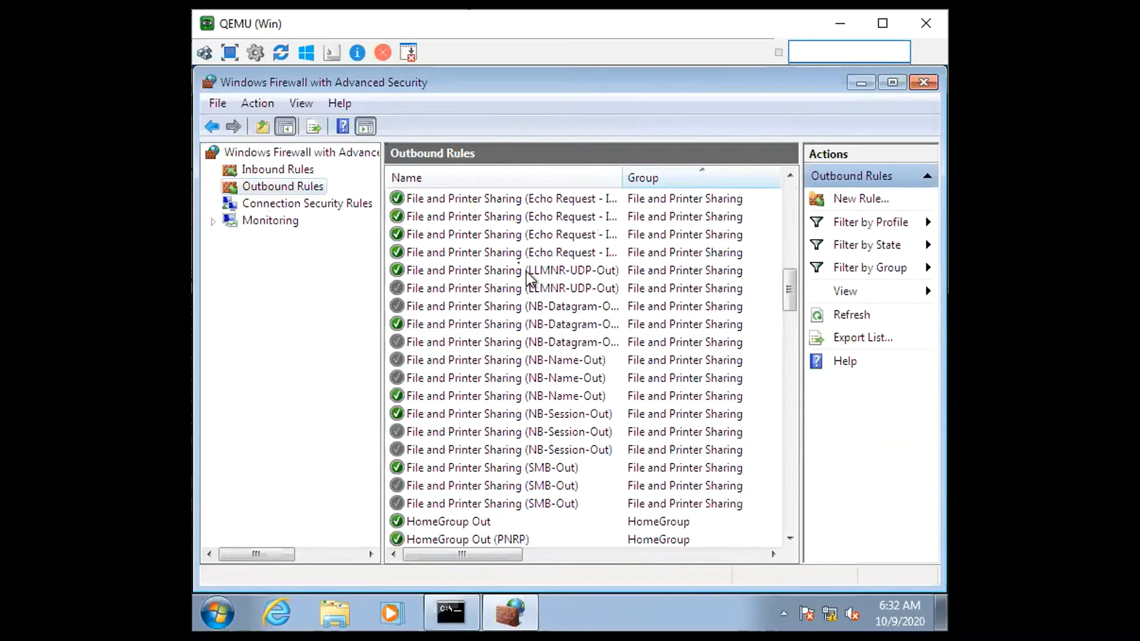
{"action": "scroll", "coordinate": [539, 288], "scroll_direction": "up", "scroll_amount": 2}
{"action": "left_click", "coordinate": [499, 270]}
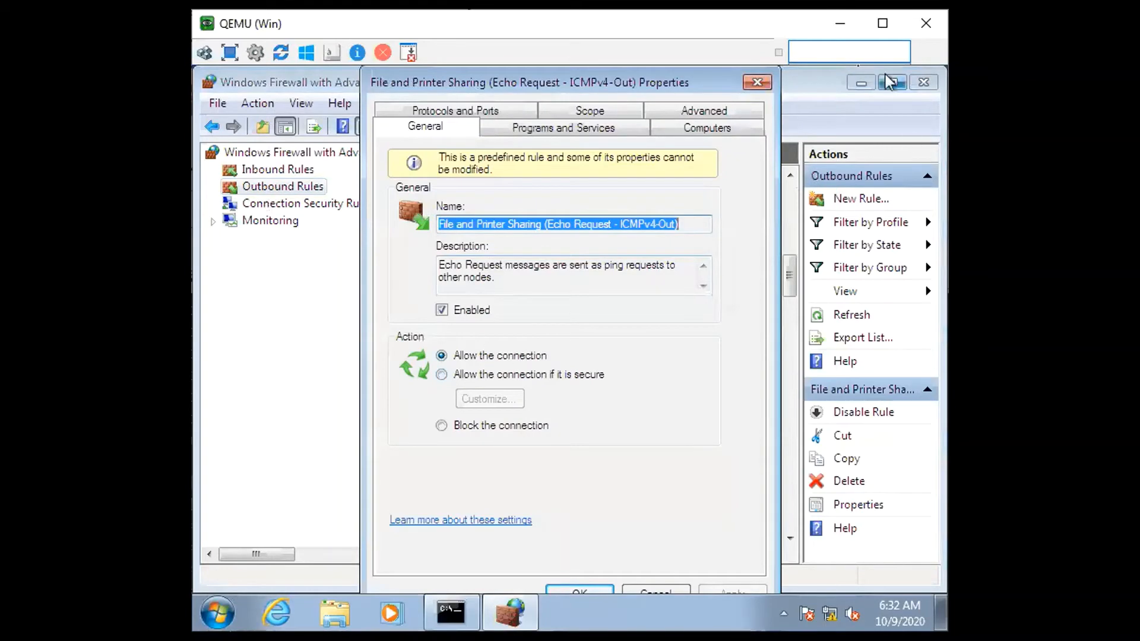
{"action": "left_click", "coordinate": [758, 85]}
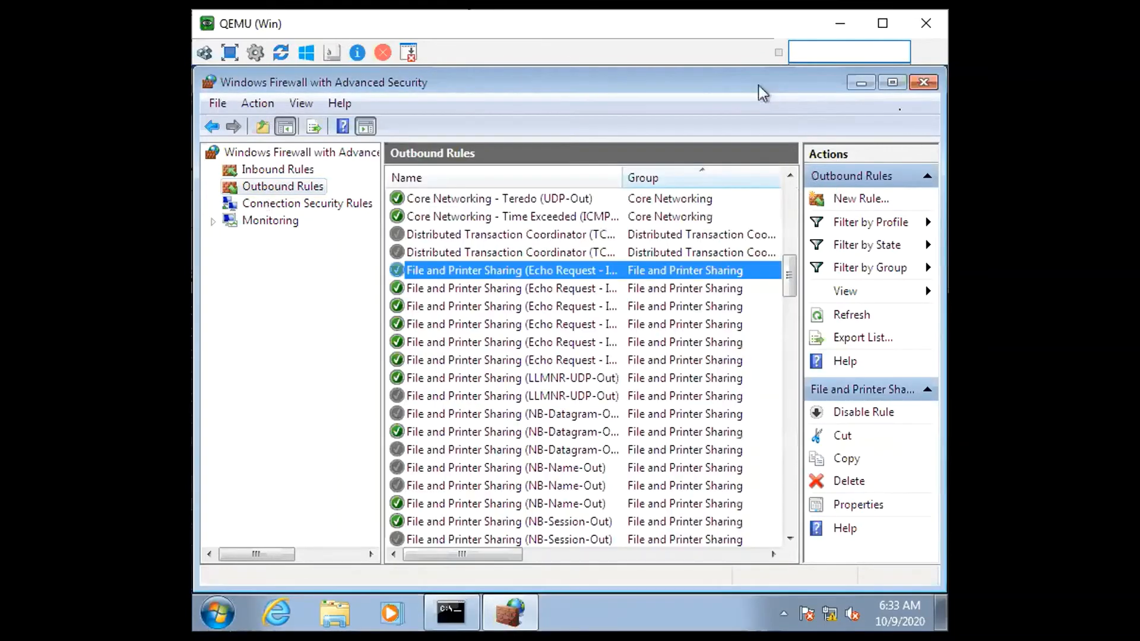
{"action": "left_click", "coordinate": [923, 83]}
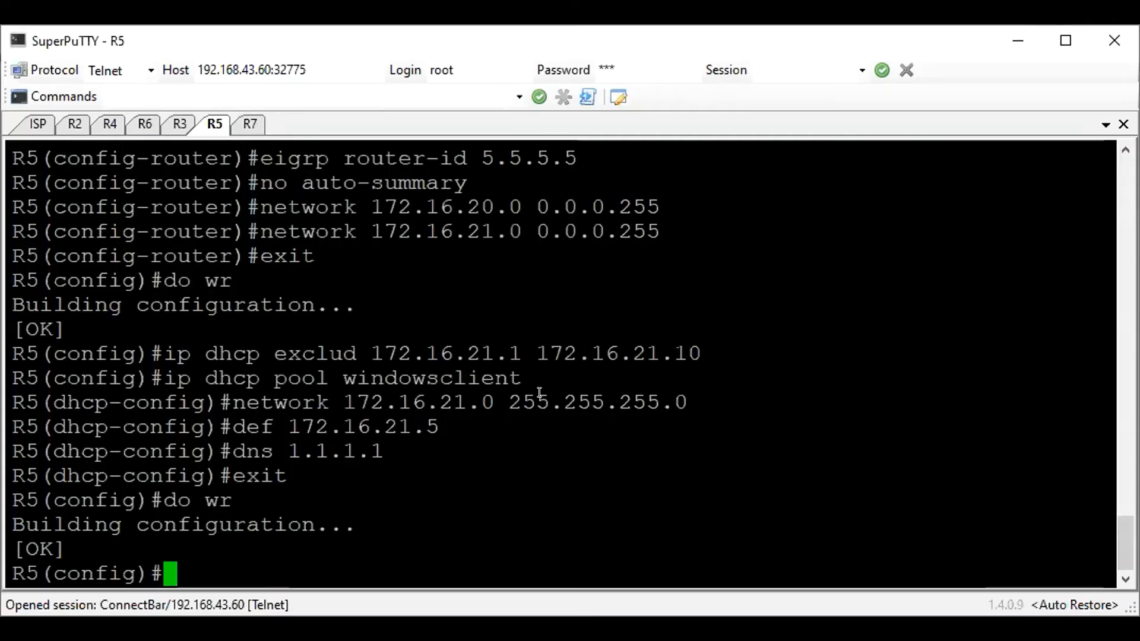
Switch to the R7 console in SuperPuTTY, enter global configuration mode and set the hostname to R7
{"action": "left_click", "coordinate": [250, 125]}
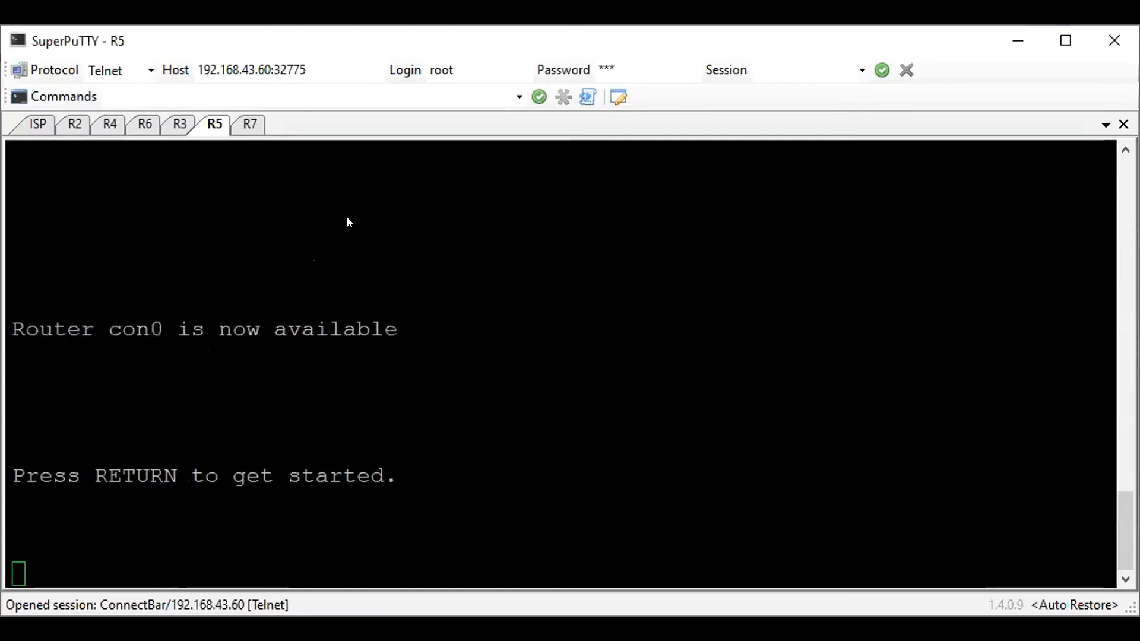
{"action": "key", "text": "Return"}
{"action": "type", "text": "en"}
{"action": "key", "text": "Return"}
{"action": "type", "text": "cof"}
{"action": "key", "text": "BackSpace"}
{"action": "type", "text": "nf t"}
{"action": "key", "text": "Return"}
{"action": "type", "text": "ho R7"}
{"action": "key", "text": "Return"}
Assign 172.16.30.7 255.255.255.0 to R7's interface e0/0 and enable the interface
{"action": "type", "text": "int e0/0"}
{"action": "key", "text": "Return"}
{"action": "type", "text": "ip a"}
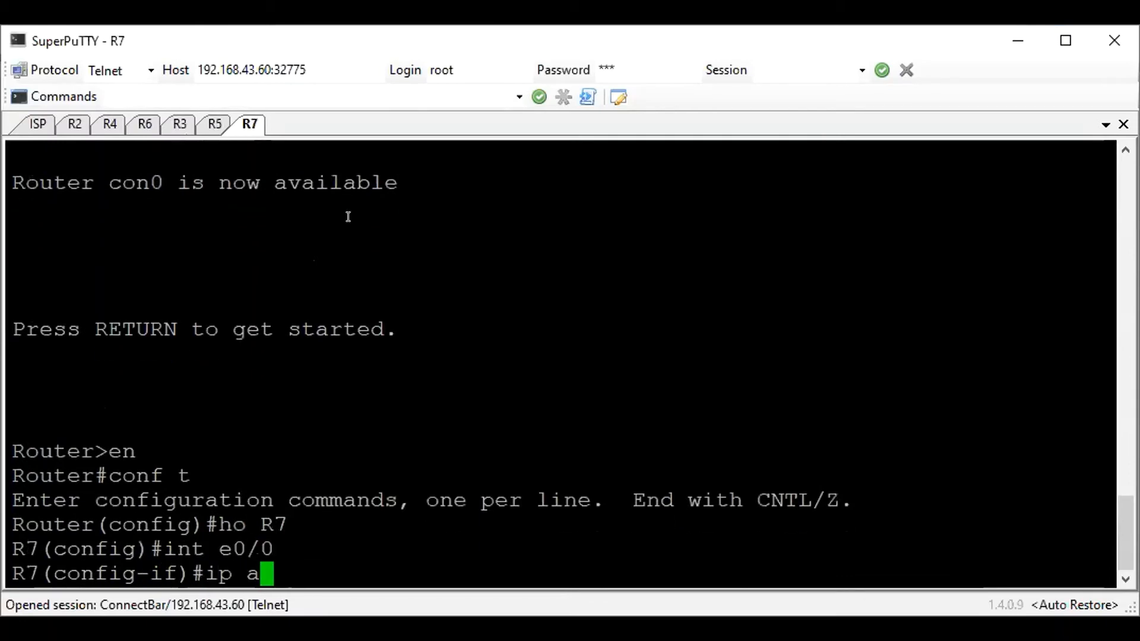
{"action": "type", "text": "dd 172.16."}
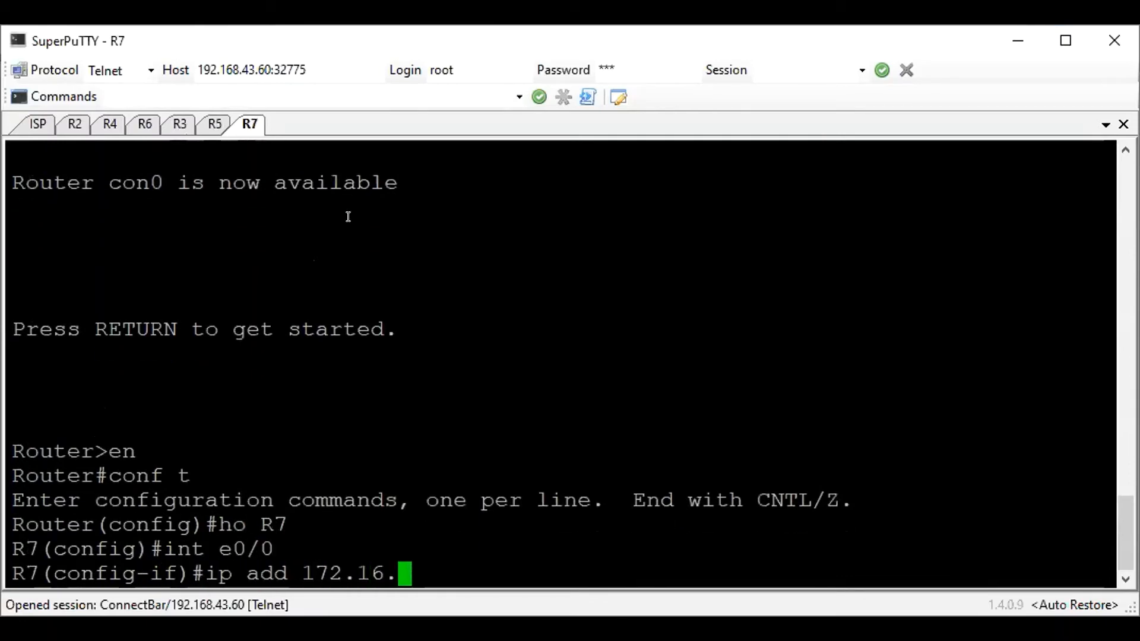
{"action": "type", "text": "30."}
{"action": "type", "text": "7 "}
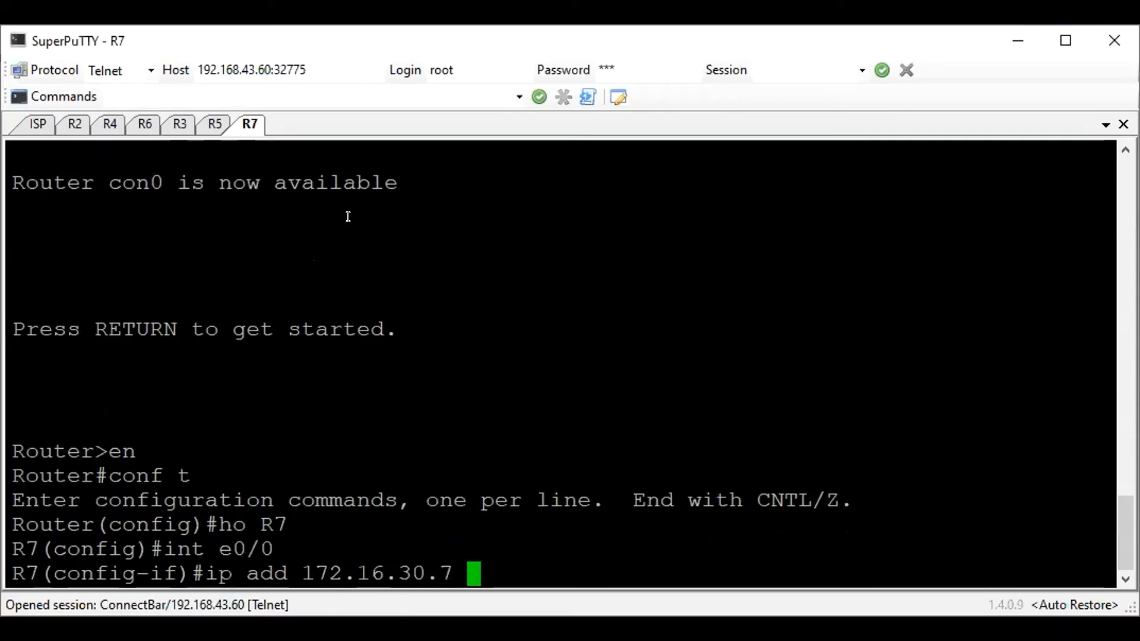
{"action": "type", "text": "255.255.255.0"}
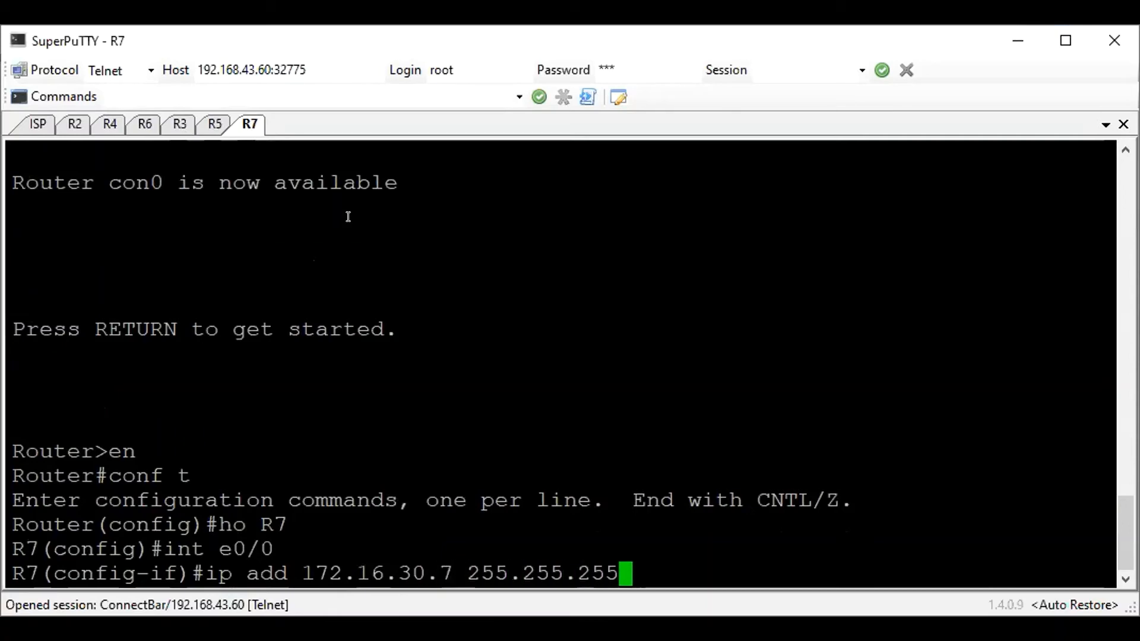
{"action": "key", "text": "Return"}
{"action": "type", "text": "no sh"}
{"action": "key", "text": "Return"}
Assign 172.16.31.7 255.255.255.0 to R7's interface e0/1 and enable the interface
{"action": "type", "text": "int e0/1"}
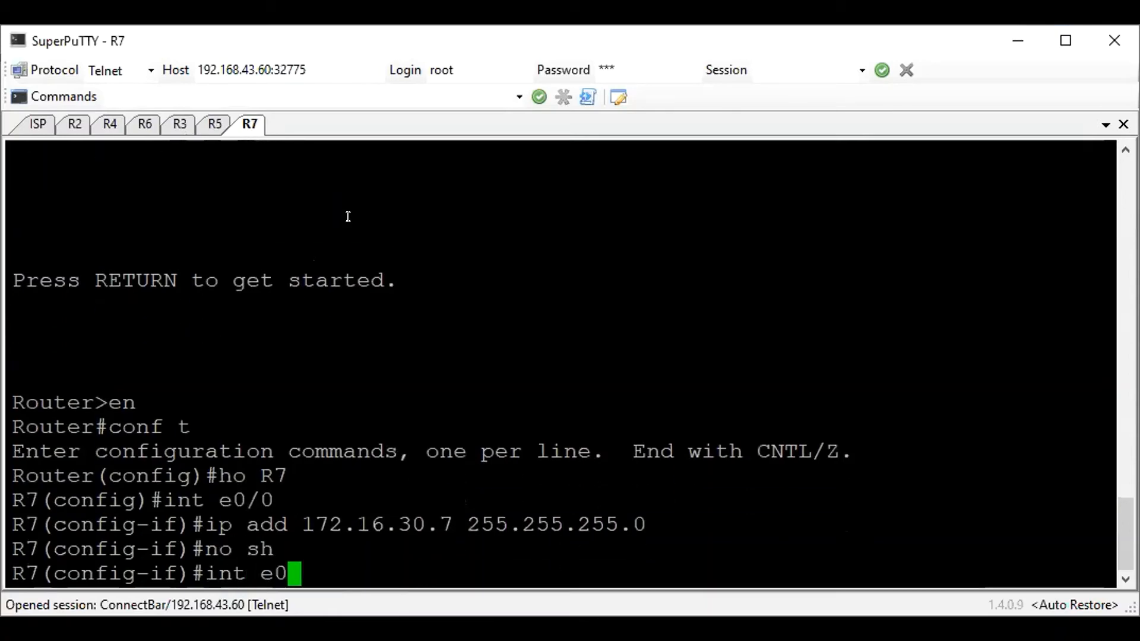
{"action": "key", "text": "Return"}
{"action": "type", "text": "ip add 172"}
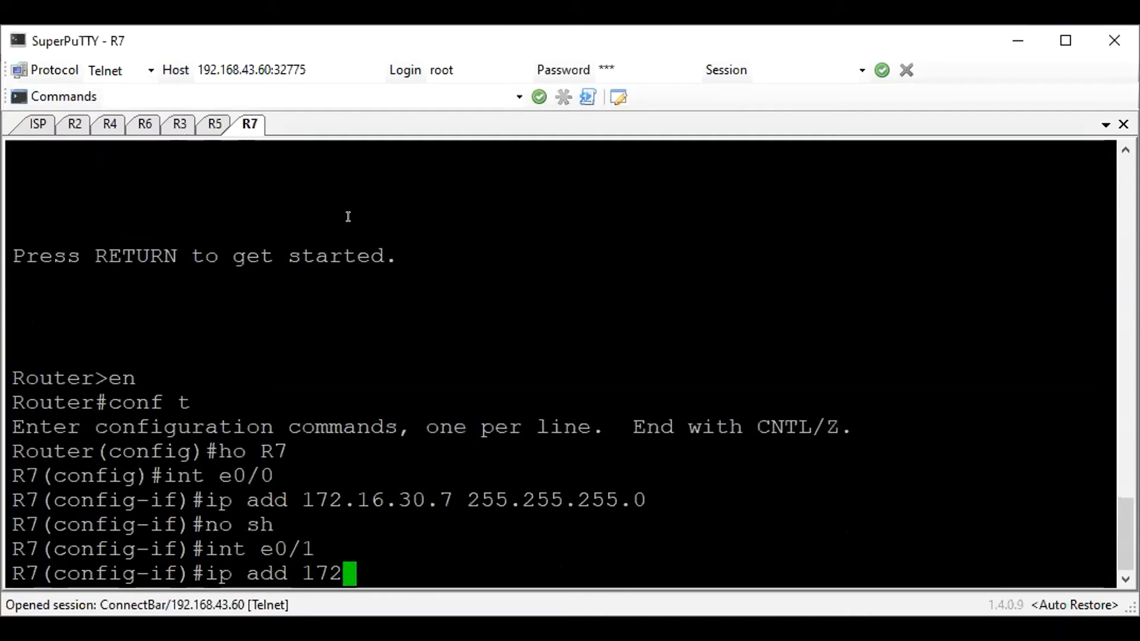
{"action": "type", "text": ".16.31.7 2255"}
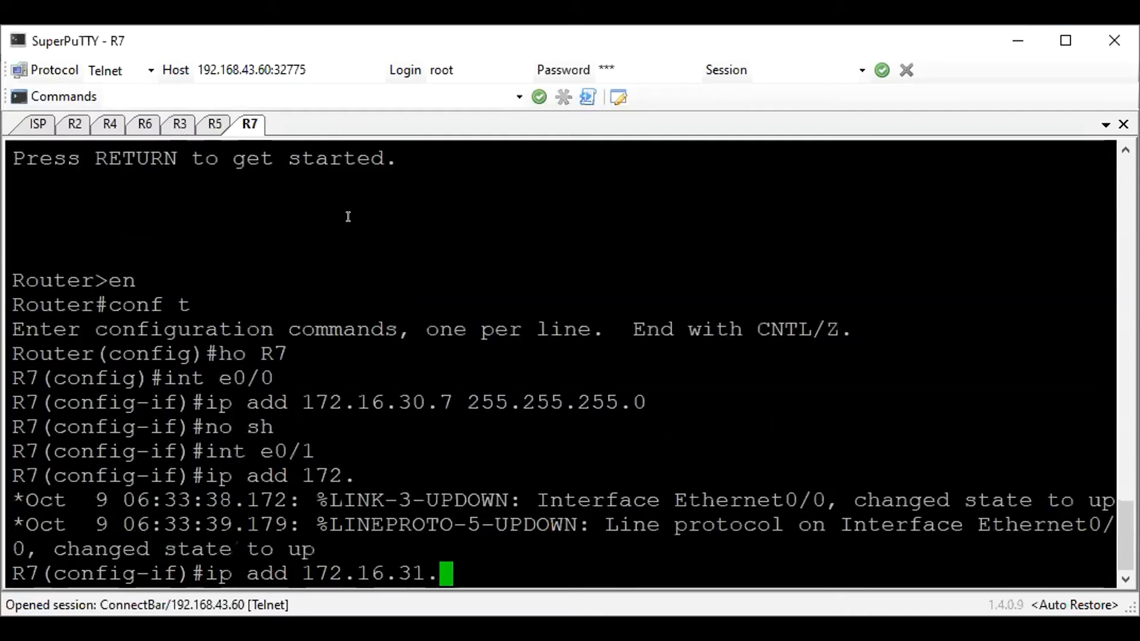
{"action": "key", "text": "BackSpace"}
{"action": "key", "text": "BackSpace"}
{"action": "key", "text": "BackSpace"}
{"action": "type", "text": "55.255.255.0"}
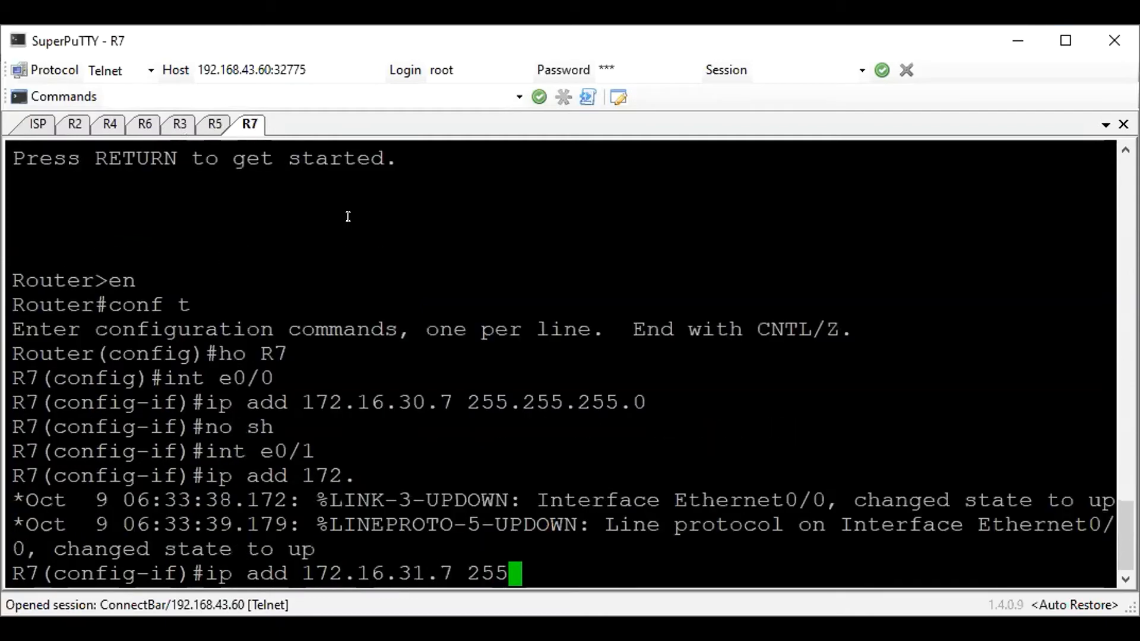
{"action": "key", "text": "Return"}
{"action": "type", "text": "no sh"}
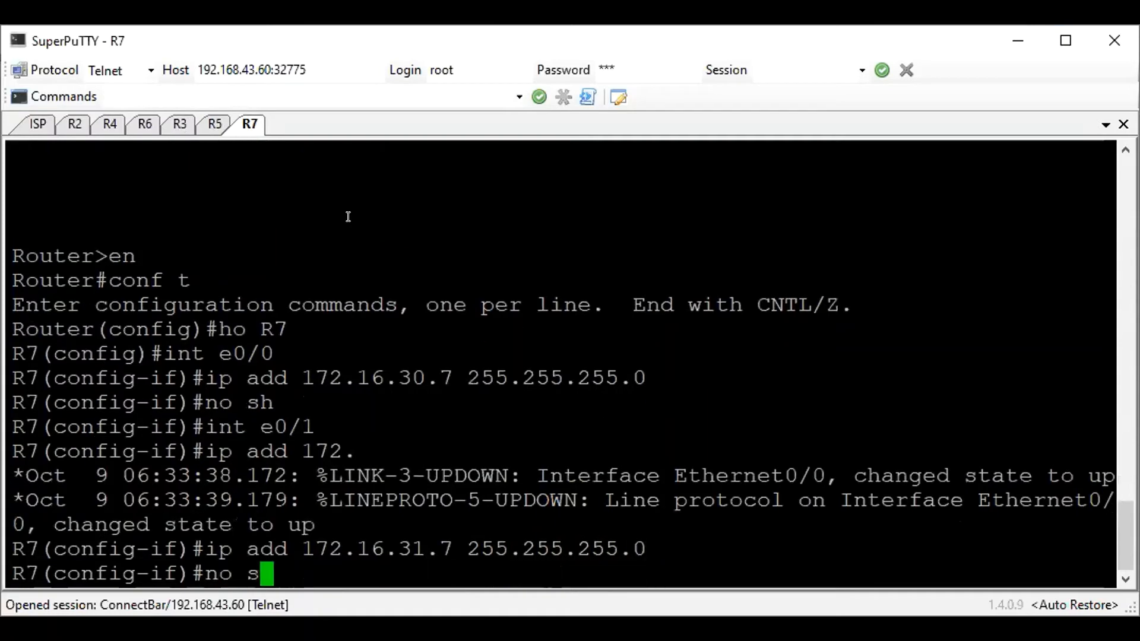
{"action": "key", "text": "Return"}
Leave interface configuration and exclude addresses 172.16.31.1 to 172.16.31.10 from DHCP on R7
{"action": "type", "text": "exi"}
{"action": "key", "text": "Return"}
{"action": "type", "text": "ip dhcp "}
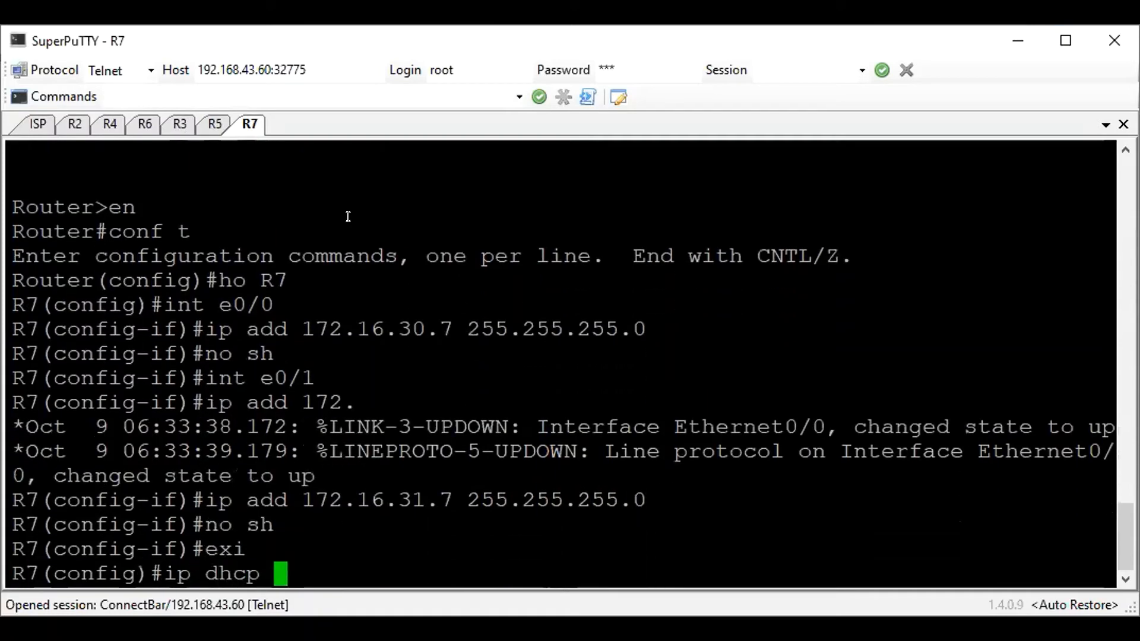
{"action": "type", "text": "excl 172"}
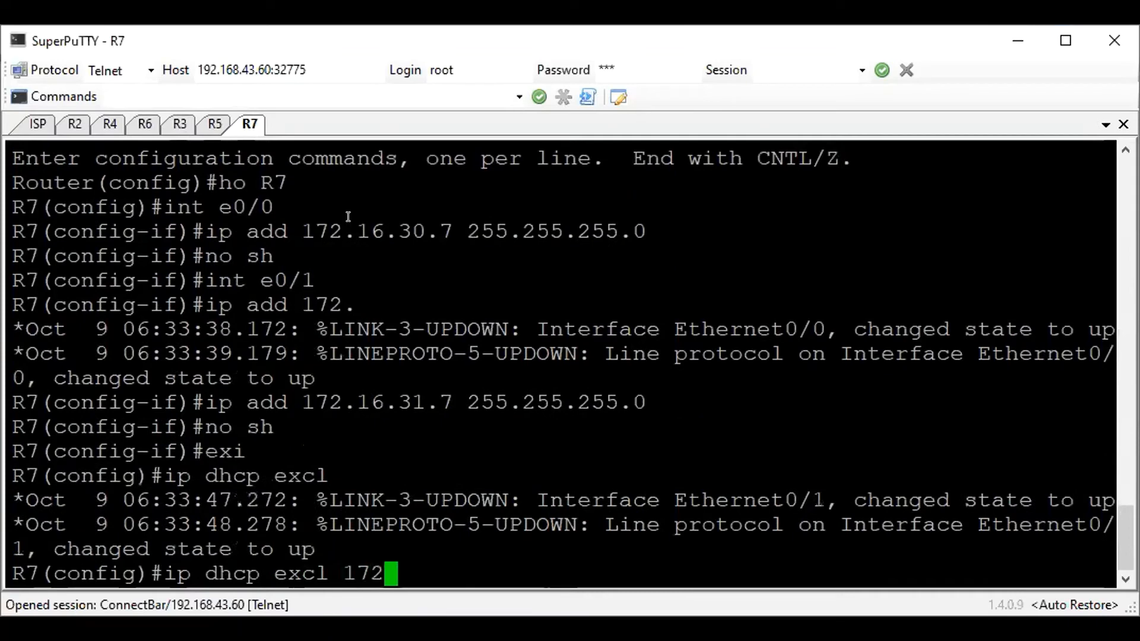
{"action": "type", "text": ".16.31"}
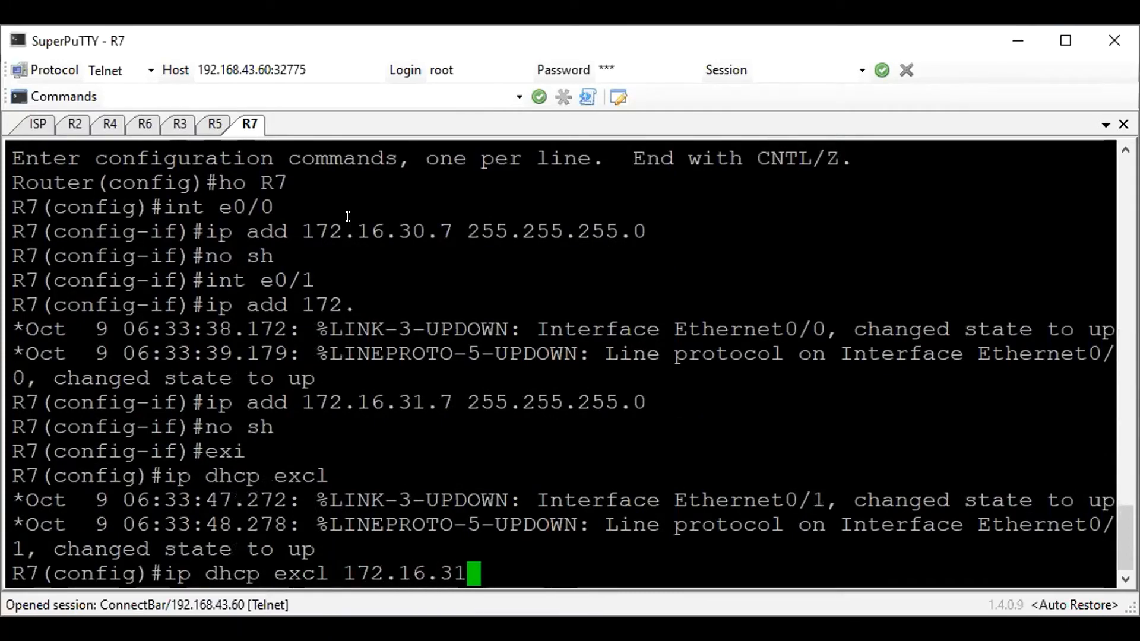
{"action": "type", "text": ".1 172."}
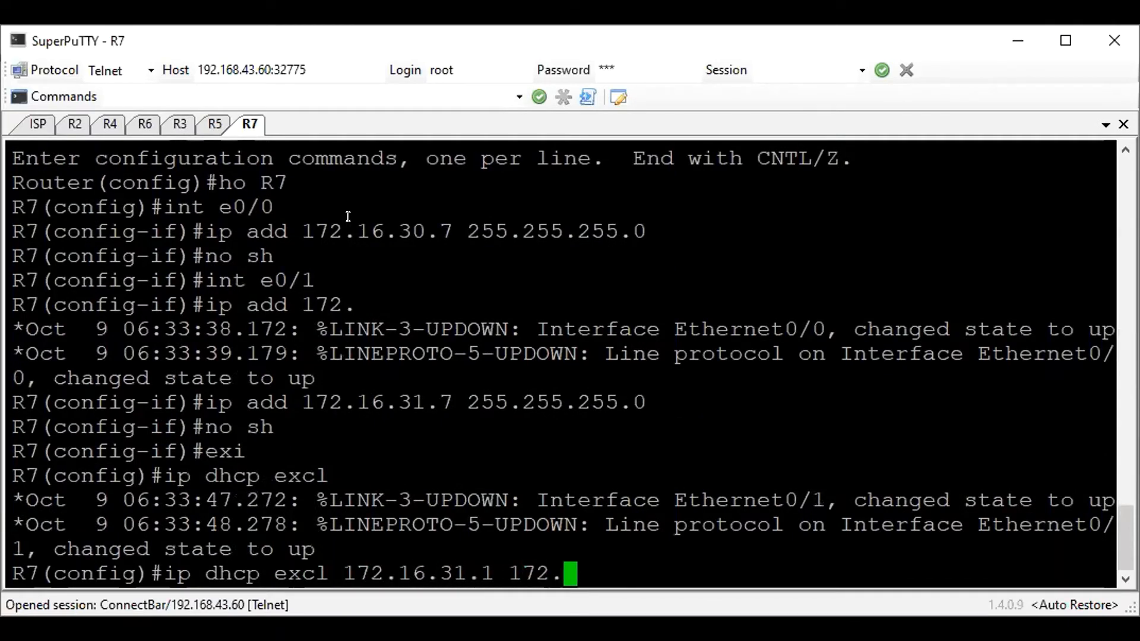
{"action": "type", "text": "16.31.10"}
{"action": "key", "text": "Return"}
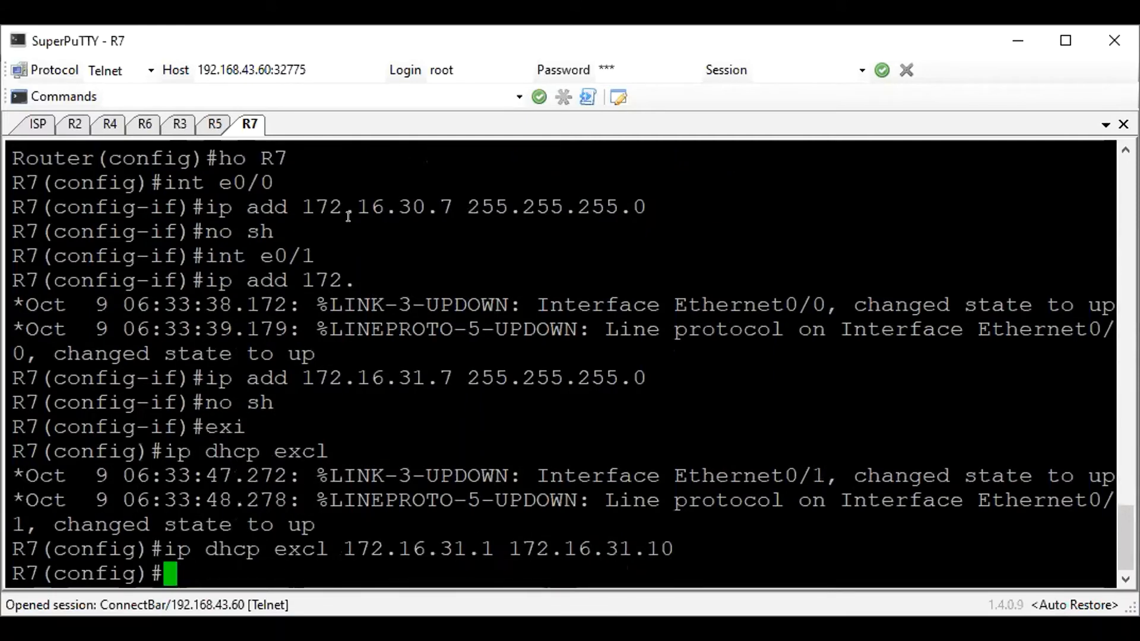
Create the DHCP pool linuxclients on R7 with network 172.16.31.0 255.255.255.0
{"action": "type", "text": "ip dhcp"}
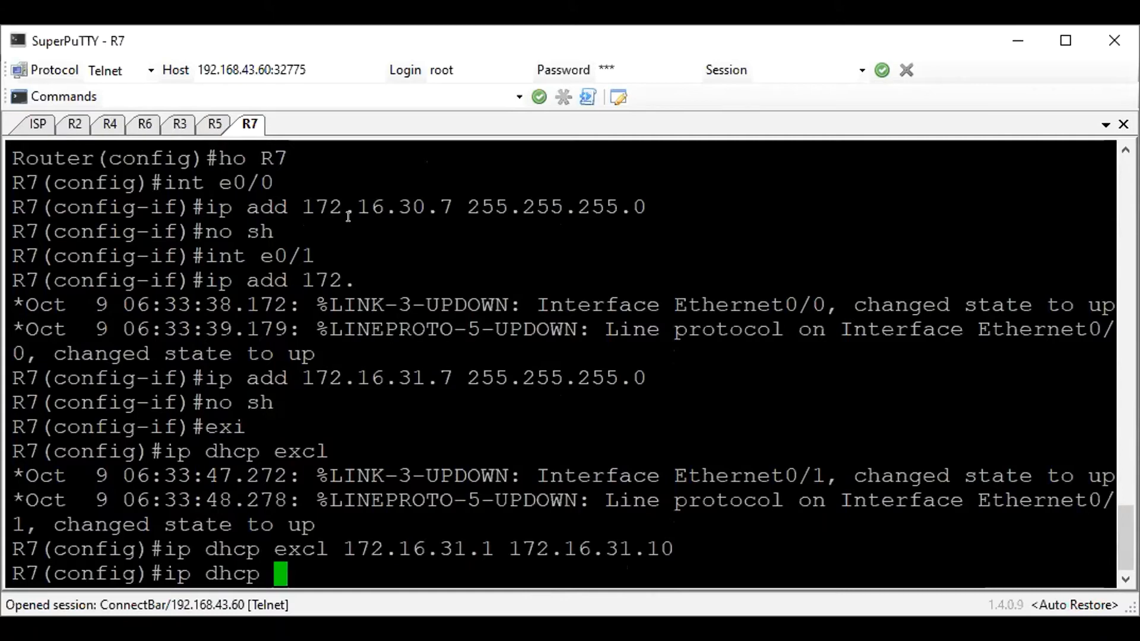
{"action": "type", "text": "pool"}
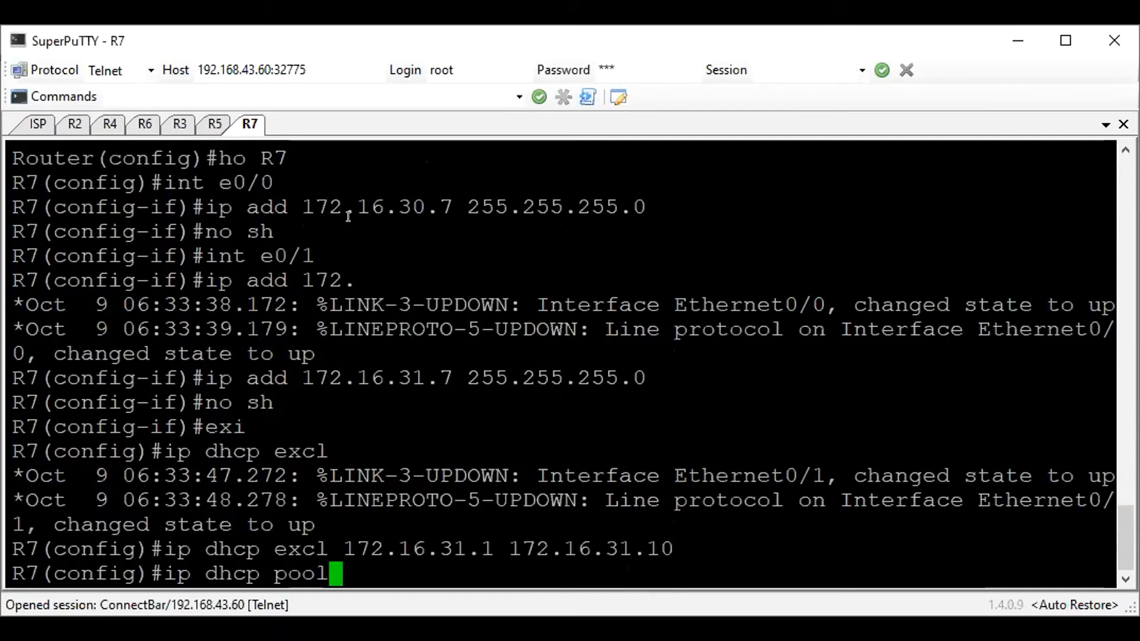
{"action": "type", "text": " linuxclients"}
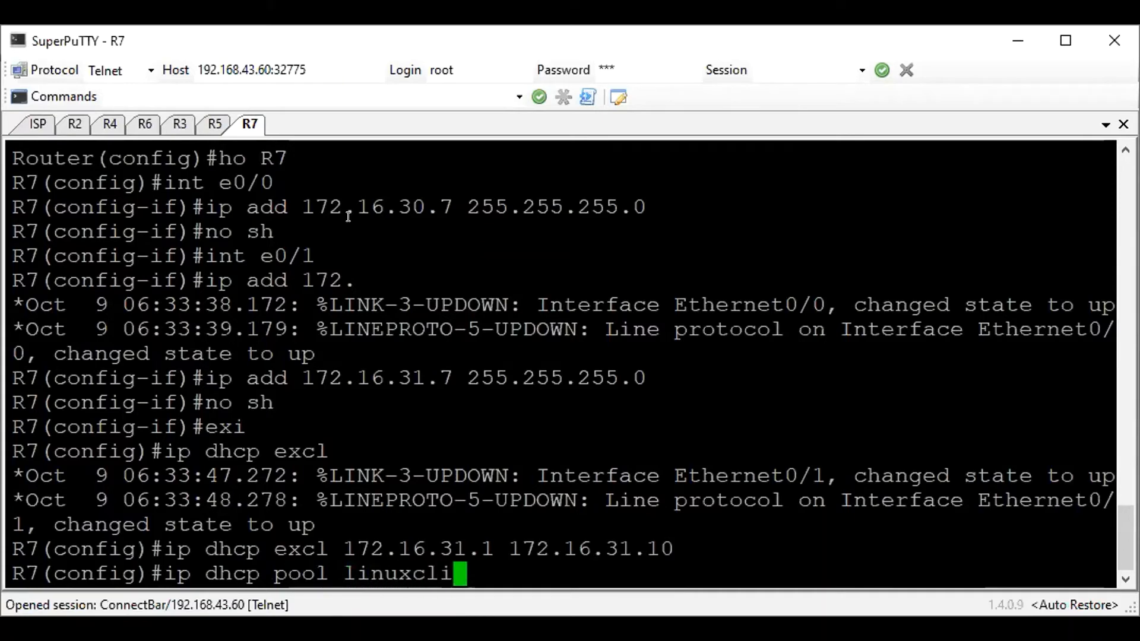
{"action": "key", "text": "Return"}
{"action": "type", "text": "network"}
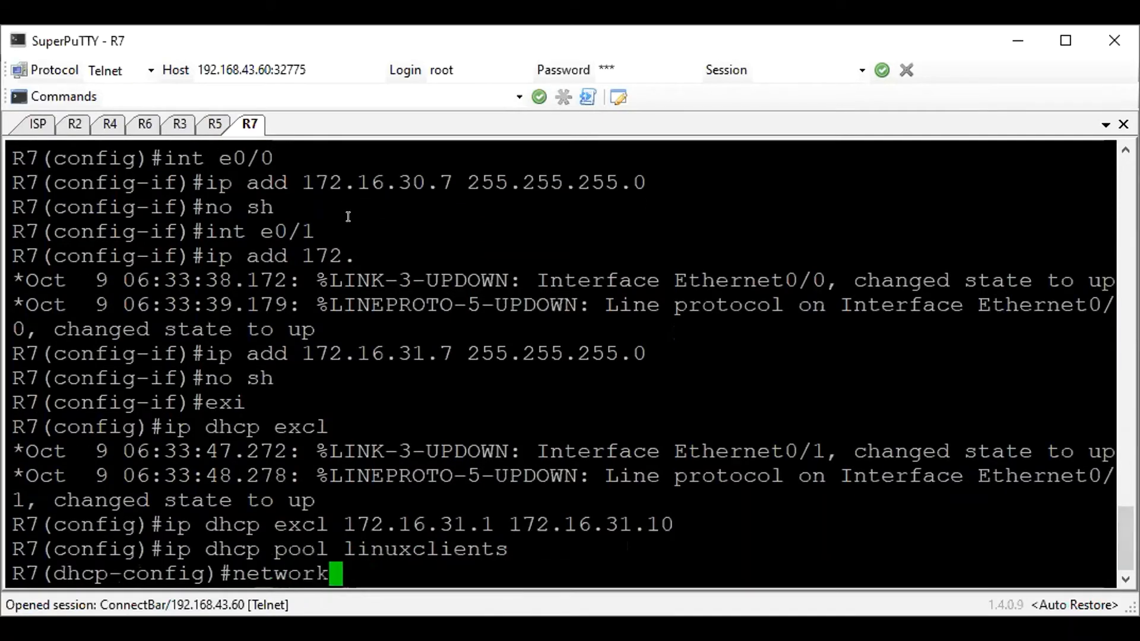
{"action": "type", "text": " 172.16."}
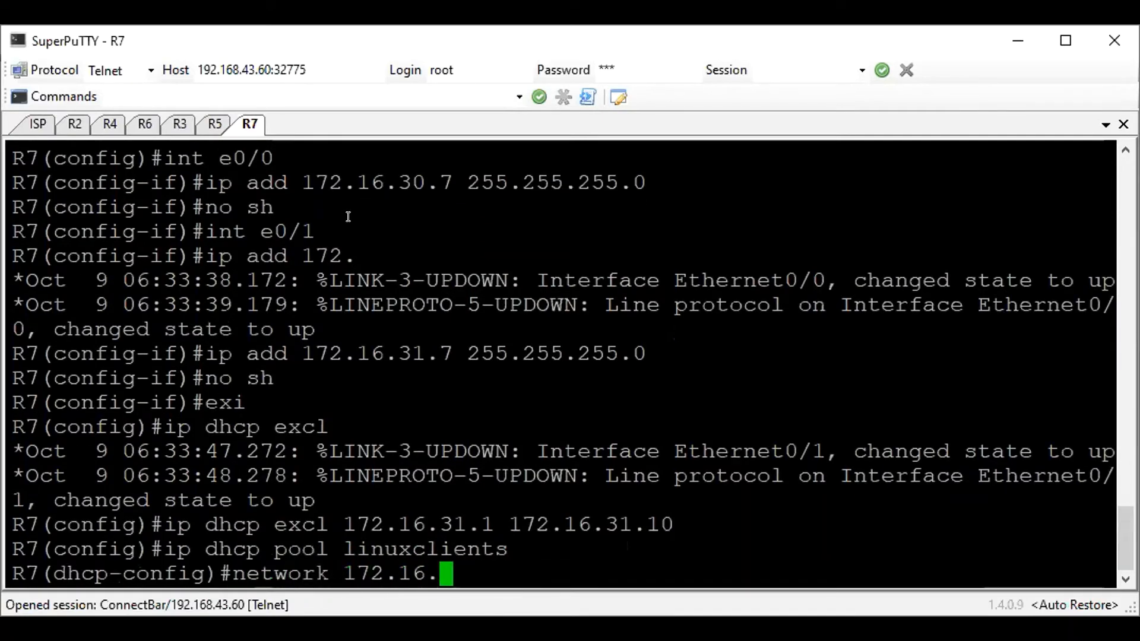
{"action": "type", "text": "31.0 255.25"}
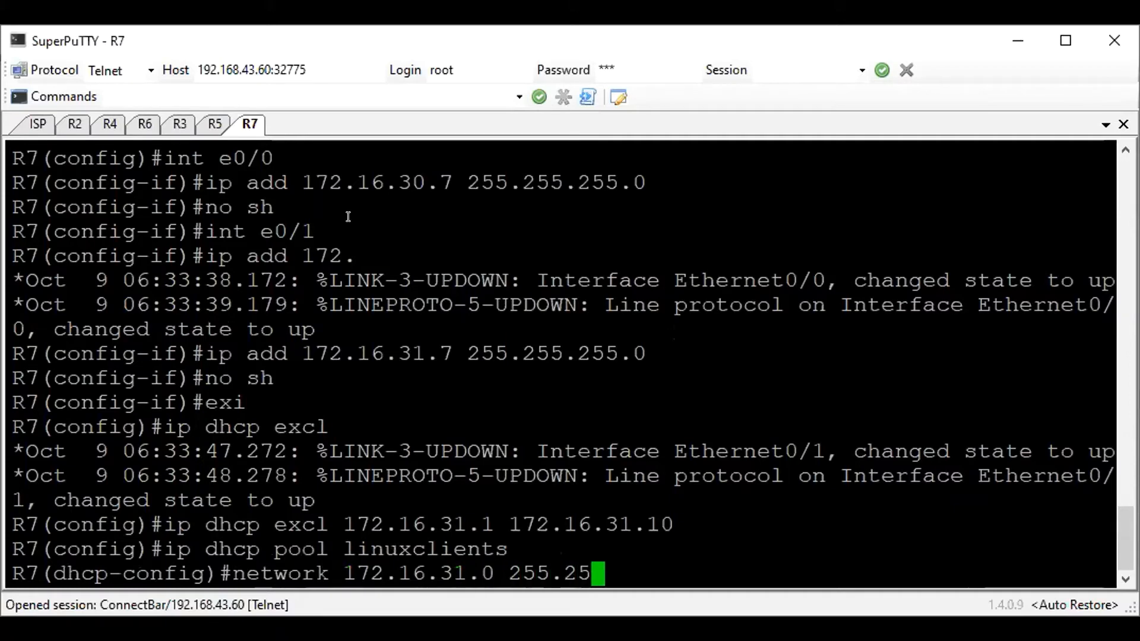
{"action": "type", "text": "5.255.0"}
{"action": "key", "text": "Return"}
Set the linuxclients pool's default router to 172.16.31.7 and DNS server to 1.1.1.1, and exit DHCP configuration
{"action": "type", "text": "def "}
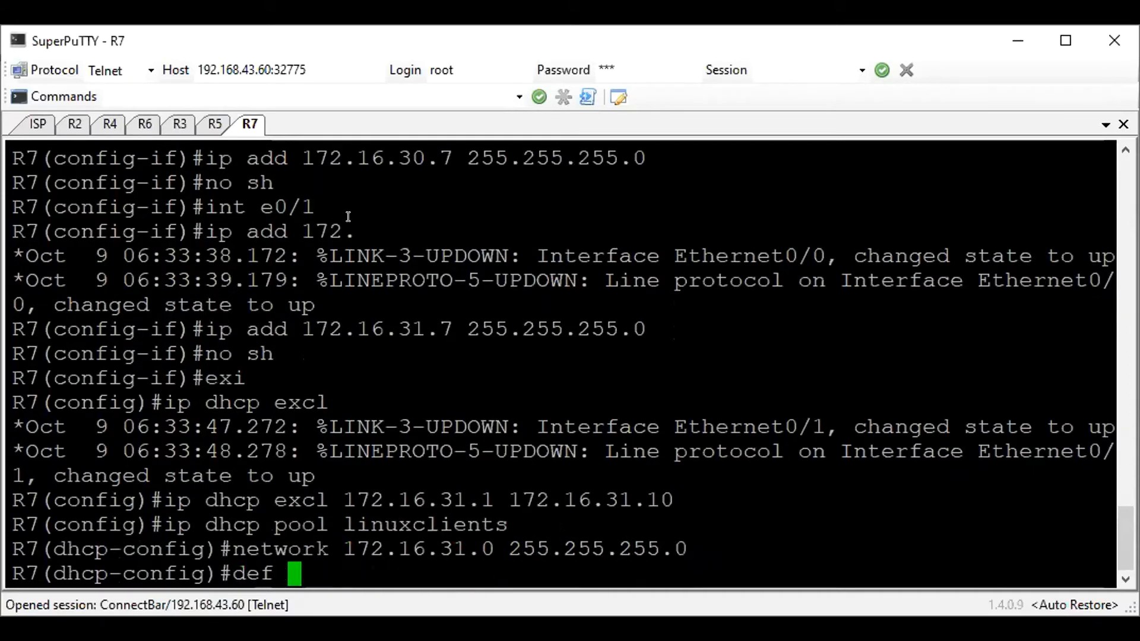
{"action": "type", "text": "172.16.31."}
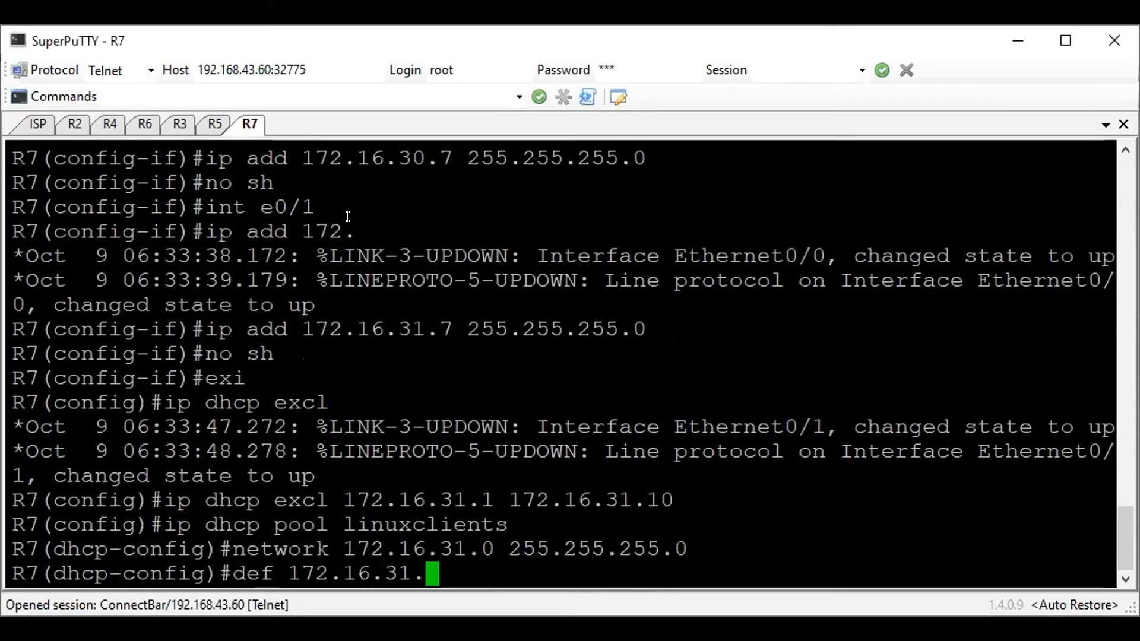
{"action": "type", "text": "7"}
{"action": "key", "text": "Return"}
{"action": "type", "text": "dns 1.1.1.1"}
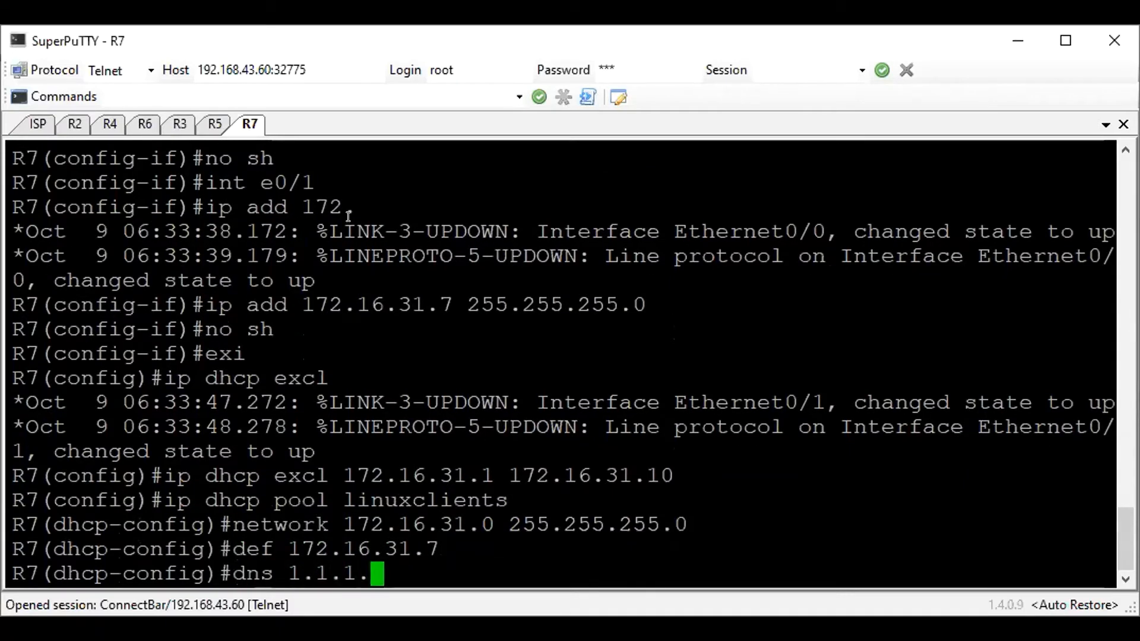
{"action": "key", "text": "Return"}
{"action": "type", "text": "do wr"}
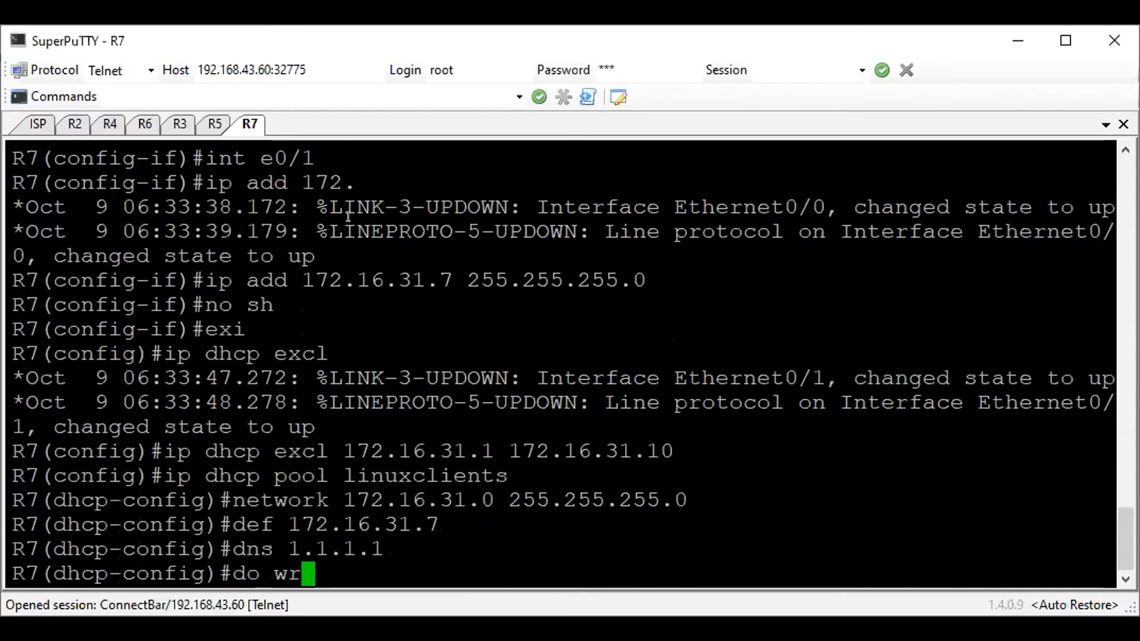
{"action": "key", "text": "BackSpace"}
{"action": "key", "text": "BackSpace"}
{"action": "key", "text": "BackSpace"}
{"action": "key", "text": "BackSpace"}
{"action": "key", "text": "BackSpace"}
{"action": "type", "text": "exi"}
{"action": "key", "text": "Return"}
Enter EIGRP 100 configuration on R7 and set the EIGRP router ID to 7.7.7.7
{"action": "type", "text": "rou"}
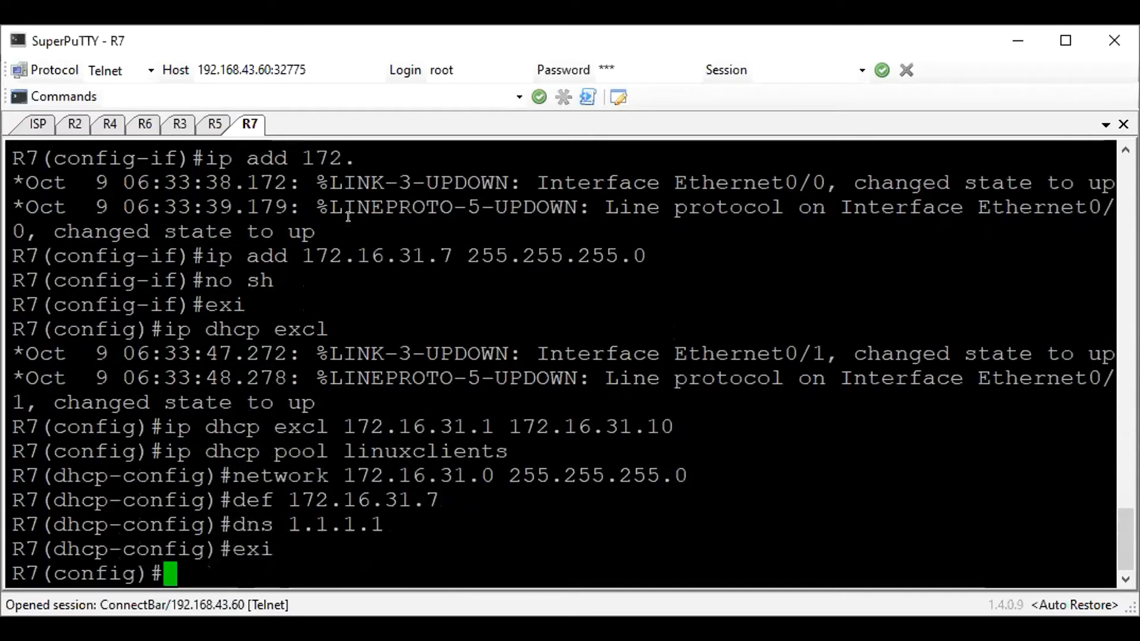
{"action": "type", "text": "tre"}
{"action": "key", "text": "BackSpace"}
{"action": "key", "text": "BackSpace"}
{"action": "type", "text": "er "}
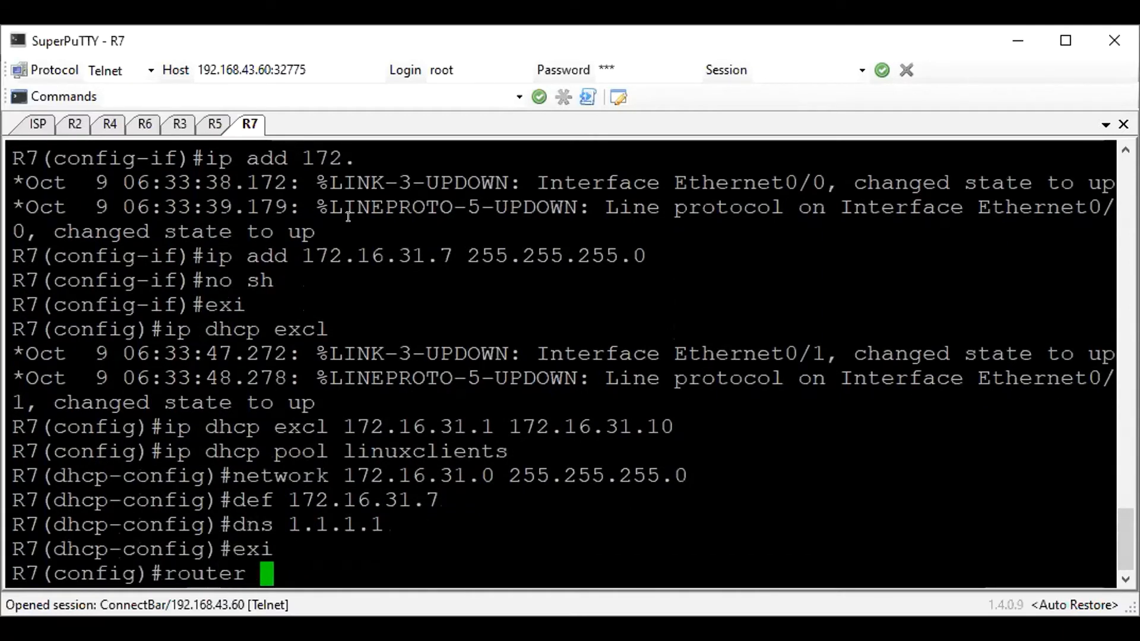
{"action": "type", "text": "eigrp 100"}
{"action": "key", "text": "Return"}
{"action": "type", "text": "eigrp"}
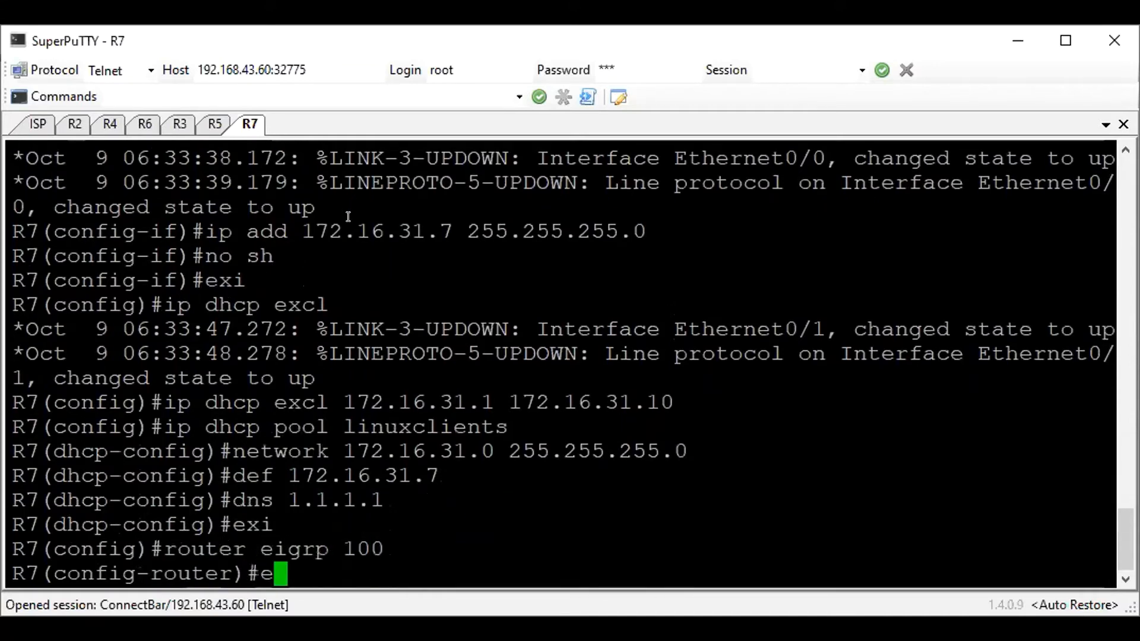
{"action": "type", "text": " router-id "}
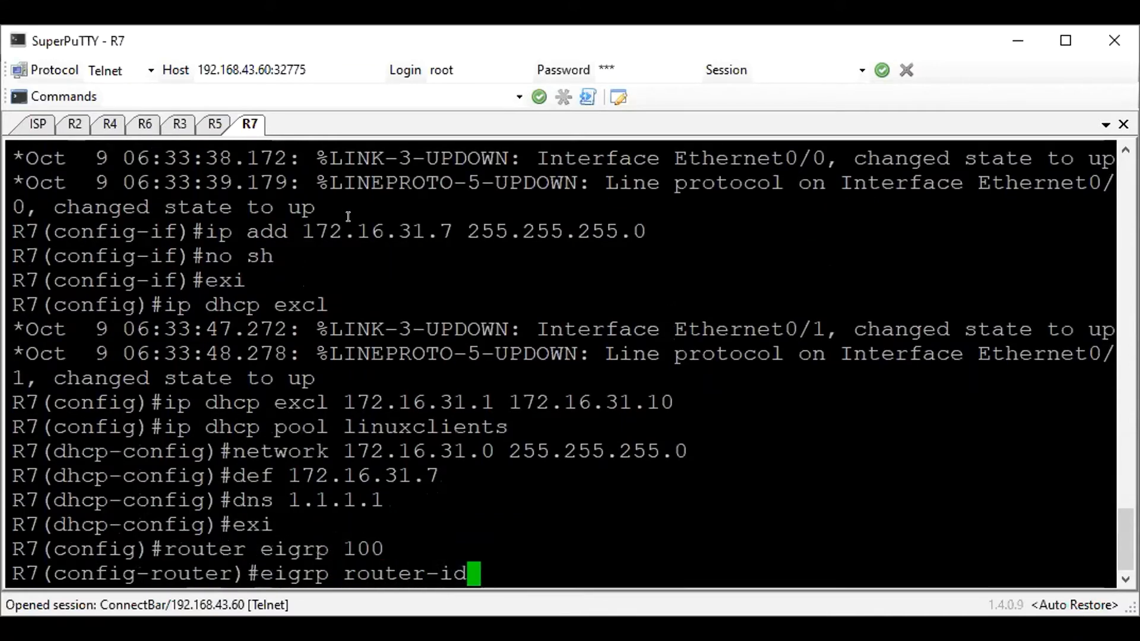
{"action": "type", "text": "7.7.7"}
{"action": "key", "text": "Return"}
Disable automatic summarization for EIGRP 100 on R7
{"action": "type", "text": "net"}
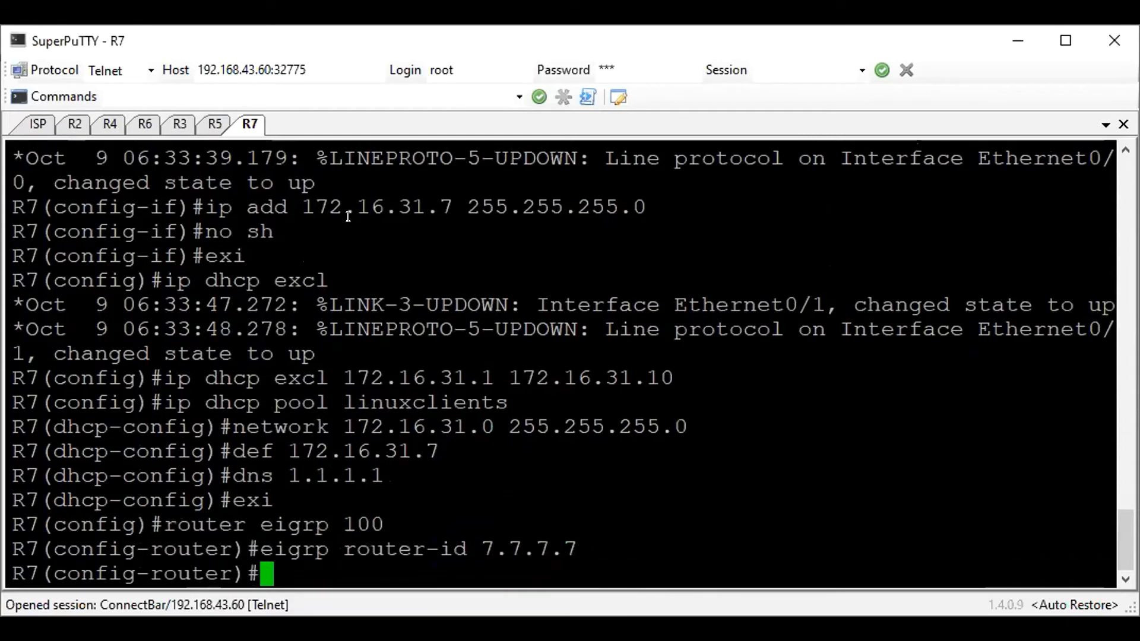
{"action": "type", "text": "work"}
{"action": "key", "text": "BackSpace"}
{"action": "key", "text": "BackSpace"}
{"action": "key", "text": "BackSpace"}
{"action": "key", "text": "BackSpace"}
{"action": "key", "text": "BackSpace"}
{"action": "key", "text": "BackSpace"}
{"action": "type", "text": "o summary"}
{"action": "key", "text": "BackSpace"}
{"action": "key", "text": "BackSpace"}
{"action": "key", "text": "BackSpace"}
{"action": "key", "text": "BackSpace"}
{"action": "key", "text": "BackSpace"}
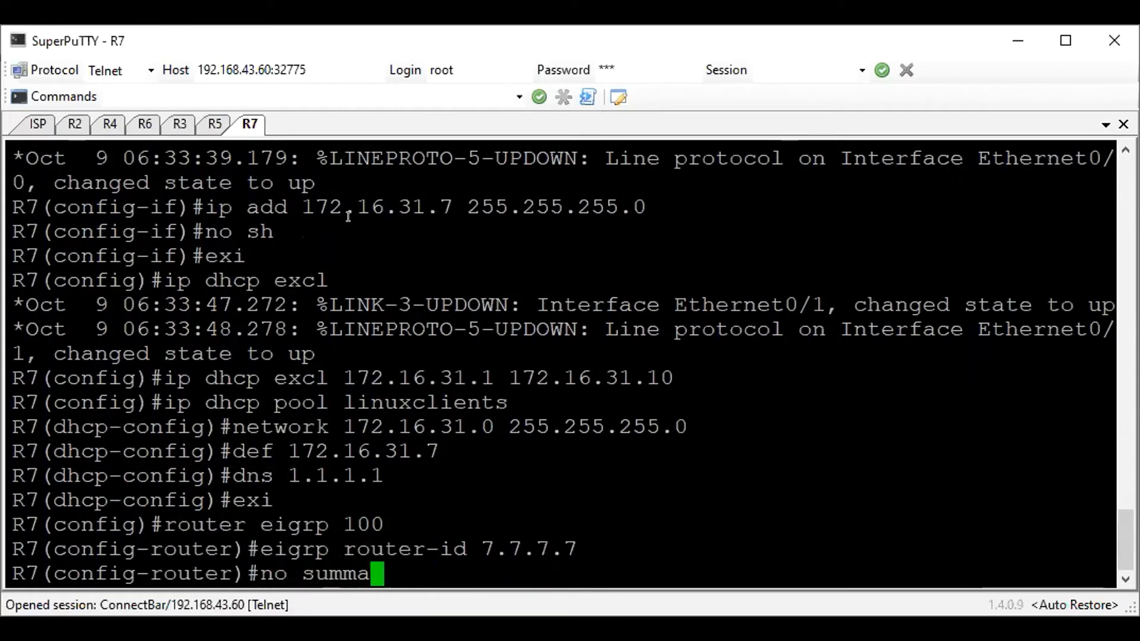
{"action": "key", "text": "BackSpace"}
{"action": "type", "text": "auto-summary"}
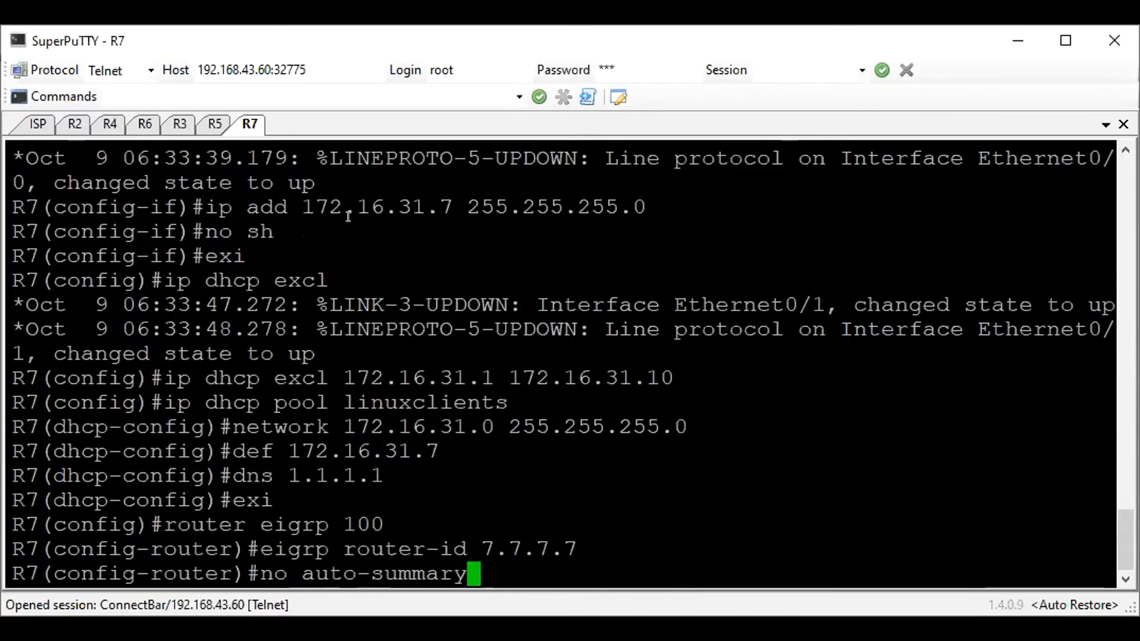
{"action": "key", "text": "Return"}
Add network 172.16.30.0 with wildcard 0.0.0.255 to EIGRP 100 on R7
{"action": "type", "text": "network "}
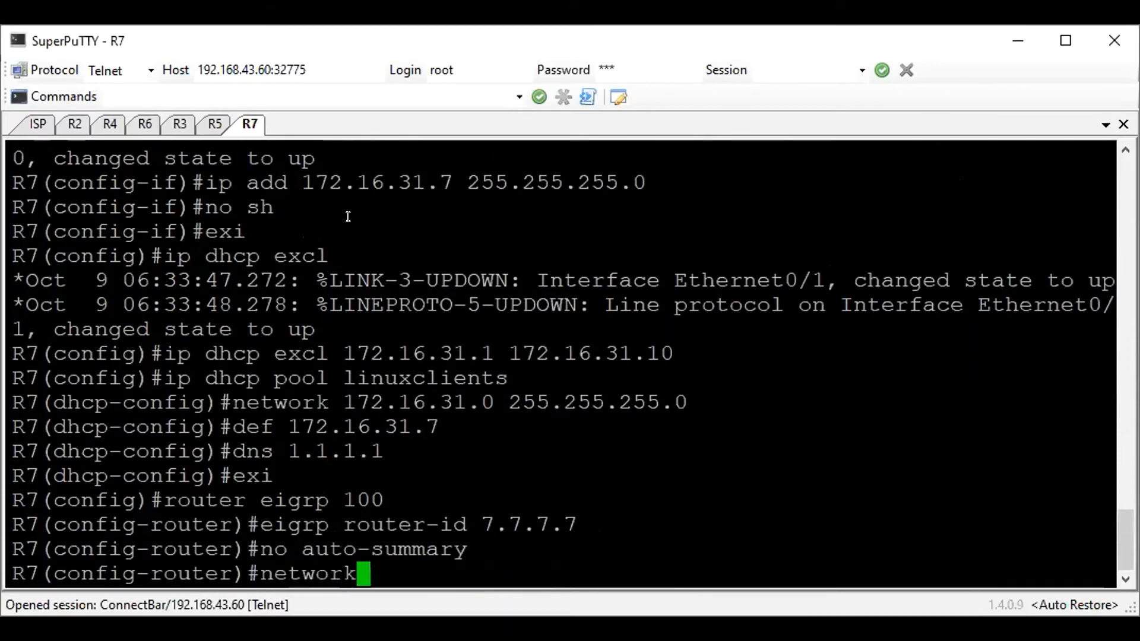
{"action": "type", "text": "172.163"}
{"action": "key", "text": "BackSpace"}
{"action": "type", "text": ".30.0 "}
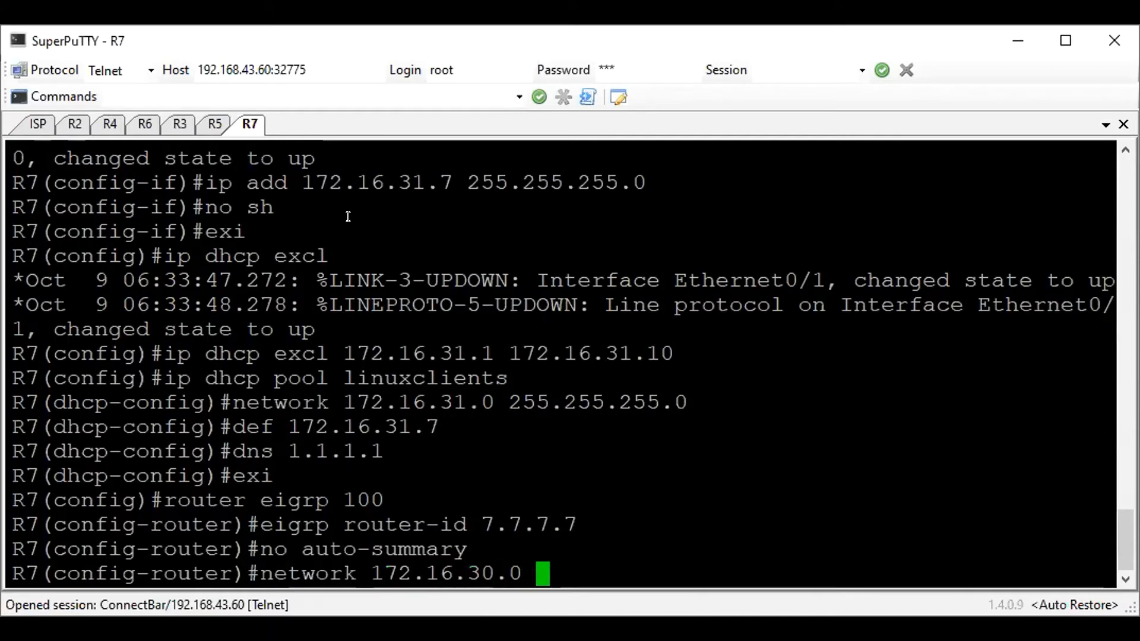
{"action": "type", "text": "0.0.0.255"}
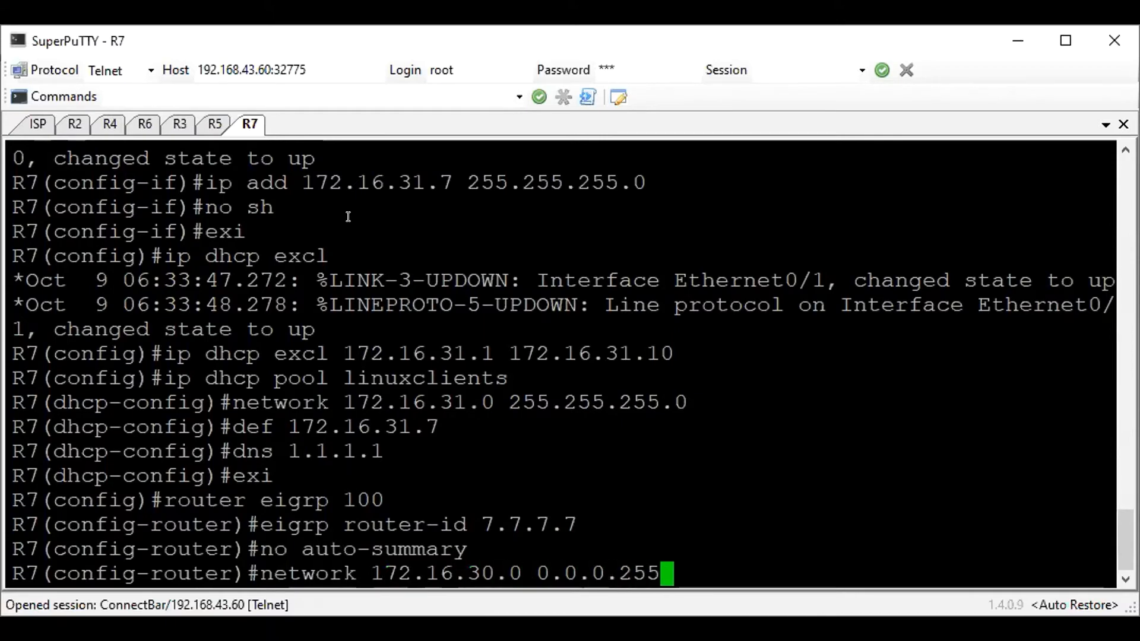
{"action": "key", "text": "Return"}
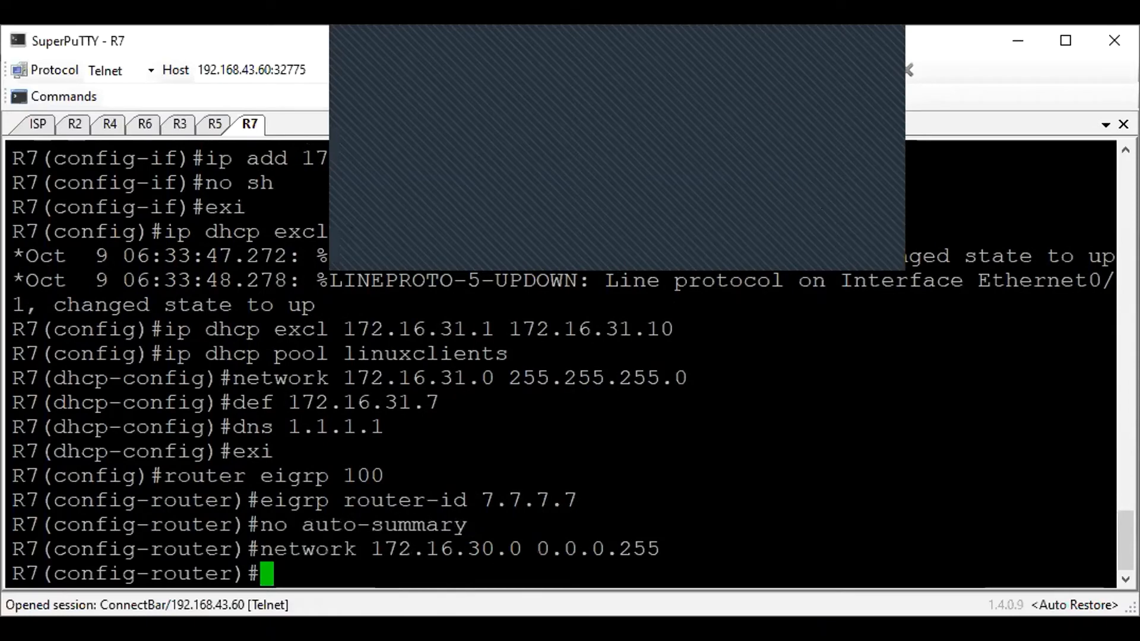
Add network 172.16.31.0 with wildcard 0.0.0.255 to R7's EIGRP 100 and save the configuration
{"action": "key", "text": "alt+Tab"}
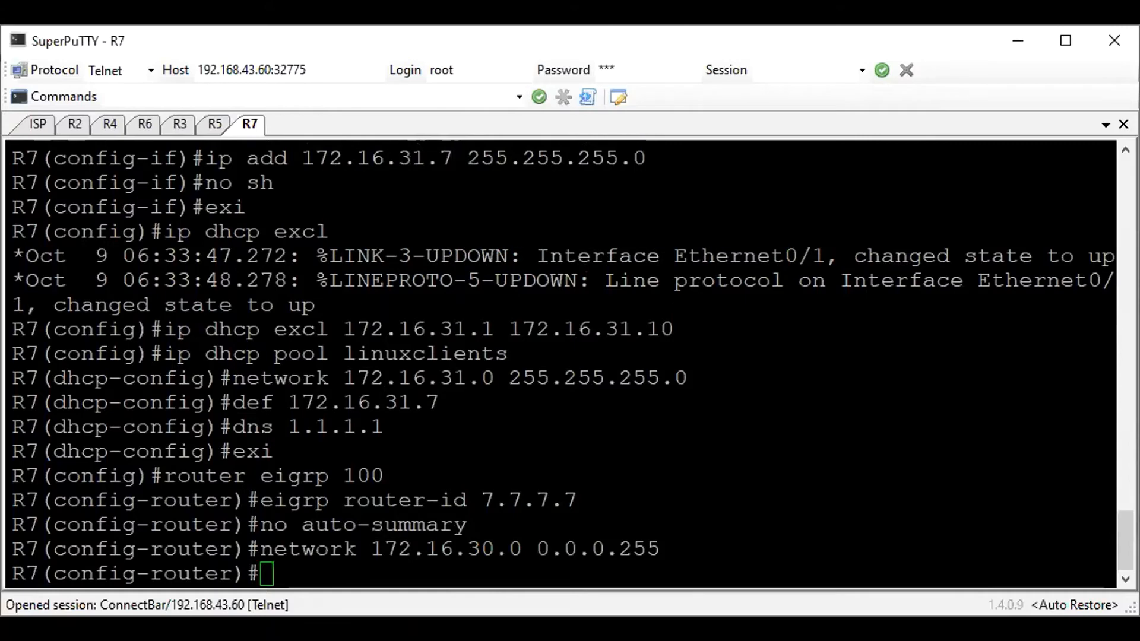
{"action": "left_click", "coordinate": [753, 459]}
{"action": "type", "text": "network"}
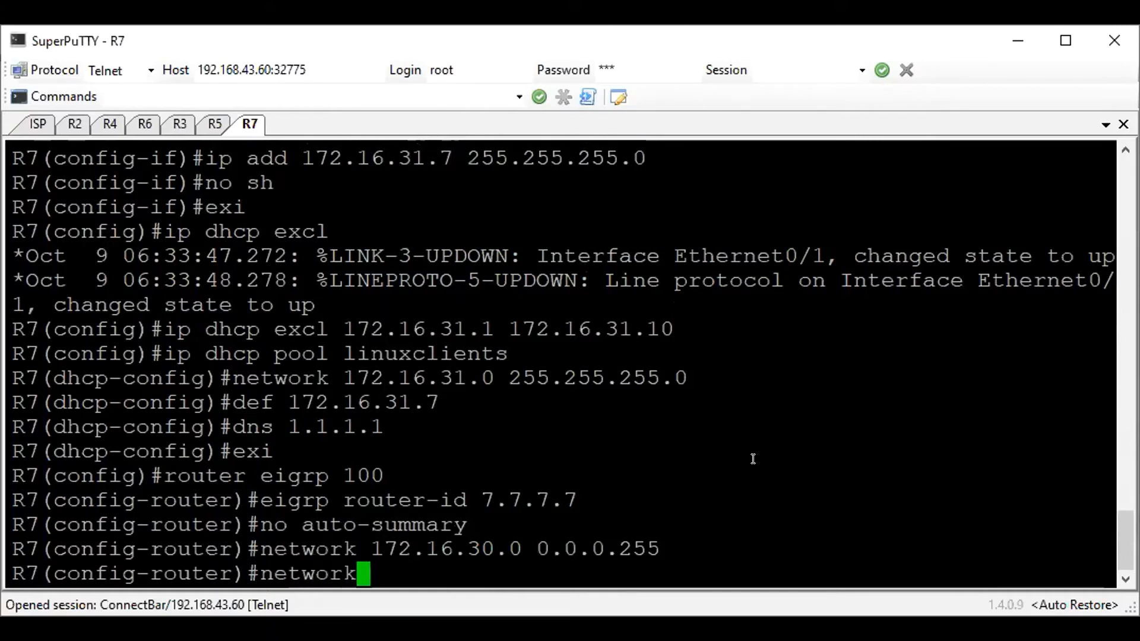
{"action": "type", "text": " 172."}
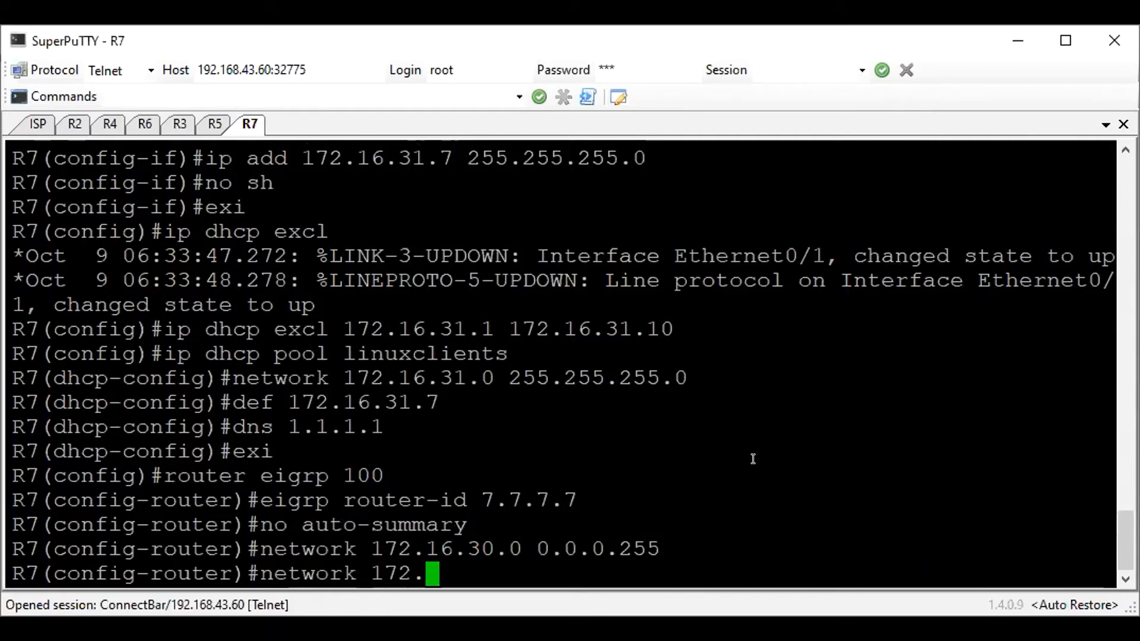
{"action": "type", "text": "16."}
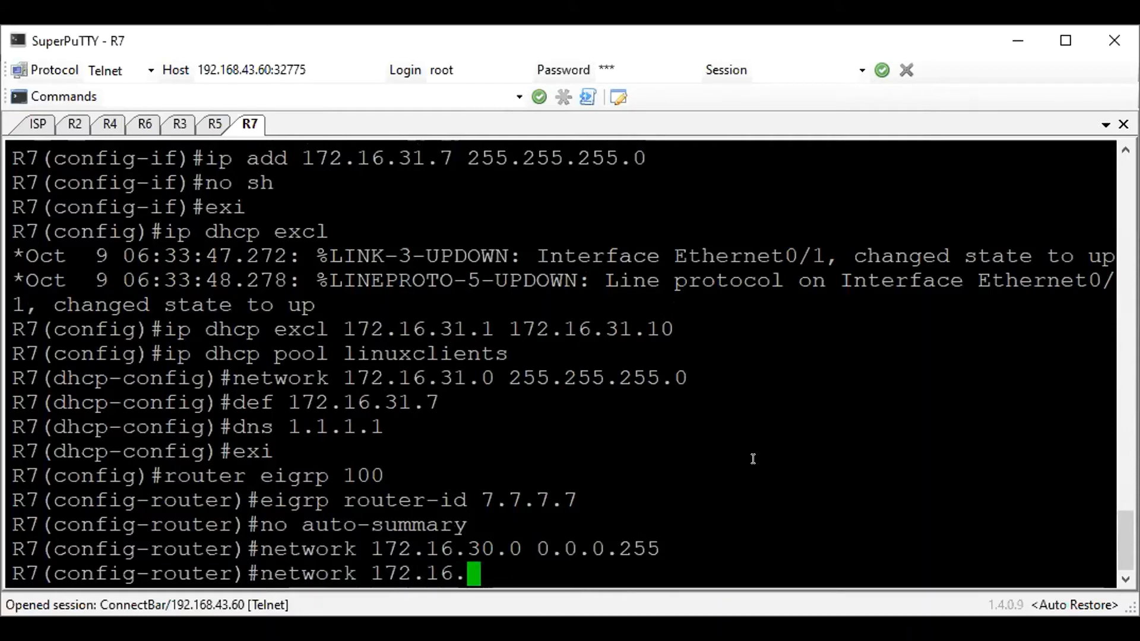
{"action": "type", "text": "31.0 0.0.0.255"}
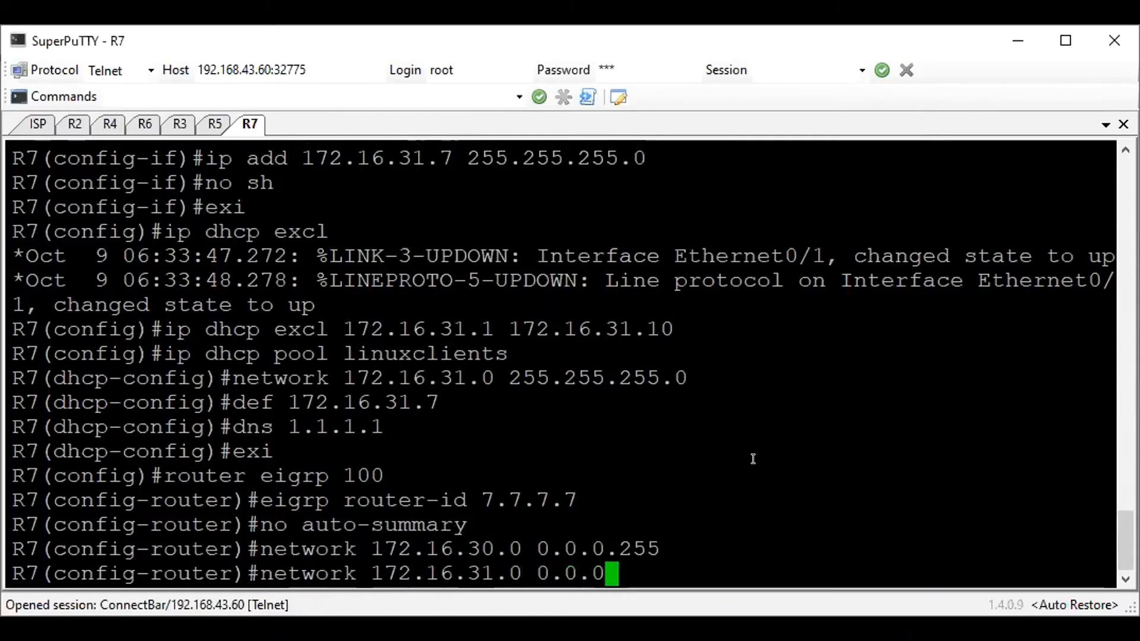
{"action": "key", "text": "Return"}
{"action": "type", "text": "do wr"}
{"action": "key", "text": "Return"}
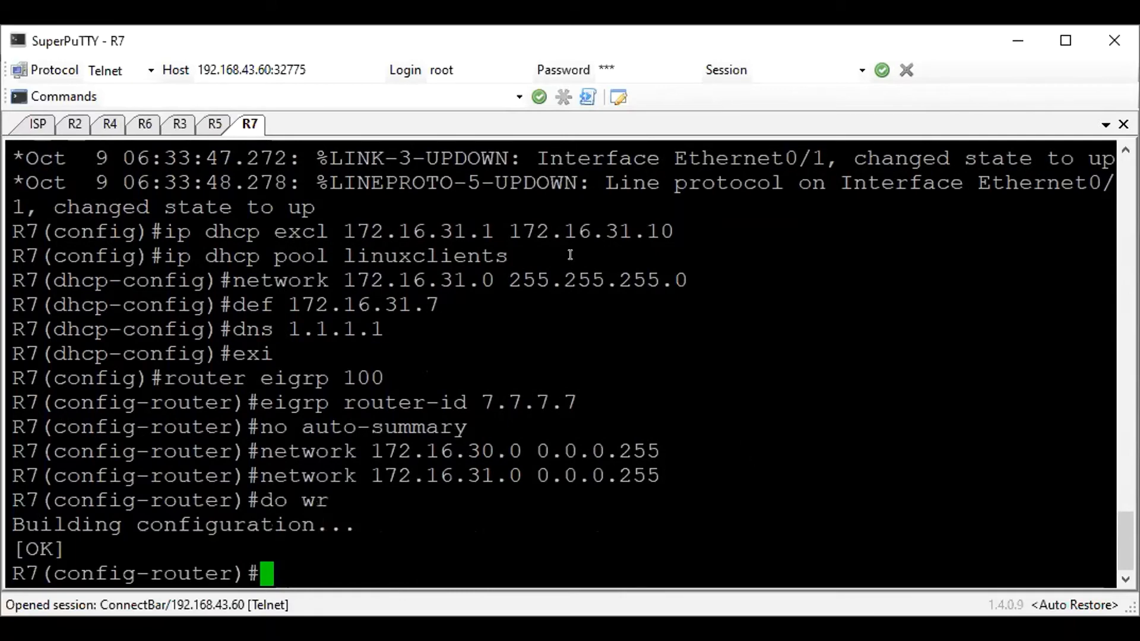
Switch to the Linux client's QEMU console and enter the password
{"action": "left_click", "coordinate": [397, 359]}
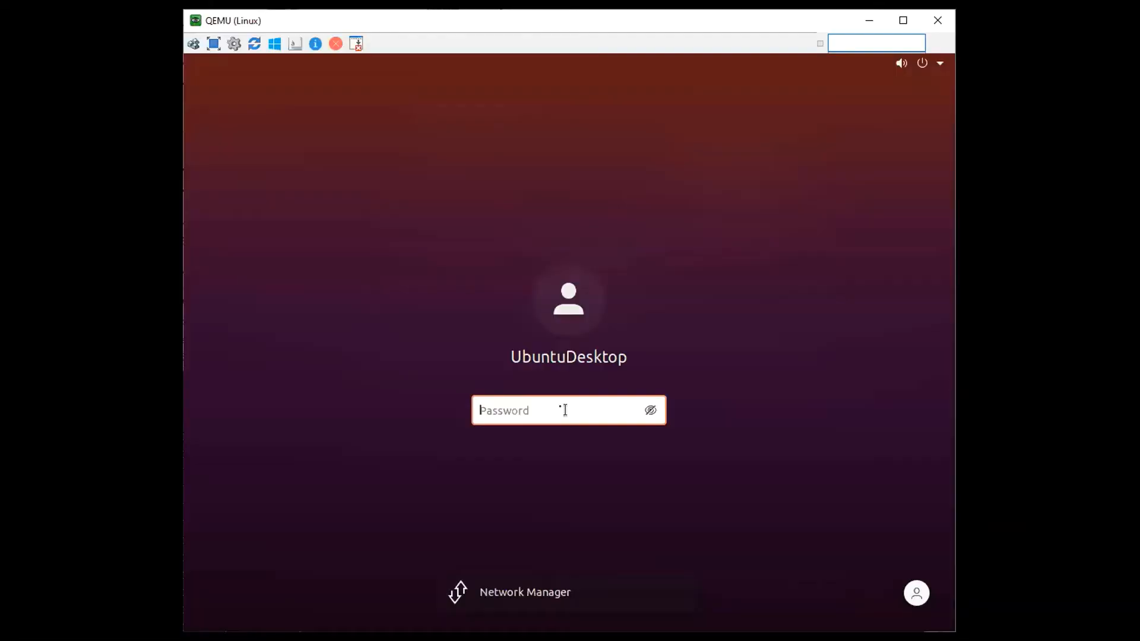
{"action": "type", "text": "1234"}
{"action": "key", "text": "Return"}
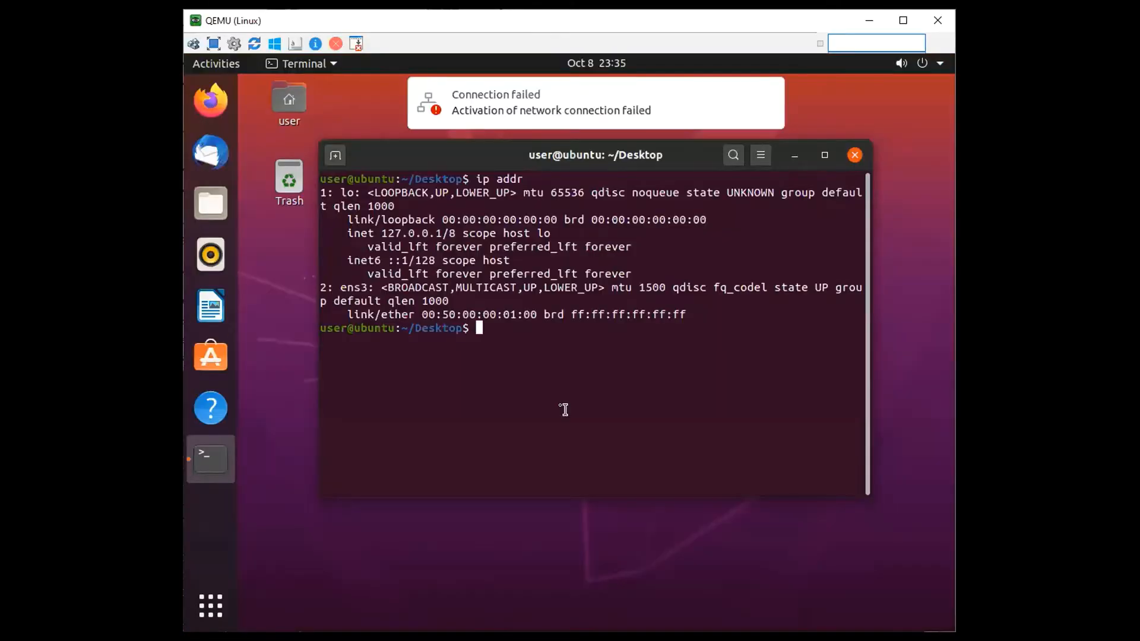
Clear the Linux terminal and check the client's interface addresses with ip addr
{"action": "type", "text": "clear"}
{"action": "key", "text": "Return"}
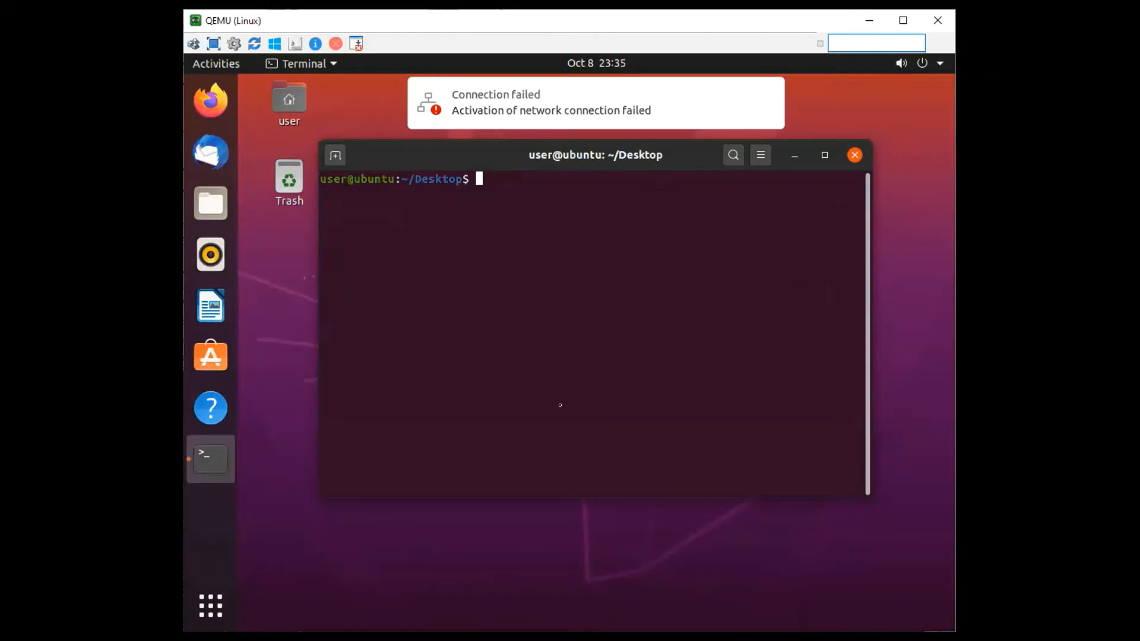
{"action": "type", "text": "ip add"}
{"action": "type", "text": "r"}
{"action": "key", "text": "Return"}
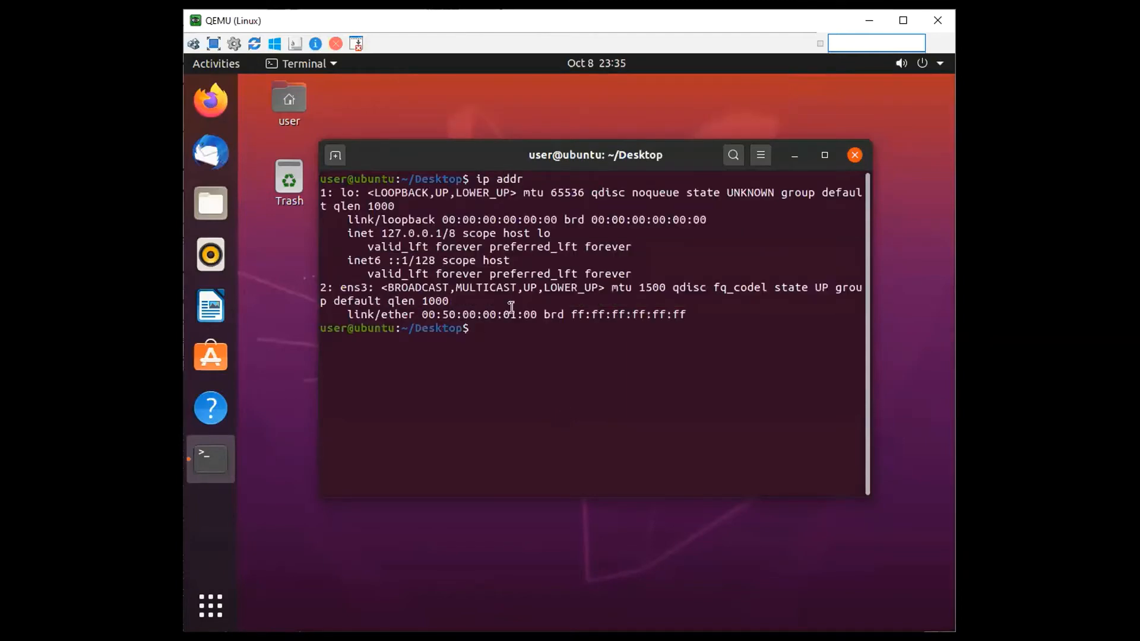
{"action": "key", "text": "Up"}
{"action": "key", "text": "Return"}
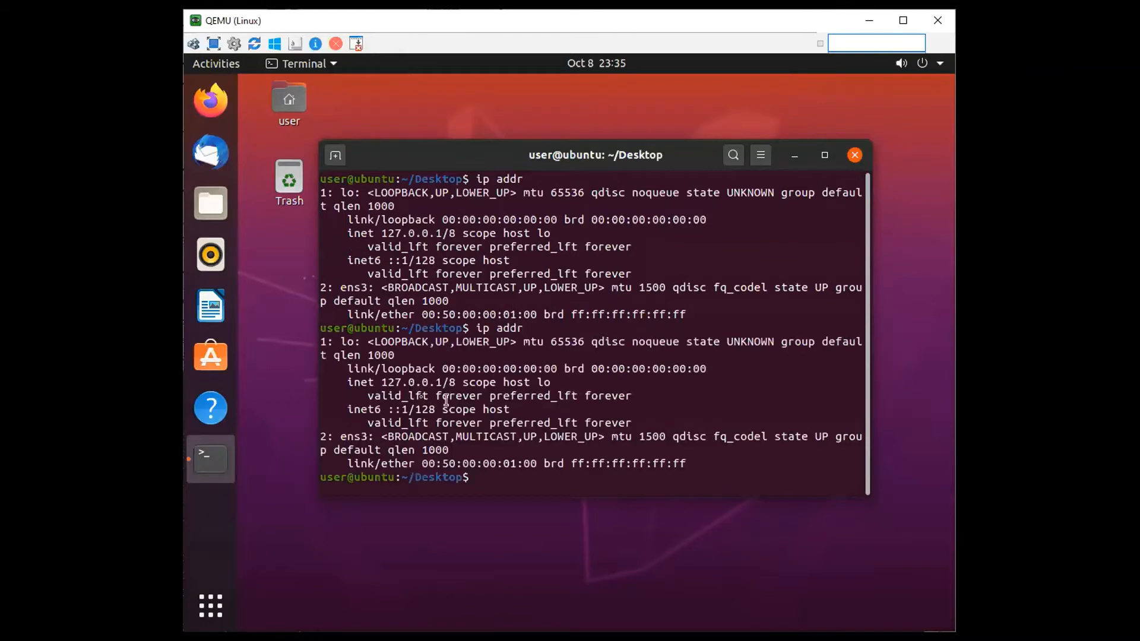
{"action": "left_click_drag", "start_coordinate": [376, 352], "coordinate": [529, 416]}
{"action": "left_click", "coordinate": [529, 415]}
Clear the terminal and connect the Linux client's wired network
{"action": "key", "text": "Return"}
{"action": "type", "text": "clear"}
{"action": "key", "text": "Return"}
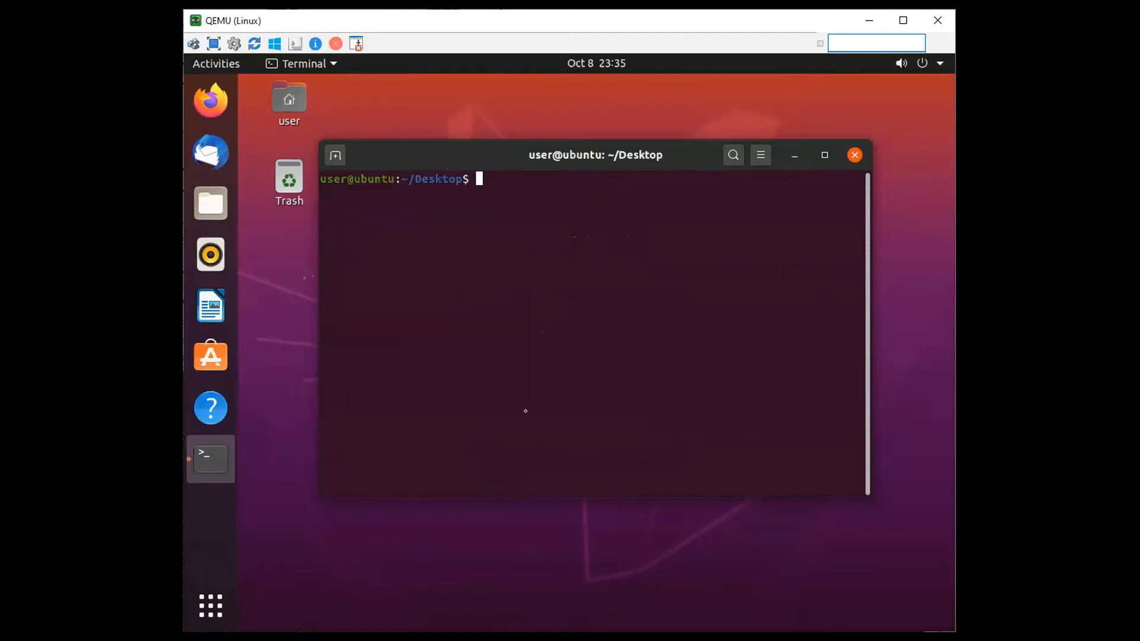
{"action": "left_click", "coordinate": [936, 60]}
{"action": "left_click", "coordinate": [885, 146]}
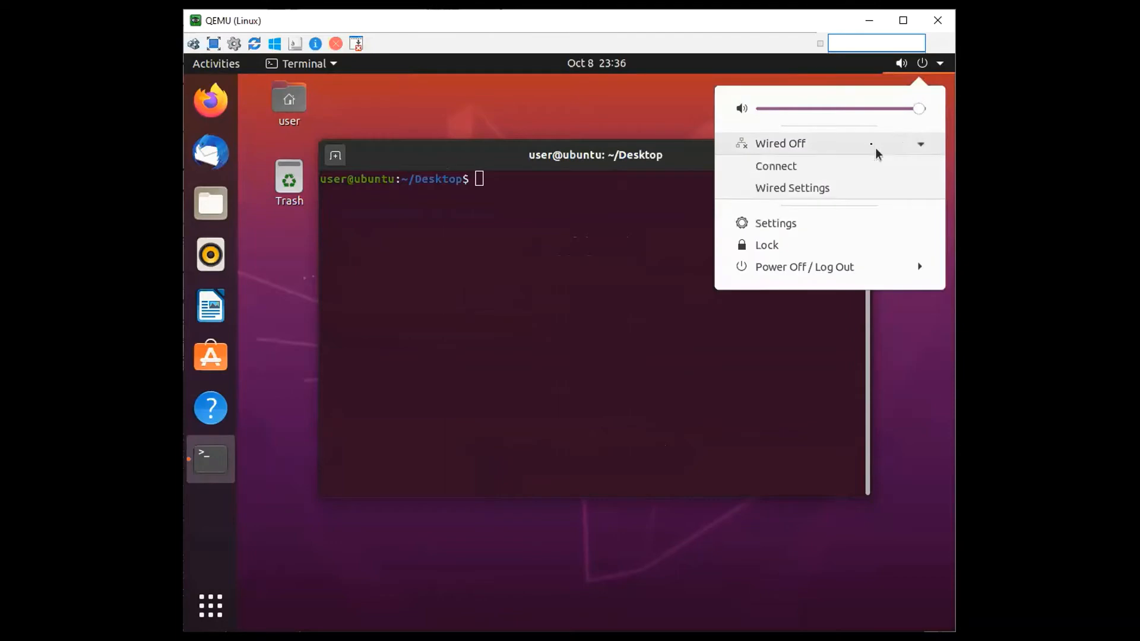
{"action": "left_click", "coordinate": [796, 171]}
{"action": "left_click", "coordinate": [937, 63]}
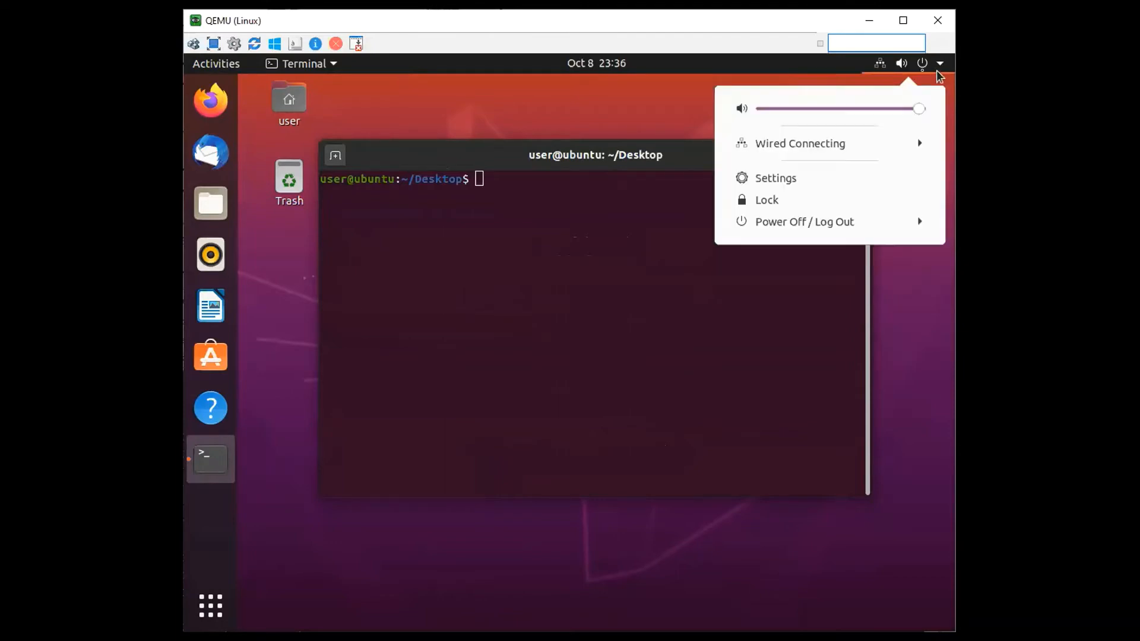
List the Linux client's interface addresses with ip addr and highlight the IPv4 entry of ens3
{"action": "left_click", "coordinate": [579, 229]}
{"action": "type", "text": "ip addr"}
{"action": "key", "text": "Return"}
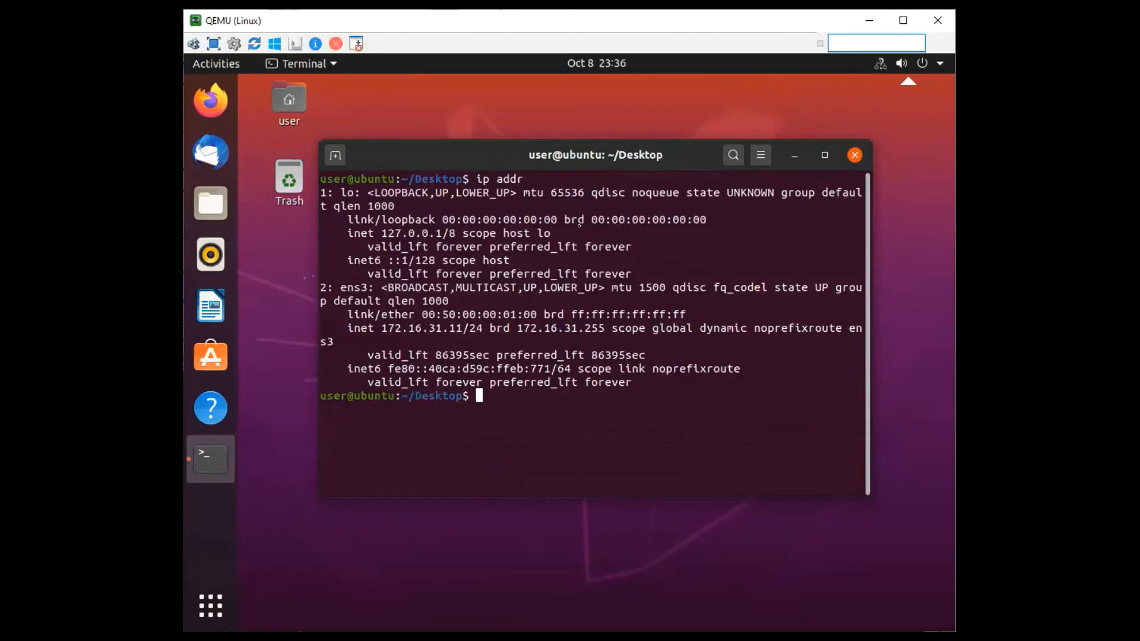
{"action": "left_click_drag", "start_coordinate": [381, 328], "coordinate": [530, 363]}
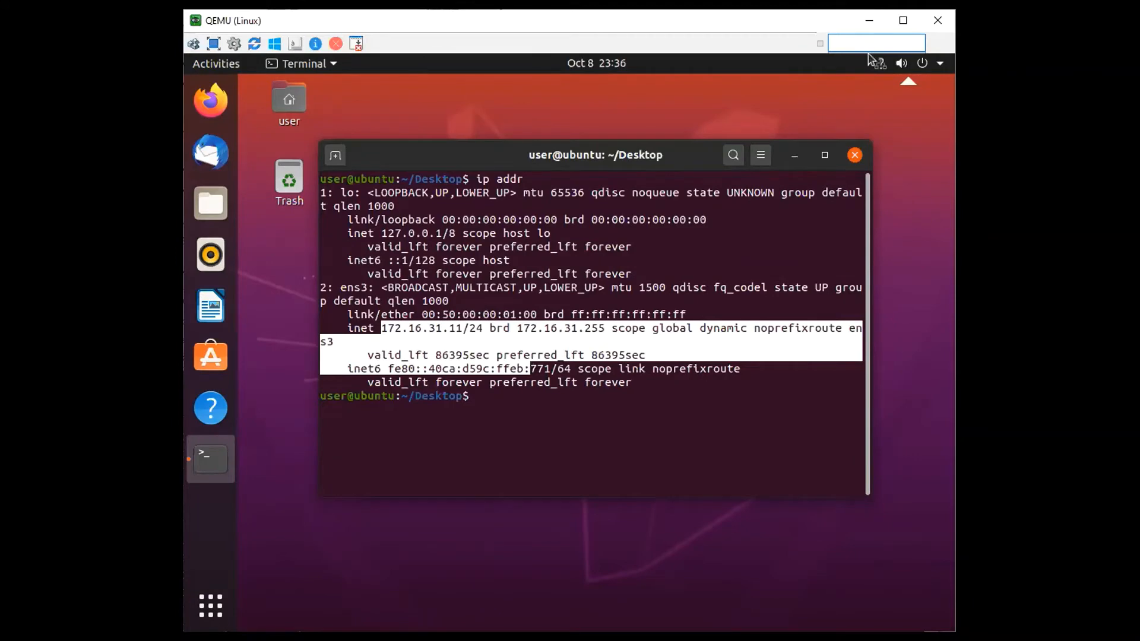
Switch to R7 in SuperPuTTY, leave configuration mode and display the DHCP bindings
{"action": "key", "text": "alt+Tab"}
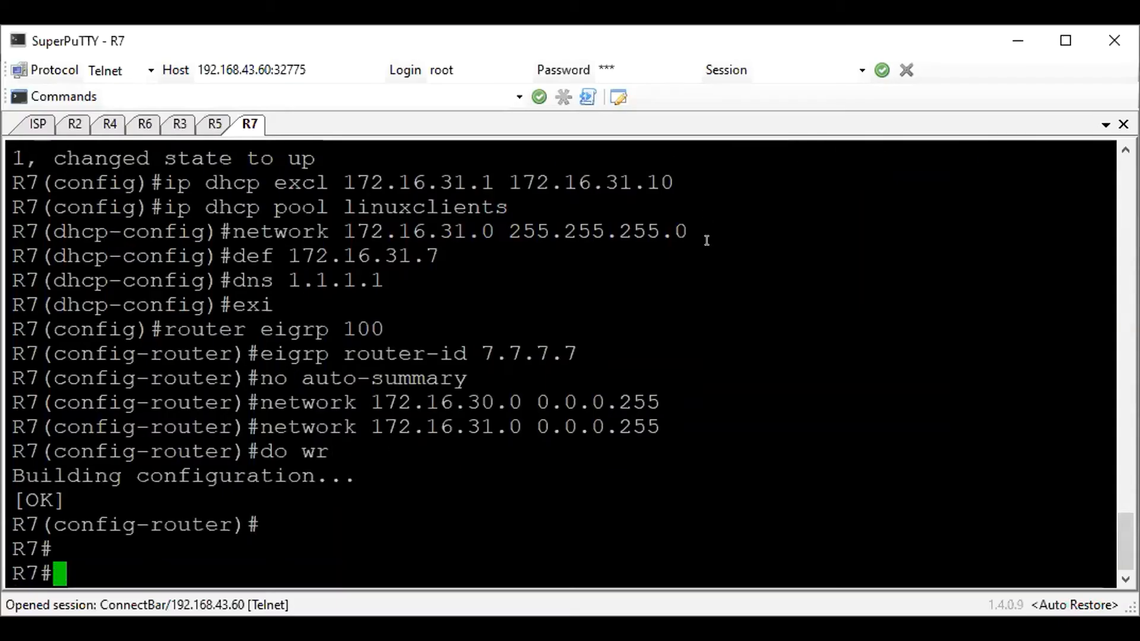
{"action": "key", "text": "Return"}
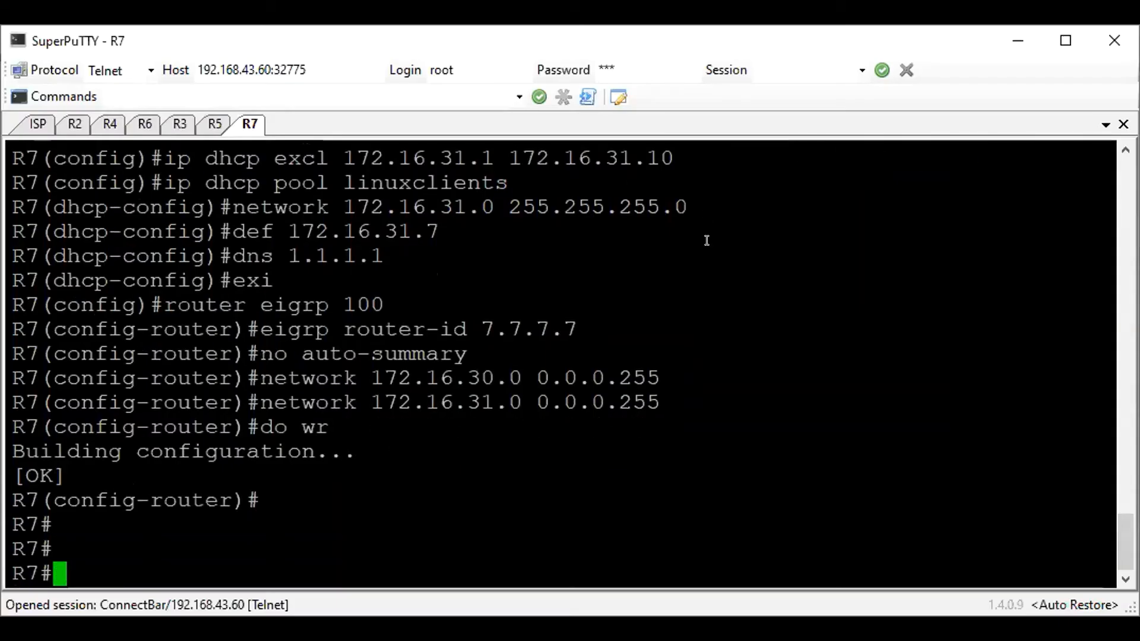
{"action": "type", "text": "show ip "}
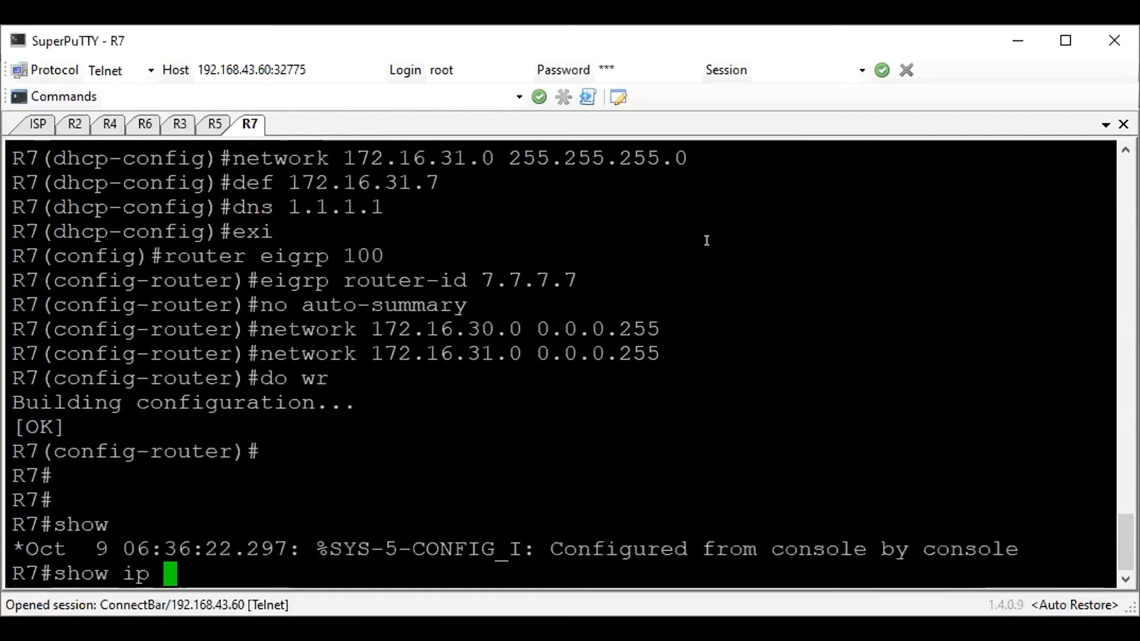
{"action": "type", "text": "dhcp bin"}
{"action": "key", "text": "Tab"}
{"action": "key", "text": "Return"}
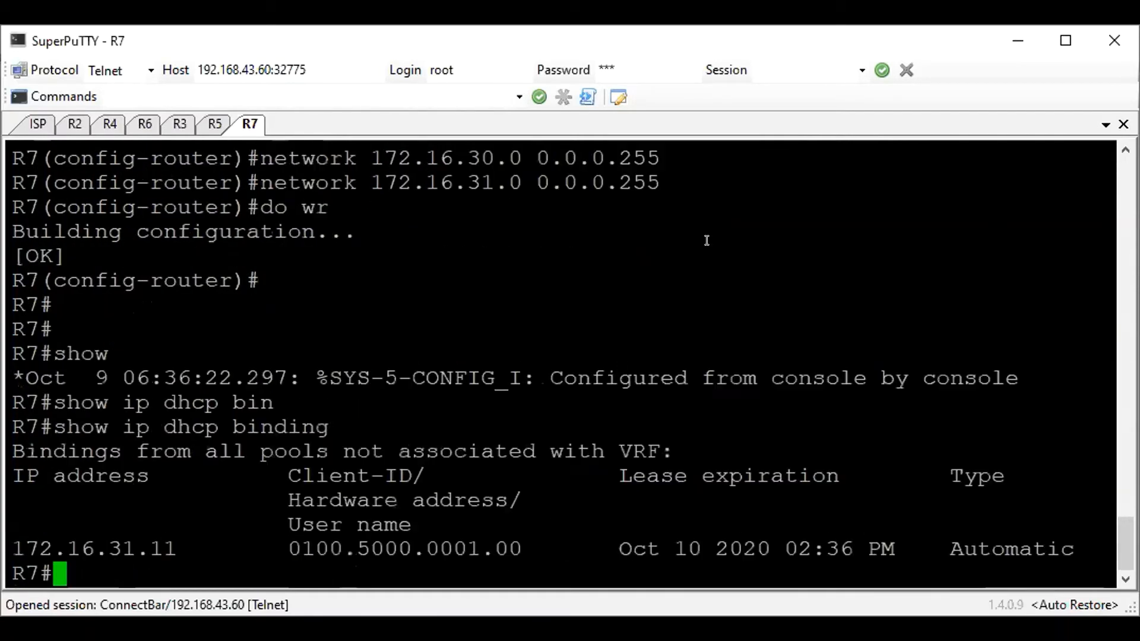
Examine the DHCP binding's client ID, lease expiration, type and IP address on R7
{"action": "left_click_drag", "start_coordinate": [282, 539], "coordinate": [515, 547]}
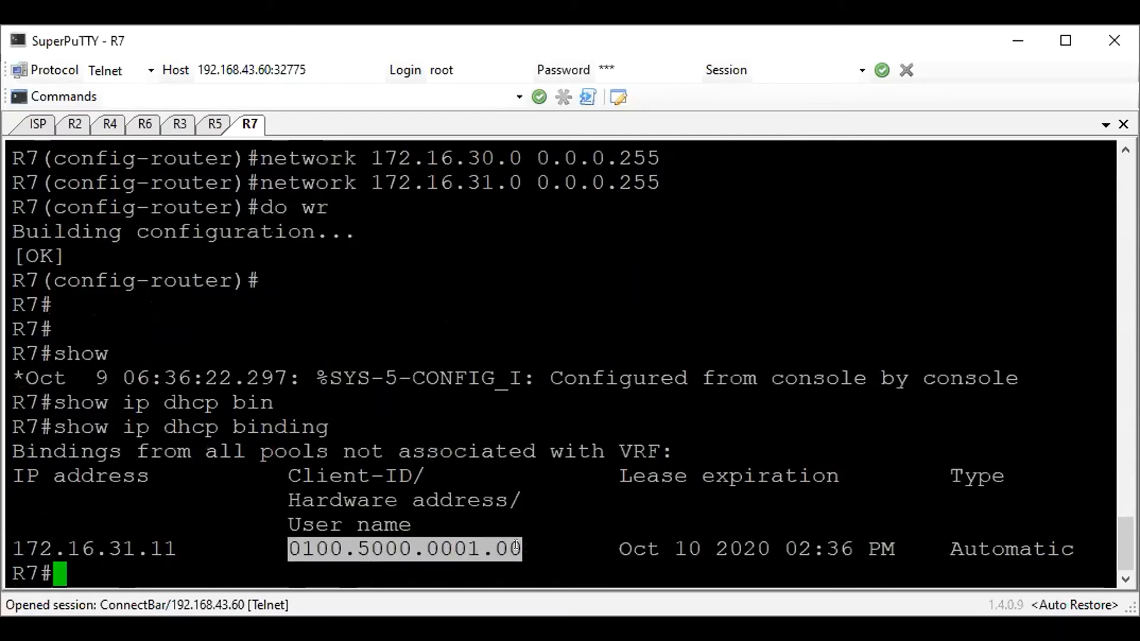
{"action": "left_click_drag", "start_coordinate": [907, 546], "coordinate": [617, 542]}
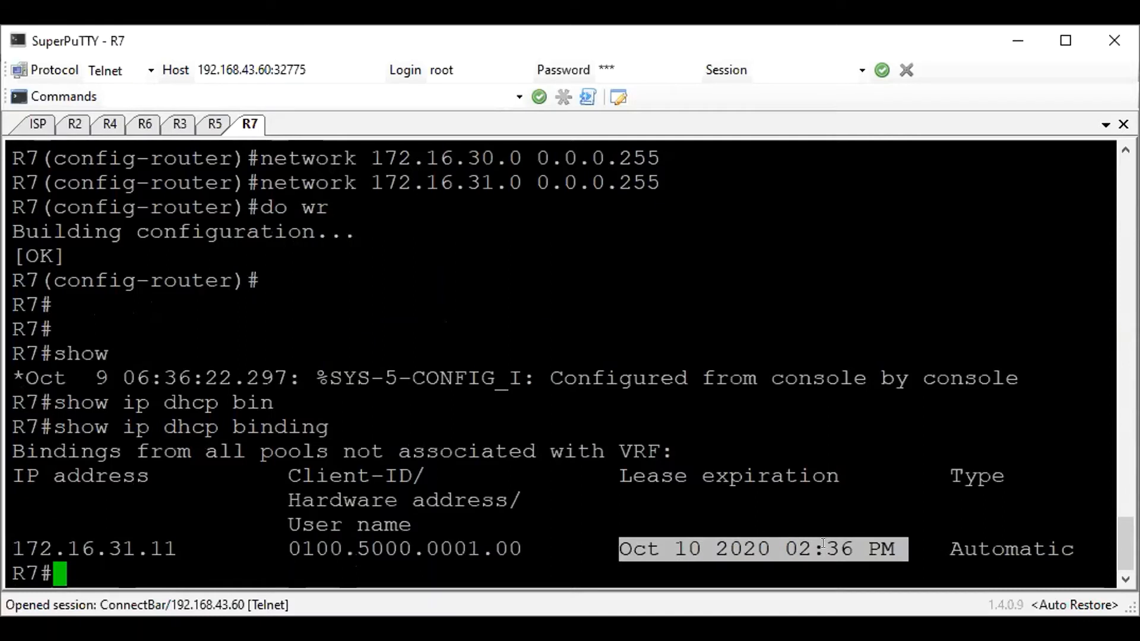
{"action": "double_click", "coordinate": [962, 548]}
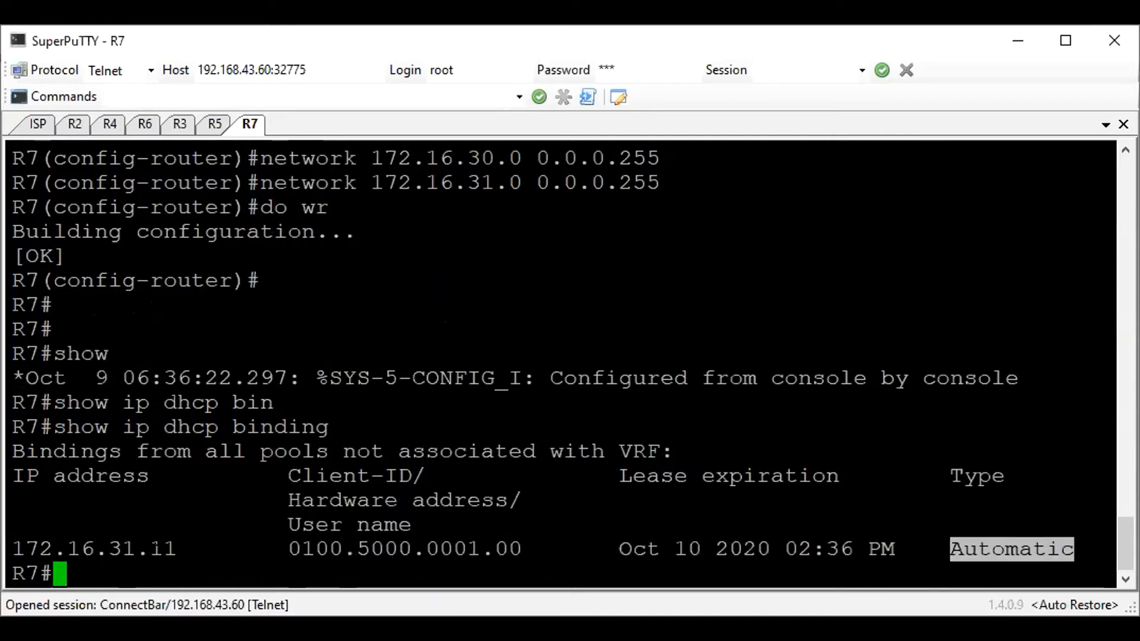
{"action": "left_click_drag", "start_coordinate": [181, 546], "coordinate": [5, 529]}
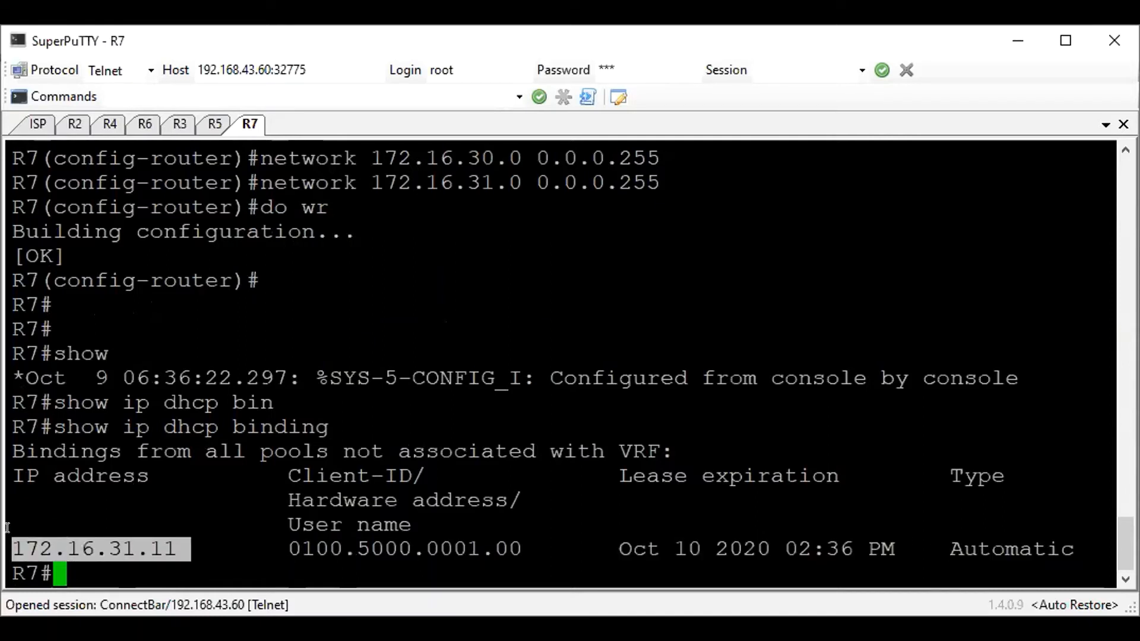
Save the running configuration on R7 with wr, and do the same on R5
{"action": "left_click", "coordinate": [489, 392]}
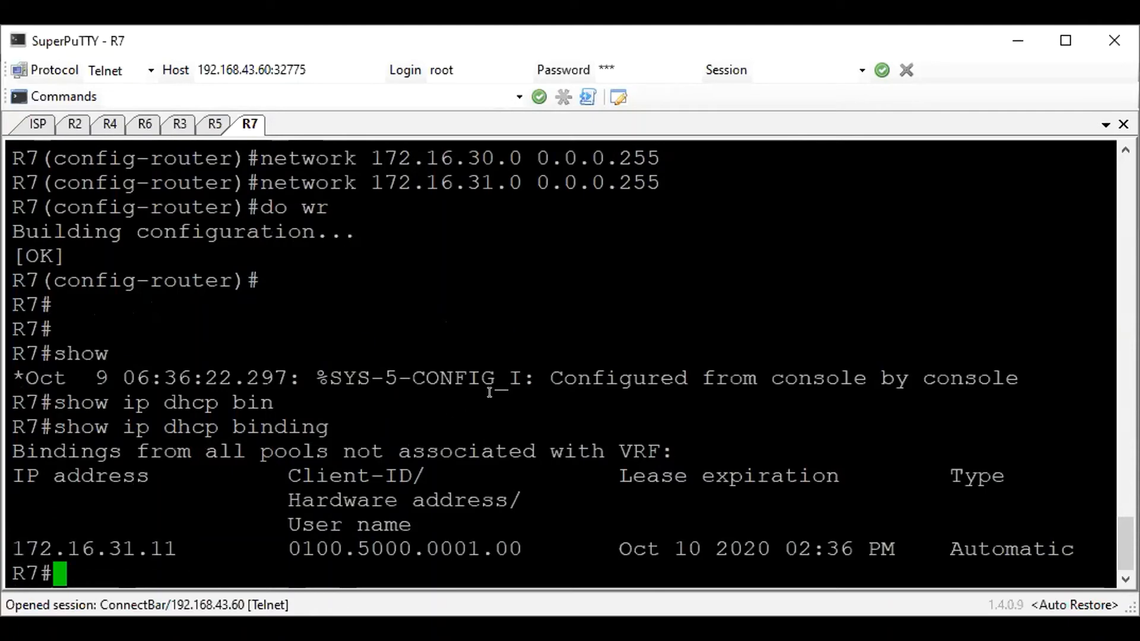
{"action": "type", "text": "wr"}
{"action": "key", "text": "Return"}
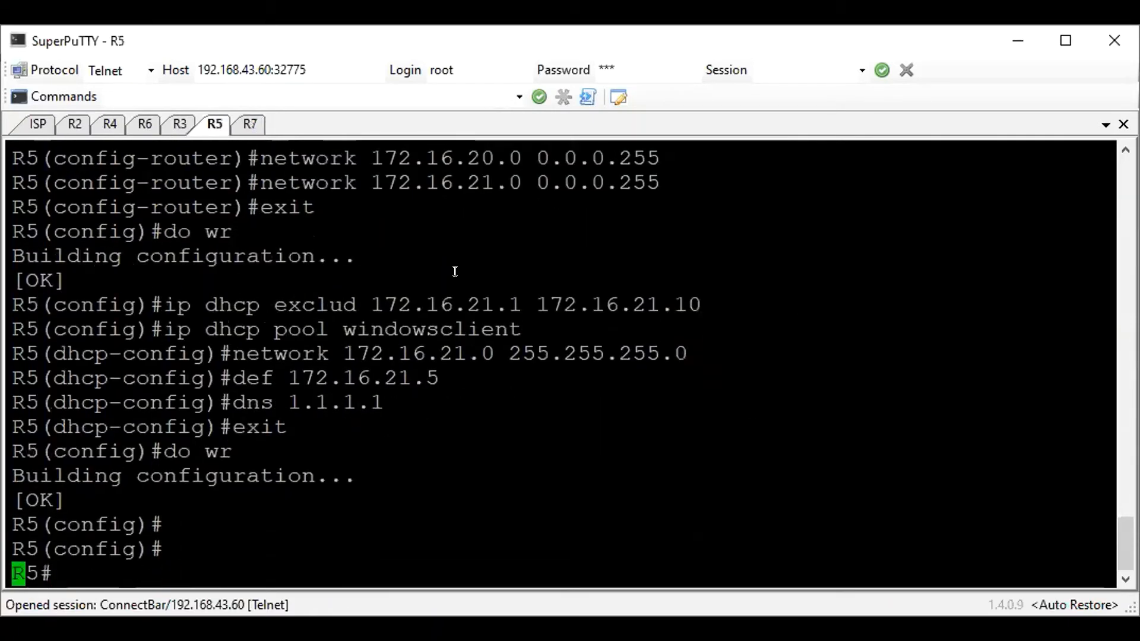
{"action": "type", "text": "wr"}
{"action": "key", "text": "Return"}
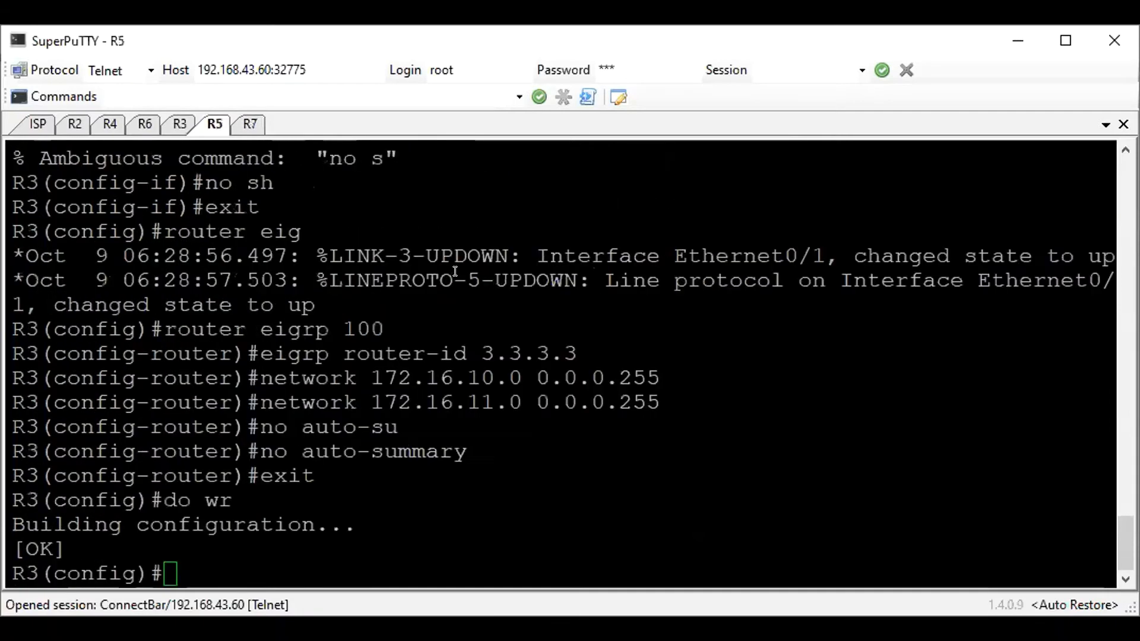
On R3, leave configuration mode and save the configuration with wr, and return to the EVE topology in the browser
{"action": "key", "text": "Return"}
{"action": "key", "text": "ctrl+z"}
{"action": "type", "text": "wr"}
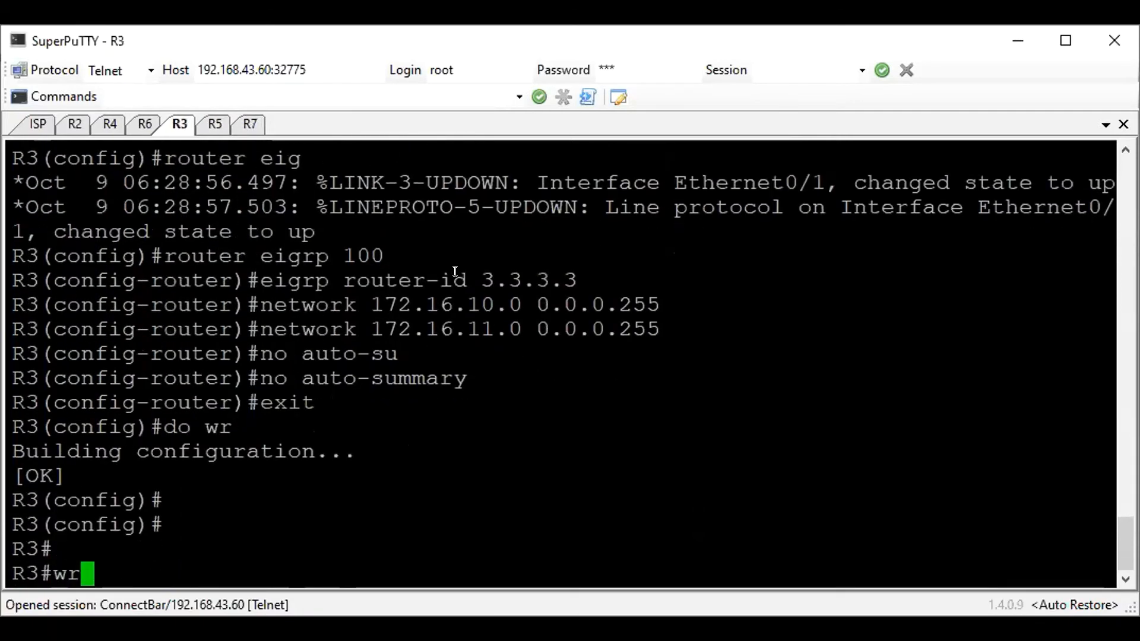
{"action": "key", "text": "Return"}
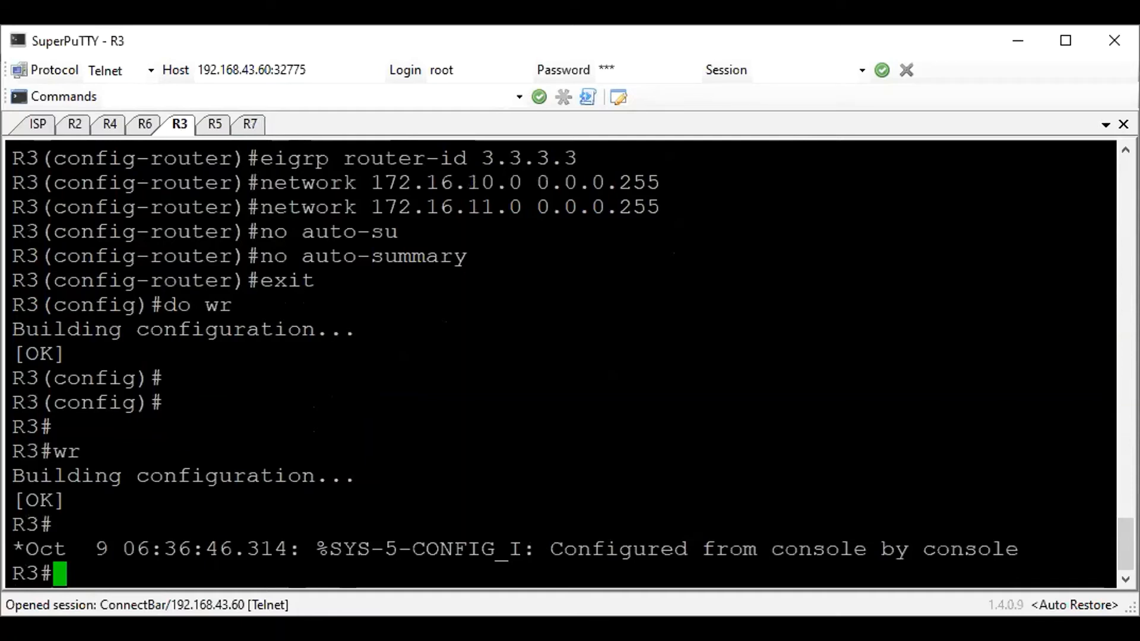
{"action": "key", "text": "alt+Tab"}
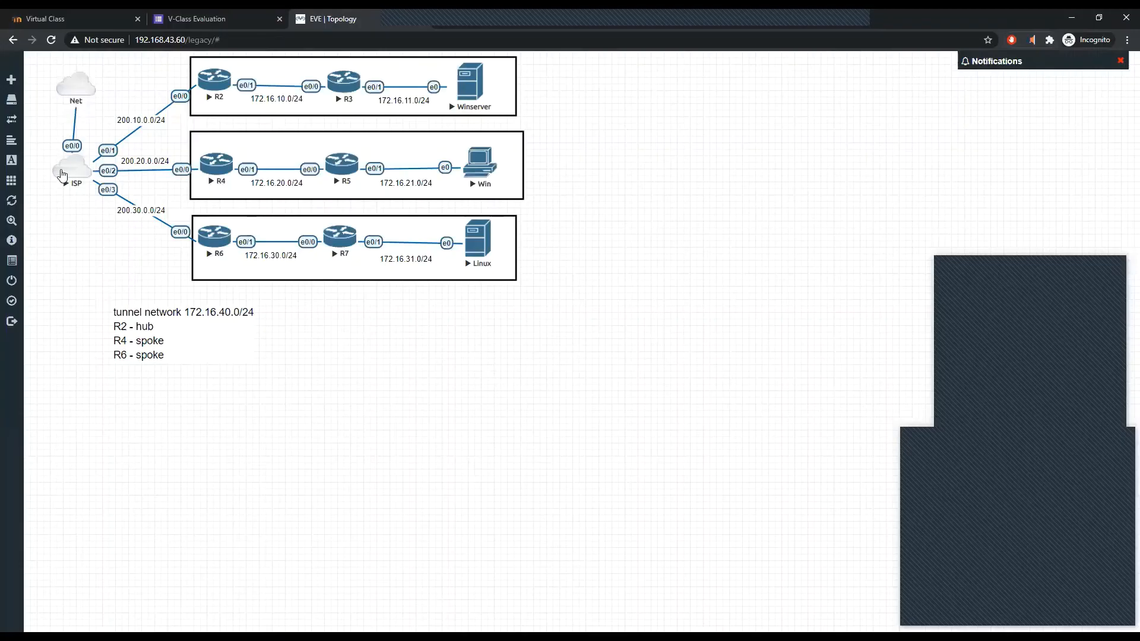
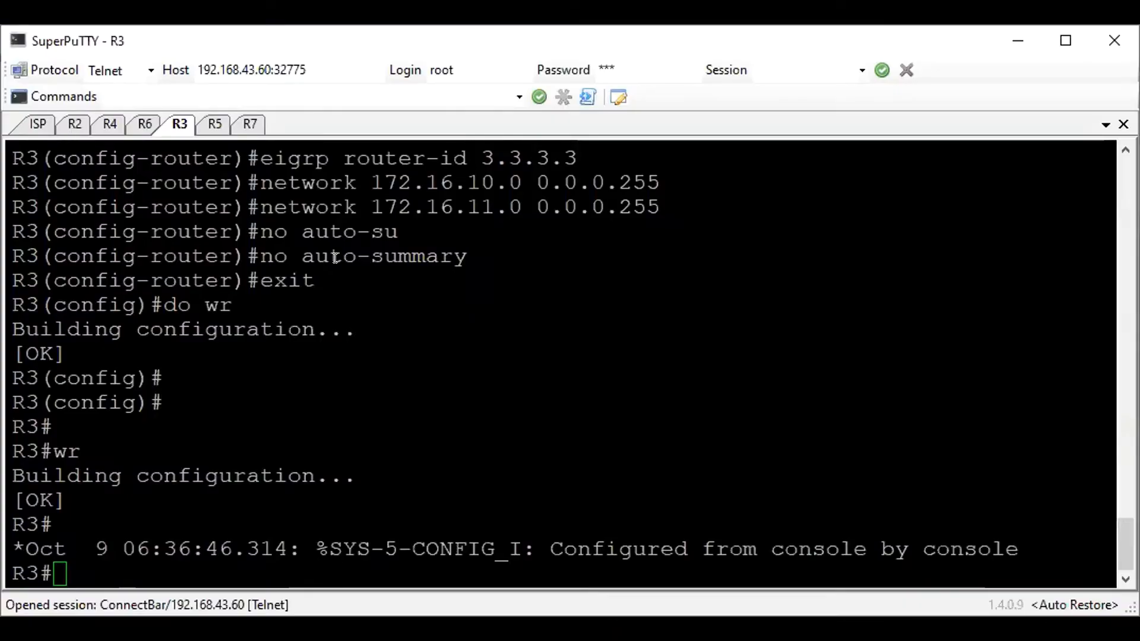
Switch to the R2 session and display its IP routing protocols with show ip pro
{"action": "key", "text": "ctrl+Tab"}
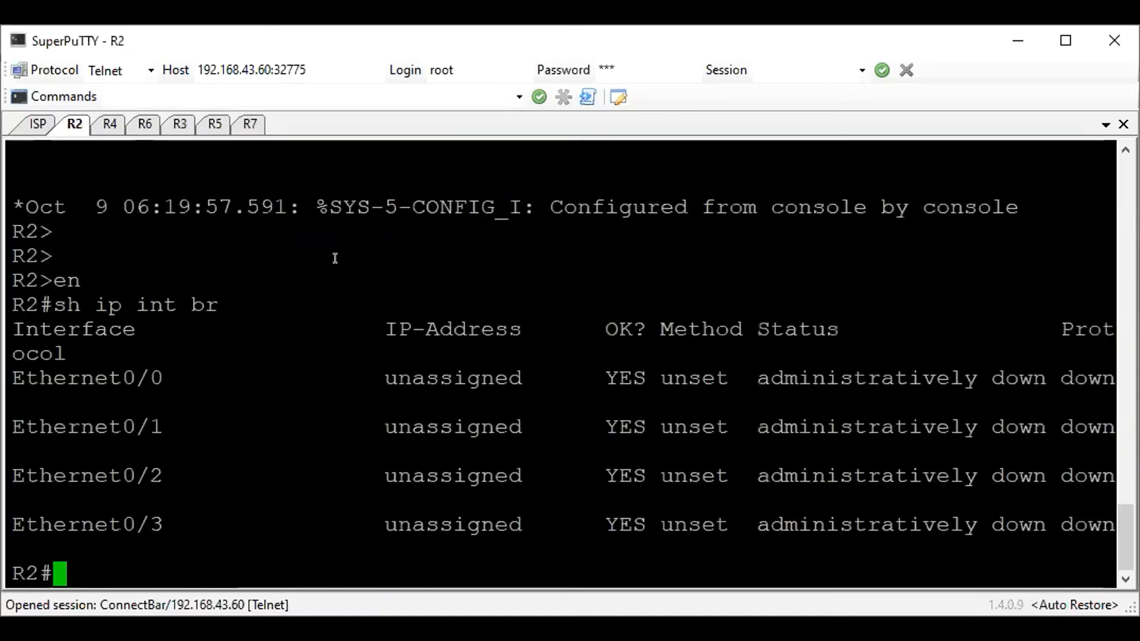
{"action": "type", "text": "show ip pro"}
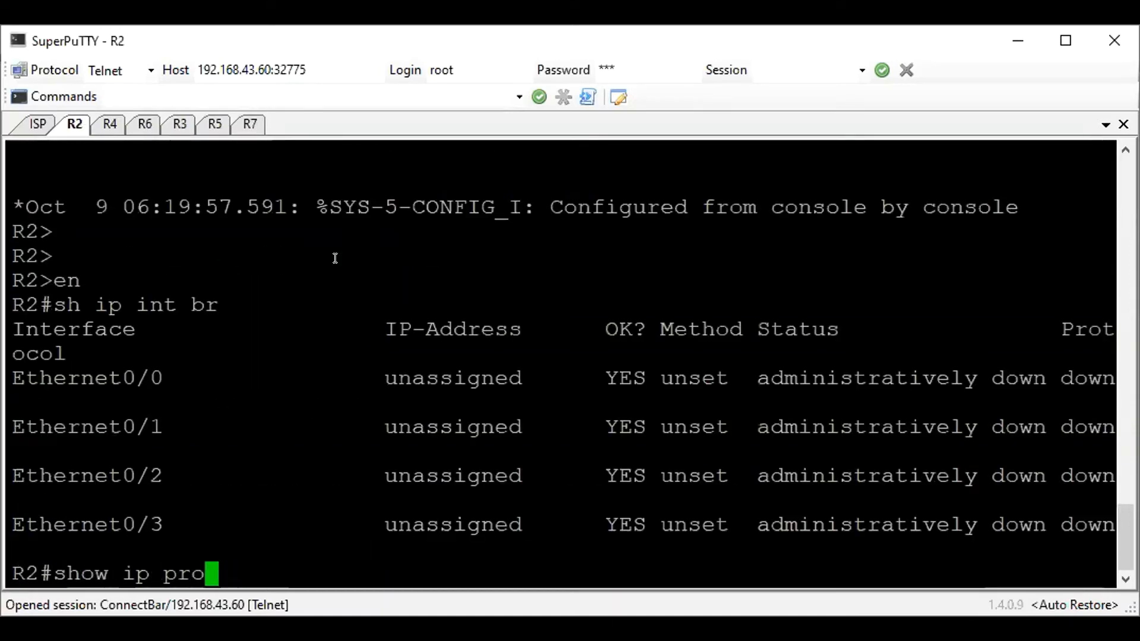
{"action": "key", "text": "Return"}
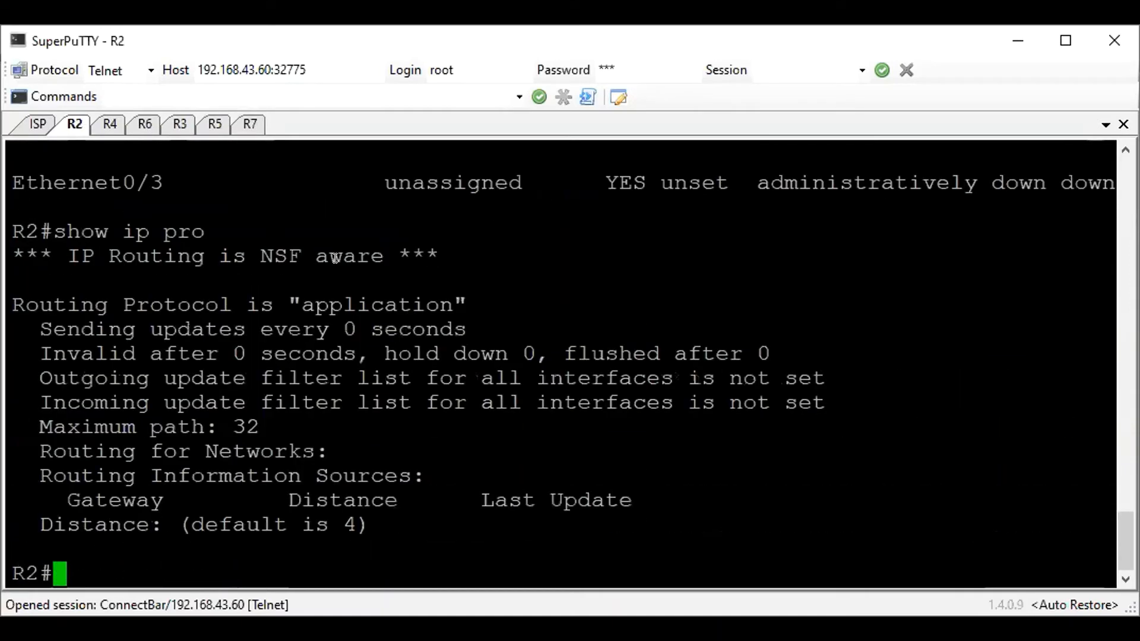
On R2, configure interface e0/0 as NAT outside with address 200.10.0.2 255.255.255.0 and enable it
{"action": "type", "text": "conf t"}
{"action": "key", "text": "Return"}
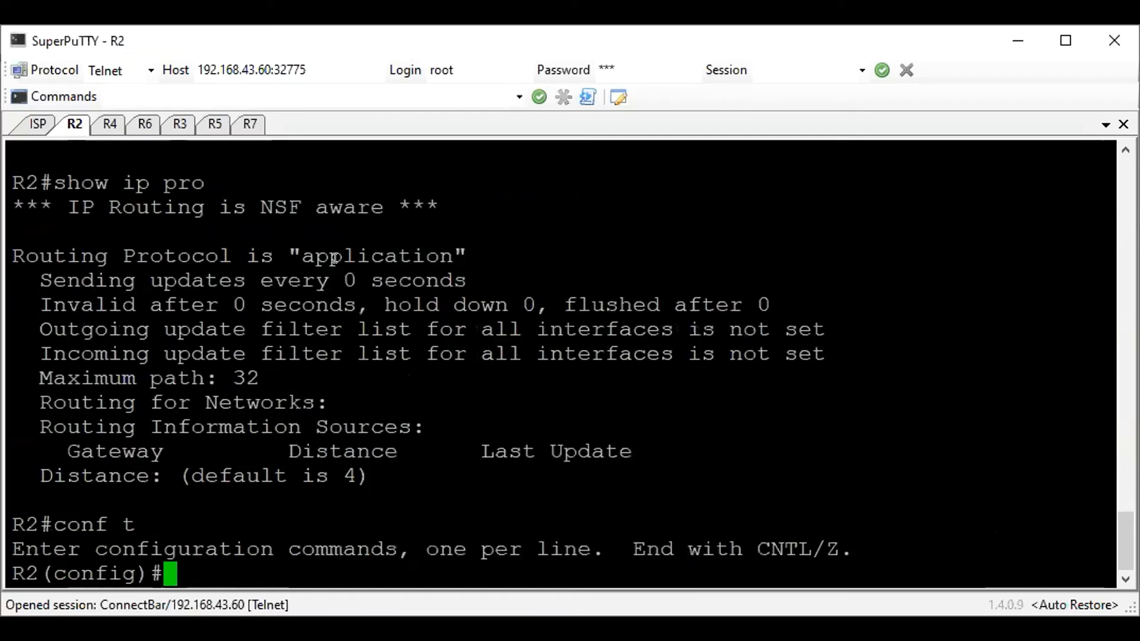
{"action": "type", "text": "int e0/0"}
{"action": "key", "text": "Return"}
{"action": "type", "text": "ip nat out"}
{"action": "key", "text": "Return"}
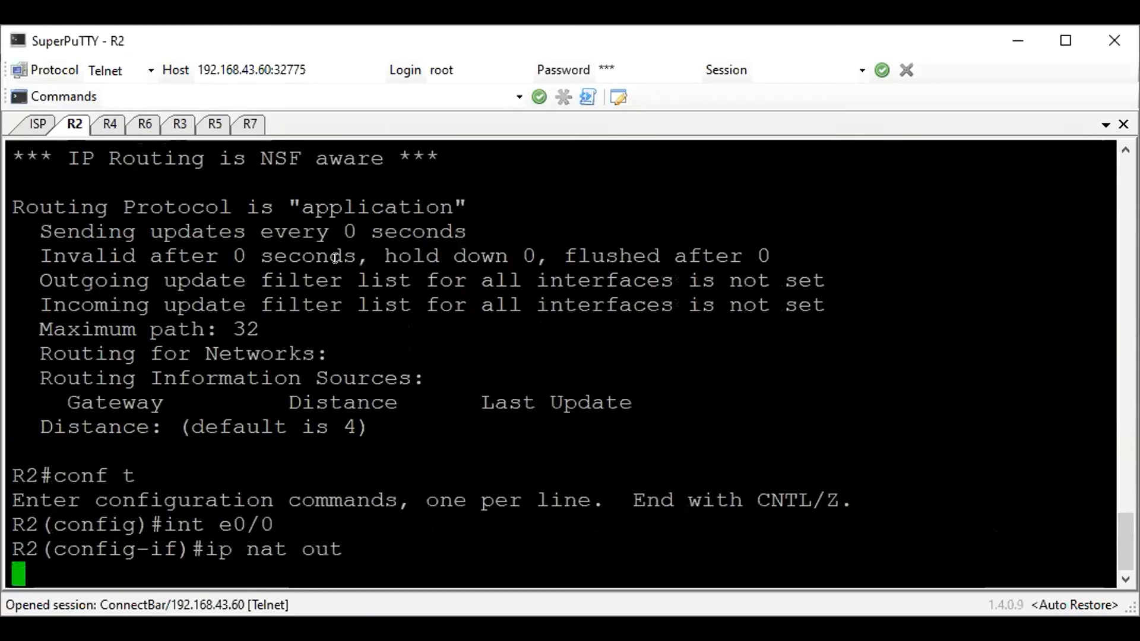
{"action": "type", "text": "ip add 200"}
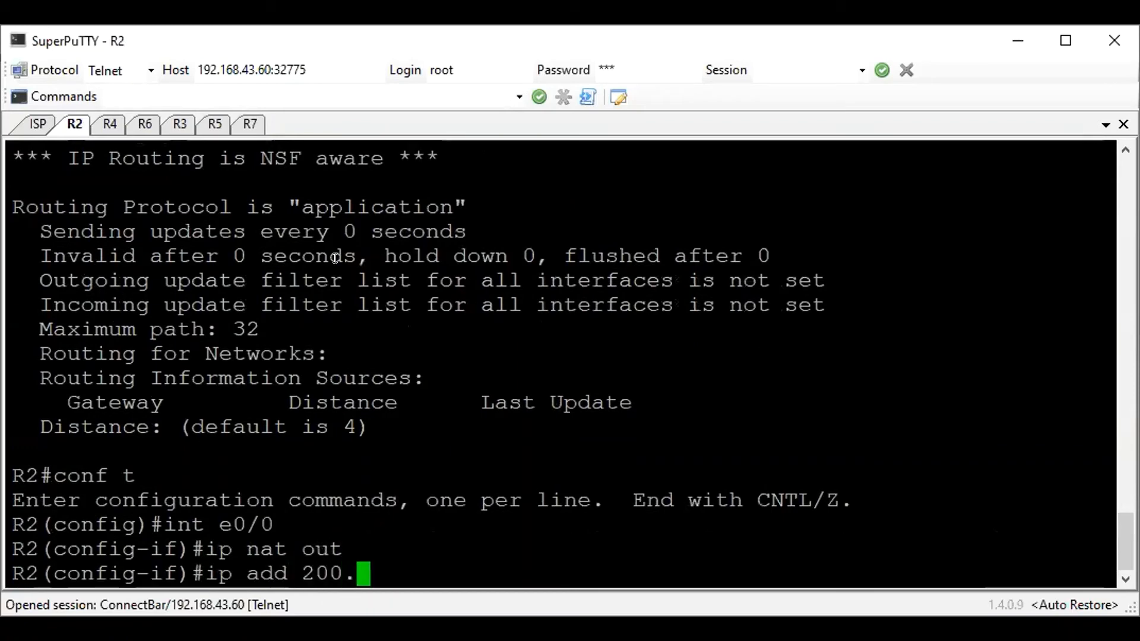
{"action": "type", "text": ".10.0.2 255.255.255.0"}
{"action": "key", "text": "Return"}
{"action": "type", "text": "no sh"}
{"action": "key", "text": "Return"}
Configure interface e0/1 on R2 as NAT inside with address 172.16.10.2 255.255.255.0, enable it and leave interface configuration
{"action": "type", "text": "int e0/1"}
{"action": "key", "text": "Return"}
{"action": "type", "text": "ip nat inside"}
{"action": "key", "text": "Return"}
{"action": "type", "text": "ip add 172."}
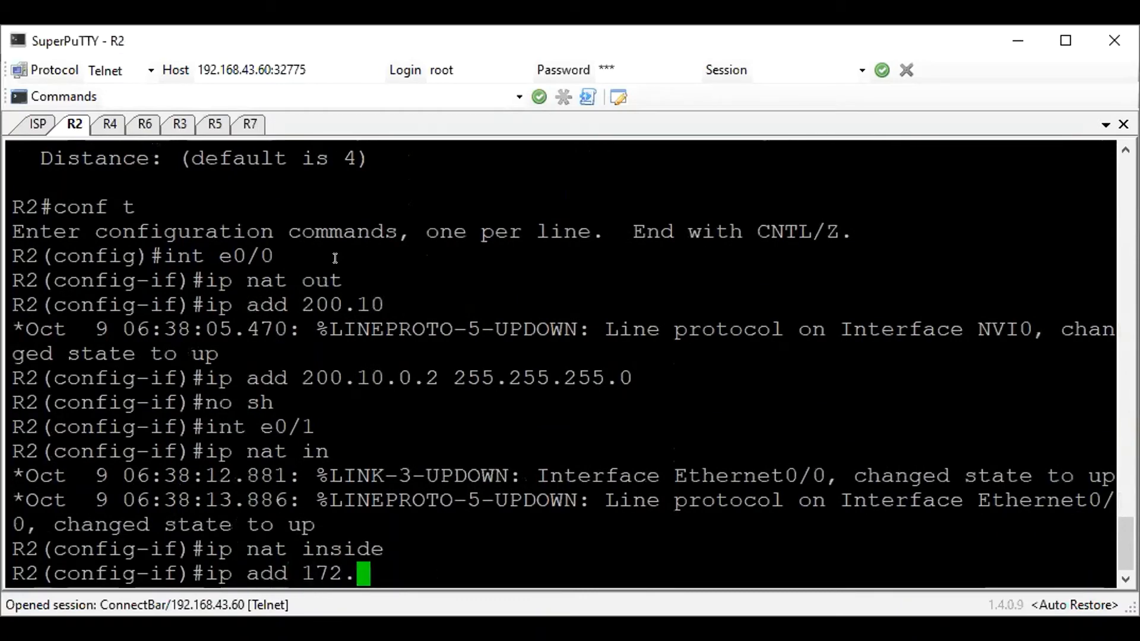
{"action": "type", "text": "16.10."}
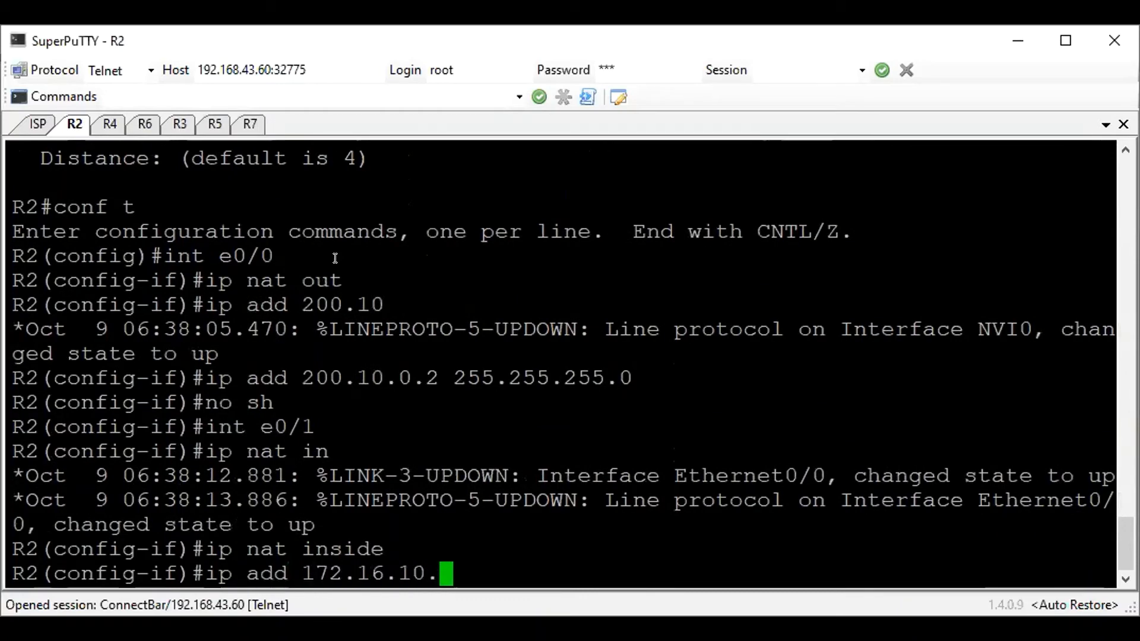
{"action": "type", "text": "2 255.255.255.0"}
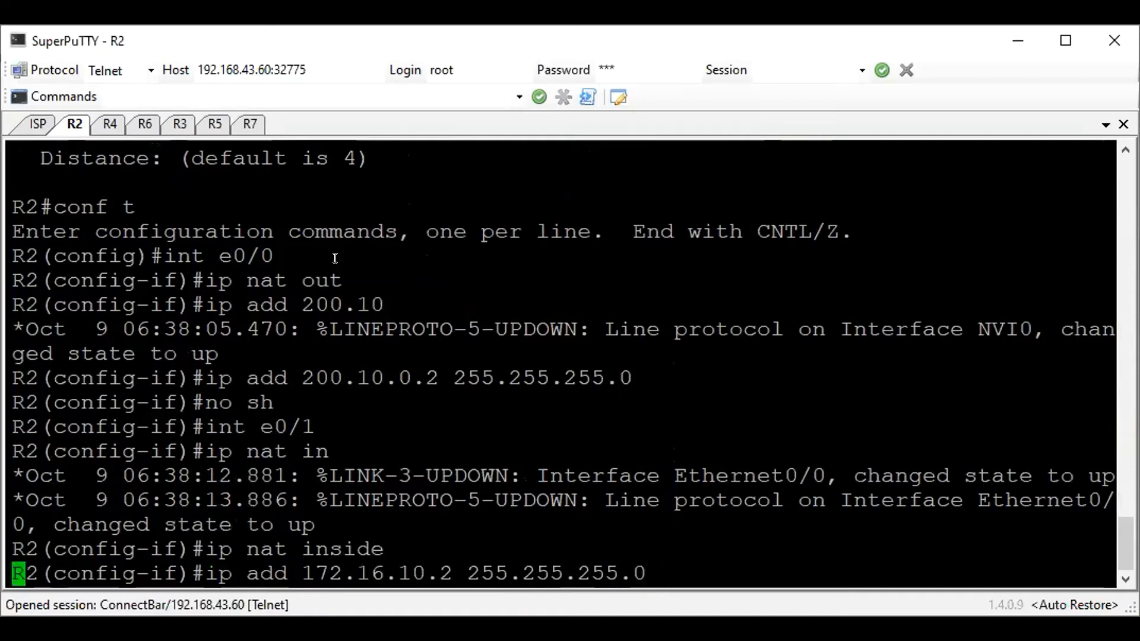
{"action": "key", "text": "Return"}
{"action": "type", "text": "no sh"}
{"action": "key", "text": "Return"}
{"action": "type", "text": "exit"}
{"action": "key", "text": "Return"}
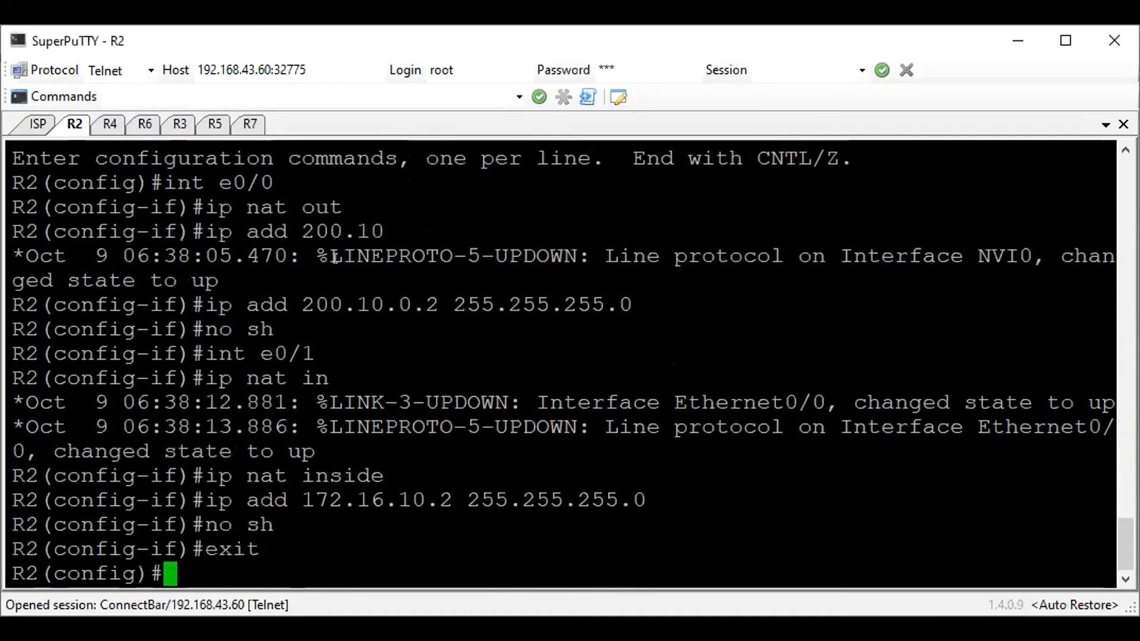
Test R2's connectivity by pinging 172.16.10.3 and 200.10.0.1 from configuration mode
{"action": "type", "text": "do"}
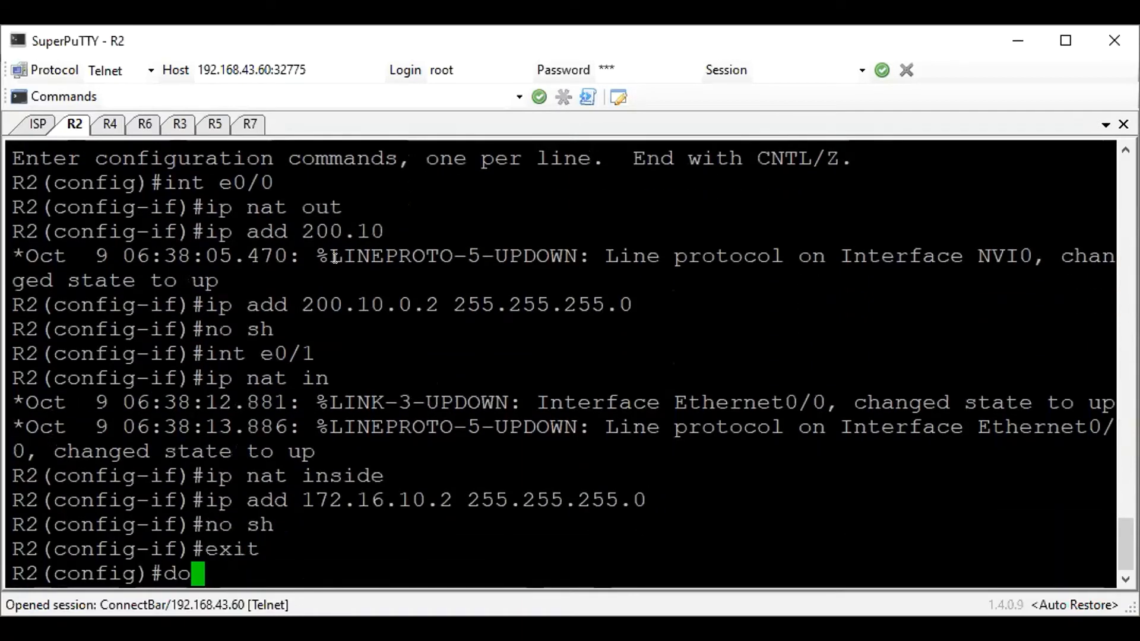
{"action": "type", "text": " ping 172"}
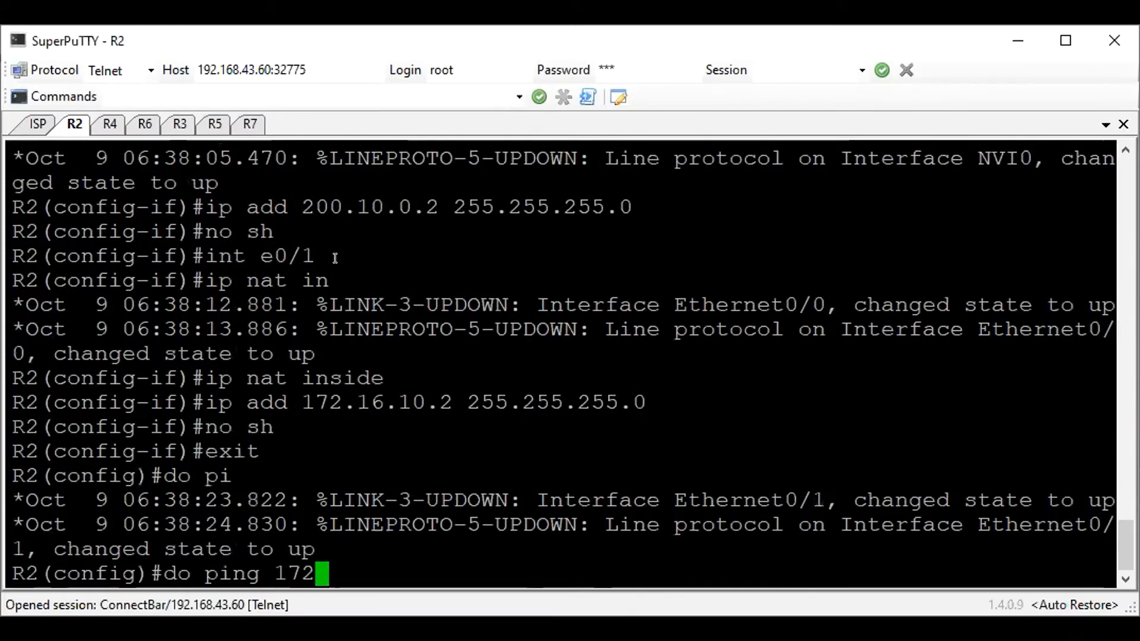
{"action": "type", "text": ".16.10.3"}
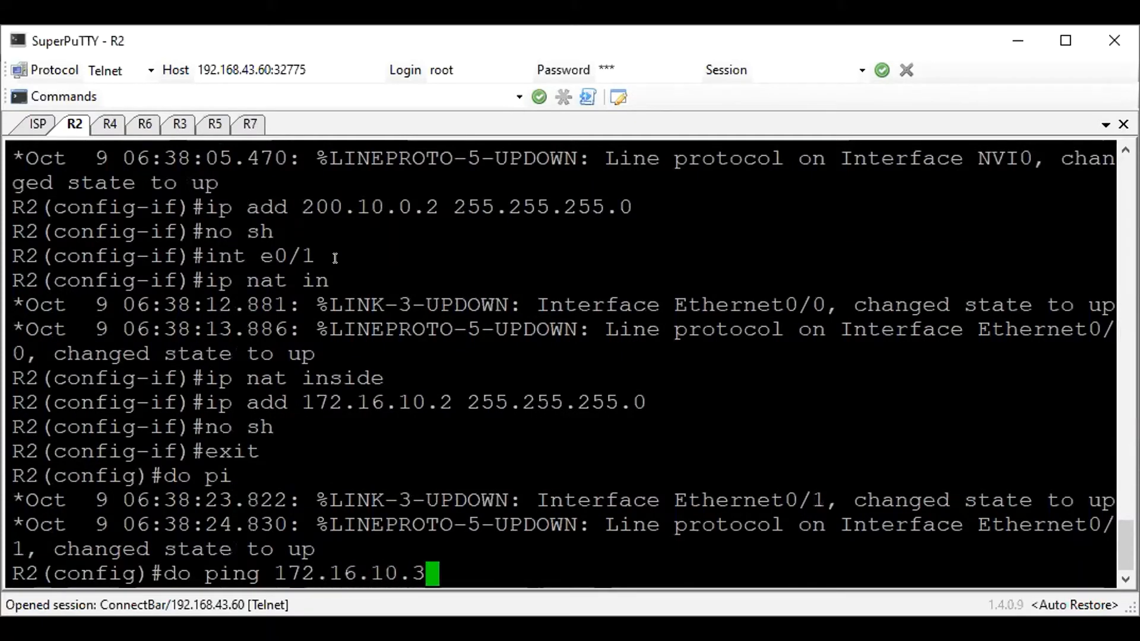
{"action": "key", "text": "Return"}
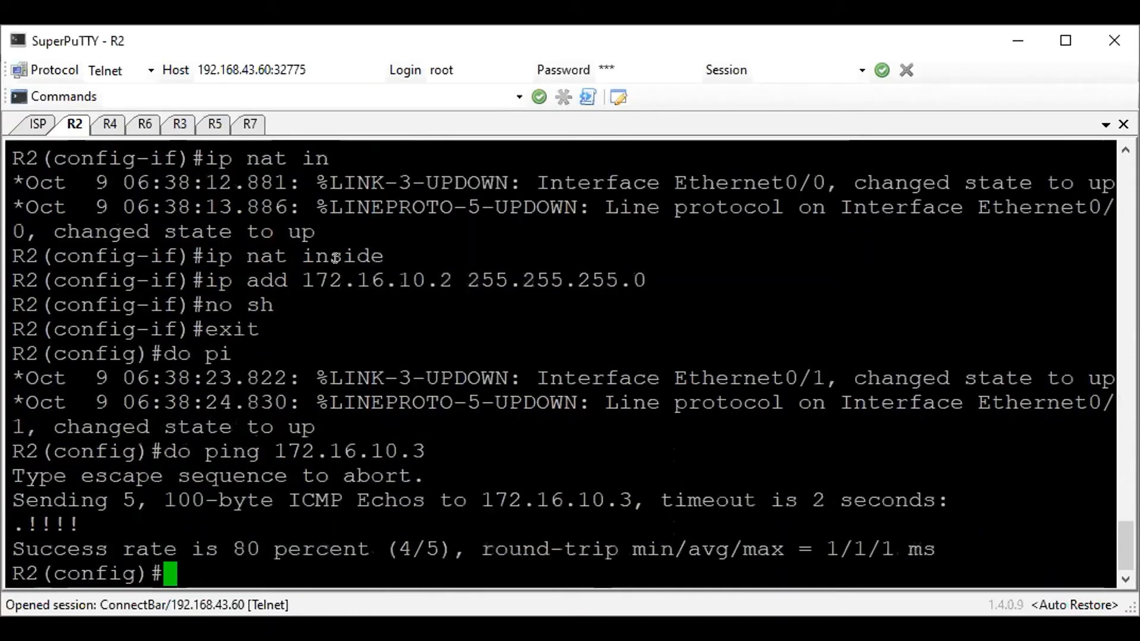
{"action": "type", "text": "do ping 200.10.0.1"}
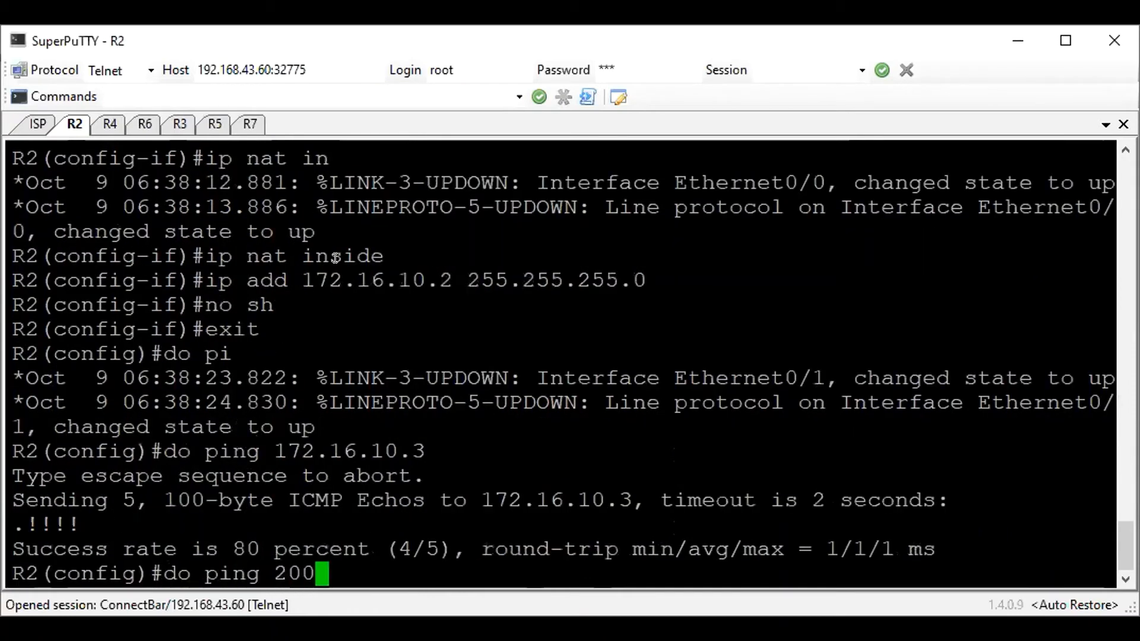
{"action": "key", "text": "Return"}
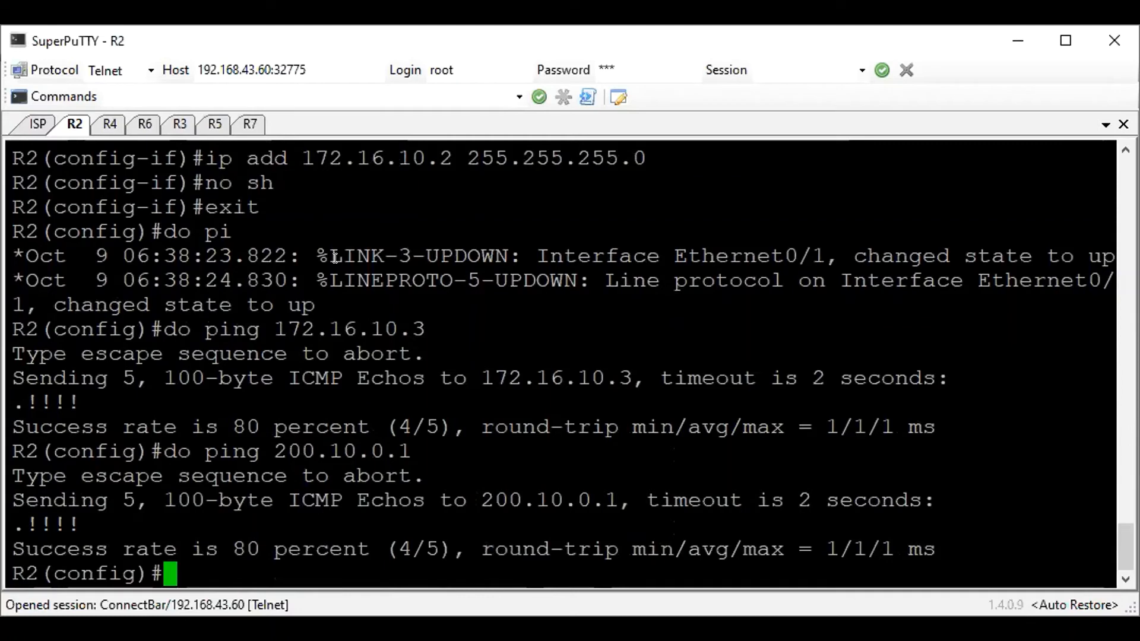
Add a default static route on R2 through e0/0 with next hop 200.10.0.1
{"action": "type", "text": "ip  route 0.0"}
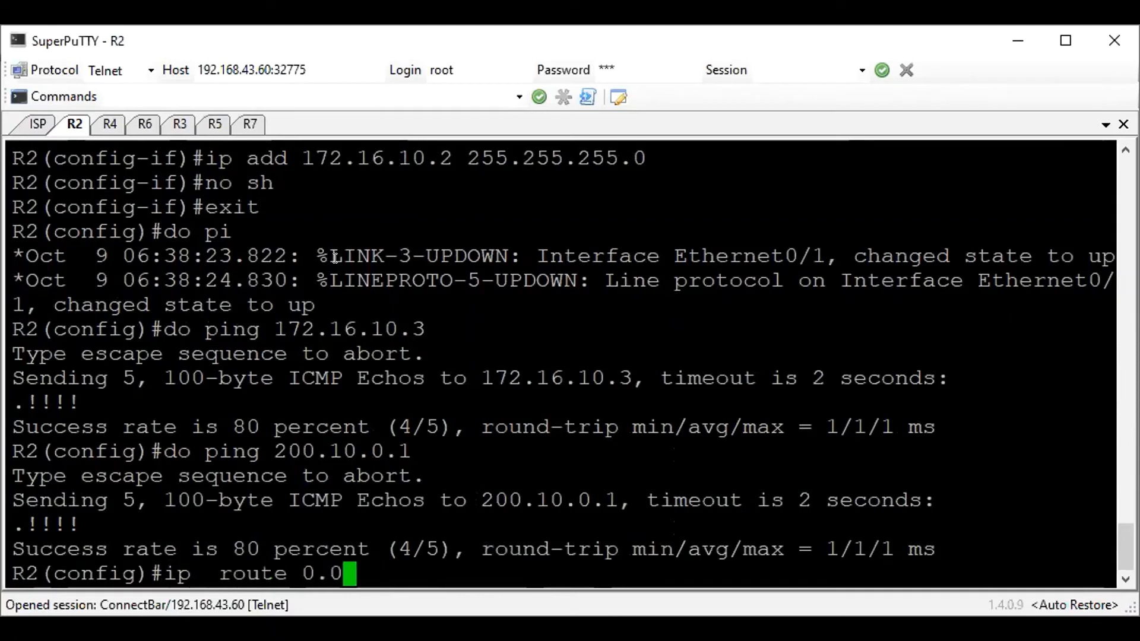
{"action": "type", "text": ".0.0 0.0.0.0 "}
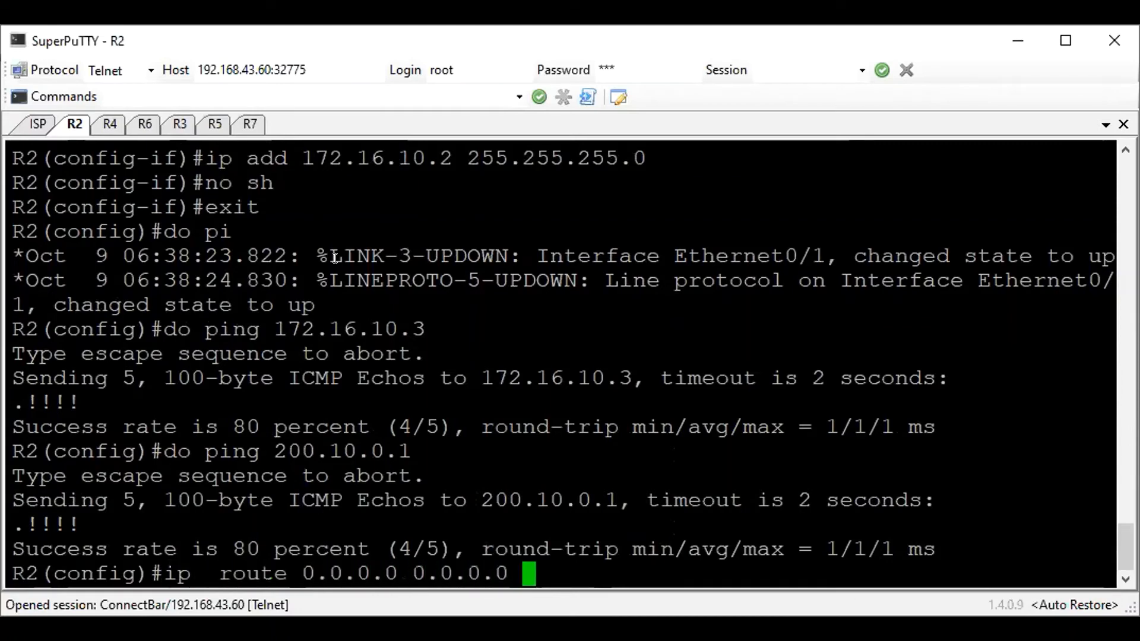
{"action": "type", "text": "e0/0"}
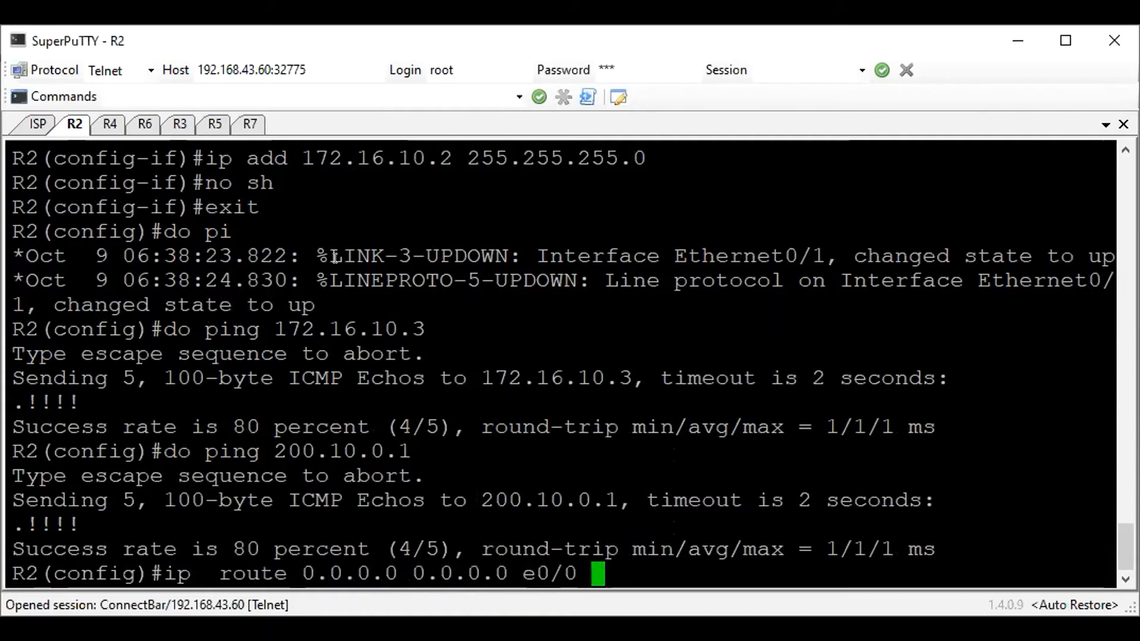
{"action": "type", "text": " 200.10."}
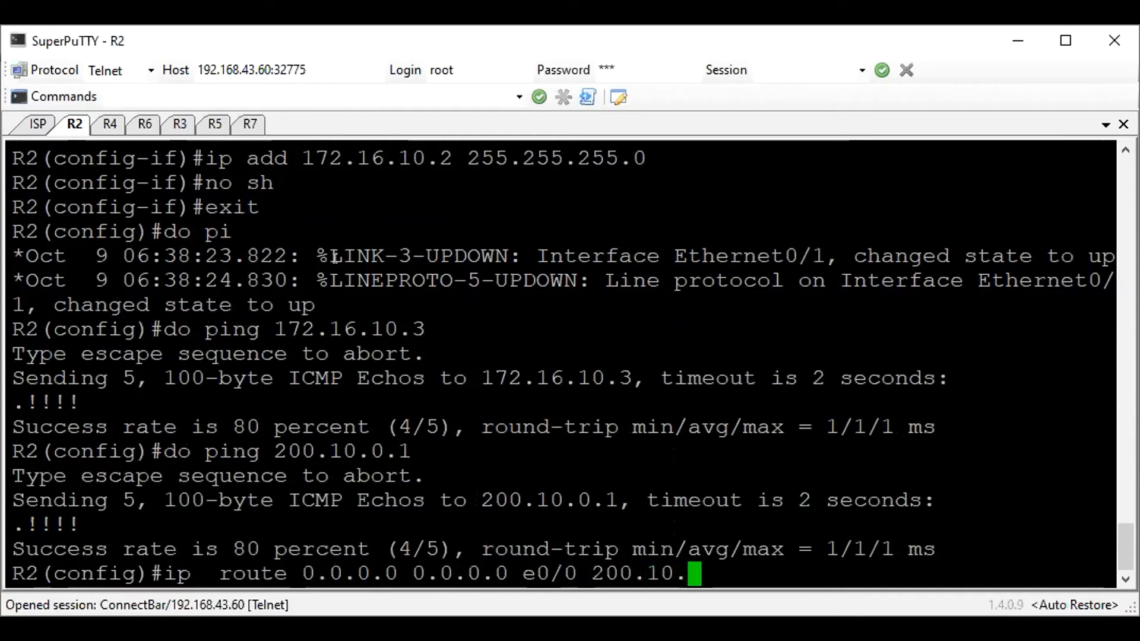
{"action": "type", "text": "0.1"}
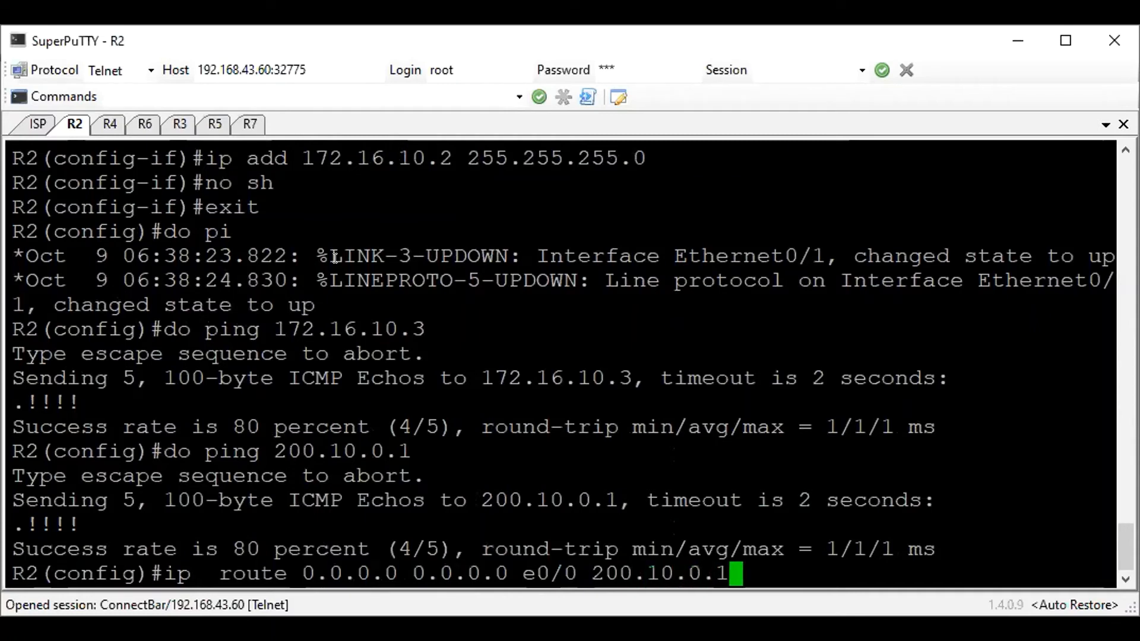
{"action": "key", "text": "Return"}
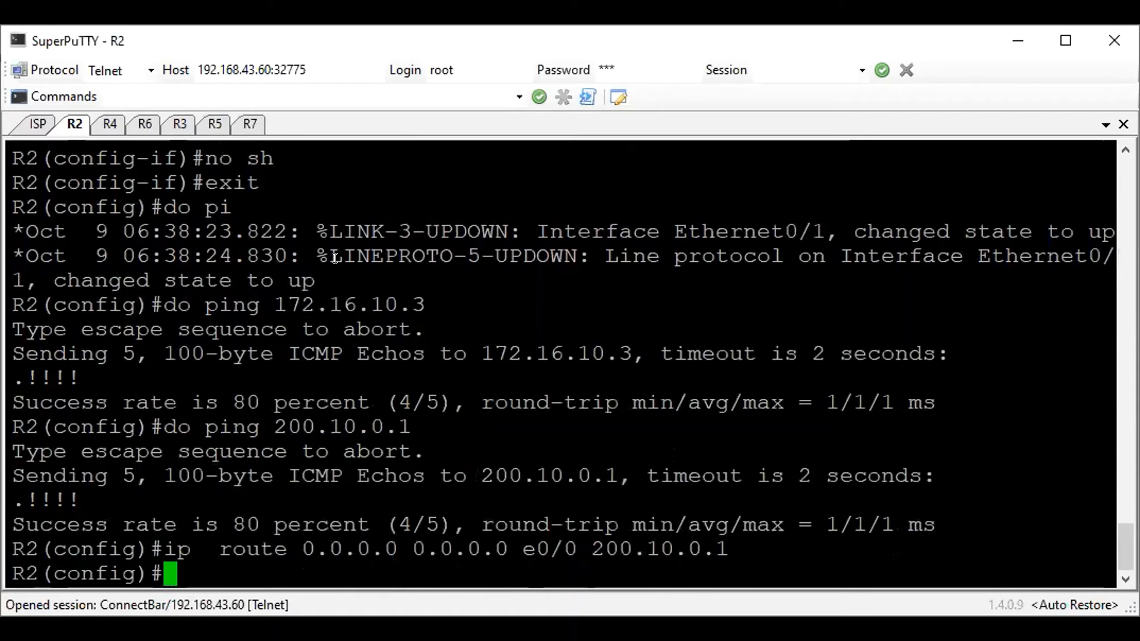
Create access-list 1 on R2 to permit any source
{"action": "type", "text": "acc"}
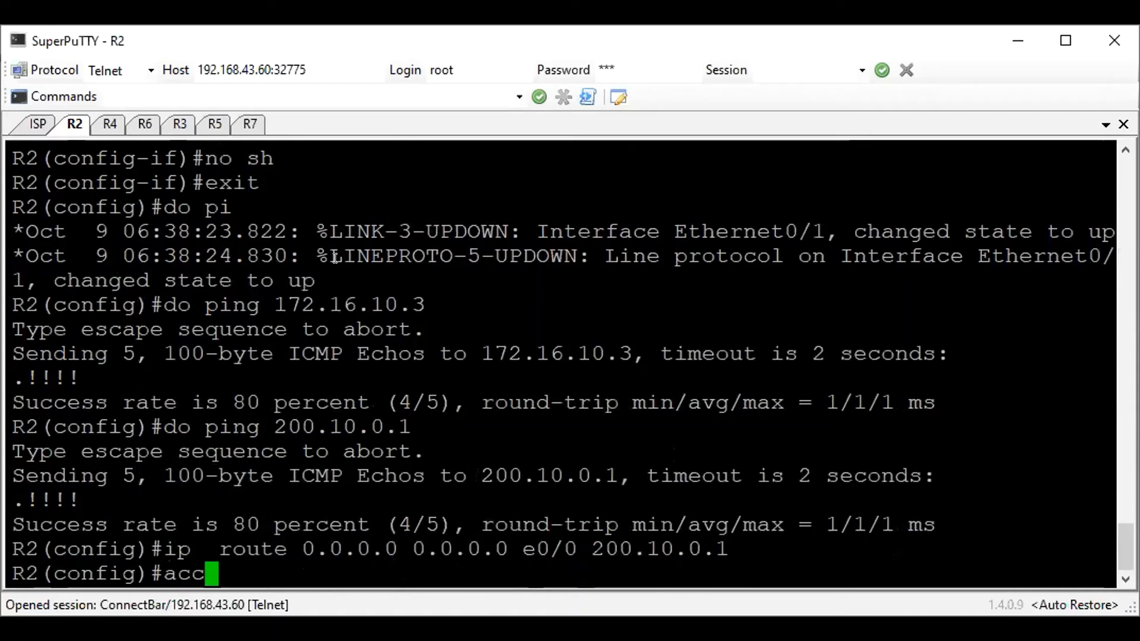
{"action": "type", "text": "ess-list 1 per any"}
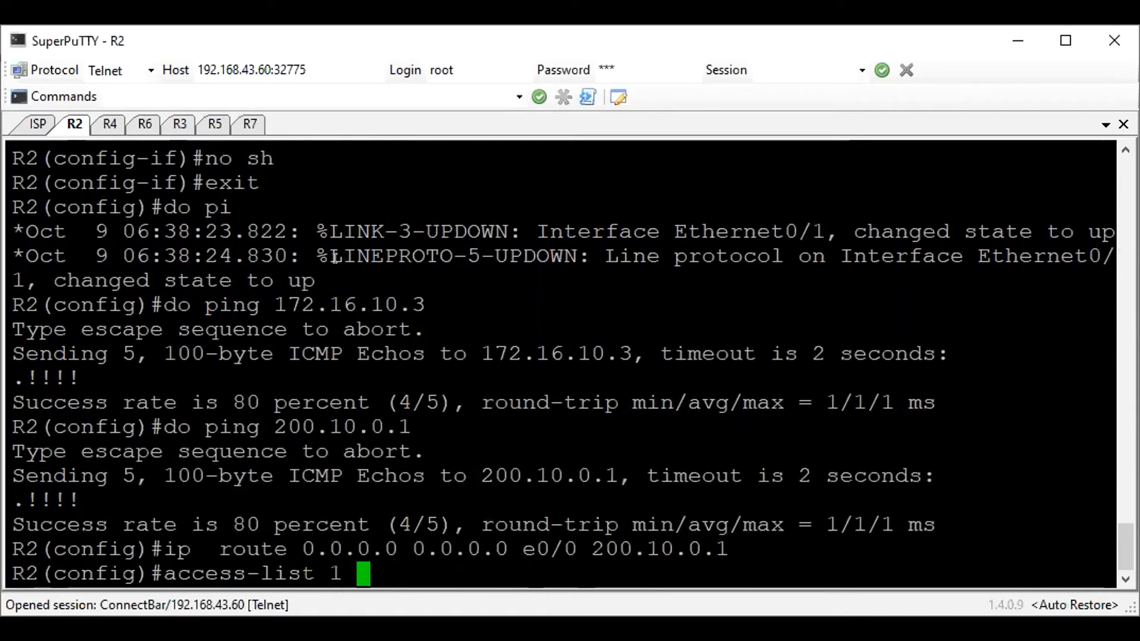
{"action": "key", "text": "Return"}
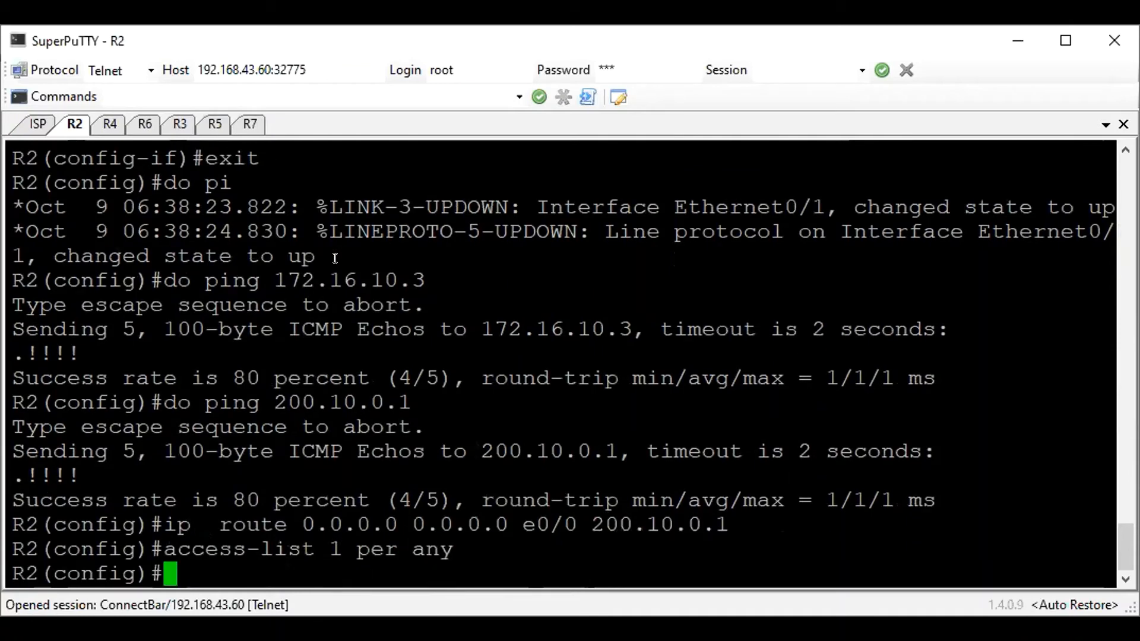
Configure NAT overload on R2 for inside sources matching list 1, using interface e0/0
{"action": "type", "text": "ip na"}
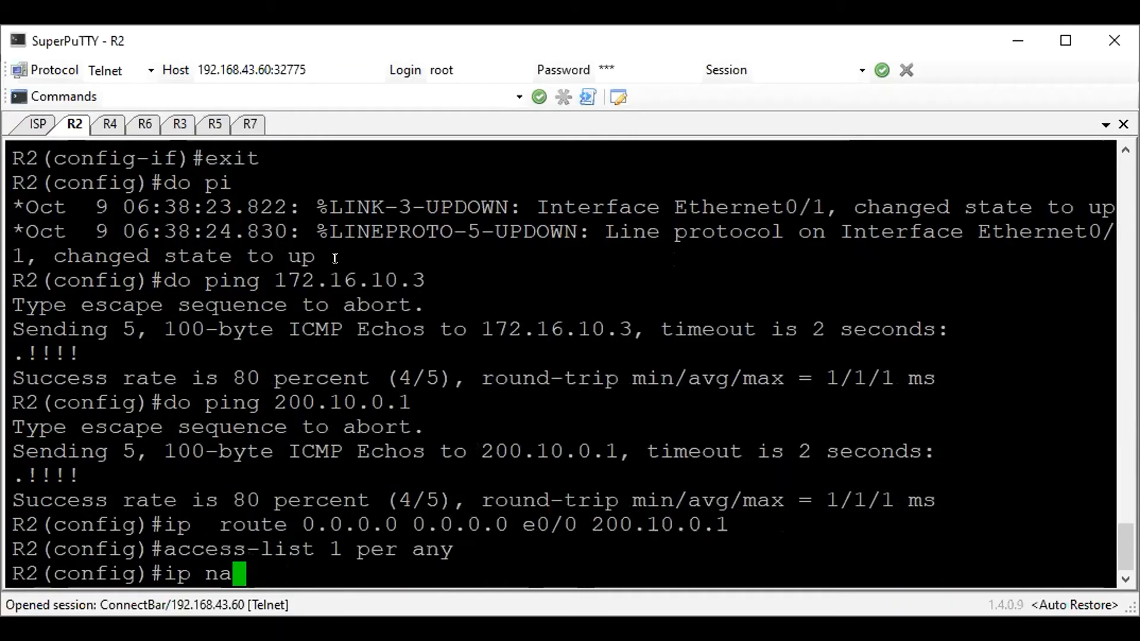
{"action": "type", "text": "t inside sou"}
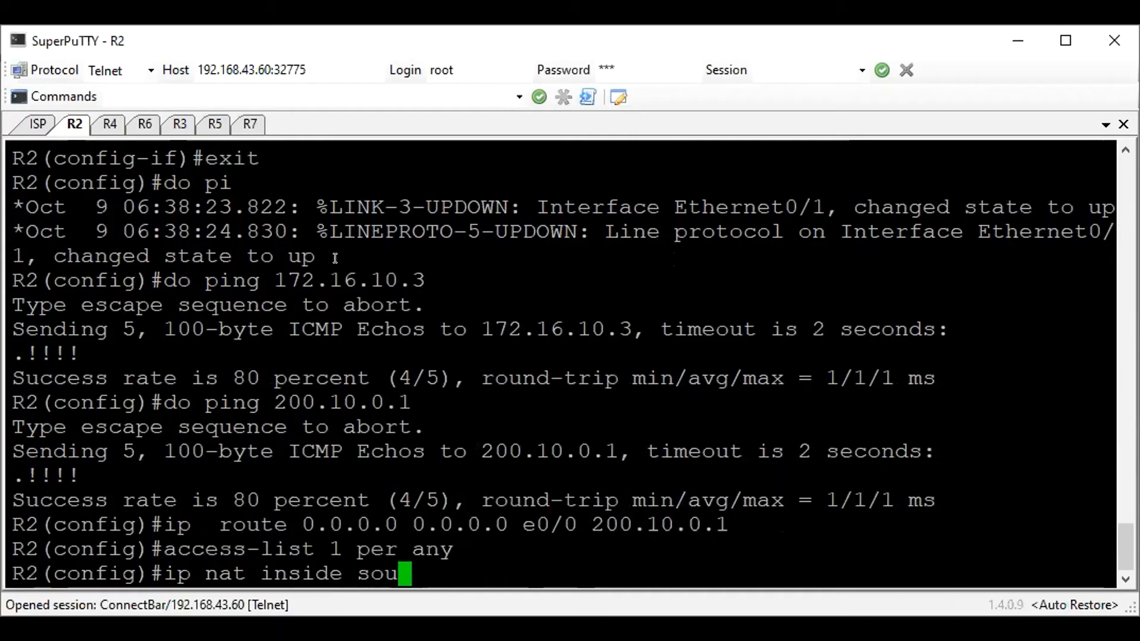
{"action": "type", "text": "rce list 1 int"}
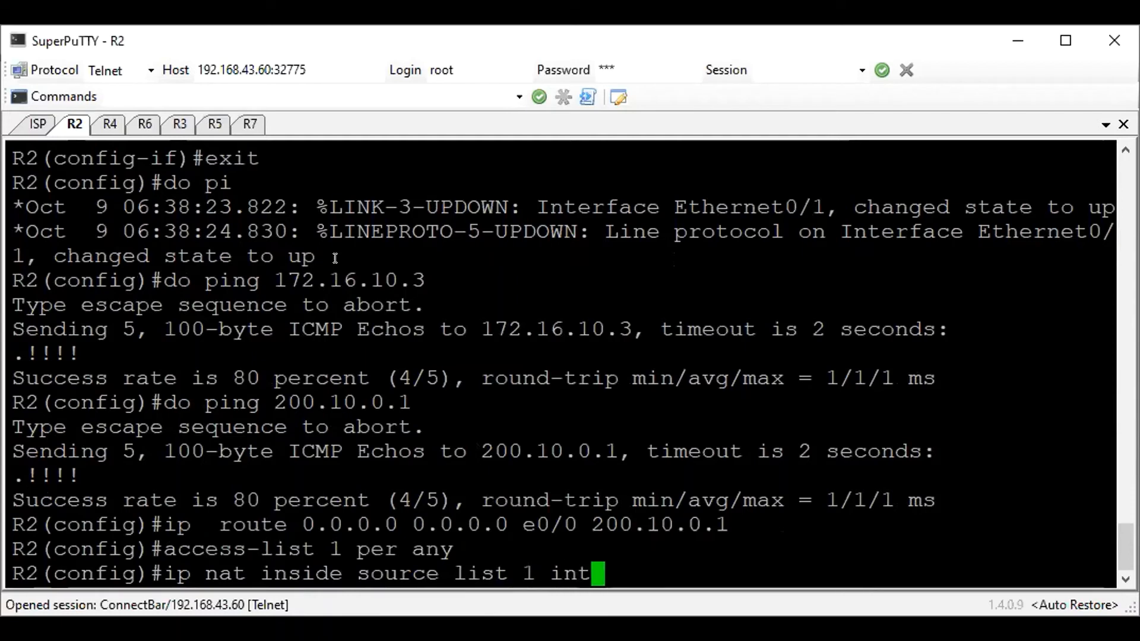
{"action": "type", "text": "erface e0/0"}
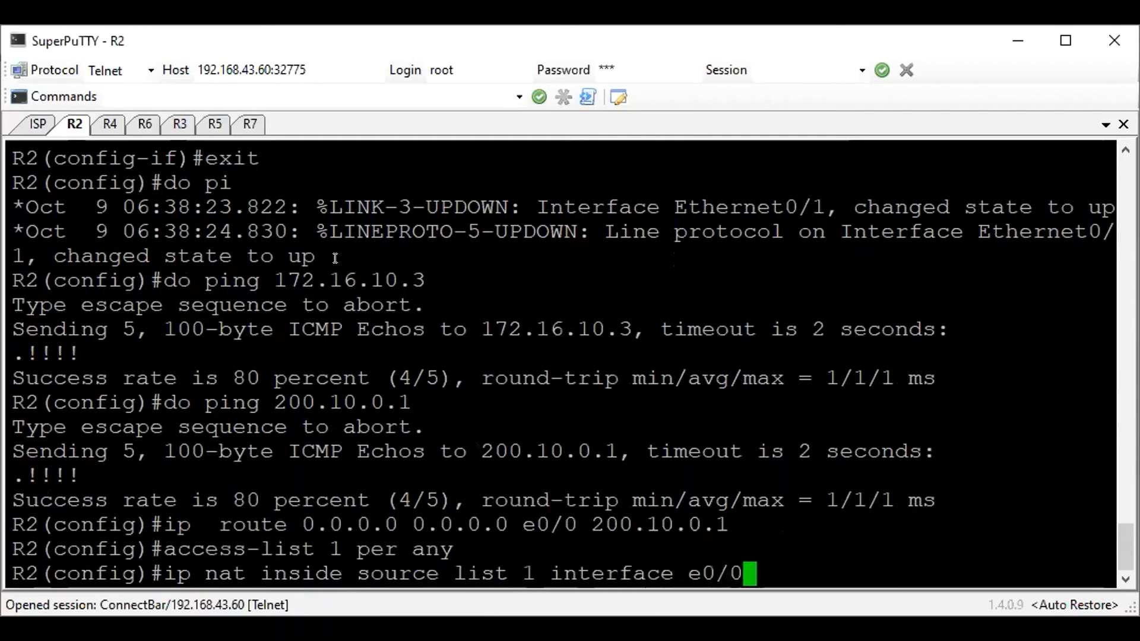
{"action": "type", "text": " overload"}
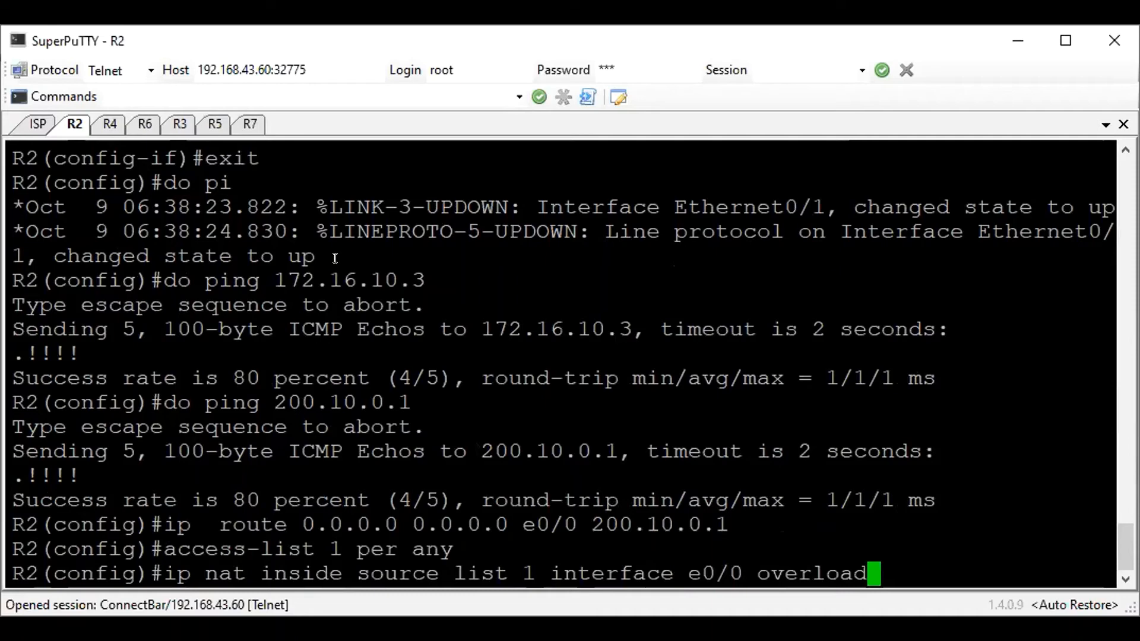
{"action": "key", "text": "Return"}
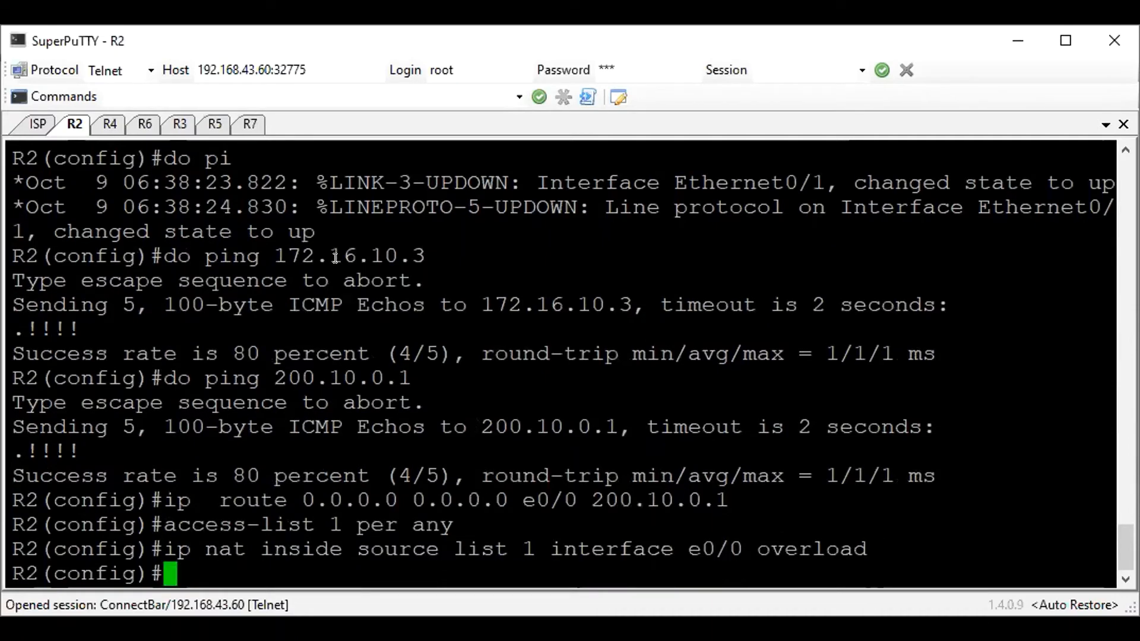
Start the EIGRP 100 process on R2 and set its router ID to 2.2.2.2
{"action": "type", "text": "router eigrp 100"}
{"action": "key", "text": "Return"}
{"action": "type", "text": "eigrp router-id "}
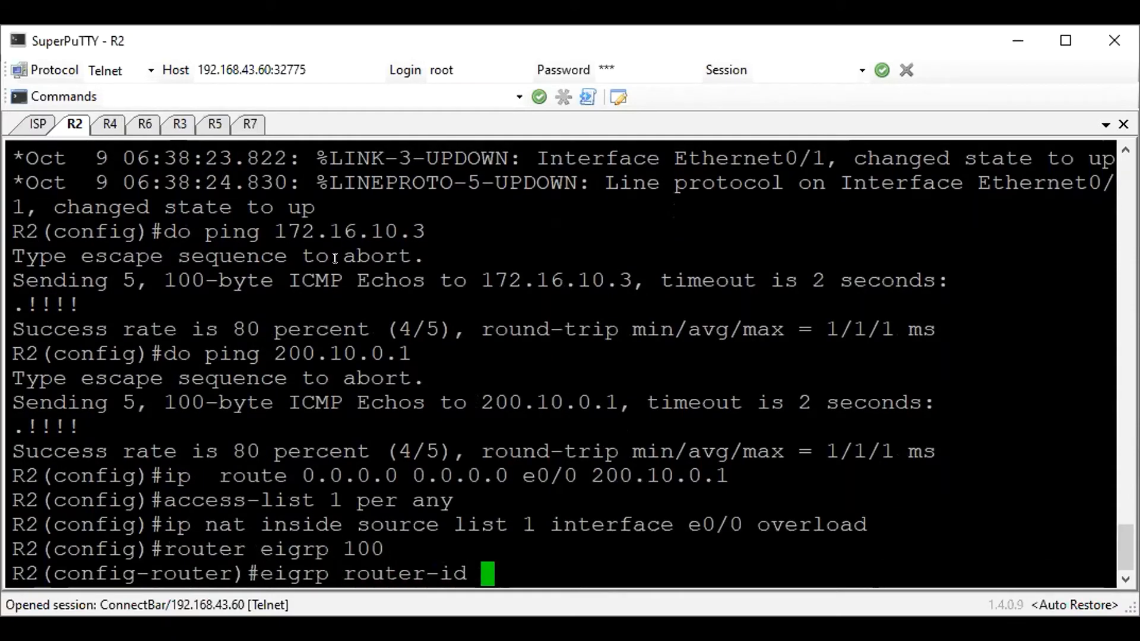
{"action": "type", "text": "2.2.2.2"}
{"action": "key", "text": "Return"}
Disable automatic summarization for EIGRP 100 on R2 with no auto-summary
{"action": "type", "text": "network"}
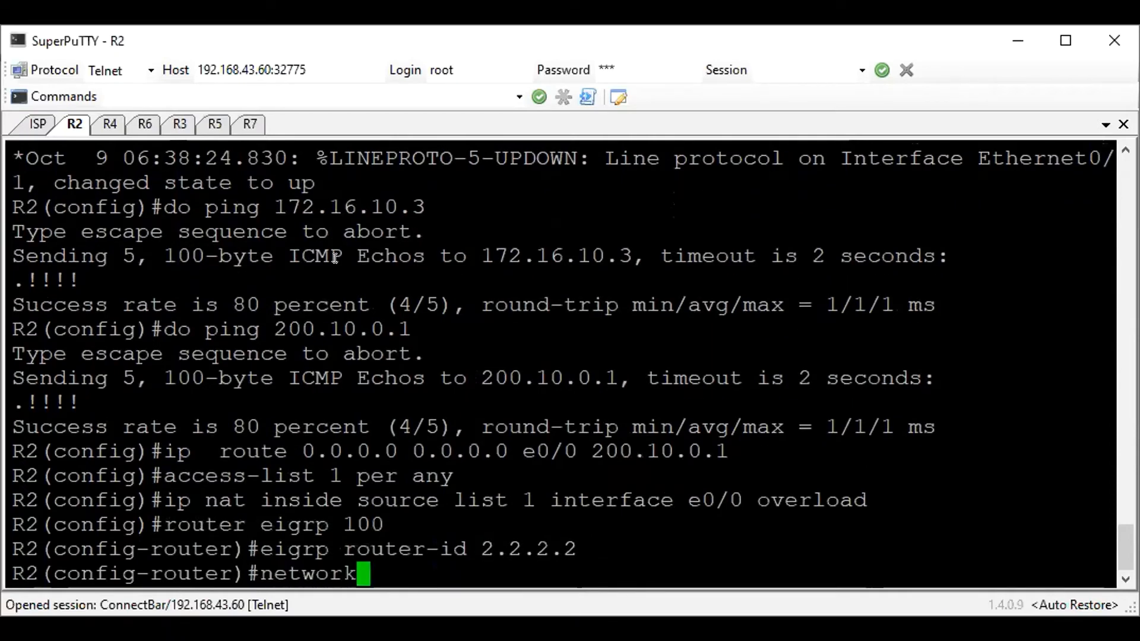
{"action": "key", "text": "BackSpace"}
{"action": "key", "text": "BackSpace"}
{"action": "key", "text": "BackSpace"}
{"action": "key", "text": "BackSpace"}
{"action": "key", "text": "BackSpace"}
{"action": "key", "text": "BackSpace"}
{"action": "type", "text": "o au"}
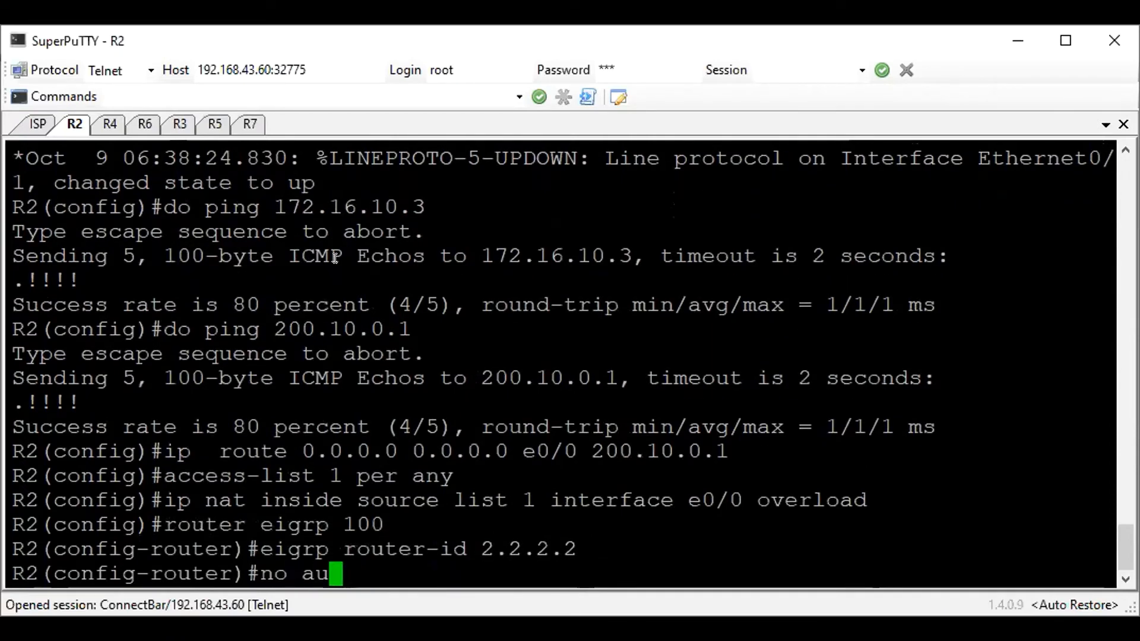
{"action": "type", "text": "to-summary"}
{"action": "key", "text": "Return"}
Advertise network 172.16.10.0 with wildcard mask 0.0.0.255 in EIGRP 100 on R2
{"action": "type", "text": "et"}
{"action": "key", "text": "BackSpace"}
{"action": "key", "text": "BackSpace"}
{"action": "type", "text": "new"}
{"action": "key", "text": "BackSpace"}
{"action": "type", "text": "towkr"}
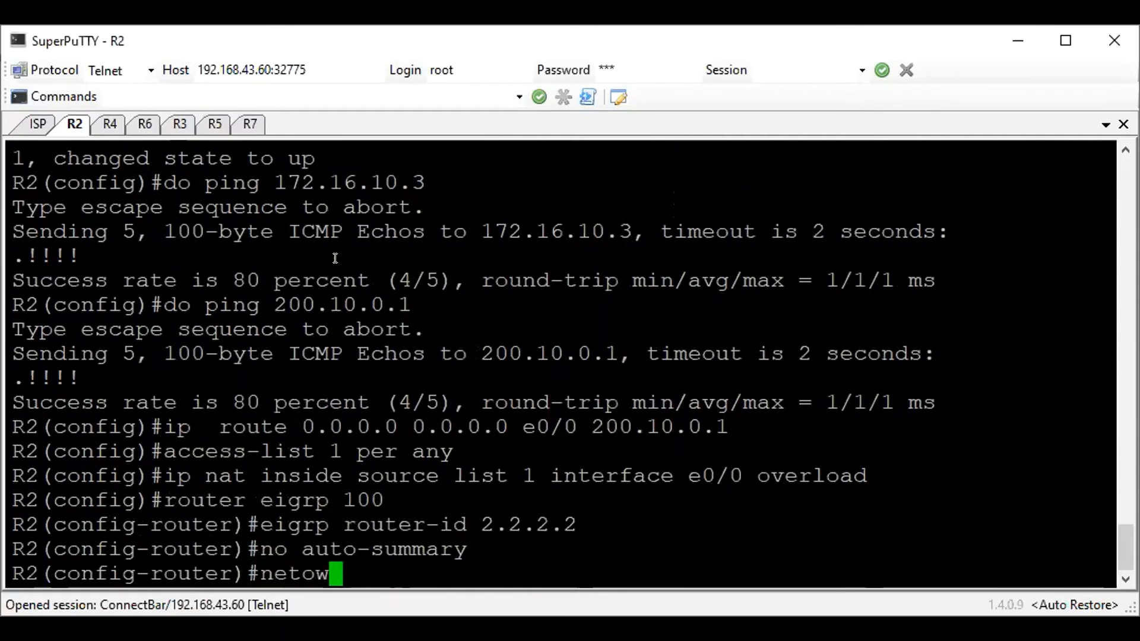
{"action": "key", "text": "BackSpace"}
{"action": "key", "text": "BackSpace"}
{"action": "type", "text": "r"}
{"action": "key", "text": "BackSpace"}
{"action": "key", "text": "BackSpace"}
{"action": "key", "text": "BackSpace"}
{"action": "type", "text": "work 172."}
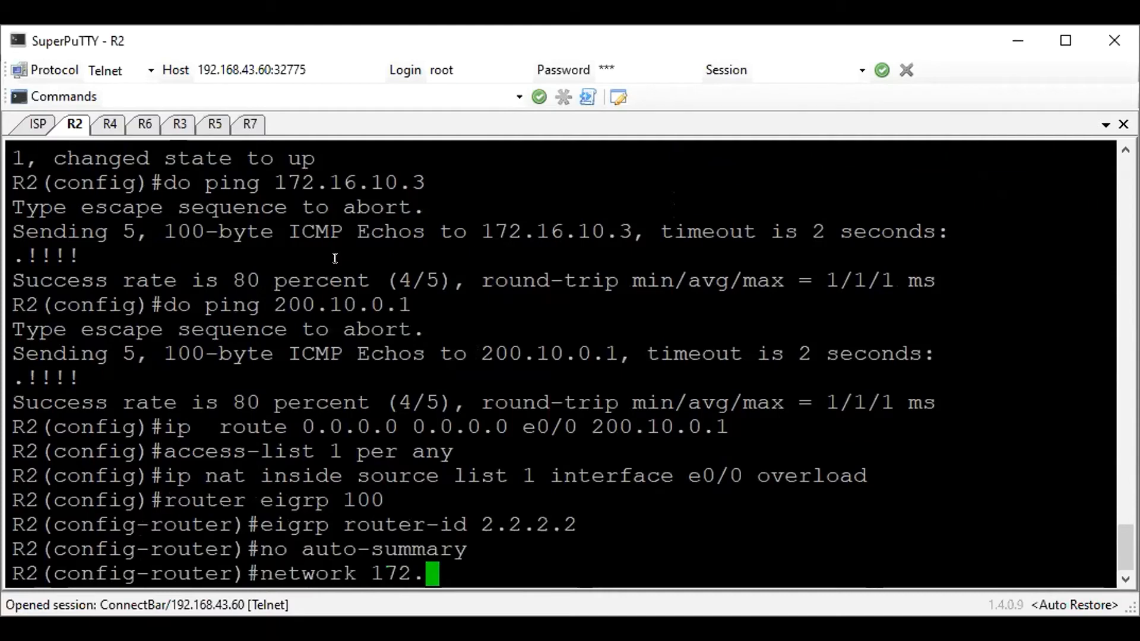
{"action": "type", "text": "16.10.0 "}
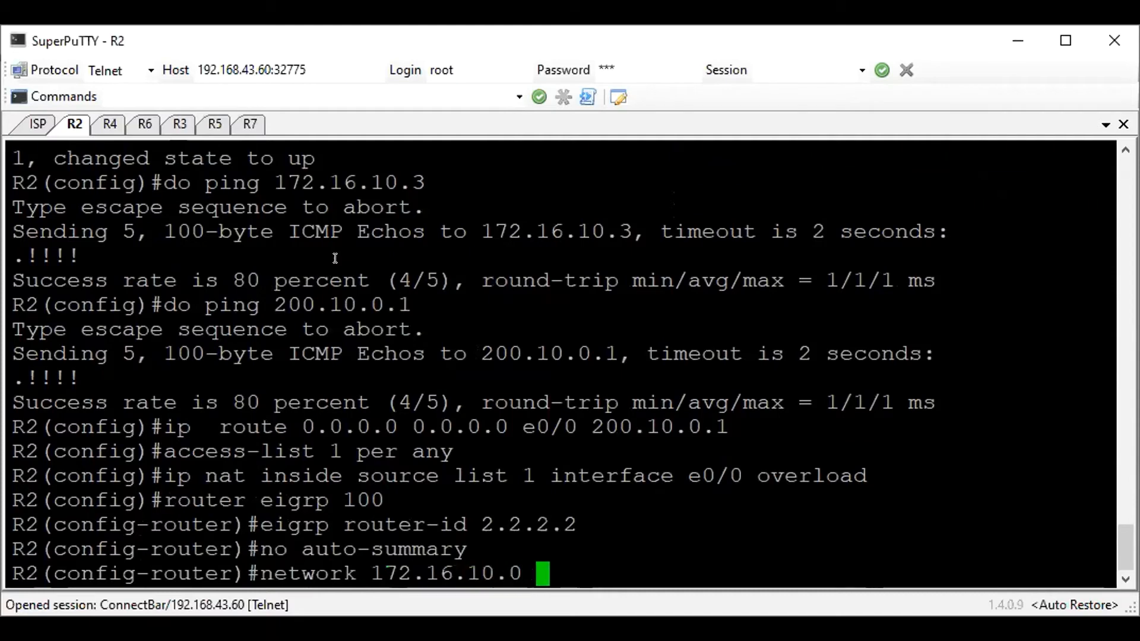
{"action": "type", "text": "0.0.0.255"}
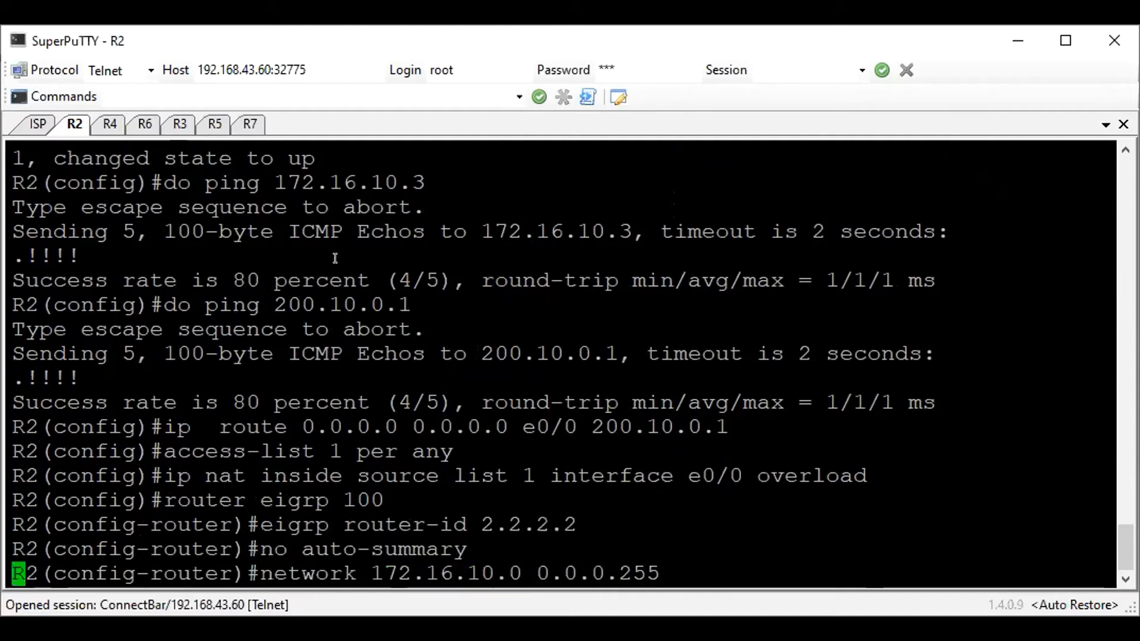
{"action": "key", "text": "Return"}
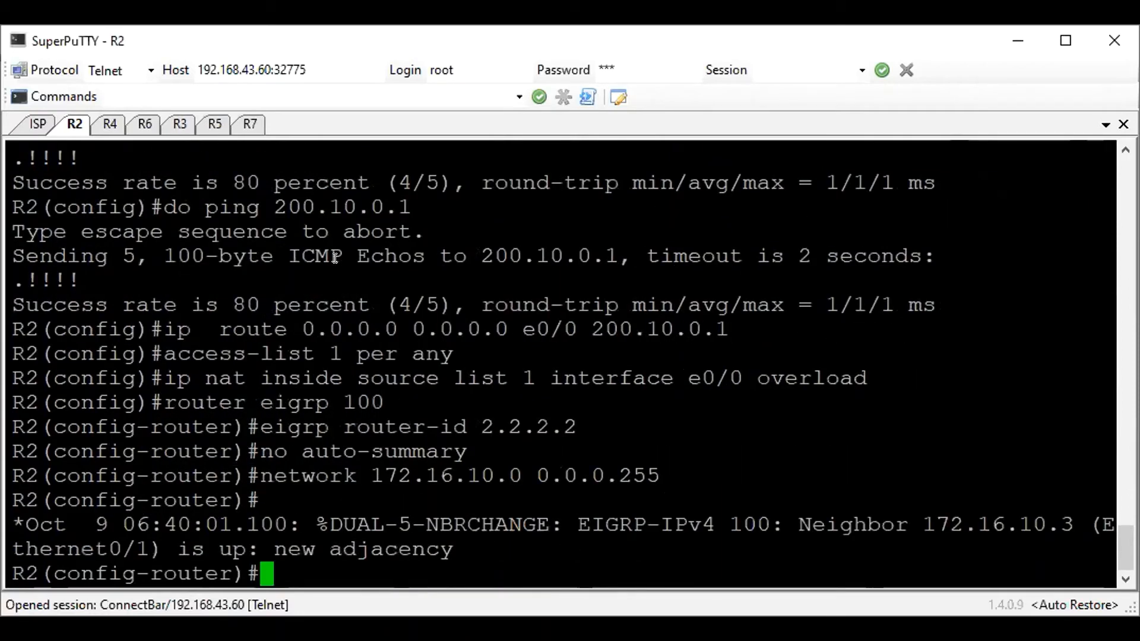
Display the EIGRP routes on R2 and test connectivity to 172.16.11.2 with a ping
{"action": "type", "text": "do sh ip ro ei"}
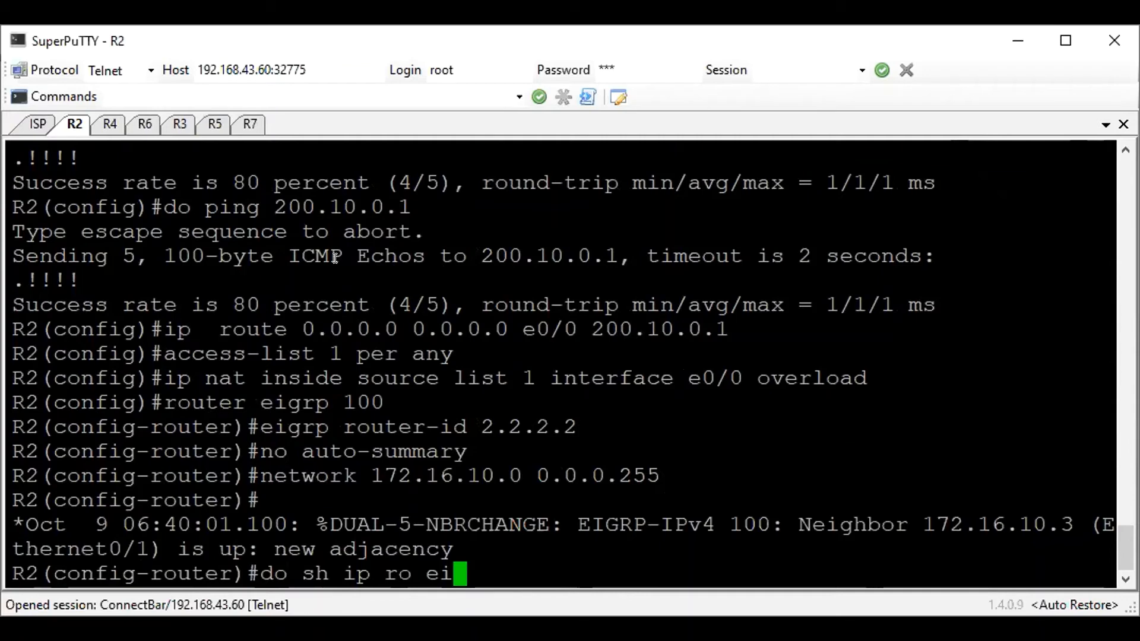
{"action": "key", "text": "Return"}
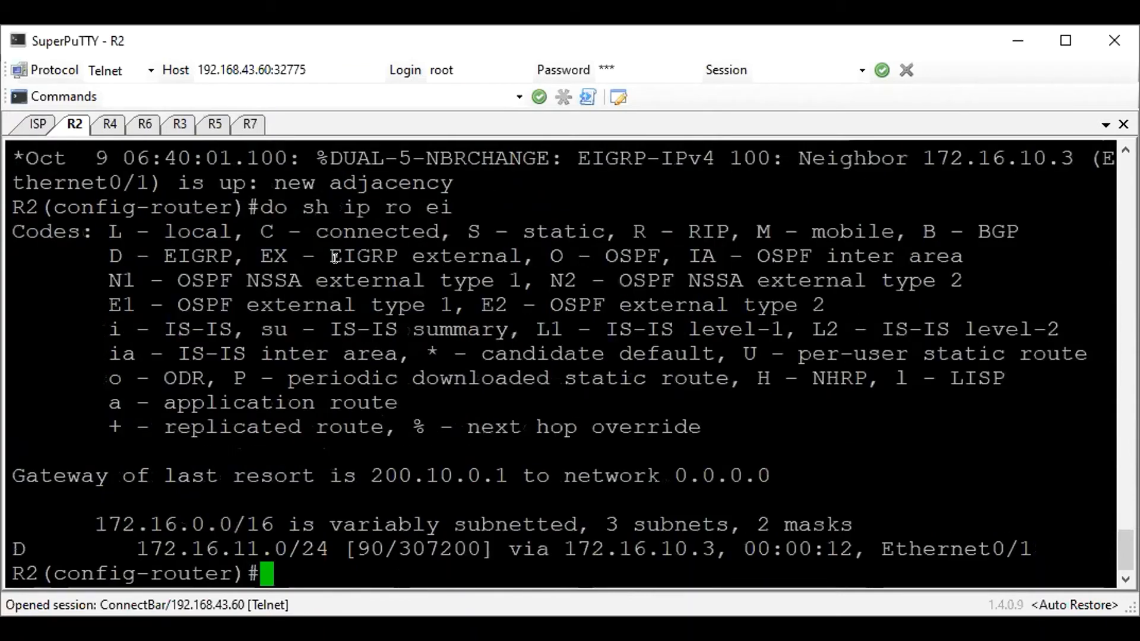
{"action": "type", "text": "do ping 172.16.11.2"}
{"action": "key", "text": "Return"}
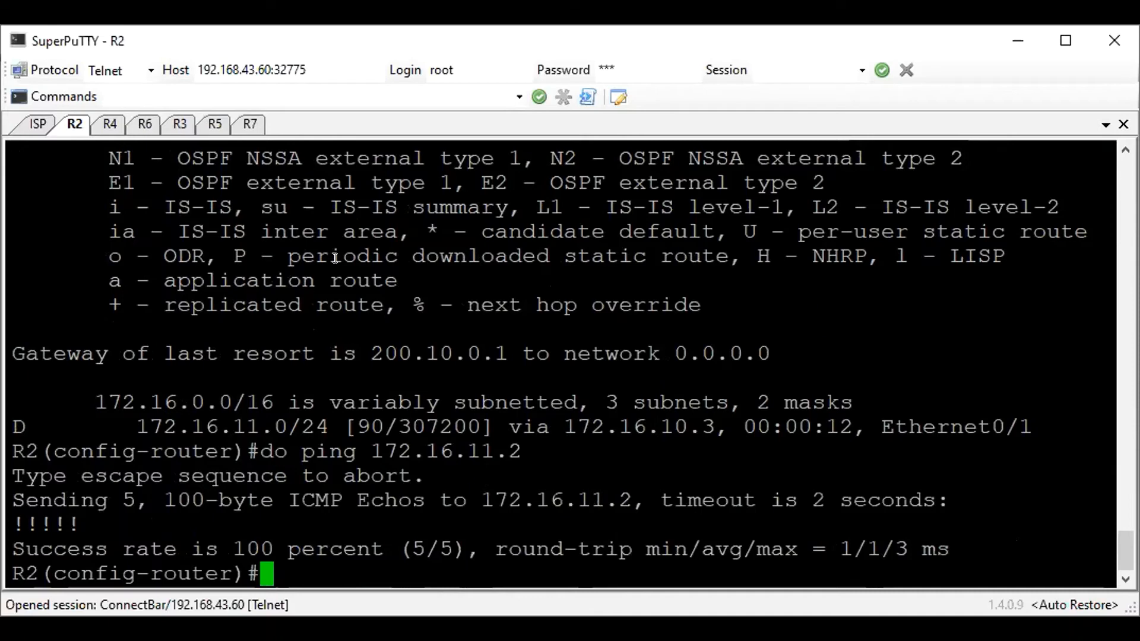
Redistribute static routes into EIGRP 100 on R2
{"action": "type", "text": "red str"}
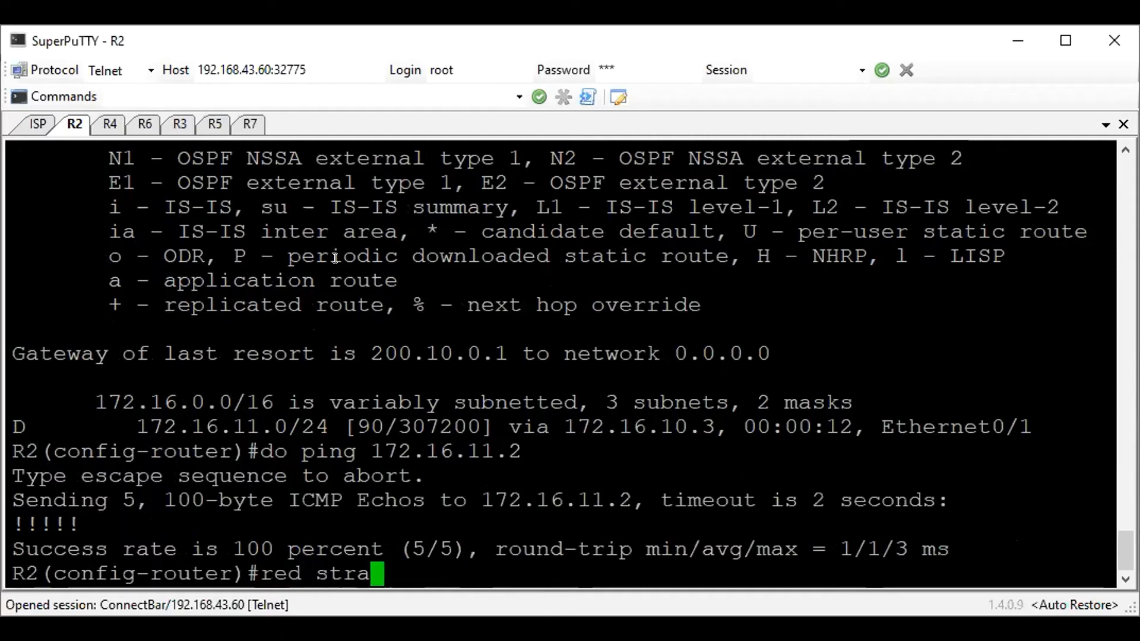
{"action": "type", "text": "a"}
{"action": "key", "text": "Tab"}
{"action": "key", "text": "BackSpace"}
{"action": "key", "text": "BackSpace"}
{"action": "type", "text": "a"}
{"action": "key", "text": "Tab"}
{"action": "key", "text": "Return"}
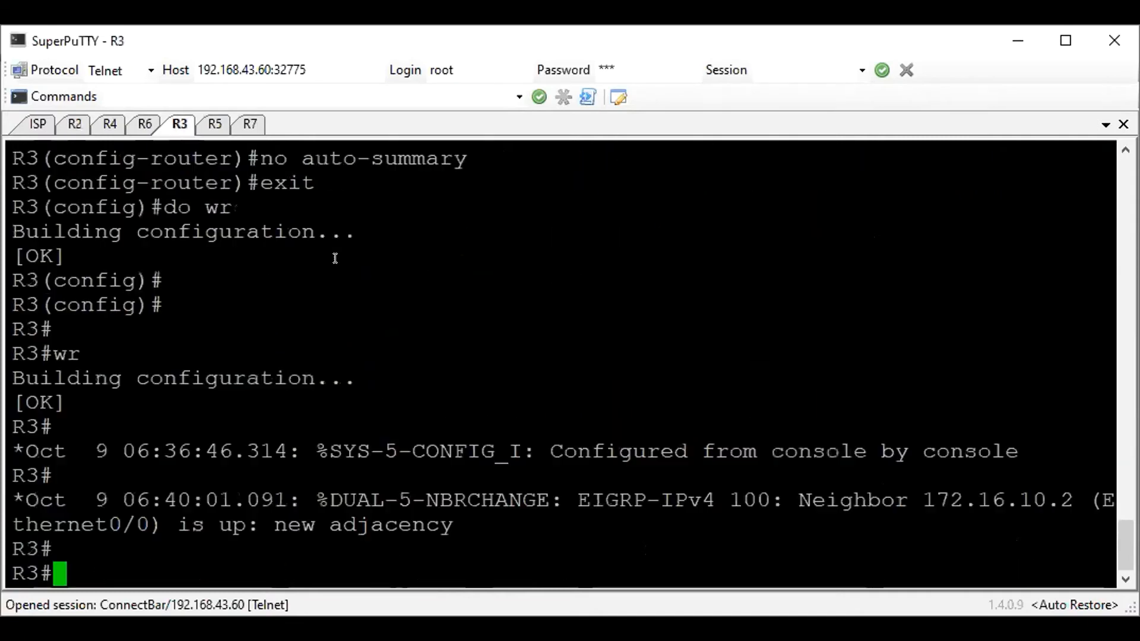
Switch to the R3 console and examine its EIGRP routes for the external default route
{"action": "type", "text": "show ip ro ei"}
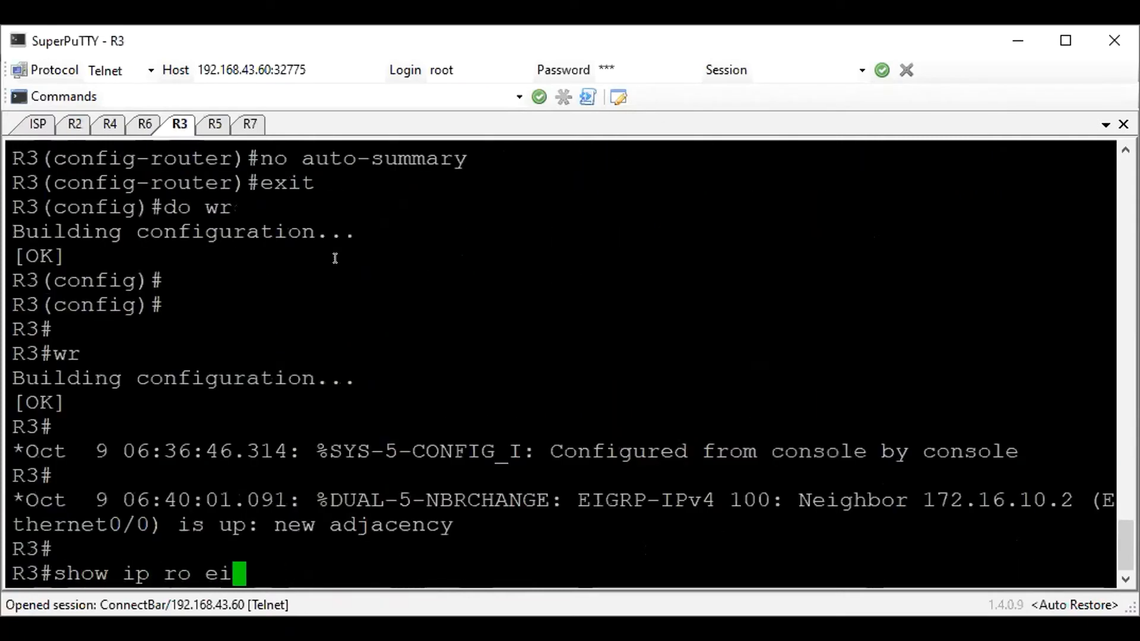
{"action": "key", "text": "Return"}
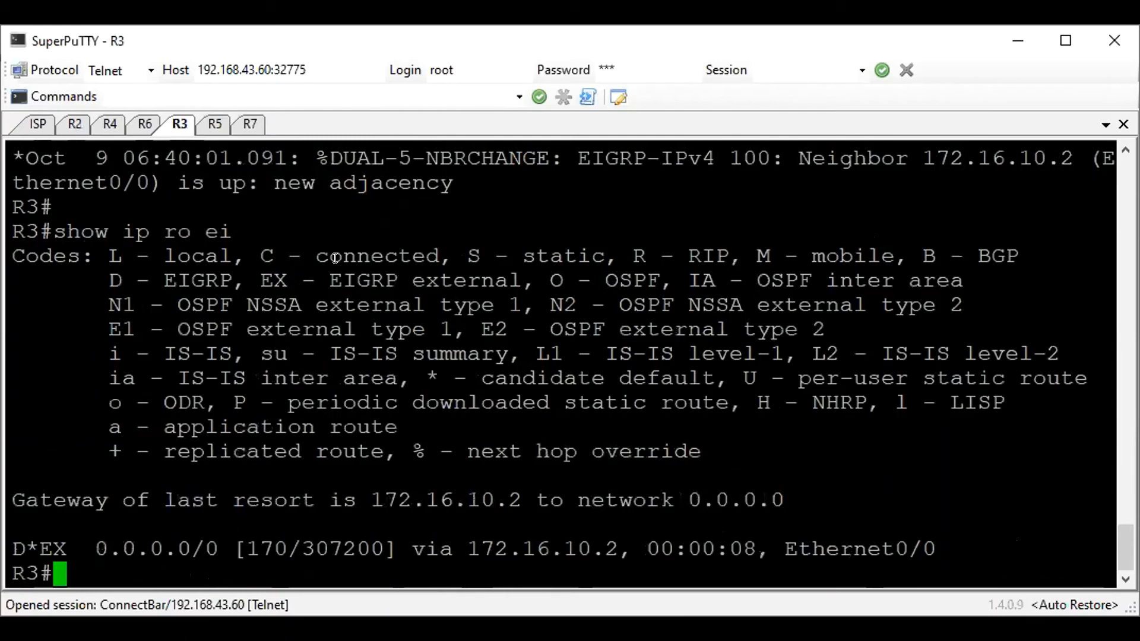
{"action": "left_click_drag", "start_coordinate": [18, 541], "coordinate": [727, 541]}
{"action": "left_click", "coordinate": [620, 444]}
Test Internet connectivity from R3 by pinging 1.1.1.1, 8.8.8.8 and 4.2.2.2
{"action": "type", "text": "ping 1.1.1.1"}
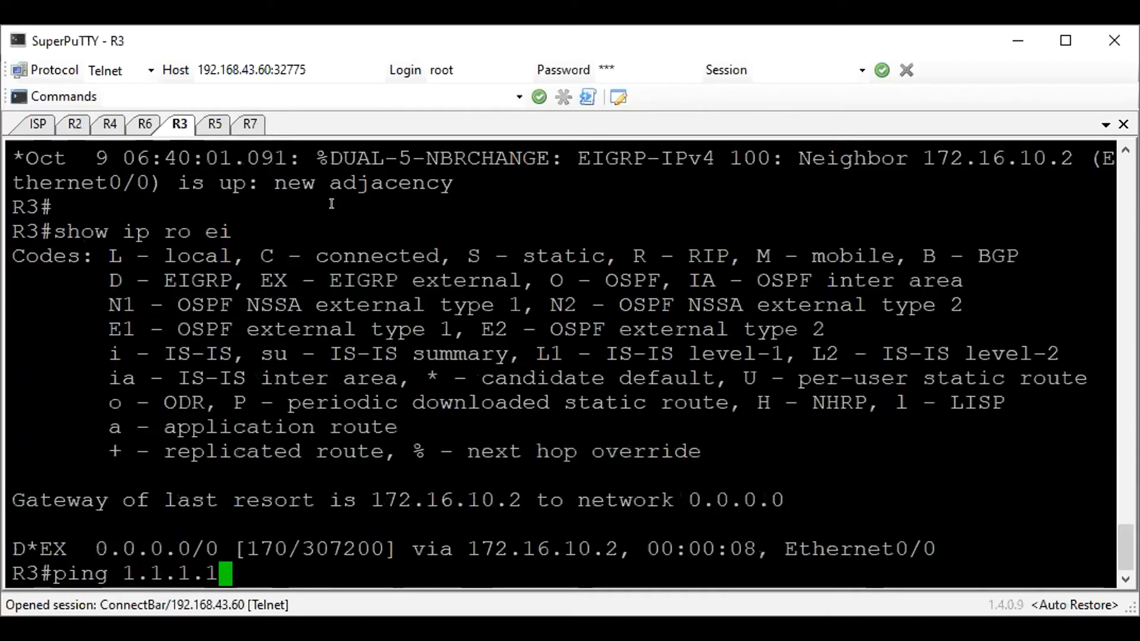
{"action": "key", "text": "Return"}
{"action": "type", "text": "ping 8.8.8.8"}
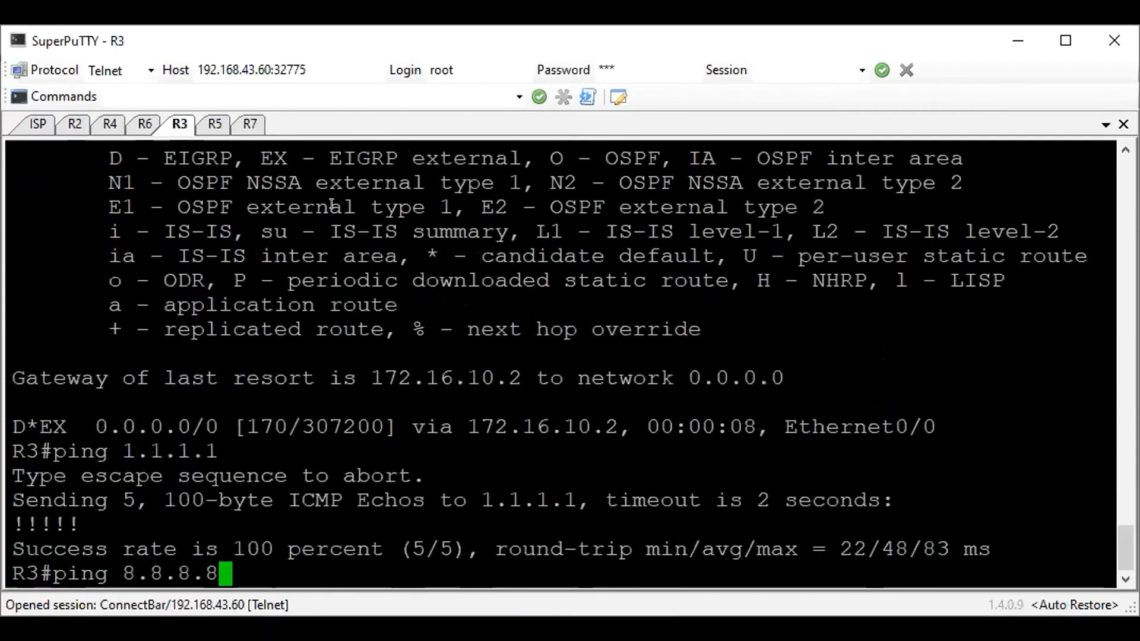
{"action": "key", "text": "Return"}
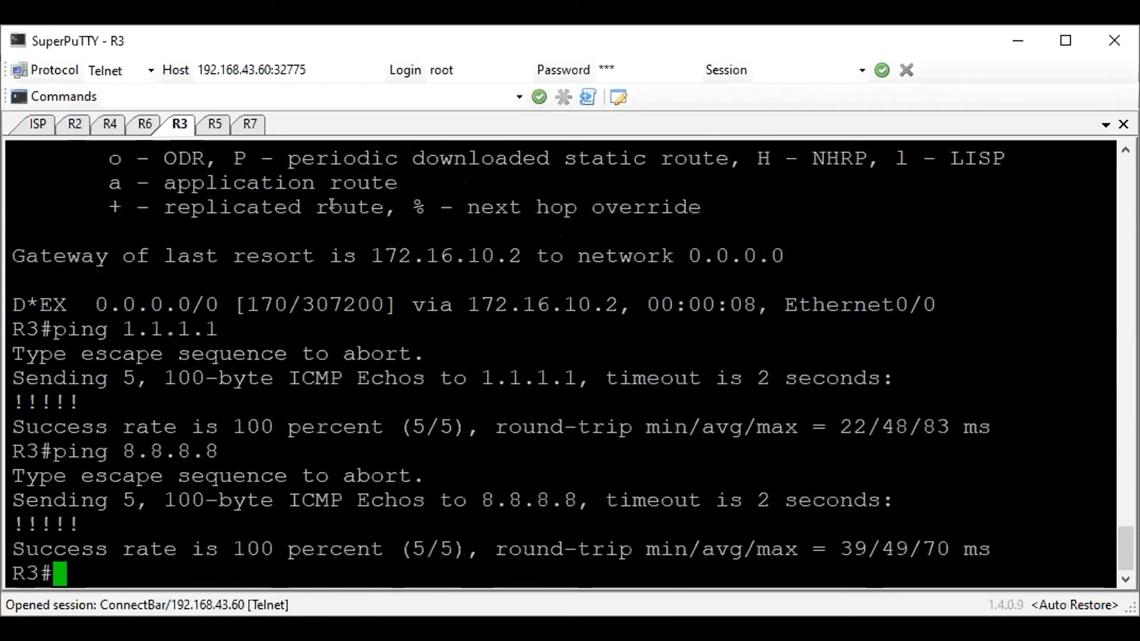
{"action": "left_click_drag", "start_coordinate": [580, 527], "coordinate": [252, 407]}
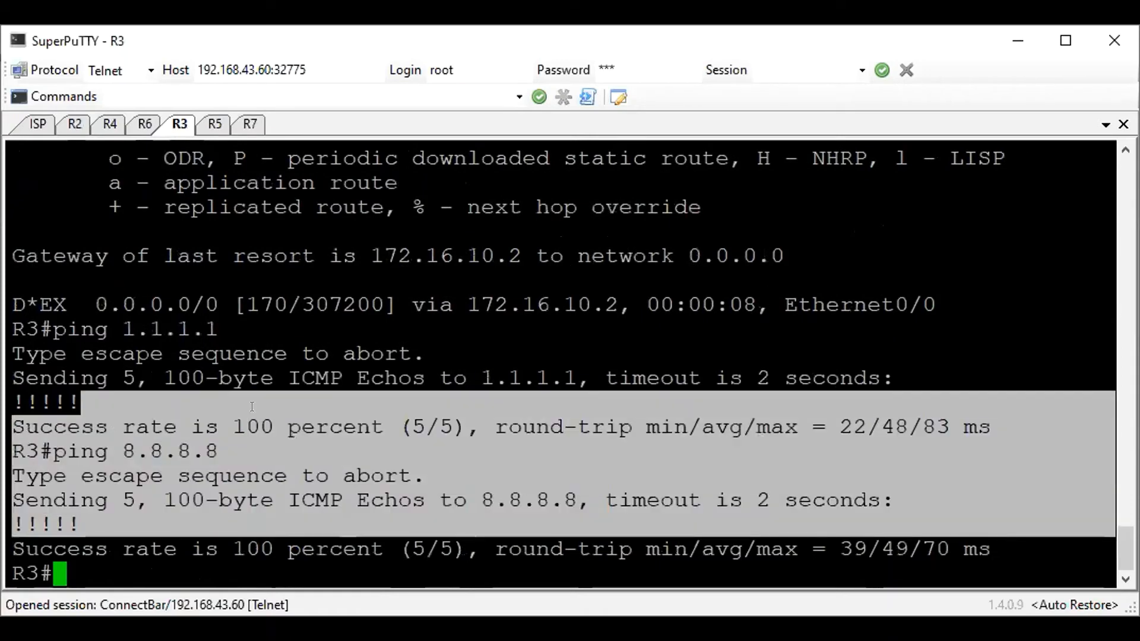
{"action": "type", "text": "ping 4.2.2.2"}
{"action": "key", "text": "Return"}
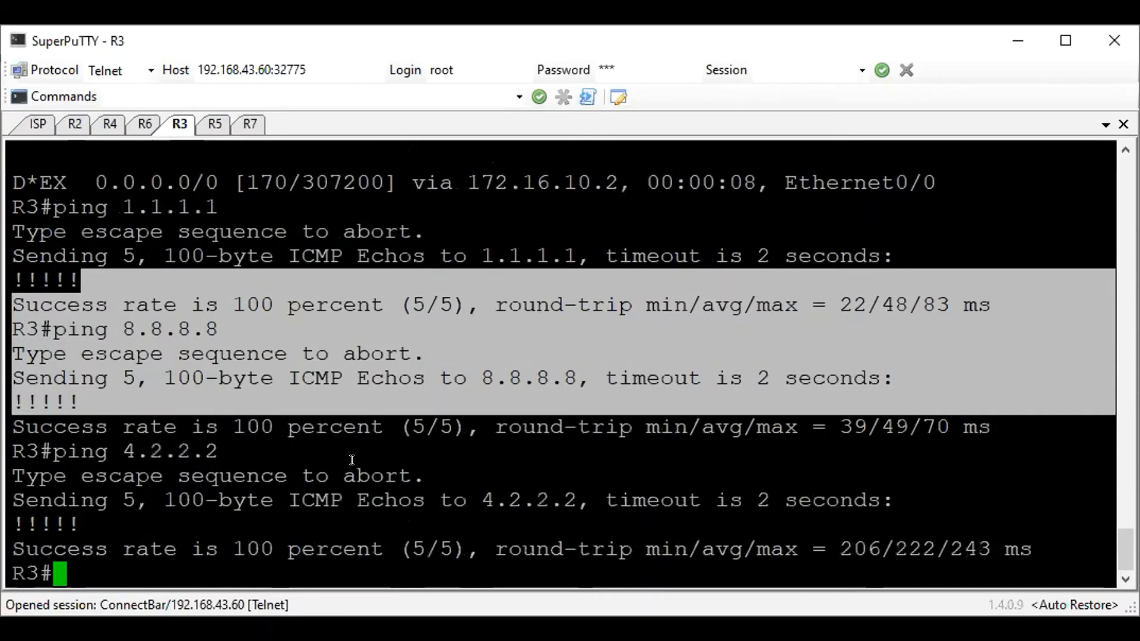
{"action": "left_click", "coordinate": [352, 460]}
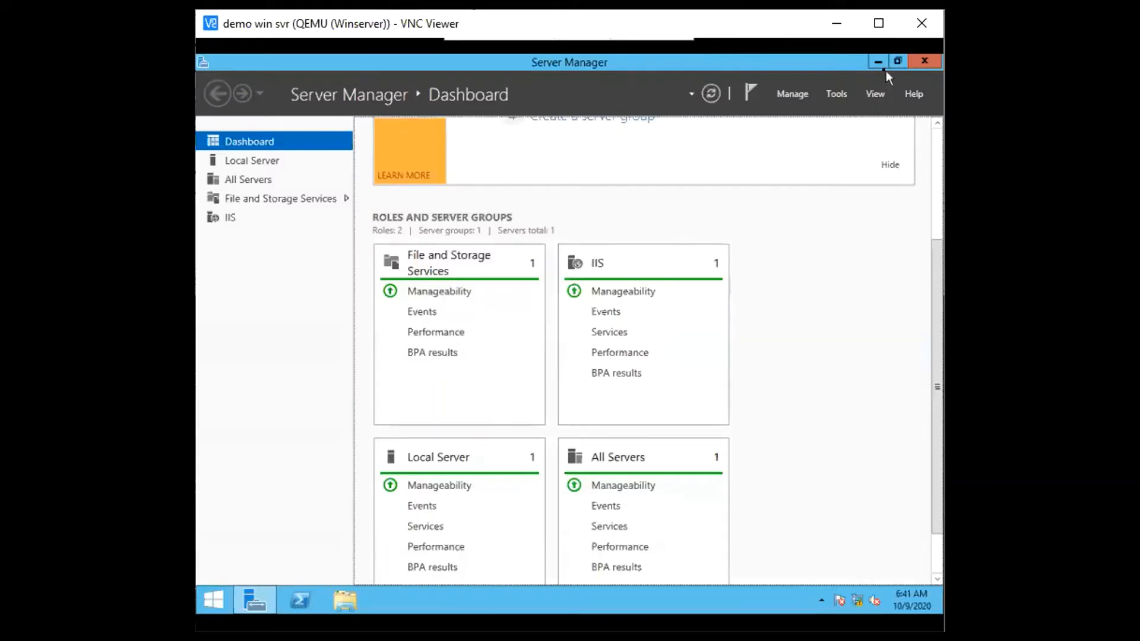
Minimize Server Manager on the demo Windows server and open a command prompt with cmd
{"action": "left_click", "coordinate": [879, 62]}
{"action": "key", "text": "super+r"}
{"action": "type", "text": "cm"}
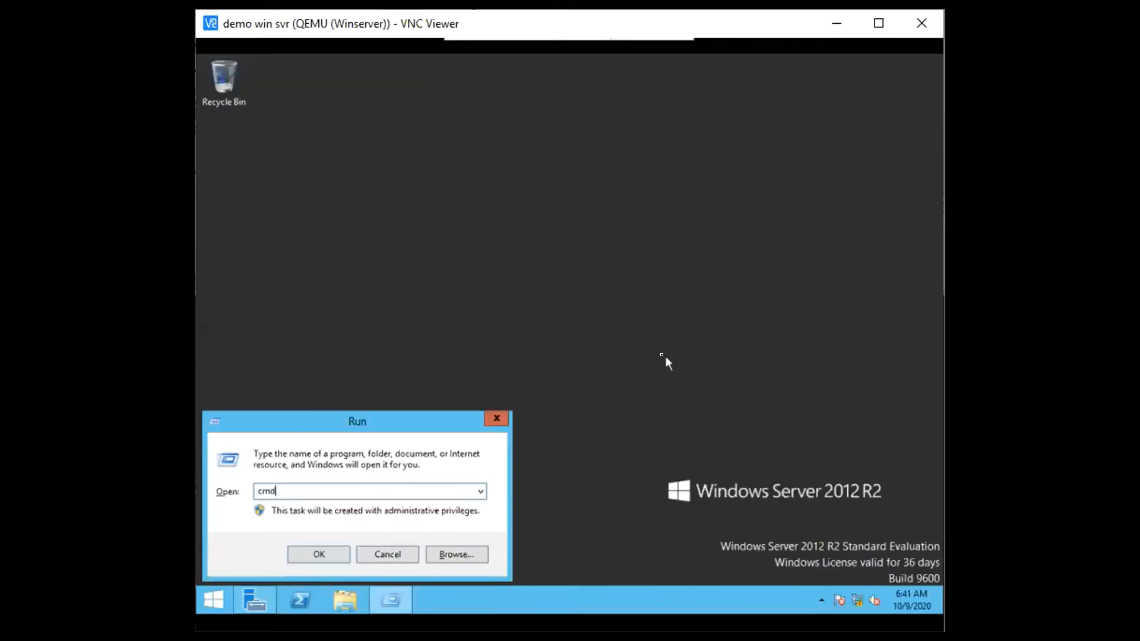
{"action": "type", "text": "d"}
{"action": "key", "text": "Return"}
Ping 172.16.11.3 from the Windows server, stop it early, and ping 1.1.1.1
{"action": "type", "text": "ping 172.16.11.3"}
{"action": "key", "text": "Return"}
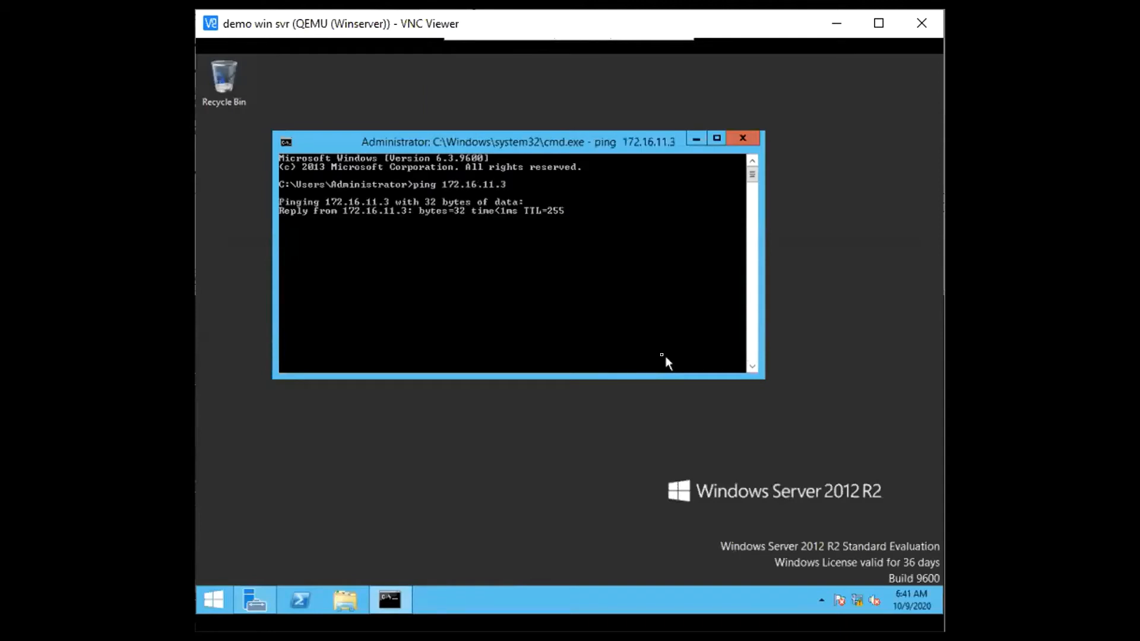
{"action": "key", "text": "ctrl+c"}
{"action": "type", "text": "ping "}
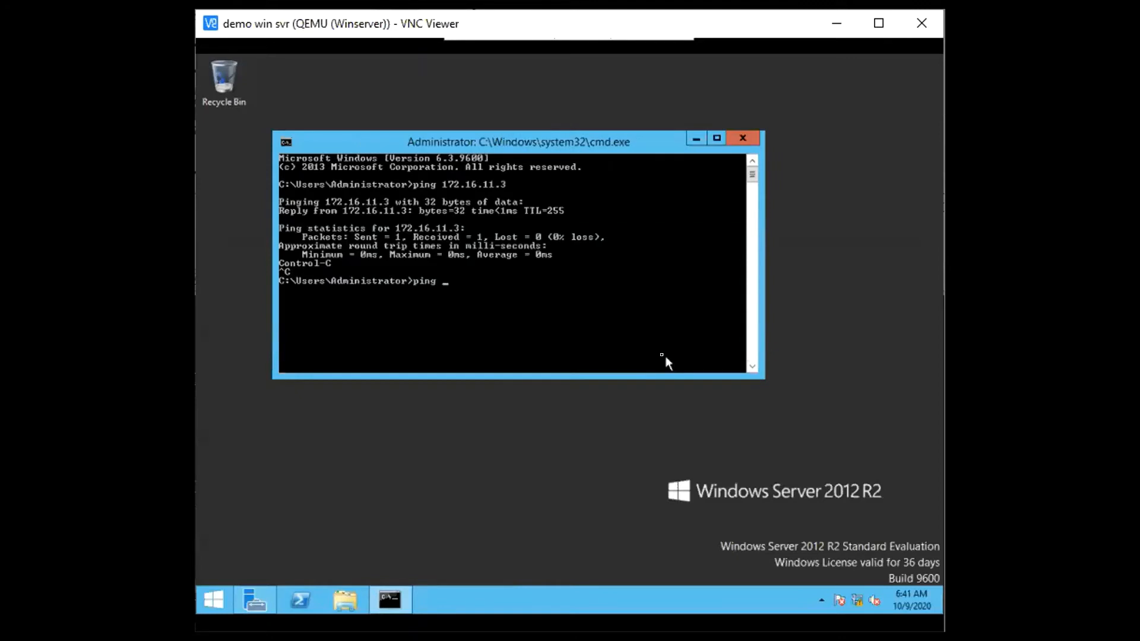
{"action": "type", "text": "1.1.1.1"}
{"action": "key", "text": "Return"}
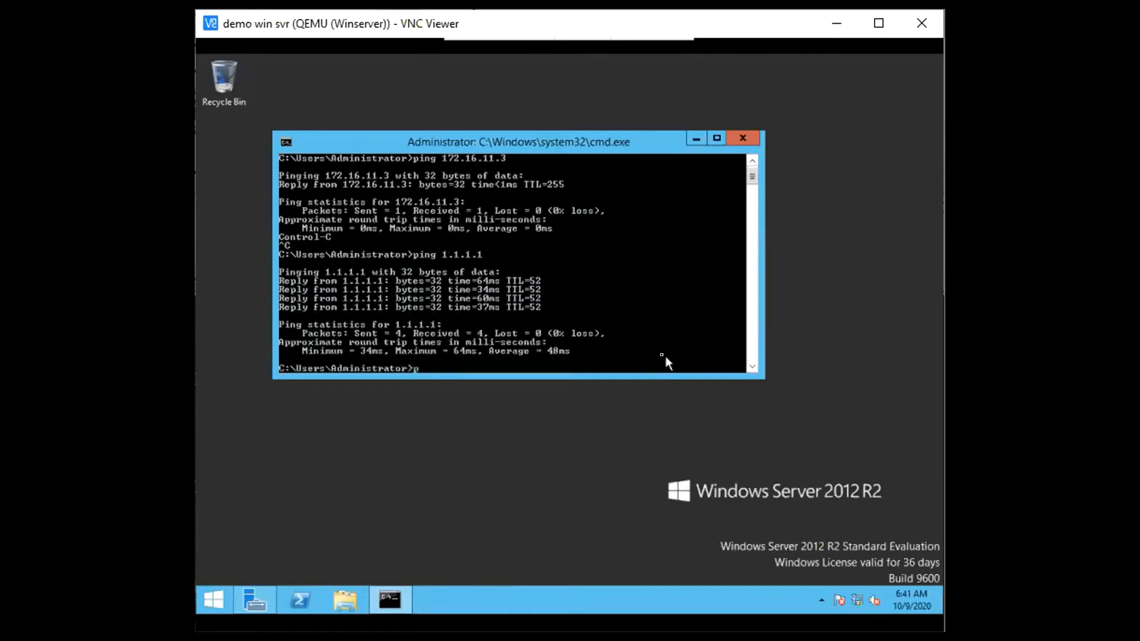
Resolve google.com and cisco.com with interactive nslookup on the server, and close the command prompt
{"action": "type", "text": "nslook"}
{"action": "type", "text": "up"}
{"action": "type", "text": " goo"}
{"action": "key", "text": "BackSpace"}
{"action": "key", "text": "BackSpace"}
{"action": "key", "text": "BackSpace"}
{"action": "key", "text": "Return"}
{"action": "type", "text": "google.com"}
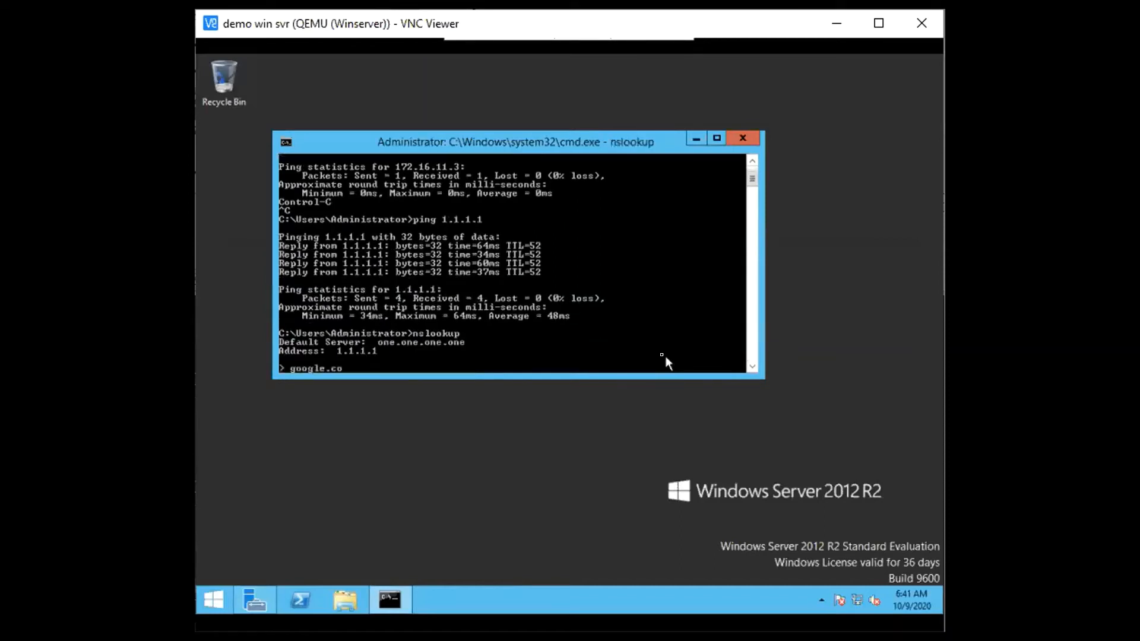
{"action": "key", "text": "Return"}
{"action": "type", "text": "cisco.com"}
{"action": "key", "text": "Return"}
{"action": "type", "text": "exit"}
{"action": "key", "text": "Return"}
{"action": "type", "text": "exit"}
{"action": "key", "text": "Return"}
Open Internet Explorer on the Windows server and reposition its window on the desktop
{"action": "key", "text": "super"}
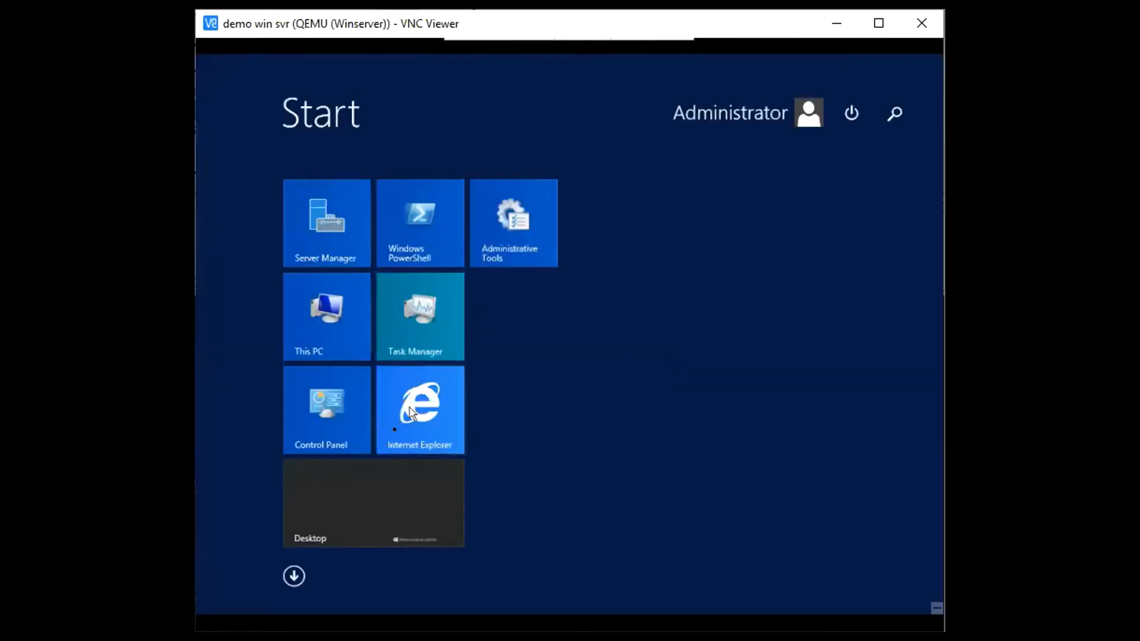
{"action": "left_click", "coordinate": [419, 419]}
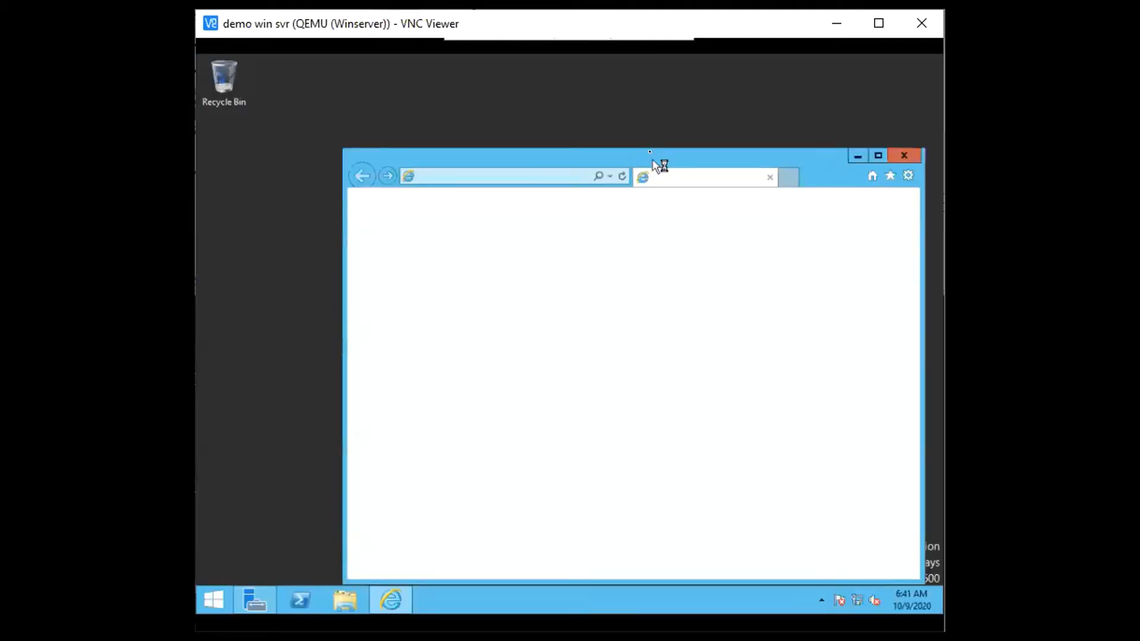
{"action": "left_click_drag", "start_coordinate": [653, 159], "coordinate": [613, 109]}
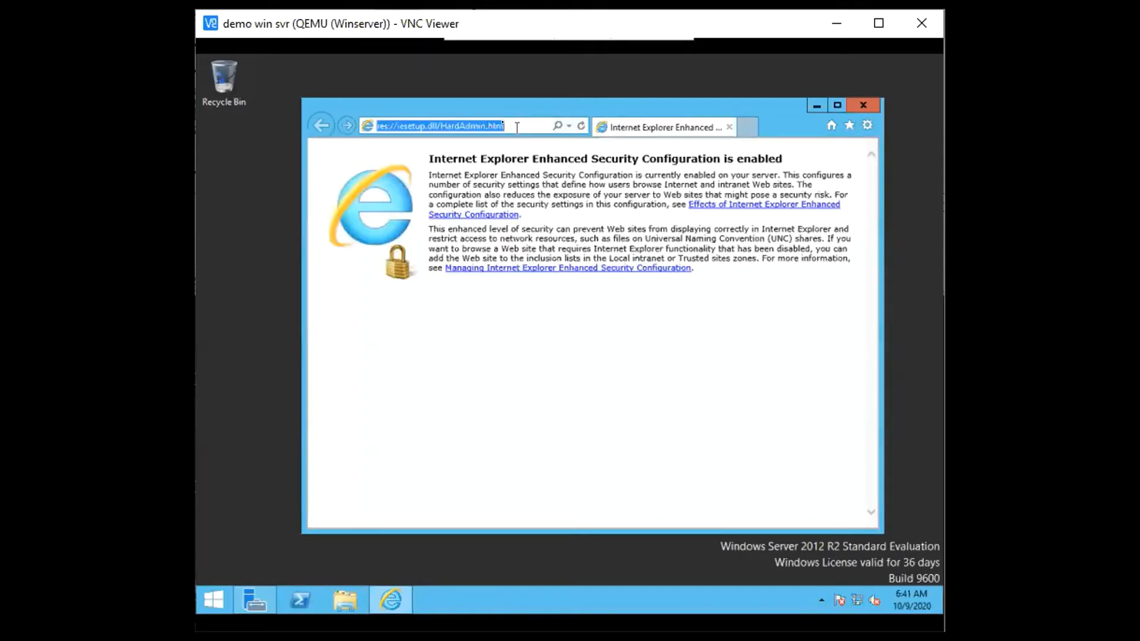
Browse to google.com and accept the secure-connection alert, choosing not to show this warning in the future
{"action": "type", "text": "g"}
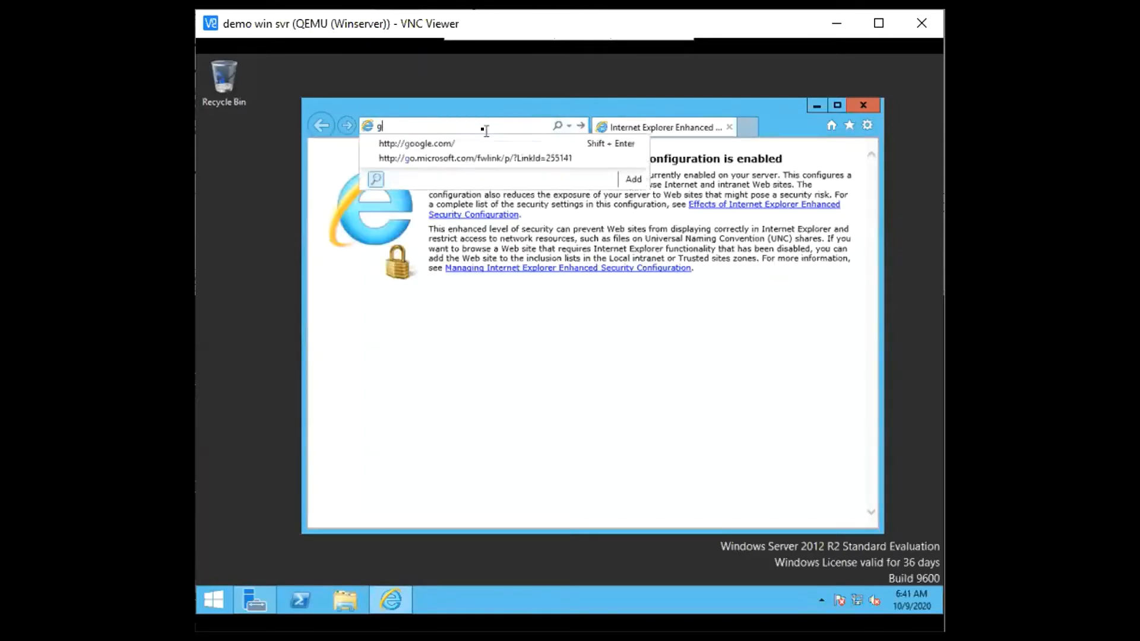
{"action": "type", "text": "oogle.com"}
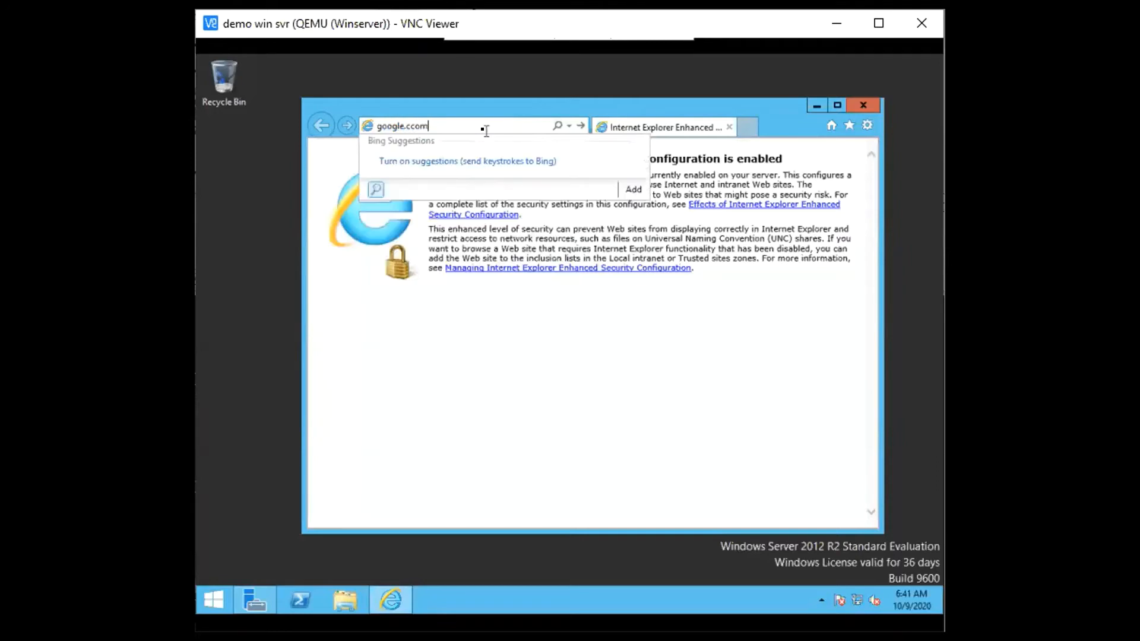
{"action": "key", "text": "Return"}
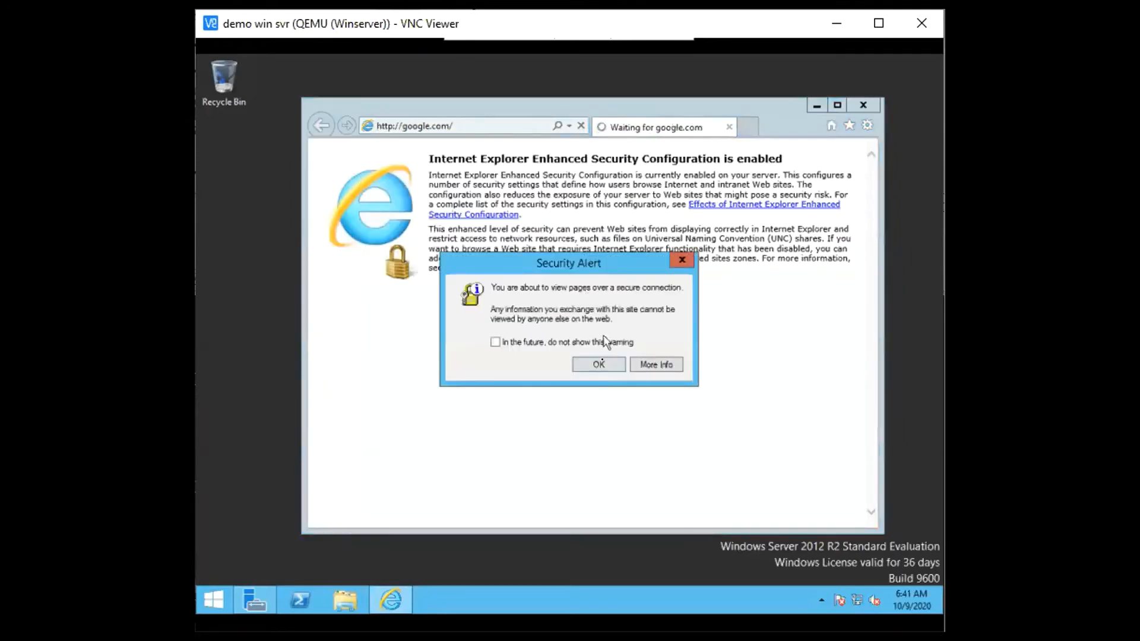
{"action": "left_click", "coordinate": [595, 344]}
{"action": "left_click", "coordinate": [600, 364]}
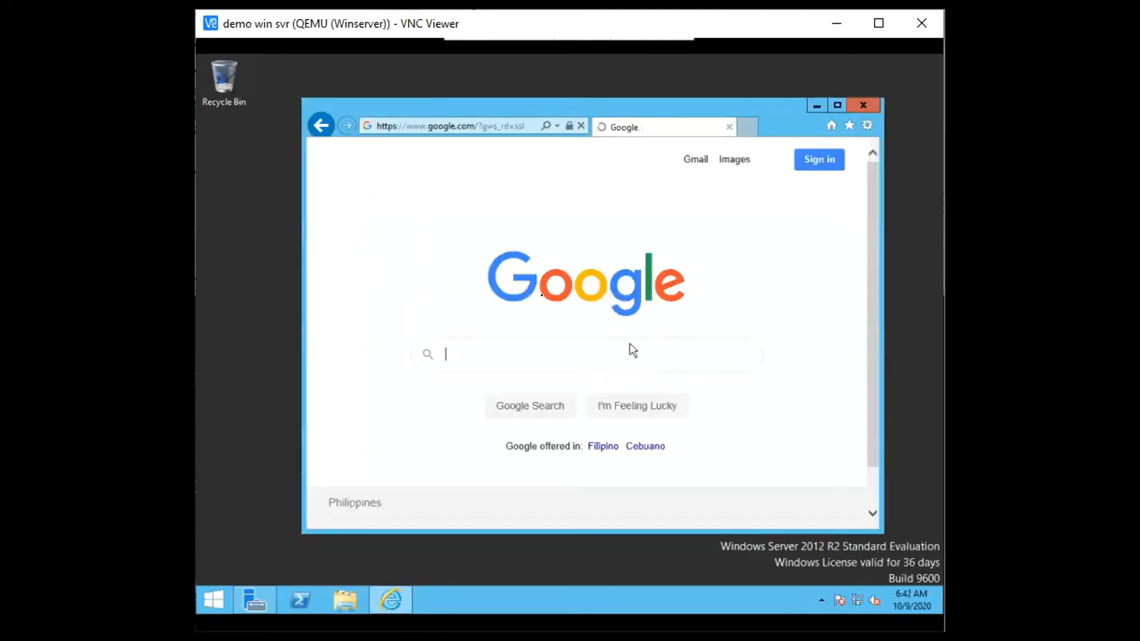
{"action": "left_click", "coordinate": [540, 359]}
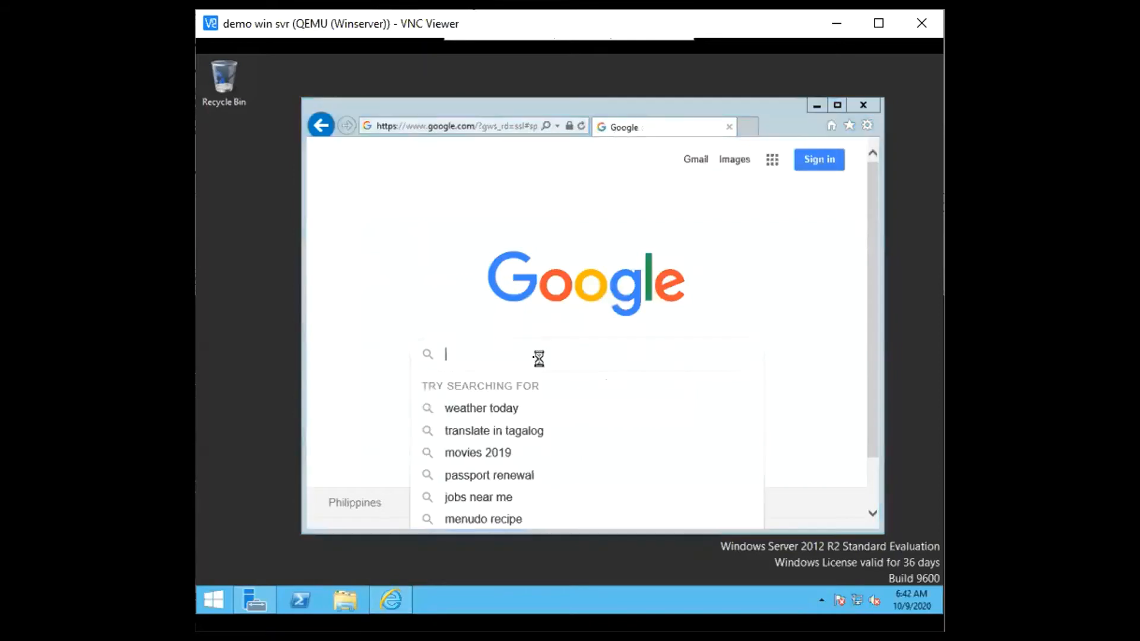
{"action": "left_click", "coordinate": [673, 342]}
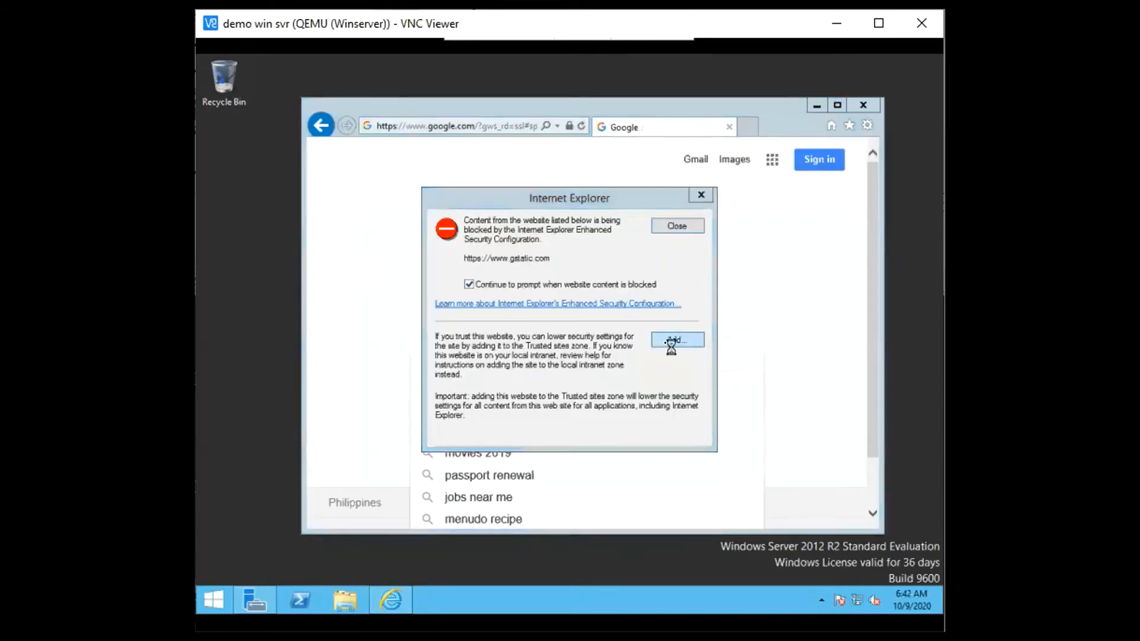
{"action": "left_click", "coordinate": [683, 307]}
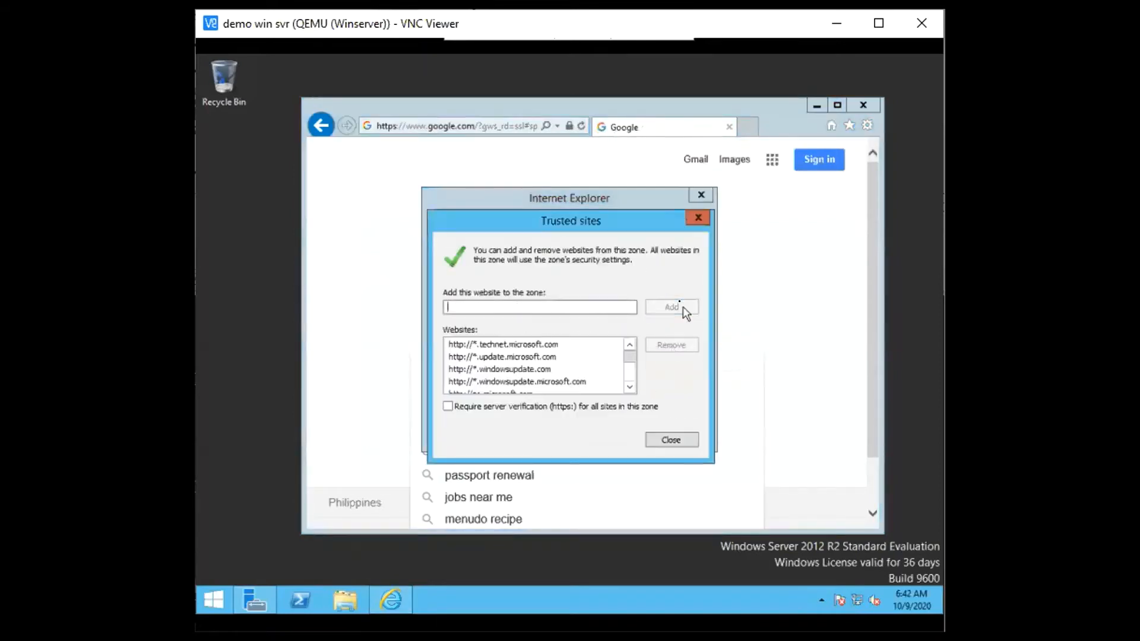
{"action": "left_click", "coordinate": [698, 219]}
{"action": "left_click", "coordinate": [697, 224]}
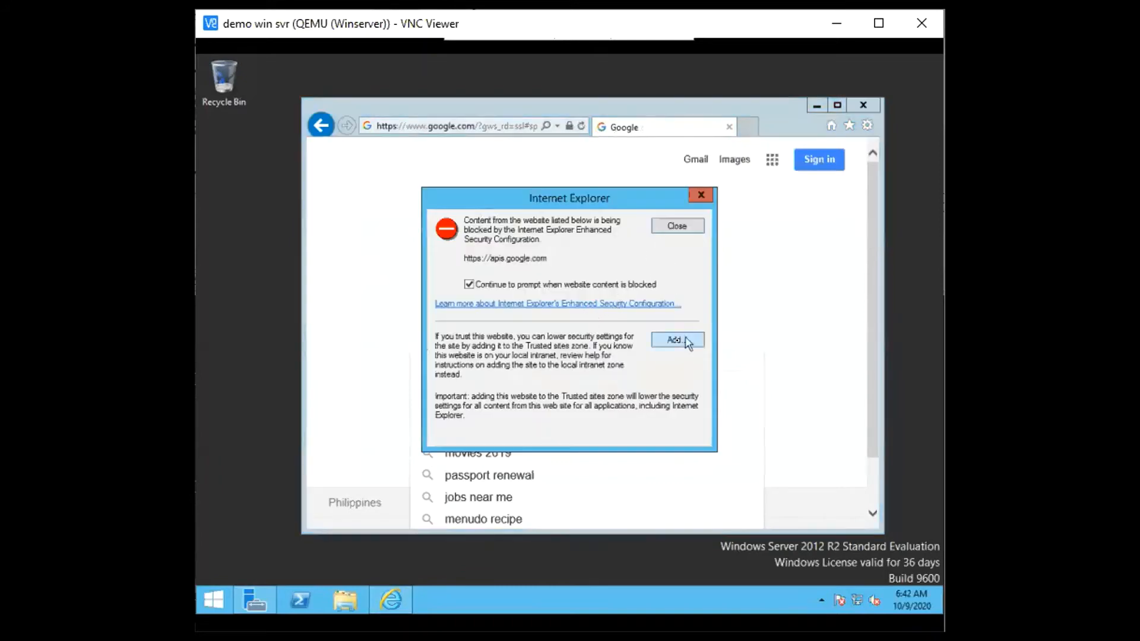
{"action": "left_click", "coordinate": [679, 343]}
{"action": "left_click", "coordinate": [676, 307]}
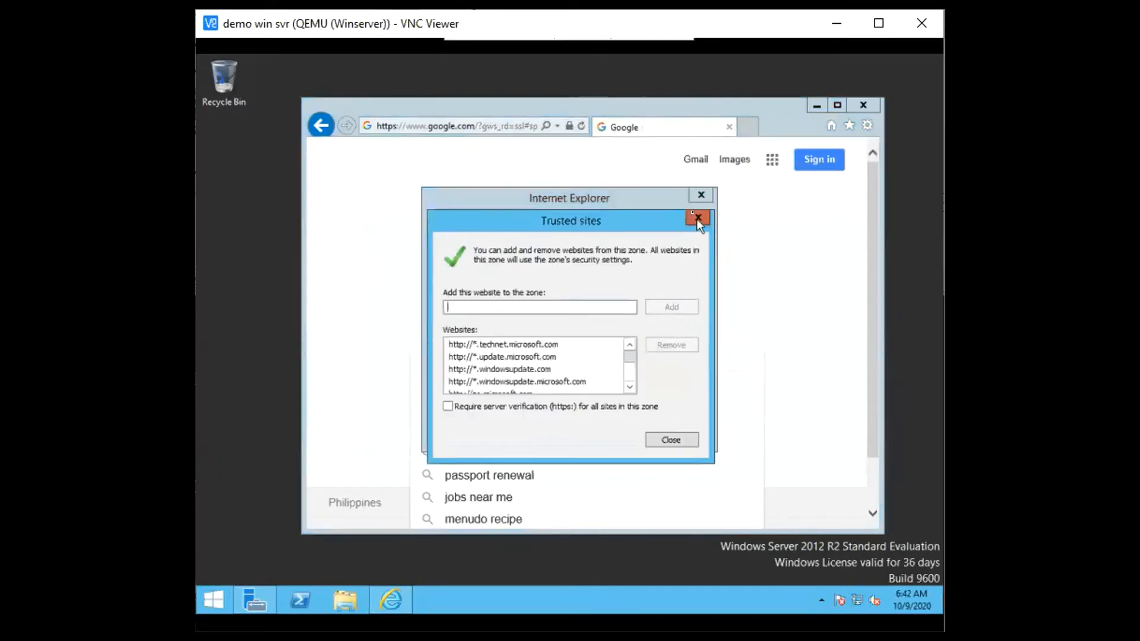
{"action": "left_click", "coordinate": [697, 219]}
{"action": "left_click", "coordinate": [682, 342]}
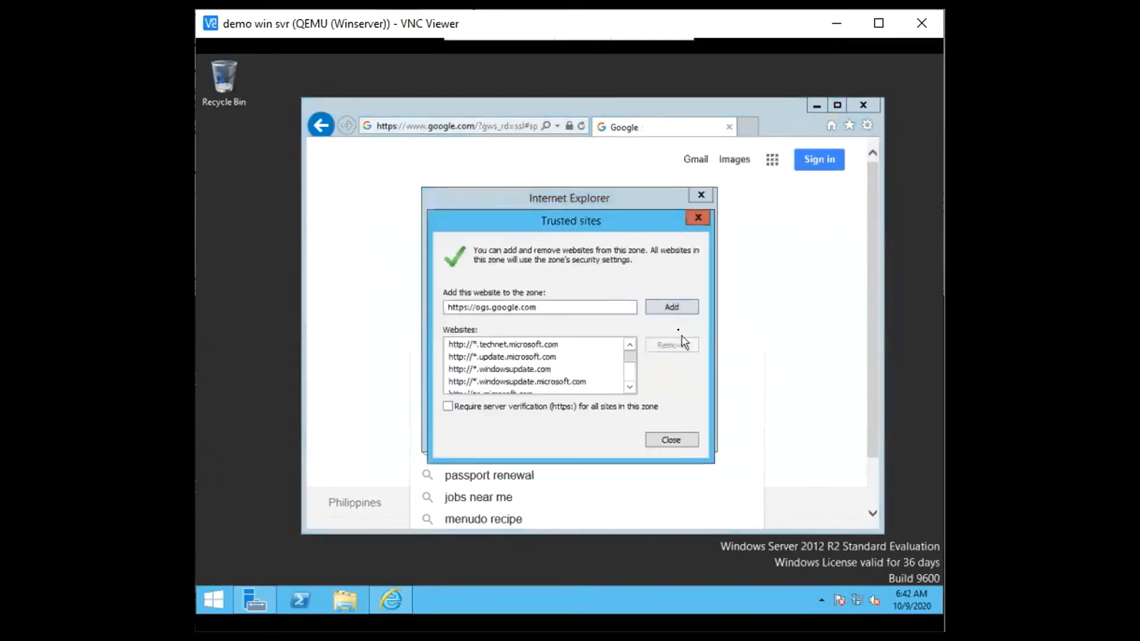
{"action": "left_click", "coordinate": [687, 309]}
{"action": "left_click", "coordinate": [698, 218]}
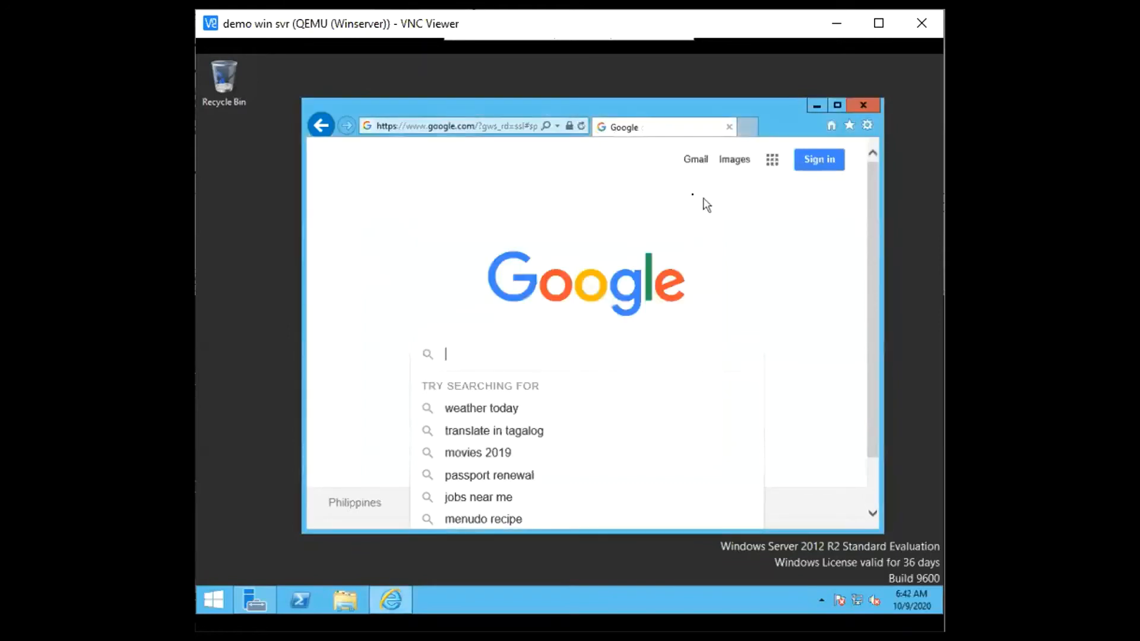
{"action": "left_click", "coordinate": [665, 342]}
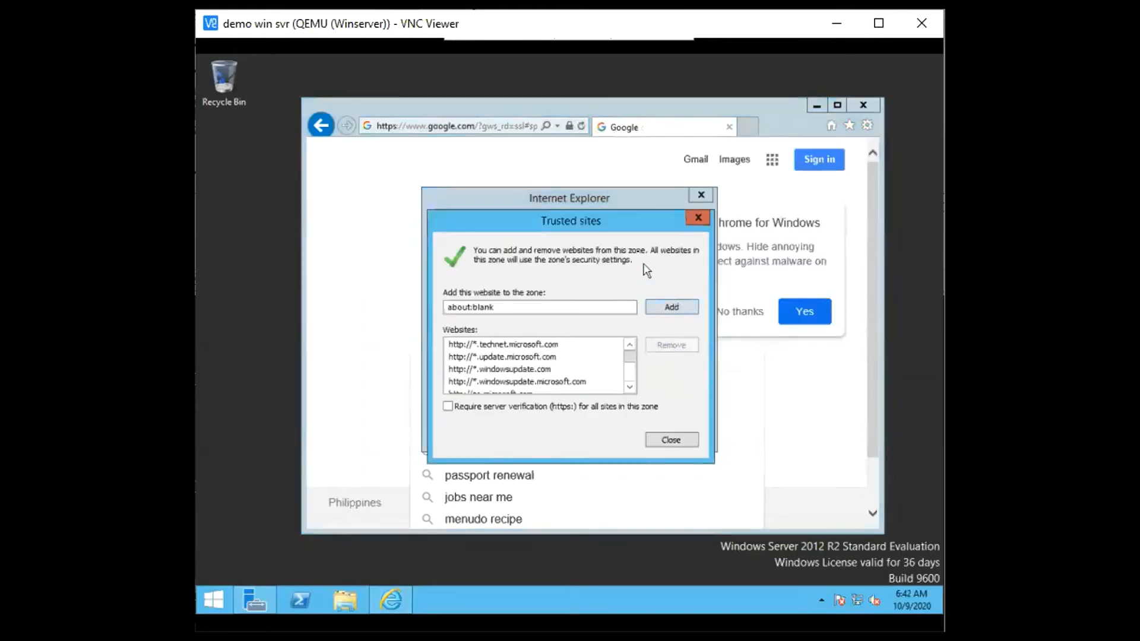
{"action": "left_click", "coordinate": [670, 307]}
{"action": "left_click", "coordinate": [698, 217]}
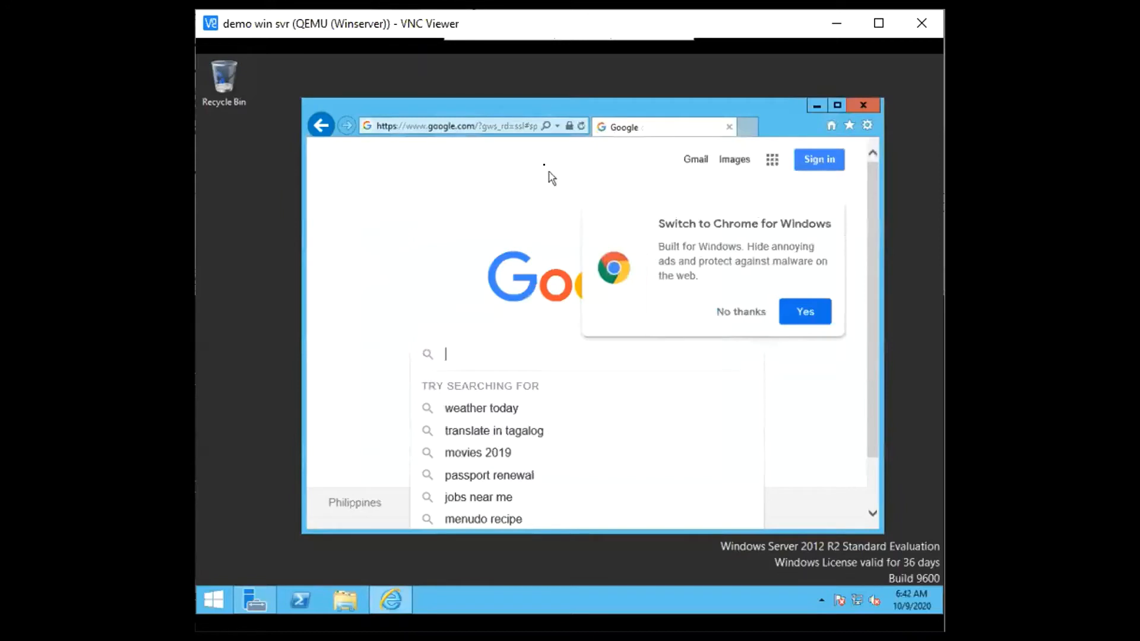
{"action": "left_click", "coordinate": [534, 131]}
{"action": "type", "text": "fast.com"}
{"action": "key", "text": "Return"}
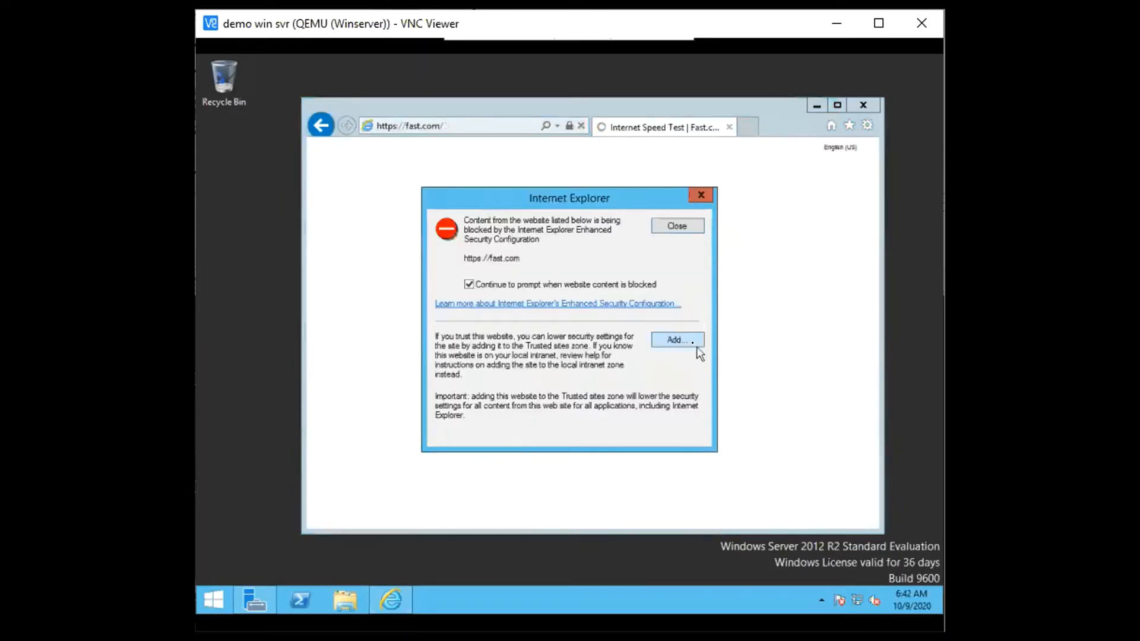
{"action": "left_click", "coordinate": [694, 343]}
{"action": "left_click", "coordinate": [674, 306]}
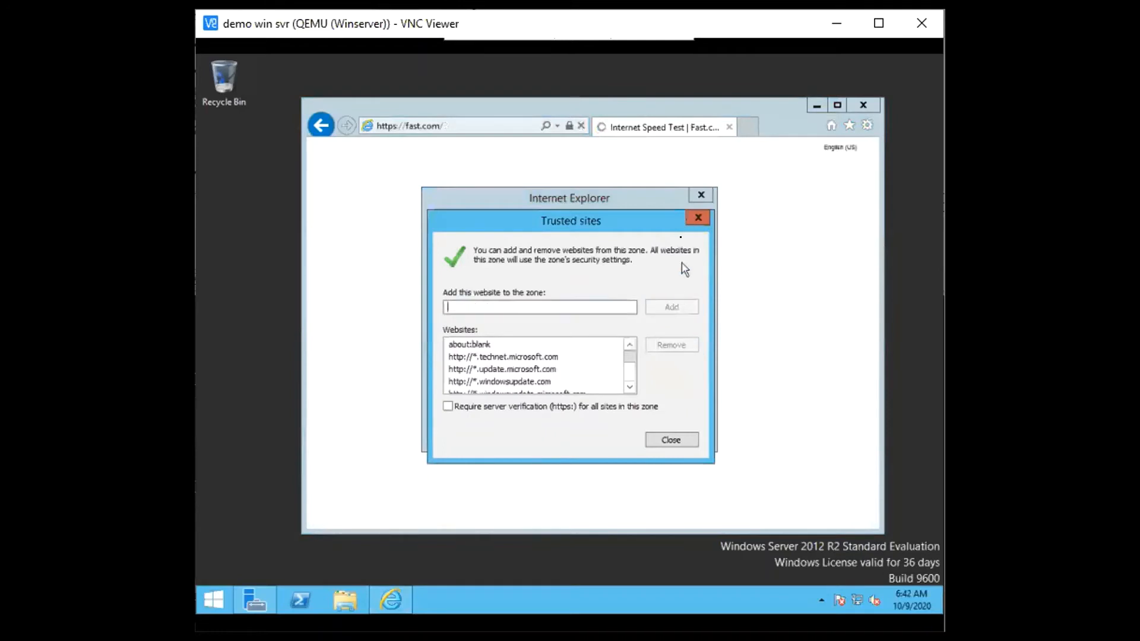
{"action": "left_click", "coordinate": [699, 217]}
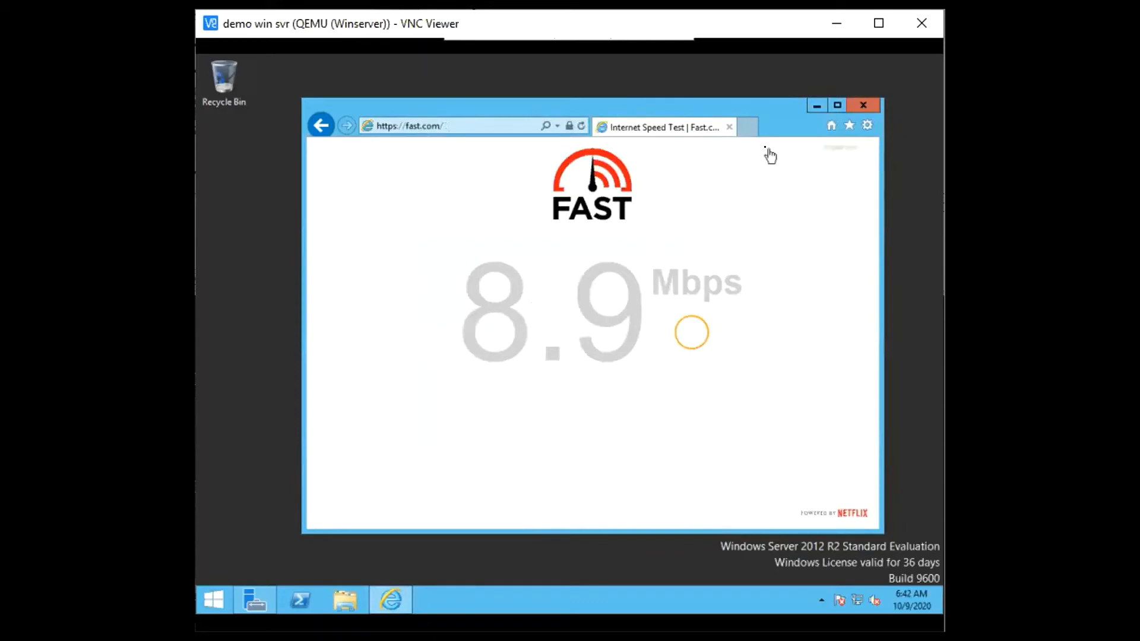
{"action": "left_click", "coordinate": [864, 106]}
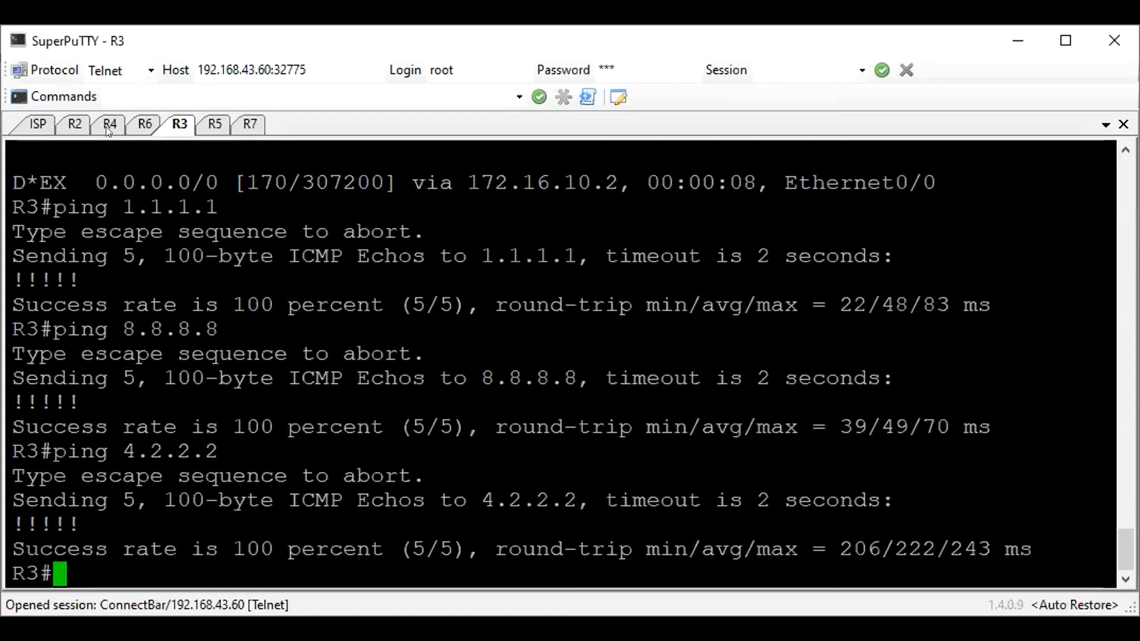
Switch to the R4 console in SuperPuTTY and enter global configuration mode
{"action": "left_click", "coordinate": [109, 126]}
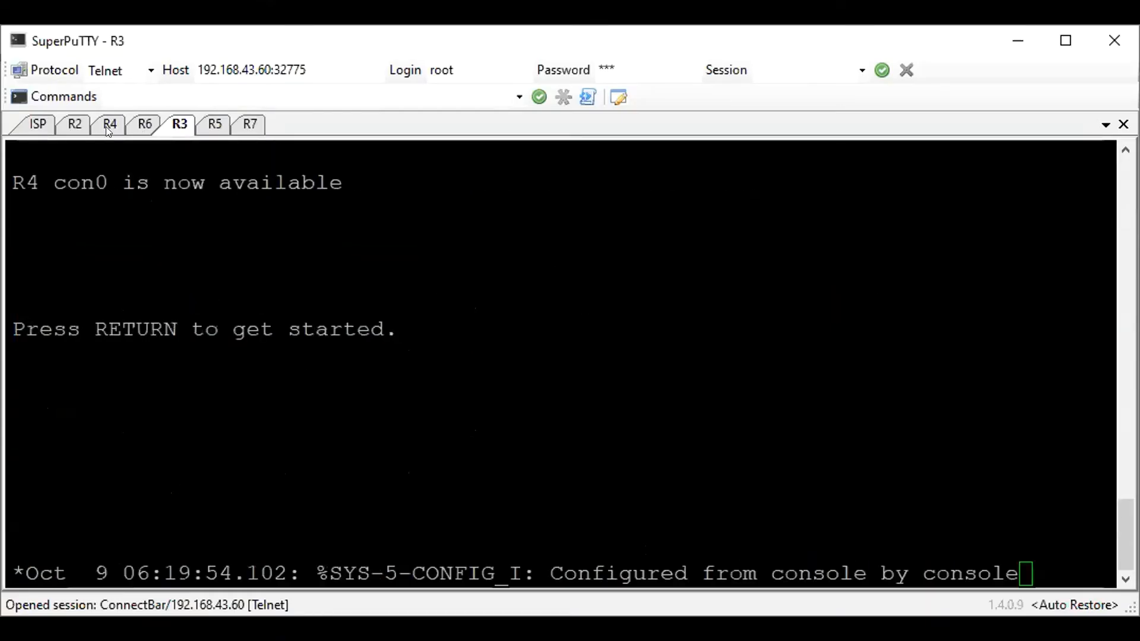
{"action": "key", "text": "Return"}
{"action": "key", "text": "Return"}
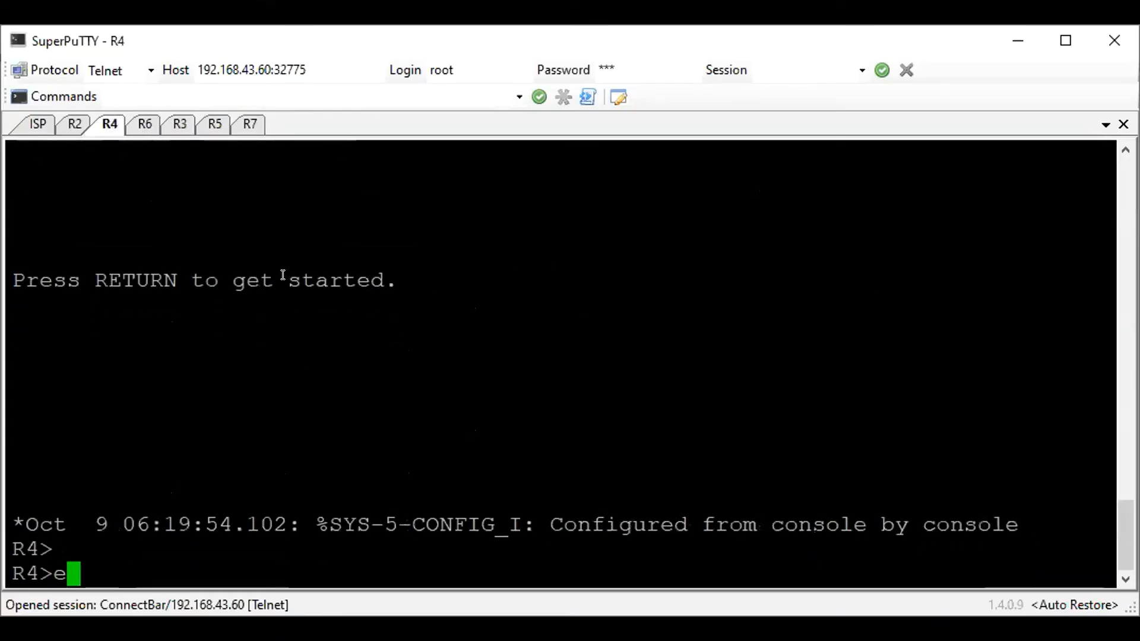
{"action": "type", "text": "en"}
{"action": "key", "text": "Return"}
{"action": "type", "text": "conf t"}
{"action": "key", "text": "Return"}
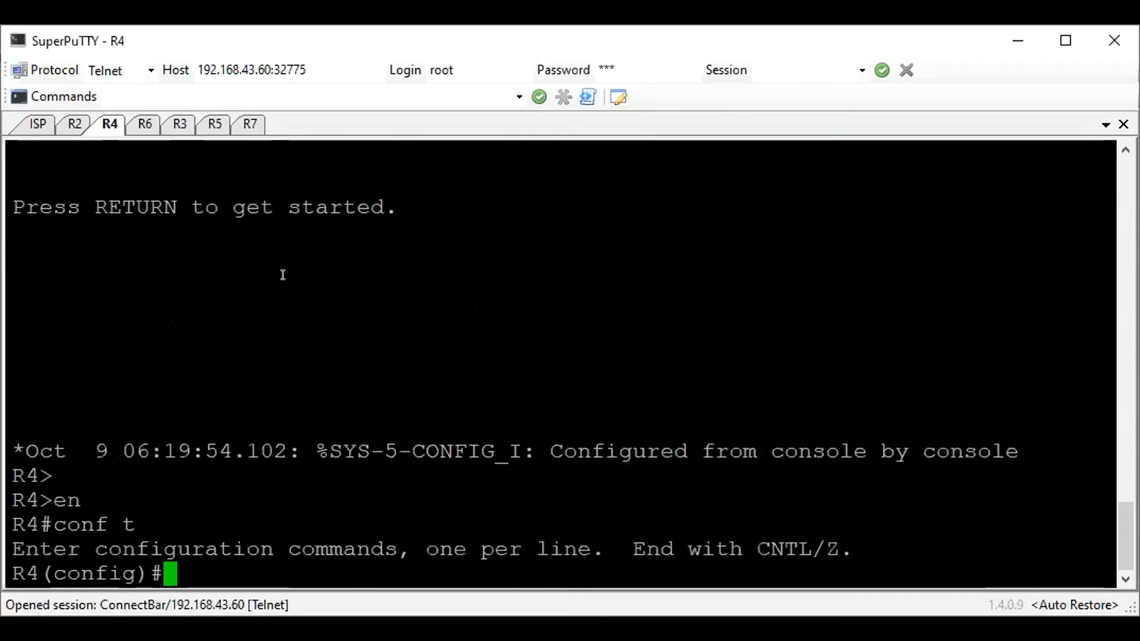
Display R4's brief IP interface list and its IP protocols summary from configuration mode
{"action": "type", "text": "do sh ip int br"}
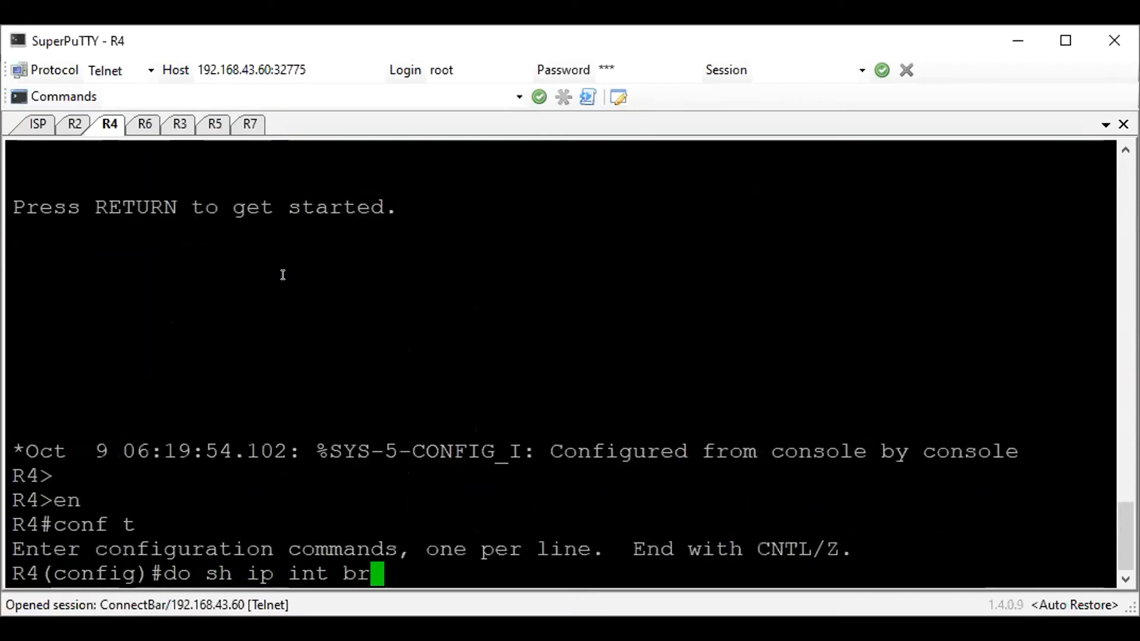
{"action": "key", "text": "Return"}
{"action": "type", "text": "do sh ip"}
{"action": "key", "text": "BackSpace"}
{"action": "key", "text": "BackSpace"}
{"action": "type", "text": "p pro summary"}
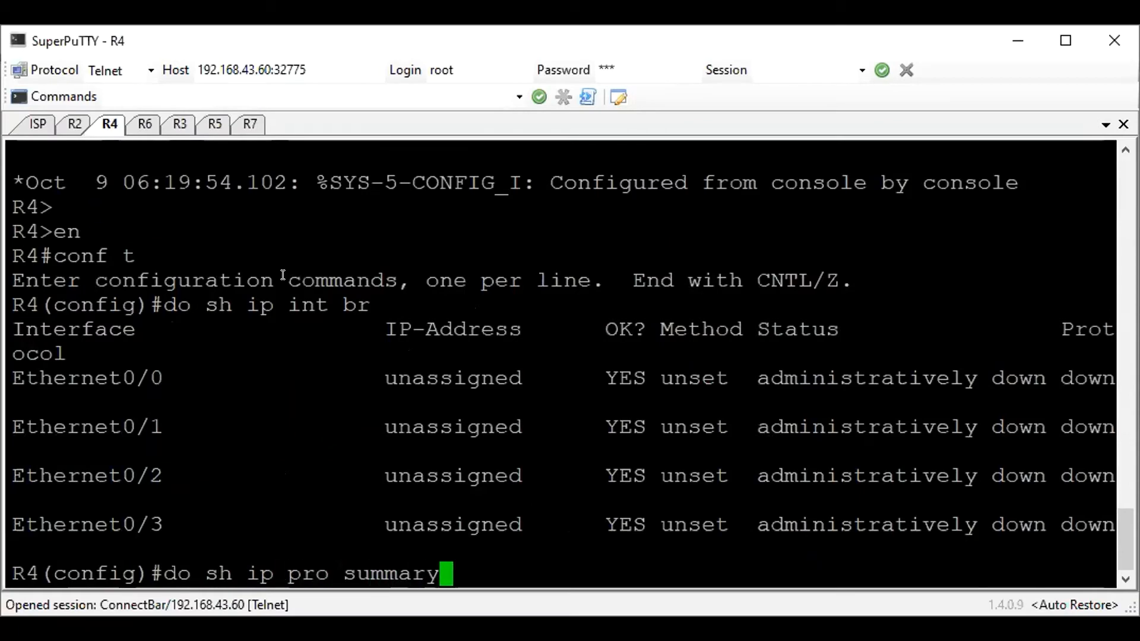
{"action": "key", "text": "Return"}
Configure R4's interface e0/0 as NAT outside with address 200.20.0.4 255.255.255.0 and enable it
{"action": "type", "text": "int e0/0"}
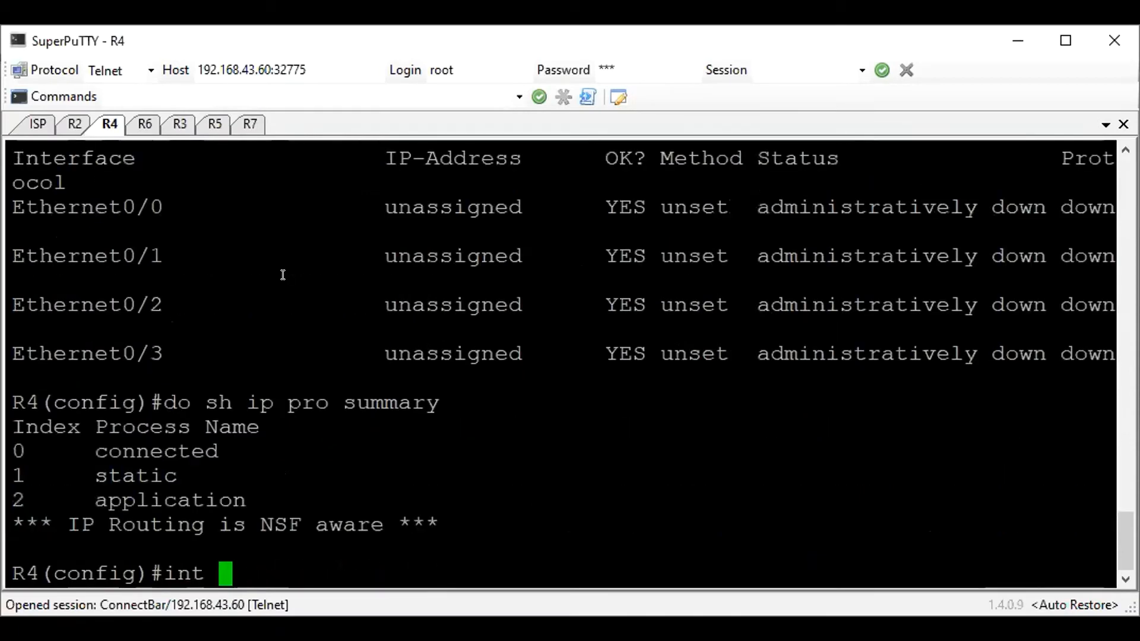
{"action": "key", "text": "Return"}
{"action": "type", "text": "ip nat out"}
{"action": "key", "text": "Return"}
{"action": "type", "text": "ip add 2"}
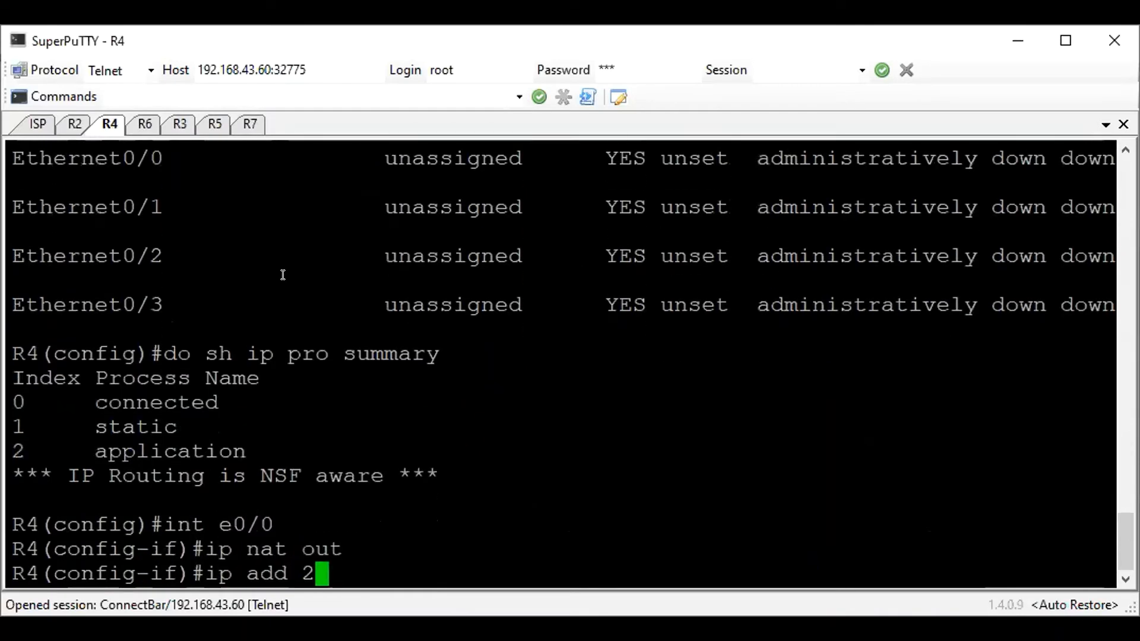
{"action": "type", "text": "00.20.0.3"}
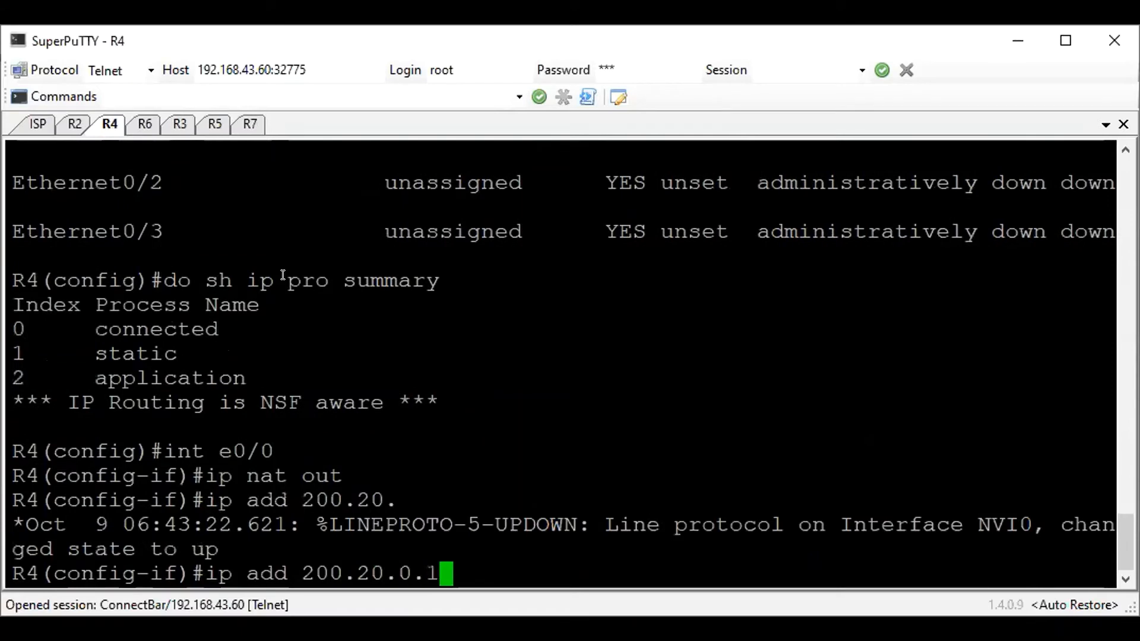
{"action": "key", "text": "BackSpace"}
{"action": "type", "text": "4 255.255.255.0"}
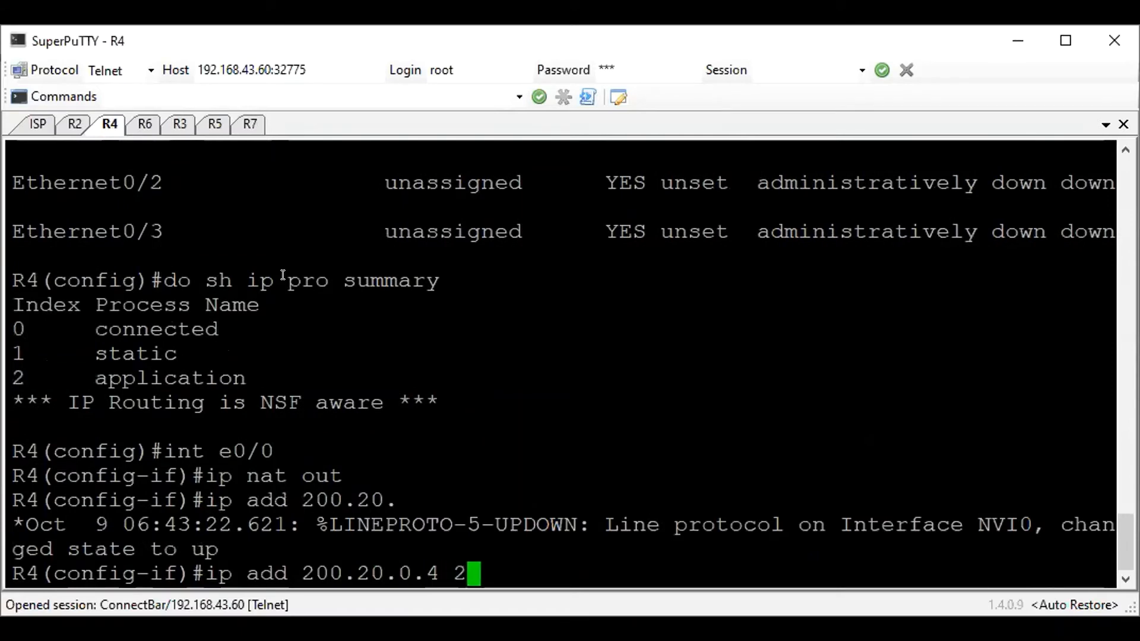
{"action": "key", "text": "Return"}
{"action": "type", "text": "no sh"}
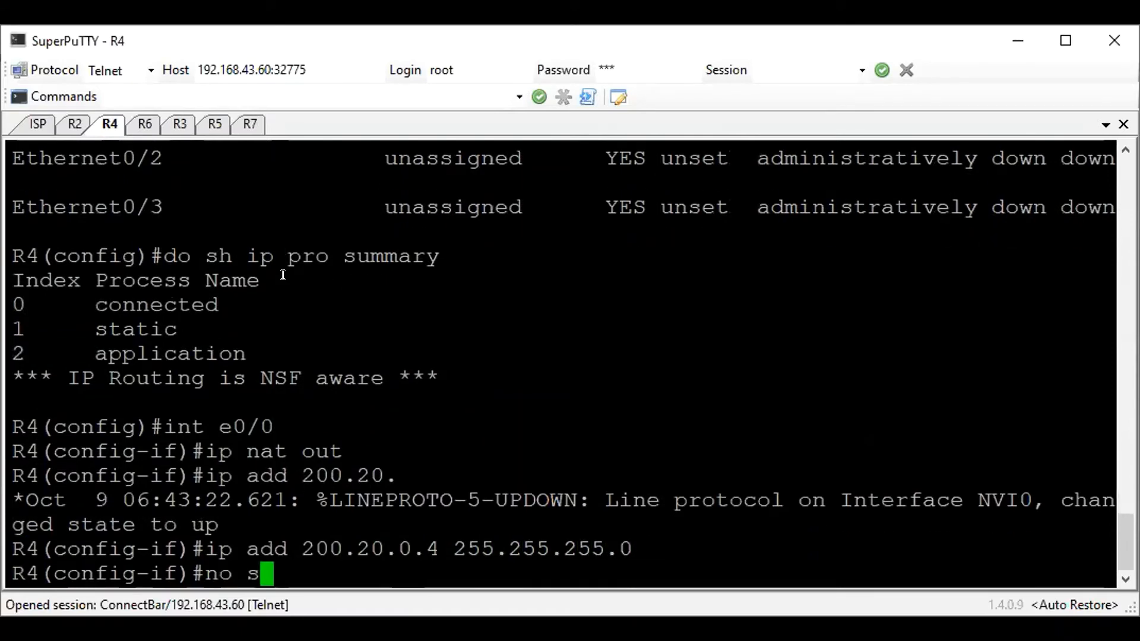
{"action": "key", "text": "Return"}
Enter R4's interface e0/1 and mark it as NAT inside
{"action": "type", "text": "innt e0/1"}
{"action": "key", "text": "Return"}
{"action": "type", "text": "ip"}
{"action": "key", "text": "BackSpace"}
{"action": "type", "text": "nt e0/1"}
{"action": "key", "text": "Return"}
{"action": "type", "text": "ip nat inside"}
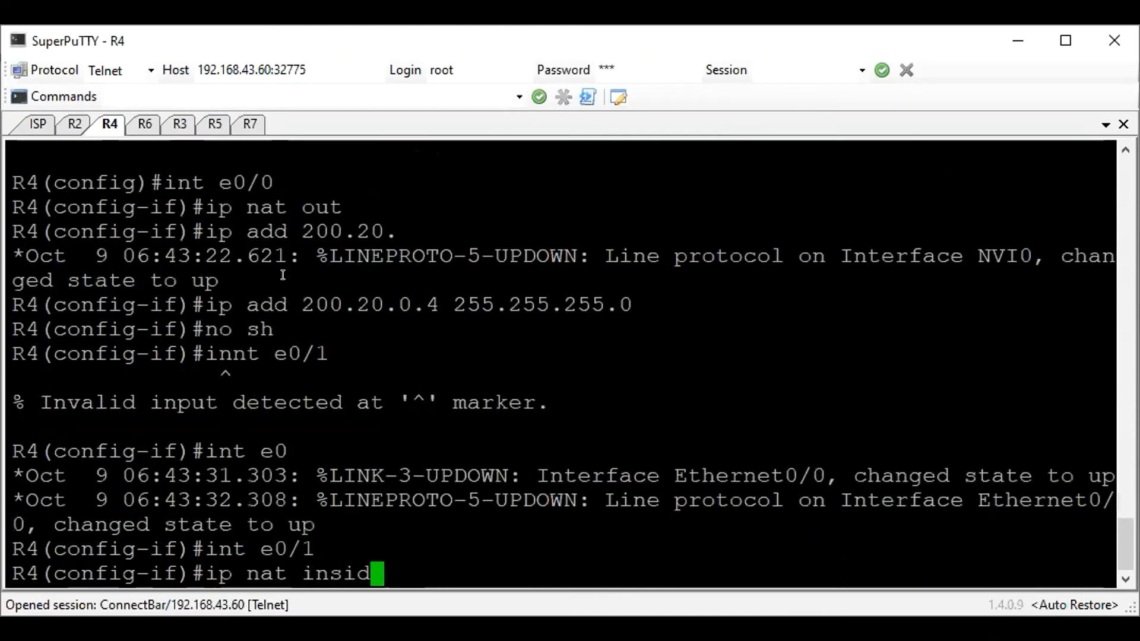
{"action": "key", "text": "Return"}
Assign 172.16.20.4 255.255.255.0 to e0/1, enable the interface, and return to global configuration mode
{"action": "type", "text": "ip add 1"}
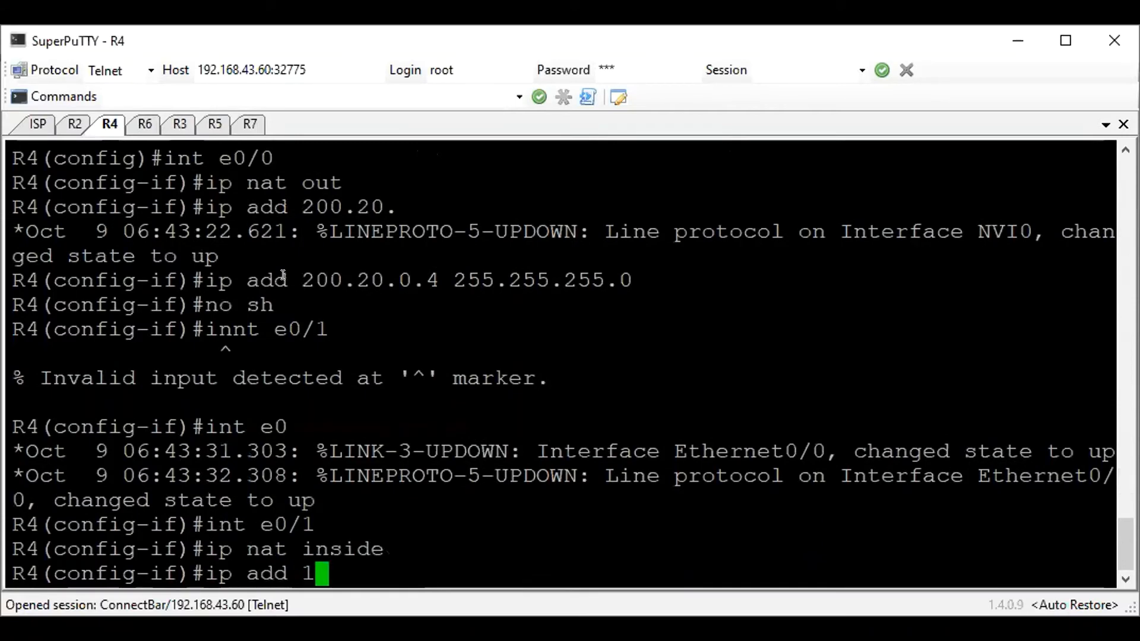
{"action": "type", "text": "72.16.2"}
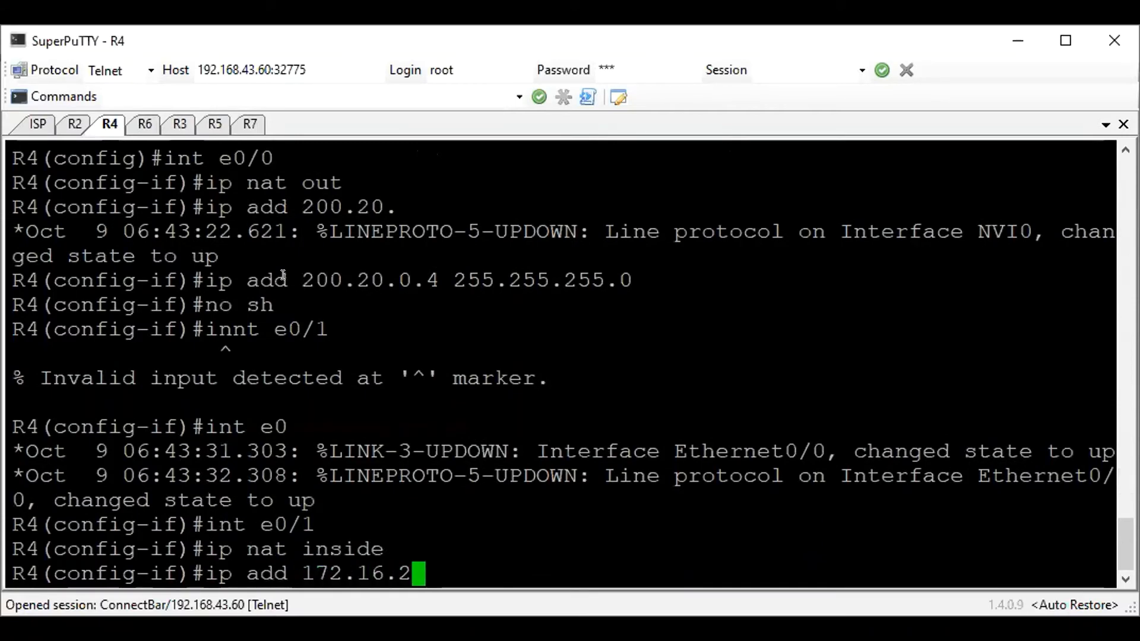
{"action": "type", "text": "0.4 255.255.255.255.0"}
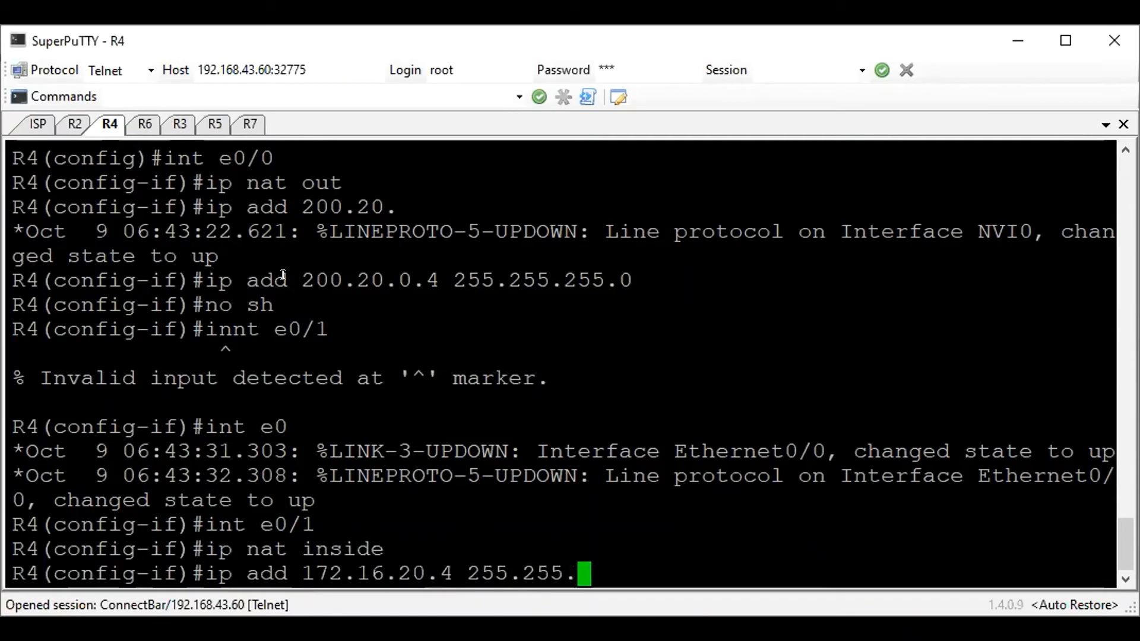
{"action": "key", "text": "Return"}
{"action": "type", "text": "no sh"}
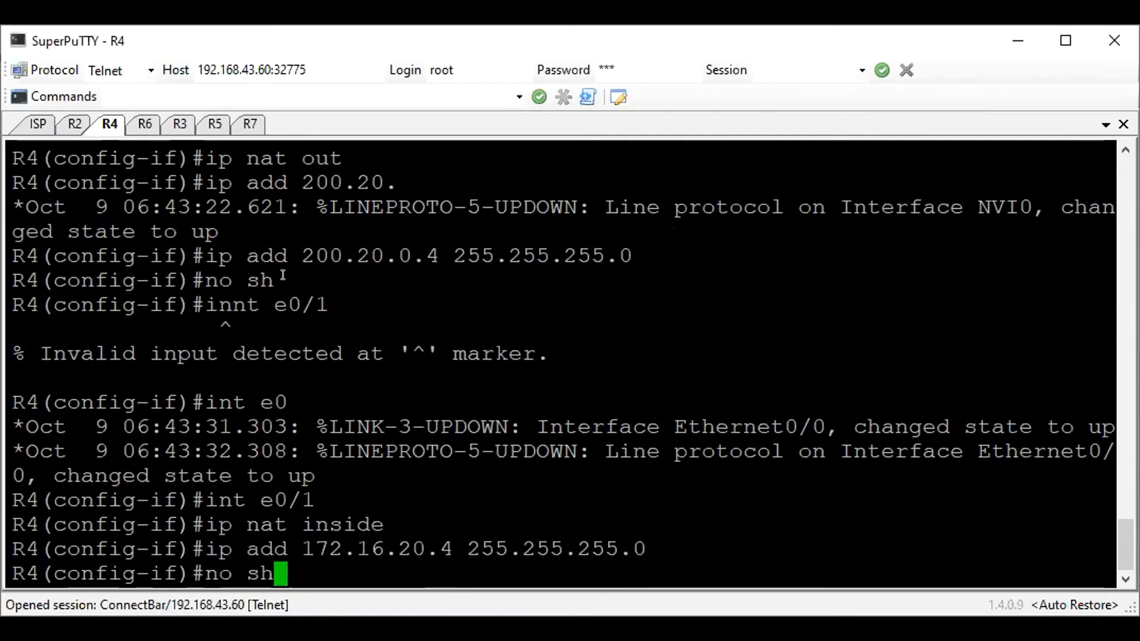
{"action": "key", "text": "Return"}
{"action": "type", "text": "exi"}
{"action": "key", "text": "Return"}
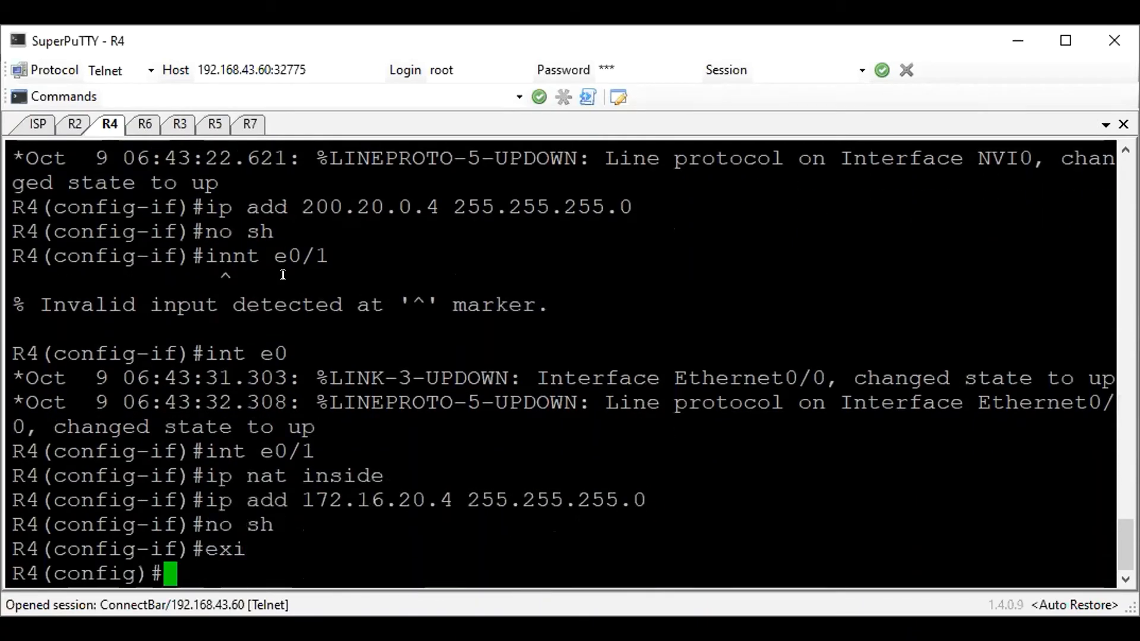
Add a default route on R4 using only the next hop 200.20.0.1
{"action": "type", "text": "ip route 0.0.0.0"}
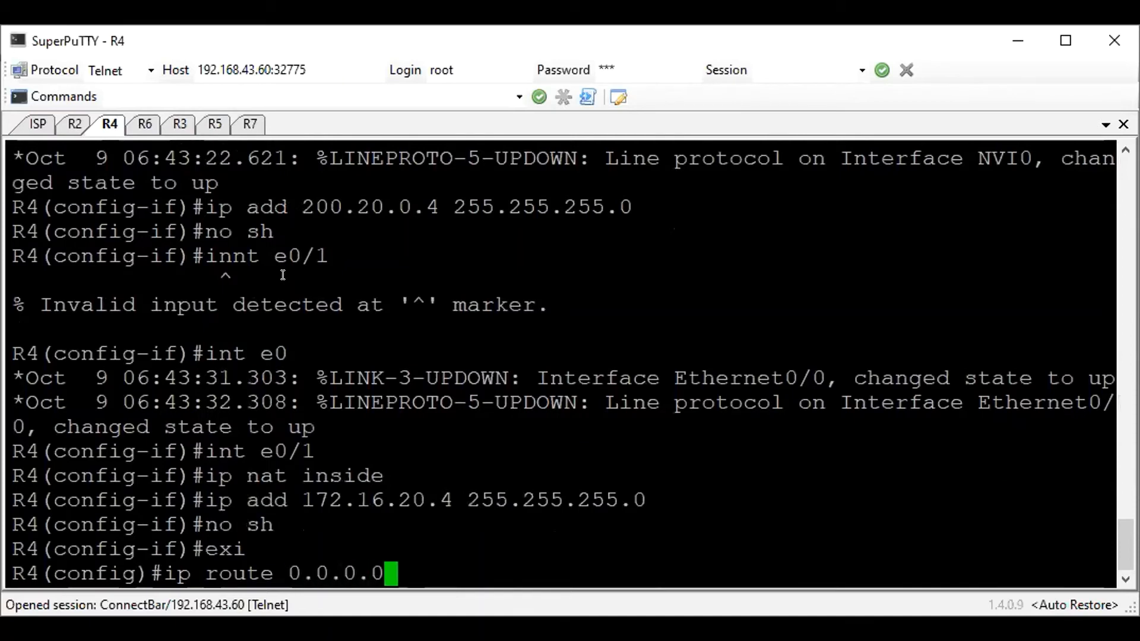
{"action": "type", "text": " 0.0.00."}
{"action": "key", "text": "BackSpace"}
{"action": "key", "text": "BackSpace"}
{"action": "key", "text": "BackSpace"}
{"action": "type", "text": ".0 200.20.0"}
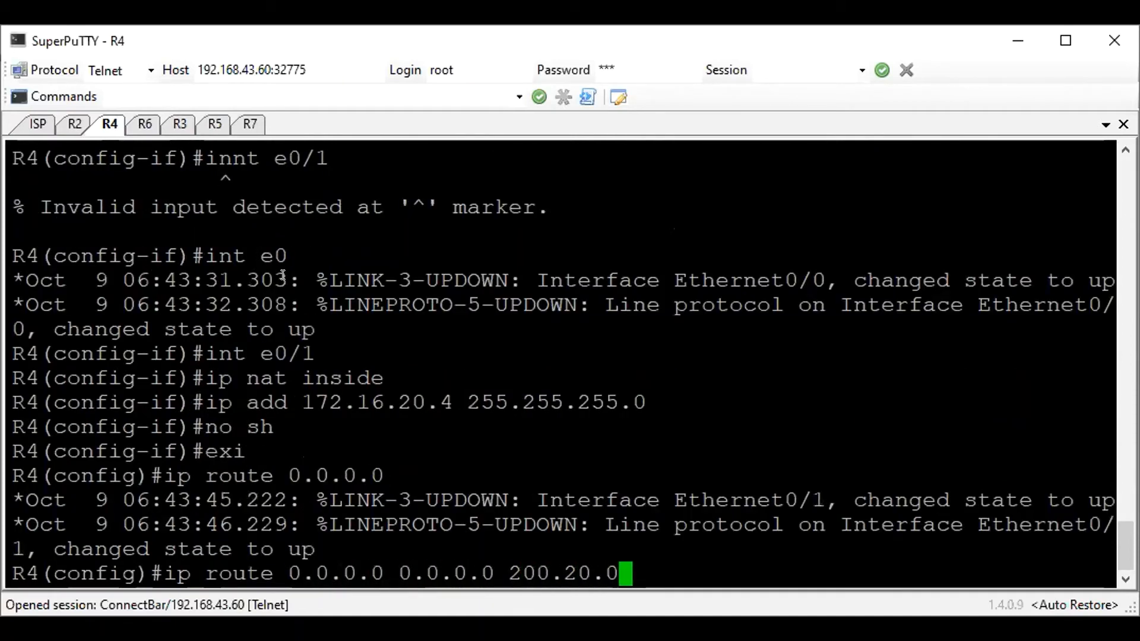
{"action": "type", "text": ".1"}
{"action": "key", "text": "Return"}
Remove R4's default route through next hop 200.20.0.1
{"action": "key", "text": "Up"}
{"action": "key", "text": "ctrl+a"}
{"action": "type", "text": "no"}
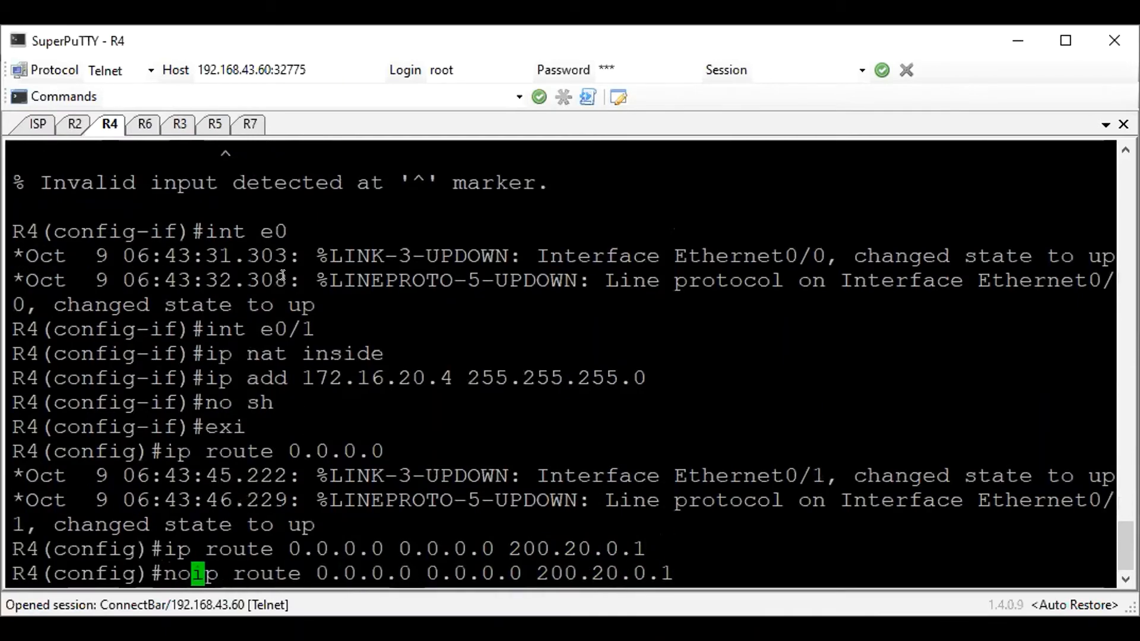
{"action": "key", "text": "Return"}
Add a default route on R4 through exit interface e0/0 and next hop 200.20.0.1
{"action": "key", "text": "Up"}
{"action": "key", "text": "Up"}
{"action": "key", "text": "Left"}
{"action": "key", "text": "Left"}
{"action": "key", "text": "Left"}
{"action": "key", "text": "Left"}
{"action": "key", "text": "Left"}
{"action": "key", "text": "Left"}
{"action": "key", "text": "Left"}
{"action": "key", "text": "Left"}
{"action": "key", "text": "Left"}
{"action": "key", "text": "Left"}
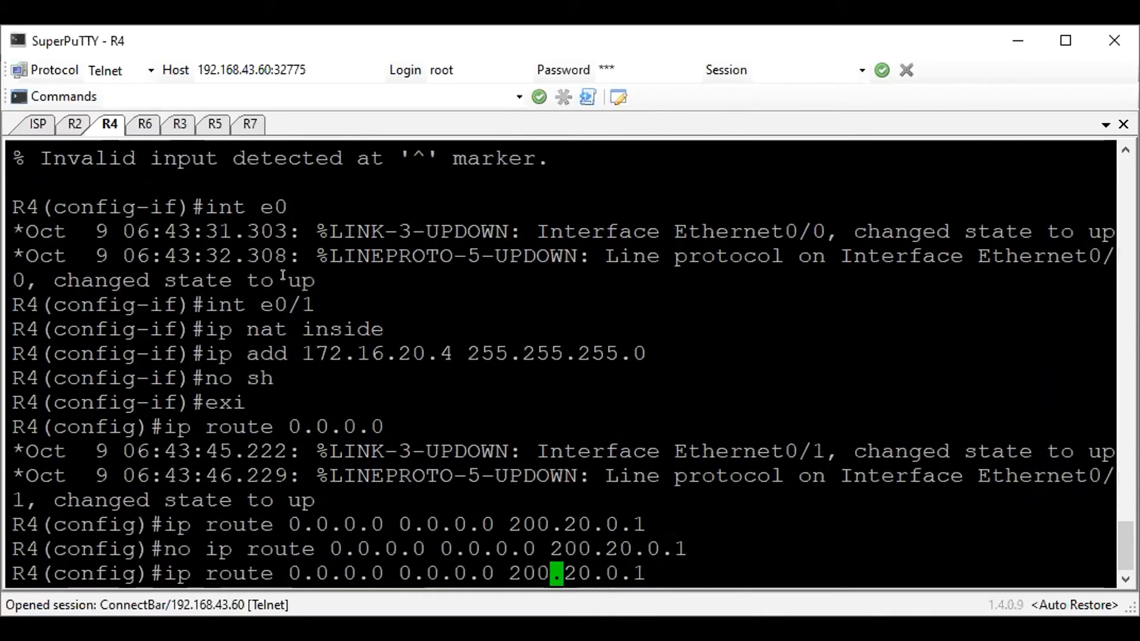
{"action": "type", "text": "e0/0"}
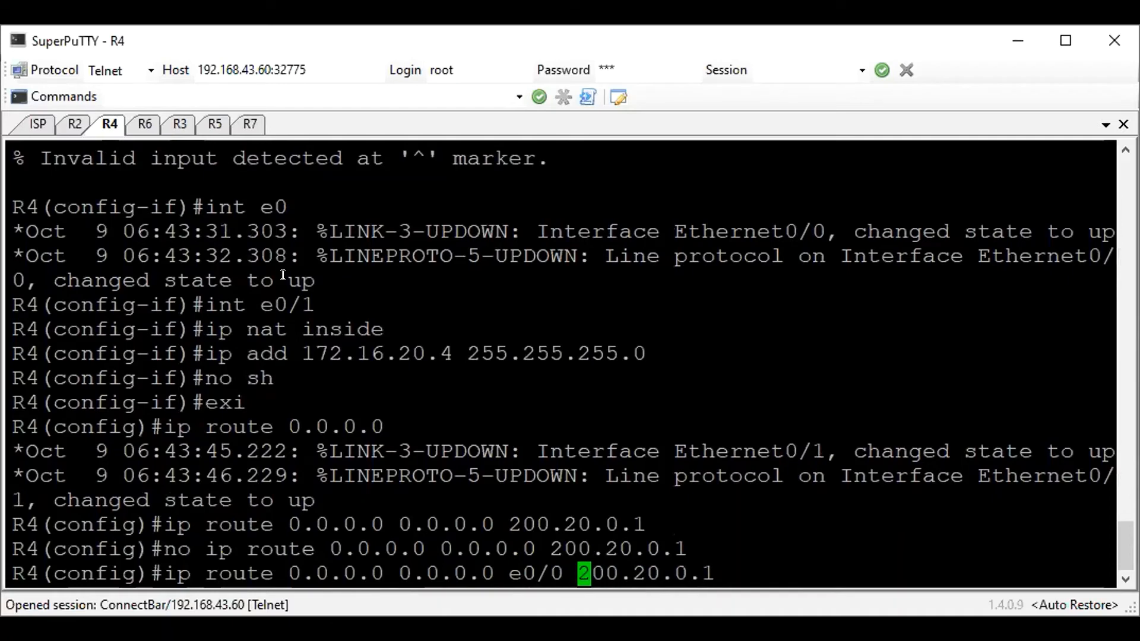
{"action": "key", "text": "Return"}
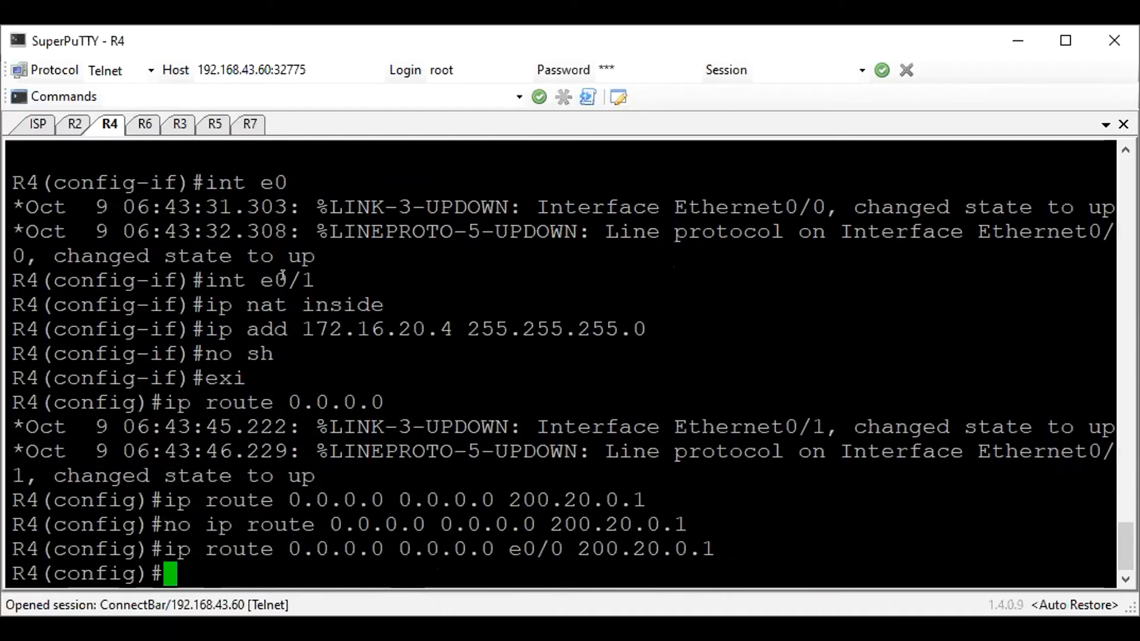
Ping 200.20.0.1 and 172.16.20.5 from R4 to check both links
{"action": "type", "text": "do p"}
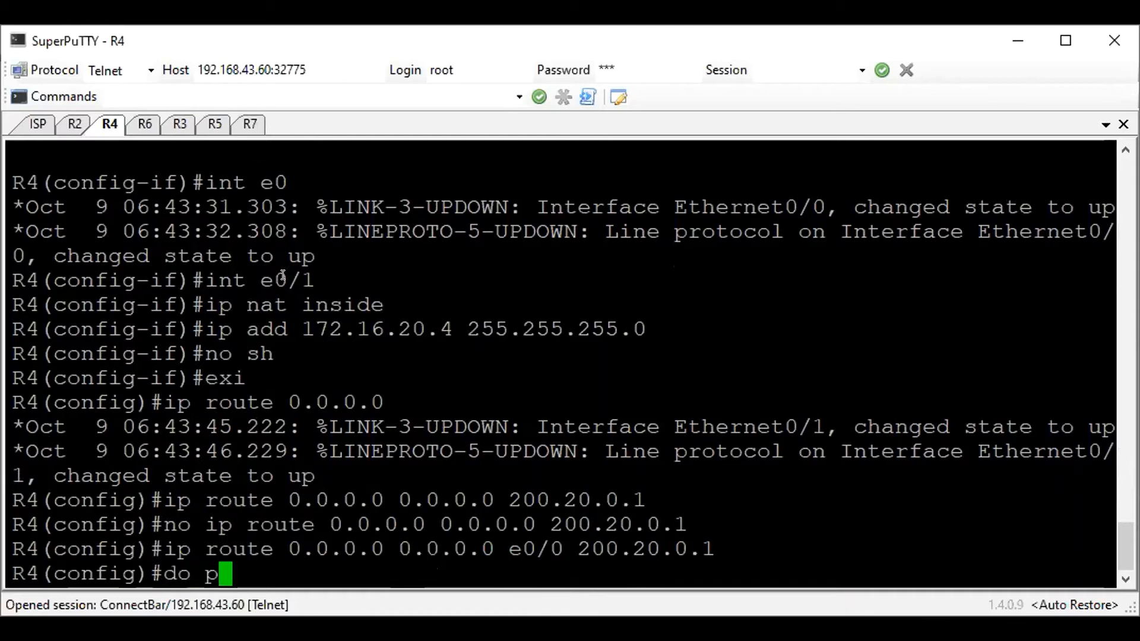
{"action": "type", "text": "ing 200.20.0.1"}
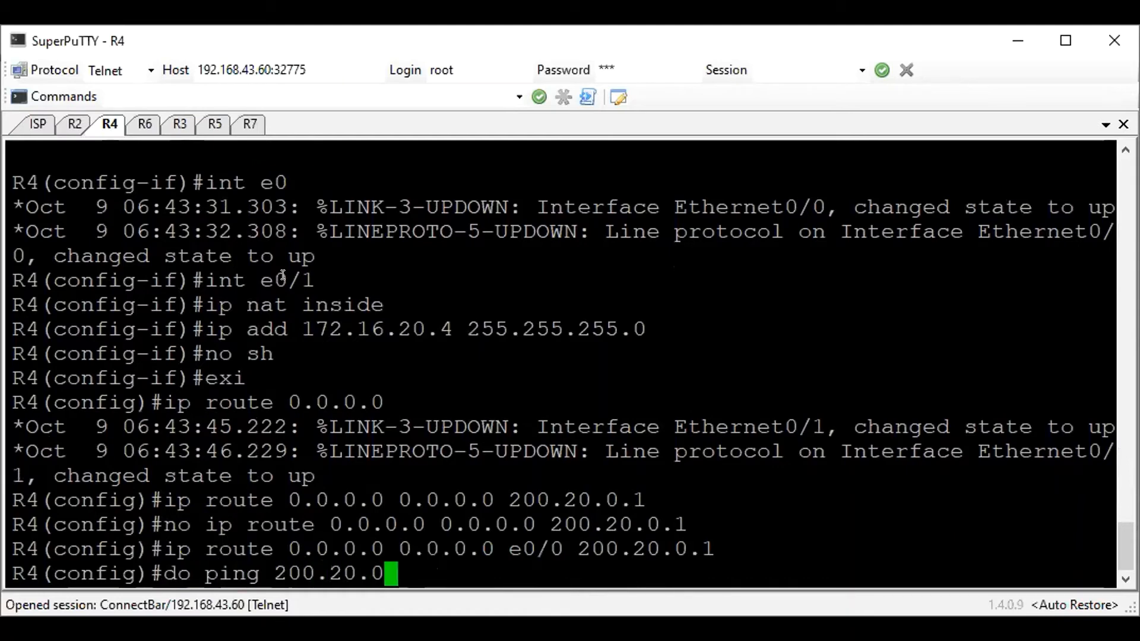
{"action": "key", "text": "Return"}
{"action": "type", "text": "do pig"}
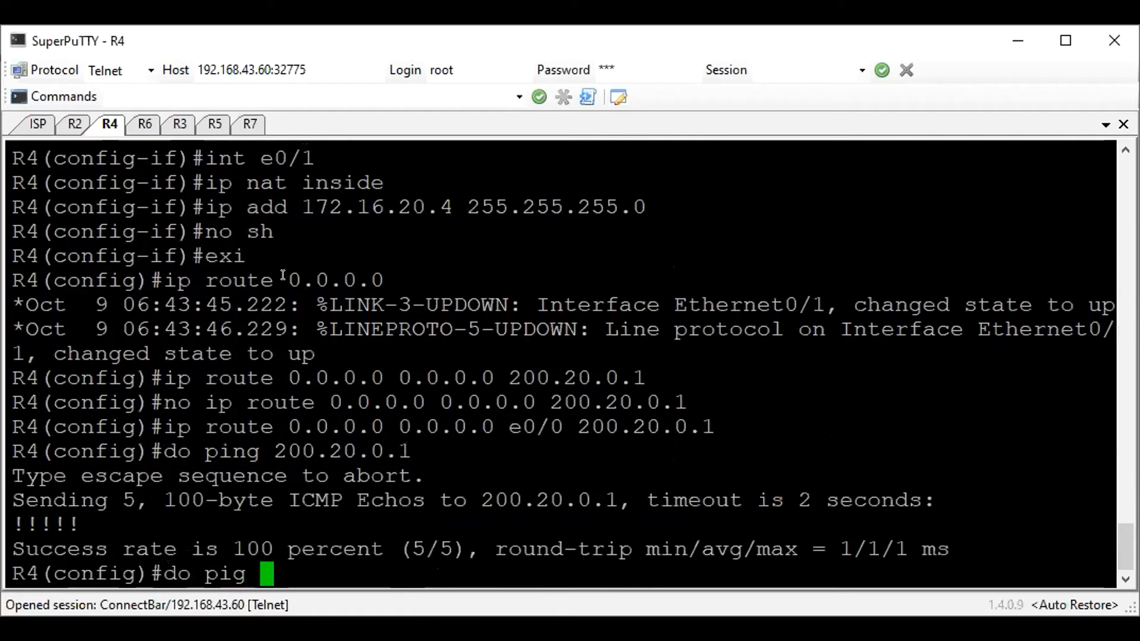
{"action": "key", "text": "BackSpace"}
{"action": "type", "text": "ng "}
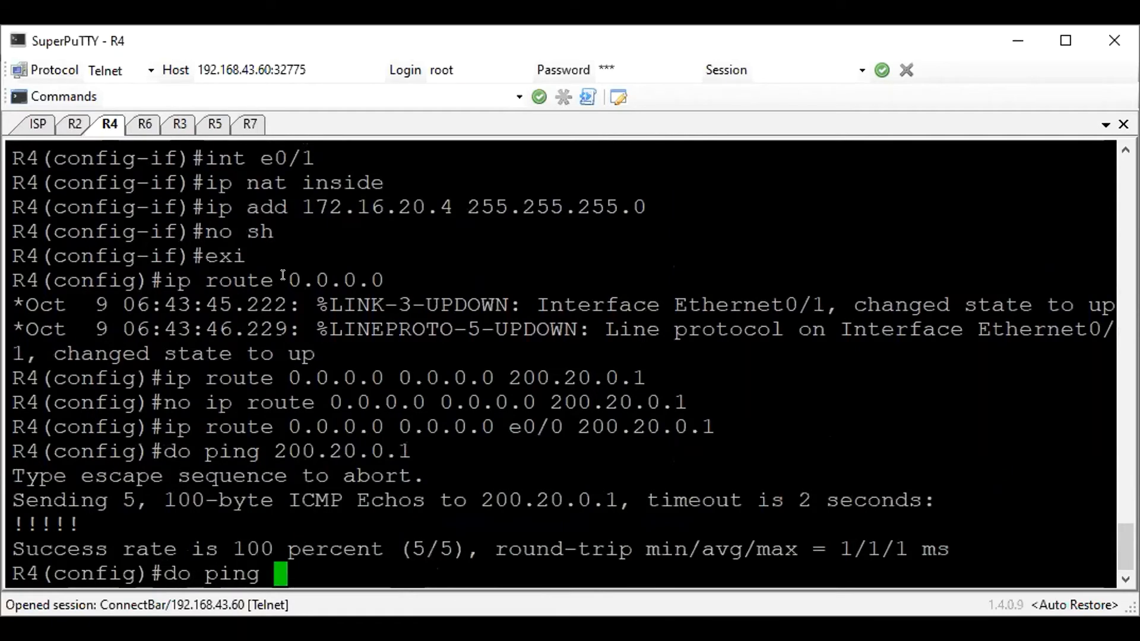
{"action": "type", "text": "172.16.20.5"}
{"action": "key", "text": "Return"}
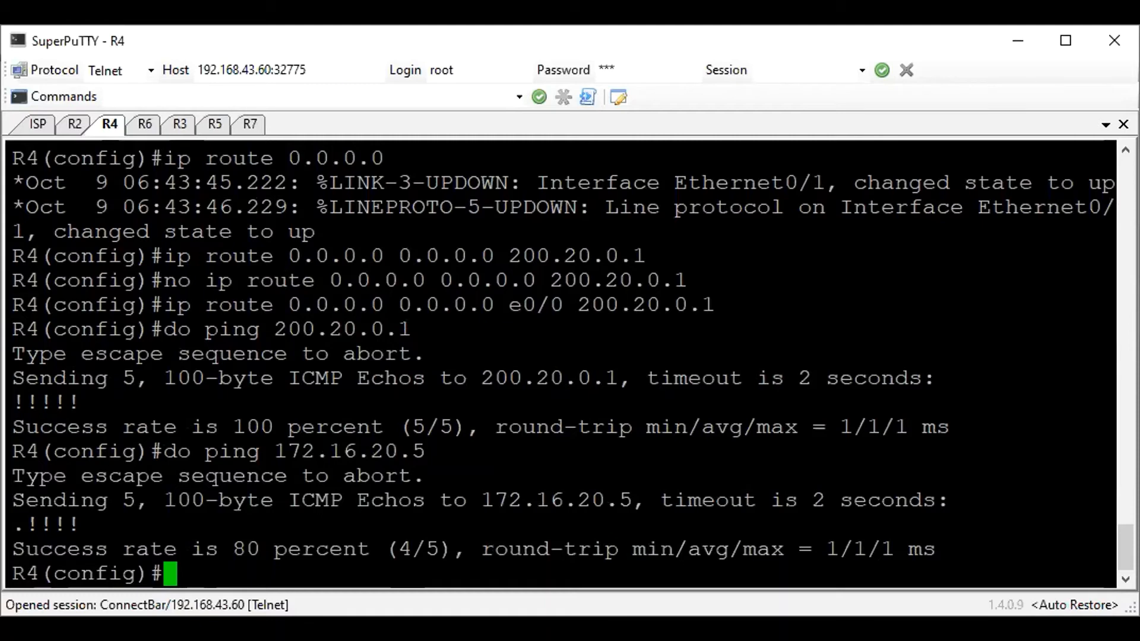
Create standard access list 1 on R4 permitting any source
{"action": "key", "text": "alt+Tab"}
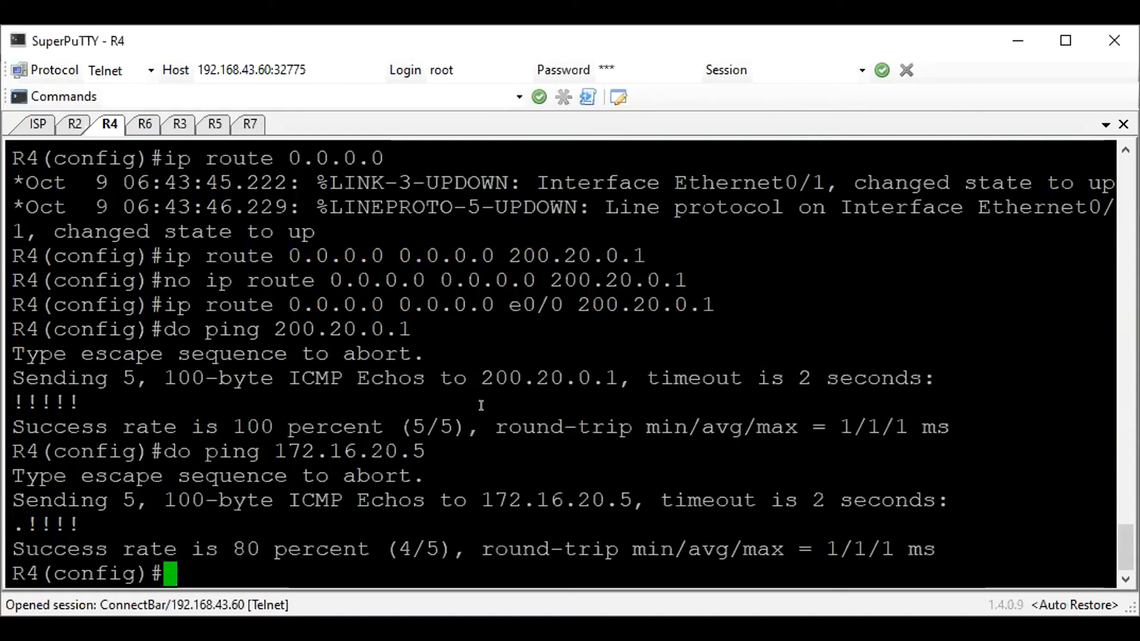
{"action": "type", "text": "r"}
{"action": "key", "text": "BackSpace"}
{"action": "type", "text": "access"}
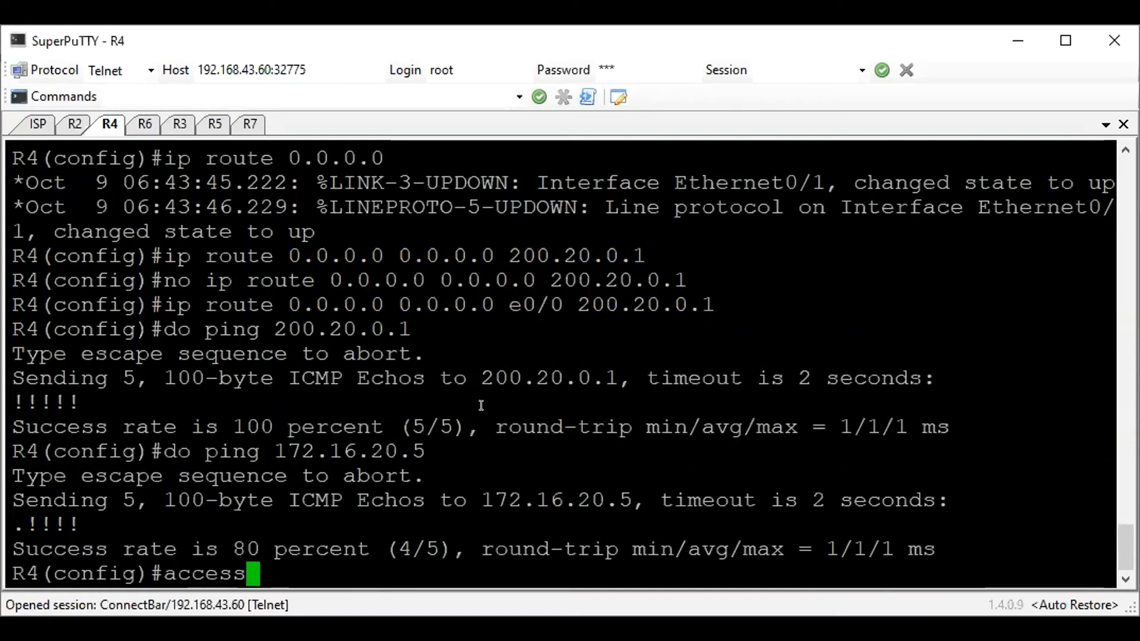
{"action": "type", "text": "-list 1 per any"}
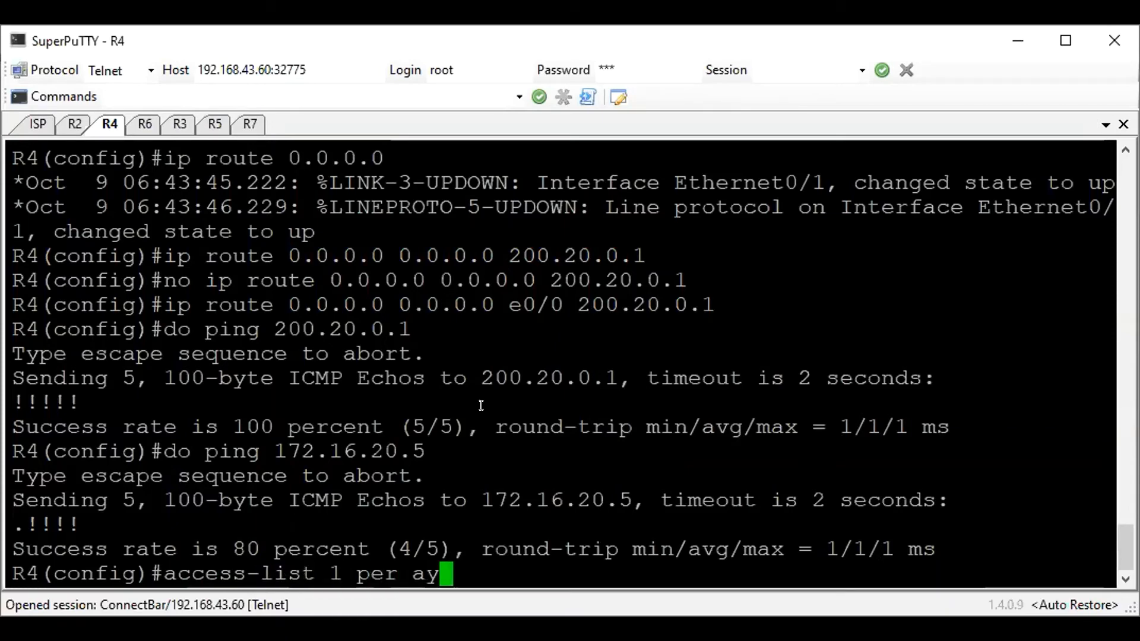
{"action": "key", "text": "Return"}
Configure NAT overload on R4 for inside sources matching list 1 through interface e0/0
{"action": "type", "text": "ip na"}
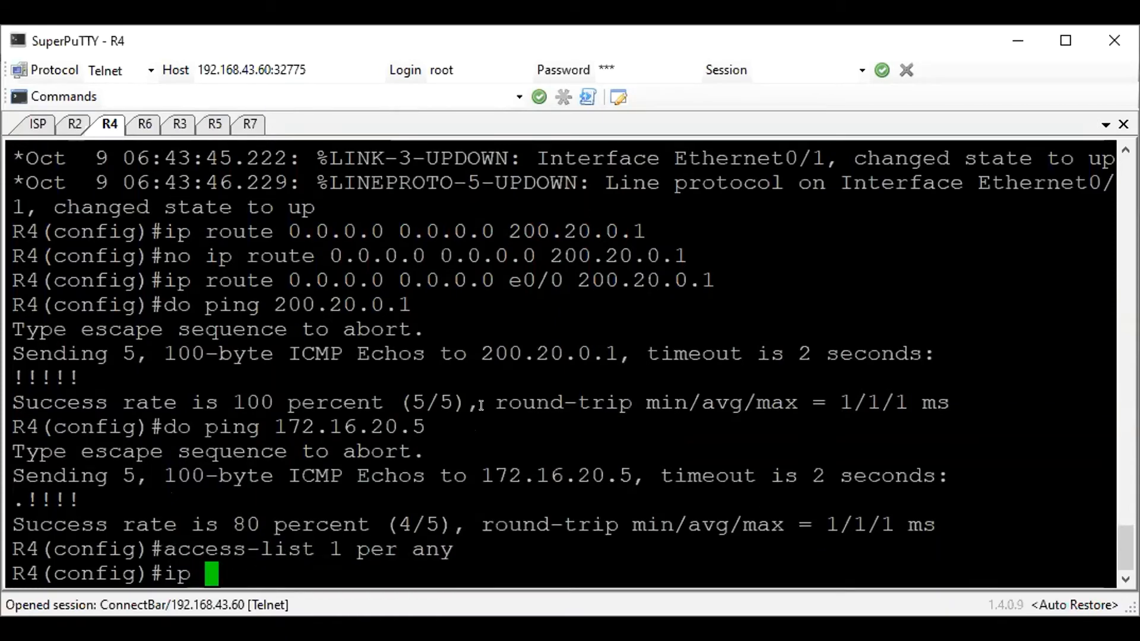
{"action": "type", "text": "ins"}
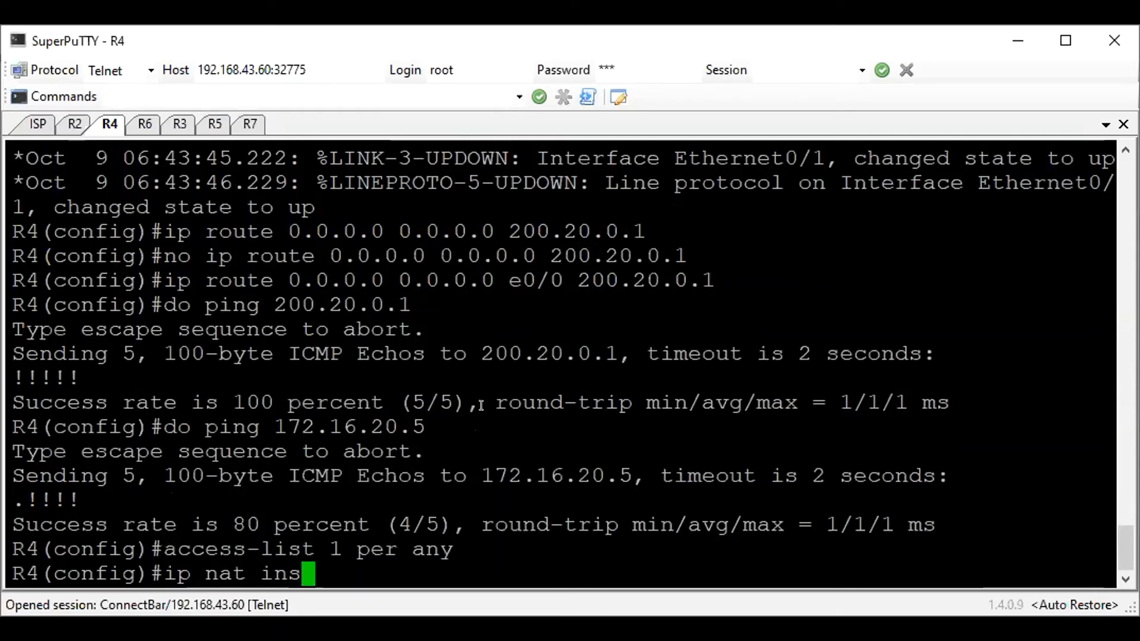
{"action": "type", "text": "ide source list 1 int"}
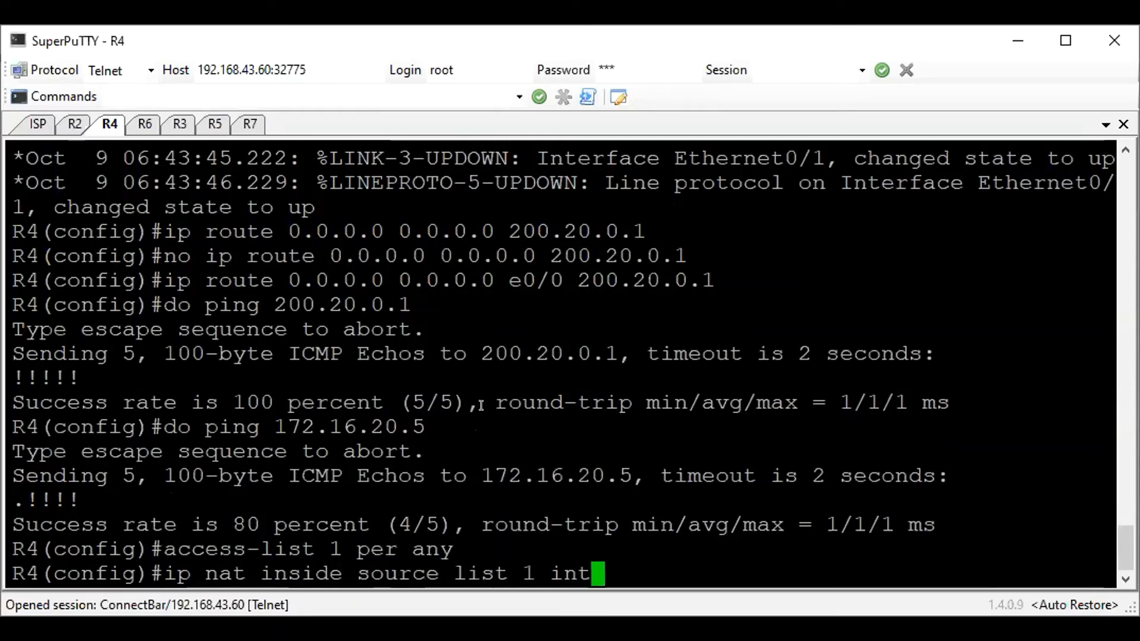
{"action": "type", "text": "er e"}
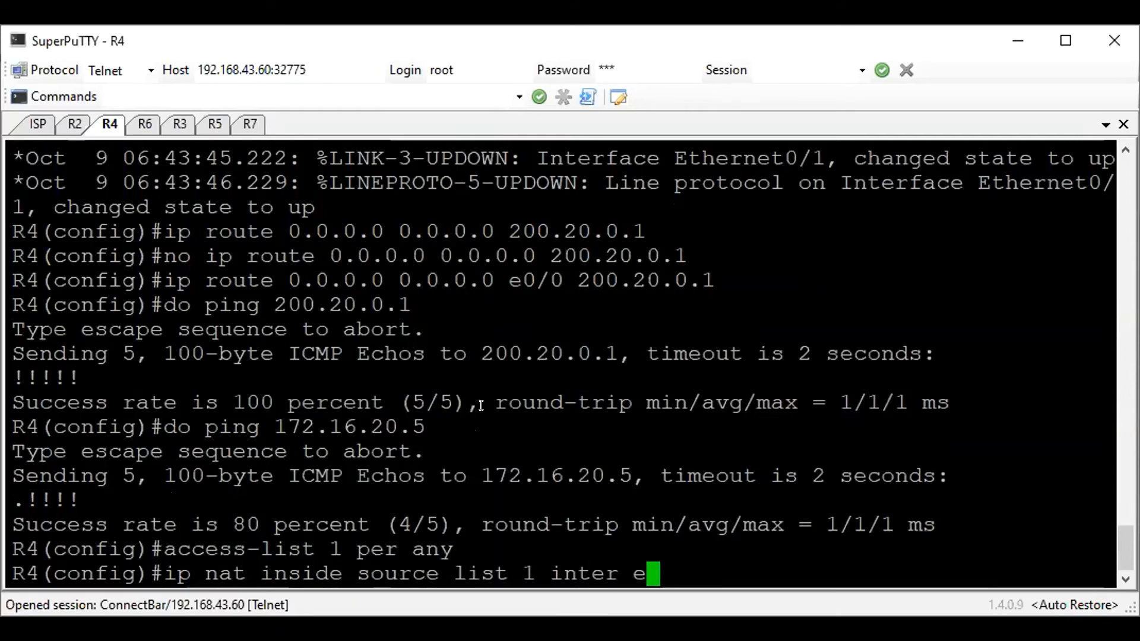
{"action": "type", "text": "0/0 overload"}
{"action": "key", "text": "Return"}
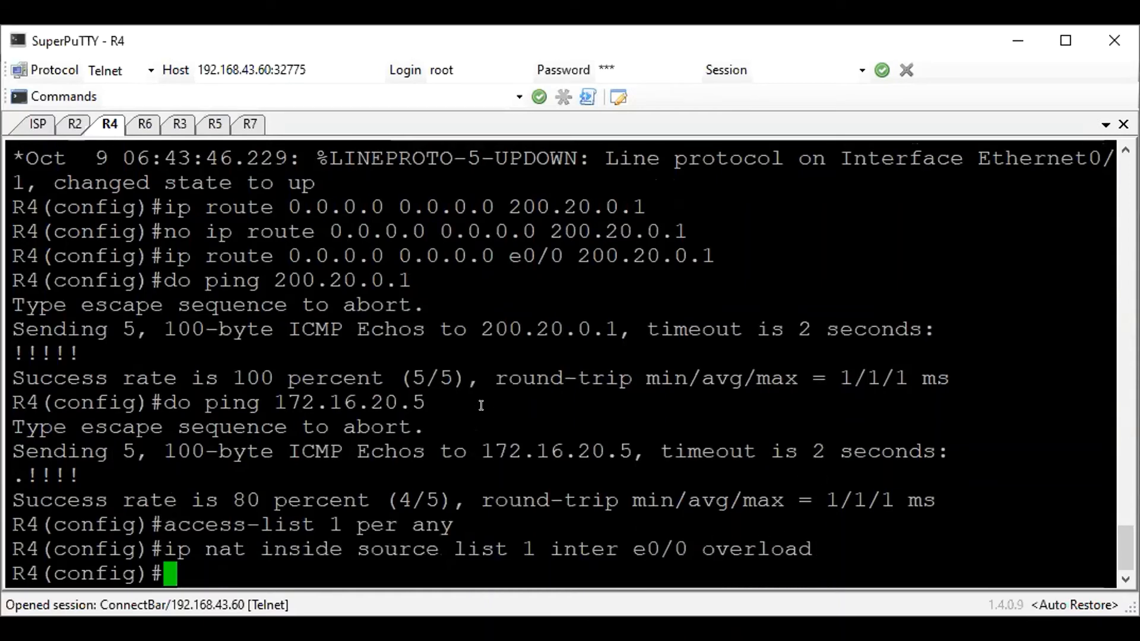
Leave configuration mode on R4 and ping 1.1.1.1 to check internet reachability
{"action": "type", "text": "do pi"}
{"action": "key", "text": "ctrl+z"}
{"action": "key", "text": "Return"}
{"action": "type", "text": "pign"}
{"action": "key", "text": "BackSpace"}
{"action": "key", "text": "BackSpace"}
{"action": "type", "text": "ng 1.1.1.1"}
{"action": "key", "text": "Return"}
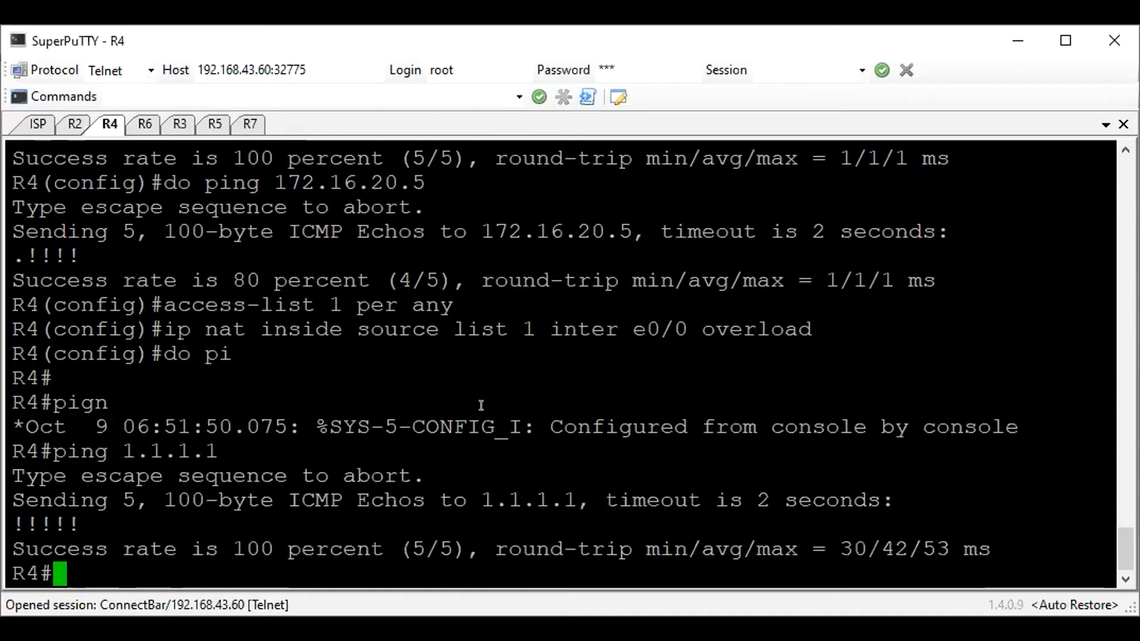
Display the IP NAT translation table on R4
{"action": "type", "text": "show nat"}
{"action": "key", "text": "BackSpace"}
{"action": "key", "text": "BackSpace"}
{"action": "key", "text": "BackSpace"}
{"action": "key", "text": "BackSpace"}
{"action": "type", "text": "ip nat trans"}
{"action": "key", "text": "ctrl+a"}
{"action": "key", "text": "Return"}
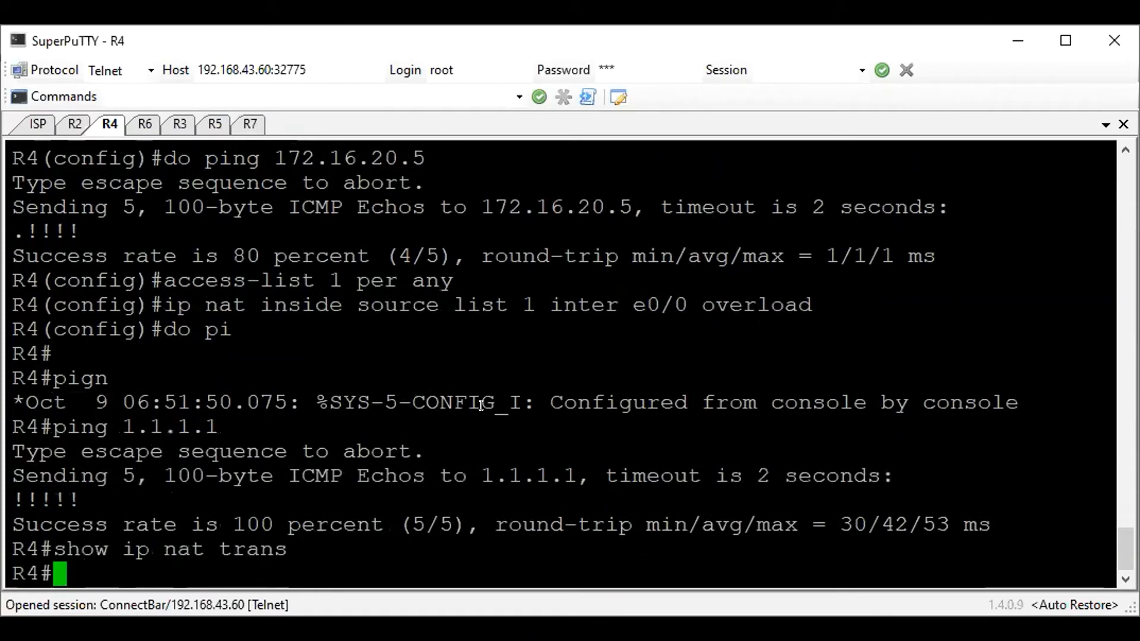
Ping 1.1.1.1 from R4 using interface e0/1 as the source
{"action": "type", "text": "ping 1.1."}
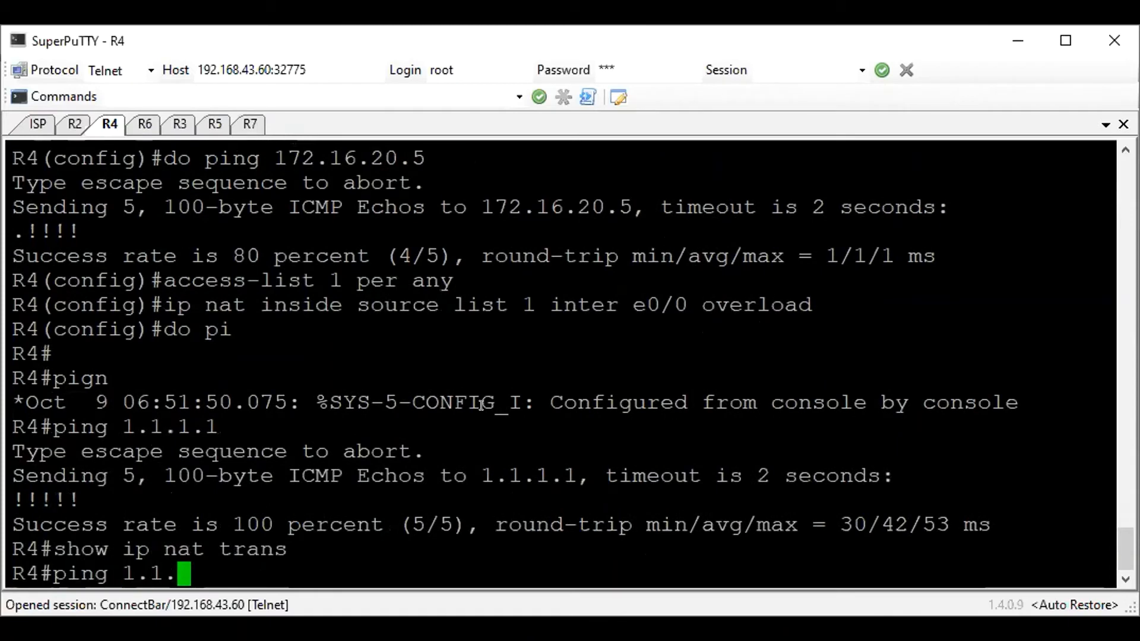
{"action": "type", "text": "1.1 source ?"}
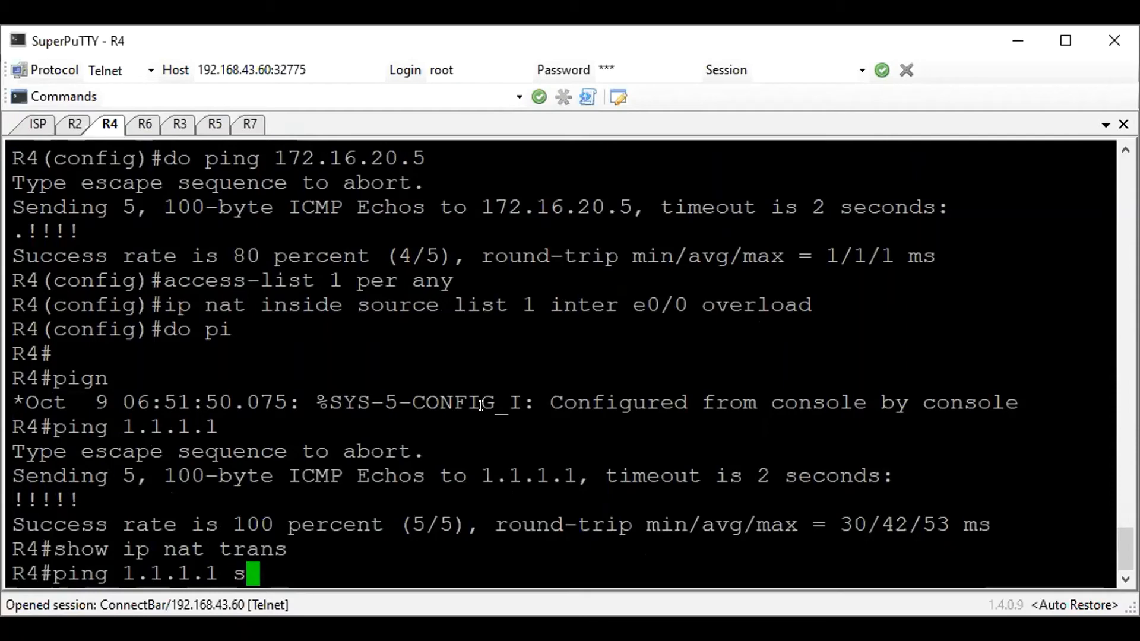
{"action": "key", "text": "space"}
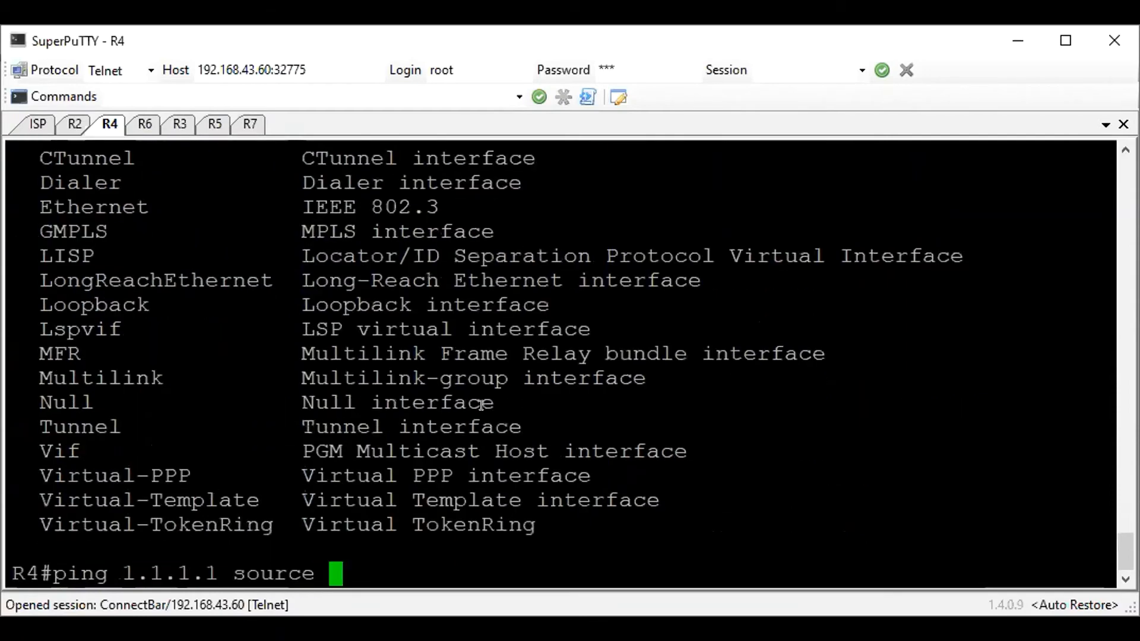
{"action": "type", "text": "e0/1"}
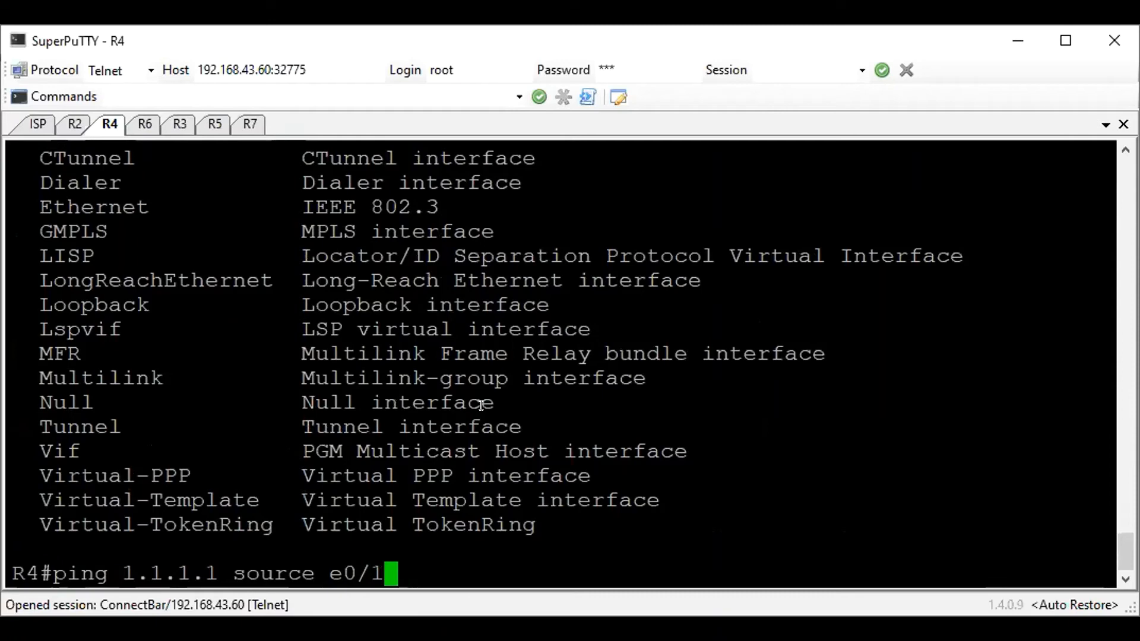
{"action": "key", "text": "Return"}
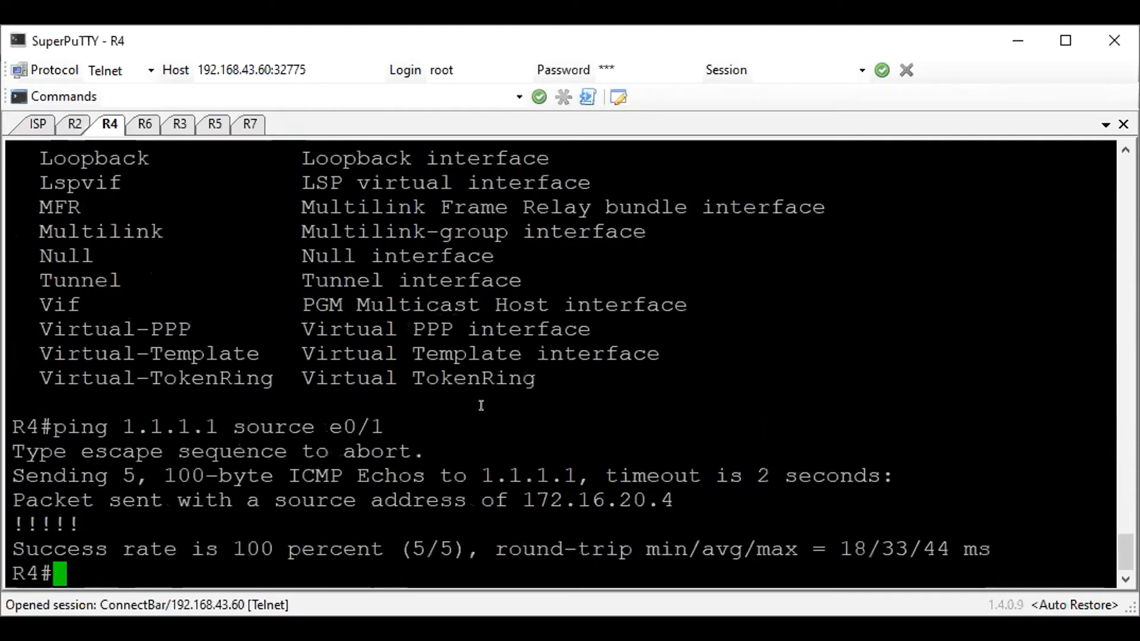
Display R4's NAT translations again and examine the inside local address and port of the ICMP entry
{"action": "type", "text": "show ip nat trans"}
{"action": "key", "text": "Return"}
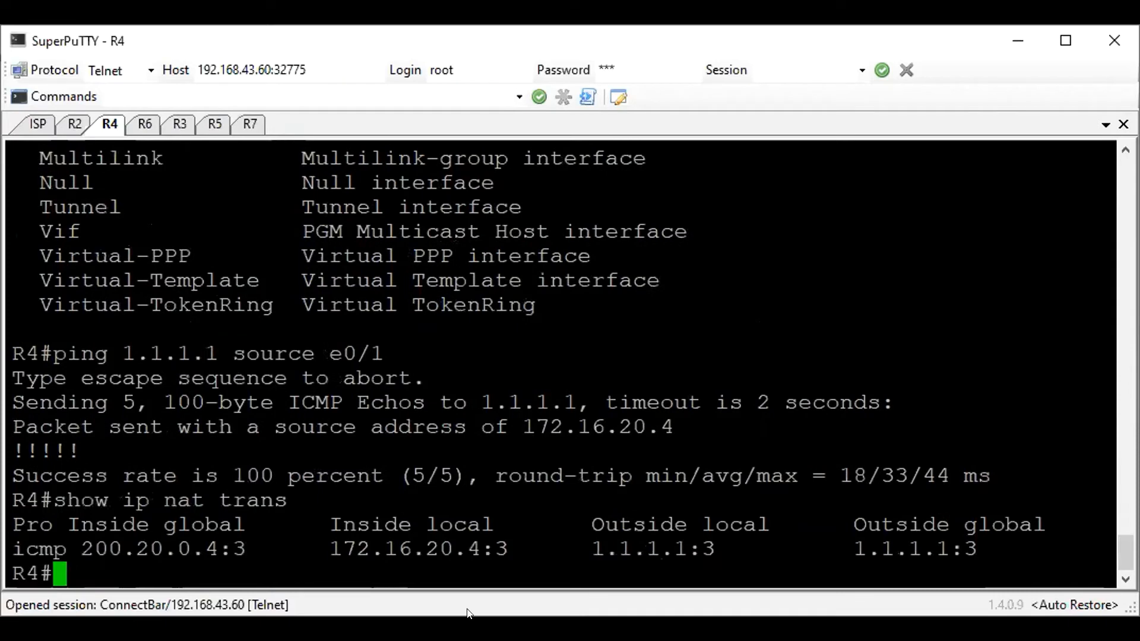
{"action": "left_click_drag", "start_coordinate": [517, 548], "coordinate": [520, 494]}
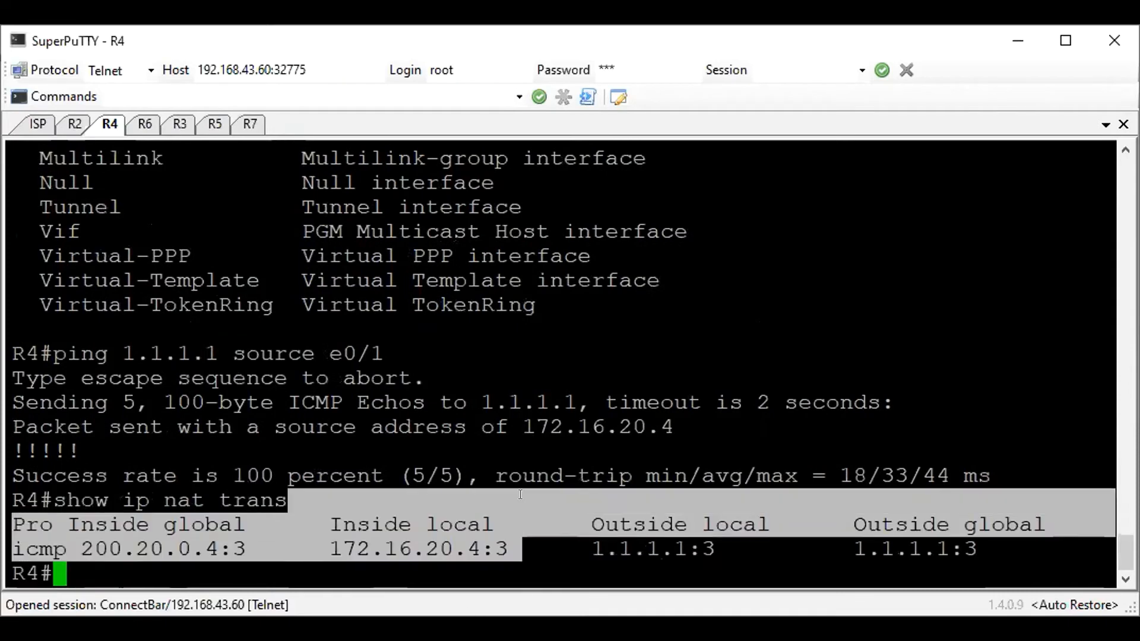
{"action": "left_click", "coordinate": [520, 494]}
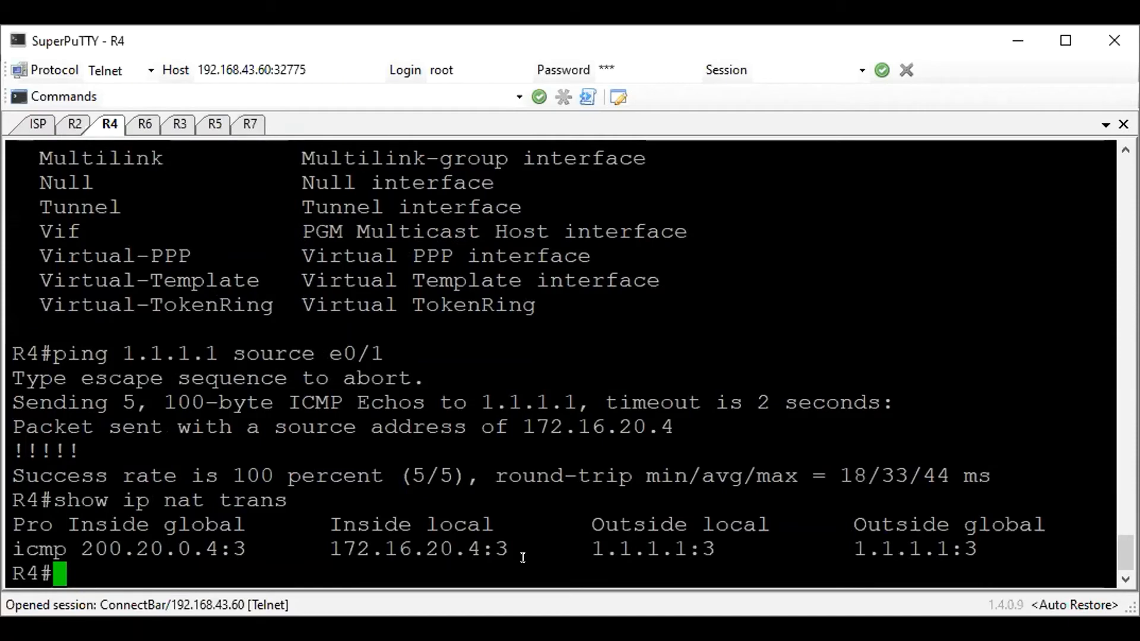
{"action": "left_click_drag", "start_coordinate": [514, 541], "coordinate": [297, 541]}
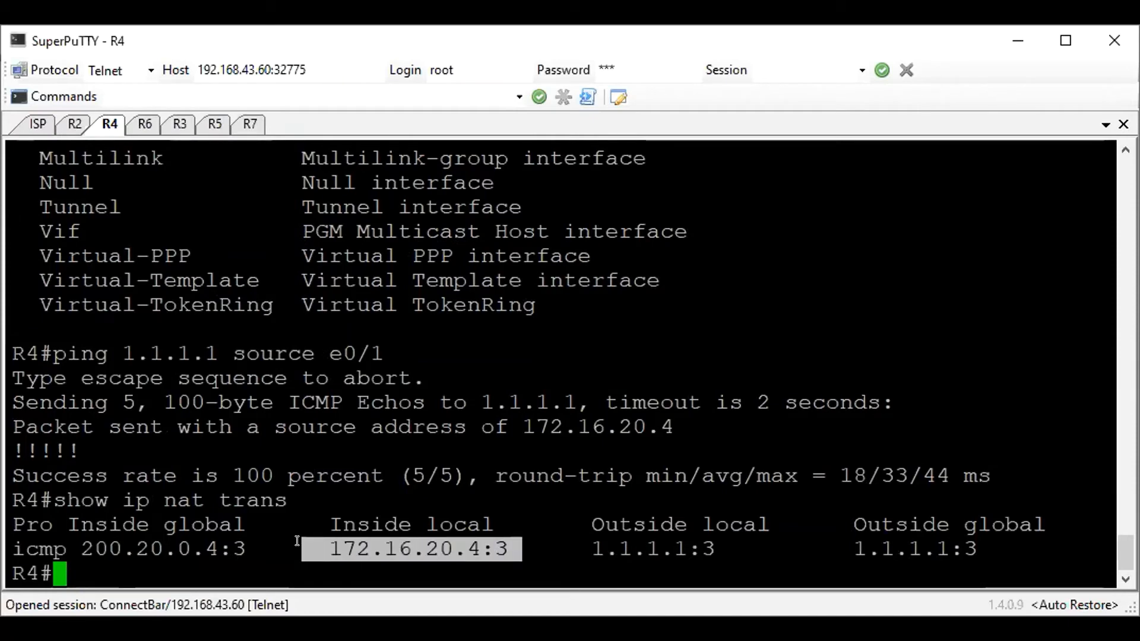
{"action": "left_click", "coordinate": [382, 547]}
{"action": "left_click_drag", "start_coordinate": [483, 543], "coordinate": [504, 544]}
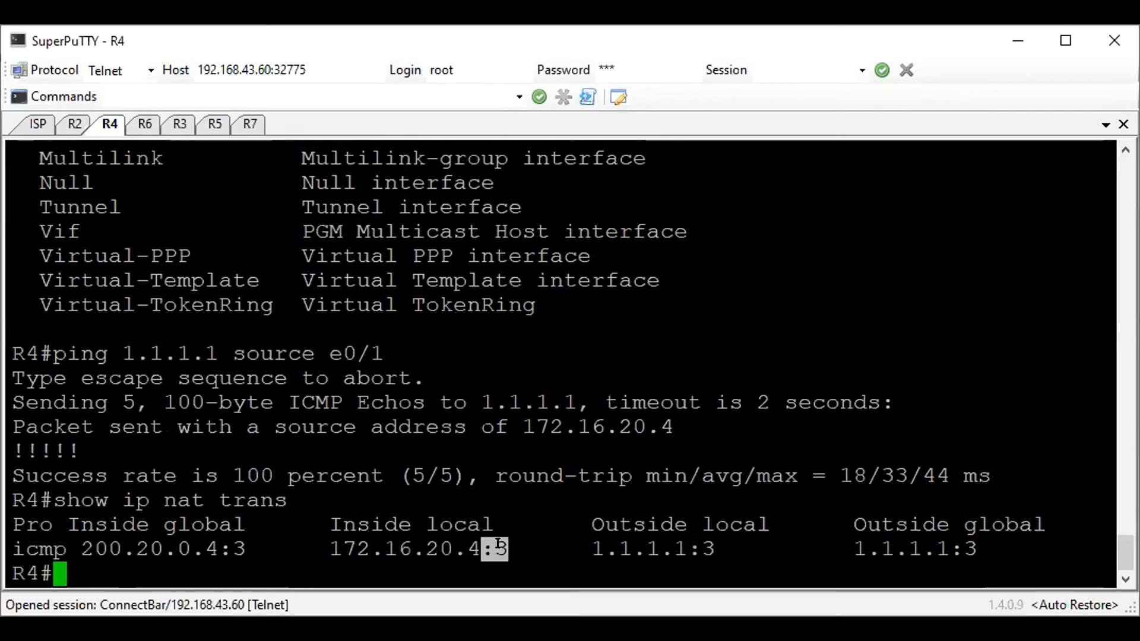
{"action": "left_click", "coordinate": [497, 544]}
Start EIGRP 100 on R4 from configuration mode and set its router ID to 4.4.4.4
{"action": "key", "text": "Return"}
{"action": "type", "text": "conf t"}
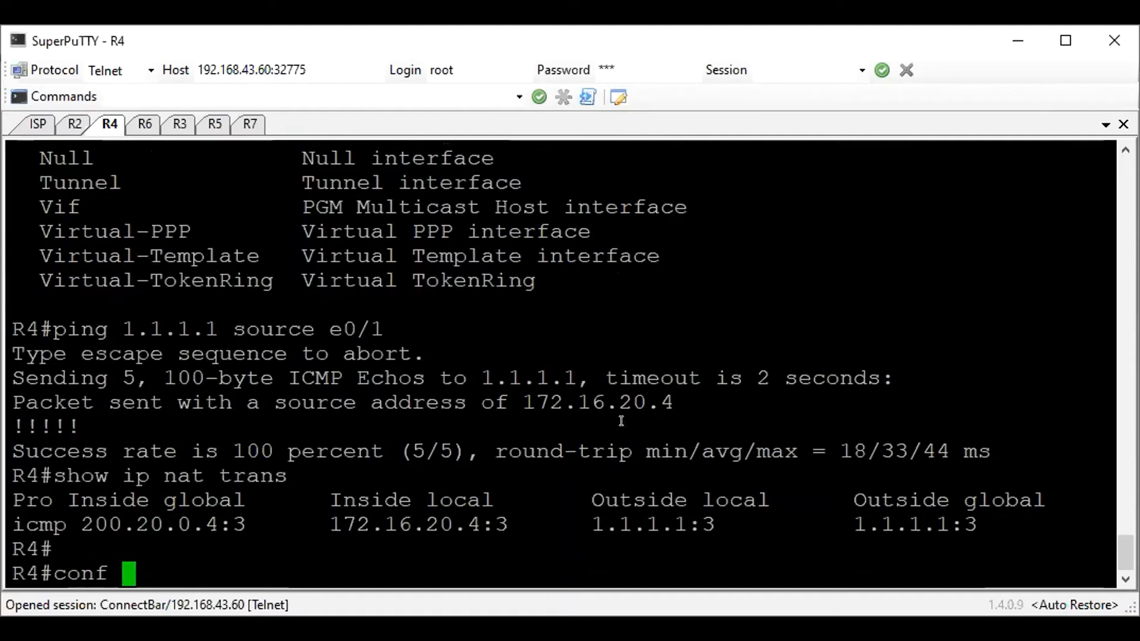
{"action": "key", "text": "Return"}
{"action": "type", "text": "router eigrp 100"}
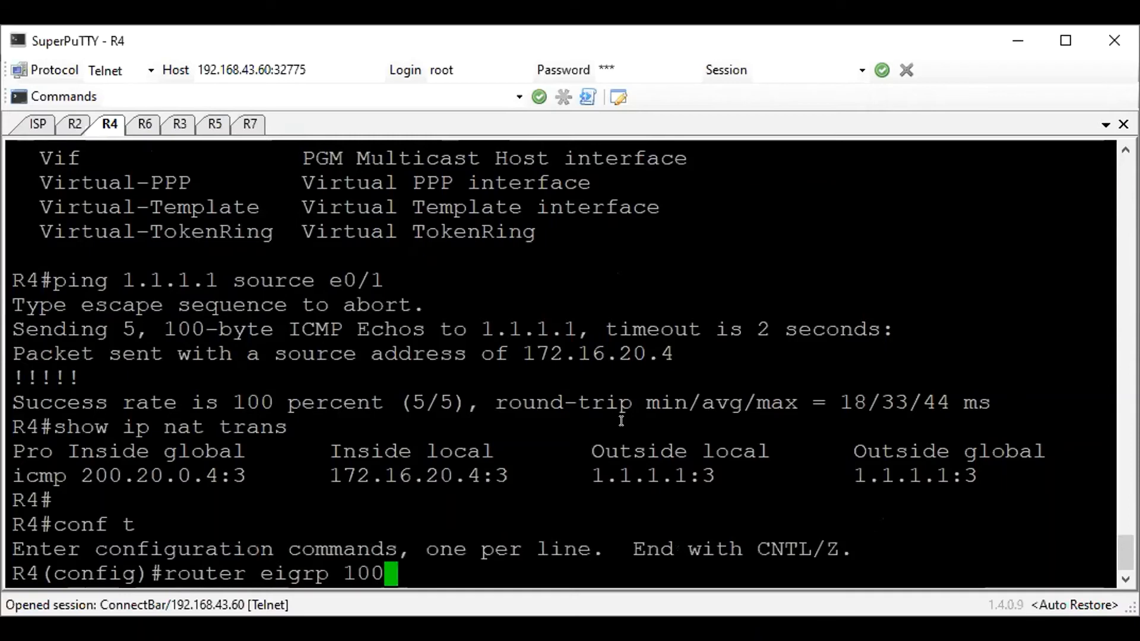
{"action": "key", "text": "Return"}
{"action": "type", "text": "eigr"}
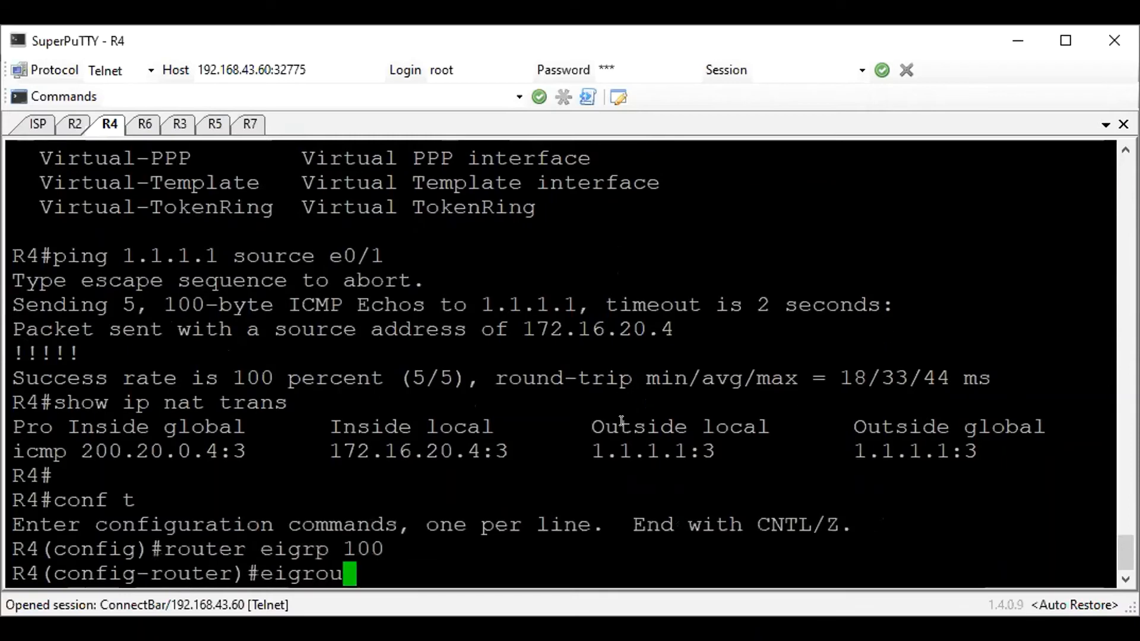
{"action": "key", "text": "BackSpace"}
{"action": "type", "text": "rp rou"}
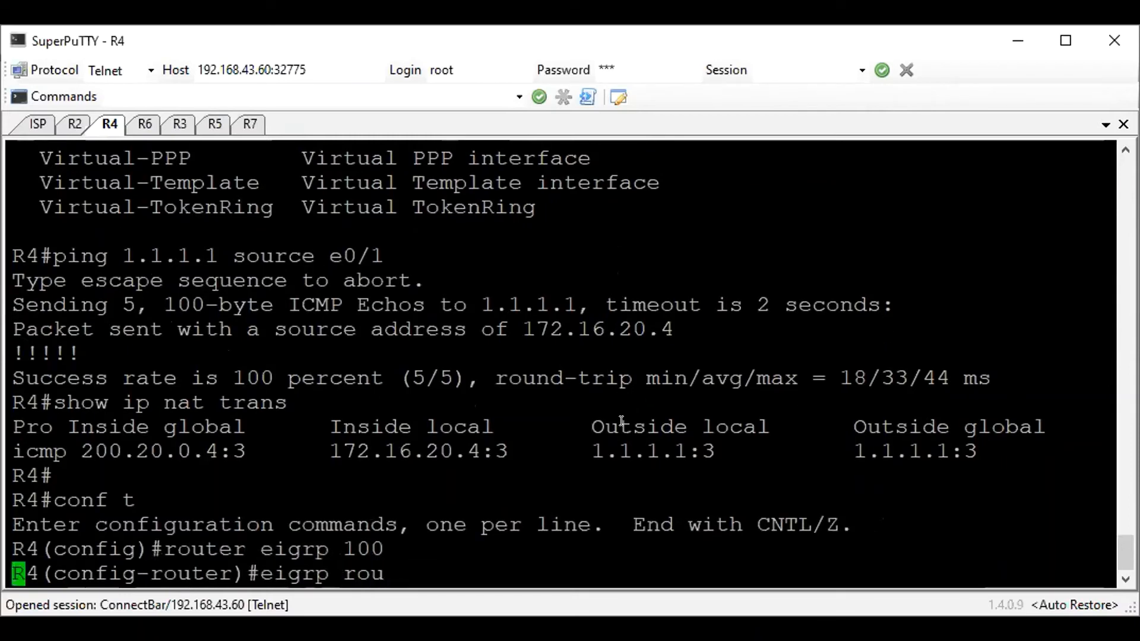
{"action": "key", "text": "Tab"}
{"action": "type", "text": "4.4.4.4"}
{"action": "key", "text": "Return"}
Add network 172.16.20.0 with wildcard 0.0.0.255 to R4's EIGRP 100 and disable auto-summary
{"action": "type", "text": "network 172.15."}
{"action": "key", "text": "BackSpace"}
{"action": "key", "text": "BackSpace"}
{"action": "type", "text": "6.20.0 0.0.0.0"}
{"action": "key", "text": "BackSpace"}
{"action": "type", "text": "255"}
{"action": "key", "text": "Return"}
{"action": "type", "text": "no aut"}
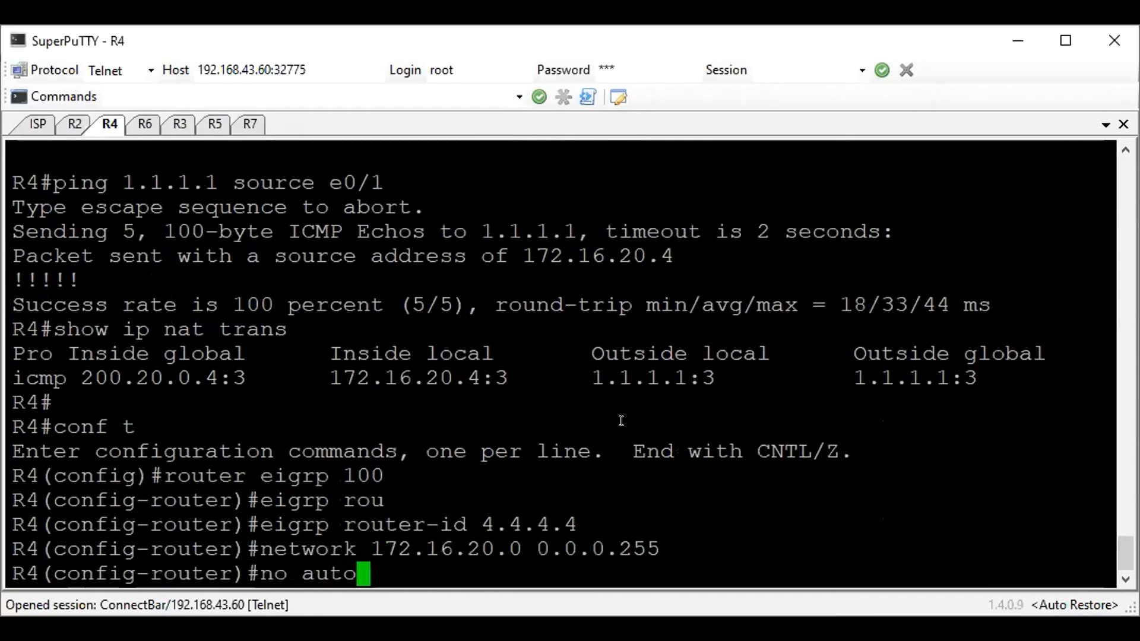
{"action": "type", "text": "o"}
{"action": "key", "text": "Return"}
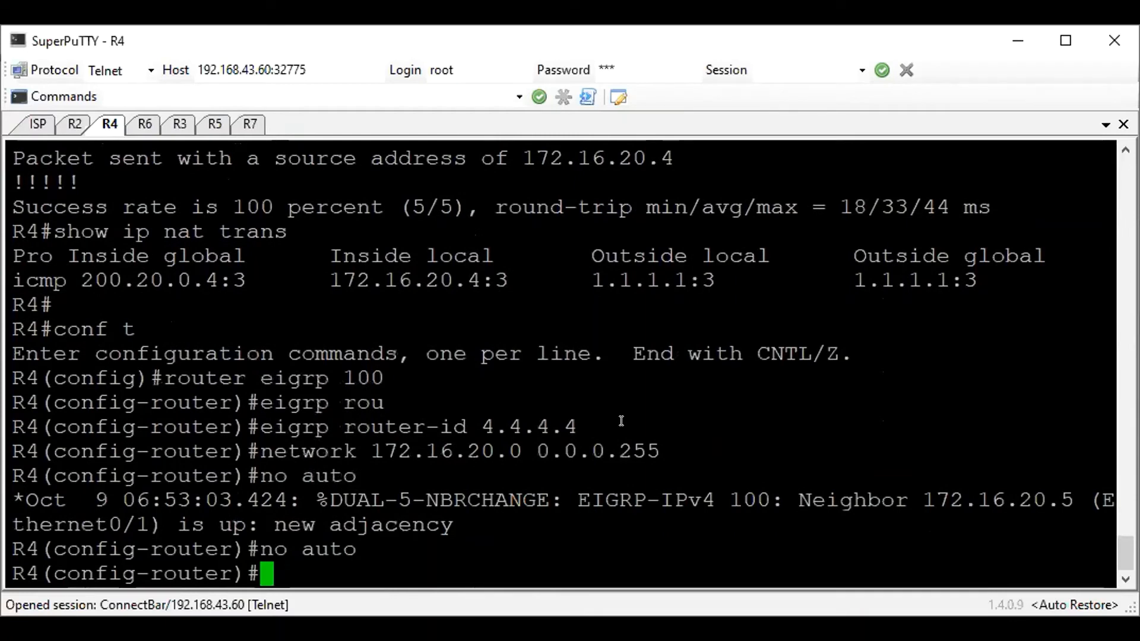
Redistribute static routes into EIGRP 100 on R4 and save the configuration
{"action": "type", "text": "re"}
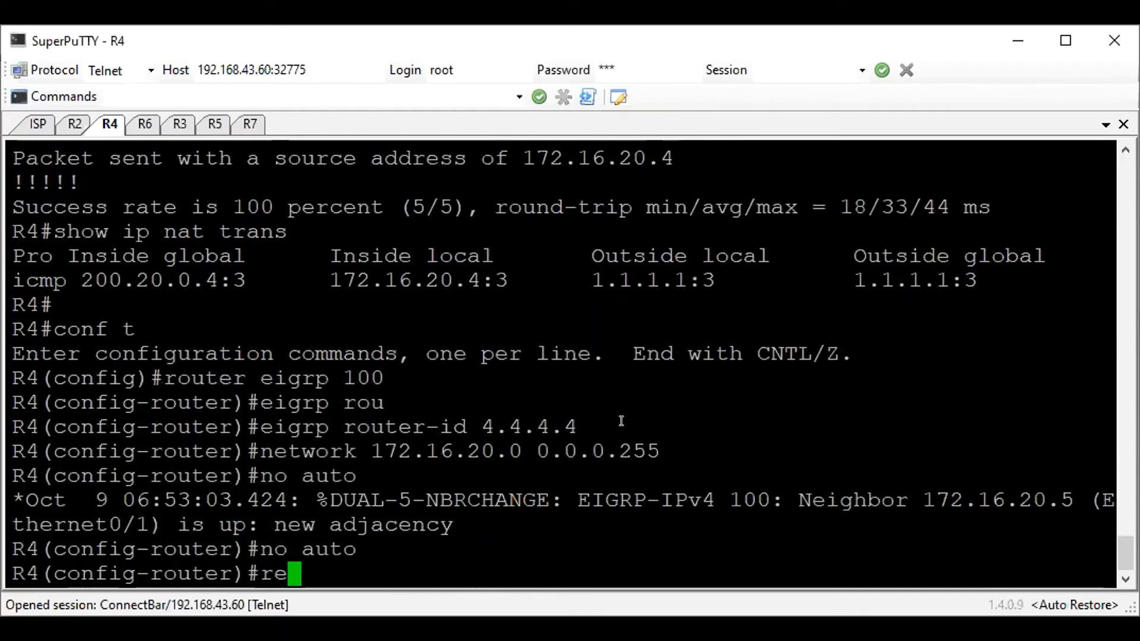
{"action": "type", "text": "d static"}
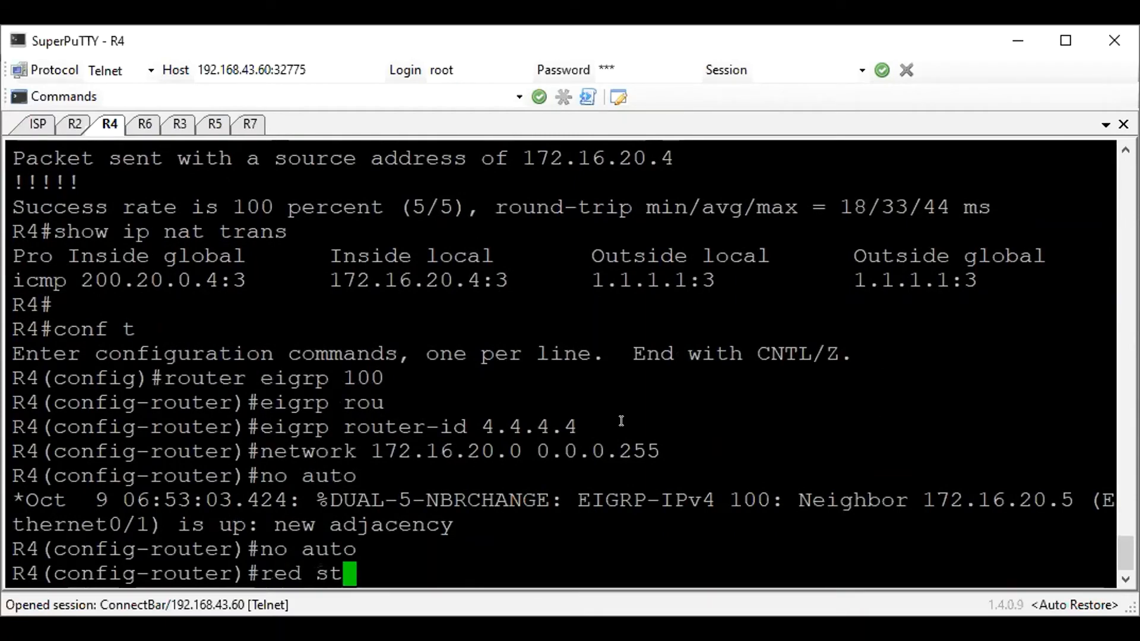
{"action": "key", "text": "Tab"}
{"action": "key", "text": "Return"}
{"action": "type", "text": "do wr"}
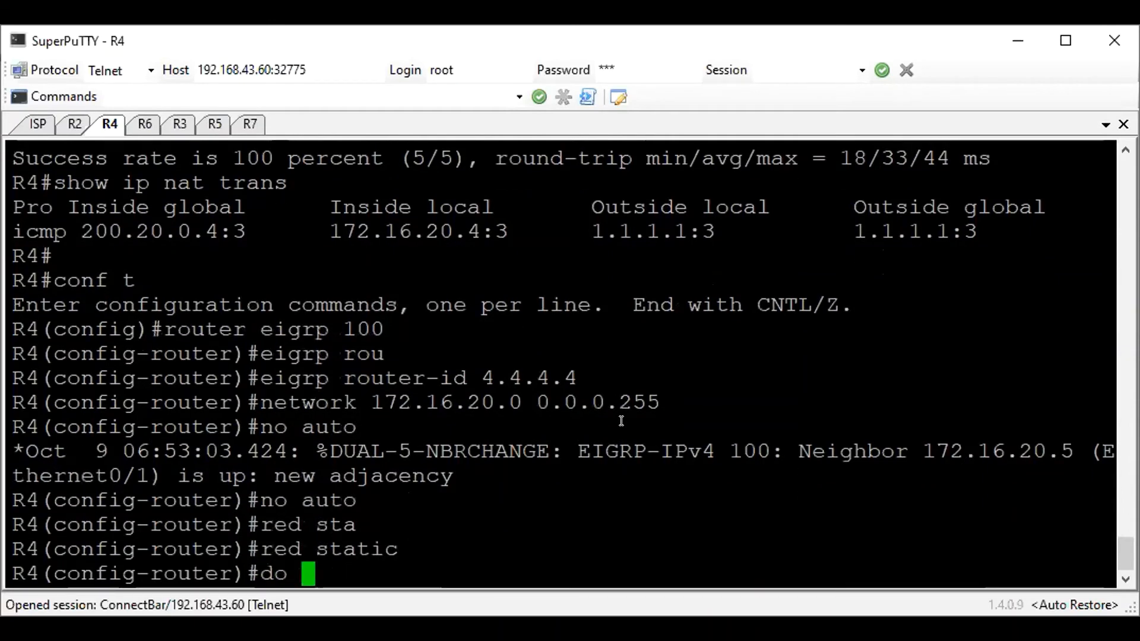
{"action": "key", "text": "Return"}
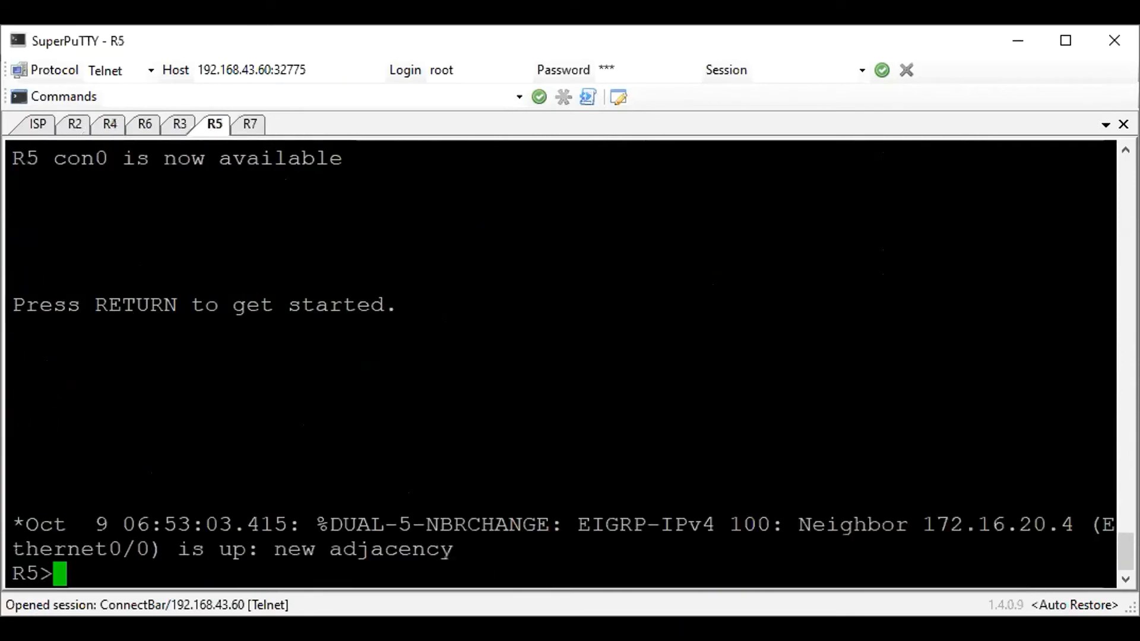
Enter privileged mode on R5, display its EIGRP routes and ping 1.1.1.1
{"action": "left_click", "coordinate": [686, 335]}
{"action": "key", "text": "Return"}
{"action": "type", "text": "en"}
{"action": "key", "text": "Return"}
{"action": "type", "text": "show ip ro ei"}
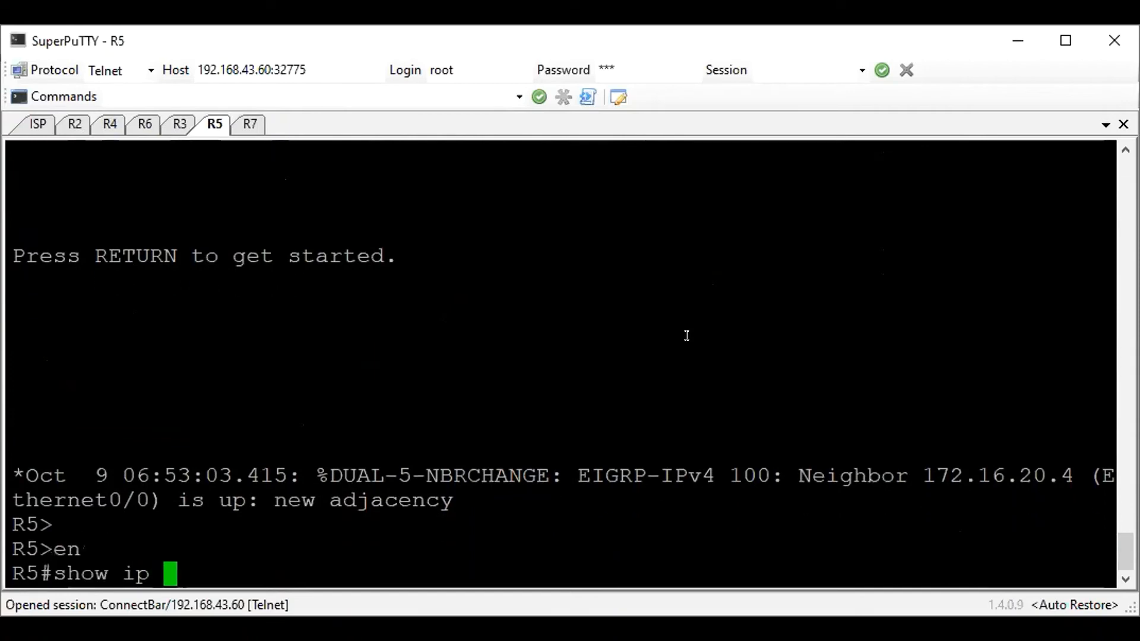
{"action": "key", "text": "Return"}
{"action": "double_click", "coordinate": [941, 546]}
{"action": "left_click", "coordinate": [944, 533]}
{"action": "type", "text": "ping 1.1.1.1"}
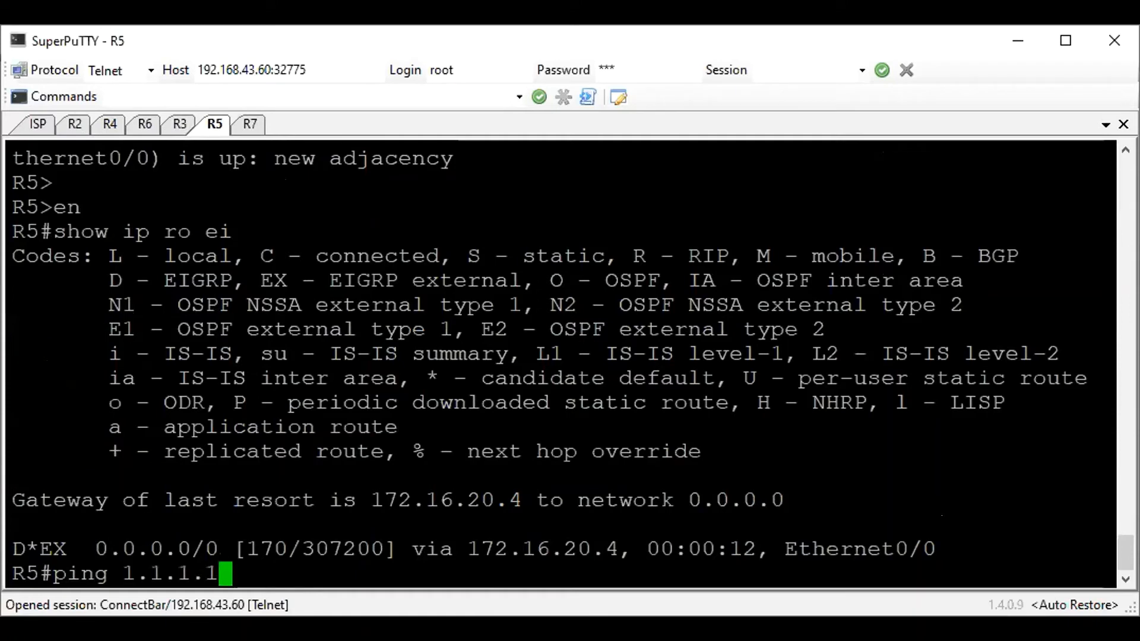
{"action": "key", "text": "Return"}
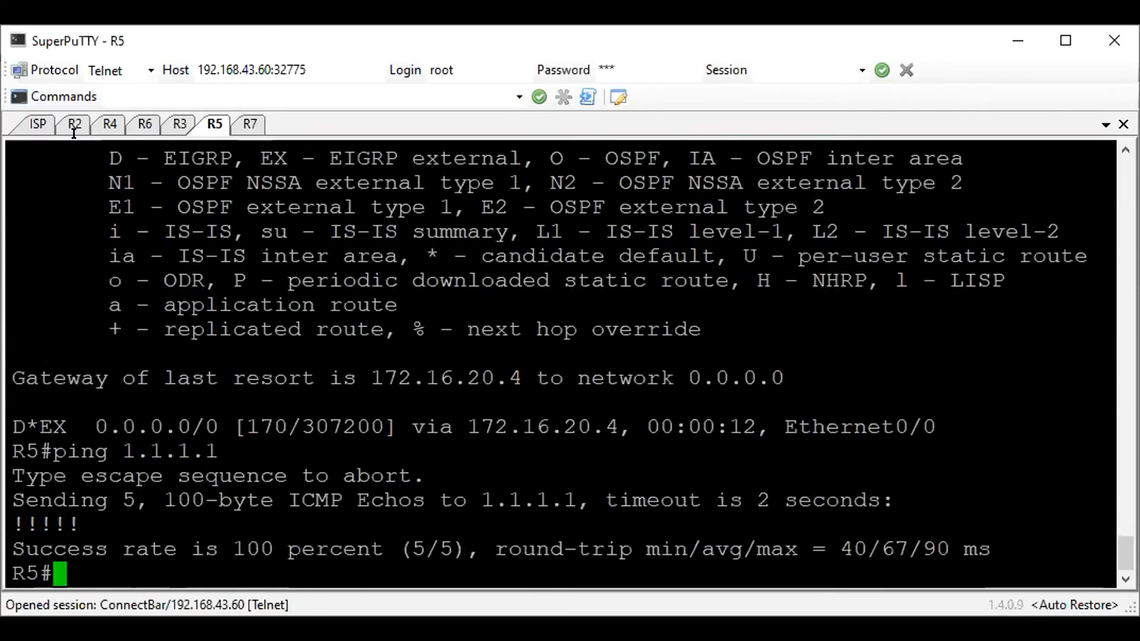
Leave configuration mode on R4, display its IP NAT translations and examine the inside and outside address entries
{"action": "left_click", "coordinate": [109, 123]}
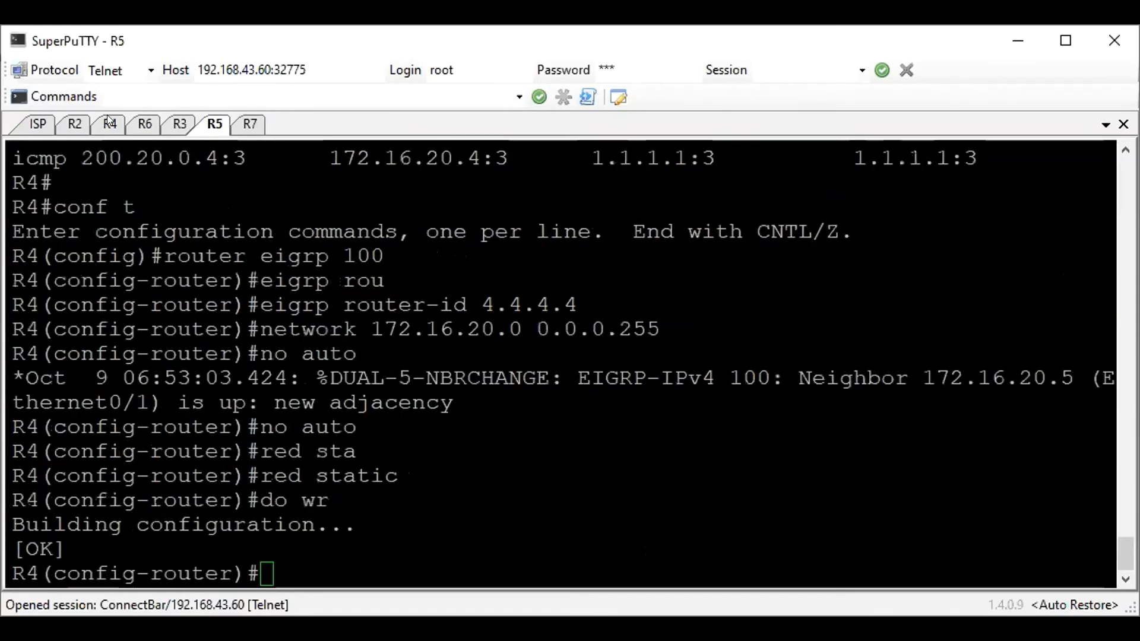
{"action": "key", "text": "ctrl+z"}
{"action": "key", "text": "Return"}
{"action": "type", "text": "sho"}
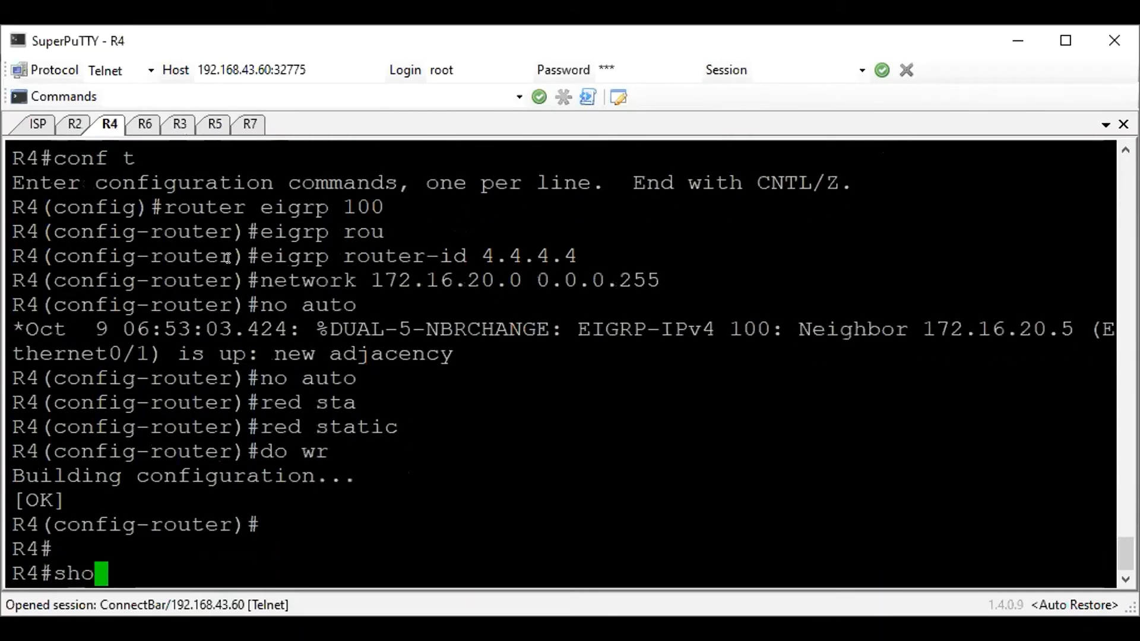
{"action": "type", "text": "w ip nat tra"}
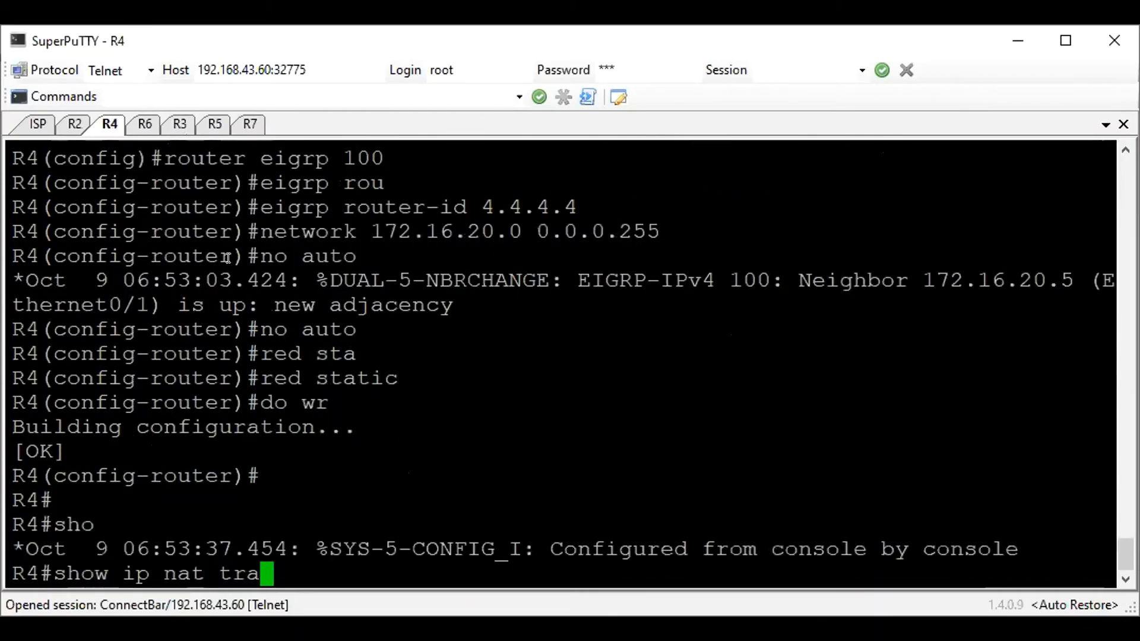
{"action": "key", "text": "Return"}
{"action": "left_click_drag", "start_coordinate": [318, 547], "coordinate": [518, 547]}
{"action": "left_click", "coordinate": [267, 172]}
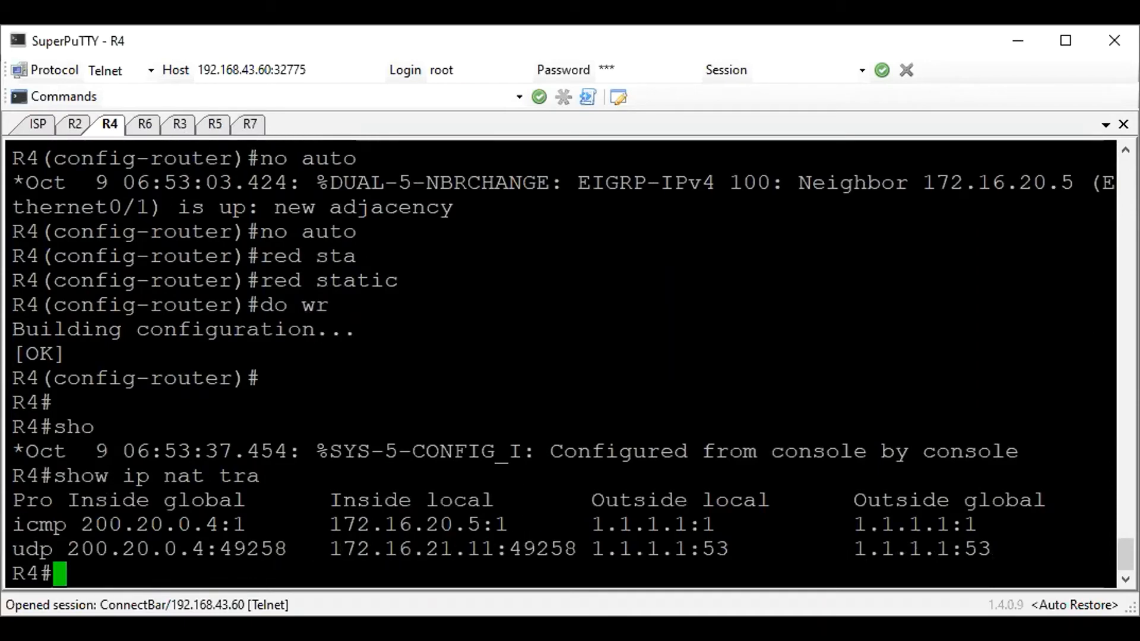
{"action": "left_click_drag", "start_coordinate": [13, 501], "coordinate": [11, 524]}
{"action": "left_click", "coordinate": [463, 354]}
Switch to the Windows VM's command prompt and test internet connectivity by pinging 1.1.1.1 and 8.8.8.8
{"action": "key", "text": "alt+Tab"}
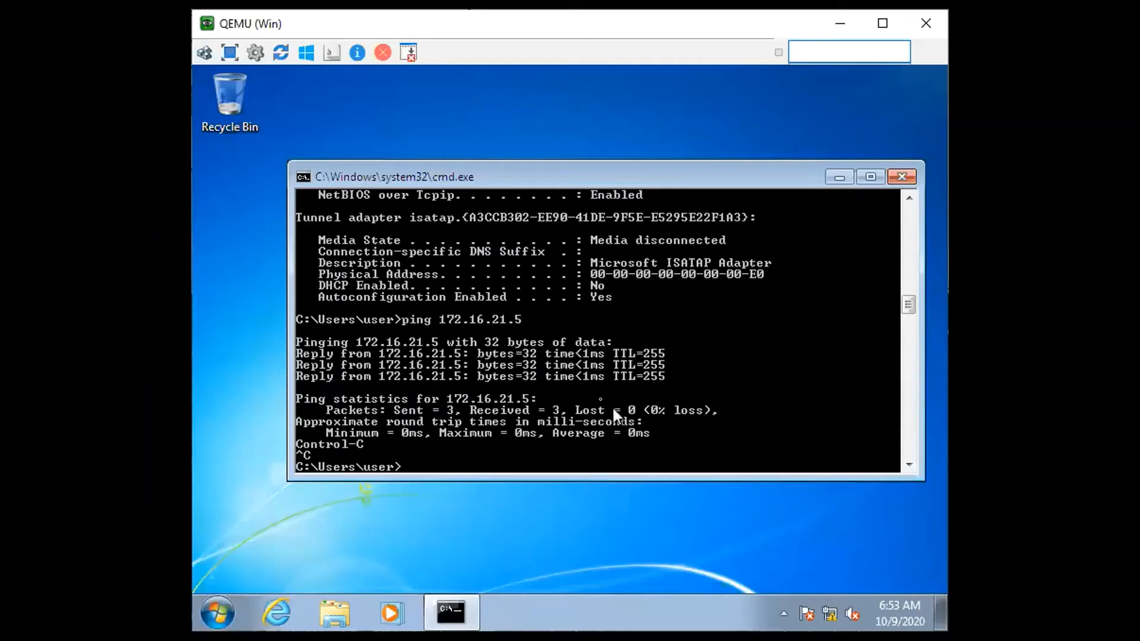
{"action": "key", "text": "Return"}
{"action": "type", "text": "pi"}
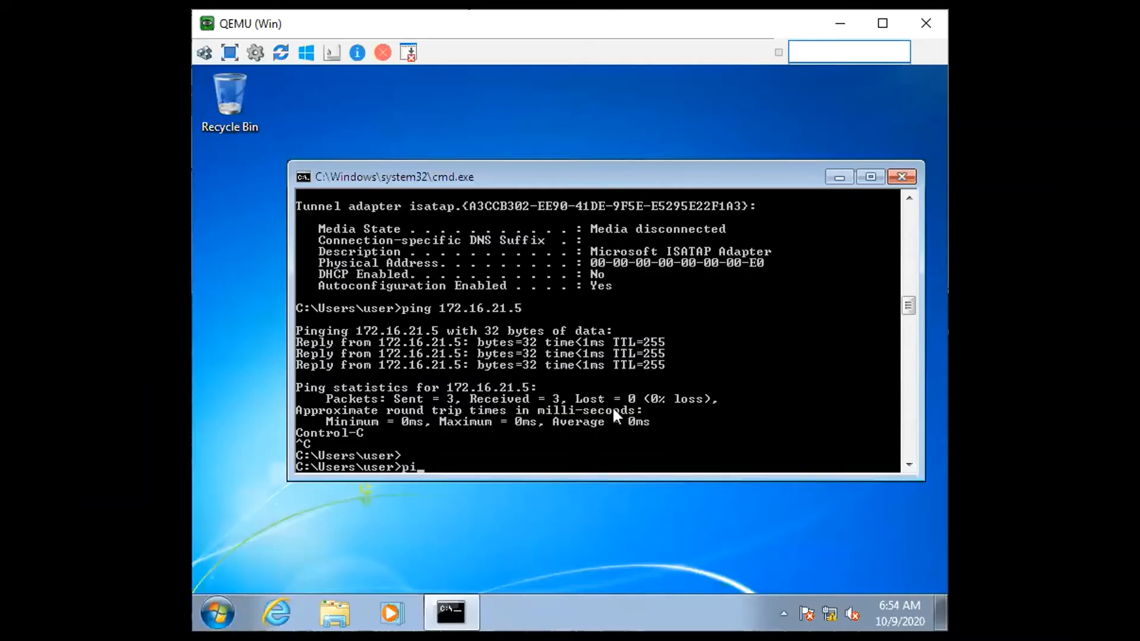
{"action": "type", "text": "ng 1.1.1.1"}
{"action": "key", "text": "Return"}
{"action": "key", "text": "ctrl+c"}
{"action": "type", "text": "ping 8.8.8.8"}
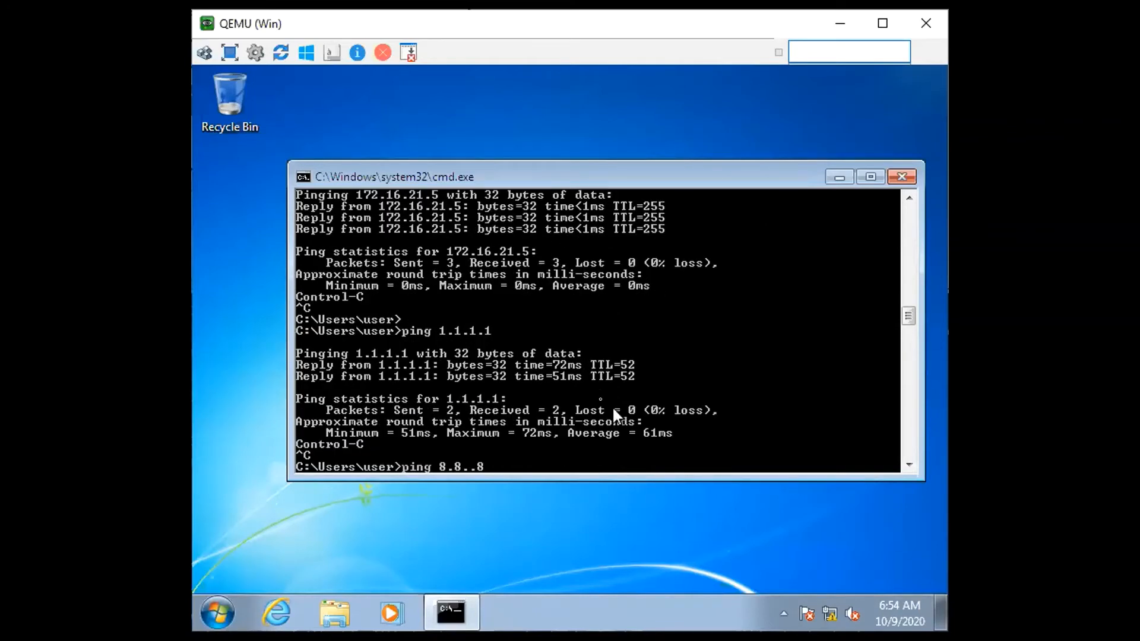
{"action": "key", "text": "Return"}
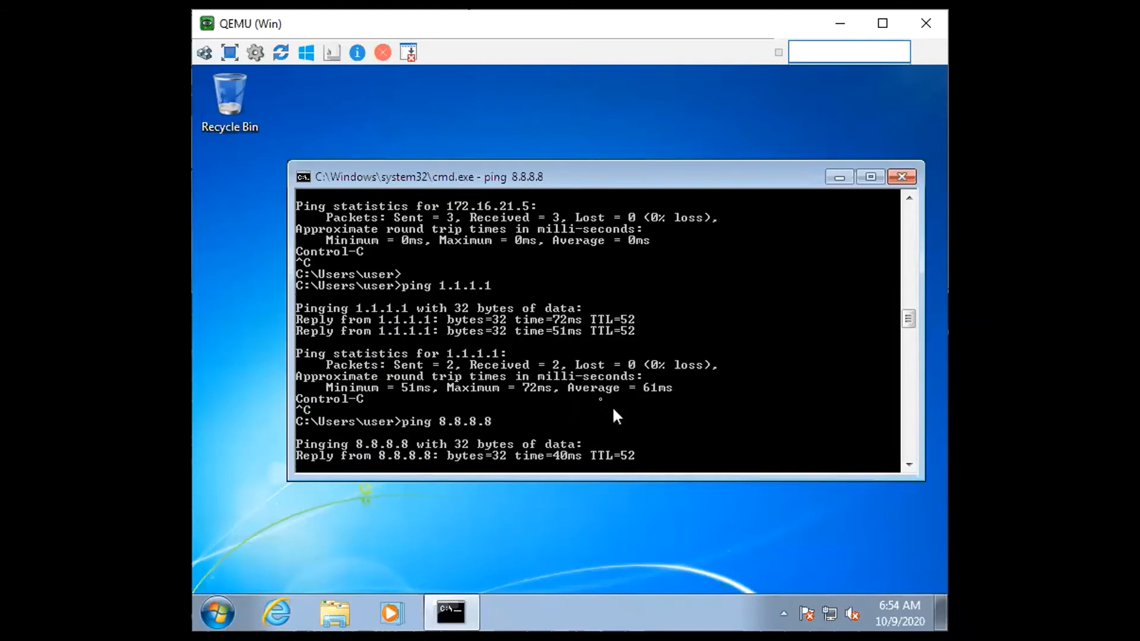
{"action": "key", "text": "ctrl+c"}
Start nslookup on the Windows VM and resolve google.com and cisco.com
{"action": "type", "text": "nslookup"}
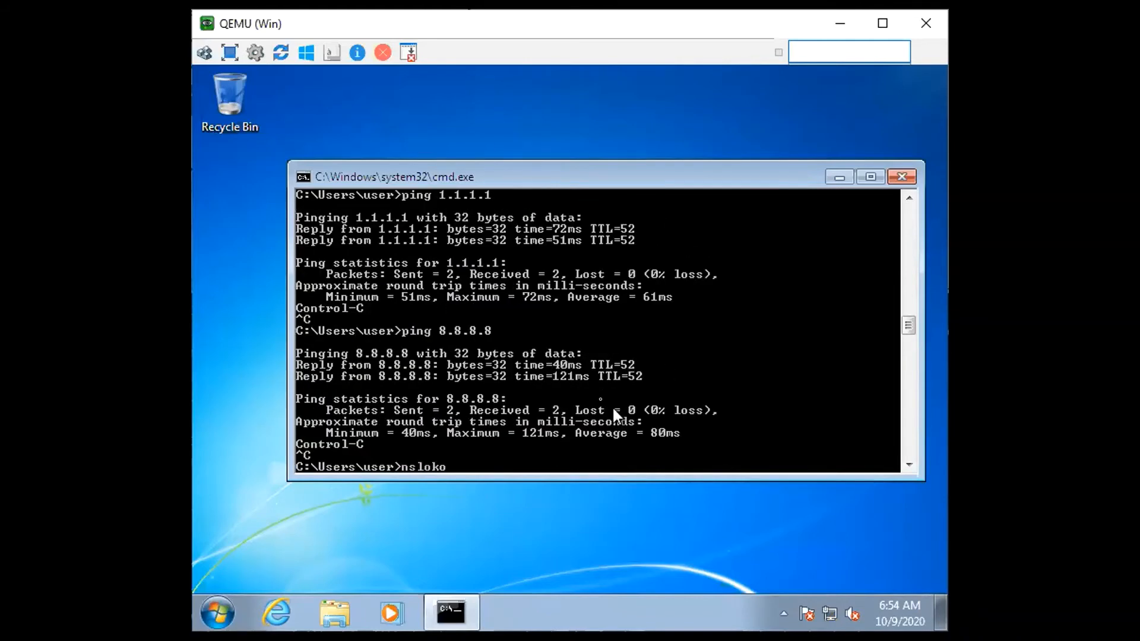
{"action": "key", "text": "Return"}
{"action": "type", "text": "gogole."}
{"action": "key", "text": "BackSpace"}
{"action": "key", "text": "BackSpace"}
{"action": "key", "text": "BackSpace"}
{"action": "key", "text": "BackSpace"}
{"action": "key", "text": "BackSpace"}
{"action": "type", "text": "ogle.com"}
{"action": "key", "text": "Return"}
{"action": "type", "text": "cisco."}
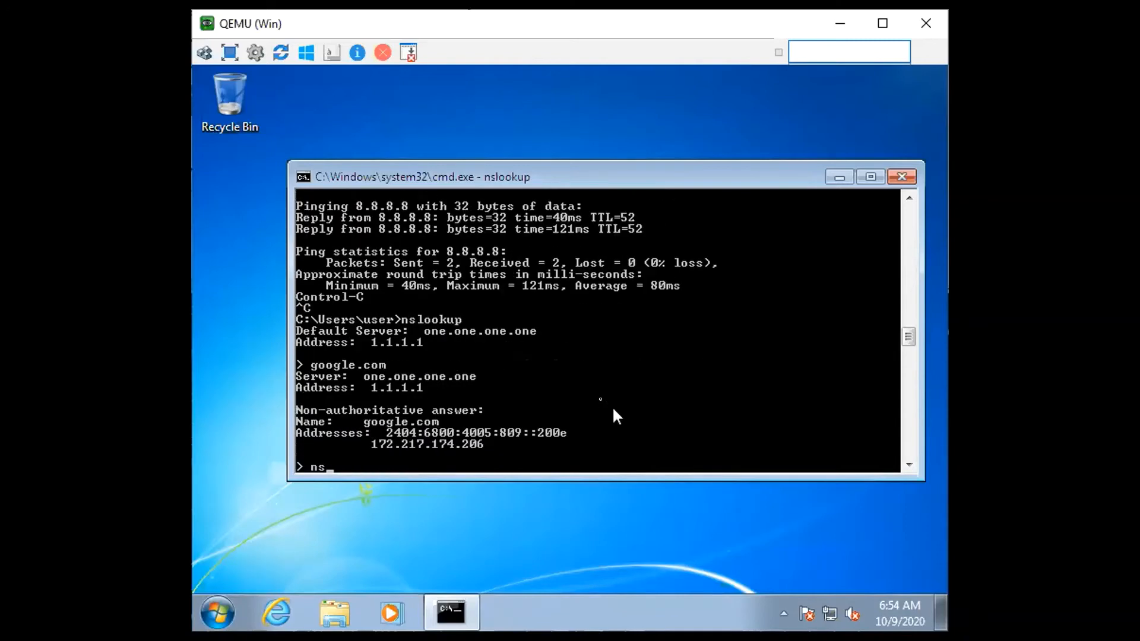
{"action": "type", "text": "com"}
{"action": "key", "text": "Return"}
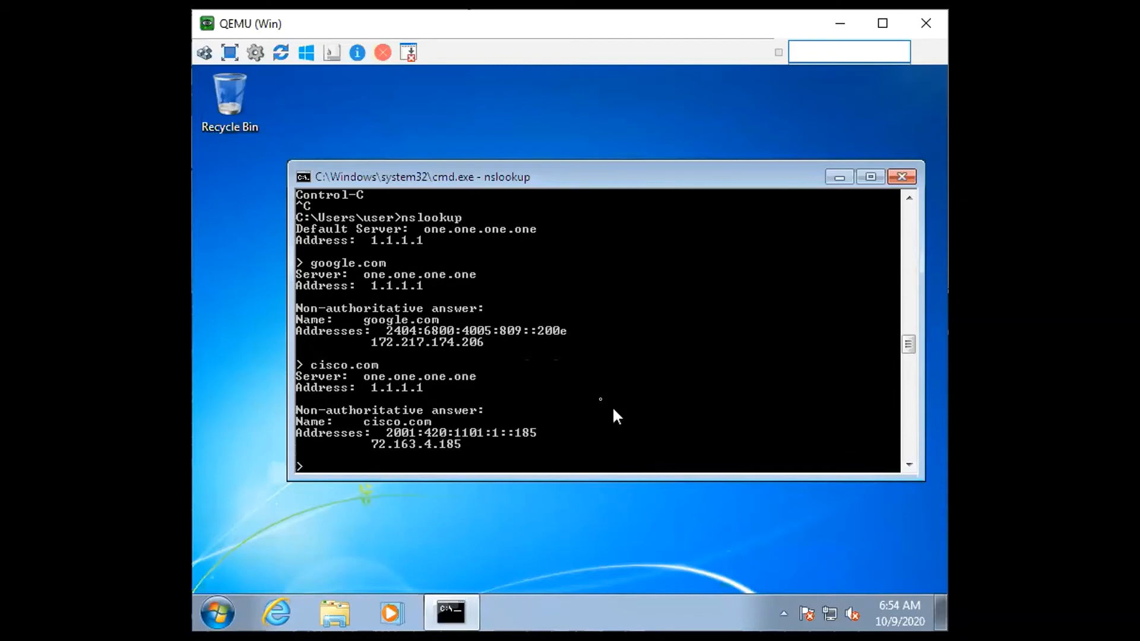
Resolve amaesonline.com and trimestral.amaesonline.com in the running nslookup session
{"action": "type", "text": "amaesonline.com"}
{"action": "key", "text": "Return"}
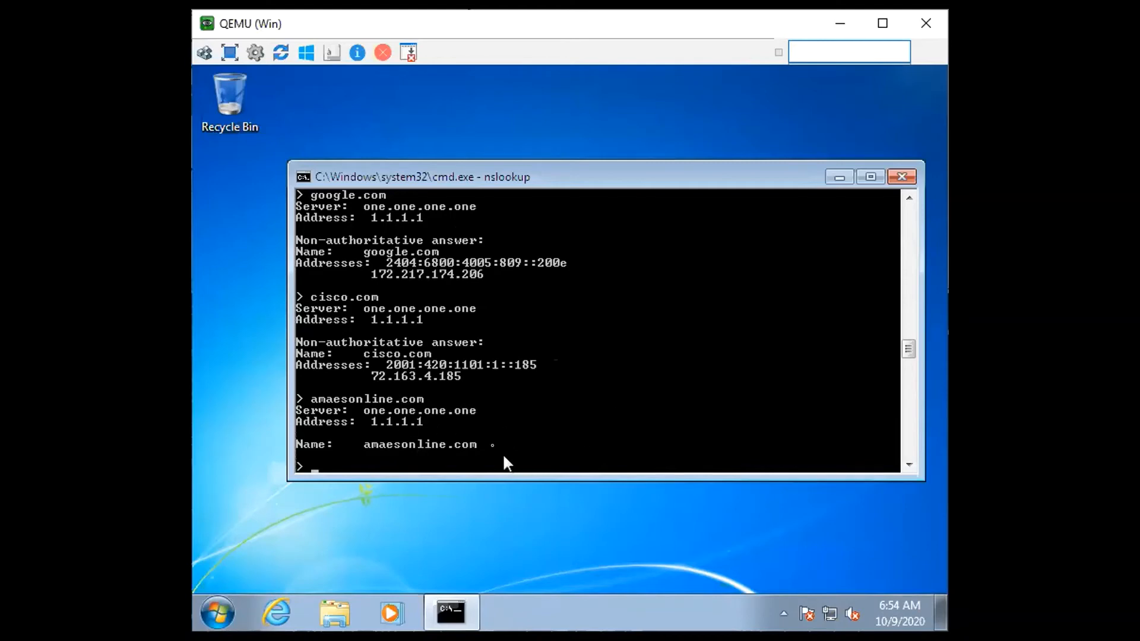
{"action": "key", "text": "Up"}
{"action": "key", "text": "Home"}
{"action": "type", "text": "tri"}
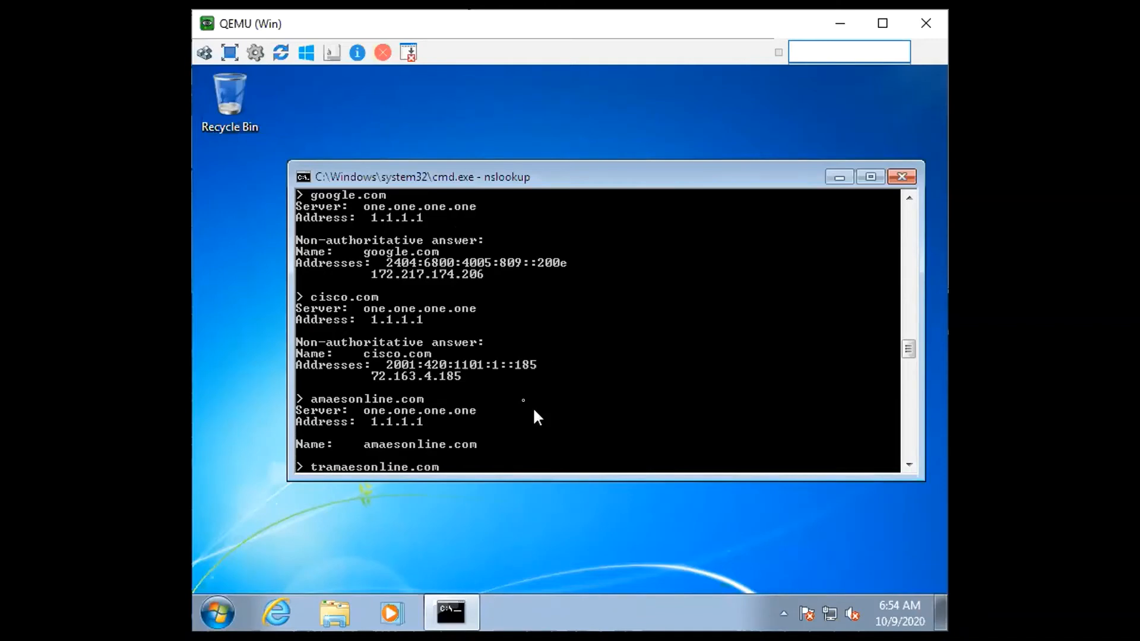
{"action": "type", "text": "mestral"}
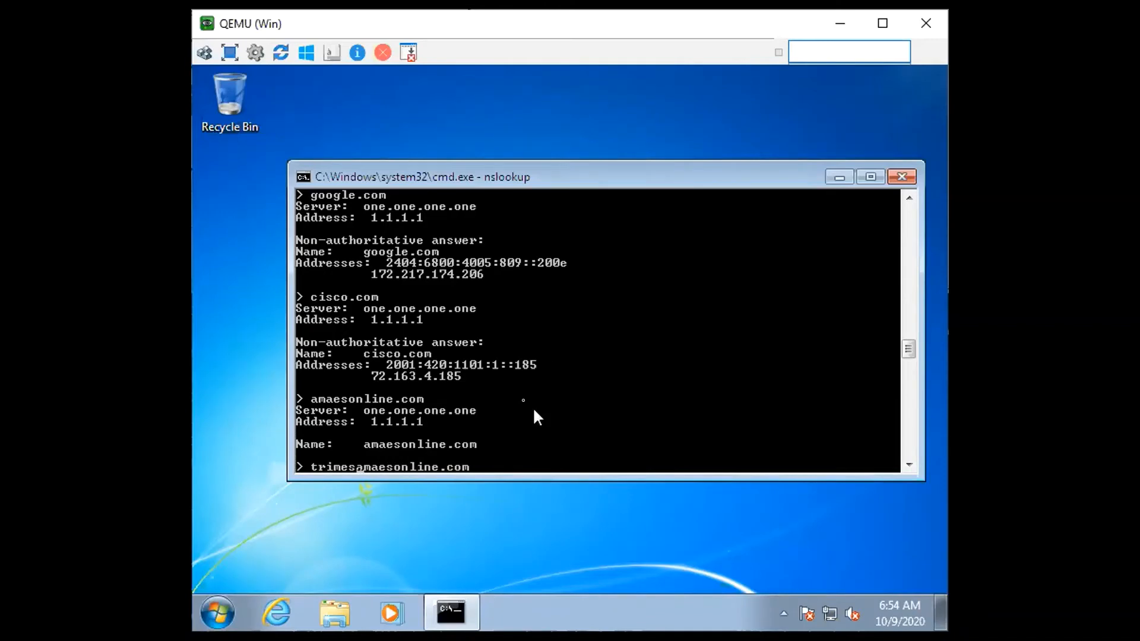
{"action": "type", "text": "."}
{"action": "key", "text": "Return"}
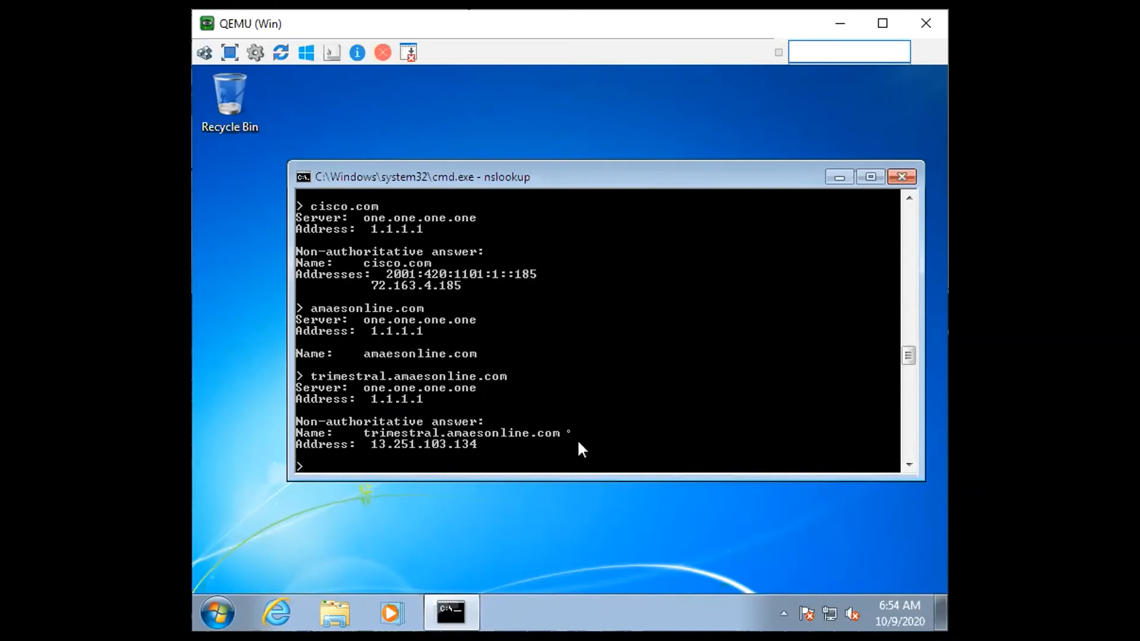
Launch Internet Explorer, decline the recommended settings in its first-run setup and close the extra Microsoft page
{"action": "left_click", "coordinate": [277, 613]}
{"action": "left_click_drag", "start_coordinate": [603, 182], "coordinate": [535, 115]}
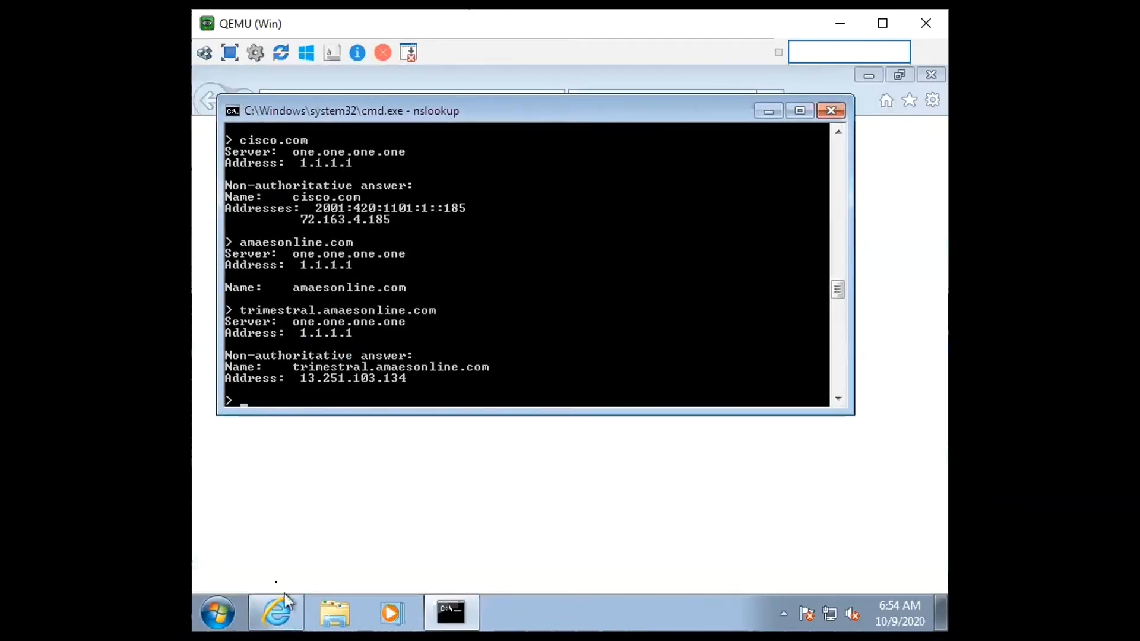
{"action": "left_click_drag", "start_coordinate": [580, 115], "coordinate": [568, 187]}
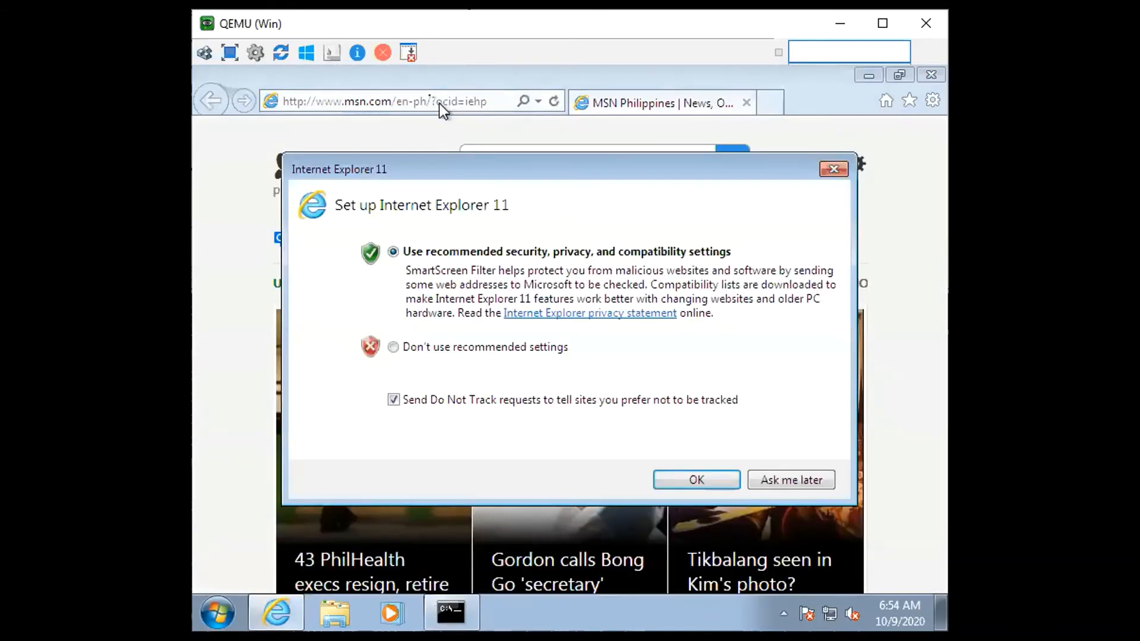
{"action": "left_click", "coordinate": [519, 350]}
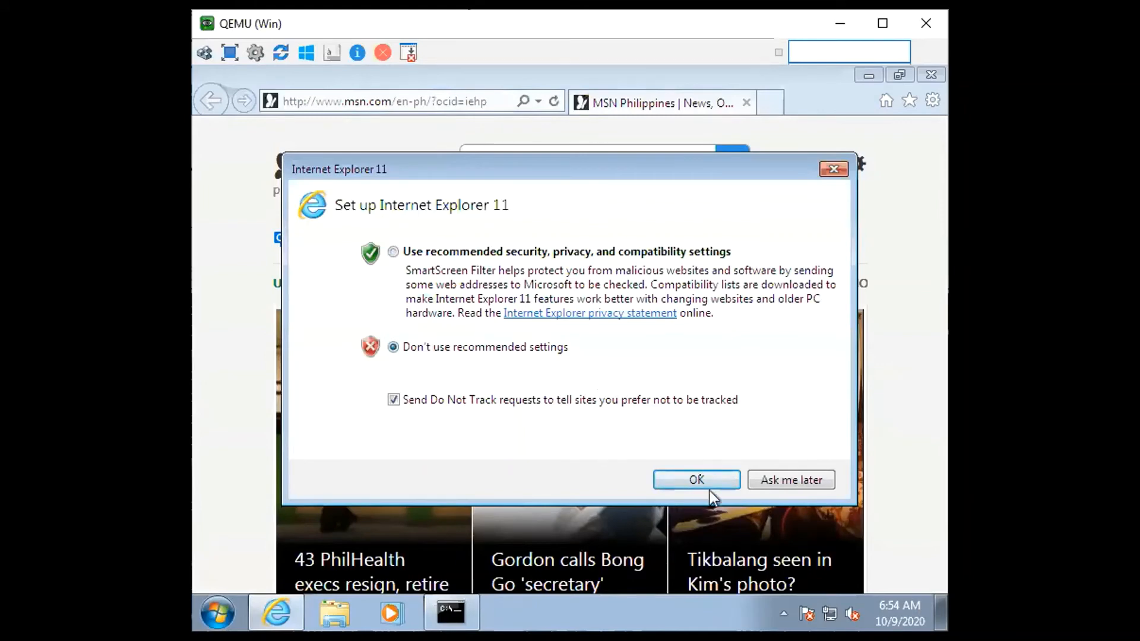
{"action": "left_click", "coordinate": [697, 479]}
{"action": "left_click", "coordinate": [774, 106]}
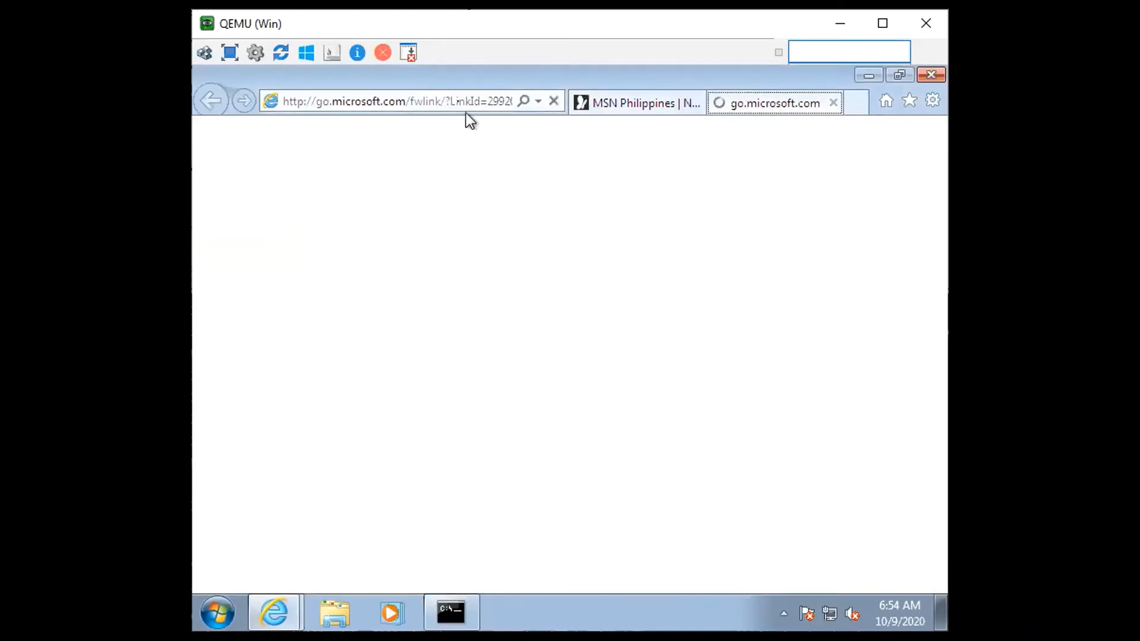
{"action": "left_click", "coordinate": [835, 109]}
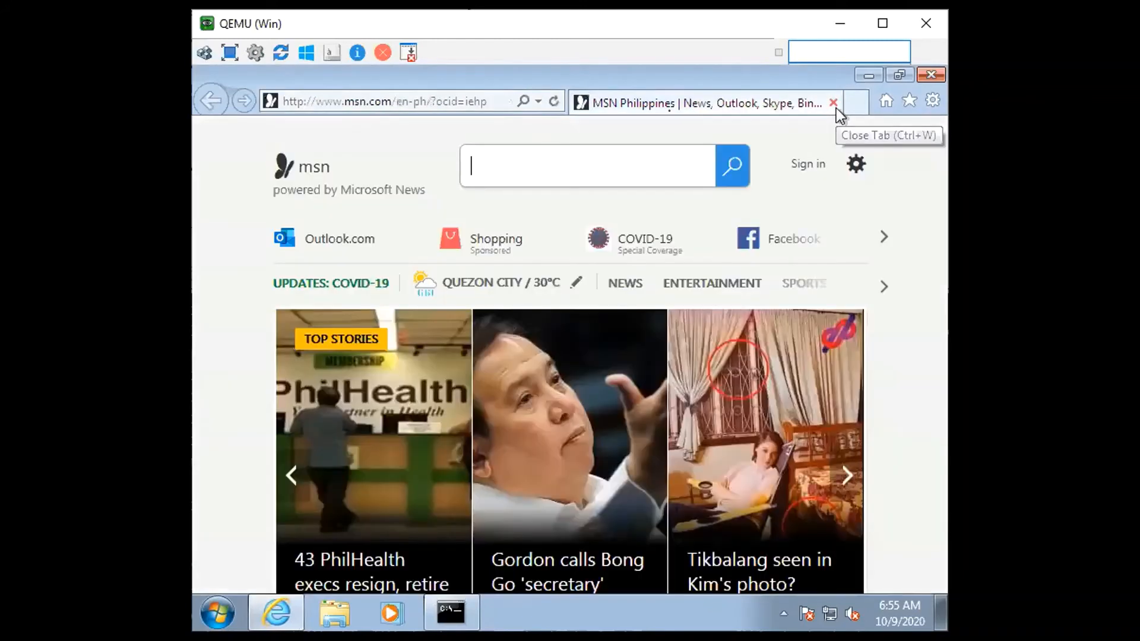
Browse to 13.251.103.134, the resolved address of trimestral.amaesonline.com, checking the nslookup output for the digits
{"action": "left_click", "coordinate": [493, 103]}
{"action": "key", "text": "alt+Tab"}
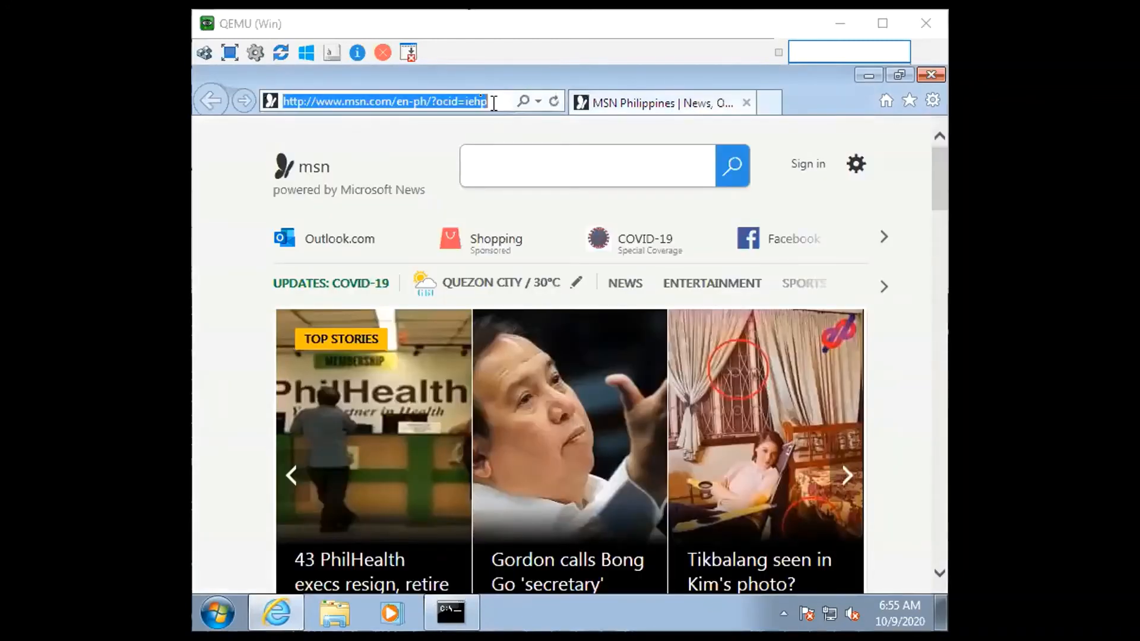
{"action": "key", "text": "alt+Tab"}
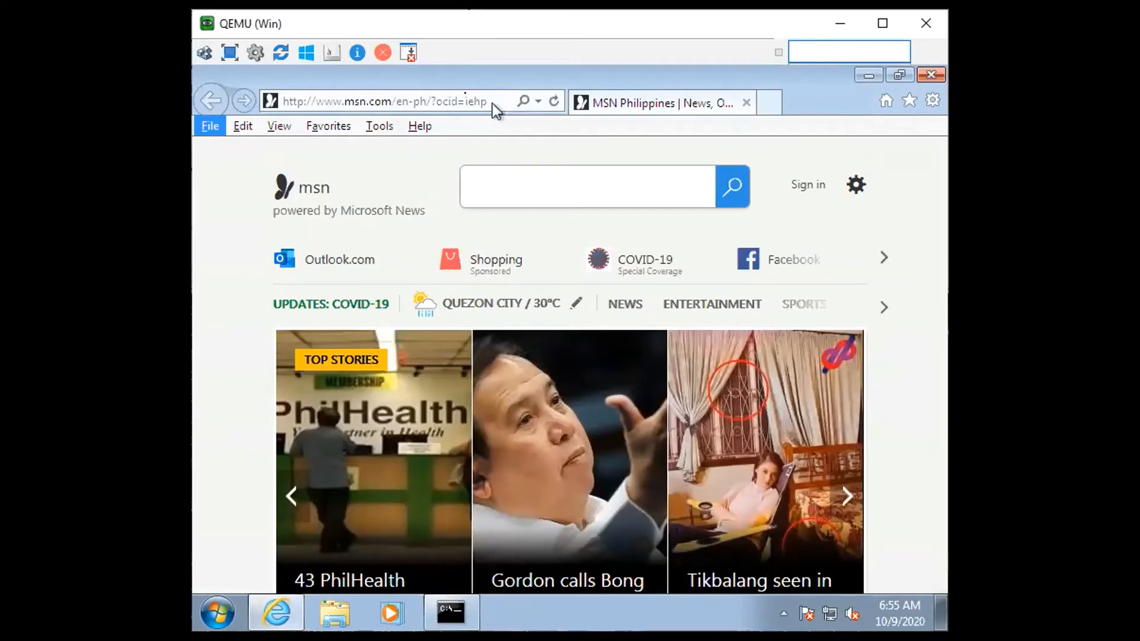
{"action": "left_click", "coordinate": [476, 98]}
{"action": "type", "text": "13."}
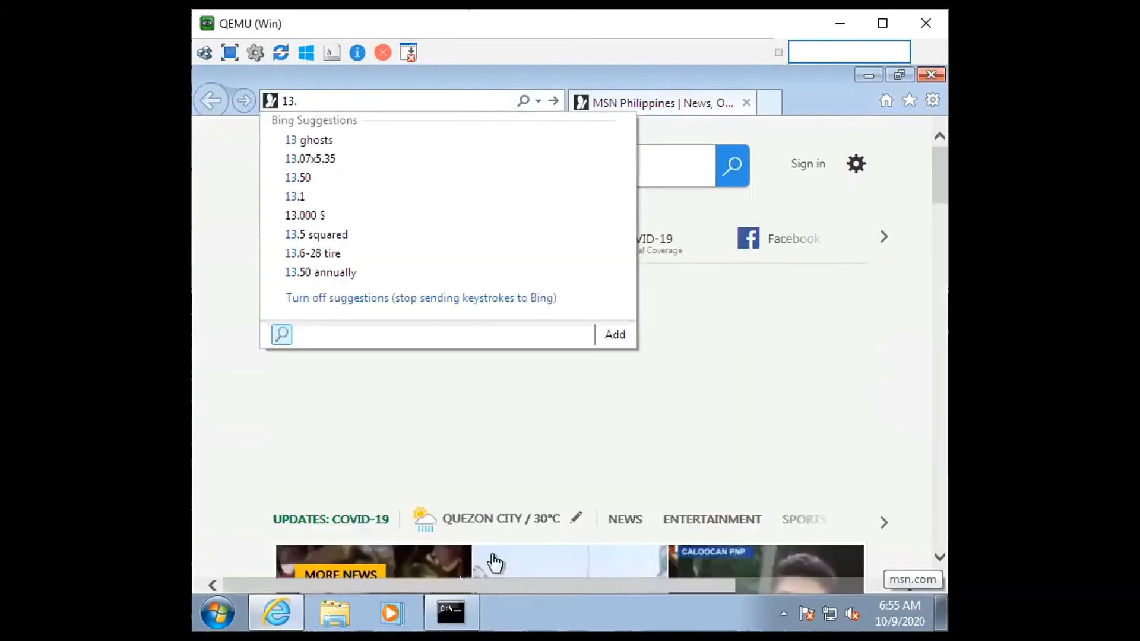
{"action": "left_click", "coordinate": [462, 621]}
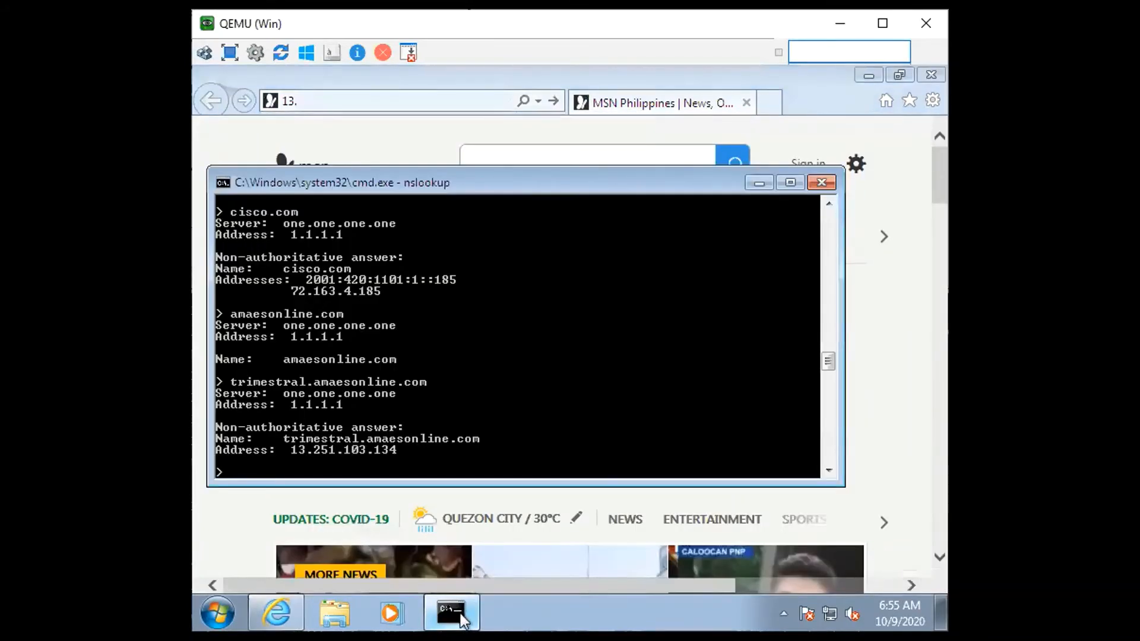
{"action": "left_click", "coordinate": [462, 620]}
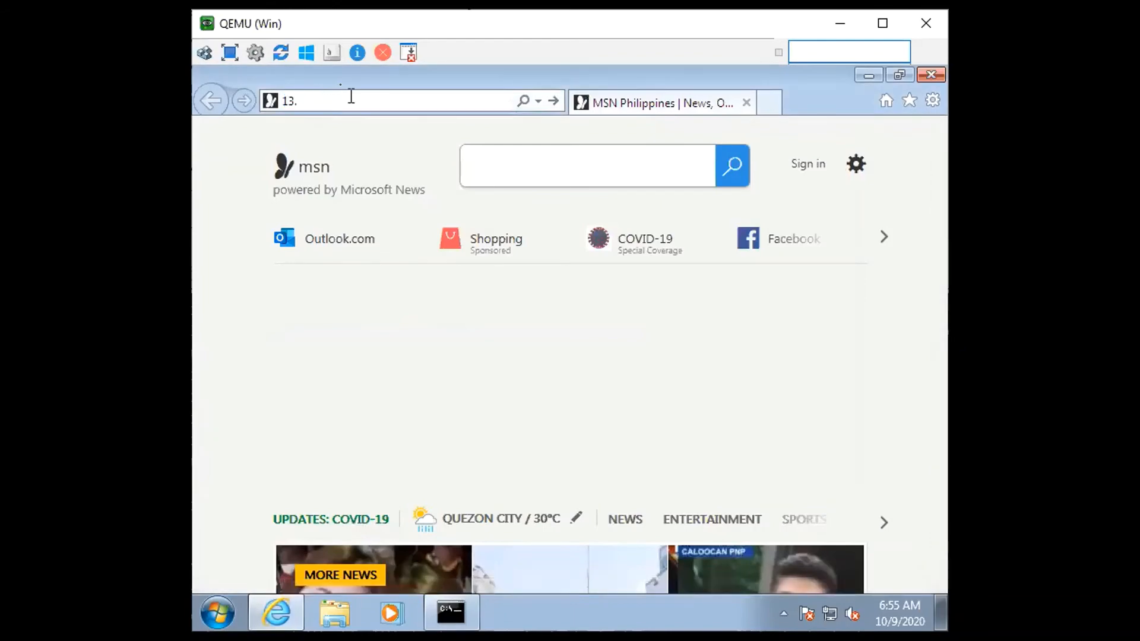
{"action": "type", "text": "251.103."}
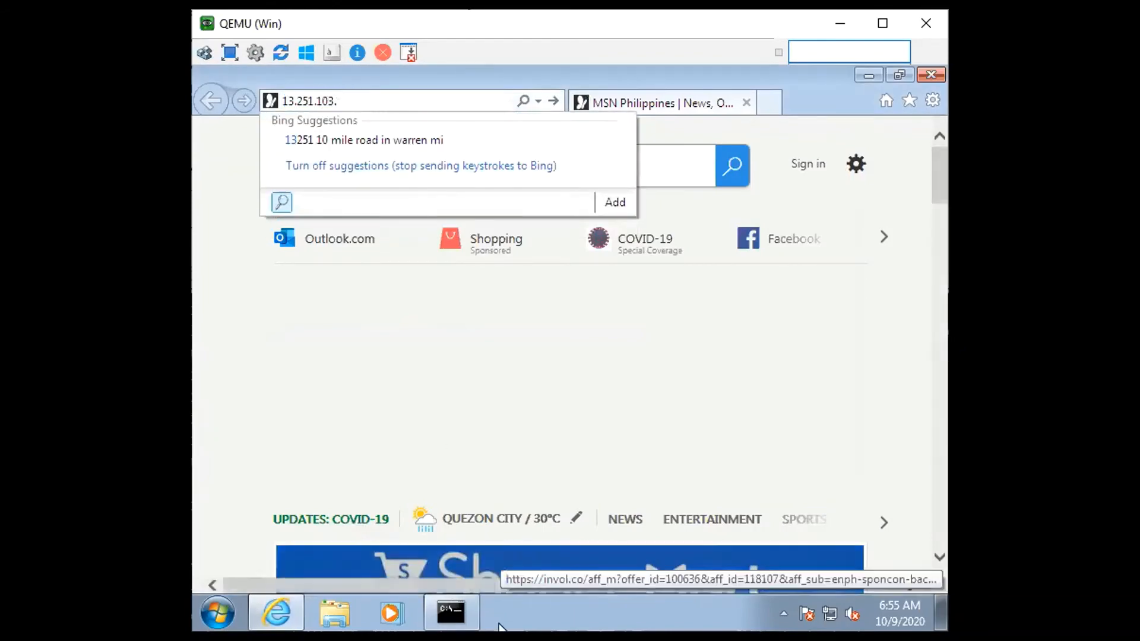
{"action": "left_click", "coordinate": [441, 611]}
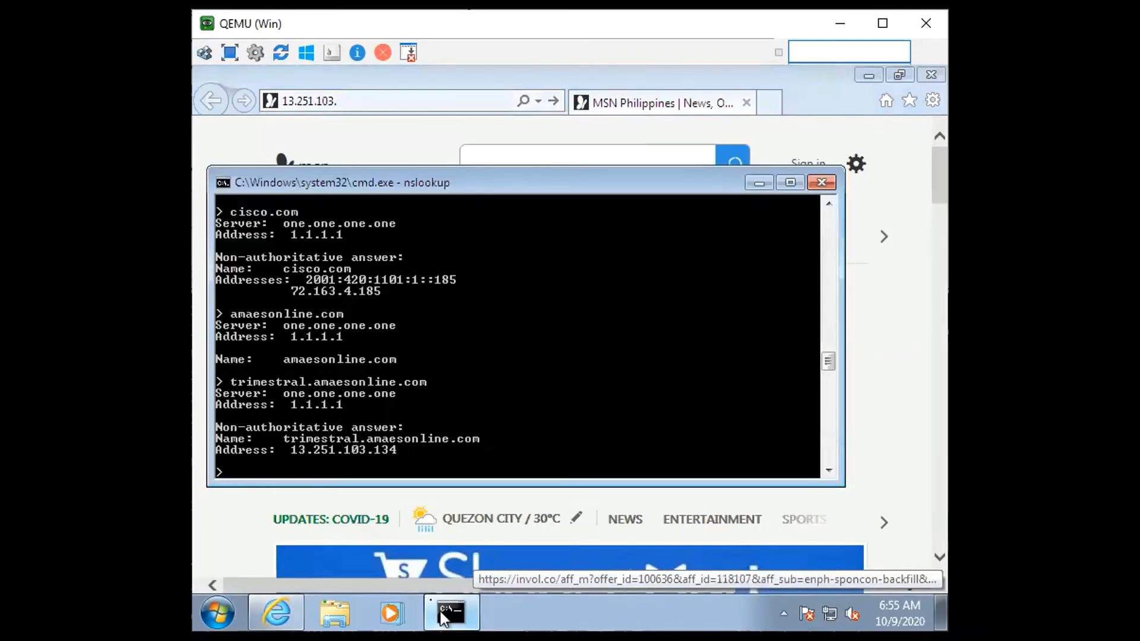
{"action": "left_click", "coordinate": [440, 611]}
{"action": "left_click", "coordinate": [409, 98]}
{"action": "left_click", "coordinate": [426, 102]}
{"action": "type", "text": "134"}
{"action": "key", "text": "Return"}
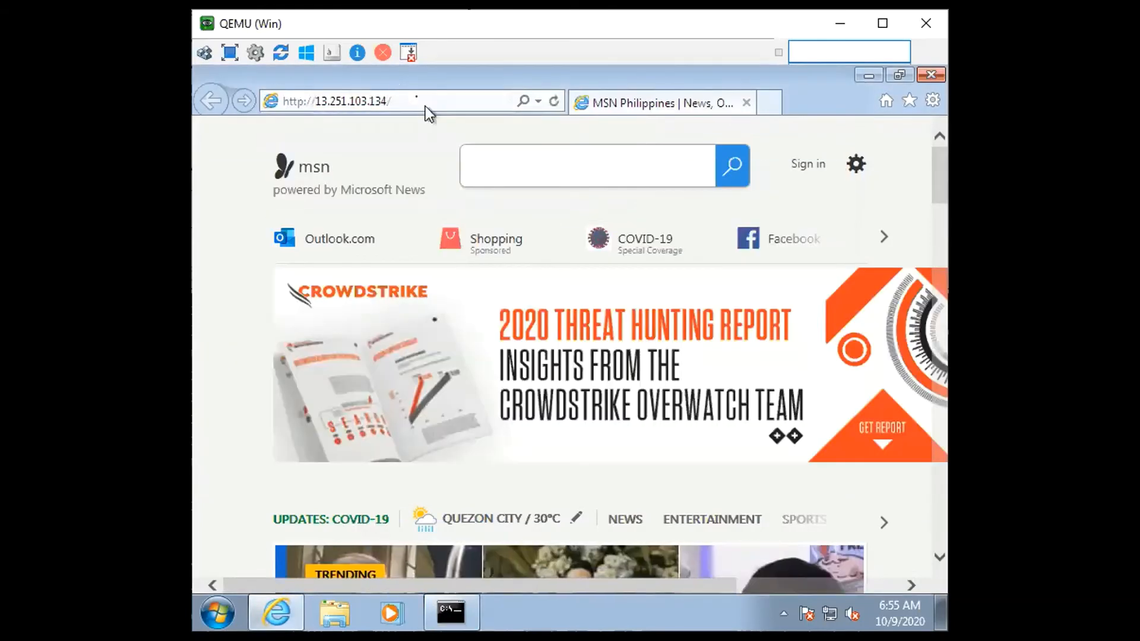
{"action": "scroll", "coordinate": [558, 242], "scroll_direction": "down", "scroll_amount": 1}
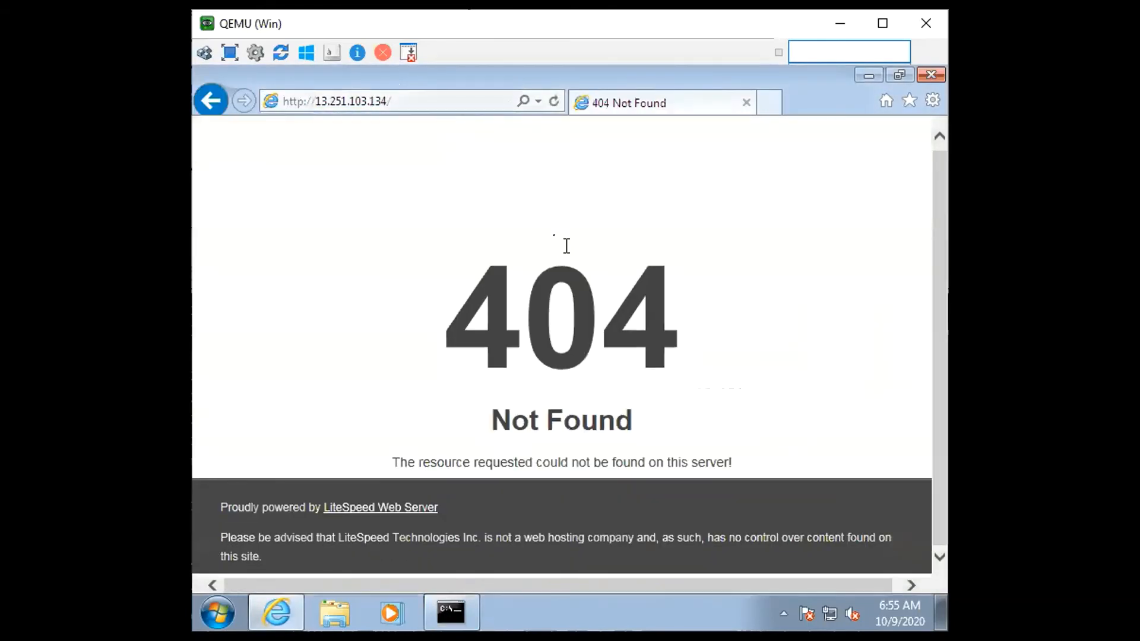
Check the domain name in the nslookup output, request amaesonline.com in the browser and submit the address again
{"action": "left_click", "coordinate": [462, 615]}
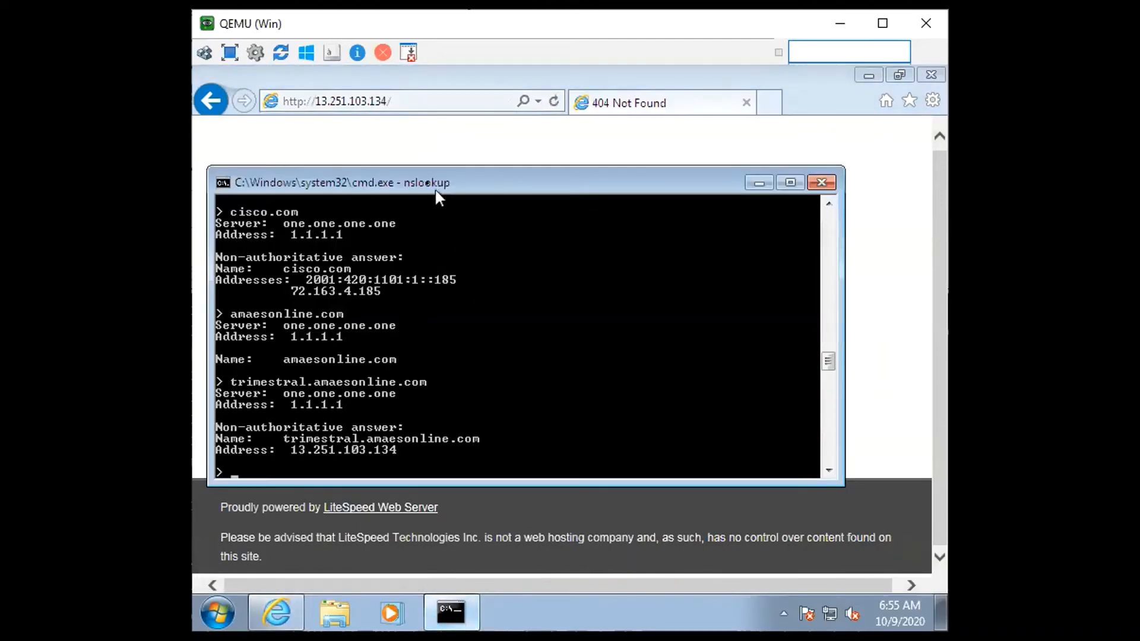
{"action": "left_click", "coordinate": [446, 103]}
{"action": "type", "text": "ama"}
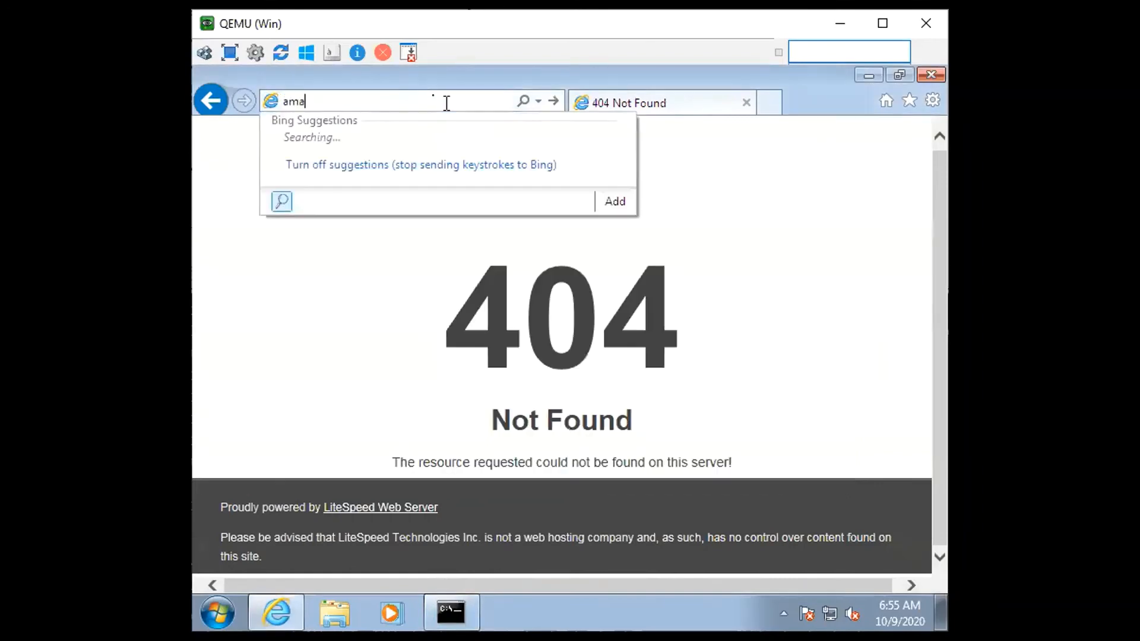
{"action": "type", "text": "esonlnne"}
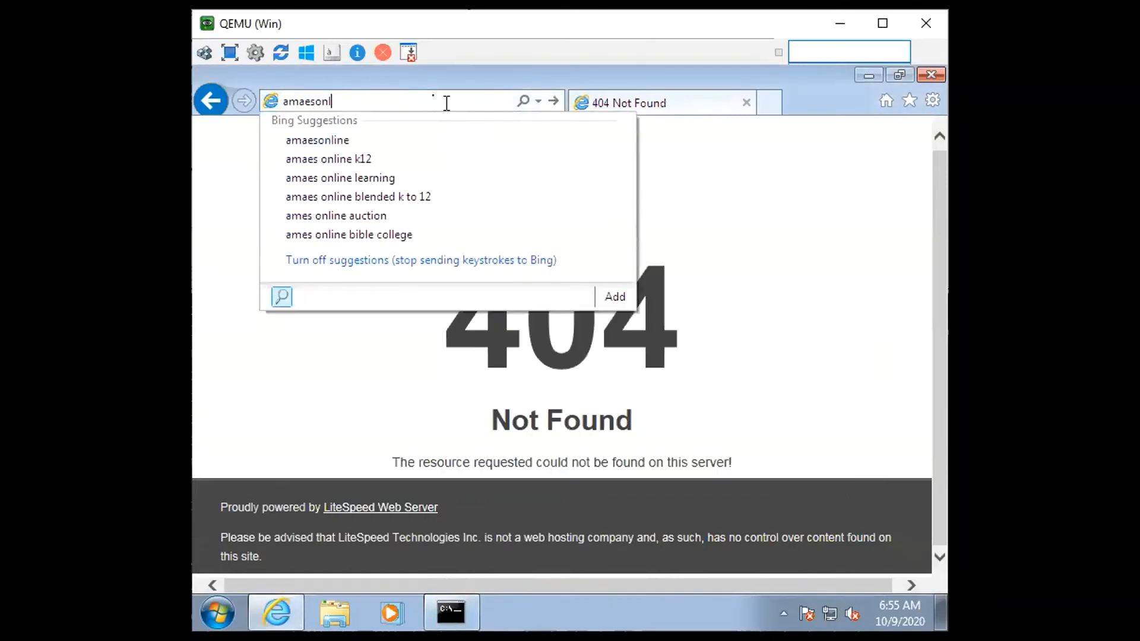
{"action": "key", "text": "BackSpace"}
{"action": "type", "text": "ine.c"}
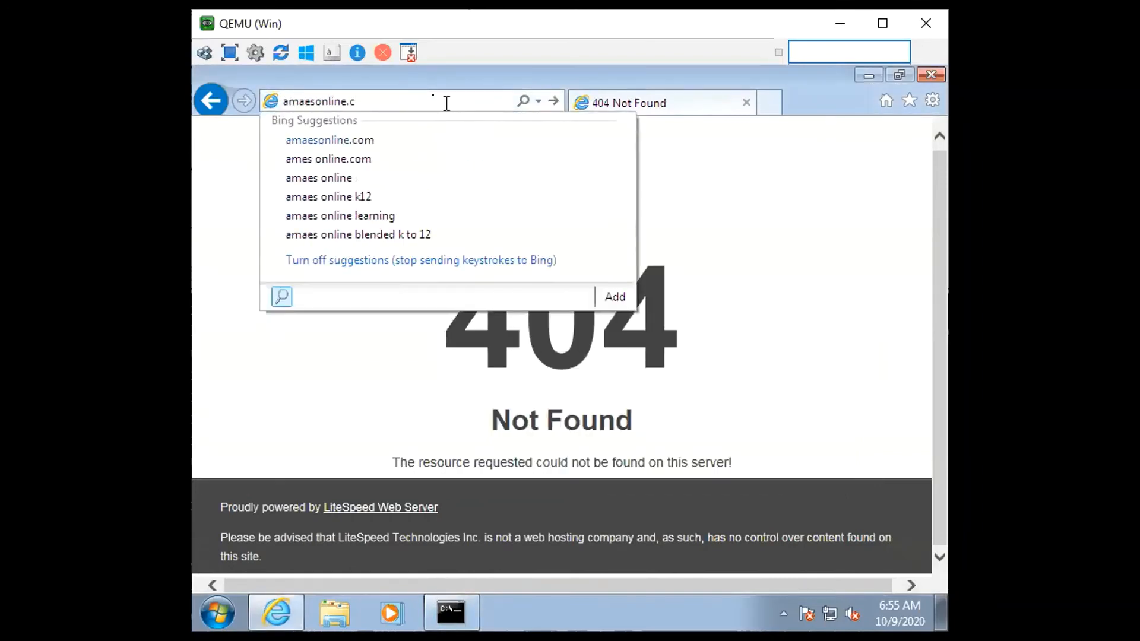
{"action": "type", "text": "om"}
{"action": "key", "text": "Return"}
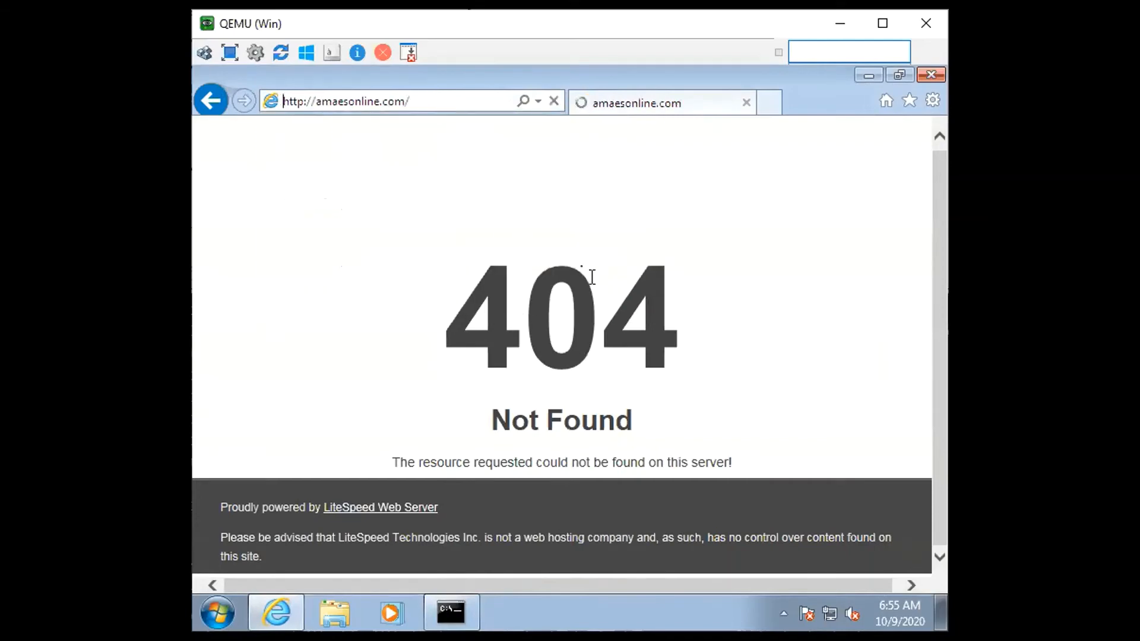
{"action": "left_click", "coordinate": [448, 107]}
{"action": "key", "text": "Return"}
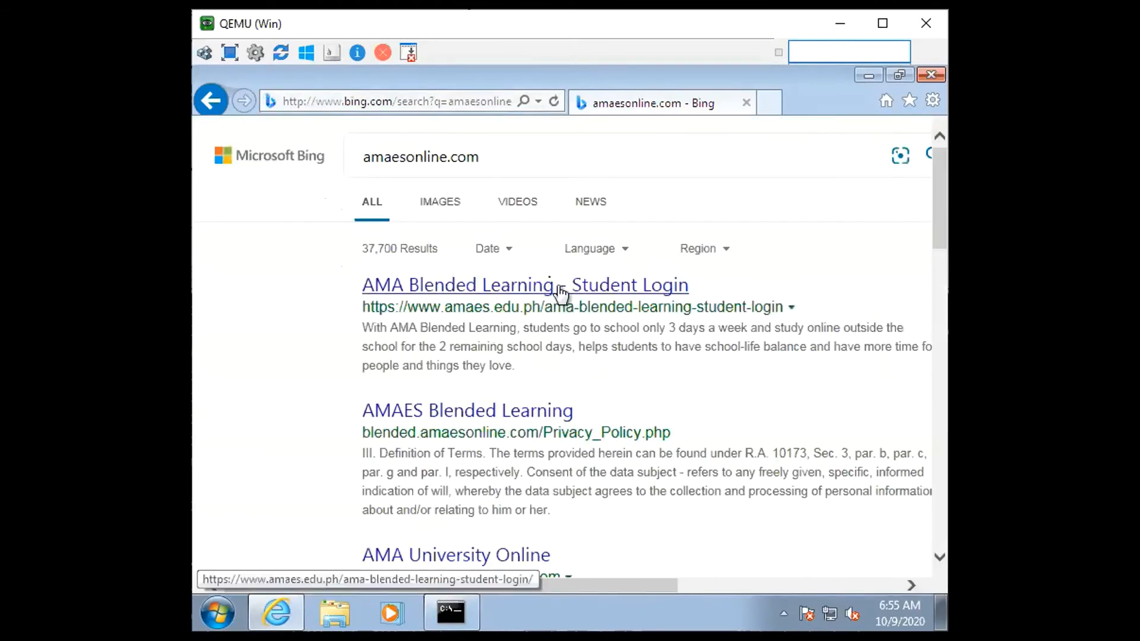
Skim the Bing results for amaesonline.com and browse to google.com/ncr to test internet access
{"action": "scroll", "coordinate": [529, 390], "scroll_direction": "down", "scroll_amount": 3}
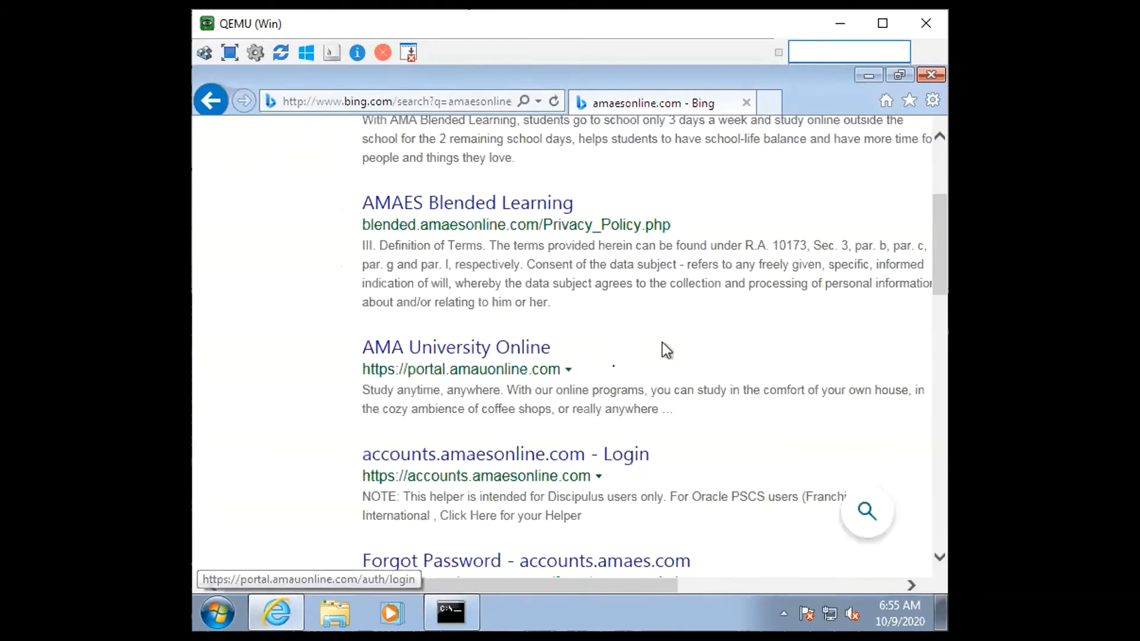
{"action": "scroll", "coordinate": [532, 383], "scroll_direction": "down", "scroll_amount": 4}
{"action": "scroll", "coordinate": [531, 383], "scroll_direction": "up", "scroll_amount": 3}
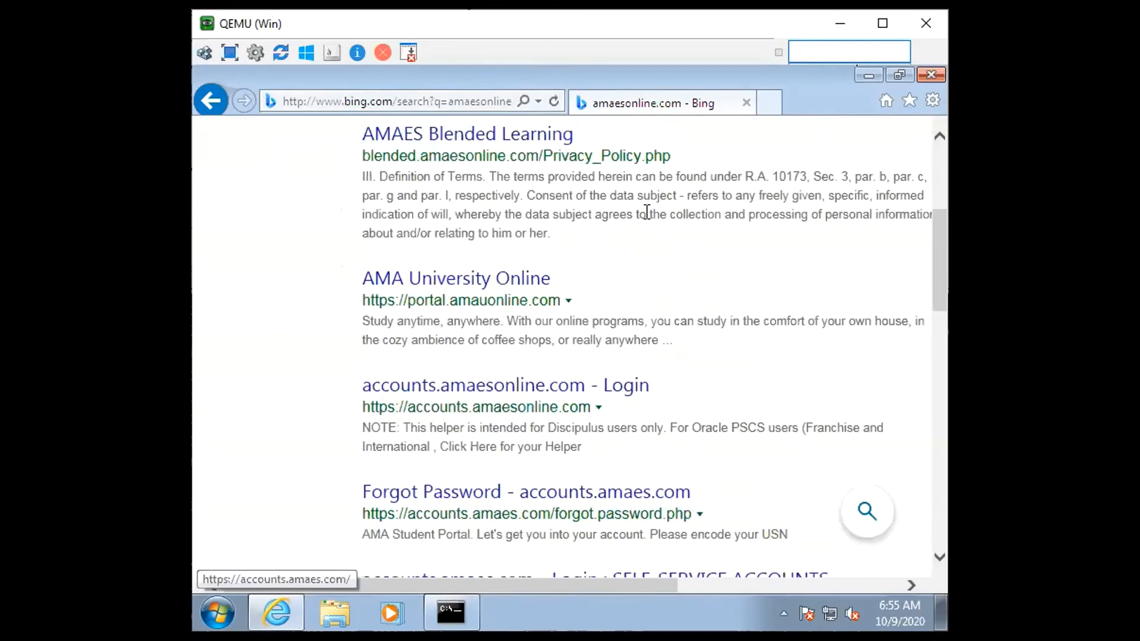
{"action": "left_click", "coordinate": [439, 107]}
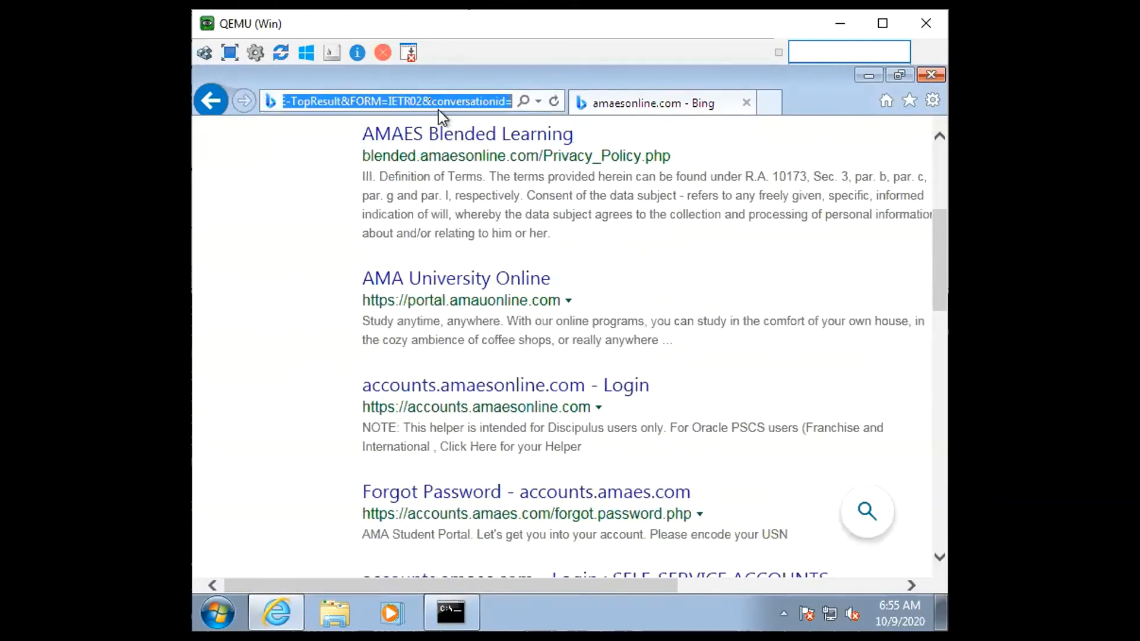
{"action": "type", "text": "google.com."}
{"action": "key", "text": "BackSpace"}
{"action": "type", "text": "/ncr"}
{"action": "key", "text": "Return"}
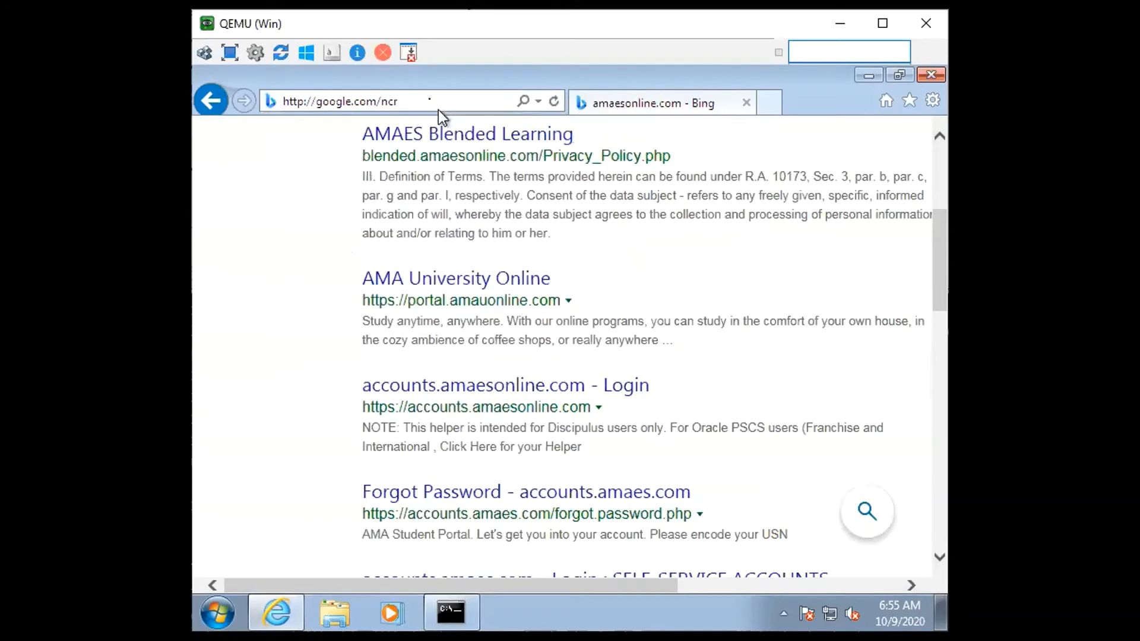
Exit the nslookup session and close the Windows command prompt
{"action": "left_click", "coordinate": [449, 611]}
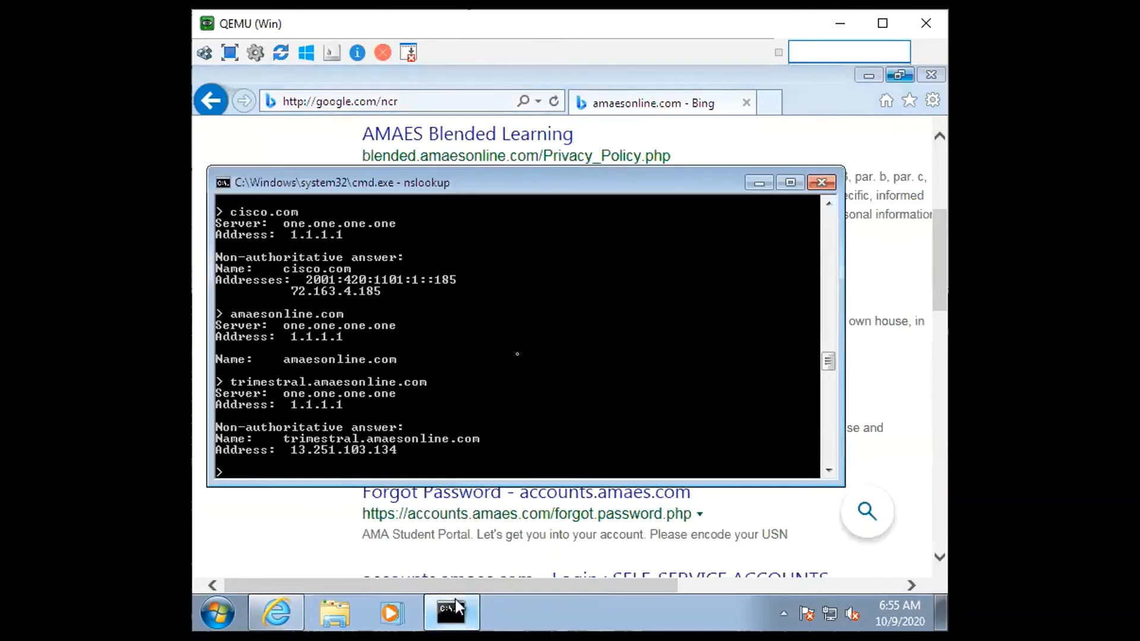
{"action": "type", "text": "exit"}
{"action": "key", "text": "Return"}
{"action": "type", "text": "exit"}
{"action": "key", "text": "Return"}
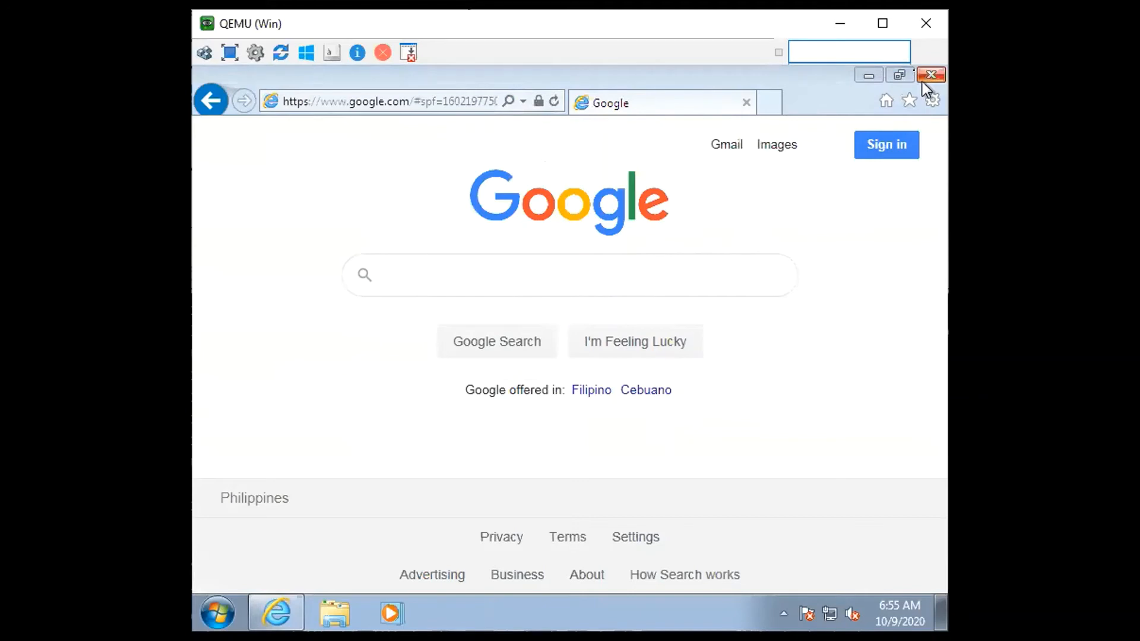
Request 172.16.11.2 in the browser, decline the Switch to Chrome offer and close Internet Explorer
{"action": "left_click", "coordinate": [462, 102]}
{"action": "type", "text": "172.16.11"}
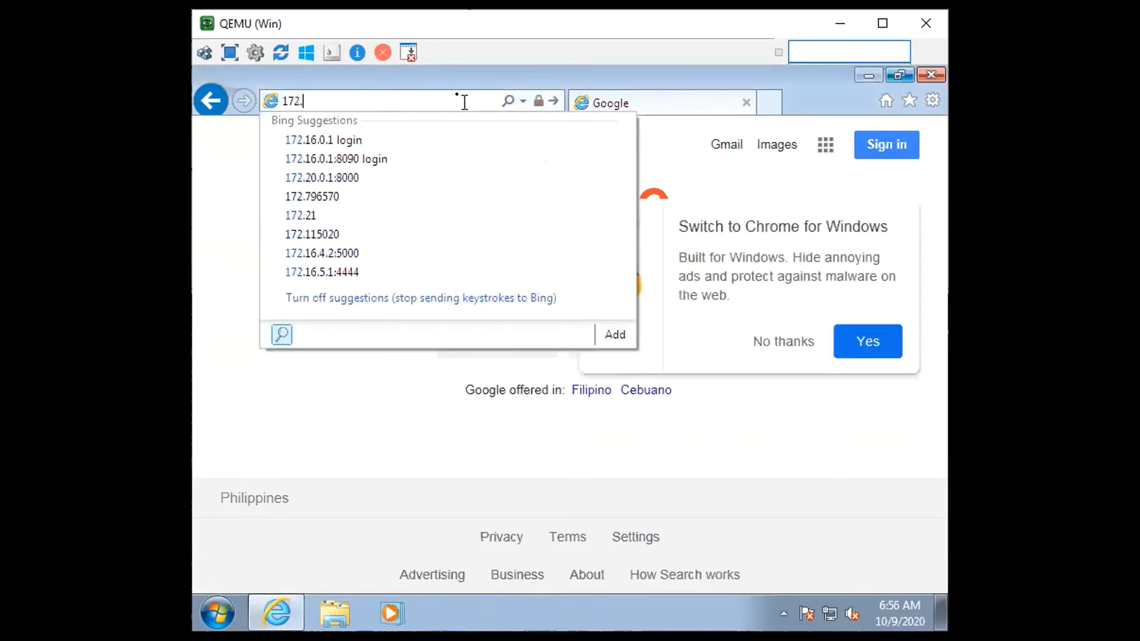
{"action": "type", "text": ".2"}
{"action": "key", "text": "Return"}
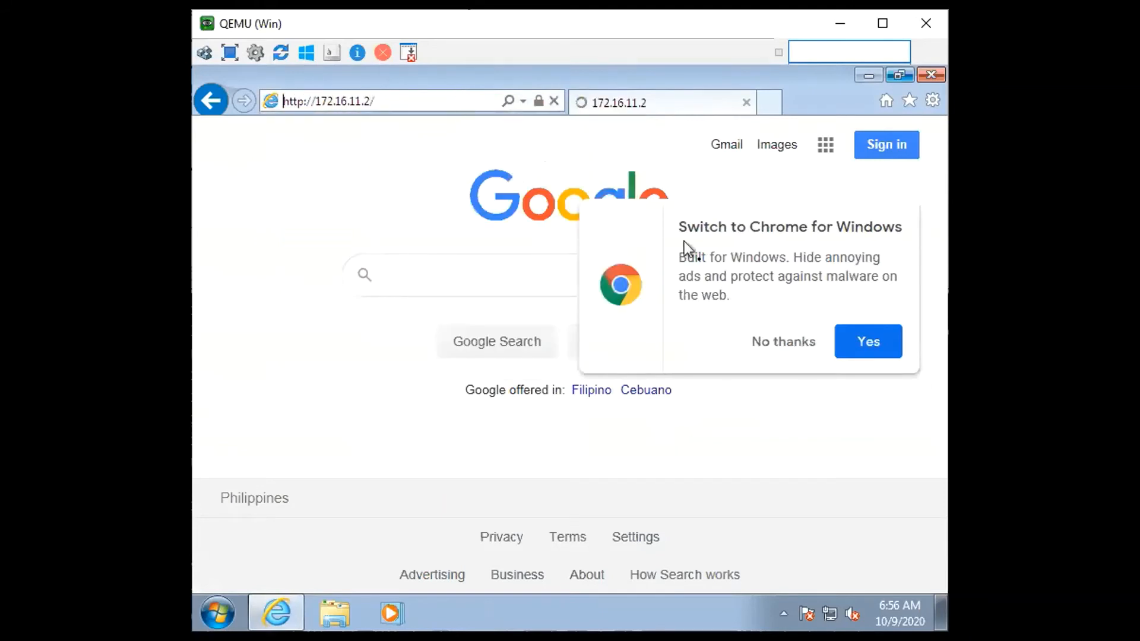
{"action": "left_click", "coordinate": [780, 343]}
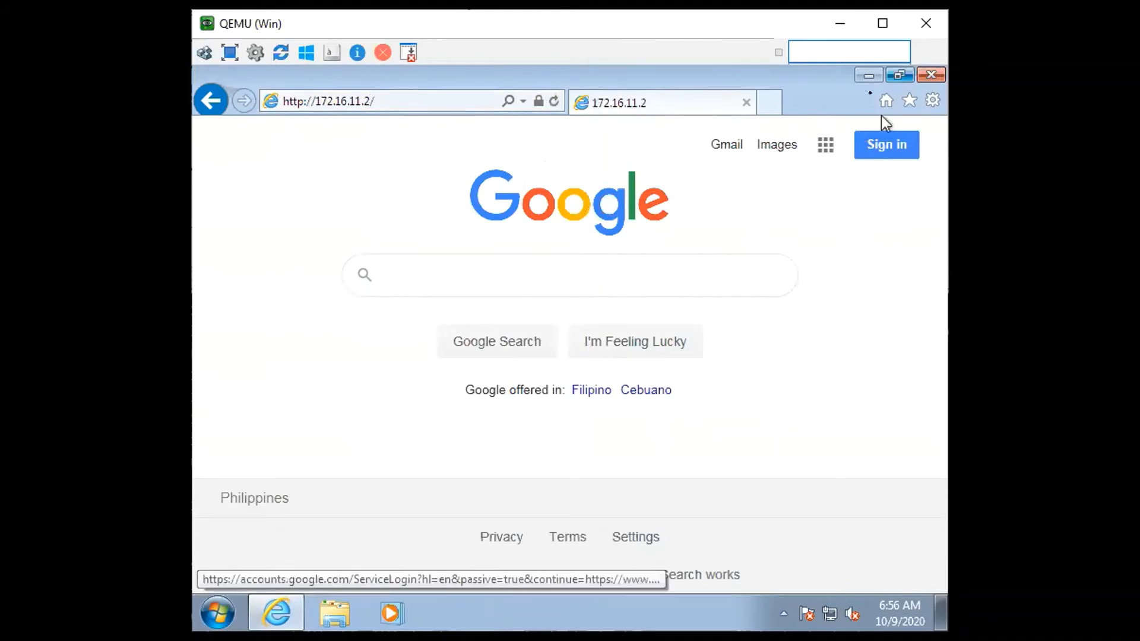
{"action": "left_click", "coordinate": [930, 75]}
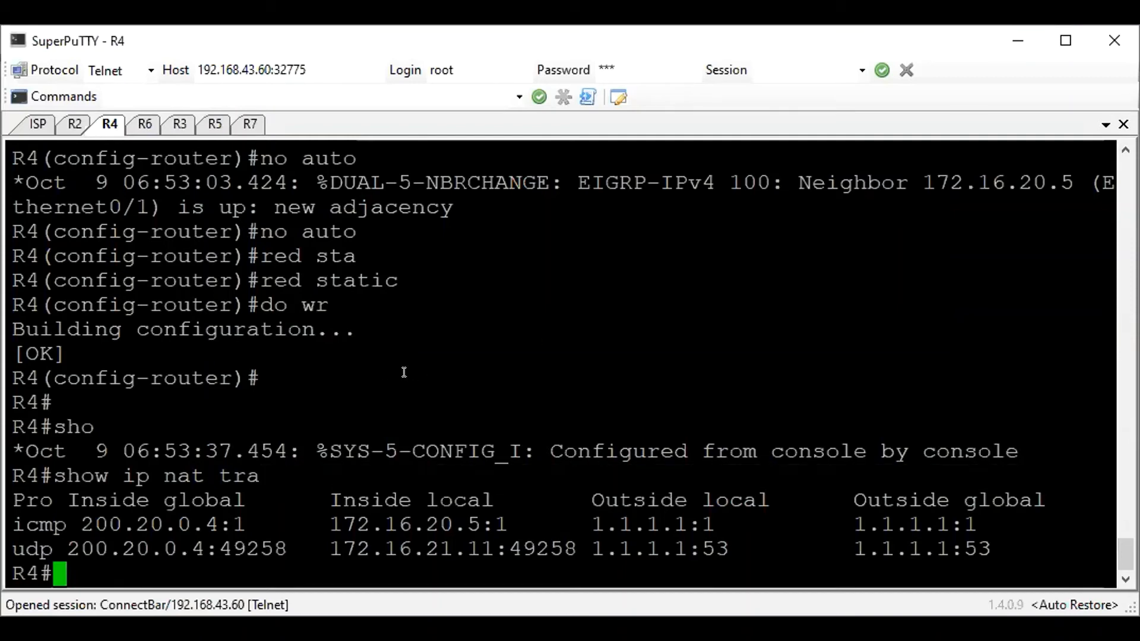
Save R4's configuration with wr, and enter global configuration mode on R6
{"action": "type", "text": "wr"}
{"action": "key", "text": "Return"}
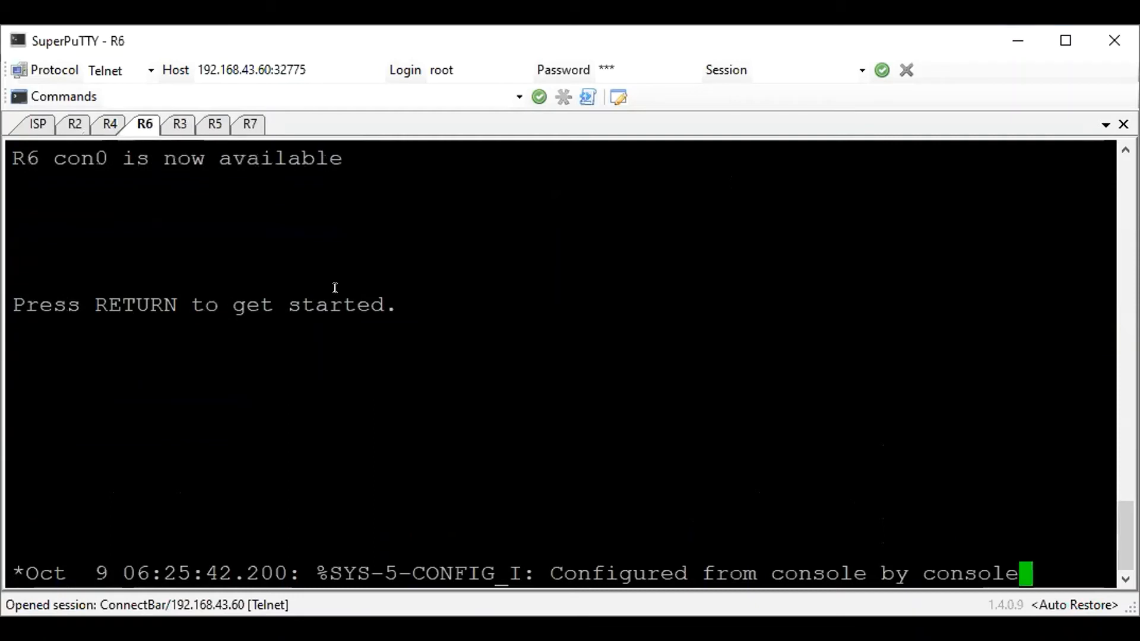
{"action": "key", "text": "Return"}
{"action": "key", "text": "Return"}
{"action": "key", "text": "Return"}
{"action": "type", "text": "en"}
{"action": "key", "text": "Return"}
{"action": "type", "text": "conf t"}
{"action": "key", "text": "Return"}
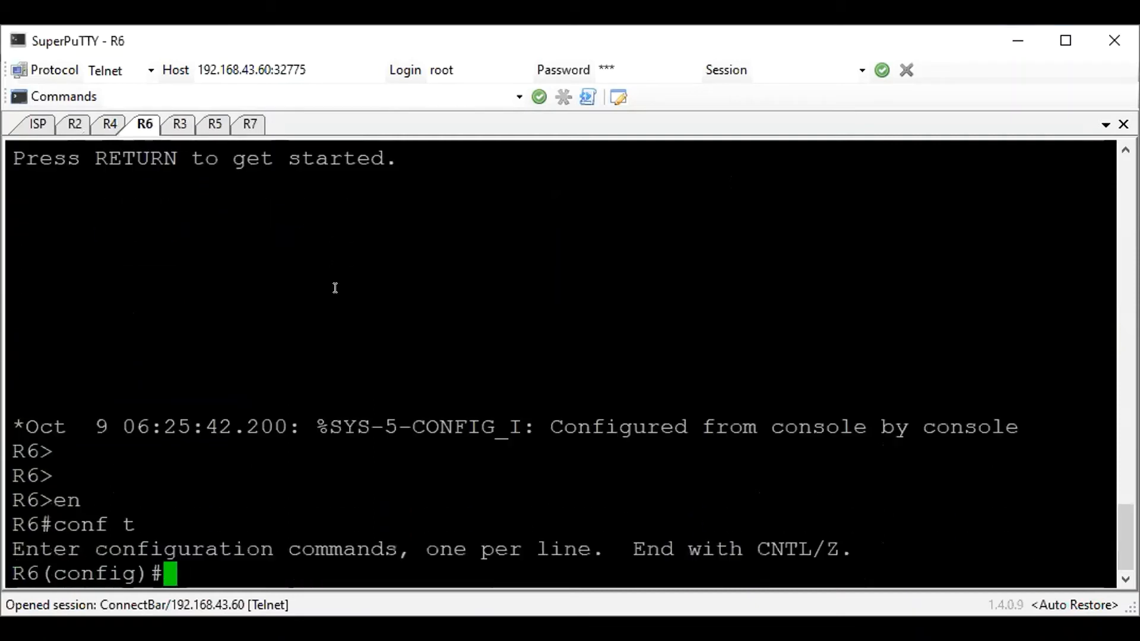
Display R6's interface brief and its IP protocols summary
{"action": "type", "text": "do sh ip int br"}
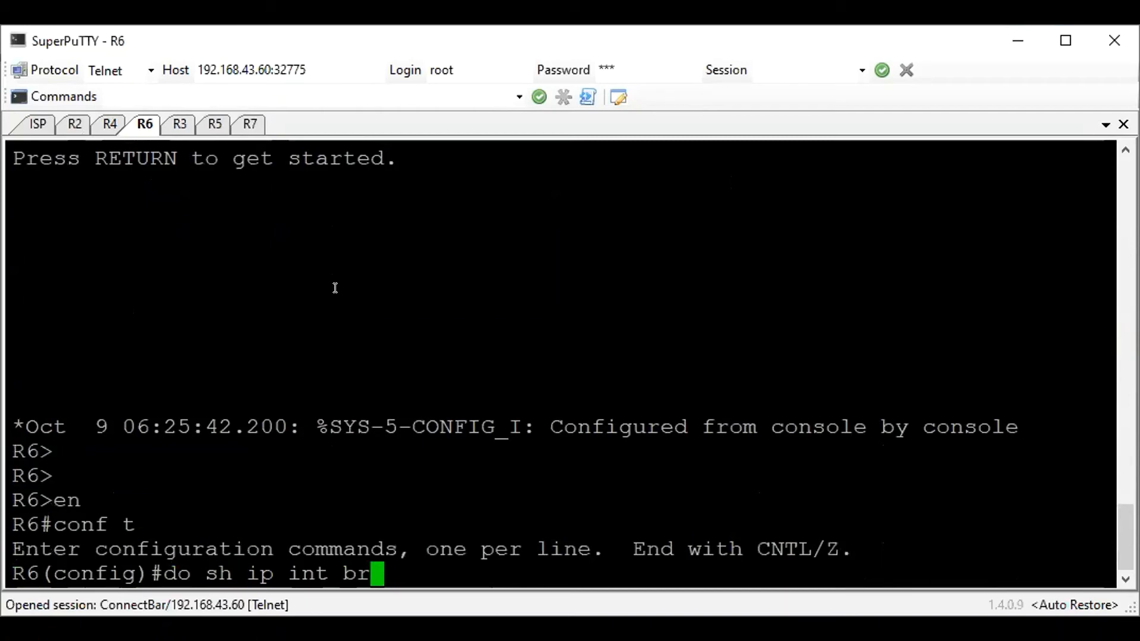
{"action": "key", "text": "Return"}
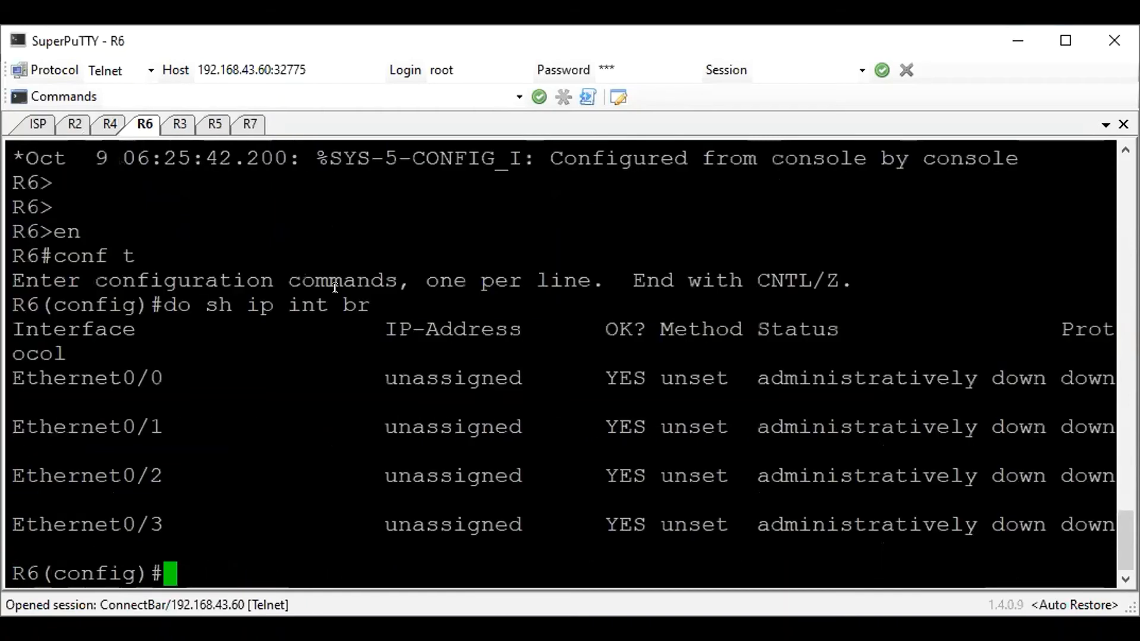
{"action": "type", "text": "do sh ip prot"}
{"action": "key", "text": "BackSpace"}
{"action": "type", "text": "summary"}
{"action": "key", "text": "Return"}
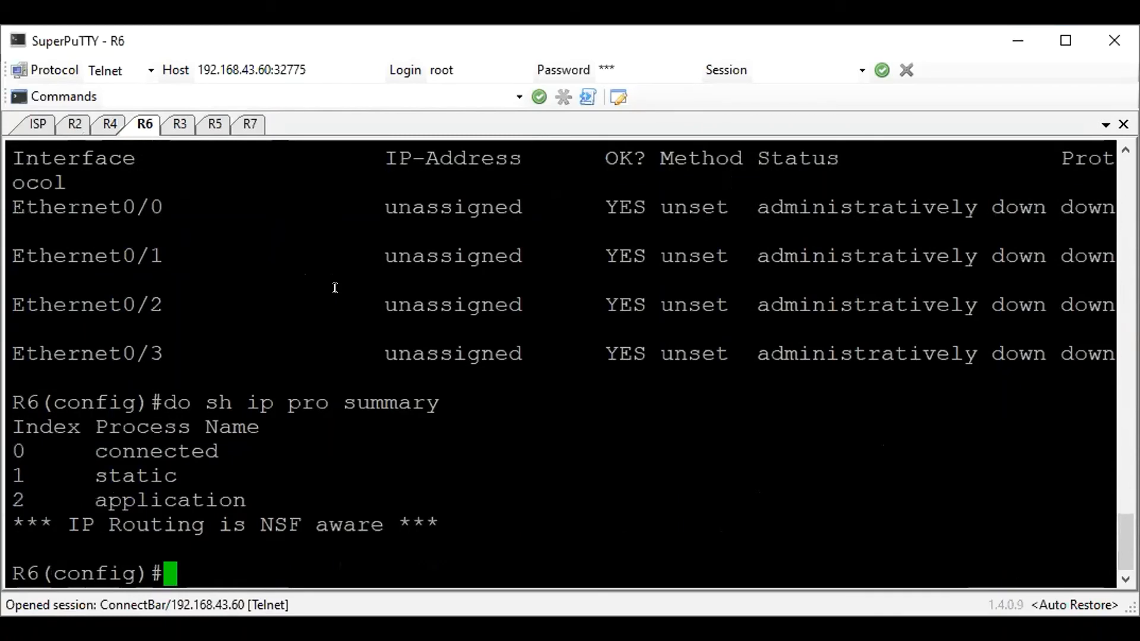
Configure R6's e0/0 as NAT outside with address 200.30.0.6 255.255.255.0 and enable the interface
{"action": "type", "text": "int e0/0"}
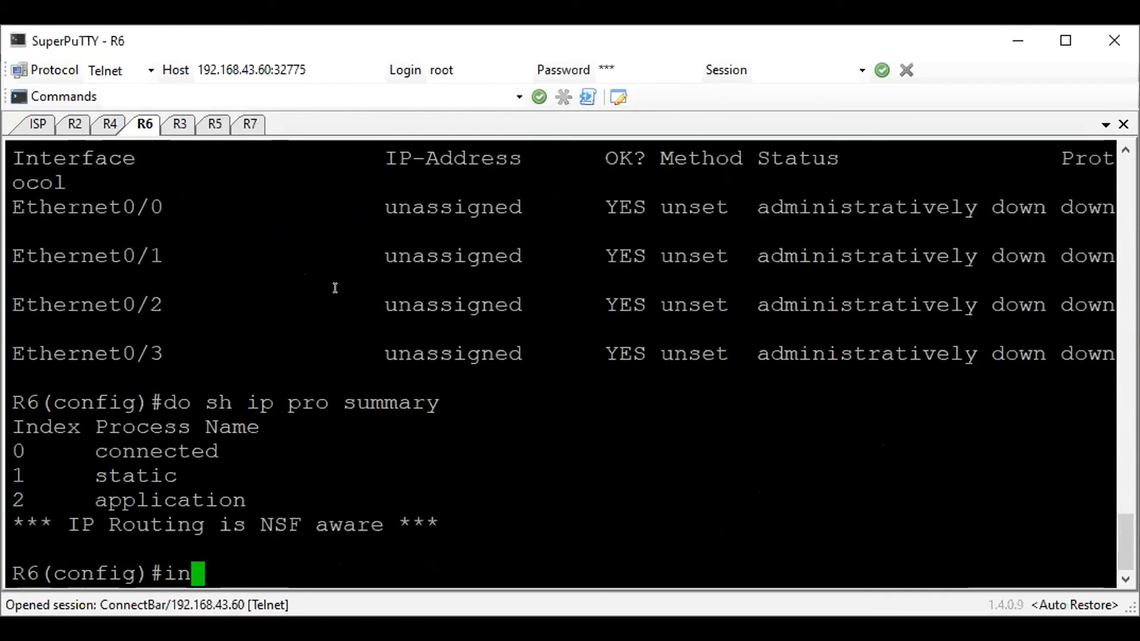
{"action": "key", "text": "Return"}
{"action": "type", "text": "ip nat out"}
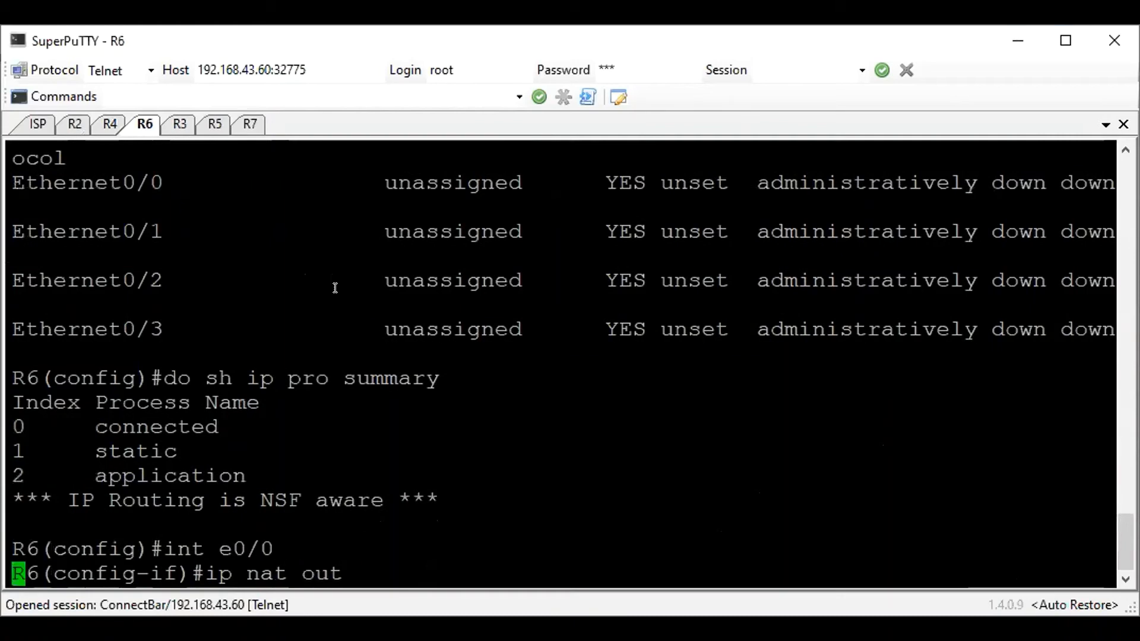
{"action": "key", "text": "Return"}
{"action": "type", "text": "ip add 20"}
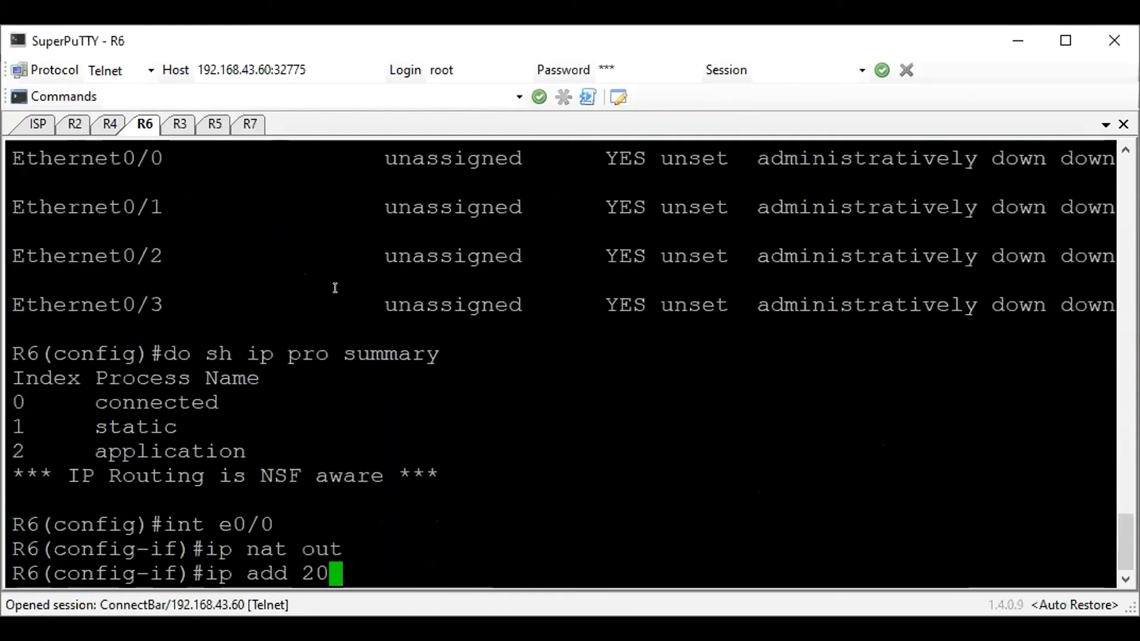
{"action": "type", "text": "0.30.0.6 255.255.255.0"}
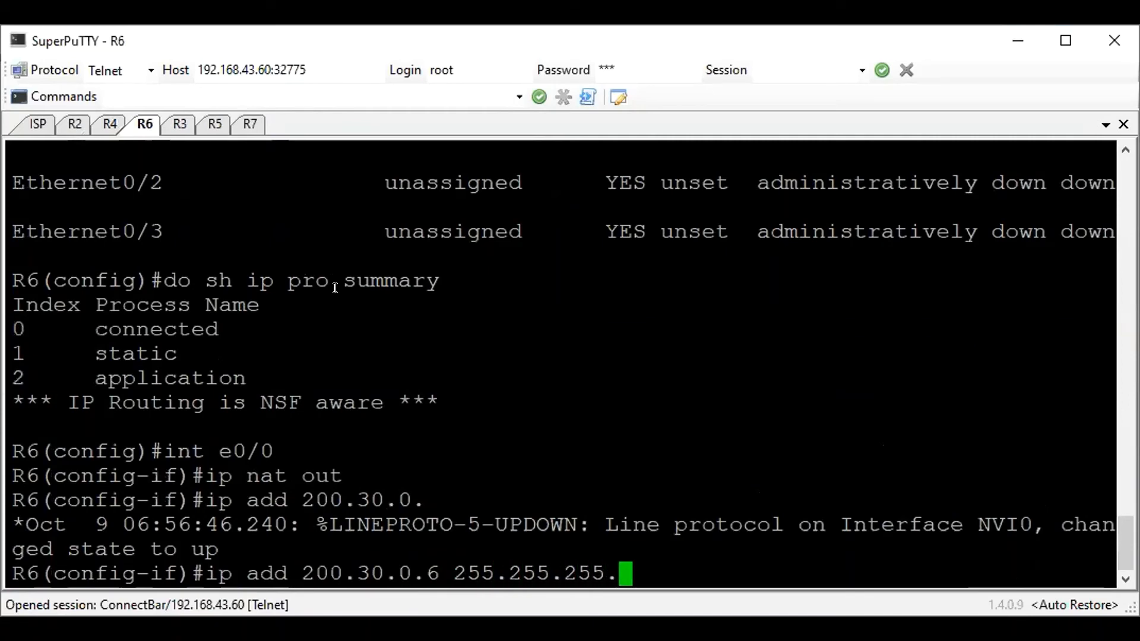
{"action": "key", "text": "Return"}
{"action": "type", "text": "no sh"}
{"action": "key", "text": "Return"}
Configure R6's e0/1 as NAT inside with address 172.16.30.6 255.255.255.0, enable it and return to global configuration
{"action": "type", "text": "int e0/1"}
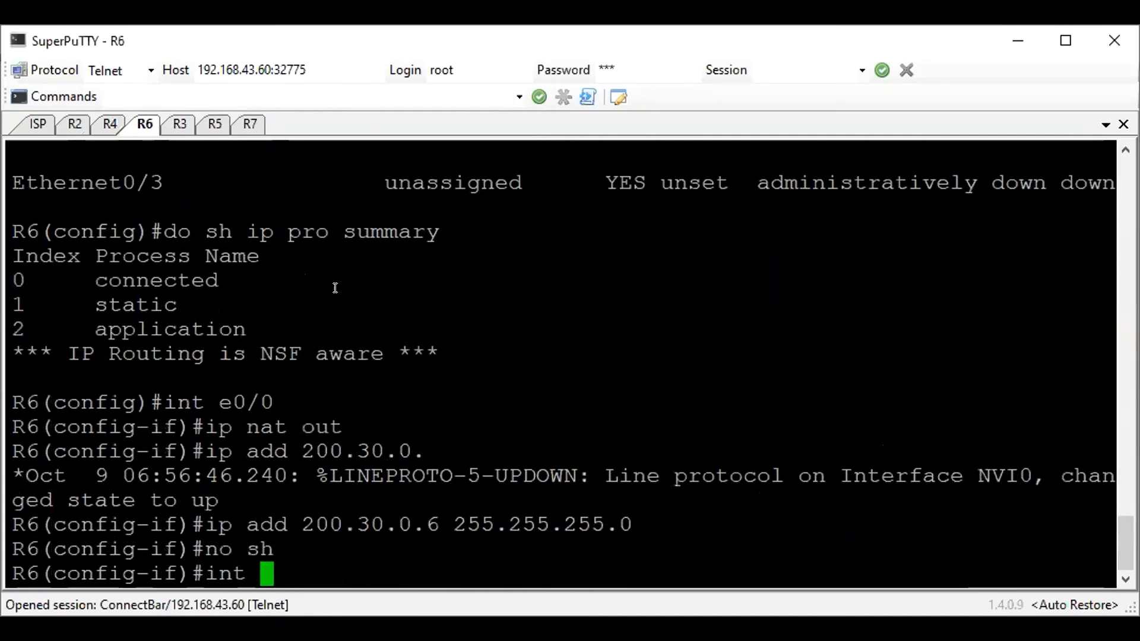
{"action": "key", "text": "Return"}
{"action": "type", "text": "ip nat inside"}
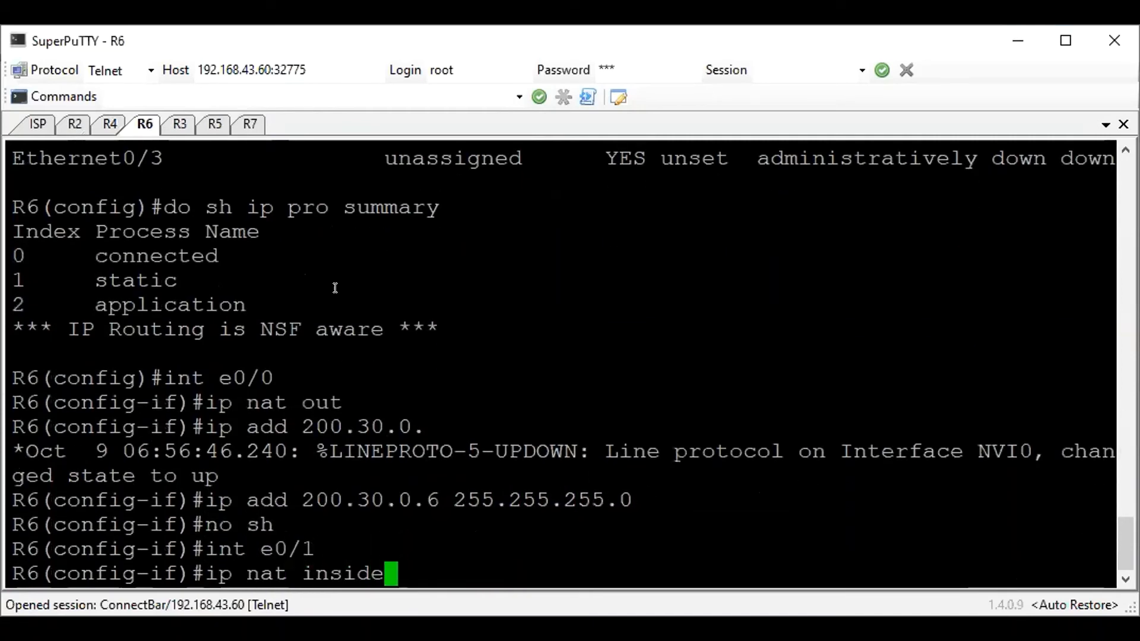
{"action": "key", "text": "Return"}
{"action": "type", "text": "ip"}
{"action": "key", "text": "BackSpace"}
{"action": "type", "text": "a"}
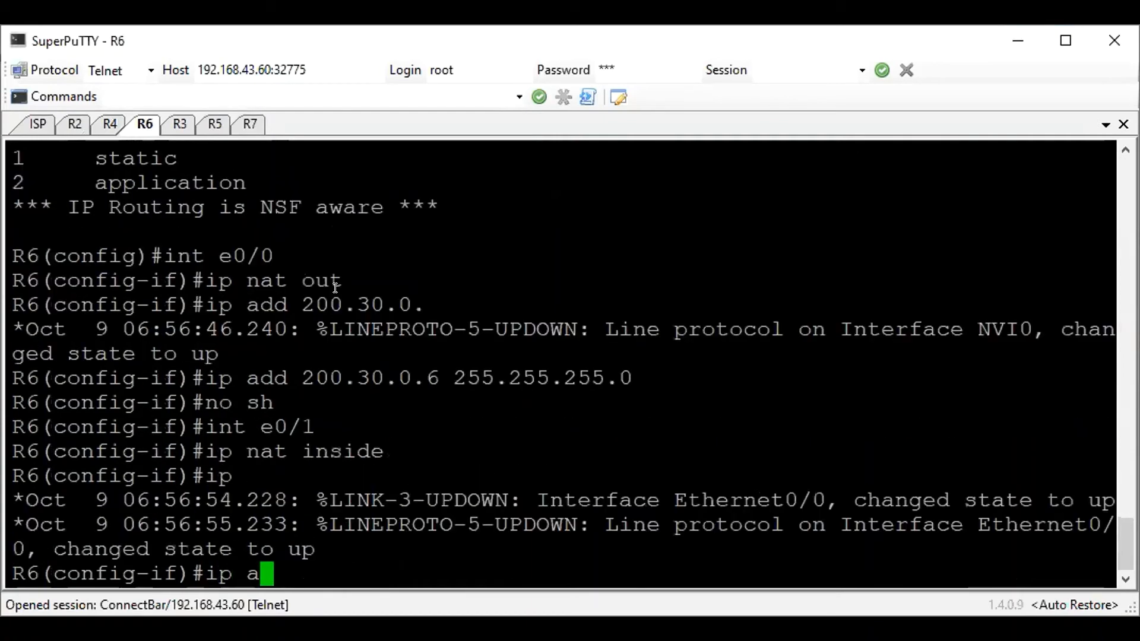
{"action": "type", "text": "dd 172."}
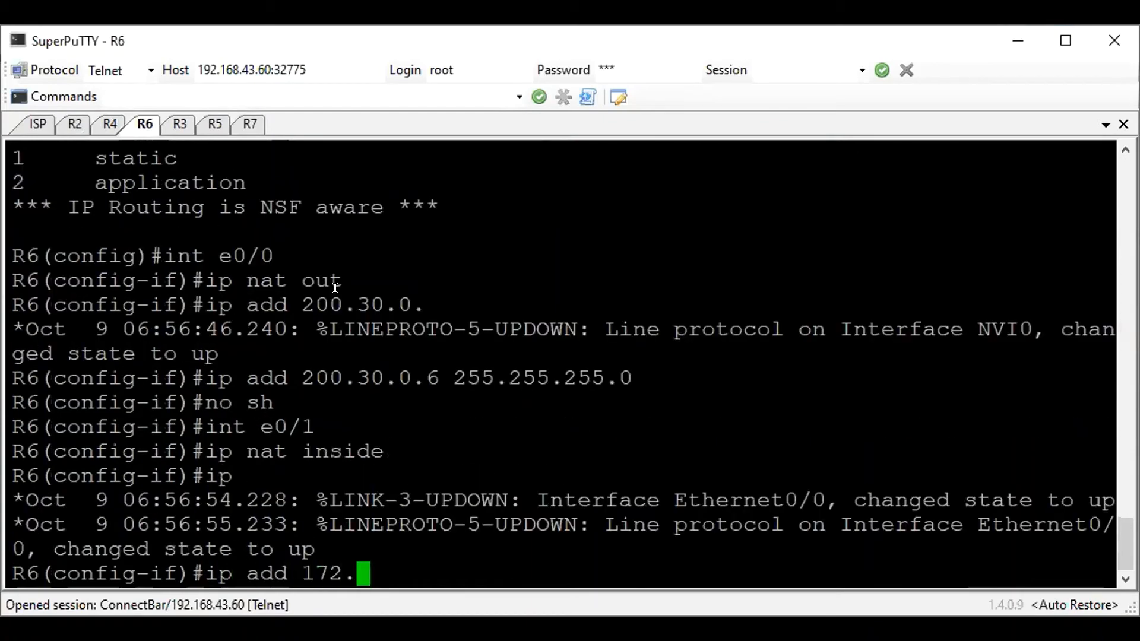
{"action": "type", "text": "16.30."}
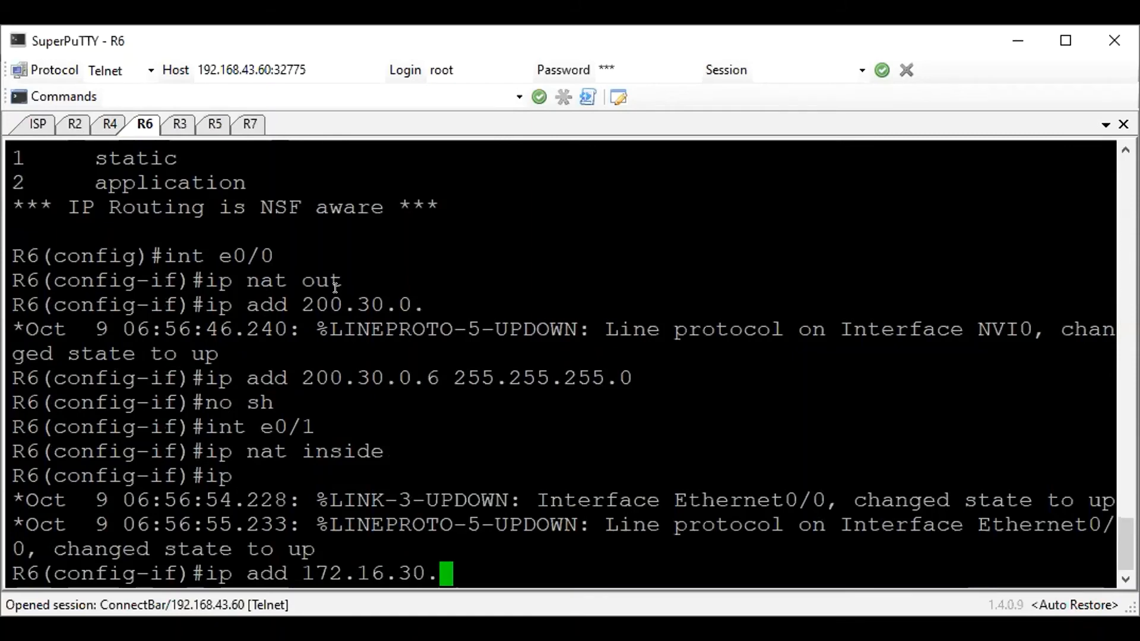
{"action": "type", "text": "6 255.255.255.0"}
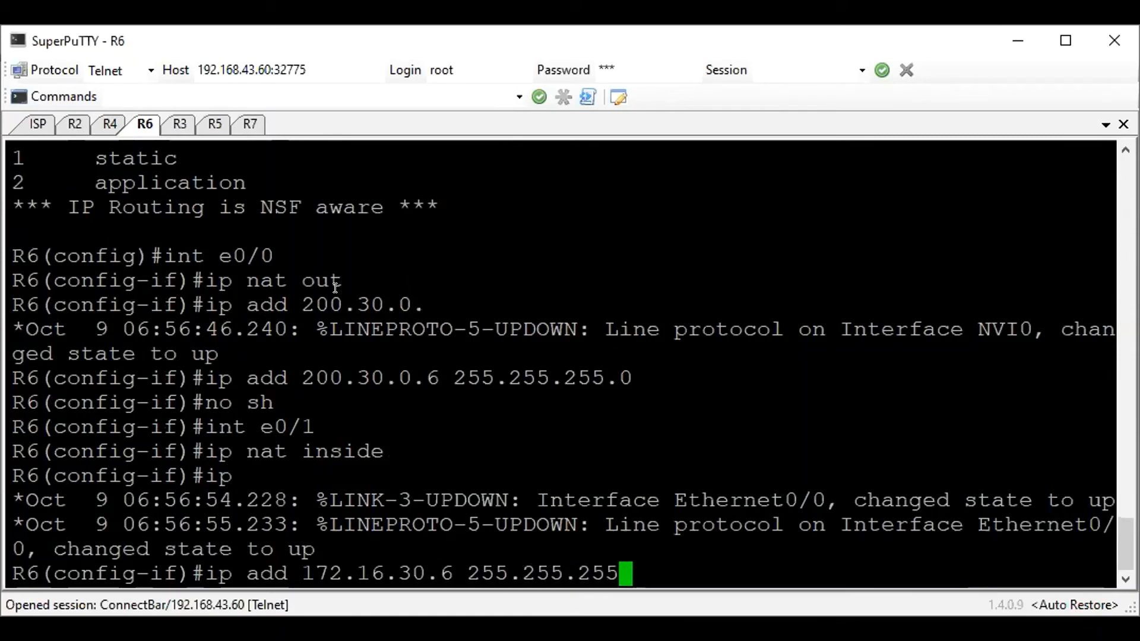
{"action": "key", "text": "Return"}
{"action": "type", "text": "no sh"}
{"action": "key", "text": "Return"}
{"action": "type", "text": "exit"}
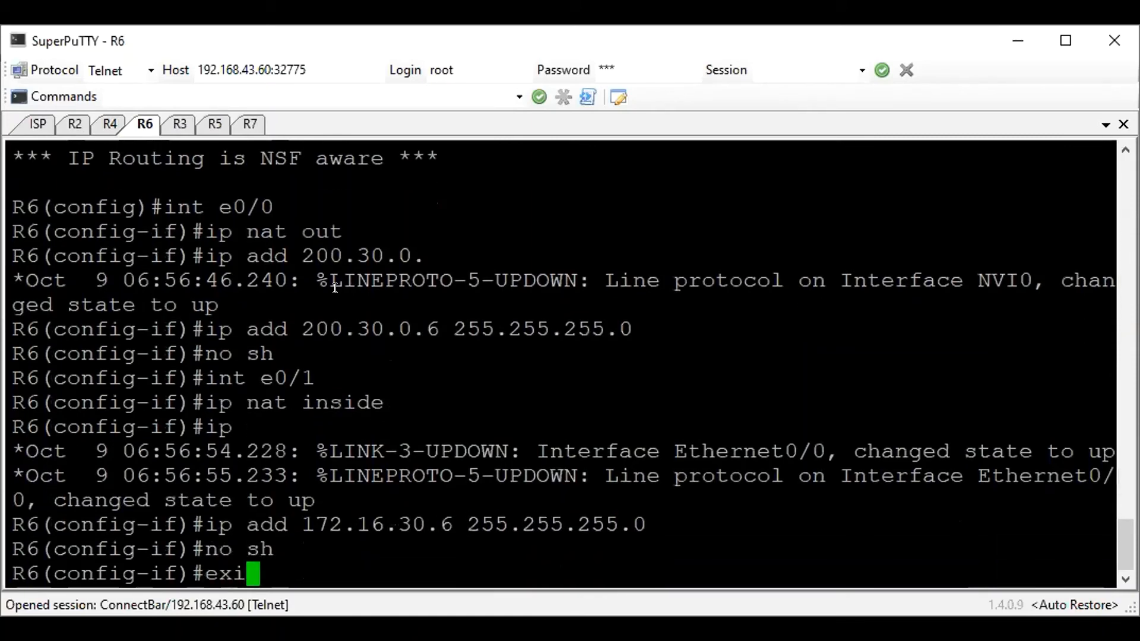
{"action": "key", "text": "Return"}
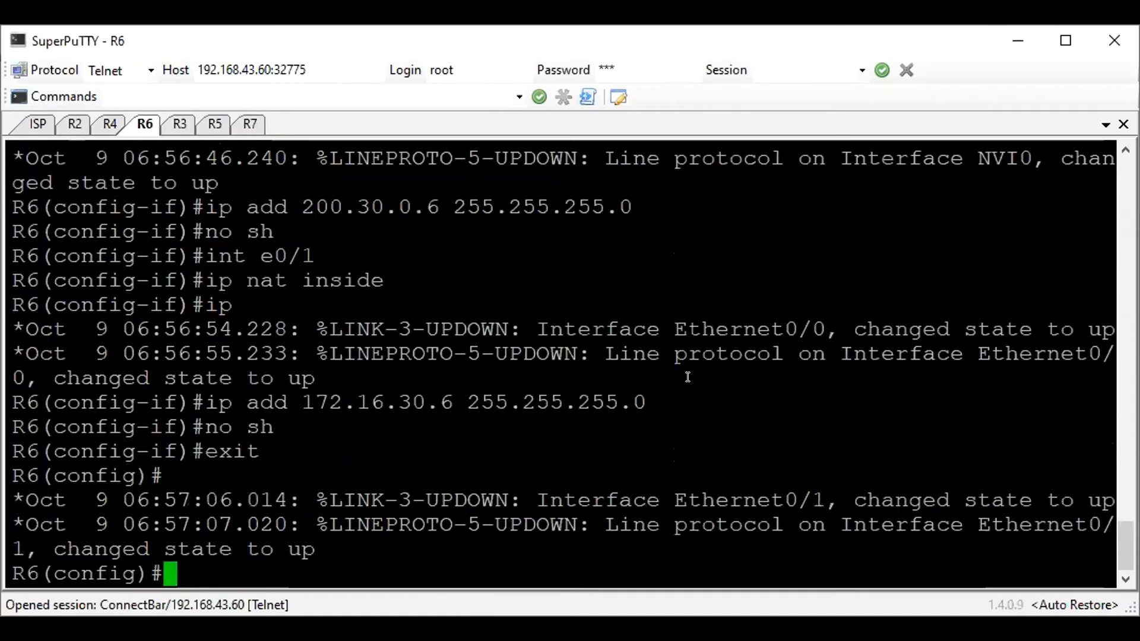
Add a default route on R6 through e0/0 with next hop 200.30.0.1
{"action": "type", "text": "ip  route 0.0.00."}
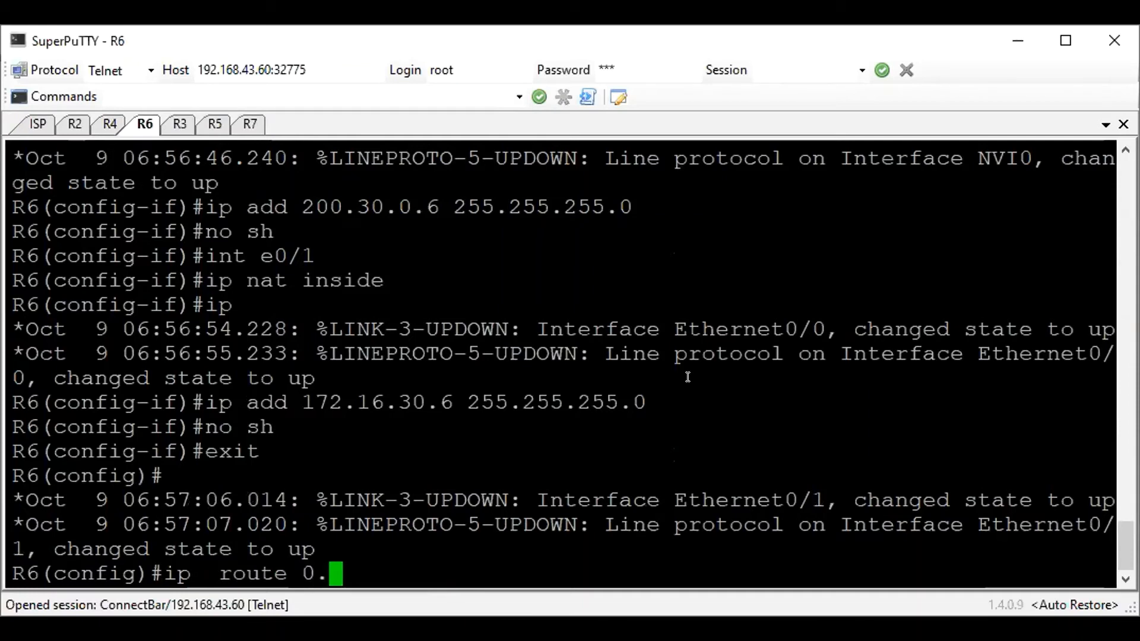
{"action": "key", "text": "BackSpace"}
{"action": "key", "text": "BackSpace"}
{"action": "type", "text": ".0 0.0.0.0 e0/0 "}
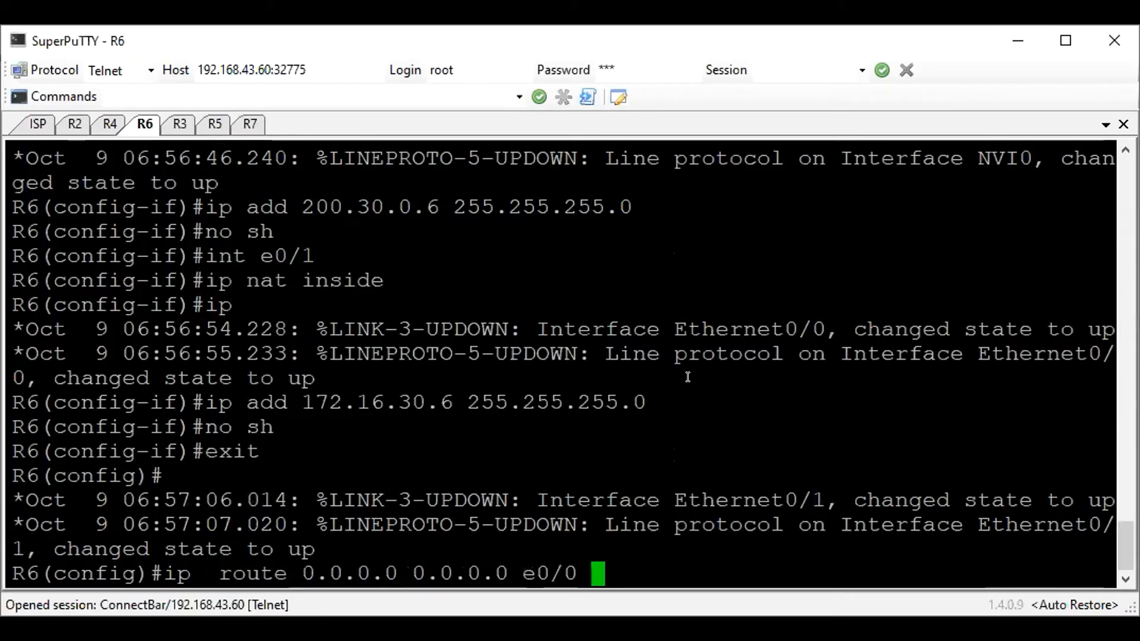
{"action": "type", "text": "200.30.0.1"}
{"action": "key", "text": "Return"}
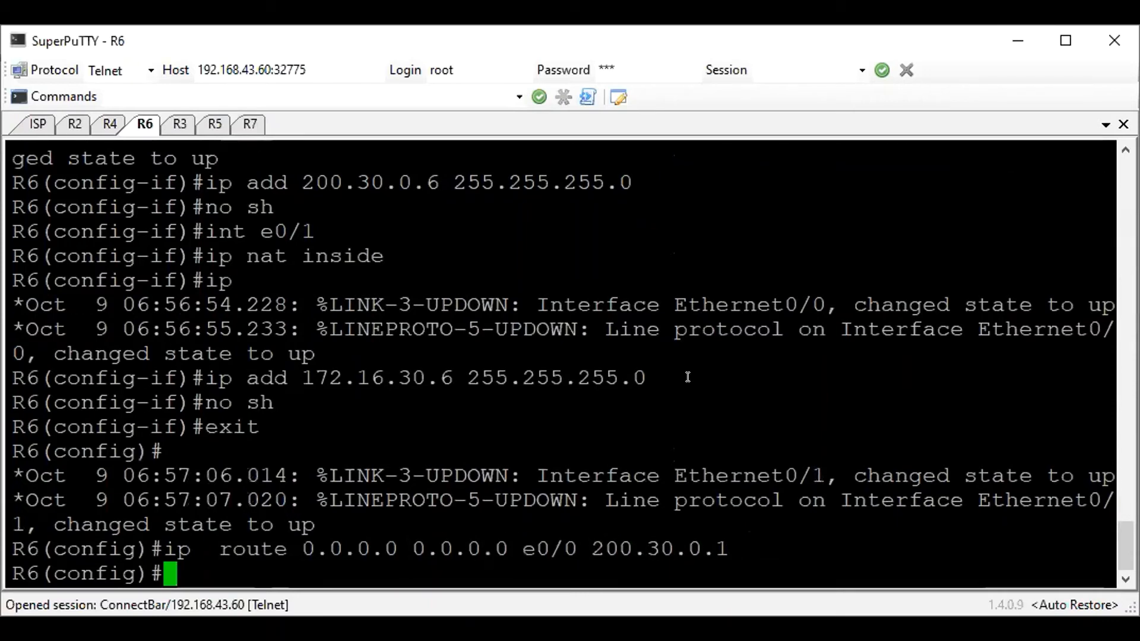
Ping 200.30.0.1 and 172.16.30.7 from R6 to check both links
{"action": "type", "text": "do ping "}
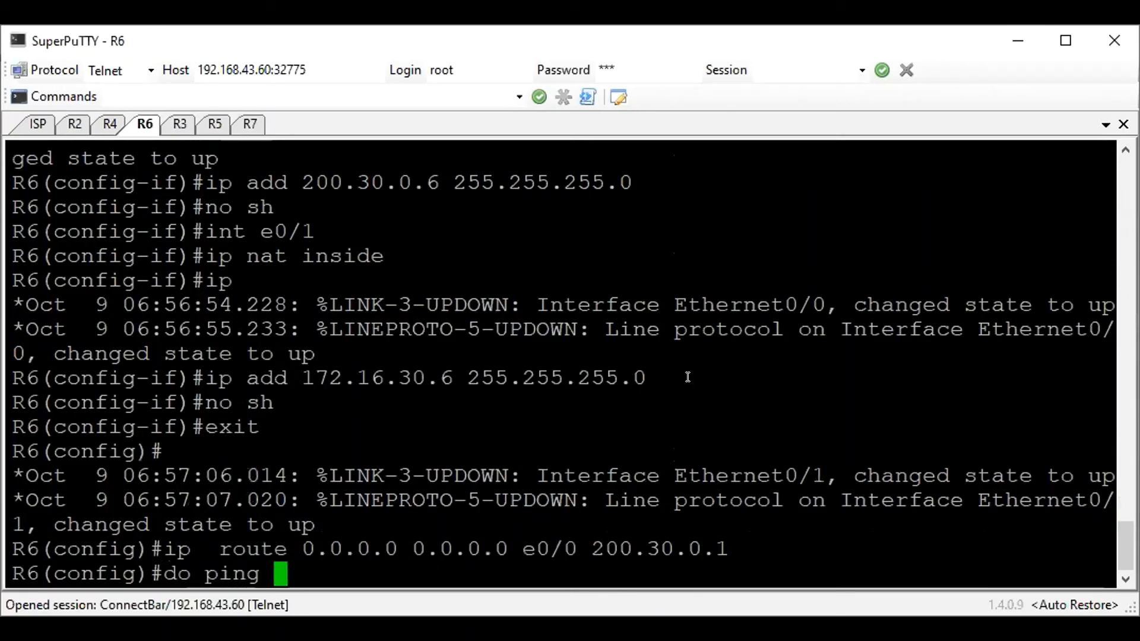
{"action": "type", "text": "200.30.0.1"}
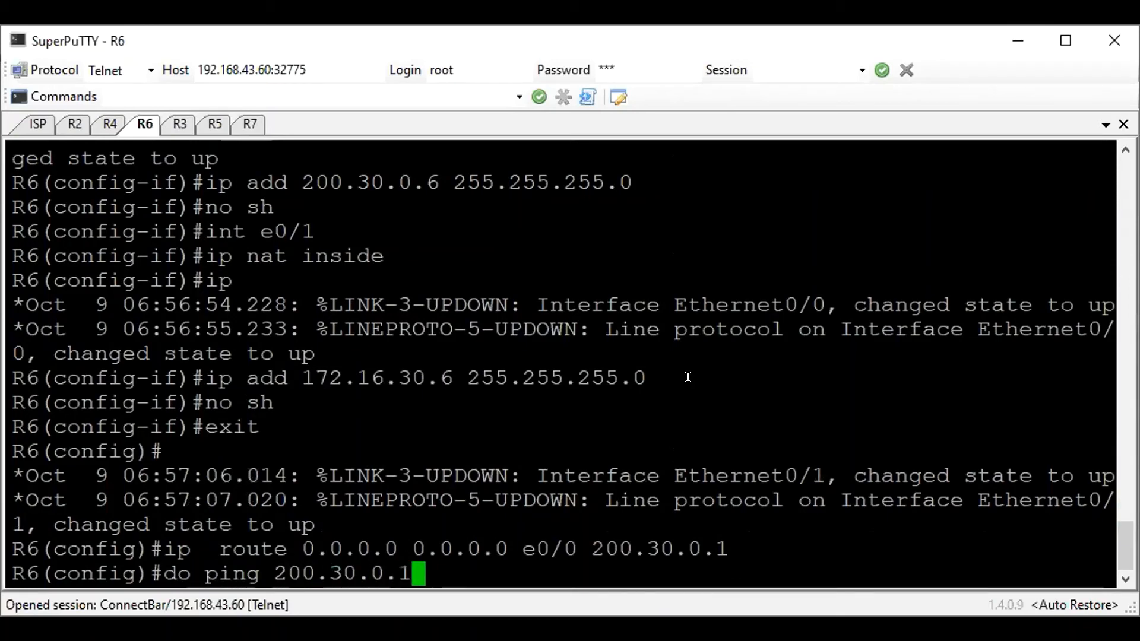
{"action": "key", "text": "Return"}
{"action": "type", "text": "do pi"}
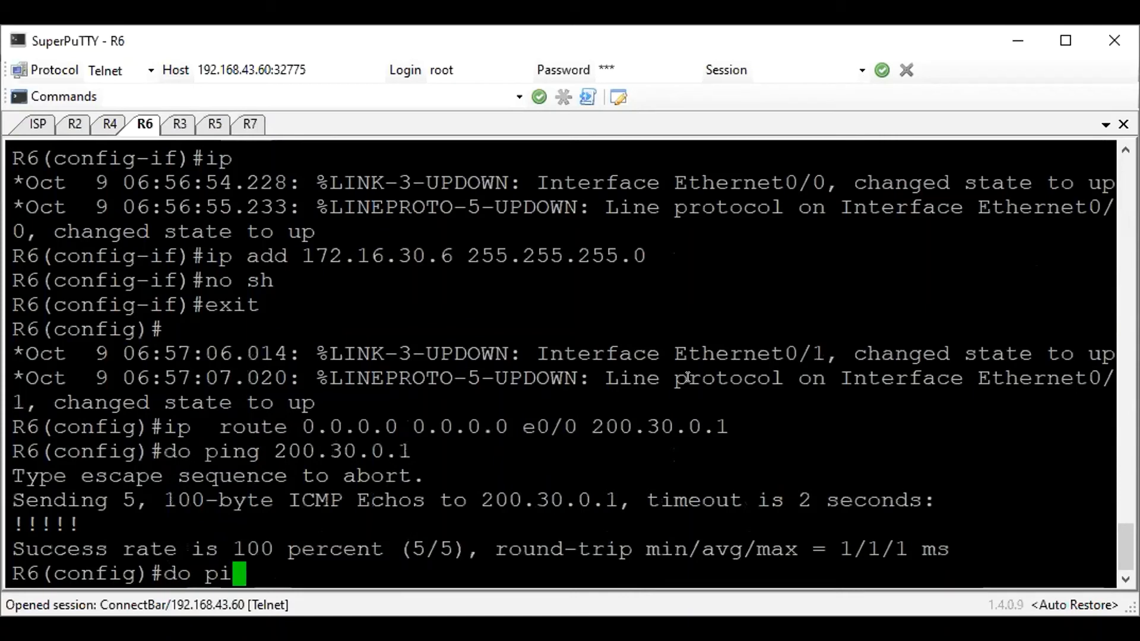
{"action": "type", "text": "ng 172.16.30.0"}
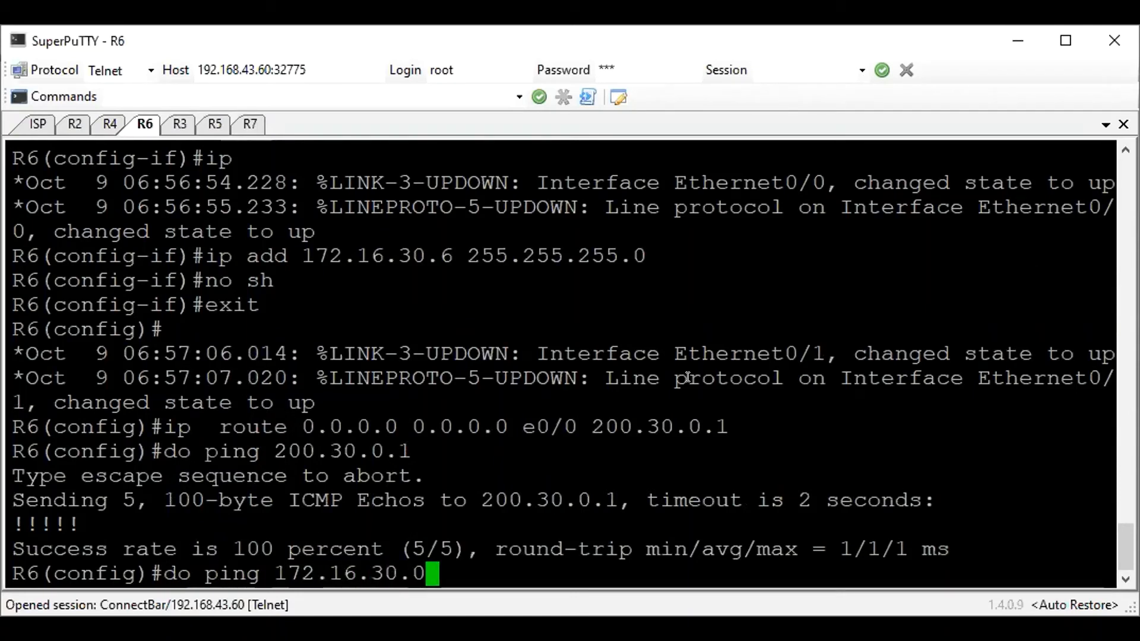
{"action": "key", "text": "BackSpace"}
{"action": "type", "text": "7"}
{"action": "key", "text": "Return"}
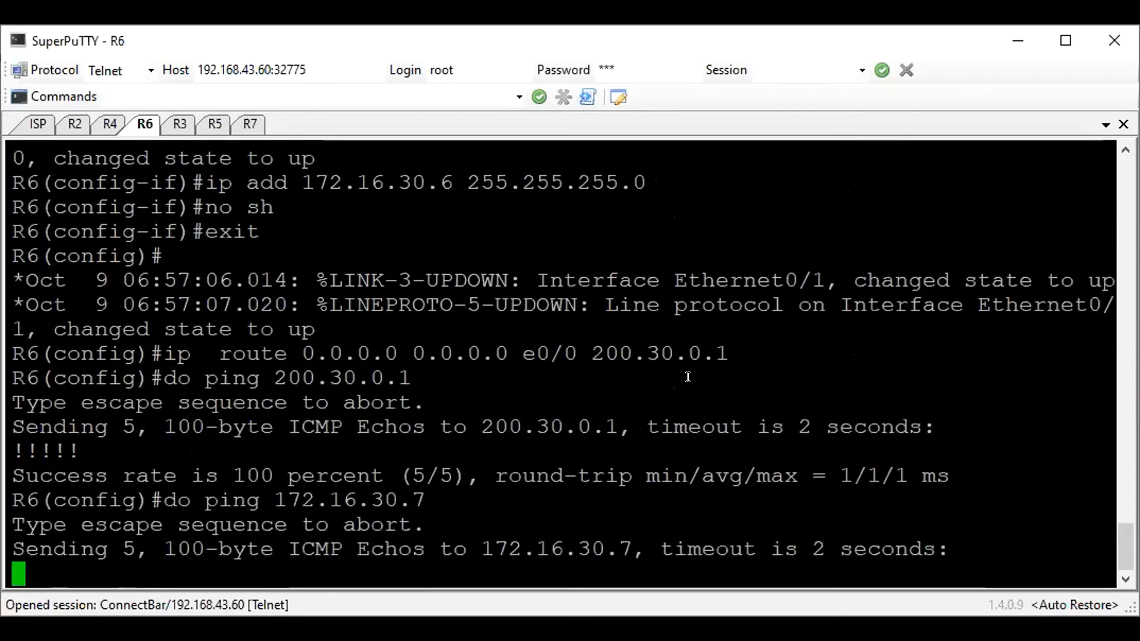
Create access list 1 on R6 permitting any source
{"action": "key", "text": "alt+Tab"}
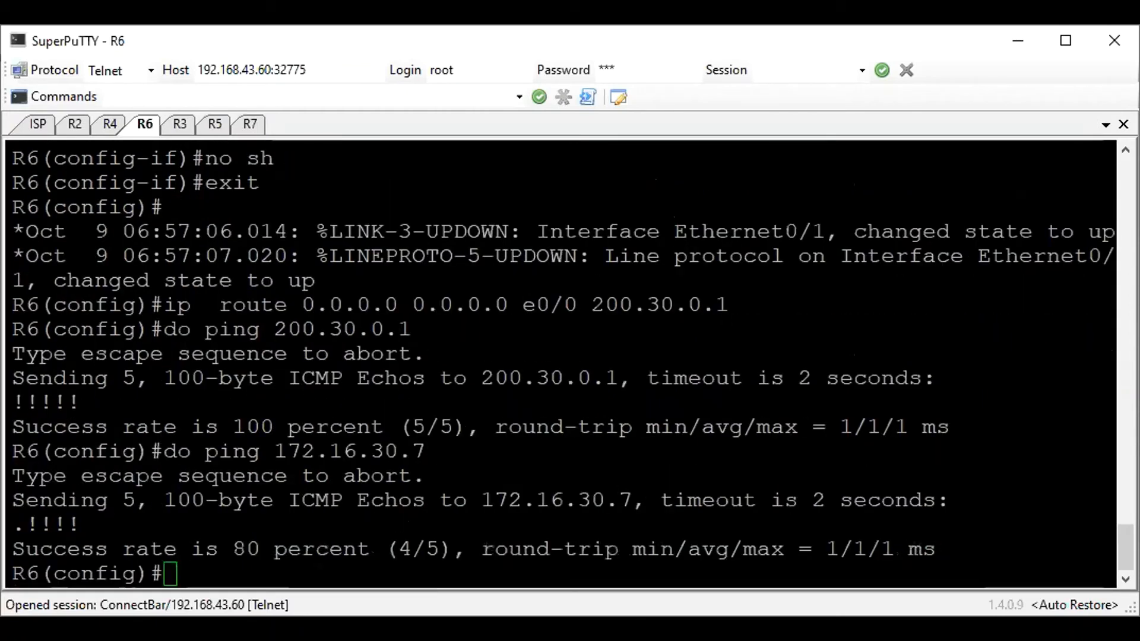
{"action": "key", "text": "alt+Tab"}
{"action": "key", "text": "Return"}
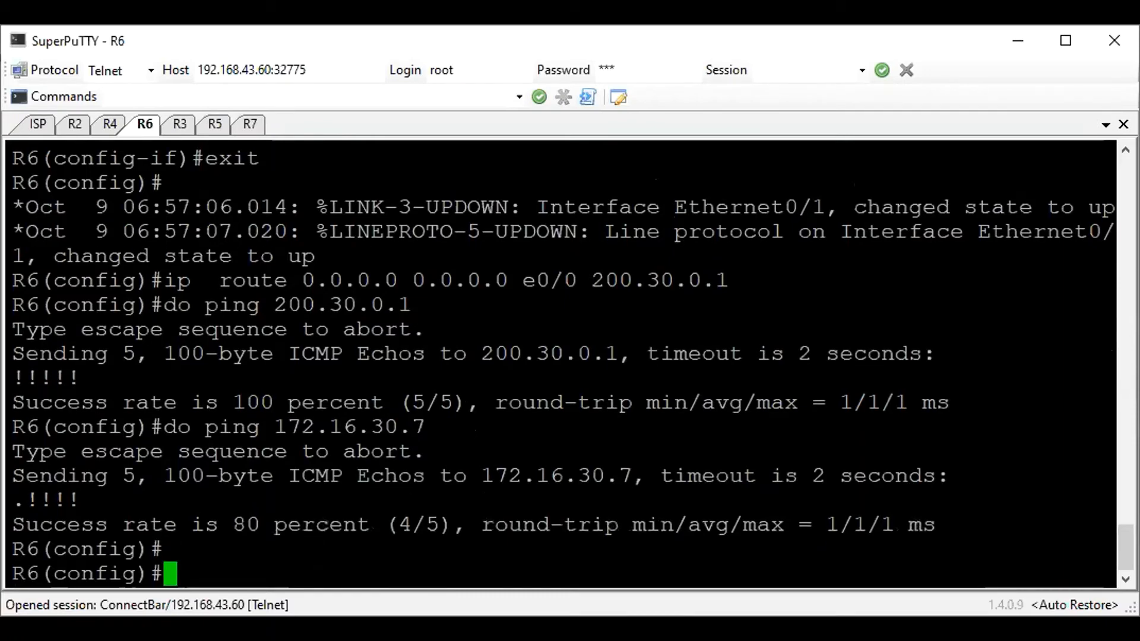
{"action": "type", "text": "a"}
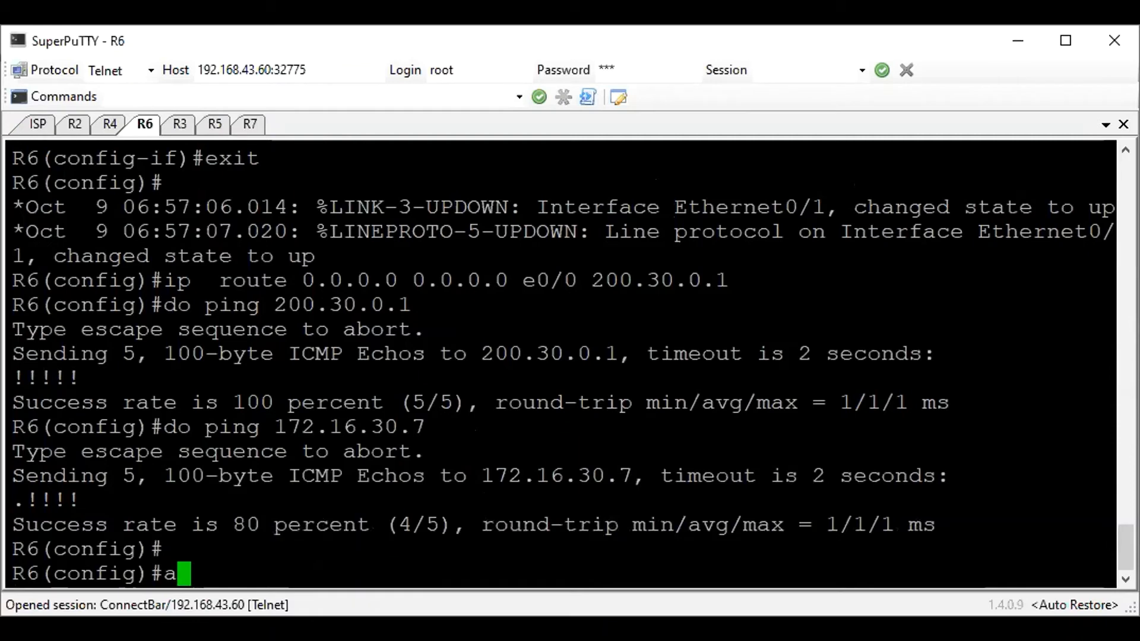
{"action": "type", "text": "ccess-list 1 per any"}
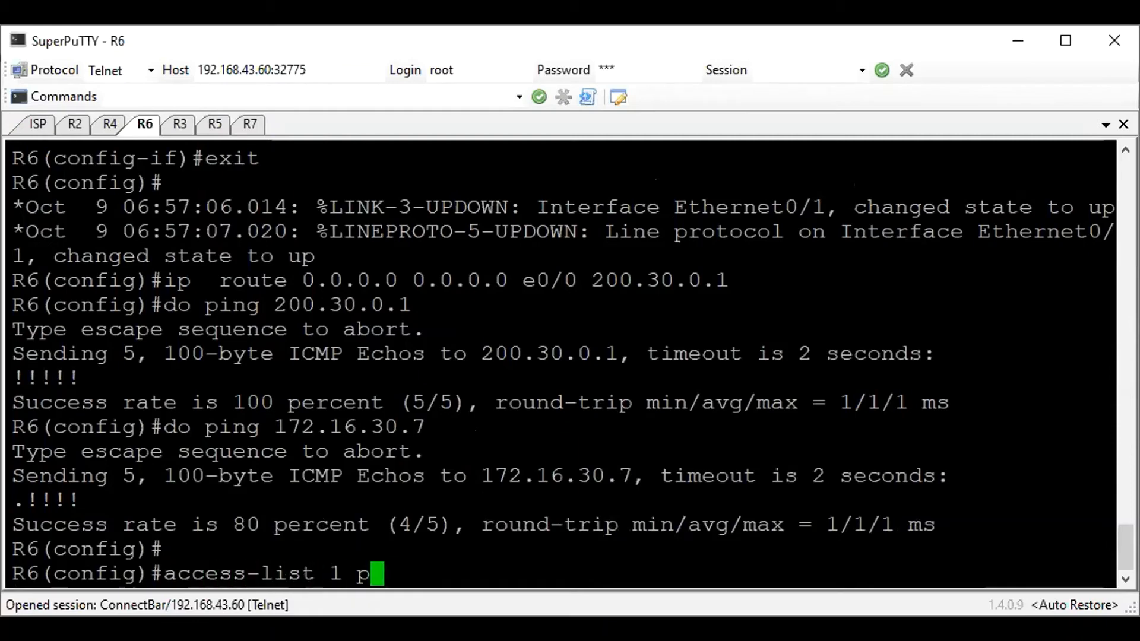
{"action": "key", "text": "Return"}
Enable NAT overload on R6 for inside sources matching access list 1, using interface e0/0
{"action": "type", "text": "ip nat"}
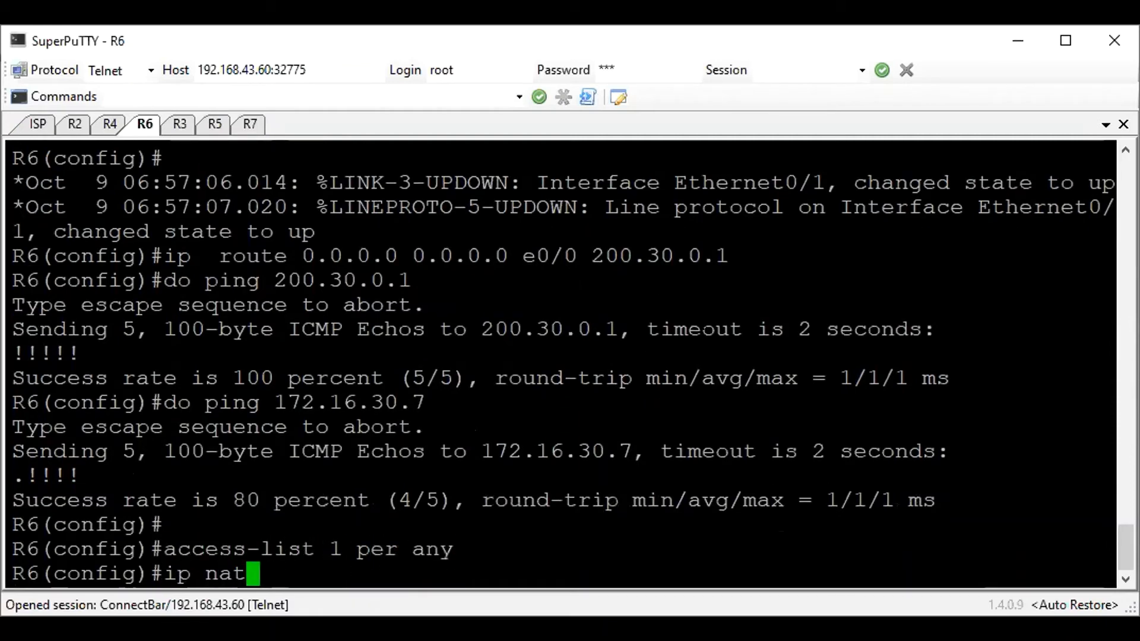
{"action": "type", "text": " inside soource"}
{"action": "key", "text": "BackSpace"}
{"action": "key", "text": "BackSpace"}
{"action": "key", "text": "BackSpace"}
{"action": "key", "text": "BackSpace"}
{"action": "key", "text": "BackSpace"}
{"action": "type", "text": "urce list"}
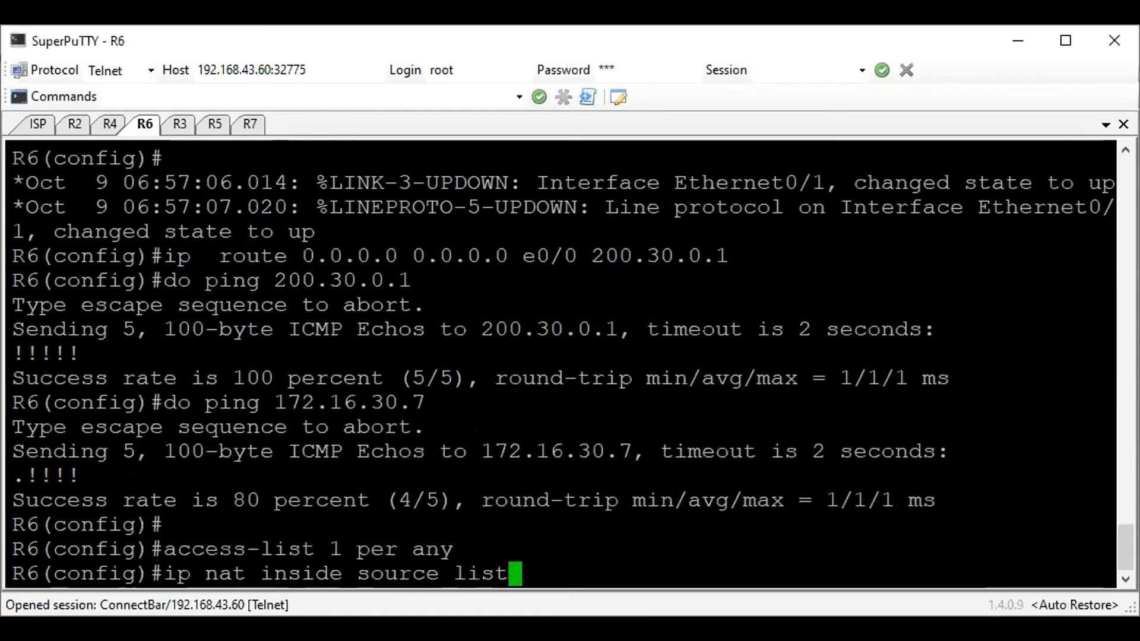
{"action": "type", "text": " 1 int e0/0 over"}
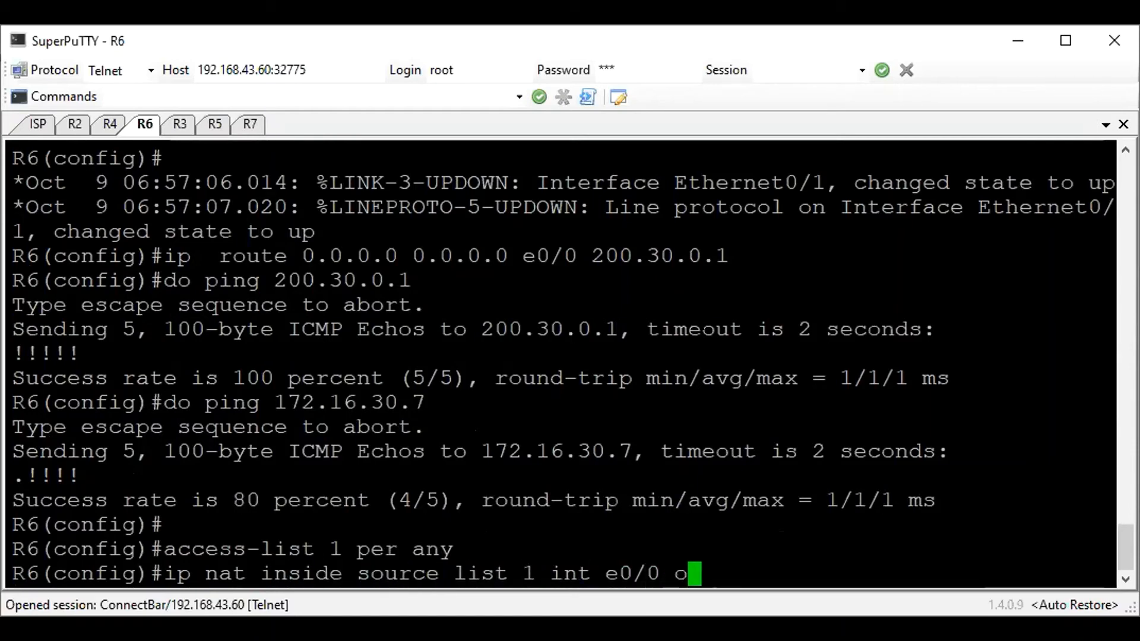
{"action": "key", "text": "Return"}
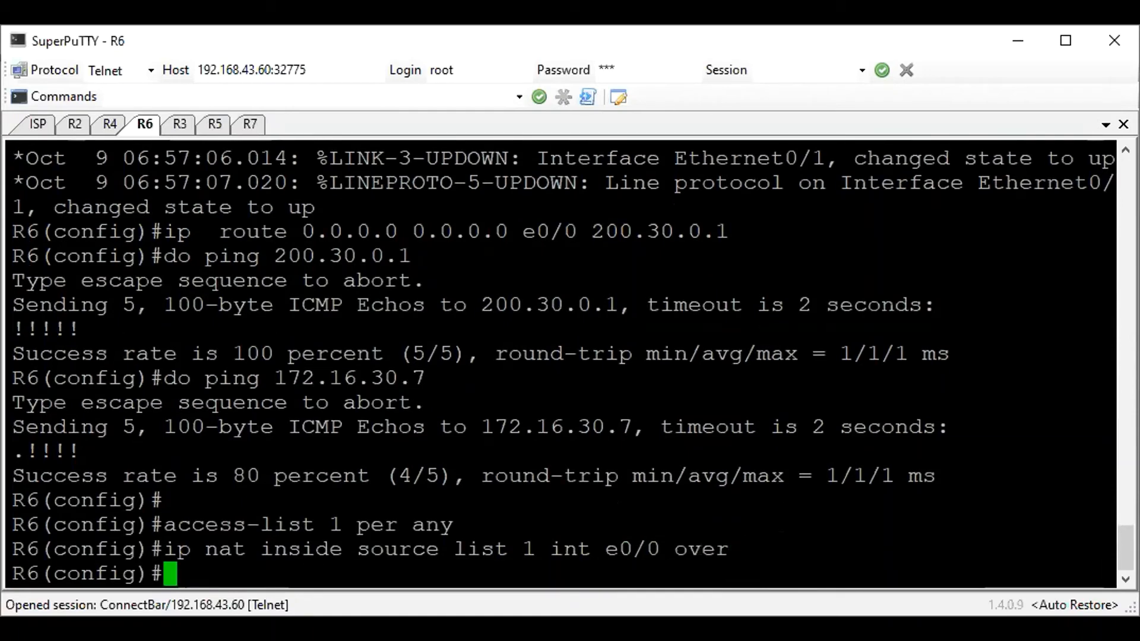
Start EIGRP process 100 on R6 and set its router ID to 6.6.6.6
{"action": "type", "text": "router iegr"}
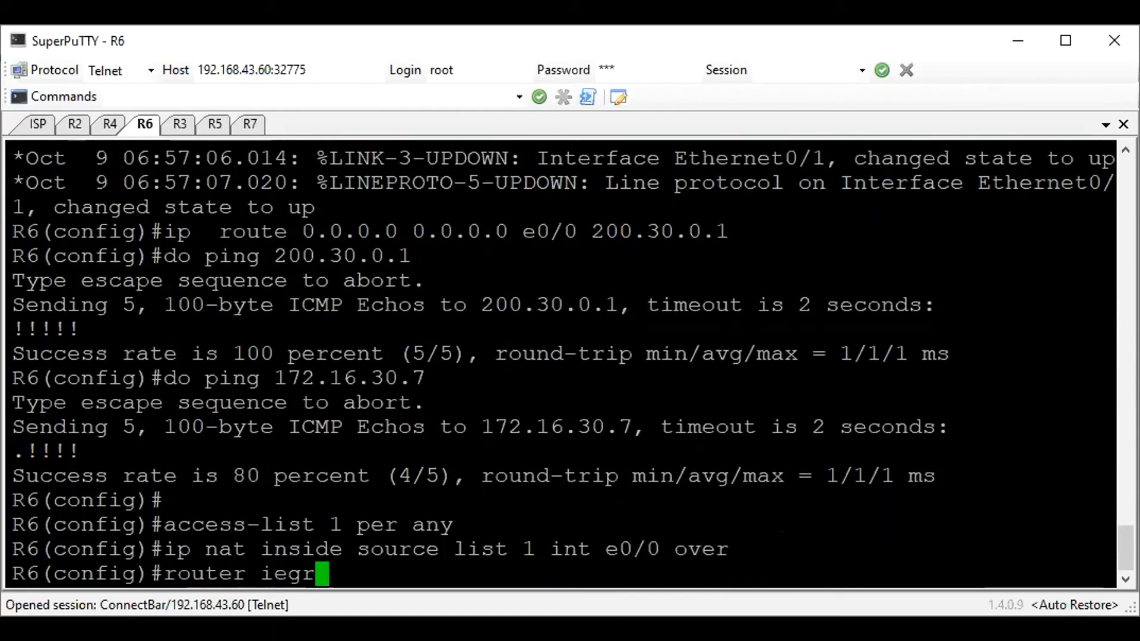
{"action": "key", "text": "BackSpace"}
{"action": "key", "text": "BackSpace"}
{"action": "key", "text": "BackSpace"}
{"action": "key", "text": "BackSpace"}
{"action": "type", "text": "eigrp 100"}
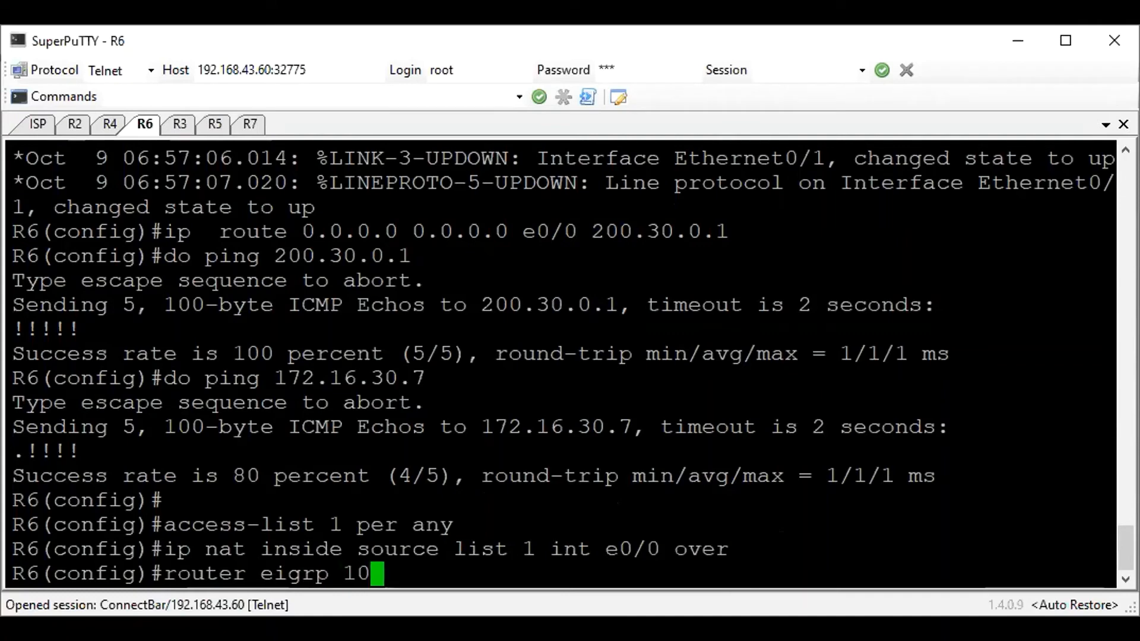
{"action": "key", "text": "Return"}
{"action": "type", "text": "eigrp ro"}
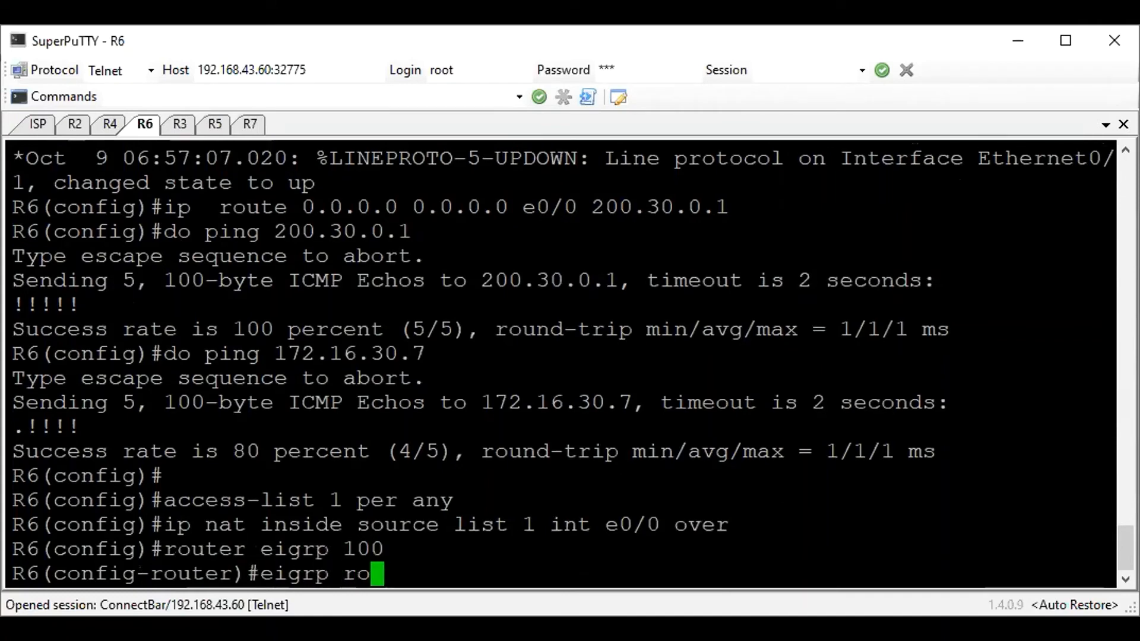
{"action": "type", "text": "uter-id "}
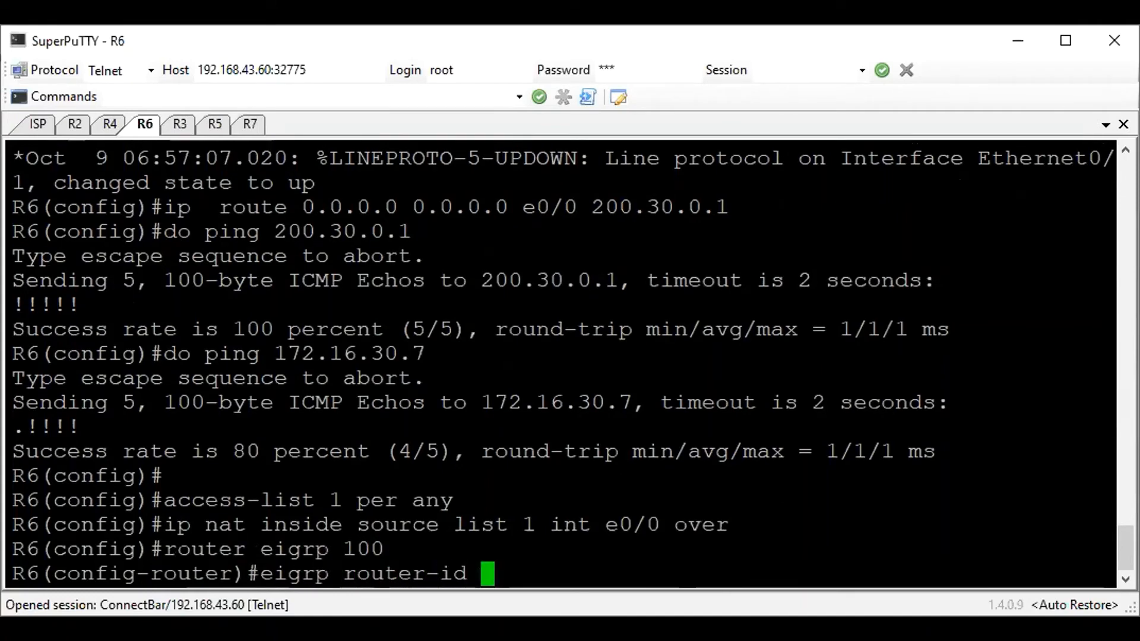
{"action": "type", "text": "6.6.6.6"}
{"action": "key", "text": "Return"}
Disable auto-summary in R6's EIGRP process and advertise network 172.16.30.0 with wildcard 0.0.0.255
{"action": "type", "text": "net"}
{"action": "key", "text": "BackSpace"}
{"action": "key", "text": "BackSpace"}
{"action": "key", "text": "BackSpace"}
{"action": "type", "text": "no auto-summary"}
{"action": "key", "text": "Return"}
{"action": "type", "text": "network 172.16.30.0 0.0.0.255"}
{"action": "key", "text": "Return"}
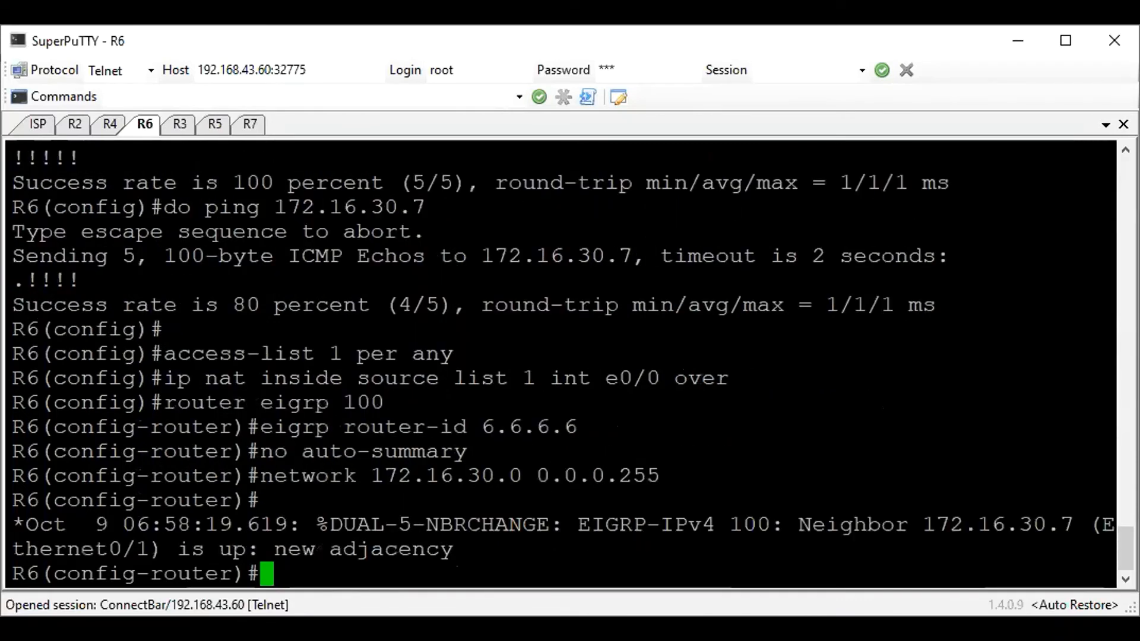
Display the EIGRP routes in R6's routing table
{"action": "key", "text": "Return"}
{"action": "type", "text": "do sh "}
{"action": "type", "text": "ip ro ei"}
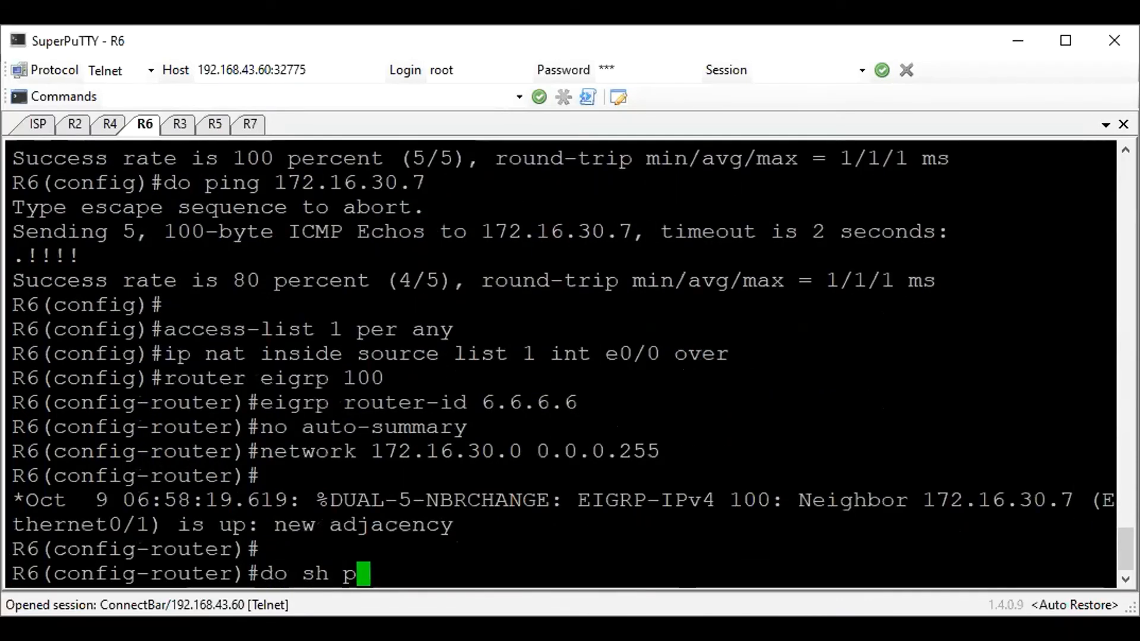
{"action": "key", "text": "Return"}
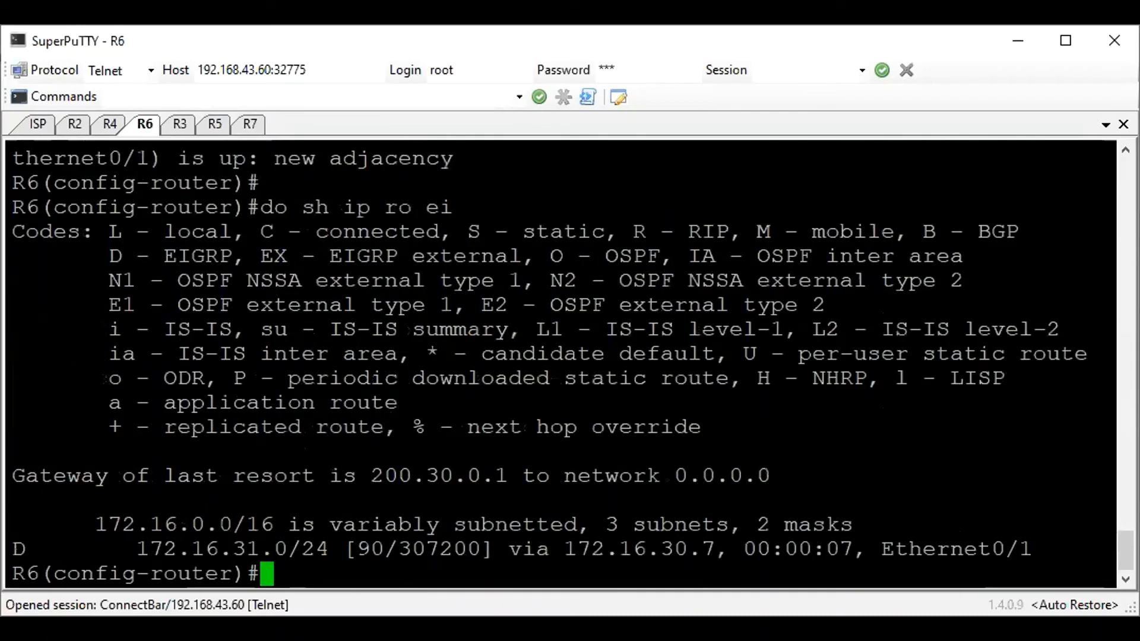
Redistribute static routes into EIGRP 100 on R6 and save the configuration
{"action": "type", "text": "red sta"}
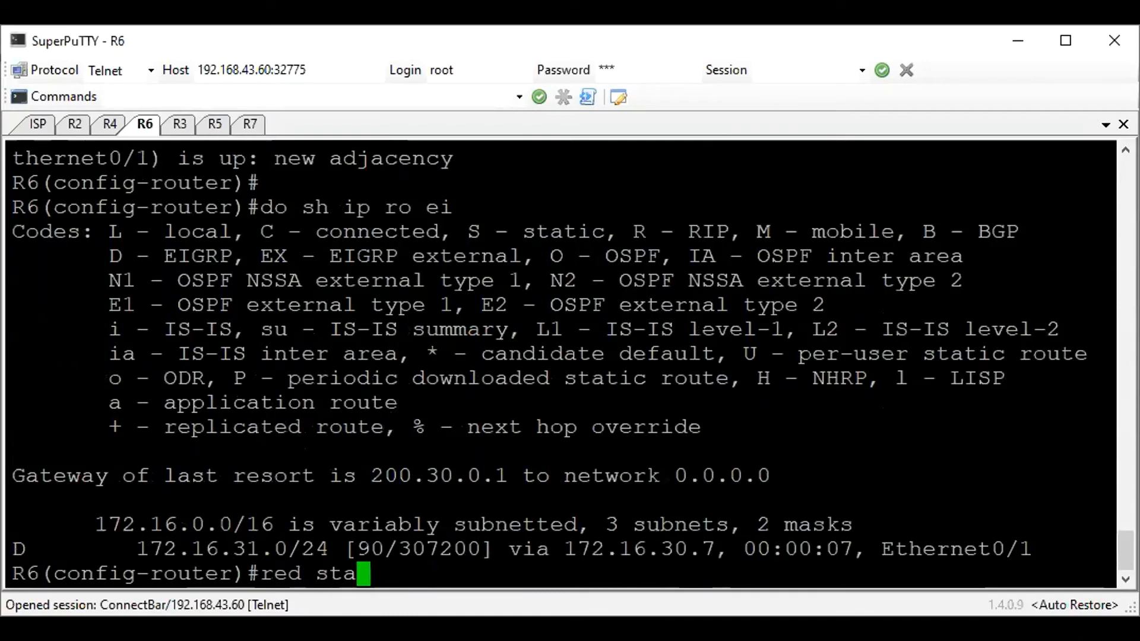
{"action": "key", "text": "Tab"}
{"action": "key", "text": "Return"}
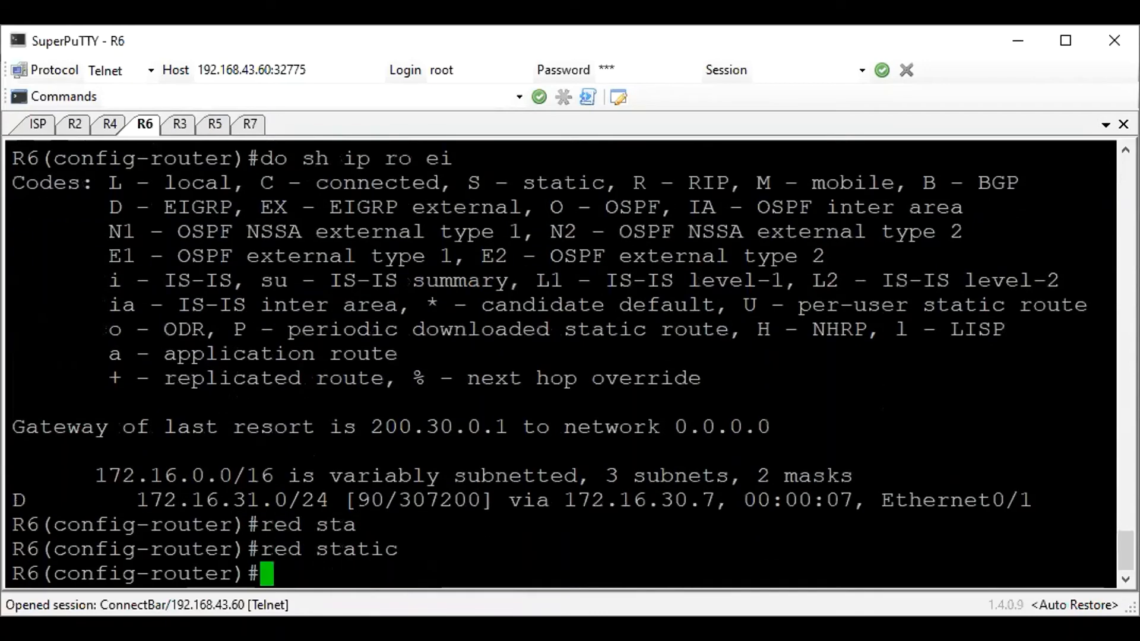
{"action": "type", "text": "do wr"}
{"action": "key", "text": "Return"}
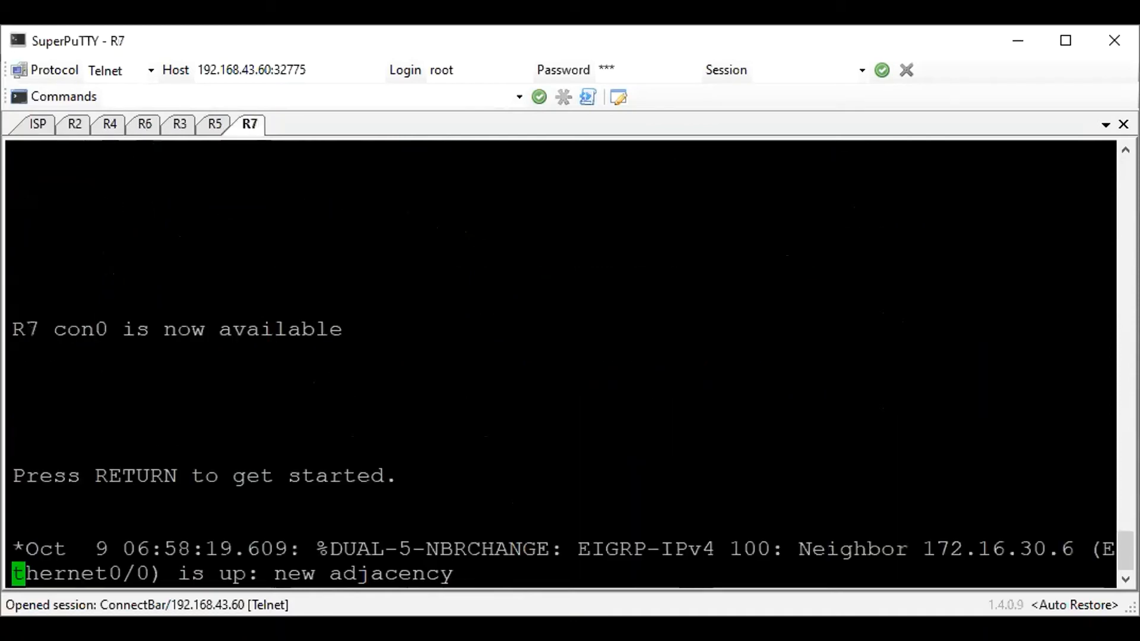
Switch to R7's session, enter privileged mode and display its EIGRP routes
{"action": "key", "text": "Return"}
{"action": "type", "text": "en"}
{"action": "key", "text": "Return"}
{"action": "type", "text": "sh ip ro "}
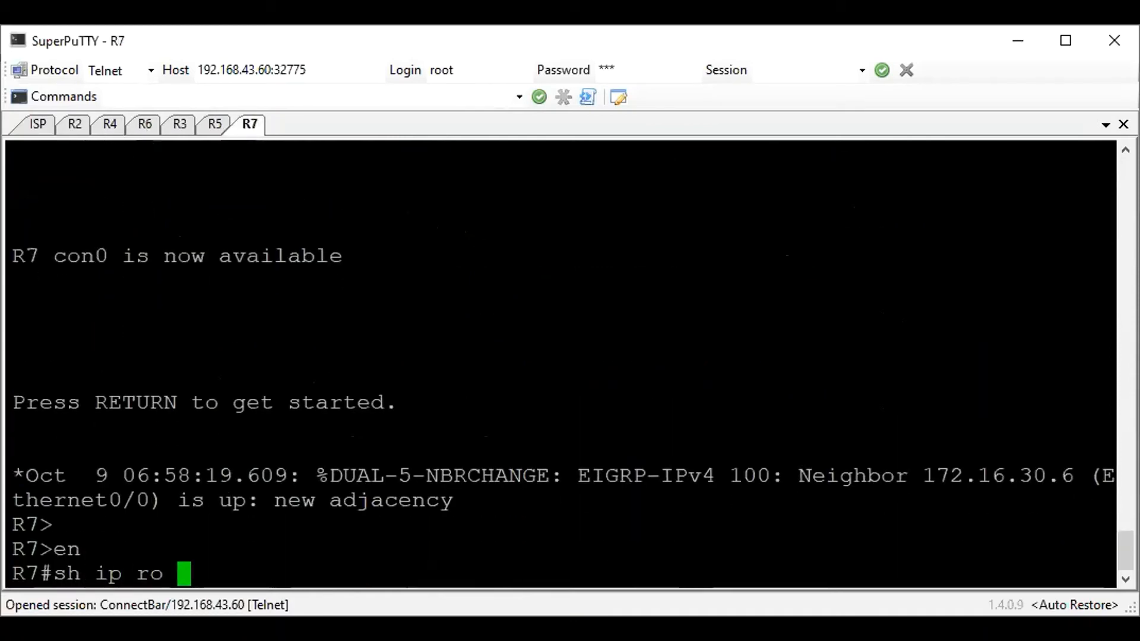
{"action": "type", "text": "ei"}
{"action": "key", "text": "Return"}
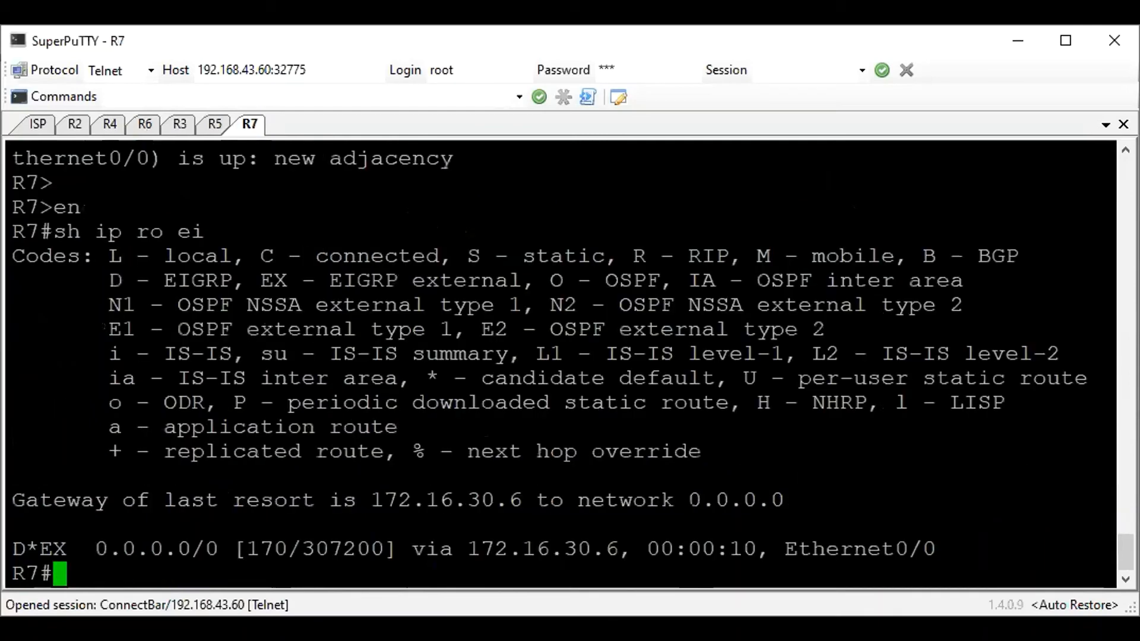
Ping 1.1.1.1 and 8.8.8.8 from R7 to check internet connectivity
{"action": "type", "text": "ping 1.1.1.1"}
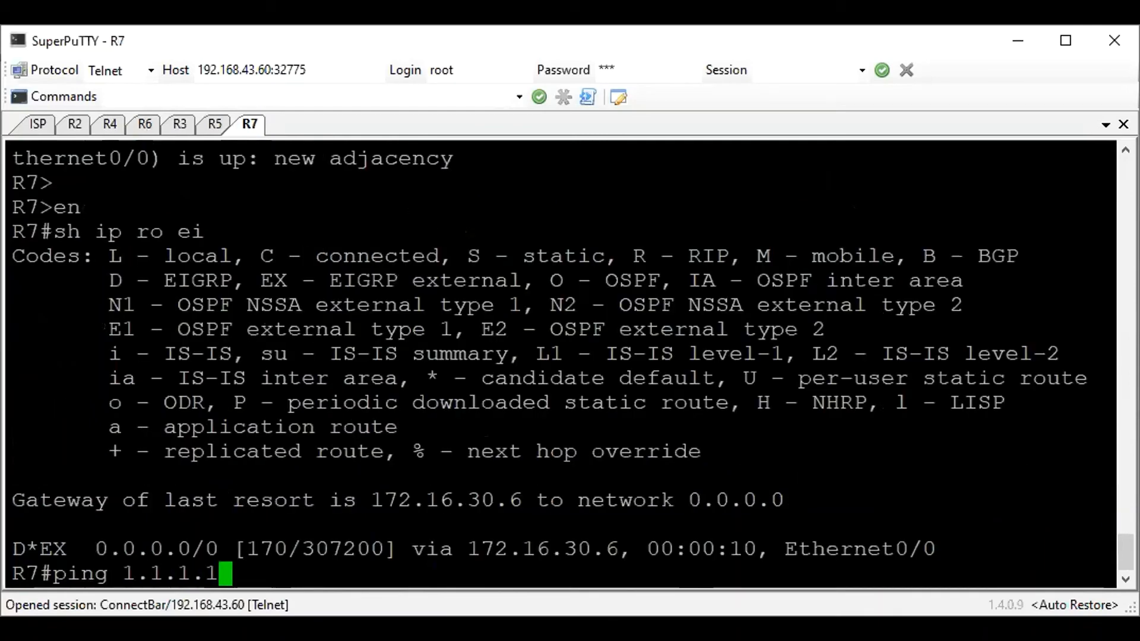
{"action": "key", "text": "Return"}
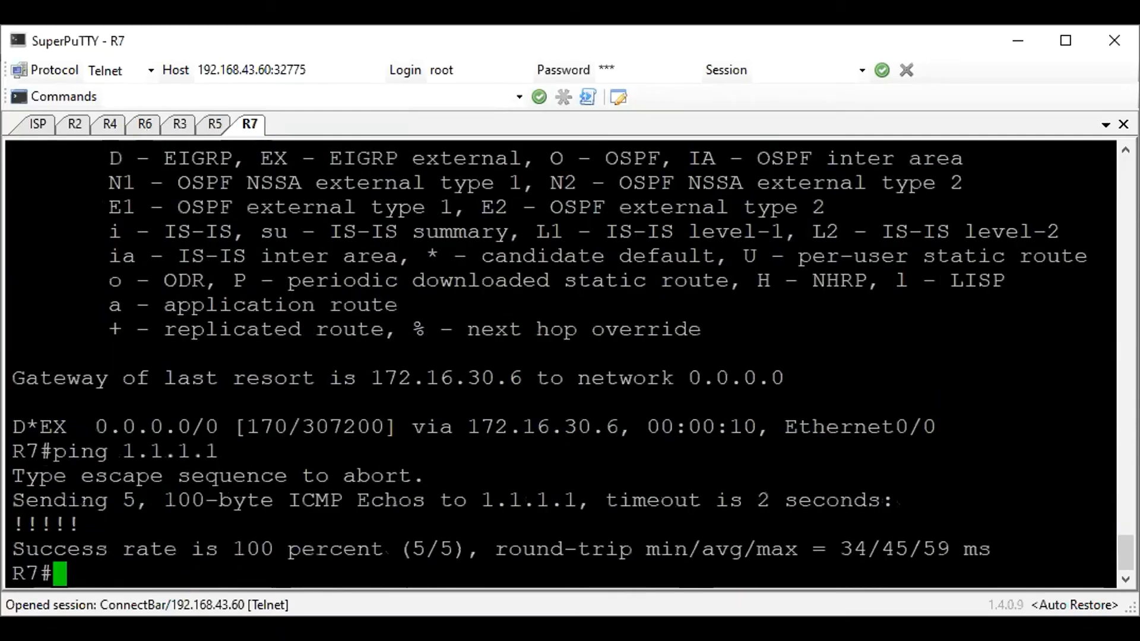
{"action": "key", "text": "Up"}
{"action": "key", "text": "BackSpace"}
{"action": "key", "text": "BackSpace"}
{"action": "key", "text": "BackSpace"}
{"action": "key", "text": "BackSpace"}
{"action": "key", "text": "BackSpace"}
{"action": "key", "text": "BackSpace"}
{"action": "key", "text": "BackSpace"}
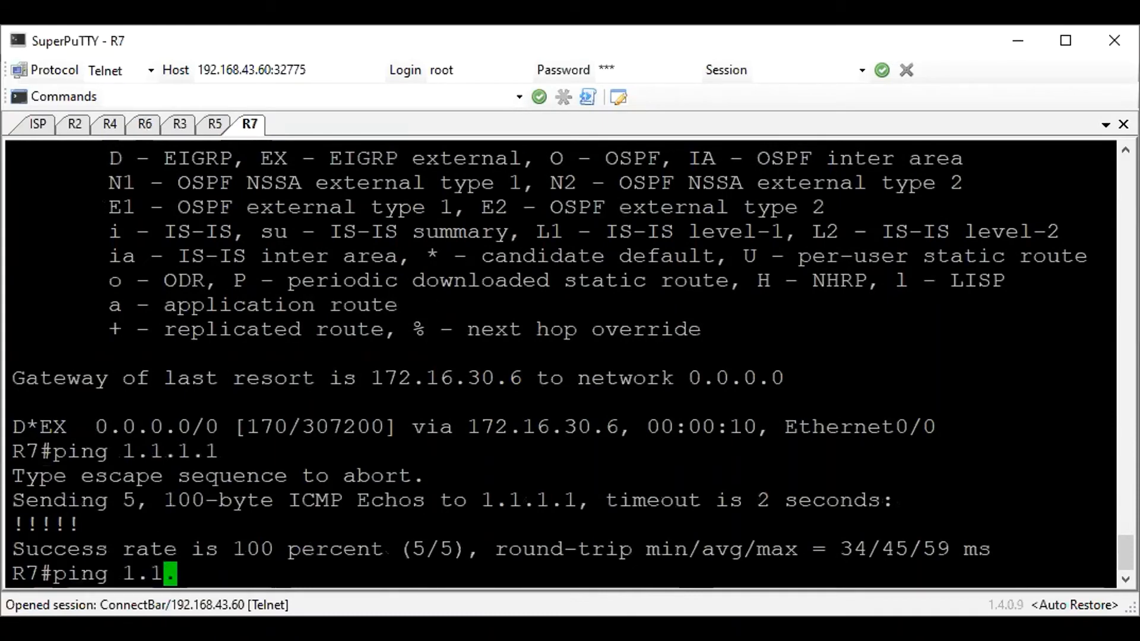
{"action": "type", "text": "8.8..88"}
{"action": "key", "text": "Return"}
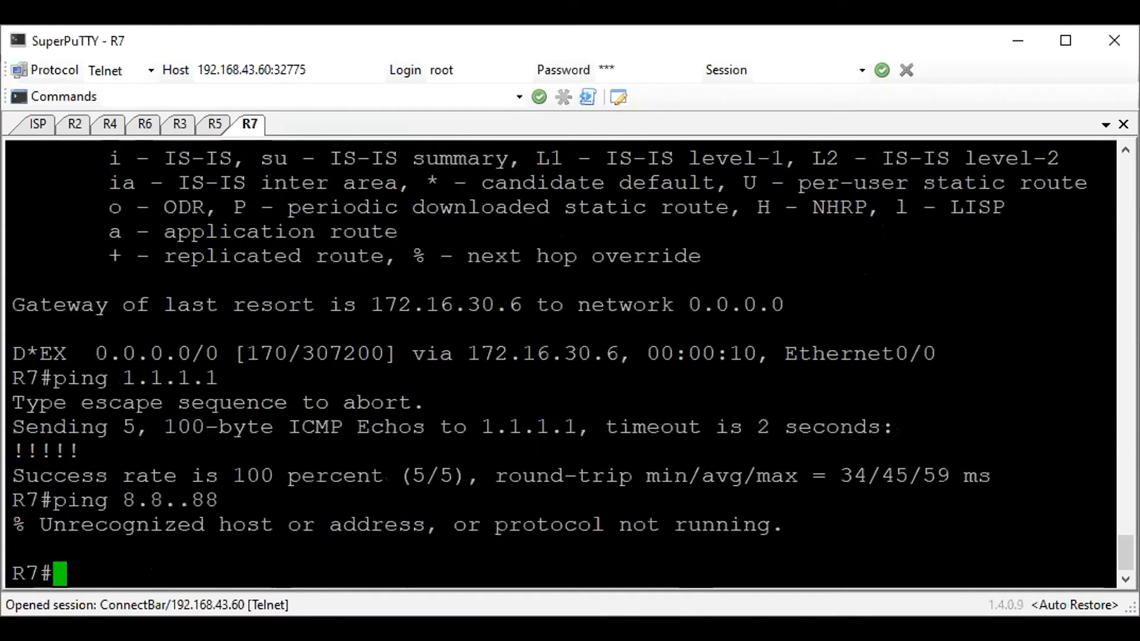
{"action": "type", "text": "ping 8.8.8.8"}
{"action": "key", "text": "Return"}
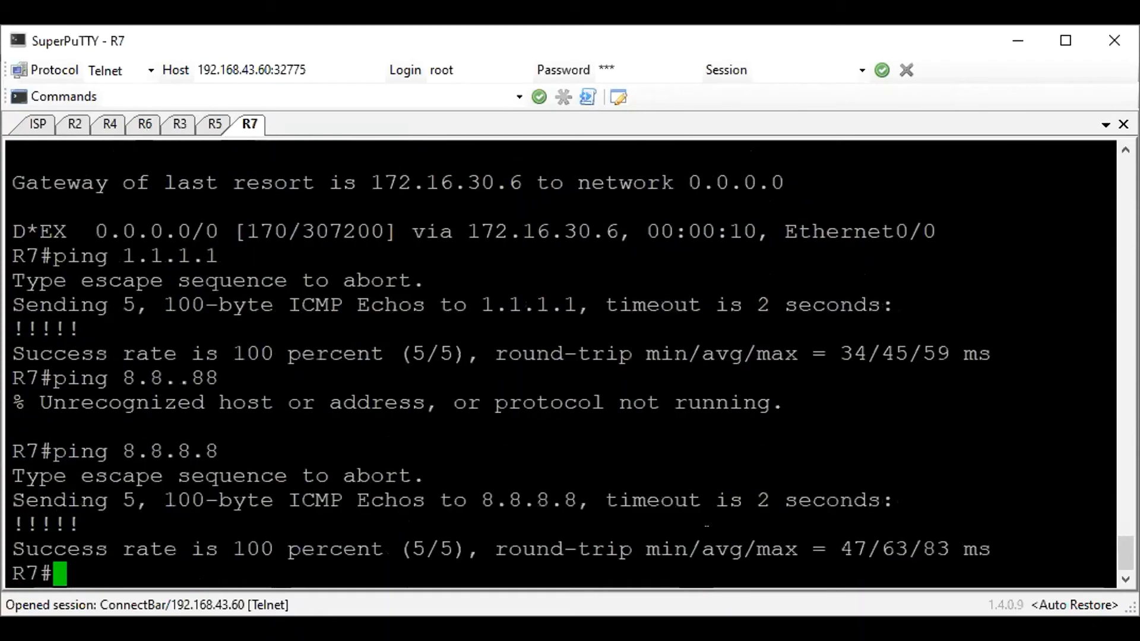
Return to R6's session, leave configuration mode and examine the inside local addresses in the NAT translation table
{"action": "left_click", "coordinate": [144, 123]}
{"action": "key", "text": "ctrl+z"}
{"action": "key", "text": "Return"}
{"action": "type", "text": "sow"}
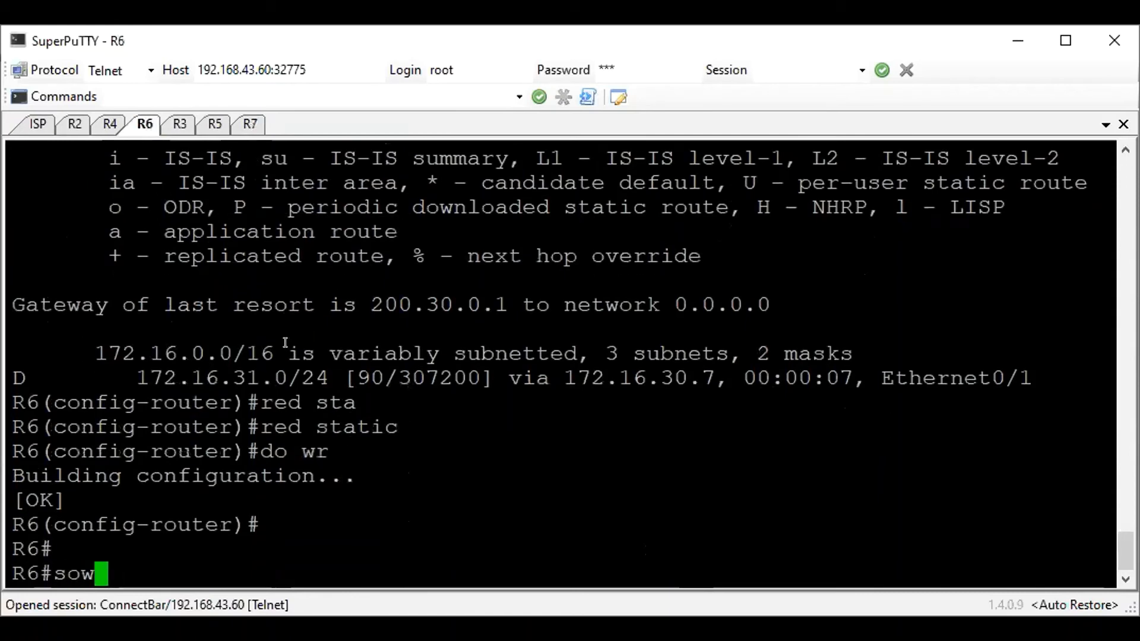
{"action": "key", "text": "BackSpace"}
{"action": "key", "text": "BackSpace"}
{"action": "type", "text": "hwo"}
{"action": "key", "text": "BackSpace"}
{"action": "key", "text": "BackSpace"}
{"action": "type", "text": "ow ip n"}
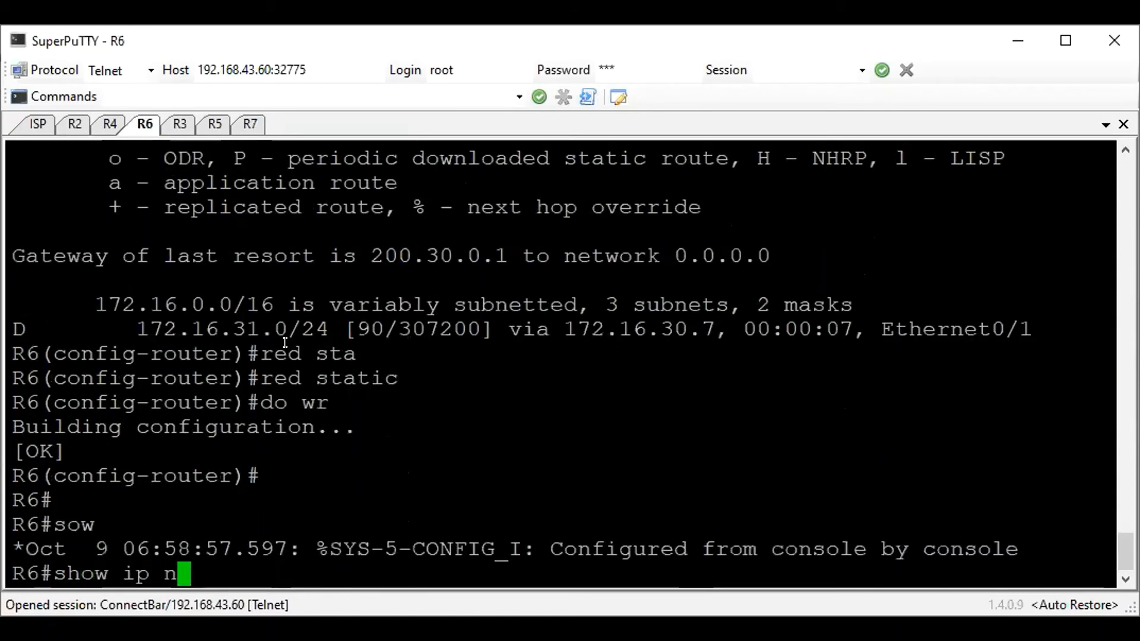
{"action": "type", "text": "at trans"}
{"action": "key", "text": "Tab"}
{"action": "key", "text": "Return"}
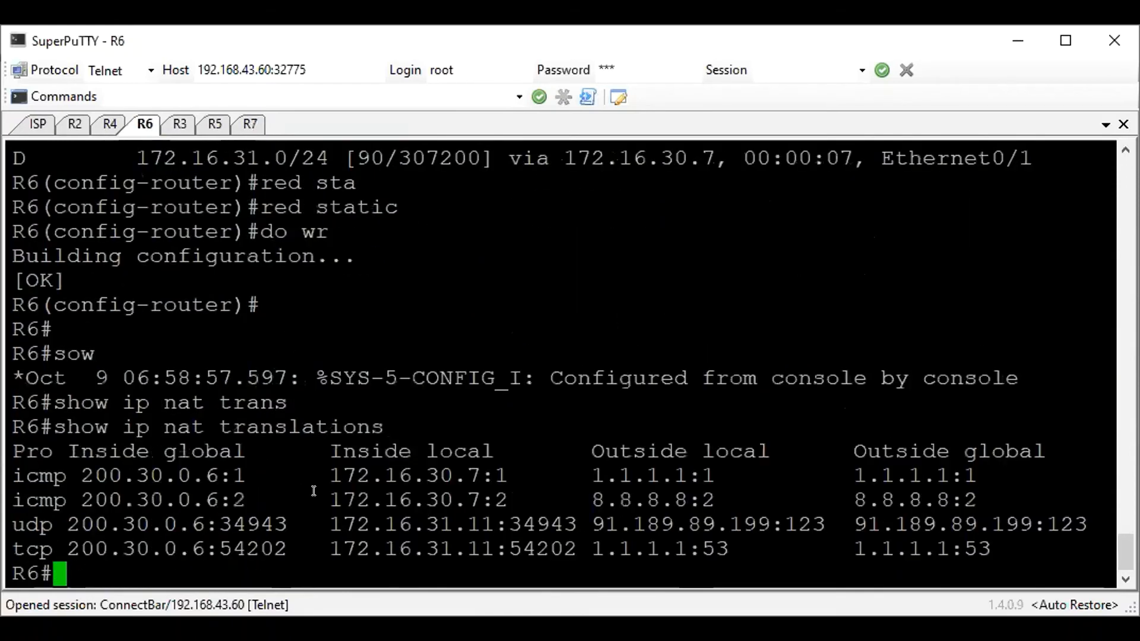
{"action": "left_click_drag", "start_coordinate": [333, 461], "coordinate": [829, 544]}
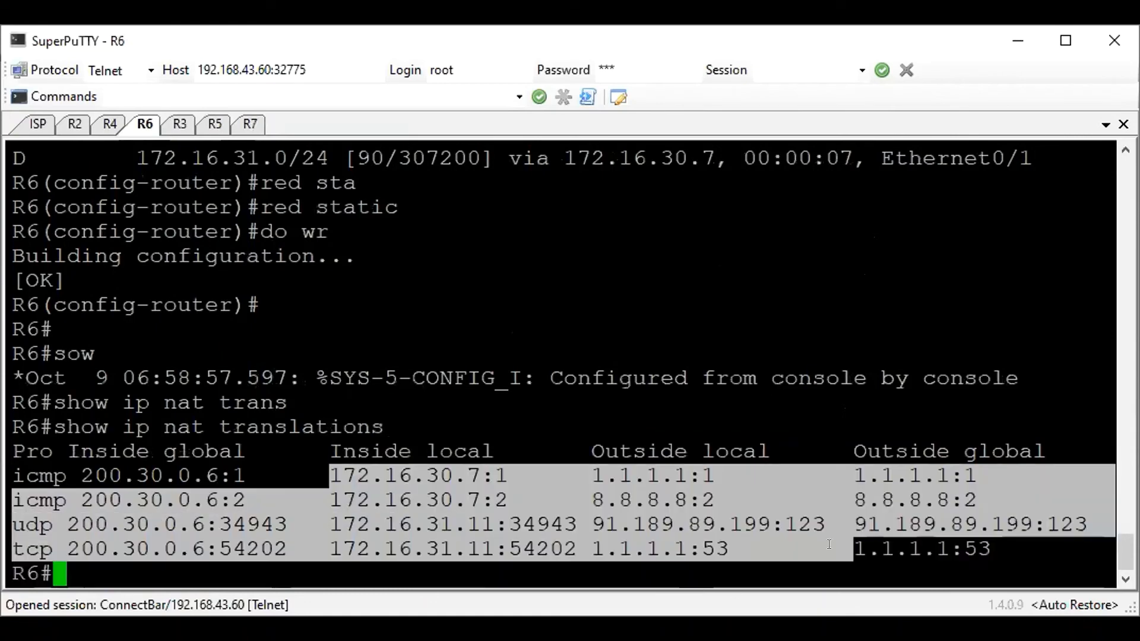
{"action": "left_click", "coordinate": [790, 506]}
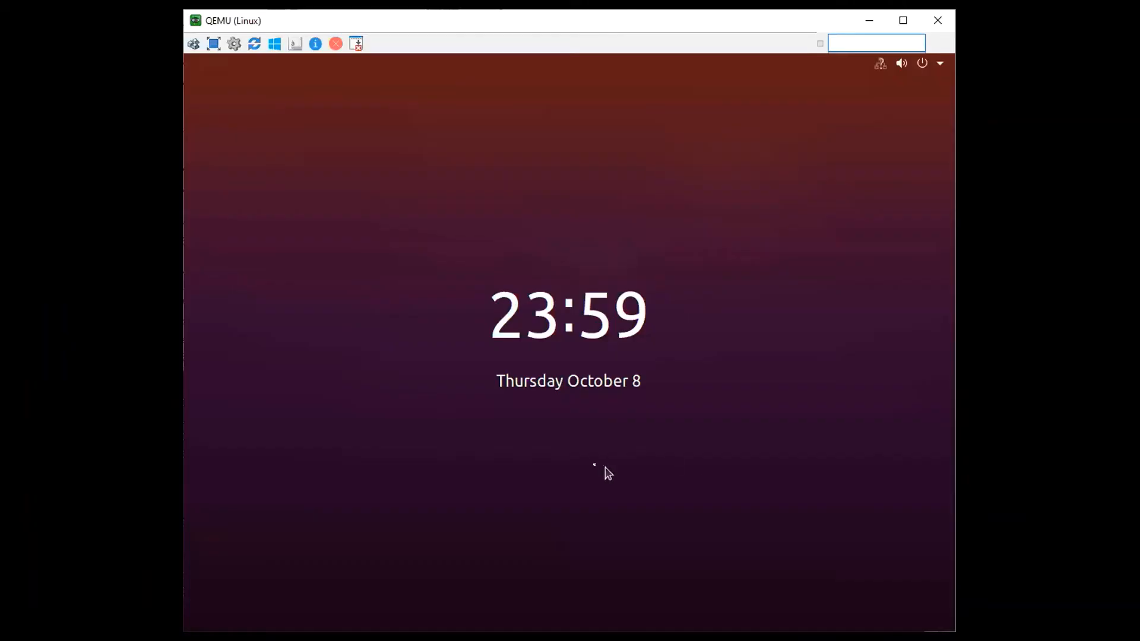
Switch to the QEMU Linux desktop and log in to UbuntuDesktop with the account password
{"action": "left_click", "coordinate": [583, 279]}
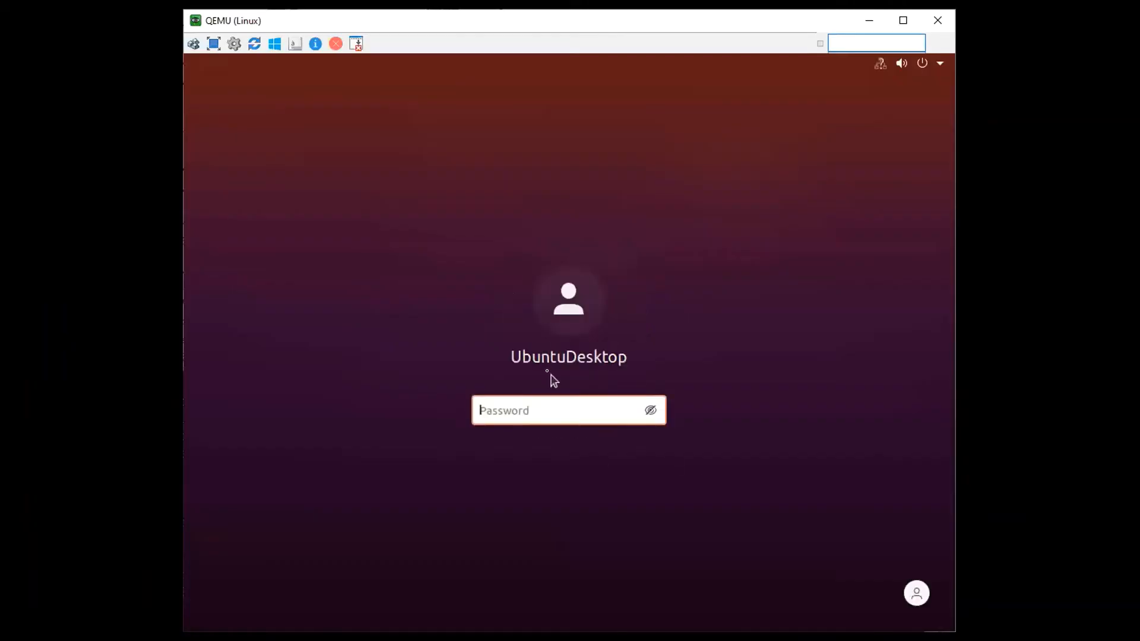
{"action": "type", "text": "****"}
{"action": "key", "text": "Return"}
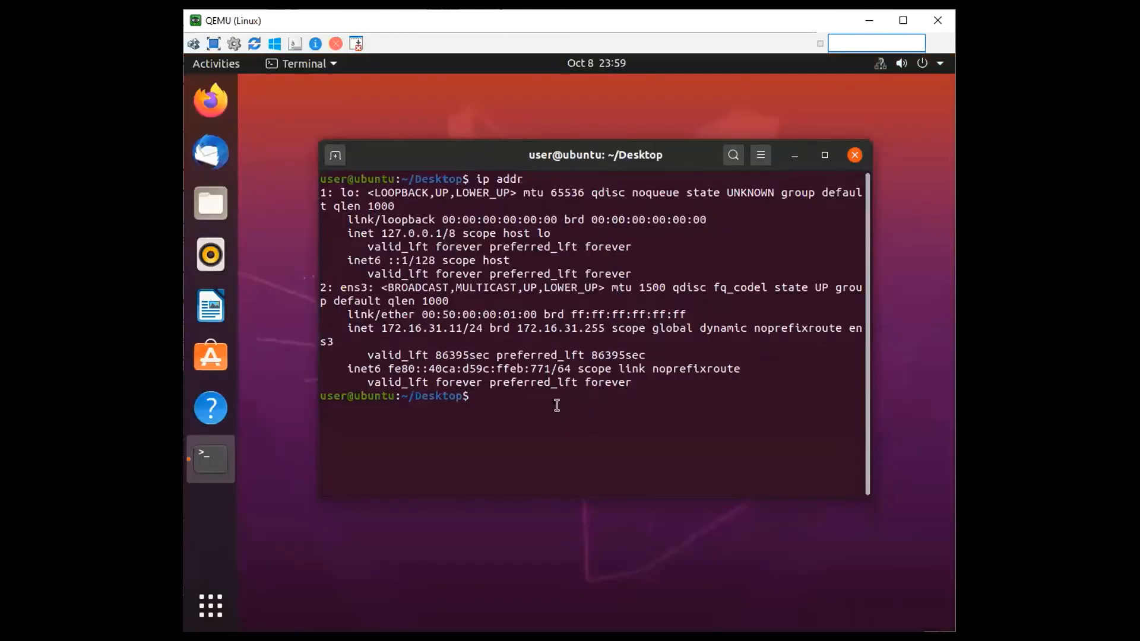
Ping 1.1.1.1 from the Ubuntu terminal to check the host's internet access
{"action": "key", "text": "Return"}
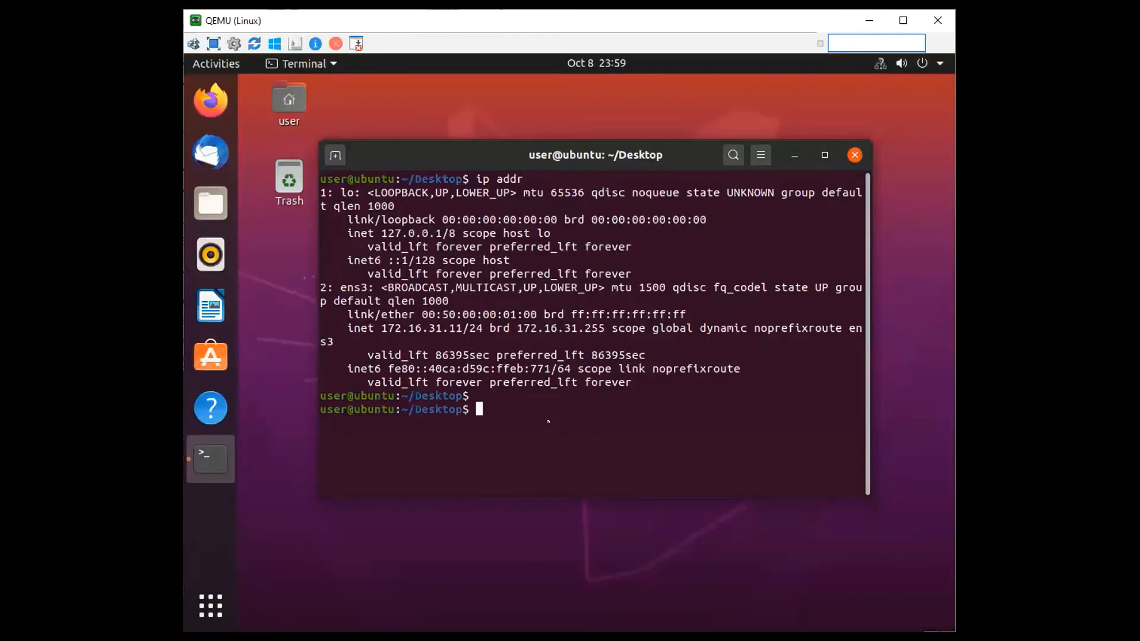
{"action": "type", "text": "ping 1.1..11"}
{"action": "key", "text": "Return"}
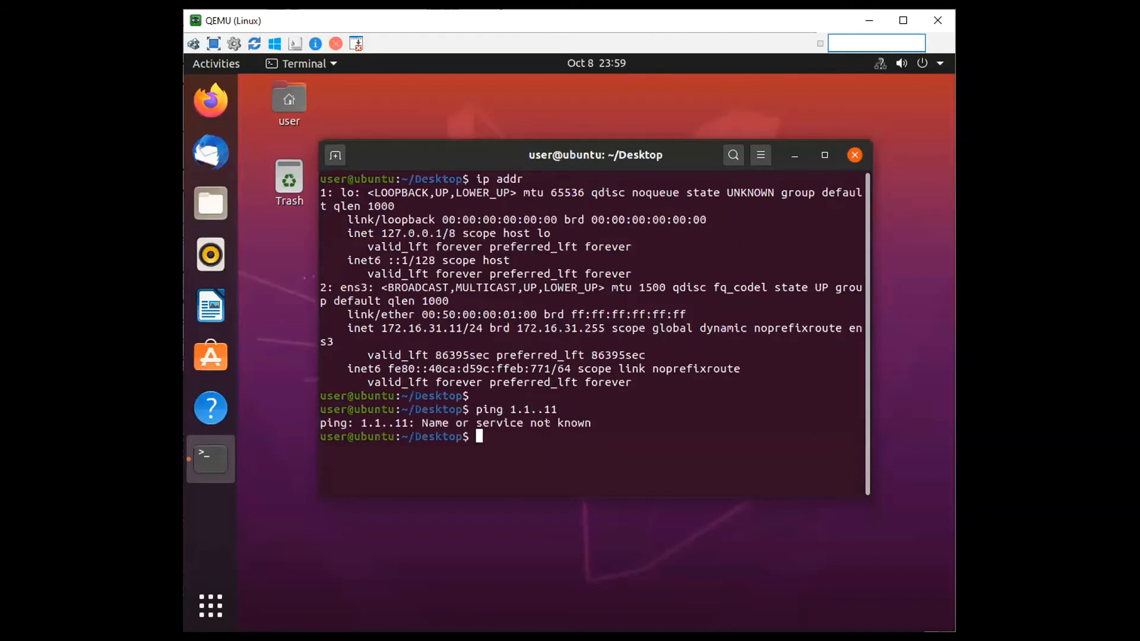
{"action": "type", "text": "ping 1.1.1.1"}
{"action": "key", "text": "Return"}
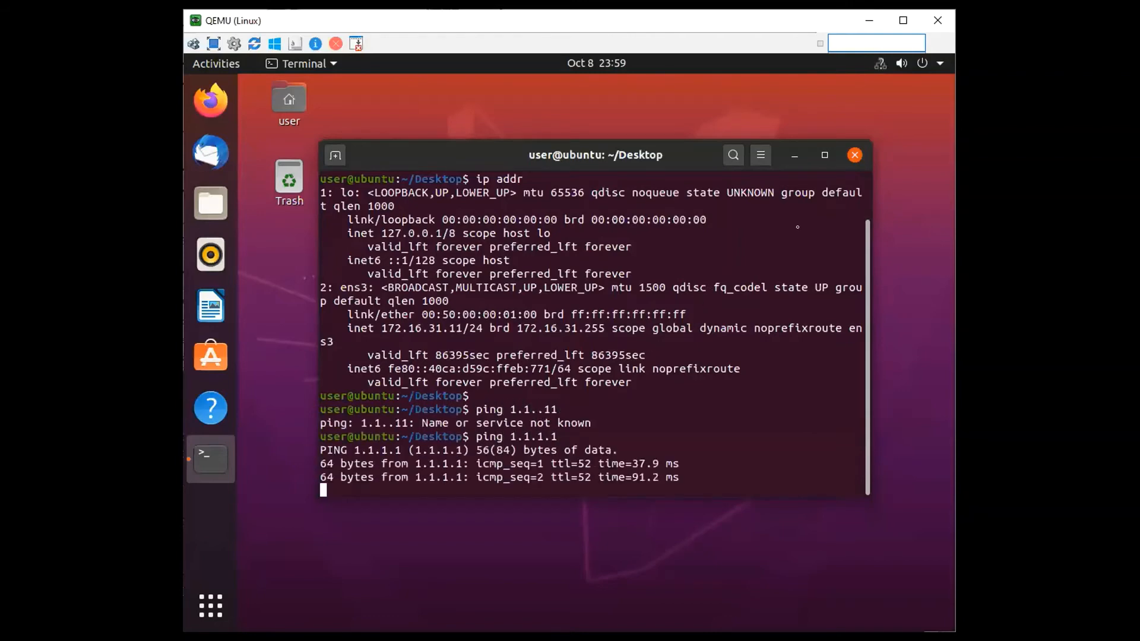
Stop the ping, close the terminal and open Firefox on the Ubuntu host without its Privacy Notice tab
{"action": "key", "text": "ctrl+c"}
{"action": "left_click", "coordinate": [855, 156]}
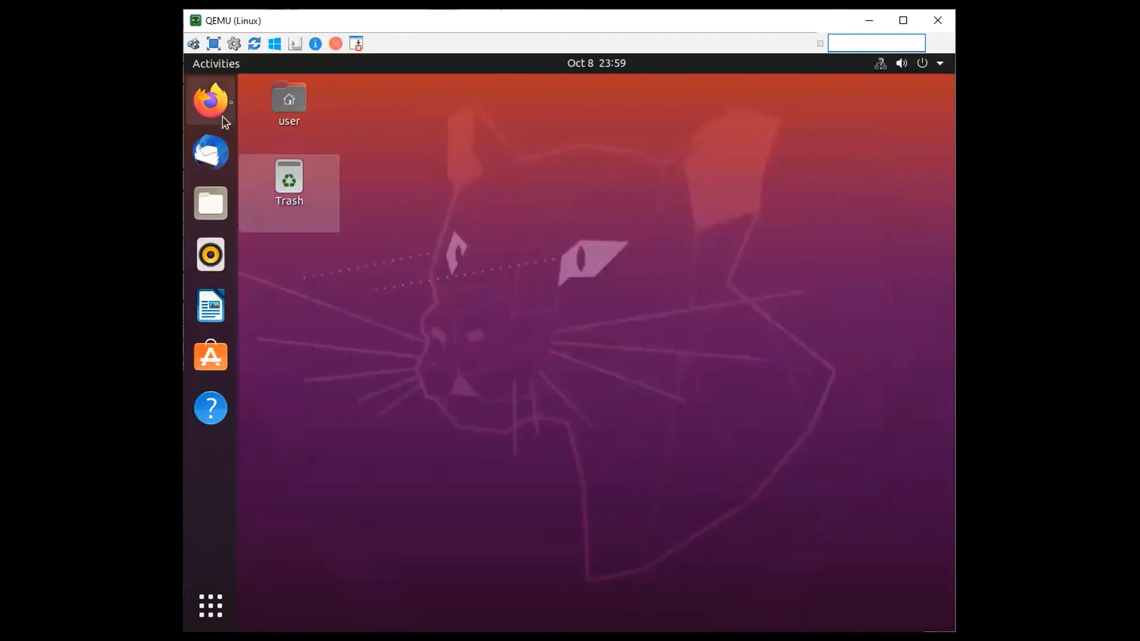
{"action": "left_click", "coordinate": [211, 101]}
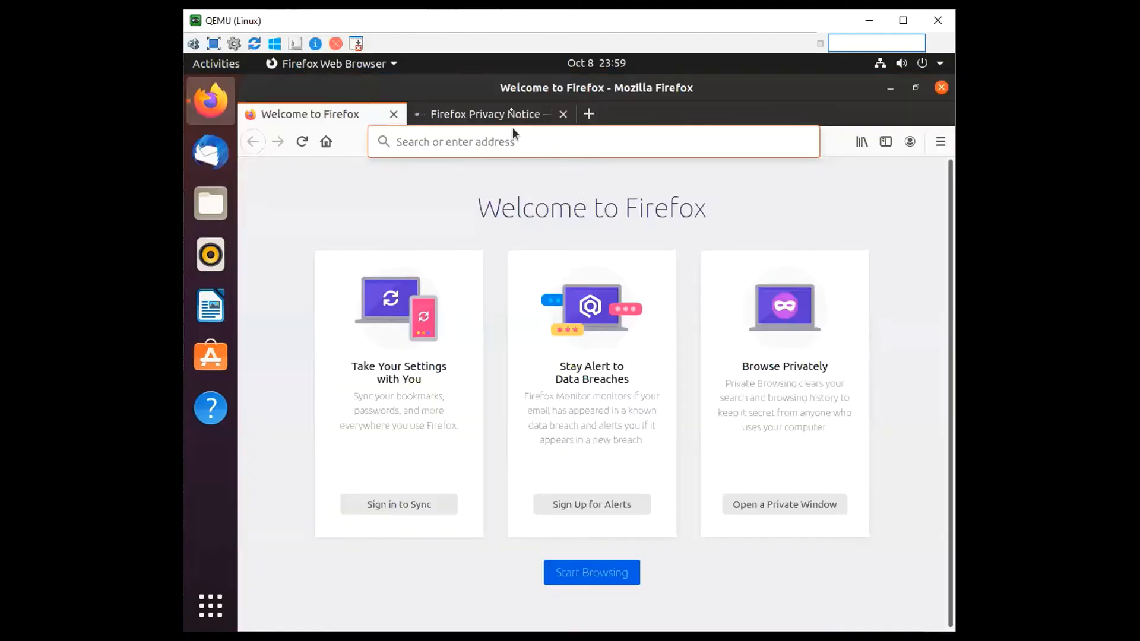
{"action": "left_click", "coordinate": [544, 116]}
{"action": "left_click", "coordinate": [563, 114]}
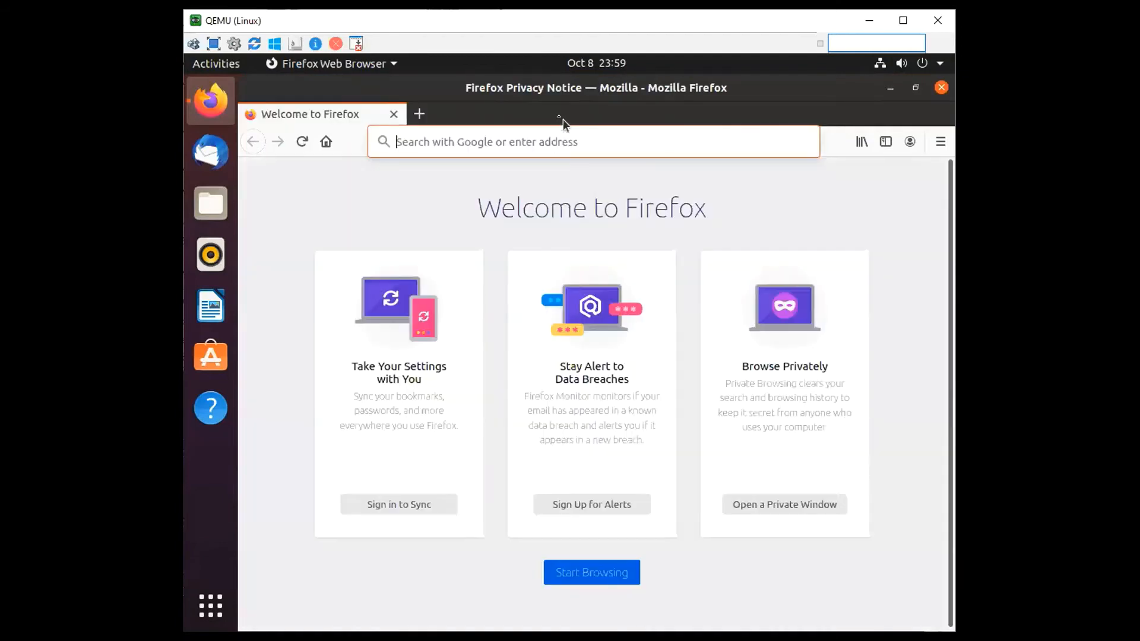
Load google.com in Firefox to check the Ubuntu host's web access
{"action": "left_click", "coordinate": [547, 144]}
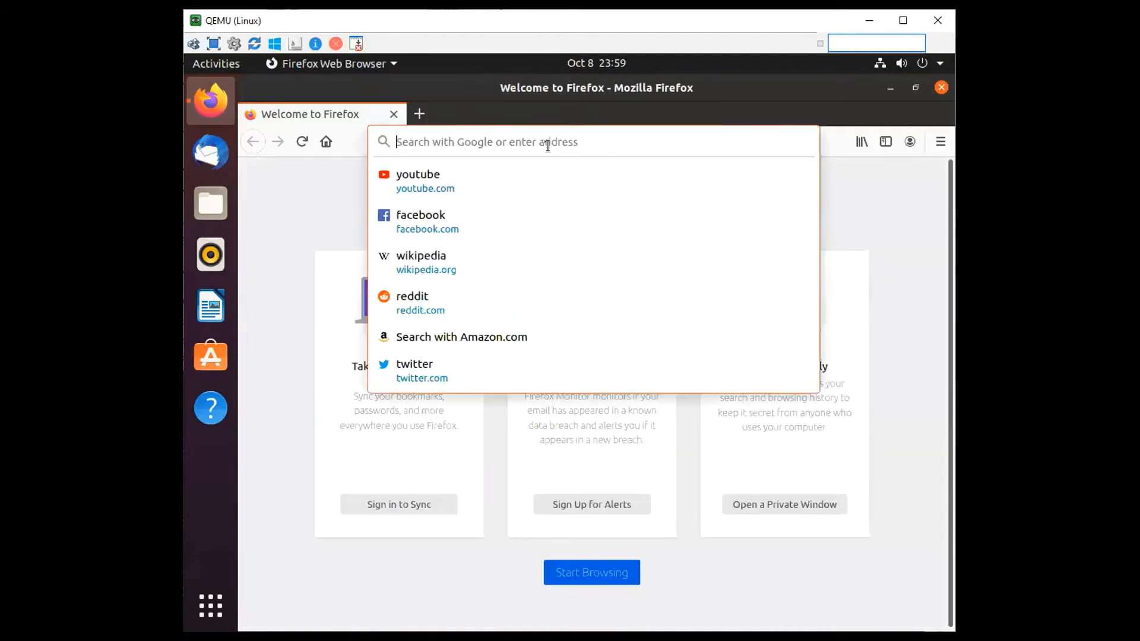
{"action": "type", "text": "google.com"}
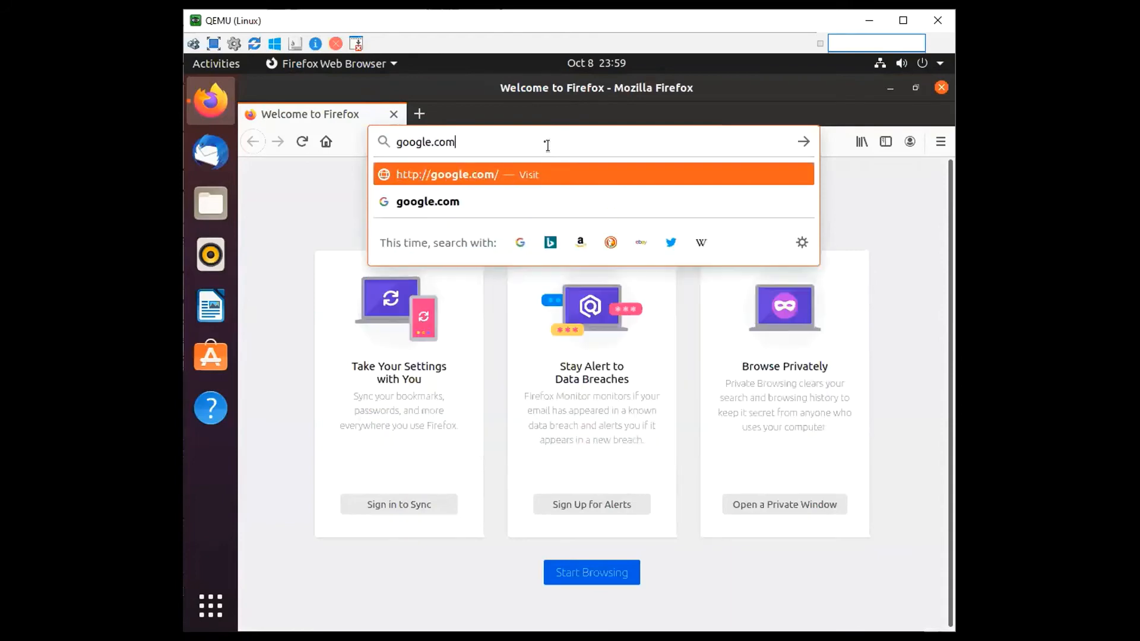
{"action": "key", "text": "Return"}
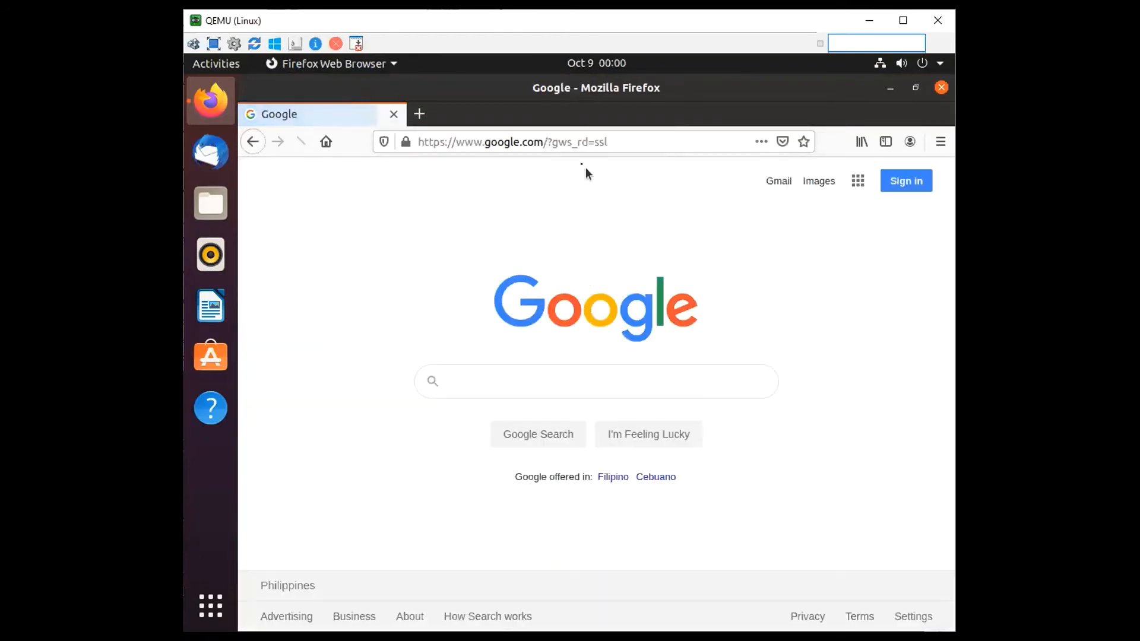
Run the internet speed test at fast.com, restart it once, and close Firefox
{"action": "left_click", "coordinate": [604, 143]}
{"action": "type", "text": "fast"}
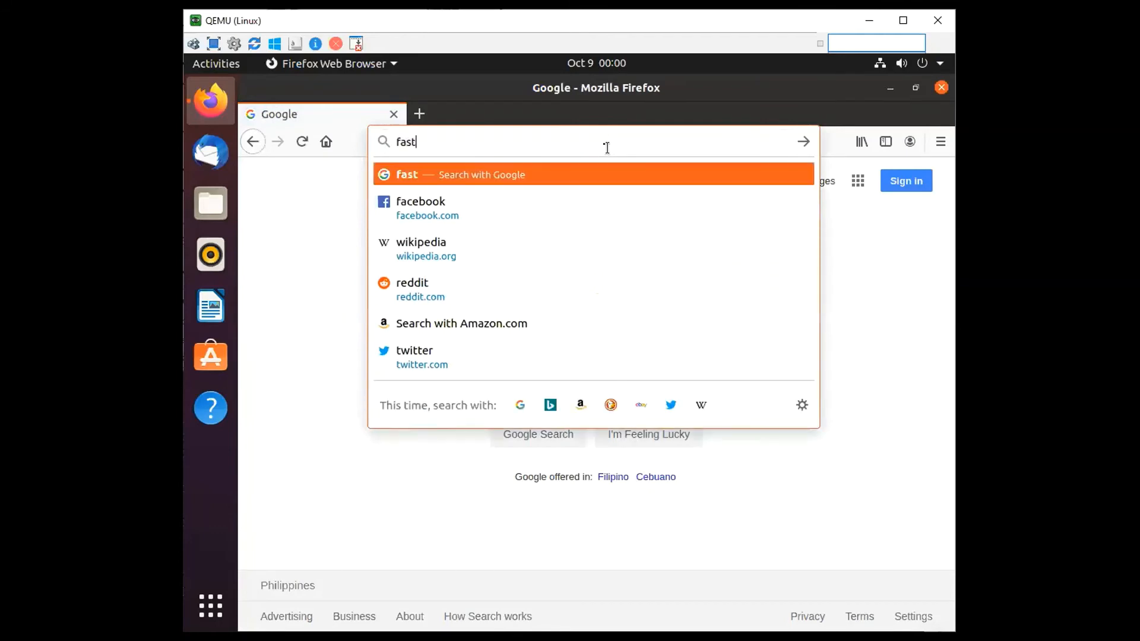
{"action": "key", "text": "ctrl+Return"}
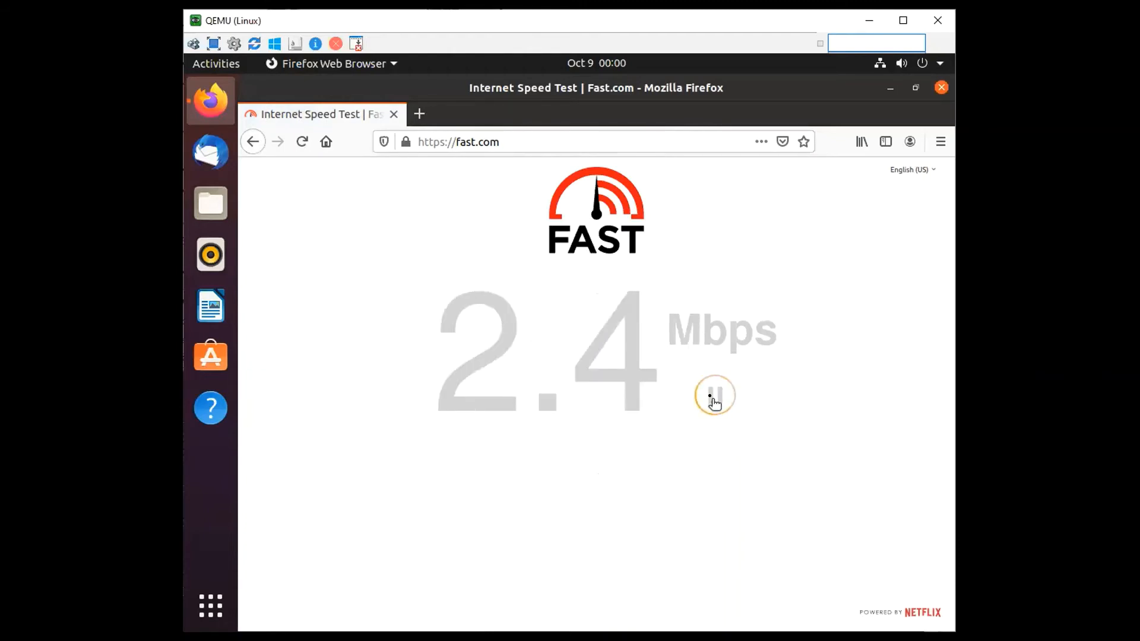
{"action": "double_click", "coordinate": [714, 399]}
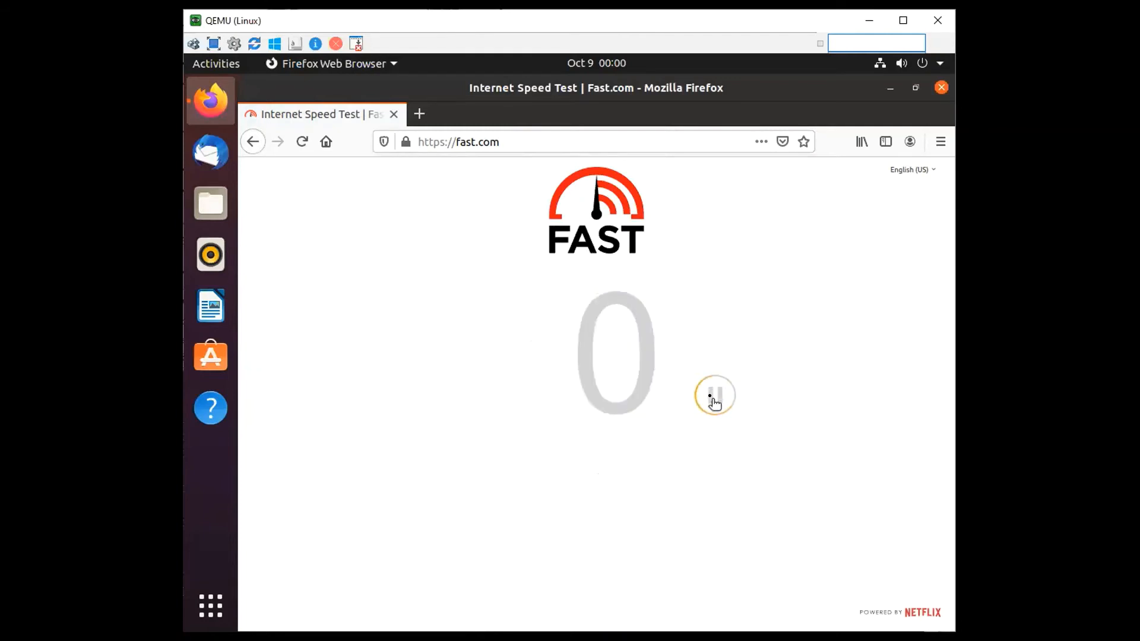
{"action": "left_click", "coordinate": [714, 405]}
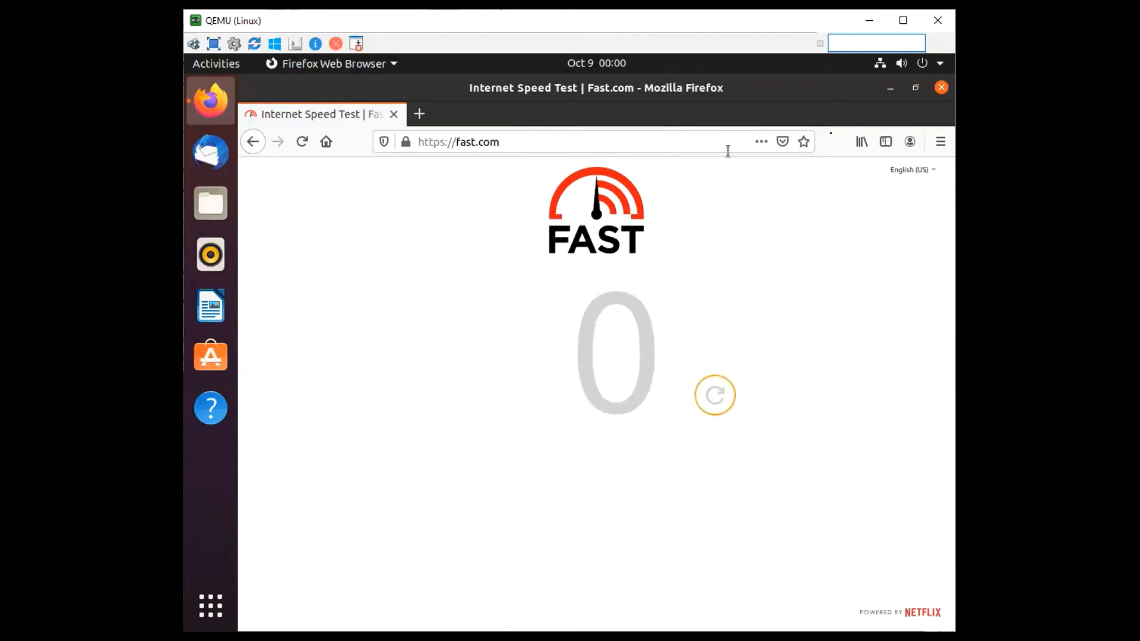
{"action": "left_click", "coordinate": [942, 87]}
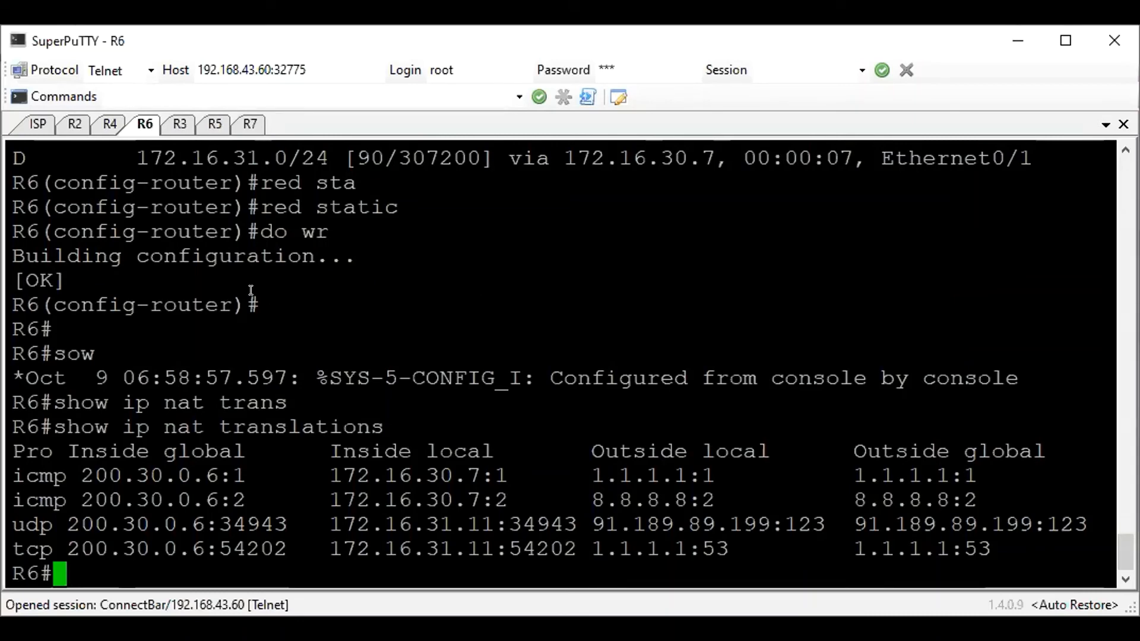
Switch to R2's console session in SuperPuTTY, and bring up the EVE topology to view the tunnel network layout
{"action": "left_click", "coordinate": [76, 112]}
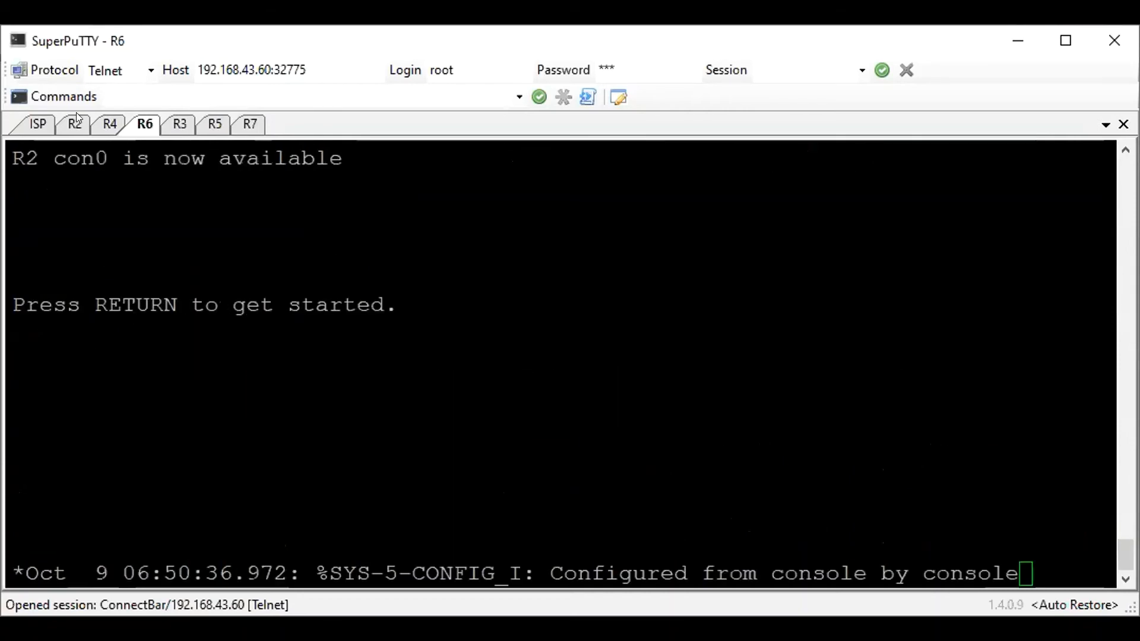
{"action": "key", "text": "alt+Tab"}
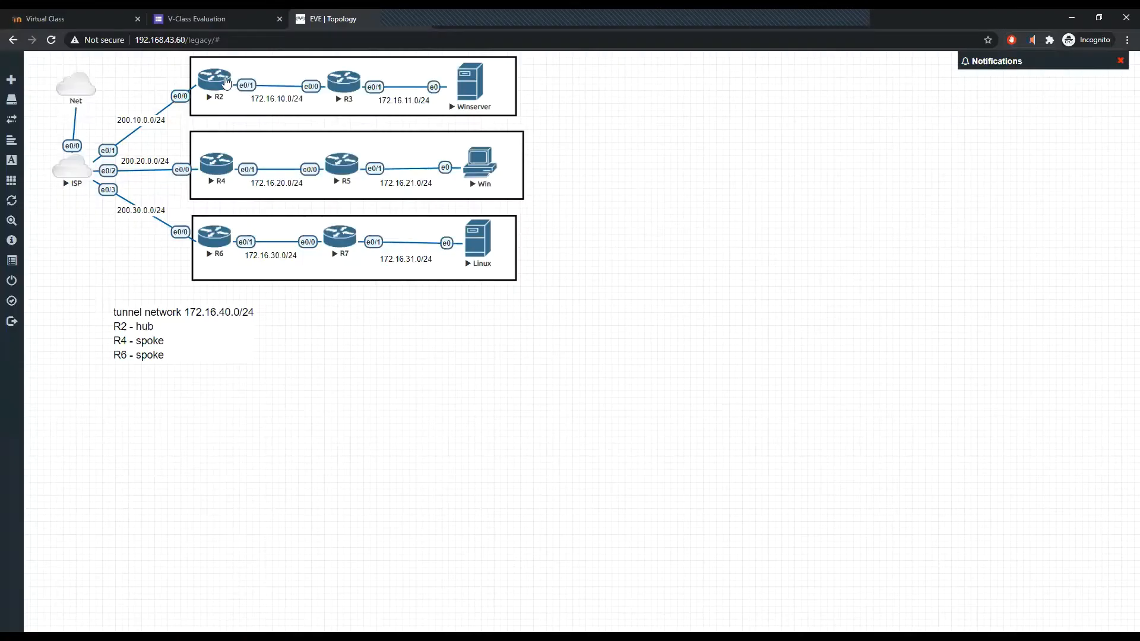
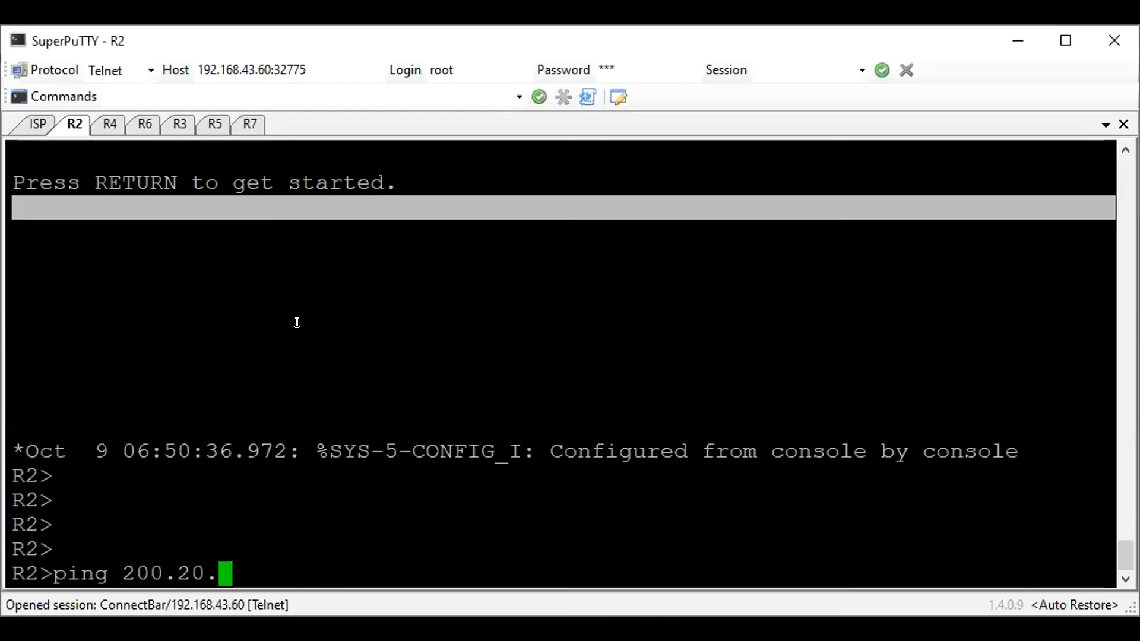
Ping 200.20.0.4 and 200.30.0.4 from R2 to test reachability of the spoke sites
{"action": "type", "text": "0.4"}
{"action": "key", "text": "Return"}
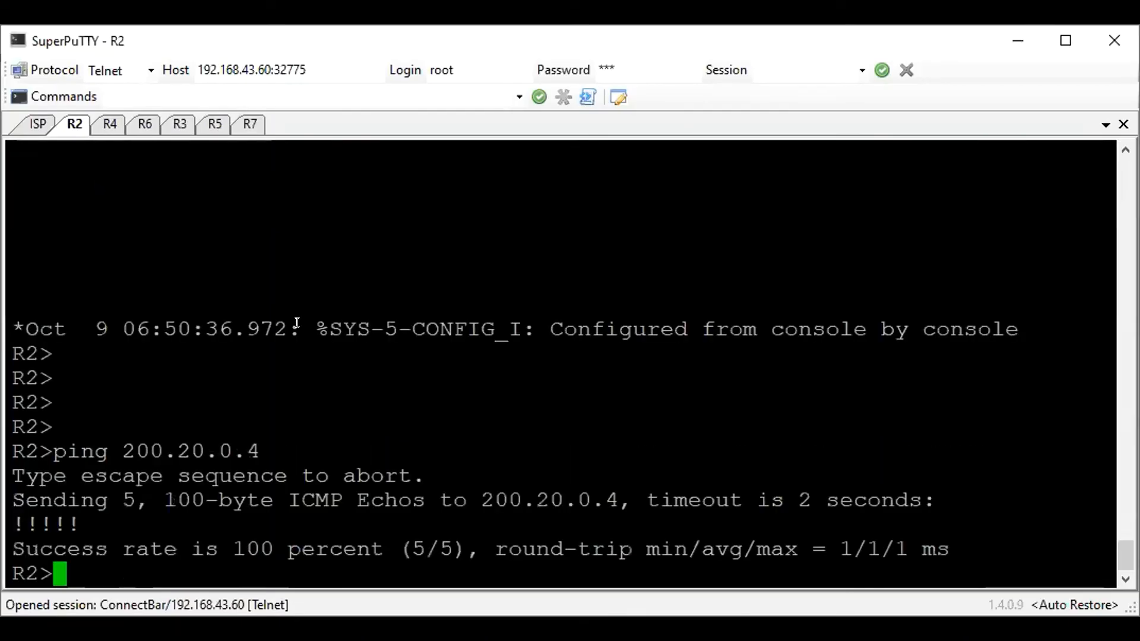
{"action": "key", "text": "Up"}
{"action": "key", "text": "Left"}
{"action": "key", "text": "Left"}
{"action": "key", "text": "Left"}
{"action": "key", "text": "Left"}
{"action": "key", "text": "Left"}
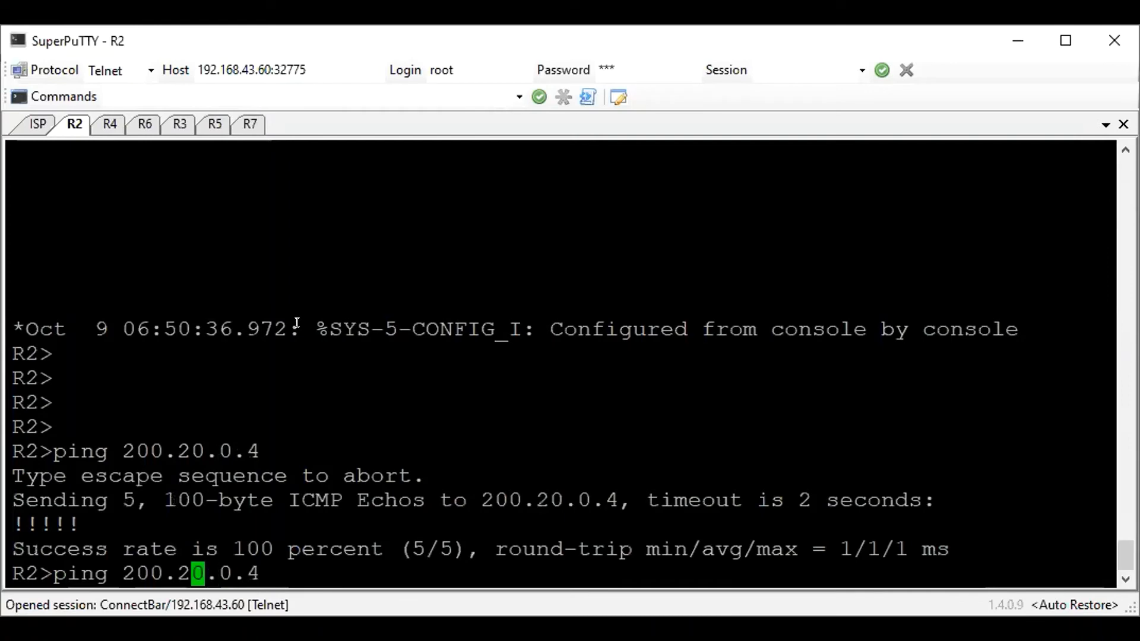
{"action": "key", "text": "BackSpace"}
{"action": "type", "text": "3"}
{"action": "key", "text": "Return"}
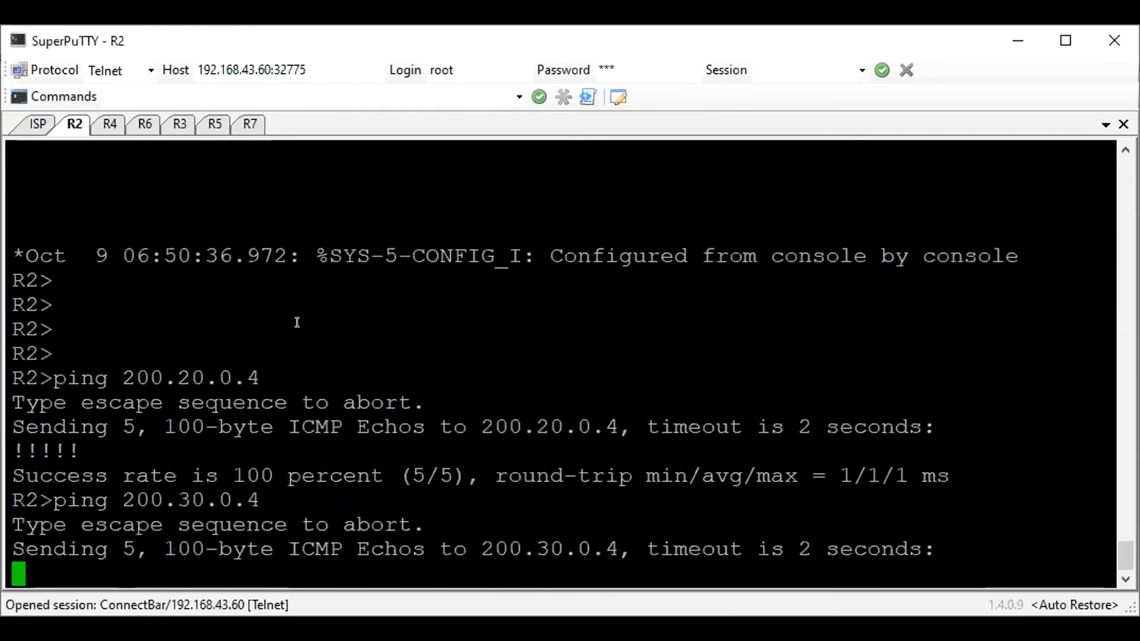
Abort the running ping and ping 200.20.0.6 from R2
{"action": "key", "text": "ctrl+shift+6"}
{"action": "key", "text": "Up"}
{"action": "key", "text": "Up"}
{"action": "key", "text": "BackSpace"}
{"action": "type", "text": "6"}
{"action": "key", "text": "Return"}
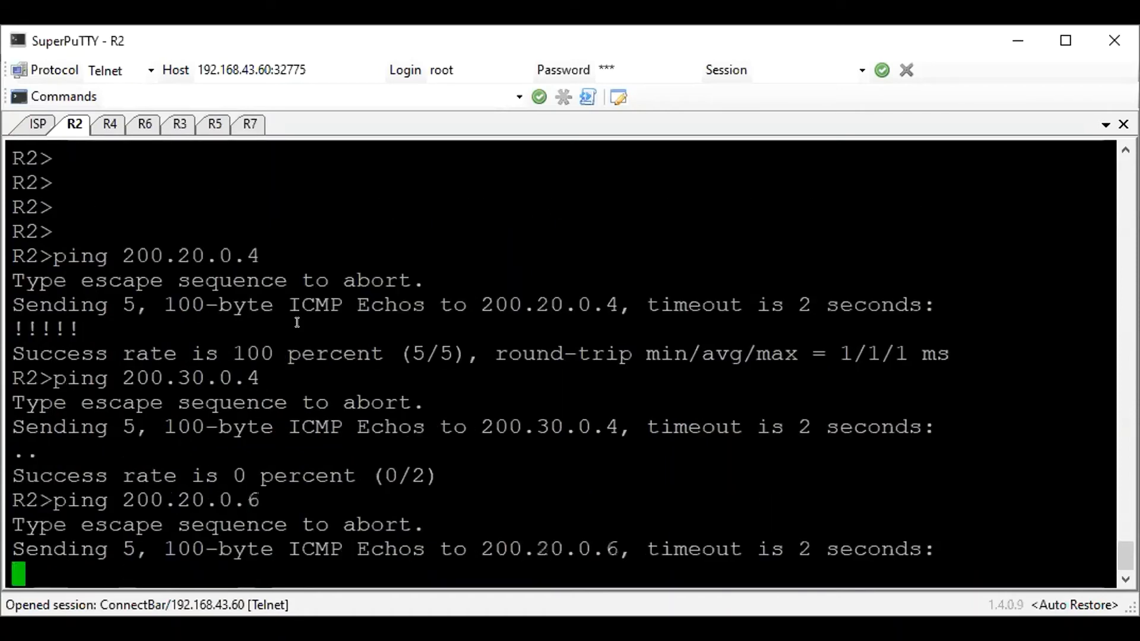
Abort the running ping and ping R6's public address 200.30.0.6 from R2
{"action": "key", "text": "ctrl+shift+6"}
{"action": "type", "text": "pi"}
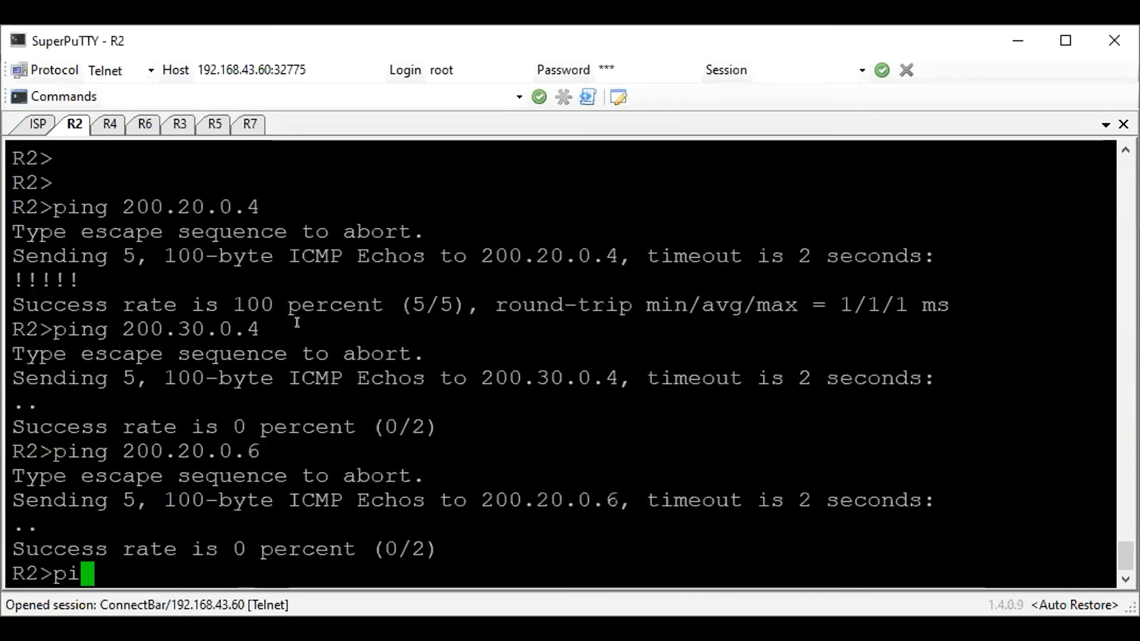
{"action": "type", "text": "ng 200.30.0.6"}
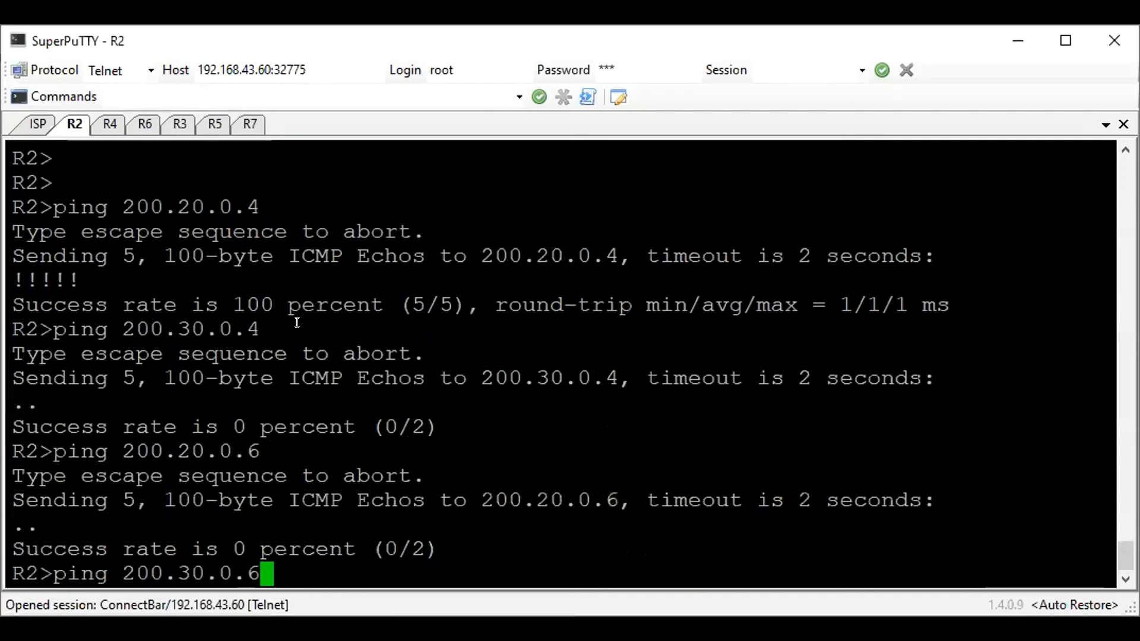
{"action": "key", "text": "Return"}
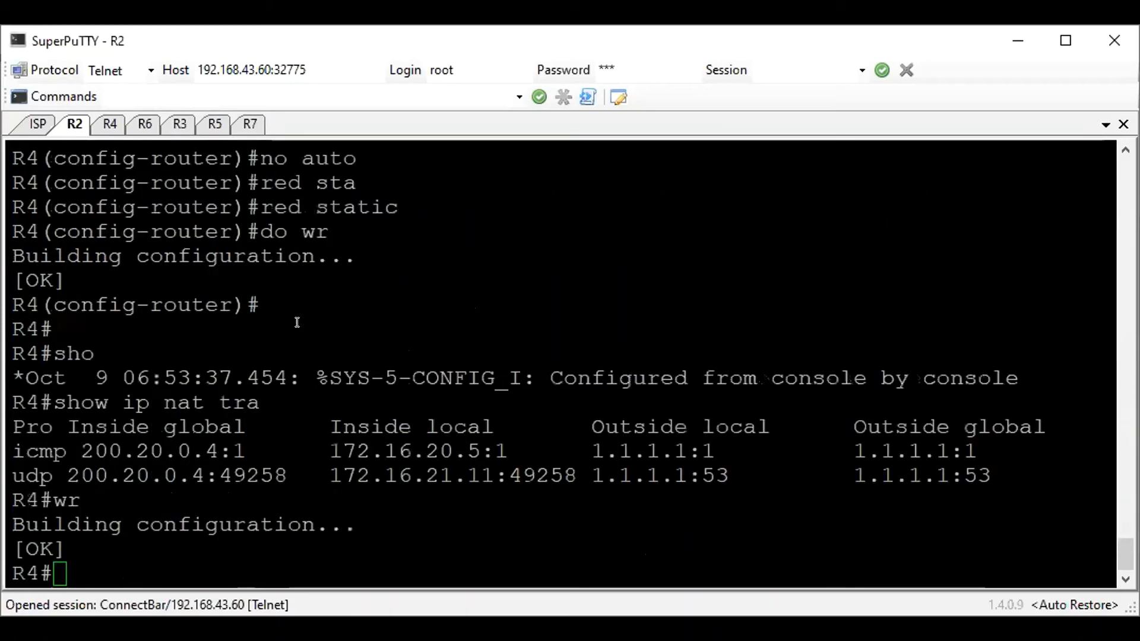
Ping R6's public address 200.30.0.6 from R4's console to check spoke-to-spoke reachability
{"action": "key", "text": "Return"}
{"action": "type", "text": "ping "}
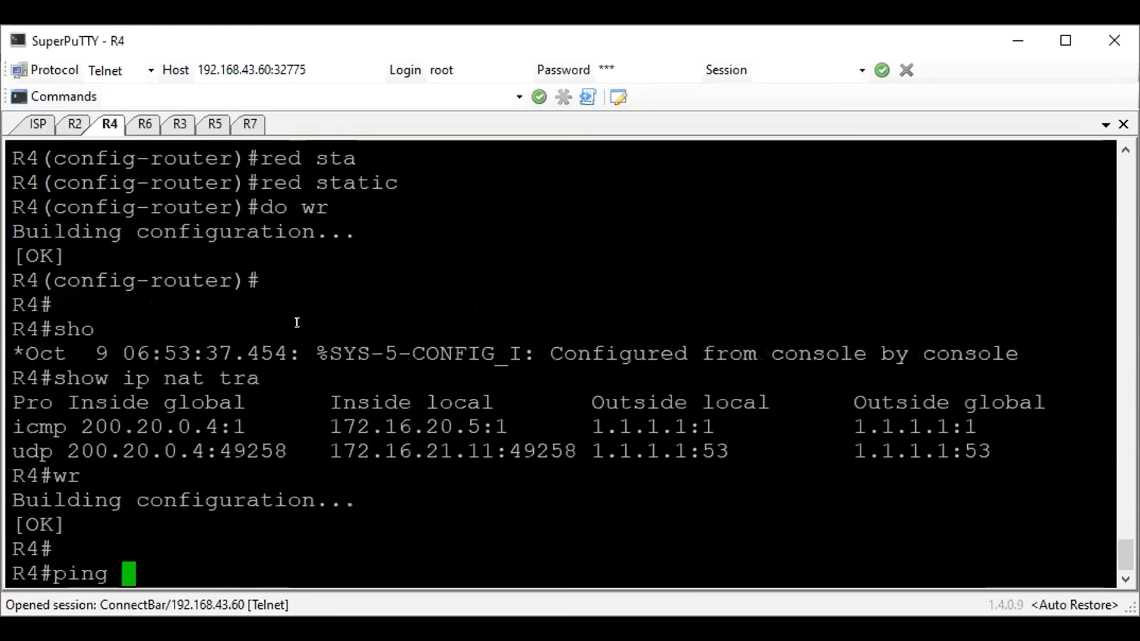
{"action": "type", "text": "200.30"}
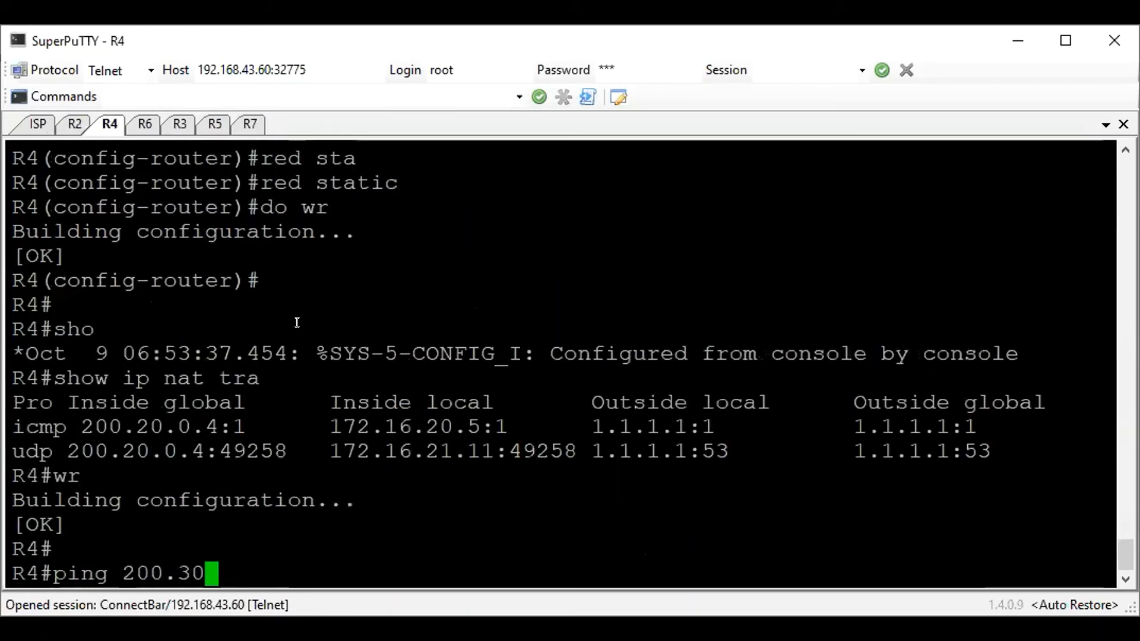
{"action": "type", "text": ".0.6"}
{"action": "key", "text": "Return"}
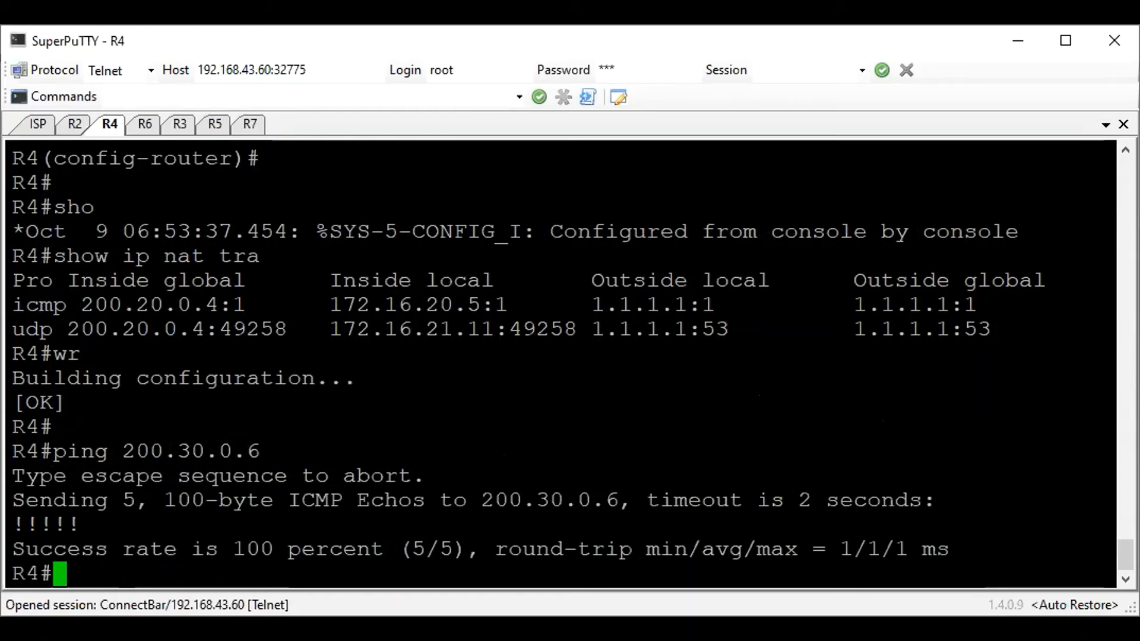
Return to R2's console and enter global configuration mode from privileged mode
{"action": "left_click", "coordinate": [87, 572]}
{"action": "left_click", "coordinate": [127, 126]}
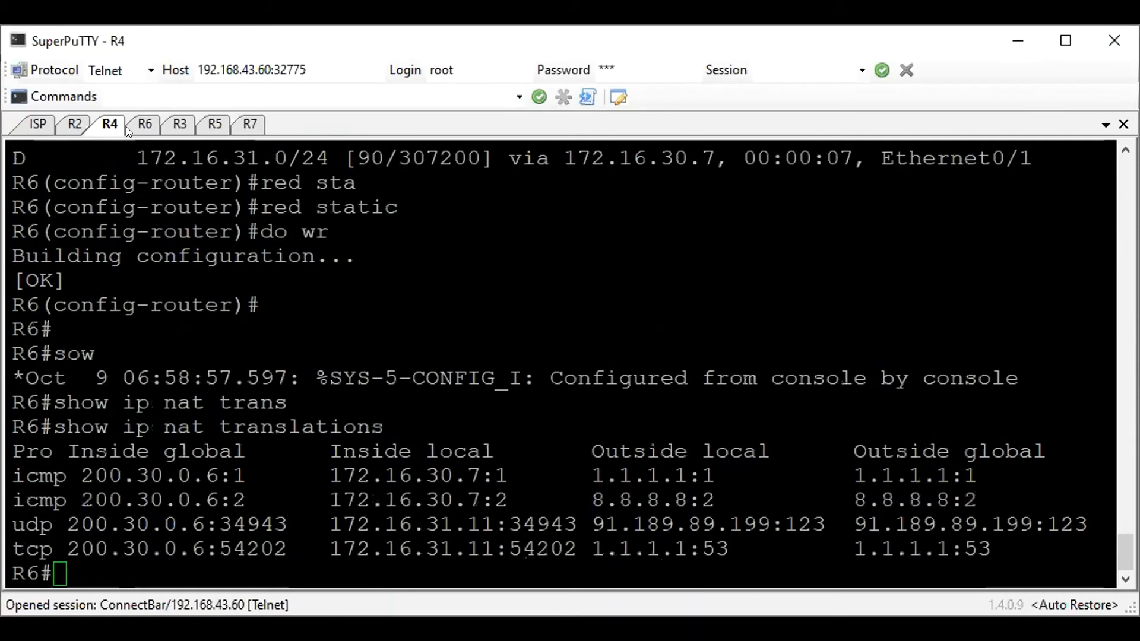
{"action": "left_click", "coordinate": [72, 118]}
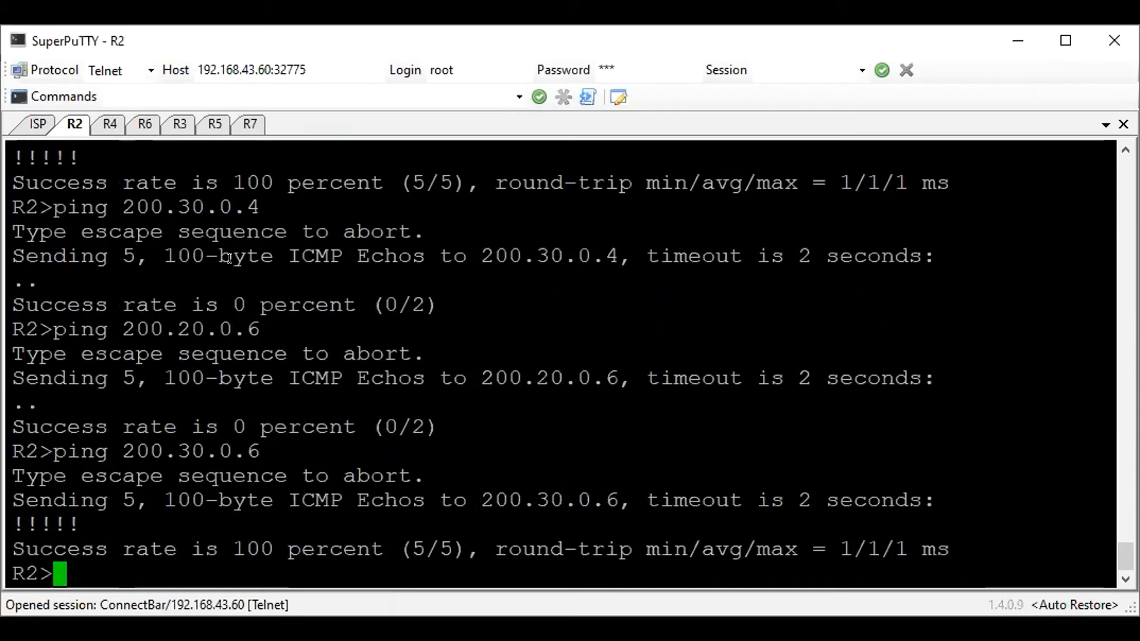
{"action": "key", "text": "Return"}
{"action": "type", "text": "en"}
{"action": "key", "text": "Return"}
{"action": "type", "text": "conf t"}
{"action": "key", "text": "Return"}
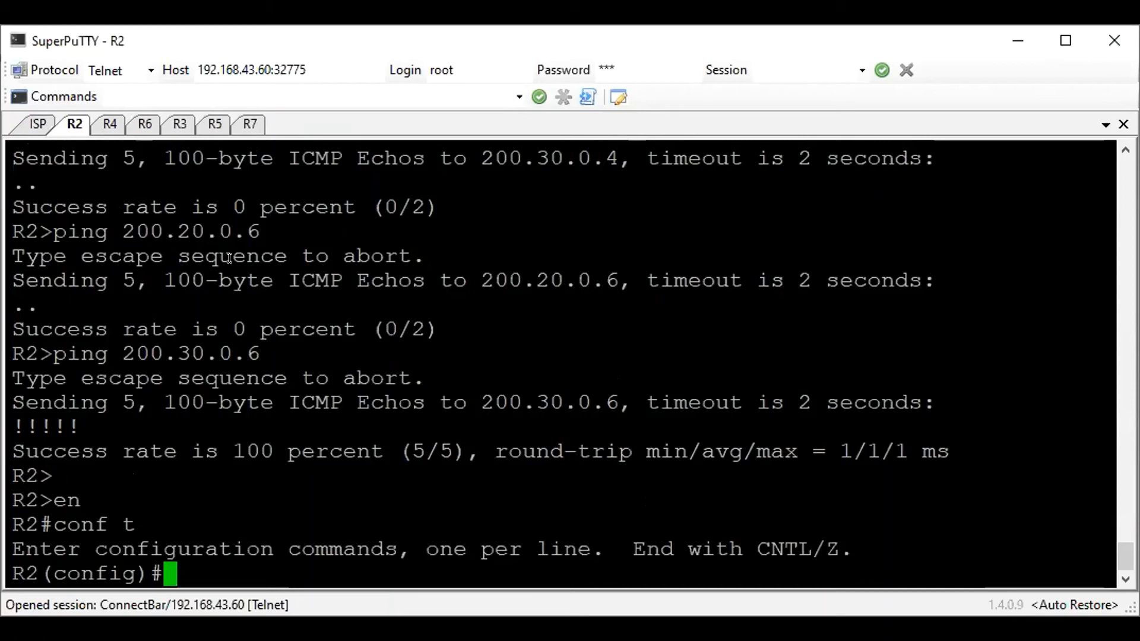
Create interface tunnel 0 on R2 and assign it IP address 172.16.40.2 with mask 255.255.255.0
{"action": "type", "text": "i"}
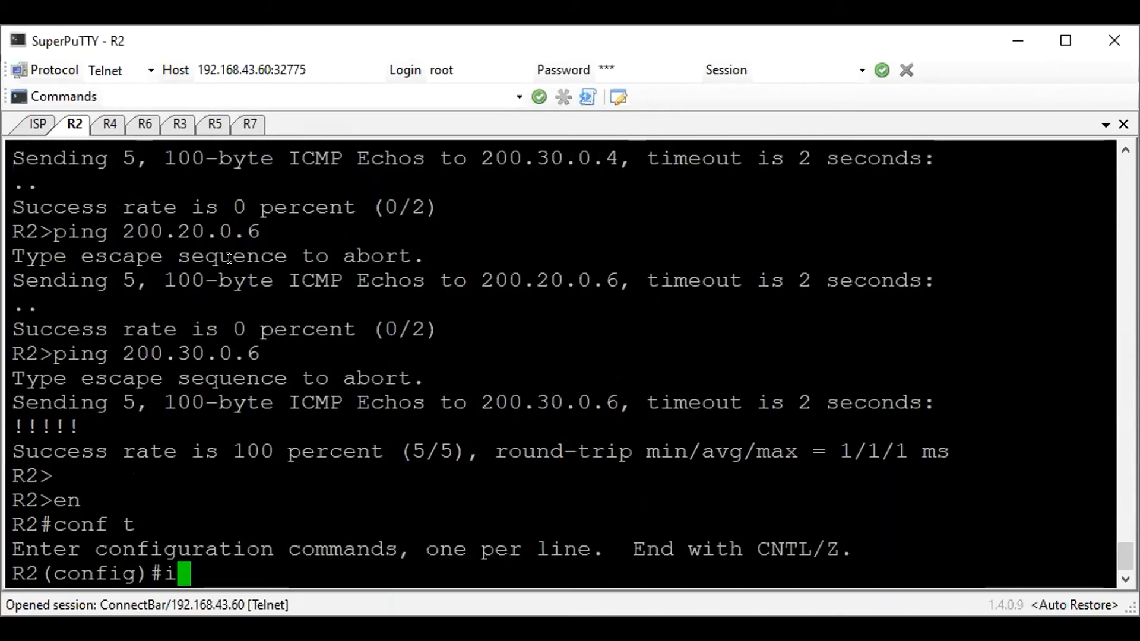
{"action": "type", "text": "nt tunnel 0"}
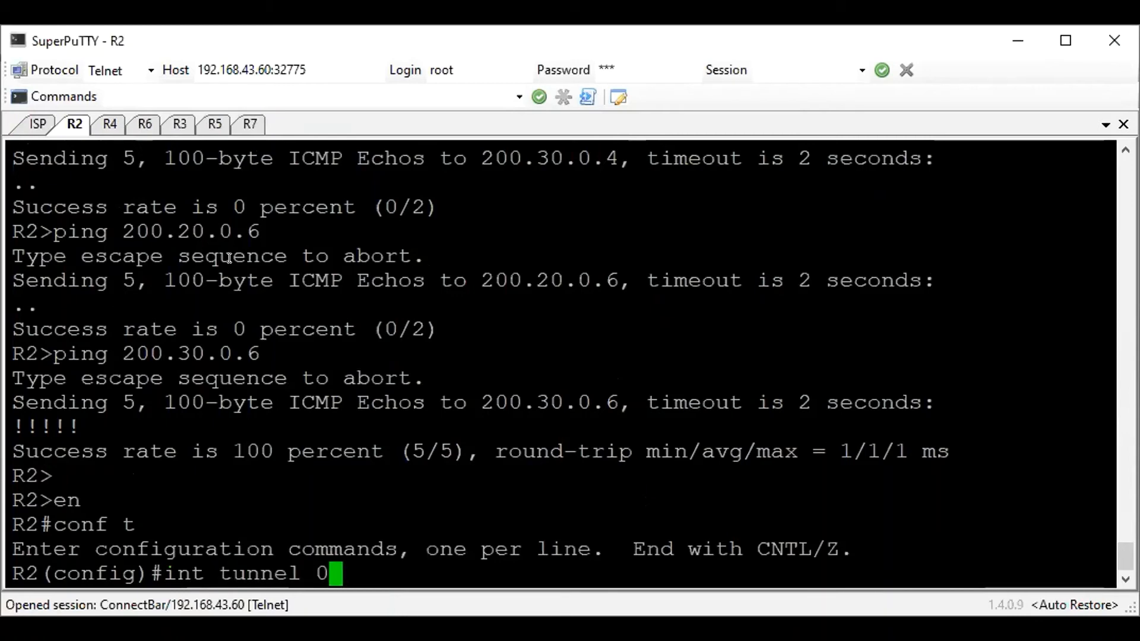
{"action": "key", "text": "Return"}
{"action": "type", "text": "ip add"}
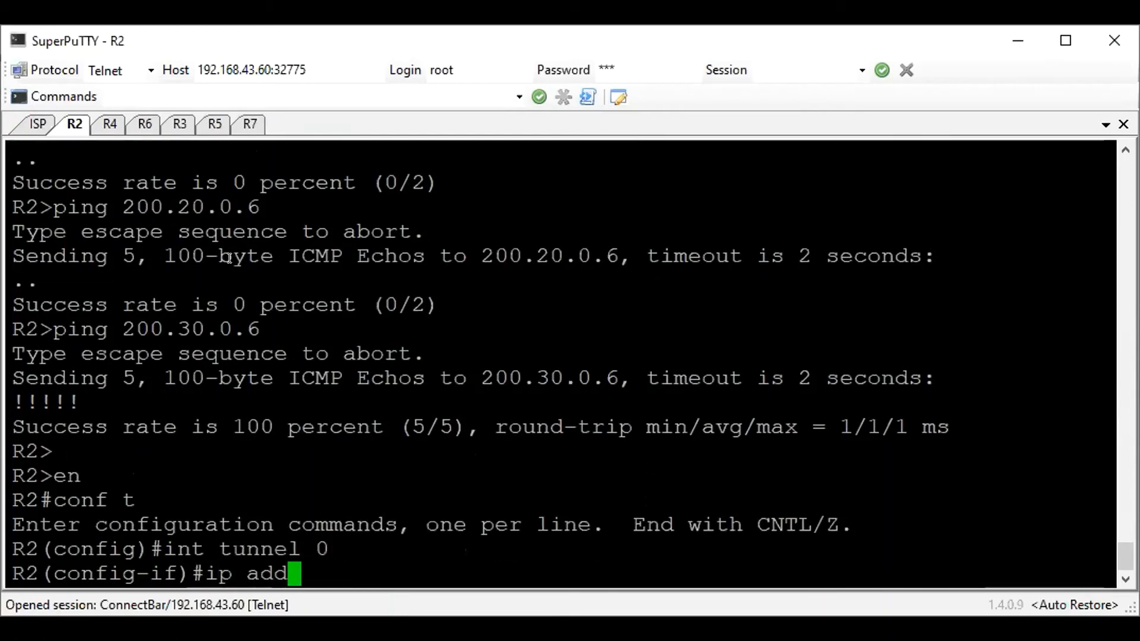
{"action": "type", "text": "ress 17"}
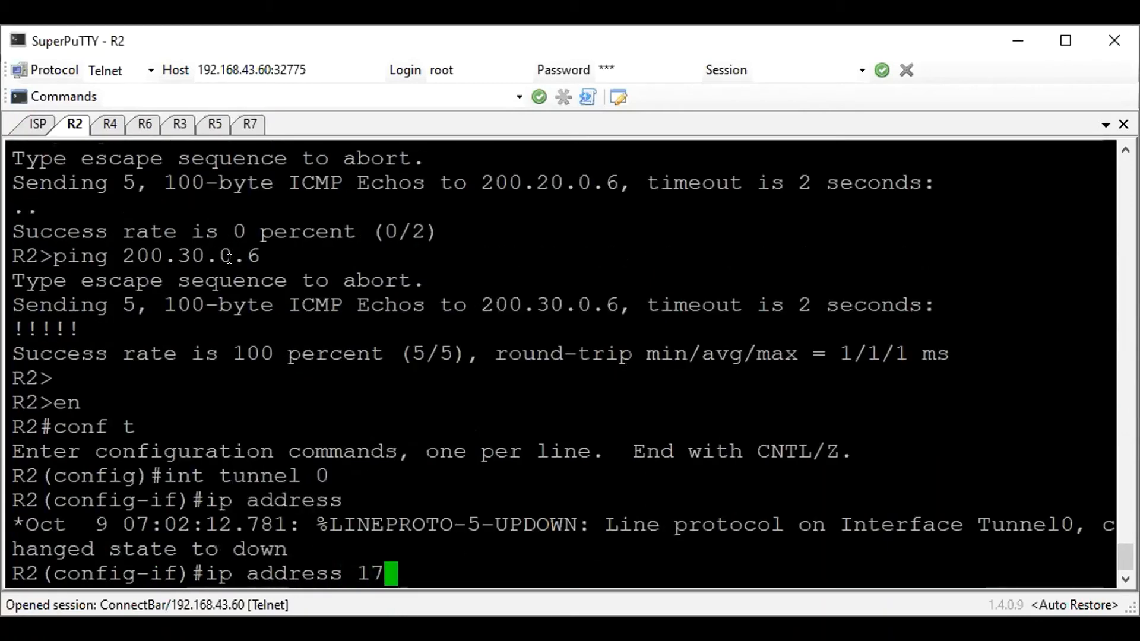
{"action": "type", "text": "2.16.40.2 "}
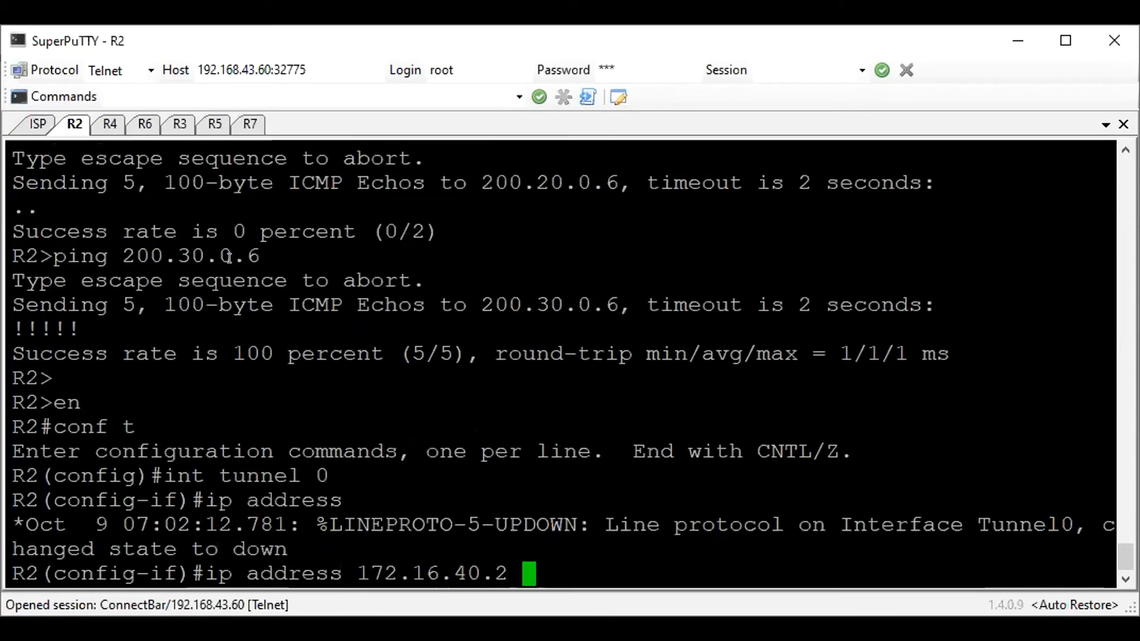
{"action": "type", "text": "255.255."}
{"action": "type", "text": "255.00"}
{"action": "key", "text": "Return"}
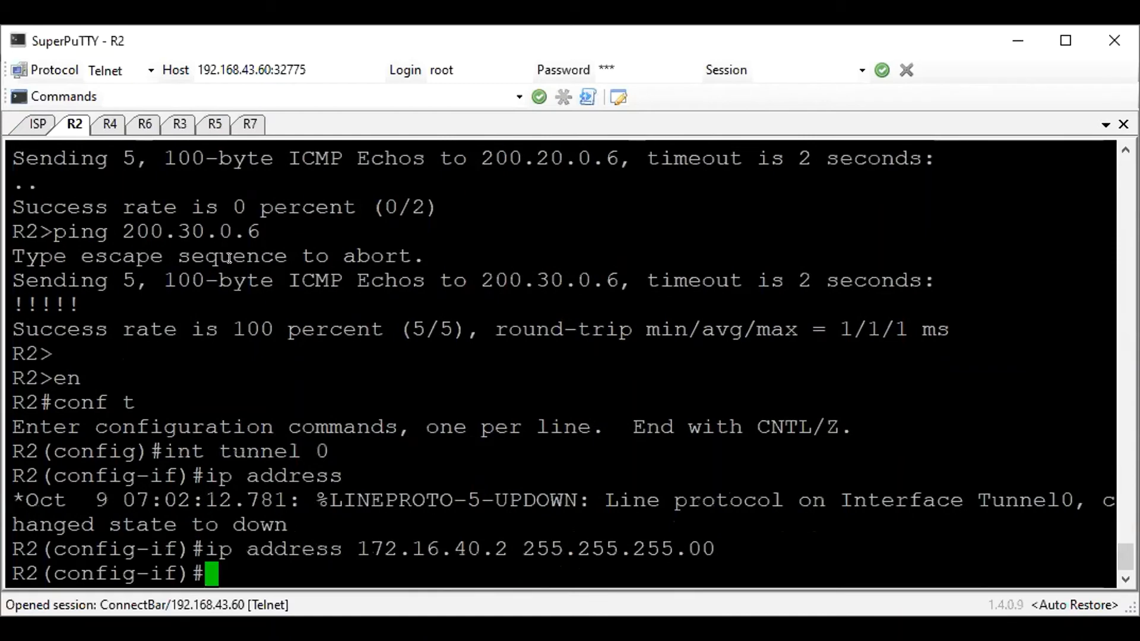
Configure NHRP on R2's tunnel 0 with dynamic multicast mapping and network-id 1
{"action": "type", "text": "ip n"}
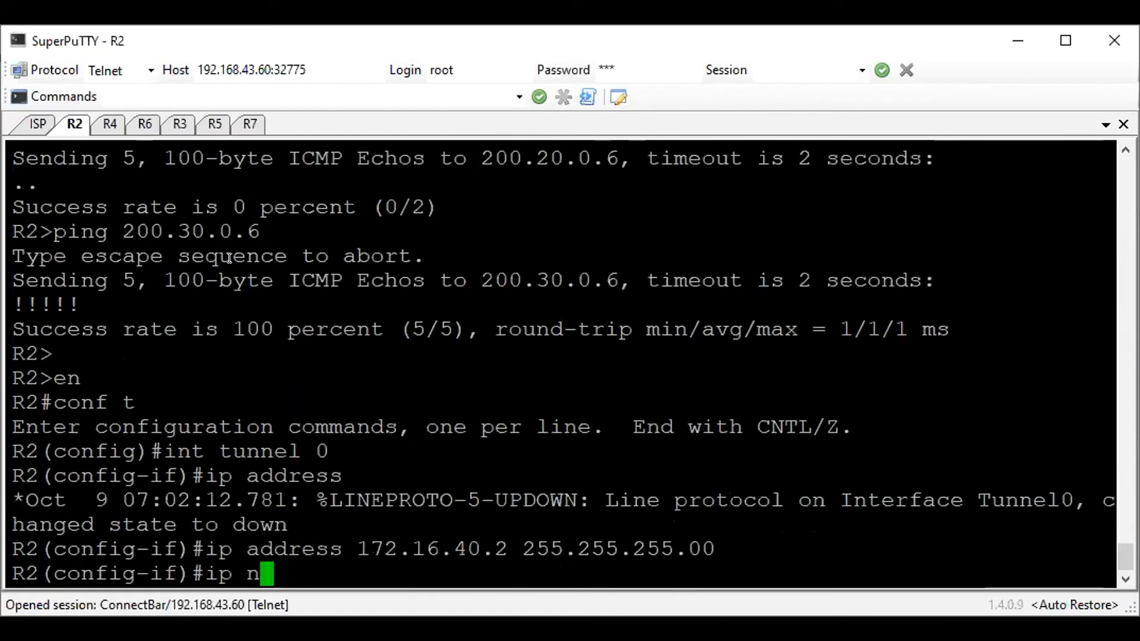
{"action": "type", "text": "hrp map "}
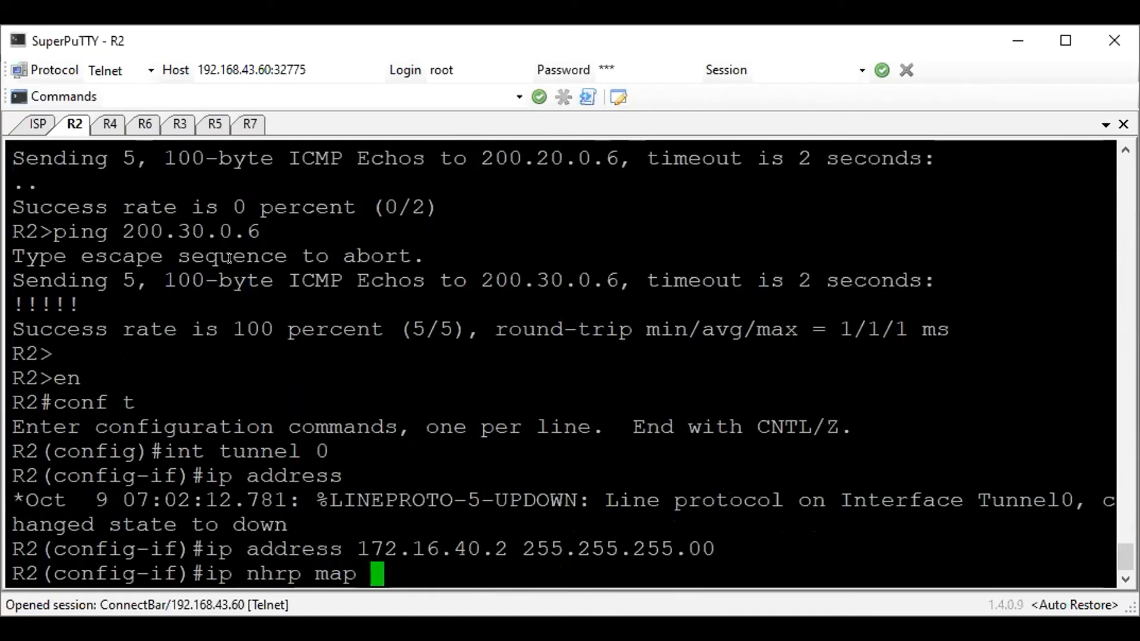
{"action": "type", "text": "multicast dynamic"}
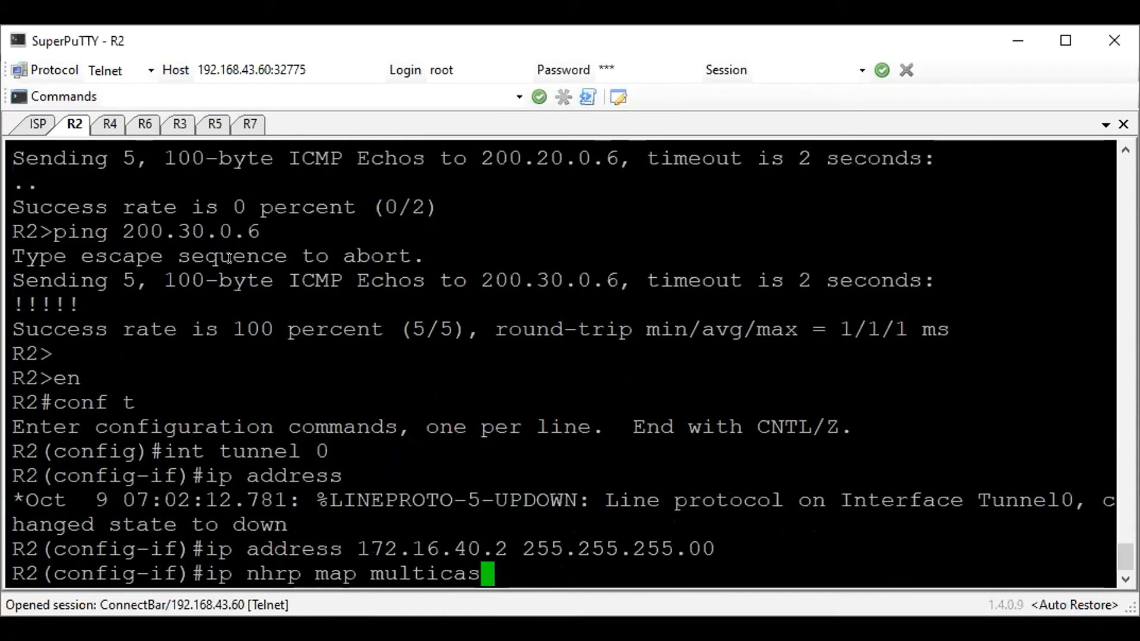
{"action": "key", "text": "Return"}
{"action": "type", "text": "ip nhrp network-id 1"}
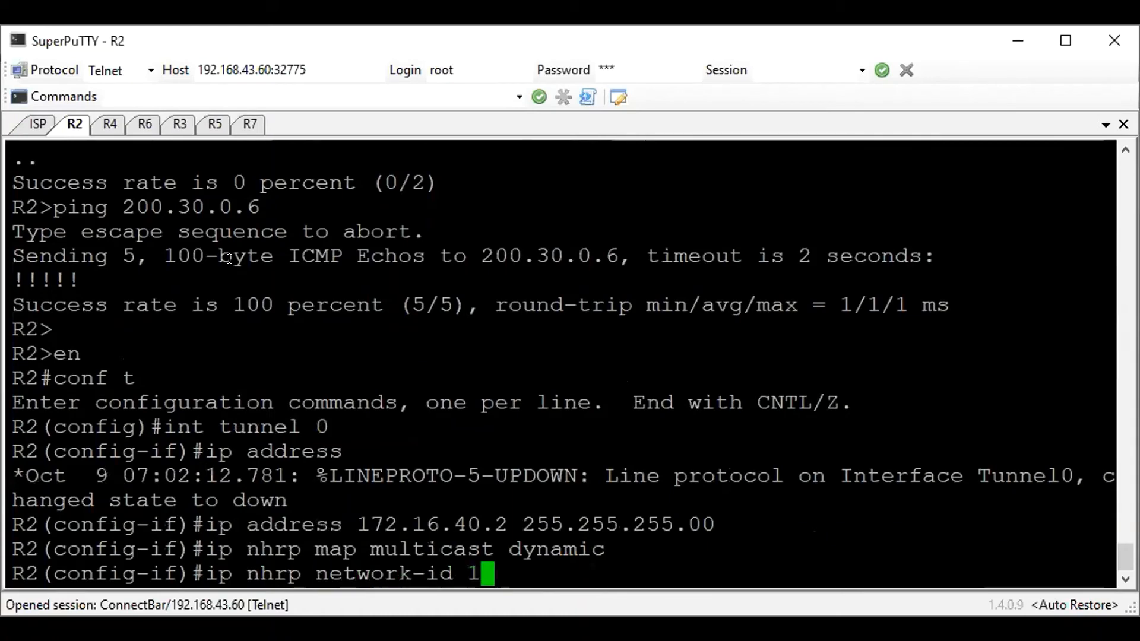
{"action": "key", "text": "Return"}
Set the tunnel source of R2's tunnel 0 to 200.10.0.2
{"action": "type", "text": "tune"}
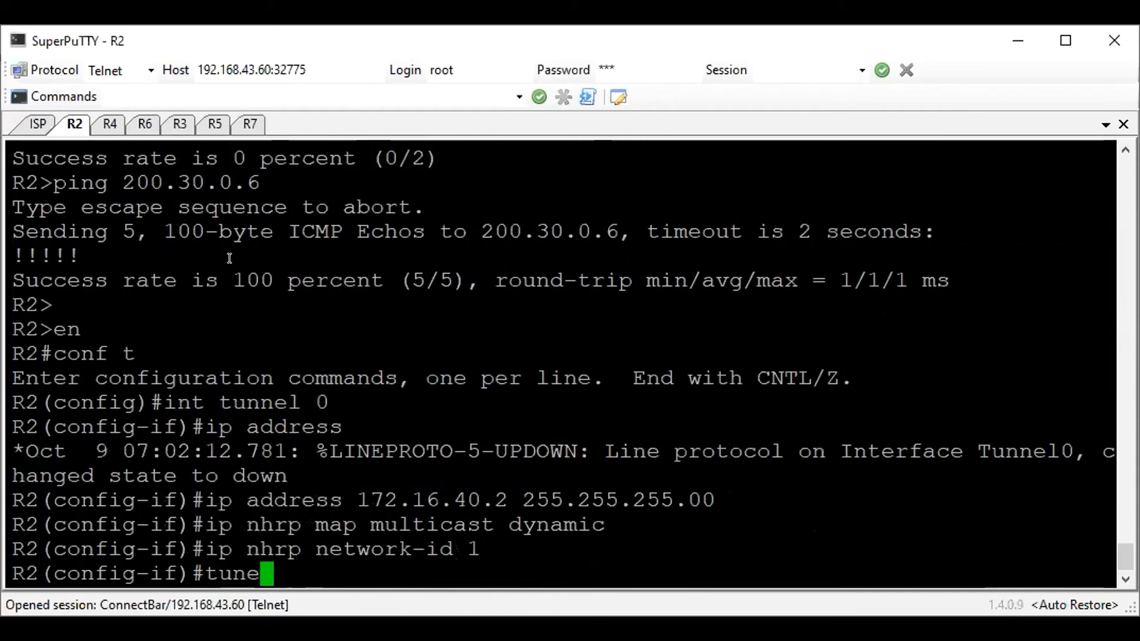
{"action": "key", "text": "BackSpace"}
{"action": "type", "text": "nel source "}
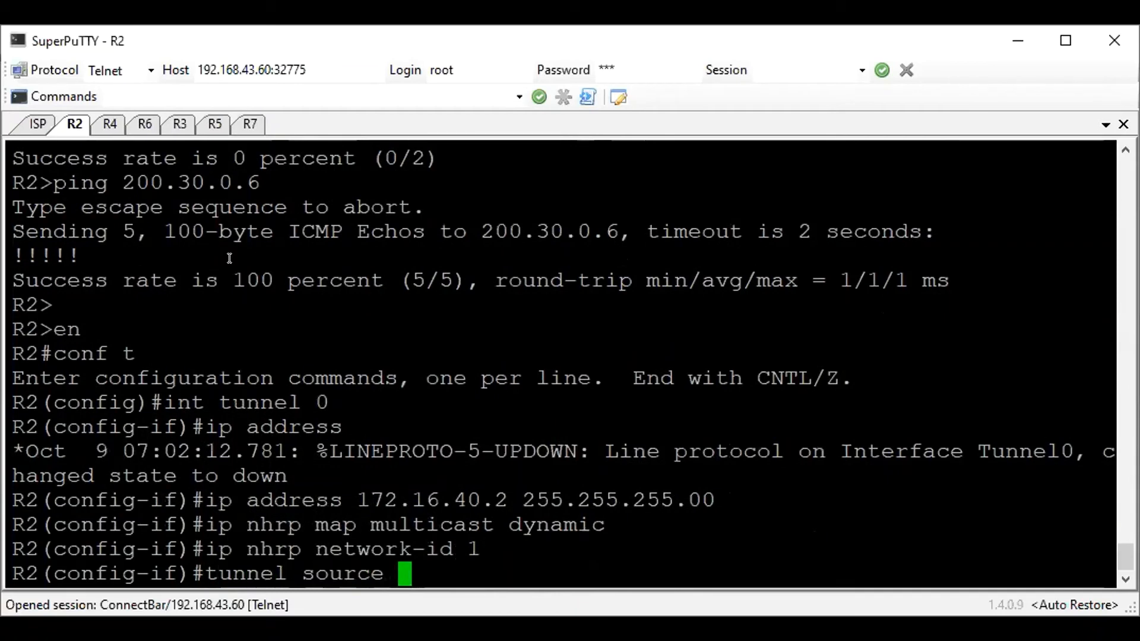
{"action": "type", "text": "200.10.0.2"}
{"action": "key", "text": "Return"}
Set R2's tunnel 0 to GRE multipoint mode
{"action": "type", "text": "tunnel mode g"}
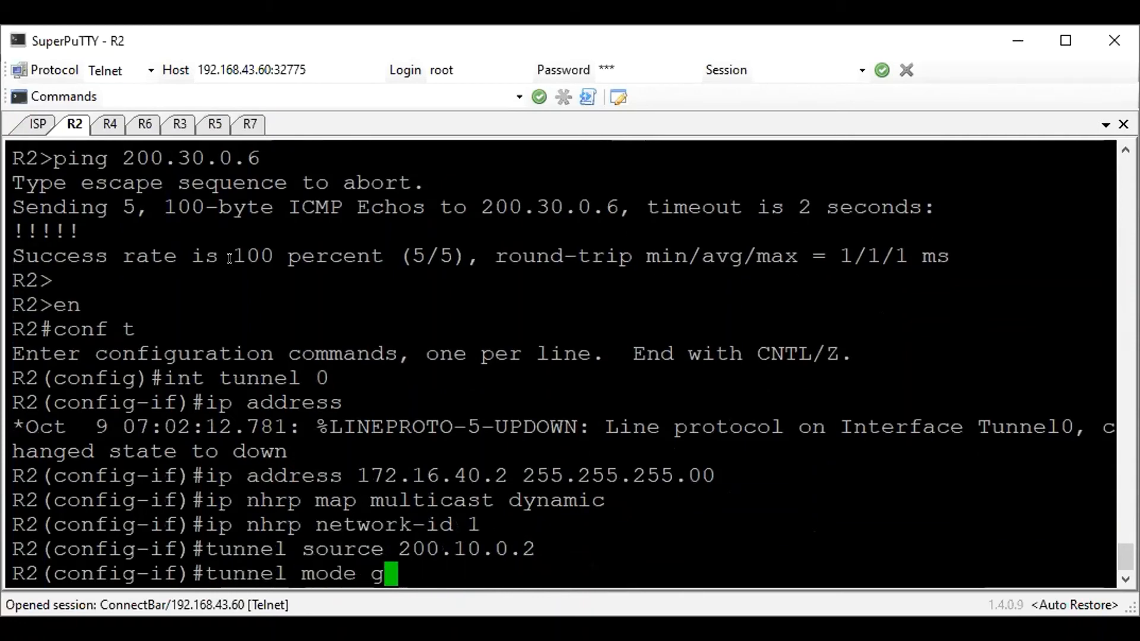
{"action": "type", "text": "re multipoint"}
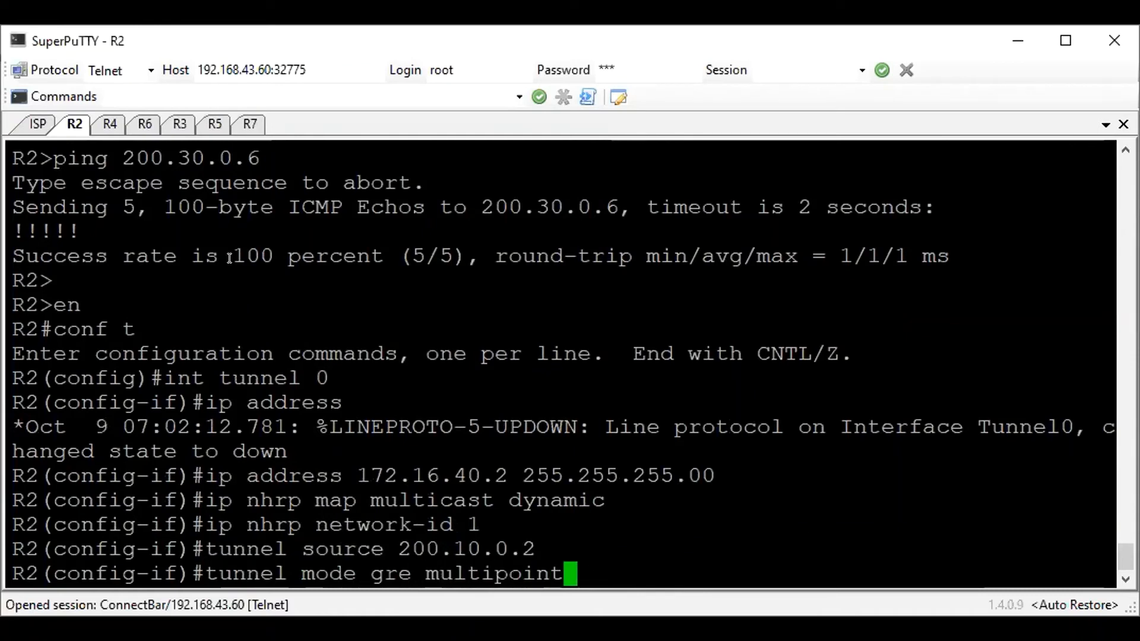
{"action": "key", "text": "Return"}
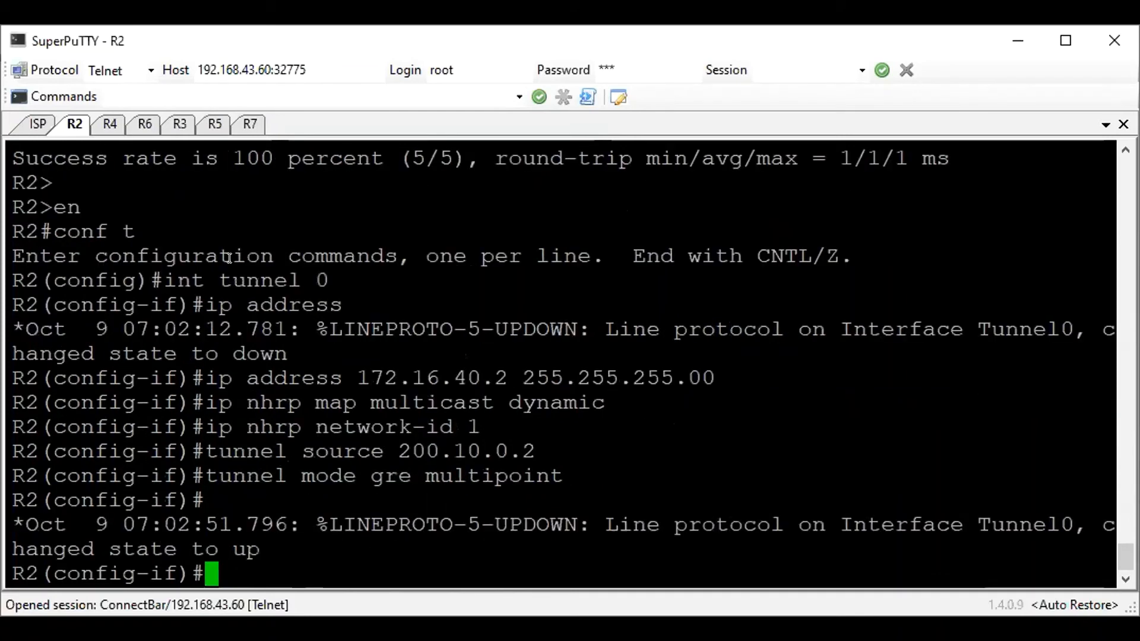
Set the IP MTU of R2's tunnel 0 to 1416, enable the interface and leave interface configuration
{"action": "type", "text": "ip mtu"}
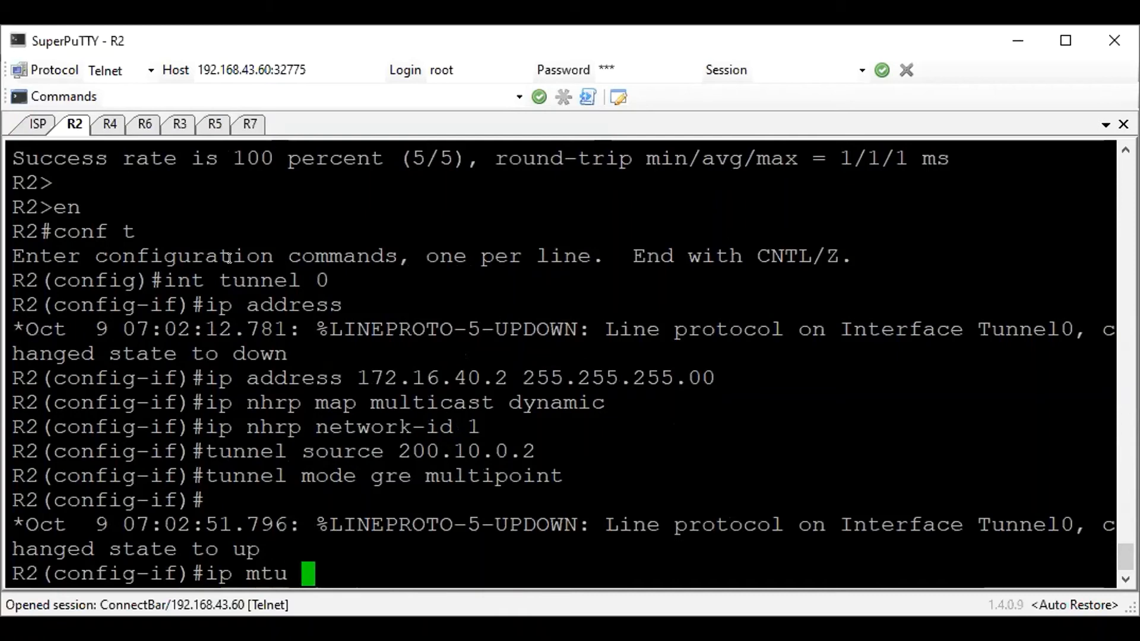
{"action": "type", "text": " 1416"}
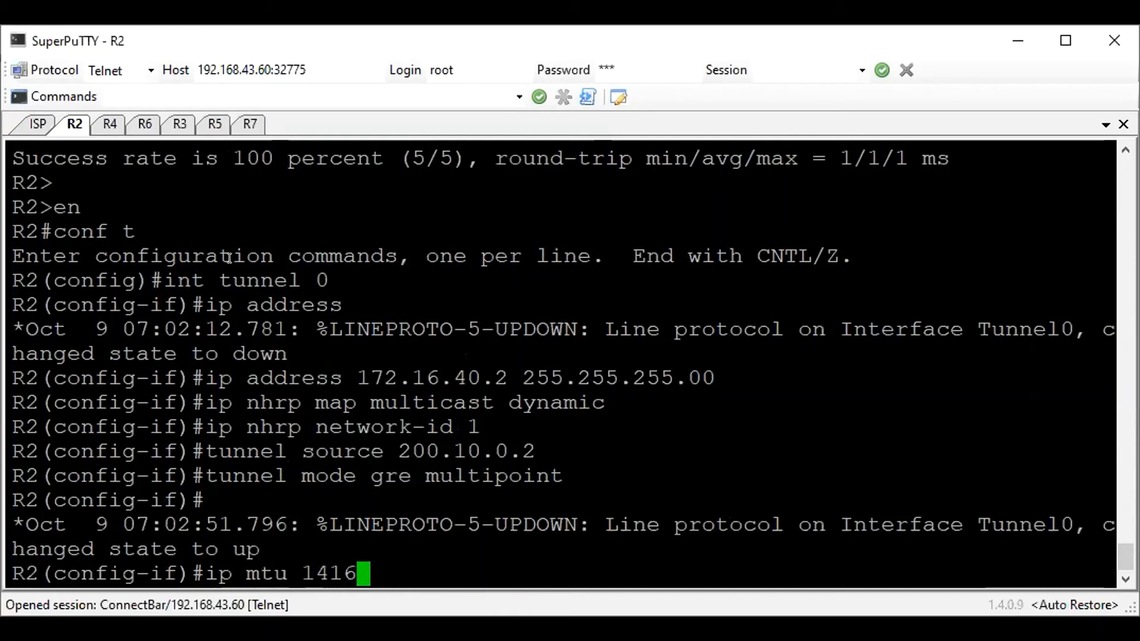
{"action": "key", "text": "Return"}
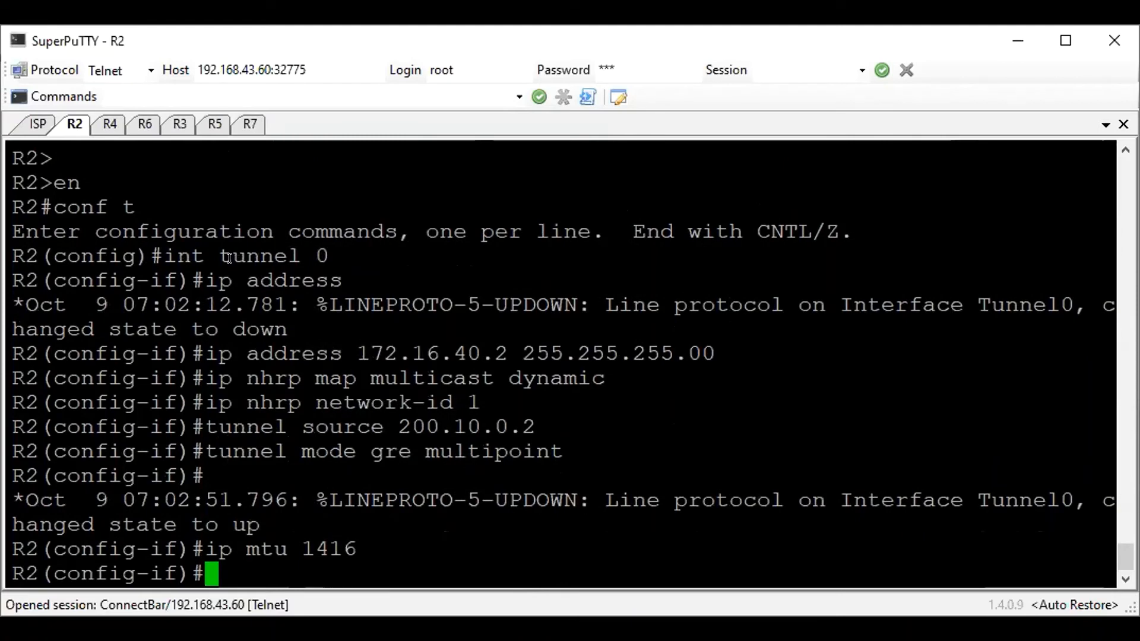
{"action": "type", "text": "no sh"}
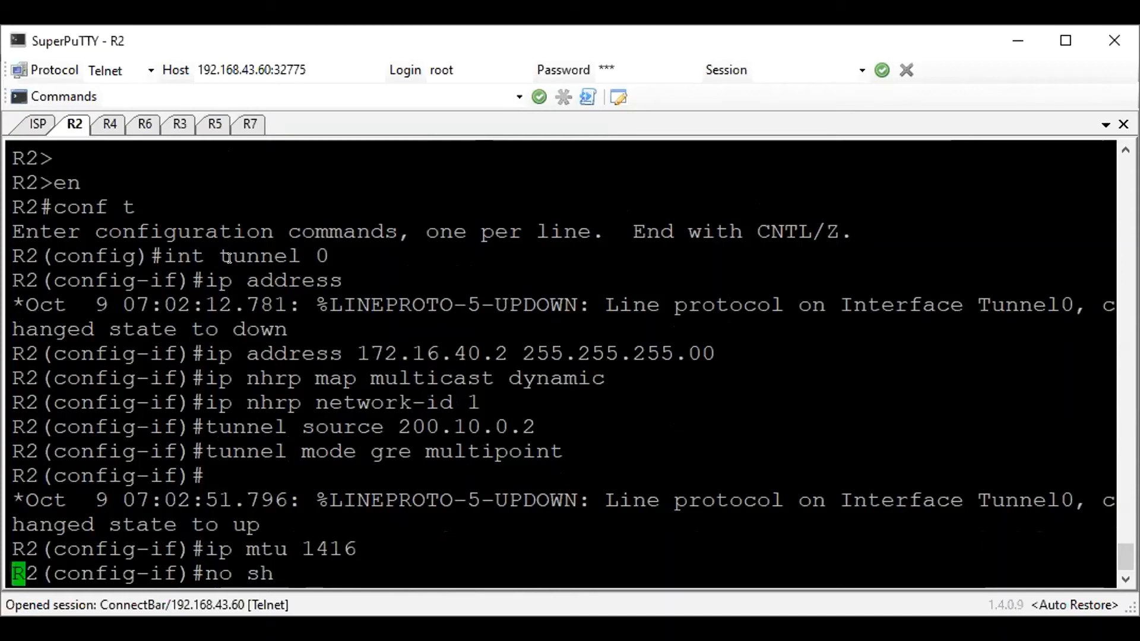
{"action": "key", "text": "Return"}
{"action": "type", "text": "exit"}
{"action": "key", "text": "Return"}
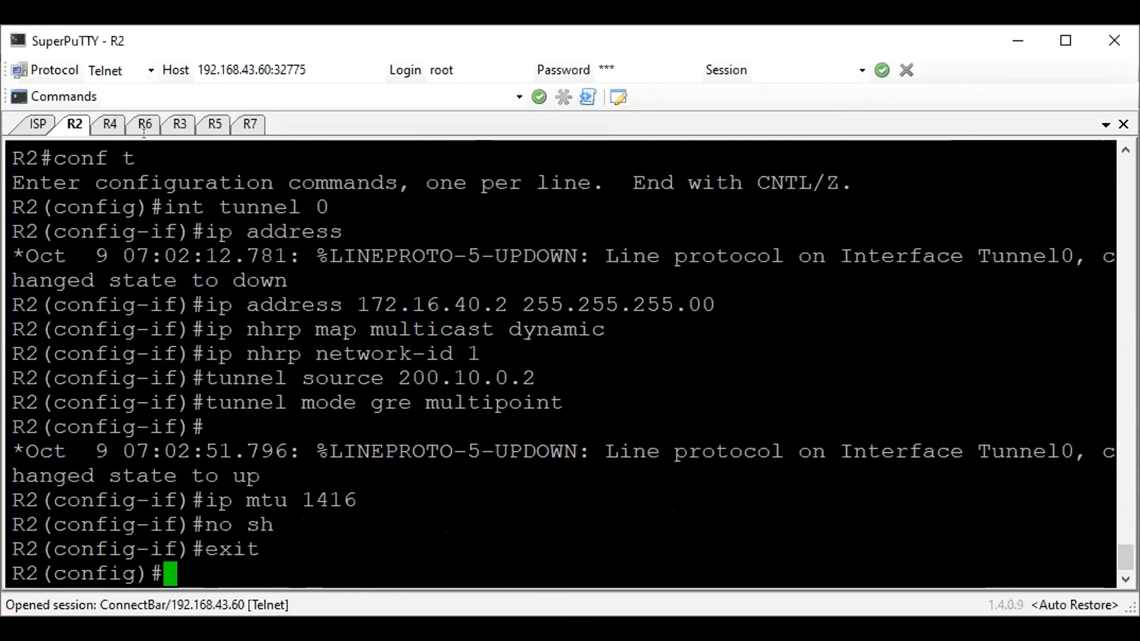
Display the section of R2's running configuration that matches "tunnel 0"
{"action": "left_click_drag", "start_coordinate": [197, 247], "coordinate": [368, 453]}
{"action": "left_click", "coordinate": [410, 459]}
{"action": "type", "text": "do"}
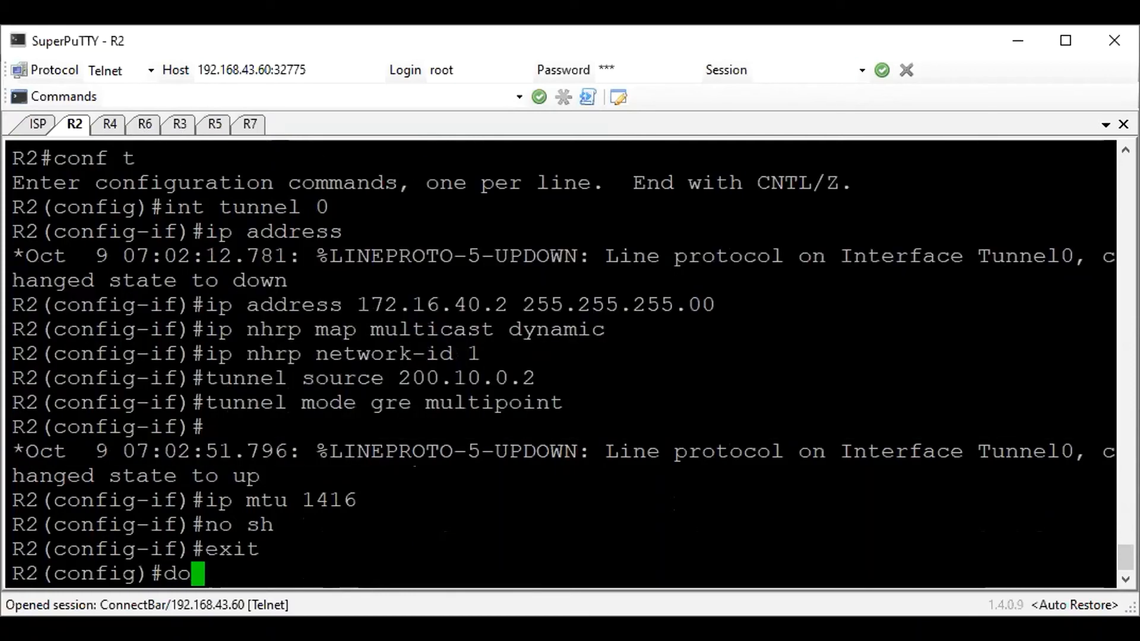
{"action": "type", "text": " sh run | sec "}
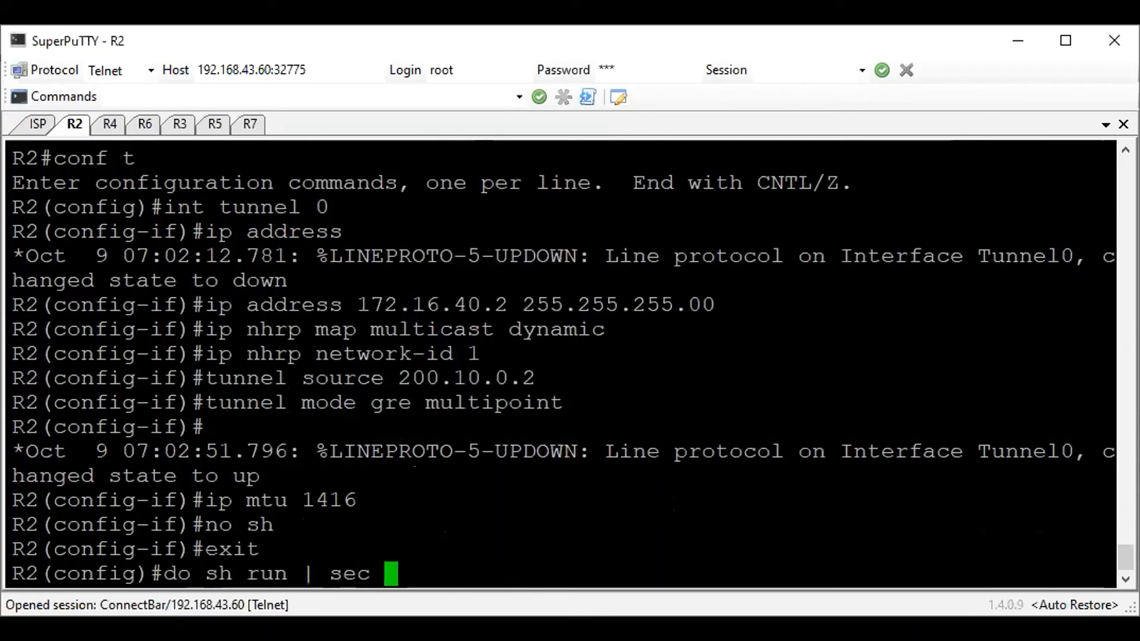
{"action": "type", "text": "tunnel 0"}
{"action": "key", "text": "Return"}
Rerun the running-configuration section query on R2 with the filter "interface tunnel 0"
{"action": "key", "text": "Up"}
{"action": "key", "text": "Left"}
{"action": "key", "text": "Left"}
{"action": "key", "text": "Left"}
{"action": "key", "text": "Left"}
{"action": "key", "text": "Left"}
{"action": "key", "text": "Left"}
{"action": "key", "text": "Left"}
{"action": "key", "text": "Left"}
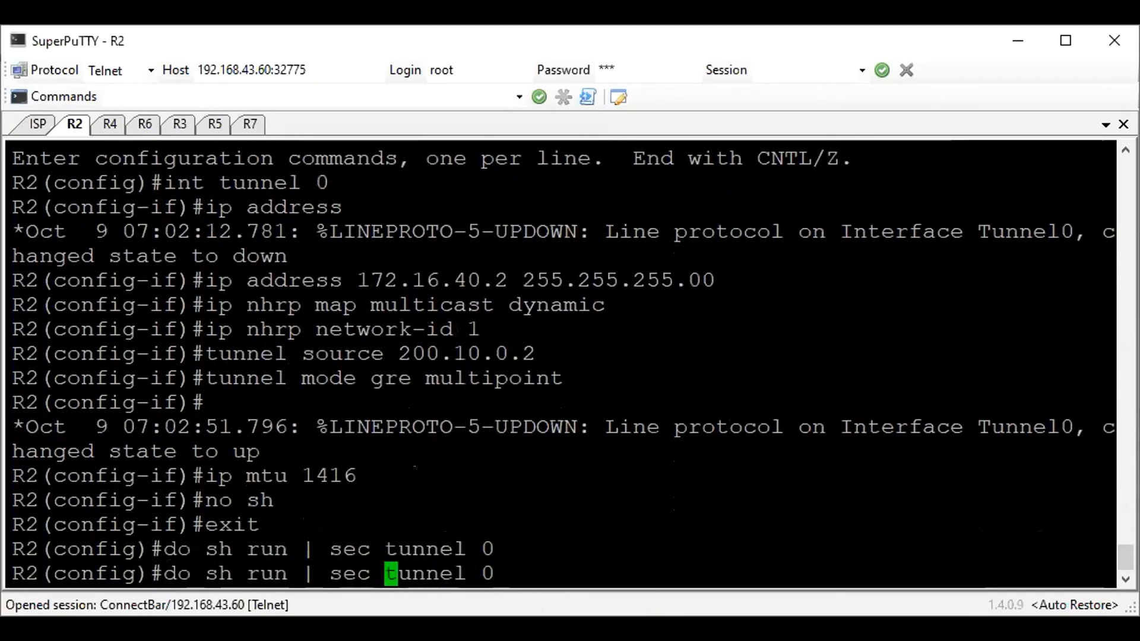
{"action": "type", "text": "interface"}
{"action": "key", "text": "Right"}
{"action": "key", "text": "Right"}
{"action": "key", "text": "Right"}
{"action": "key", "text": "Right"}
{"action": "key", "text": "Right"}
{"action": "key", "text": "Right"}
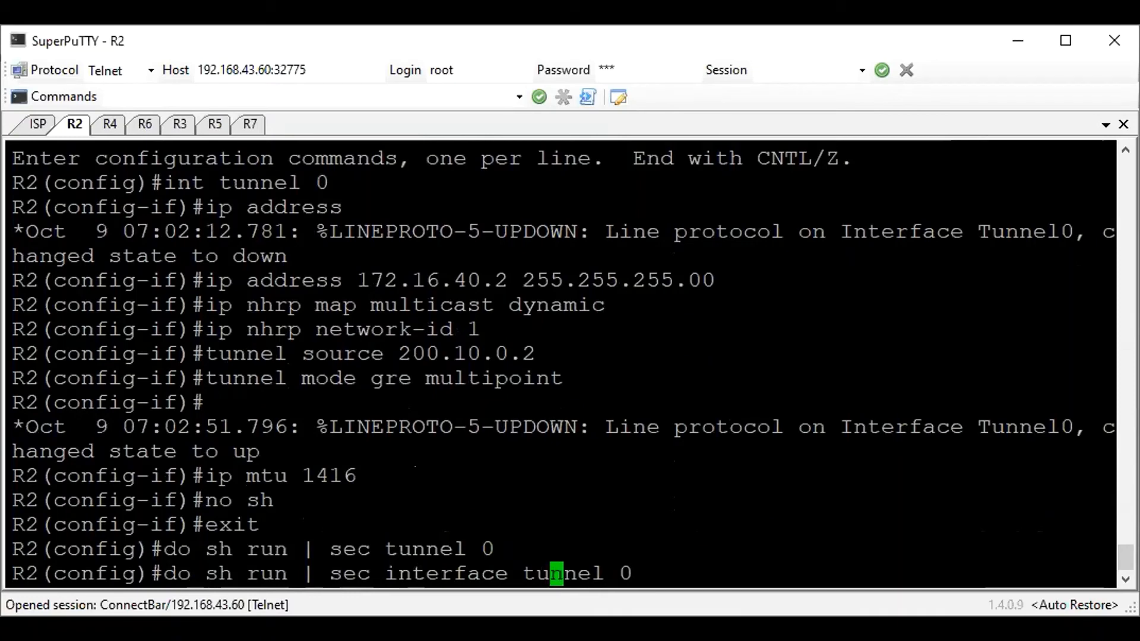
{"action": "key", "text": "Return"}
Rerun R2's section query with the space before the number removed, as "interface tunnel0"
{"action": "key", "text": "Up"}
{"action": "key", "text": "Left"}
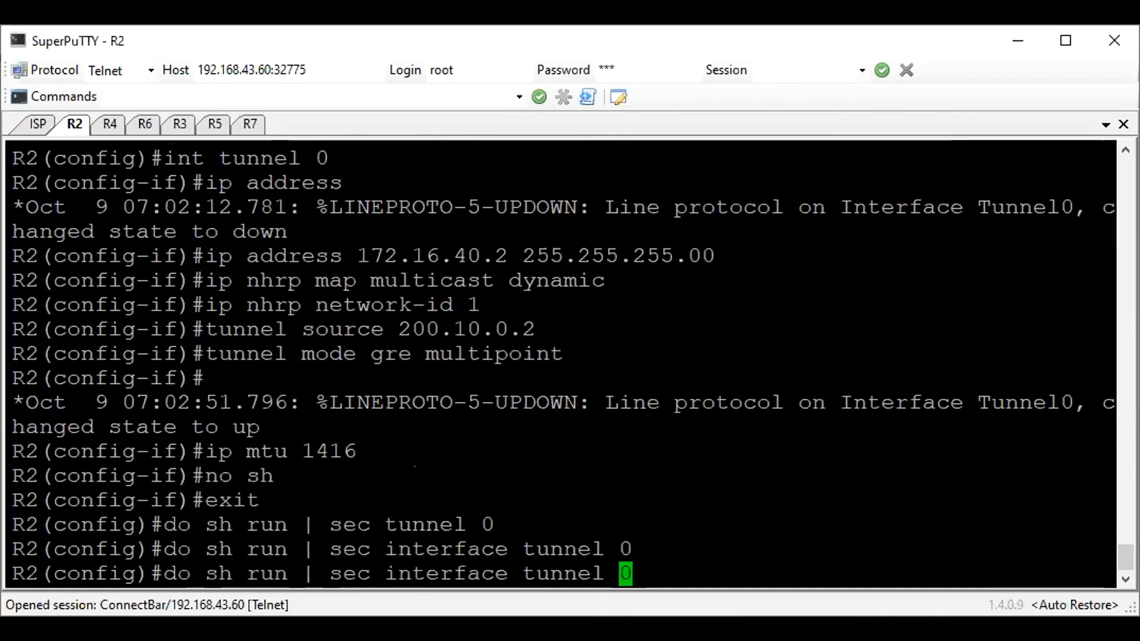
{"action": "key", "text": "BackSpace"}
{"action": "key", "text": "Return"}
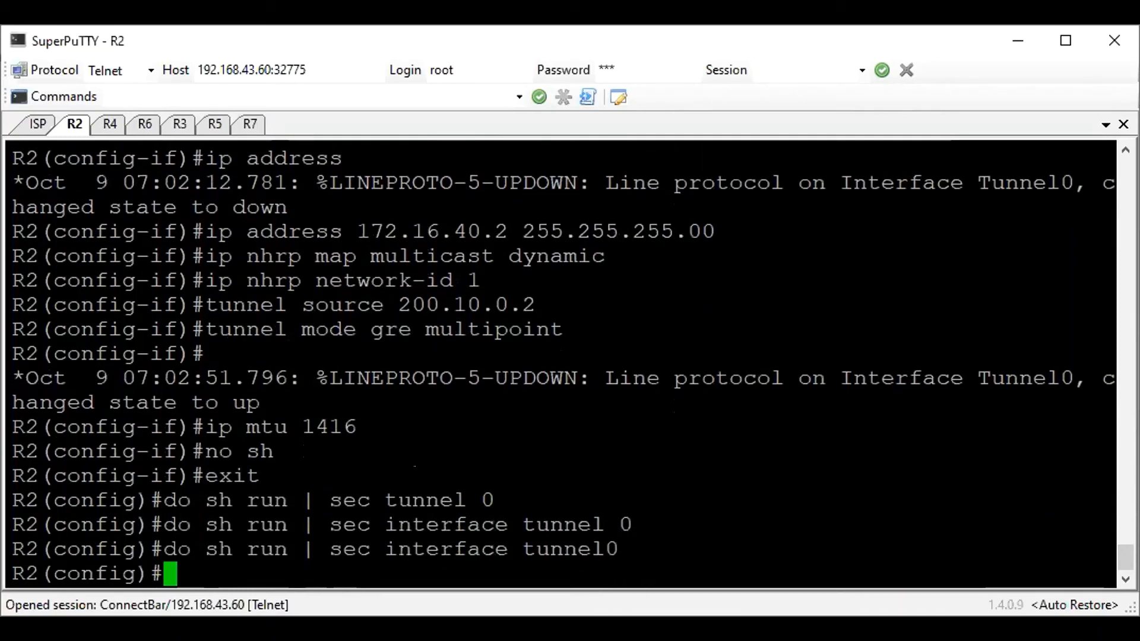
Shorten the section filter to "tunnel0" and query R2's running configuration again
{"action": "key", "text": "Up"}
{"action": "key", "text": "Left"}
{"action": "key", "text": "Left"}
{"action": "key", "text": "Left"}
{"action": "key", "text": "Left"}
{"action": "key", "text": "Left"}
{"action": "key", "text": "Left"}
{"action": "key", "text": "Left"}
{"action": "key", "text": "Left"}
{"action": "key", "text": "Left"}
{"action": "key", "text": "Right"}
{"action": "key", "text": "Right"}
{"action": "key", "text": "BackSpace"}
{"action": "key", "text": "BackSpace"}
{"action": "key", "text": "BackSpace"}
{"action": "key", "text": "BackSpace"}
{"action": "key", "text": "BackSpace"}
{"action": "key", "text": "BackSpace"}
{"action": "key", "text": "BackSpace"}
{"action": "key", "text": "BackSpace"}
{"action": "key", "text": "BackSpace"}
{"action": "key", "text": "BackSpace"}
{"action": "key", "text": "Return"}
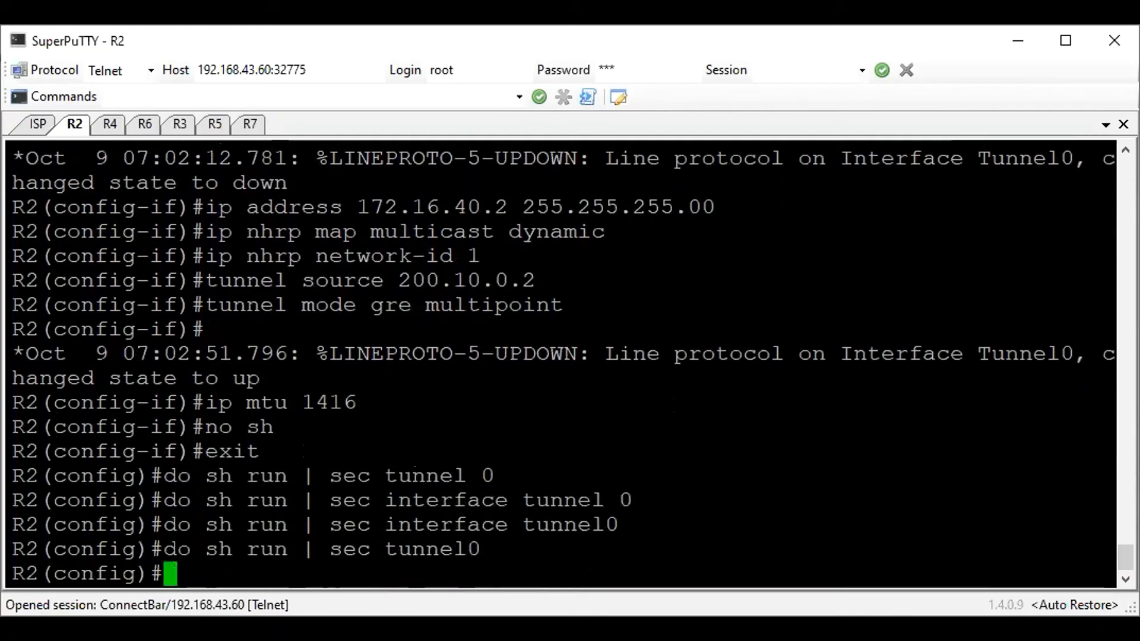
Query R2's running configuration with the filter "begin tunnel0" instead of a section filter
{"action": "type", "text": "do sh  run | "}
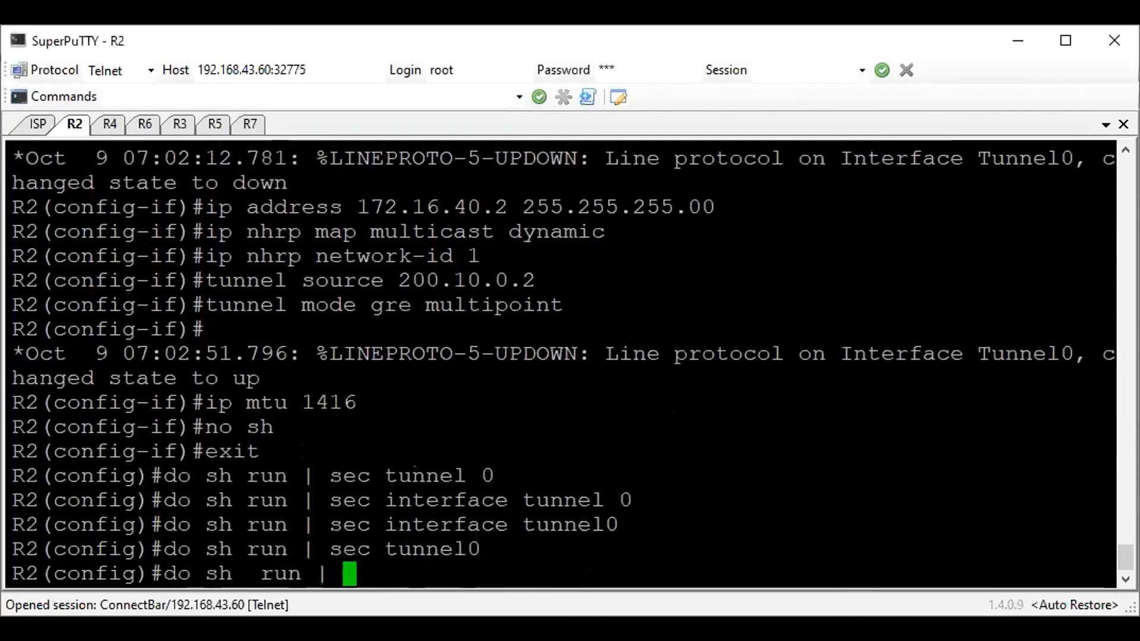
{"action": "type", "text": "begin"}
{"action": "key", "text": "BackSpace"}
{"action": "key", "text": "BackSpace"}
{"action": "type", "text": "gin "}
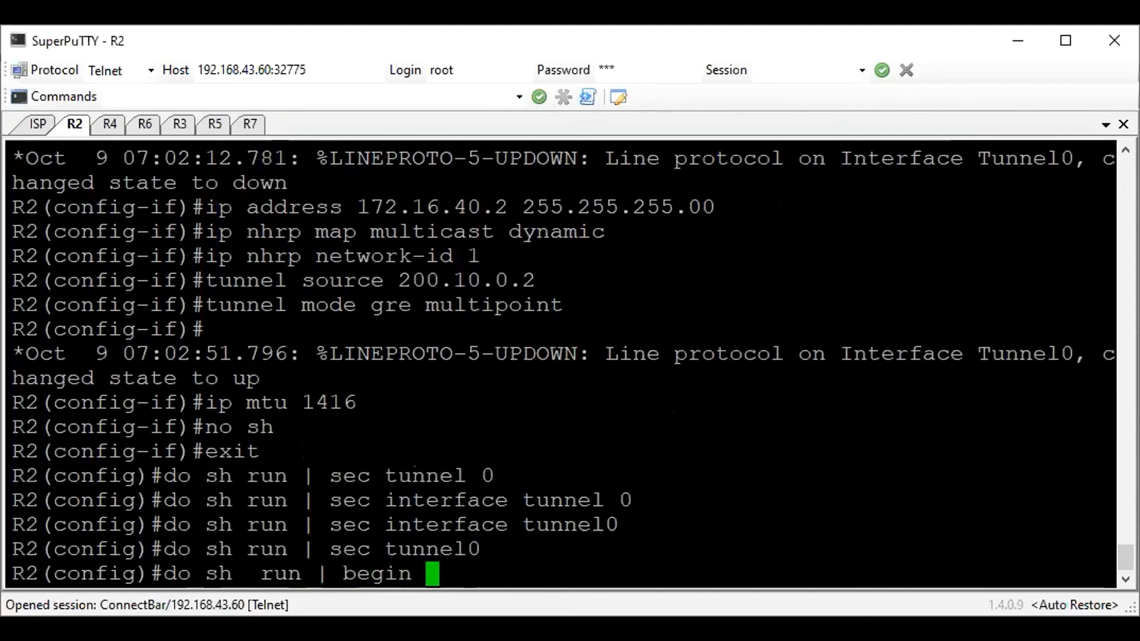
{"action": "type", "text": "tunnel0"}
{"action": "key", "text": "Return"}
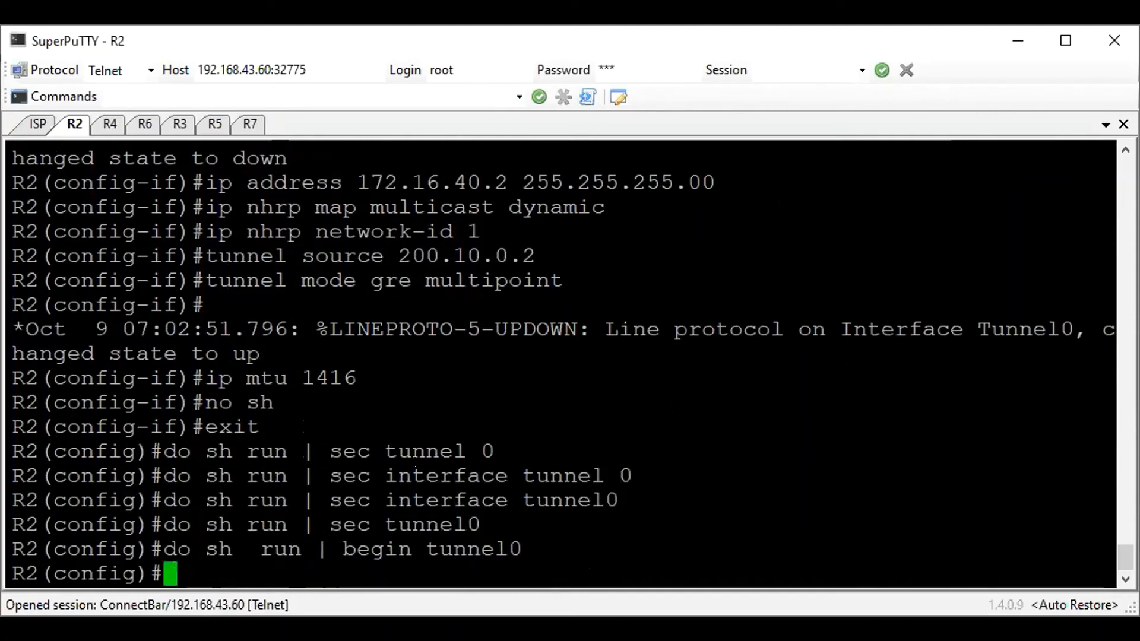
Display R2's running configuration beginning at "Tunnel0" with a capital T and review the tunnel's address, MTU, NHRP, source and mode lines
{"action": "key", "text": "Up"}
{"action": "key", "text": "Left"}
{"action": "key", "text": "Left"}
{"action": "key", "text": "Left"}
{"action": "key", "text": "Left"}
{"action": "key", "text": "Left"}
{"action": "key", "text": "Left"}
{"action": "key", "text": "BackSpace"}
{"action": "type", "text": "T"}
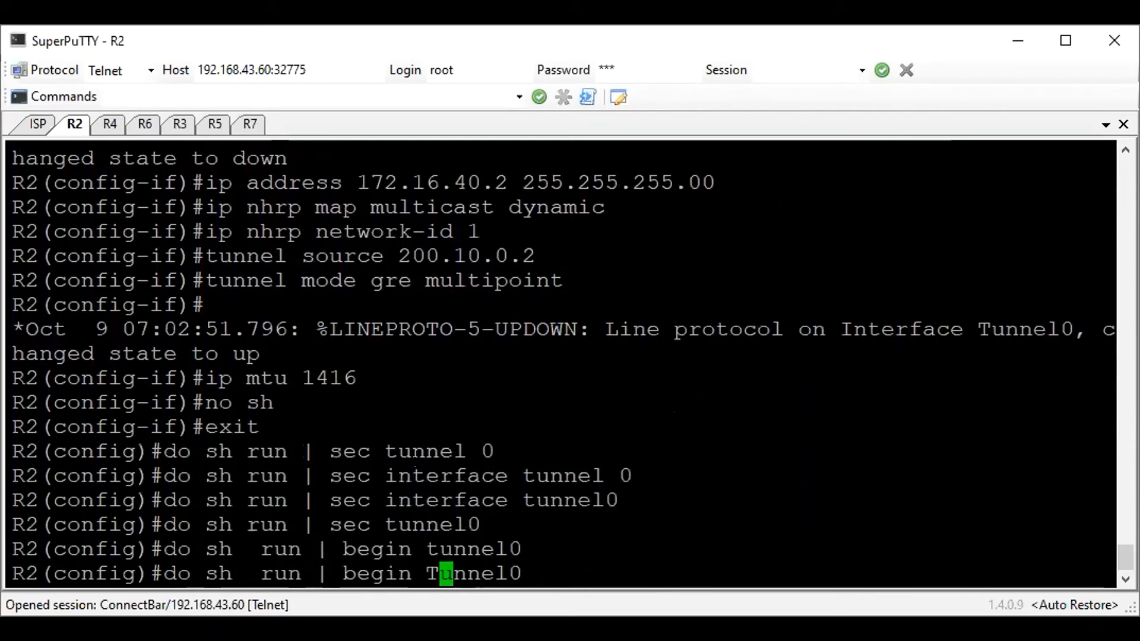
{"action": "key", "text": "Return"}
{"action": "scroll", "coordinate": [95, 237], "scroll_direction": "up", "scroll_amount": 3}
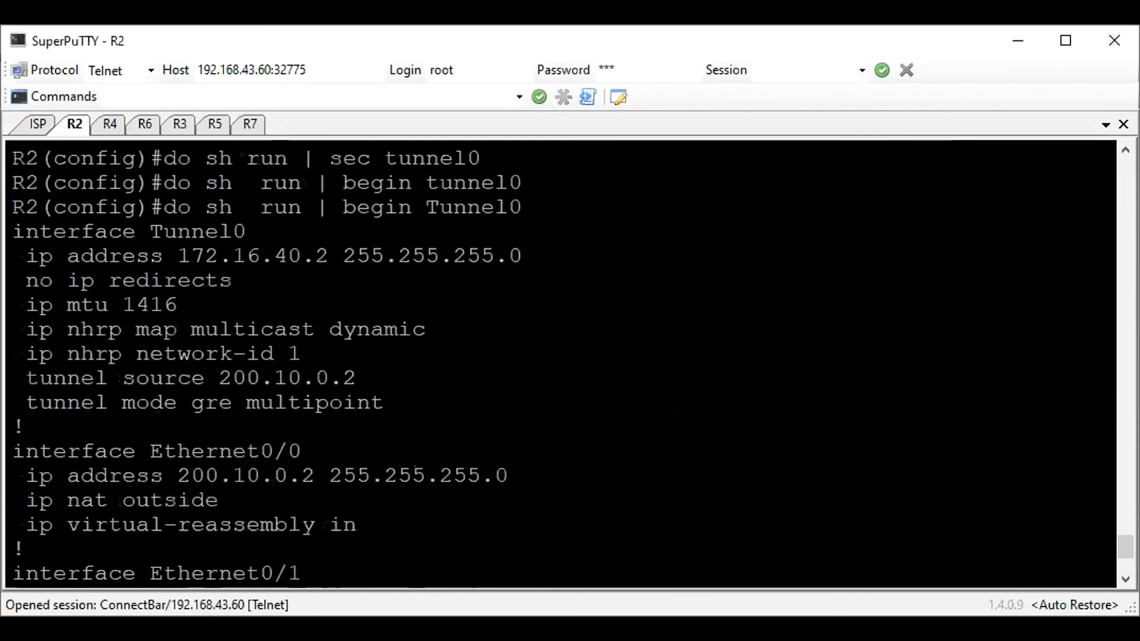
{"action": "left_click_drag", "start_coordinate": [28, 244], "coordinate": [504, 254]}
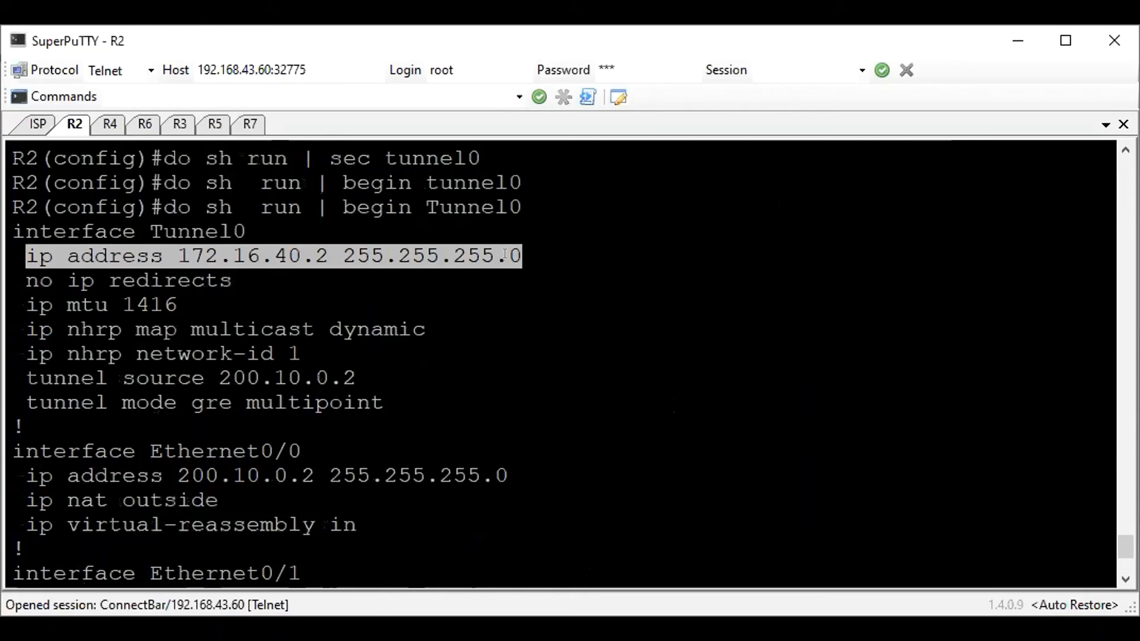
{"action": "left_click_drag", "start_coordinate": [55, 304], "coordinate": [158, 304]}
{"action": "left_click_drag", "start_coordinate": [44, 324], "coordinate": [450, 352]}
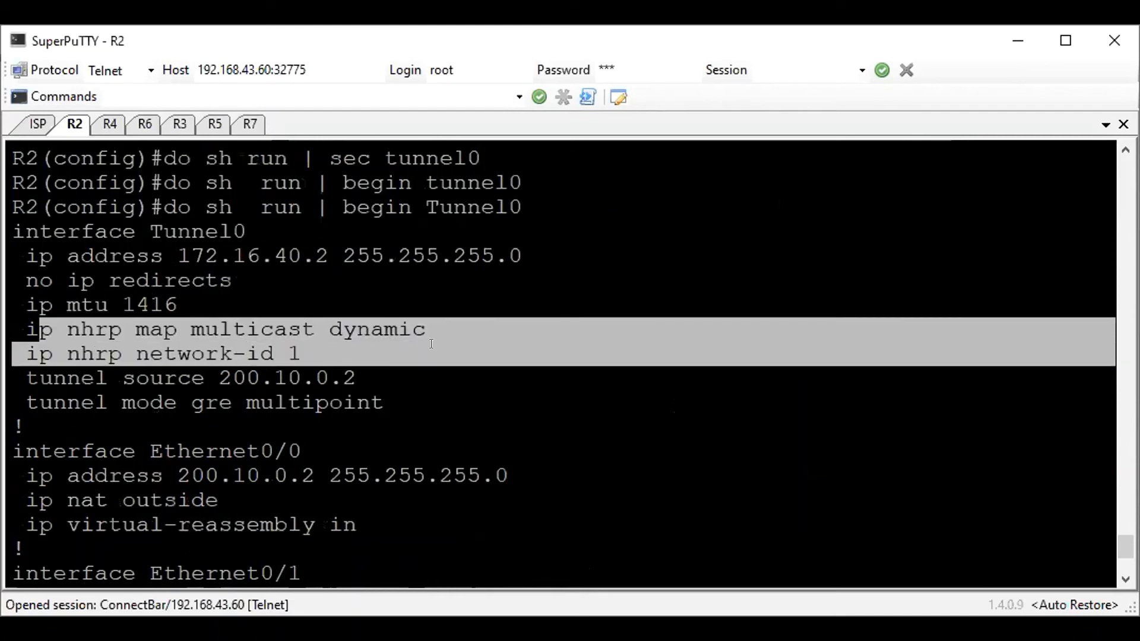
{"action": "left_click_drag", "start_coordinate": [385, 403], "coordinate": [28, 374]}
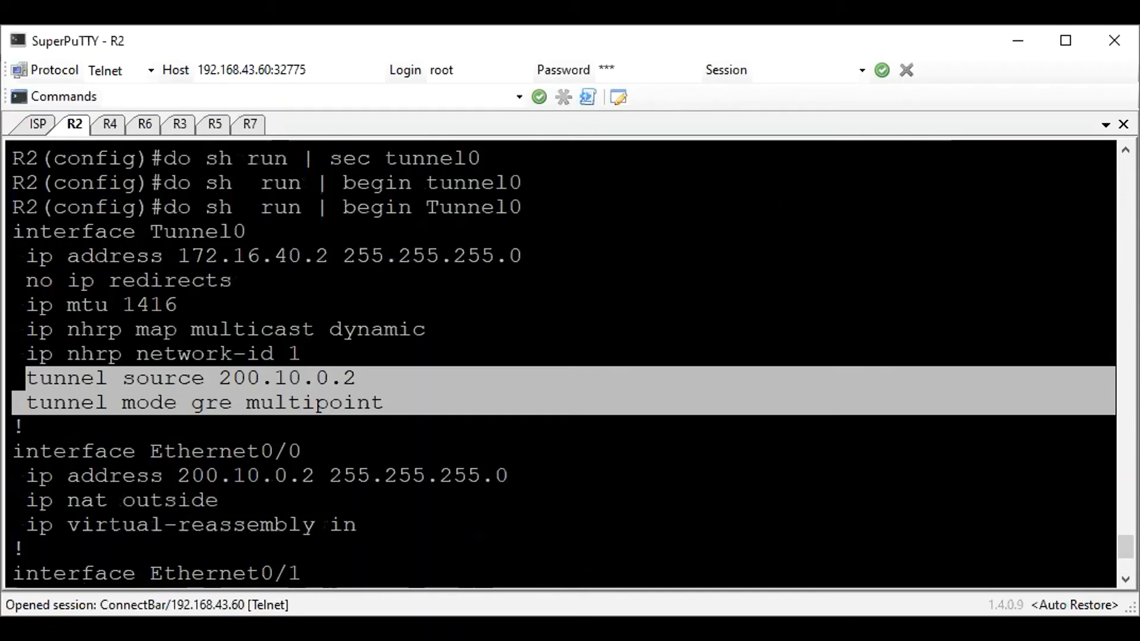
{"action": "left_click", "coordinate": [156, 406]}
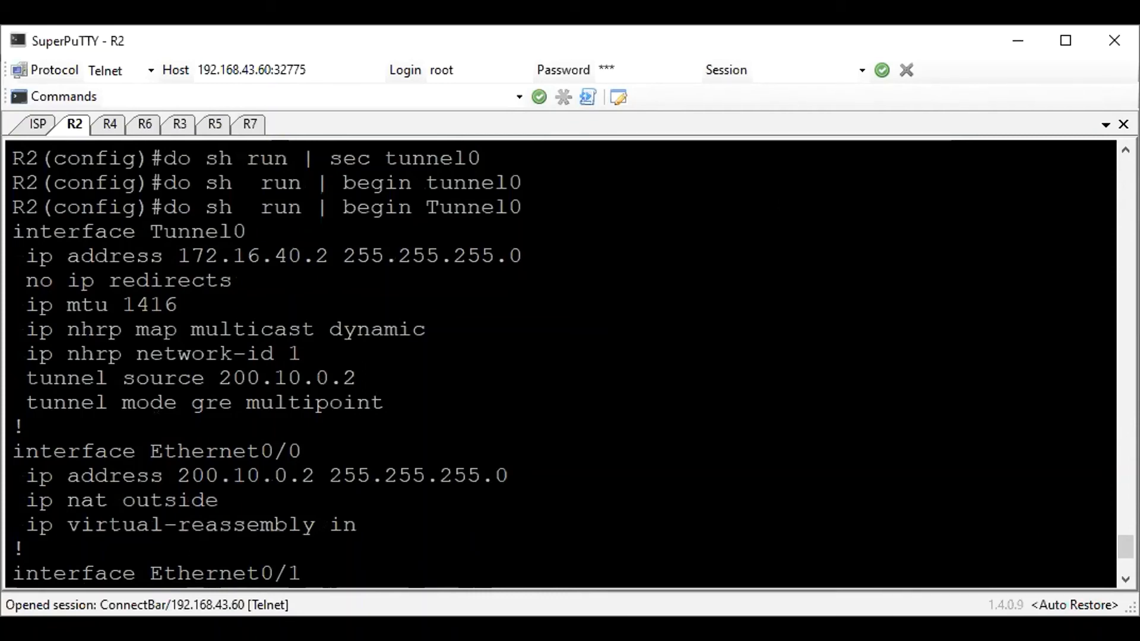
Create tunnel 0 on R4 and assign it the IP address 172.16.40.4 with mask 255.255.255.0
{"action": "left_click", "coordinate": [95, 123]}
{"action": "key", "text": "Return"}
{"action": "type", "text": "conf t"}
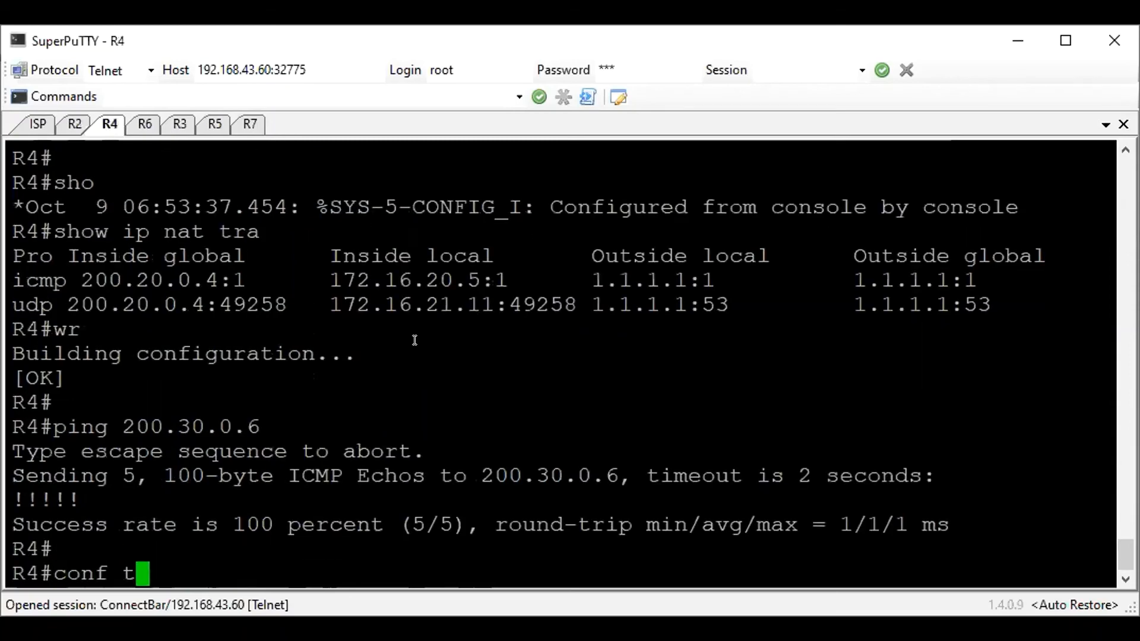
{"action": "key", "text": "Return"}
{"action": "type", "text": "int tunnel 0"}
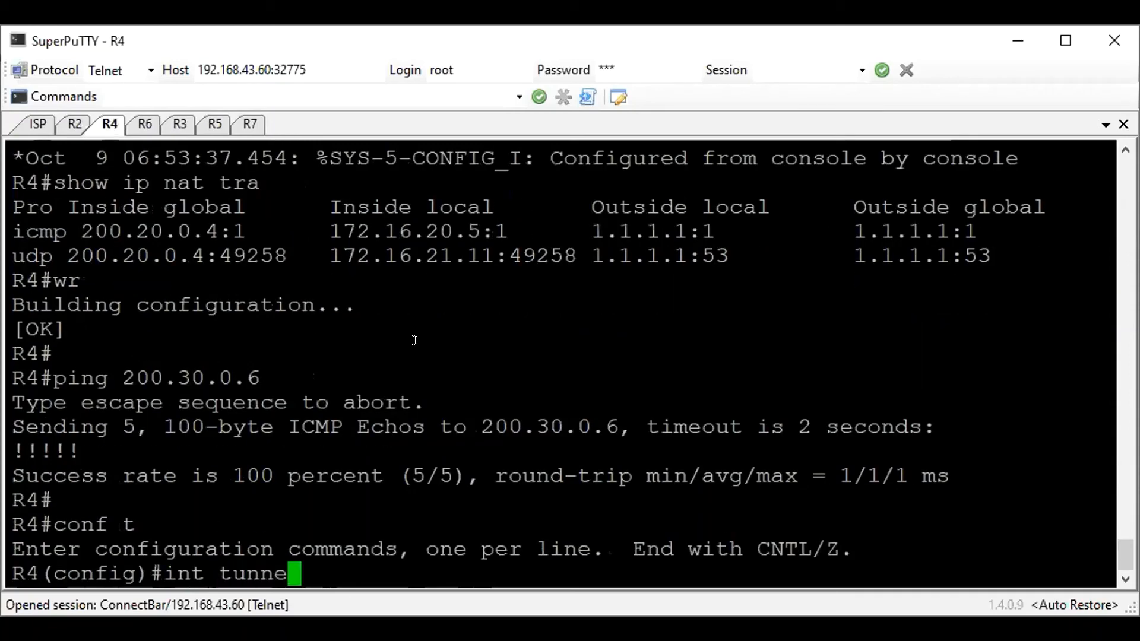
{"action": "key", "text": "Return"}
{"action": "type", "text": "ip "}
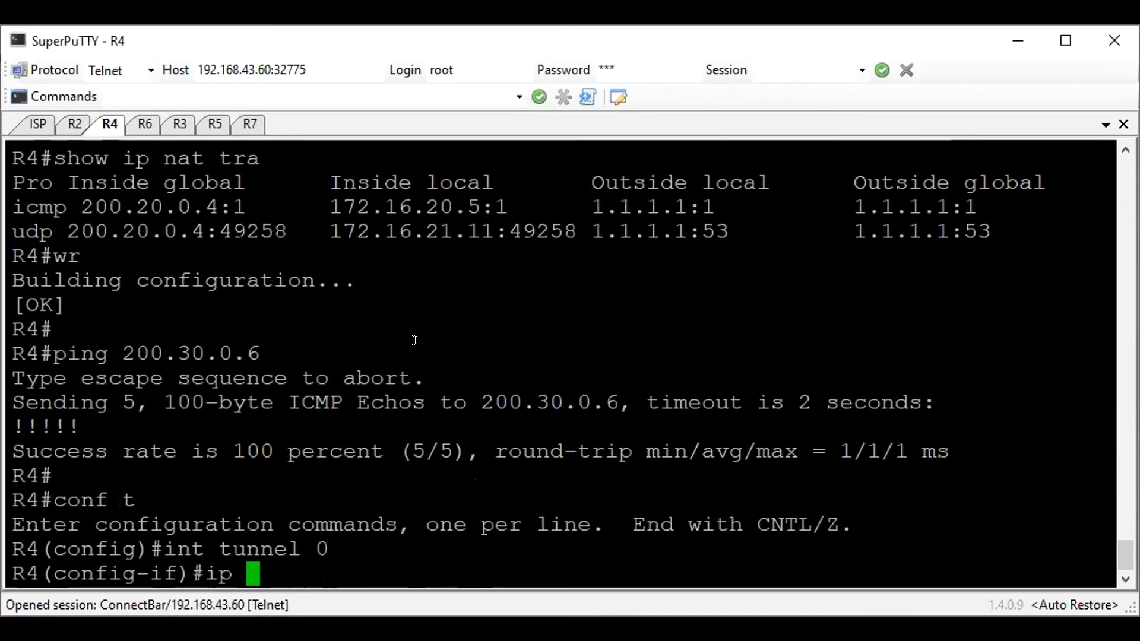
{"action": "type", "text": "address 17"}
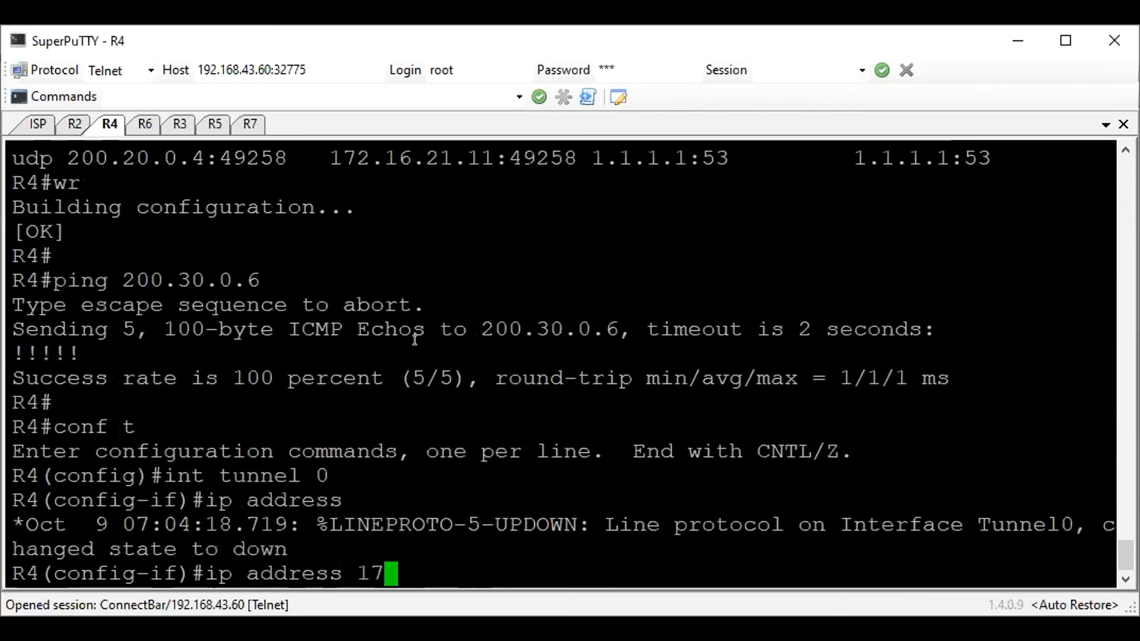
{"action": "type", "text": "2.16.40.4 255"}
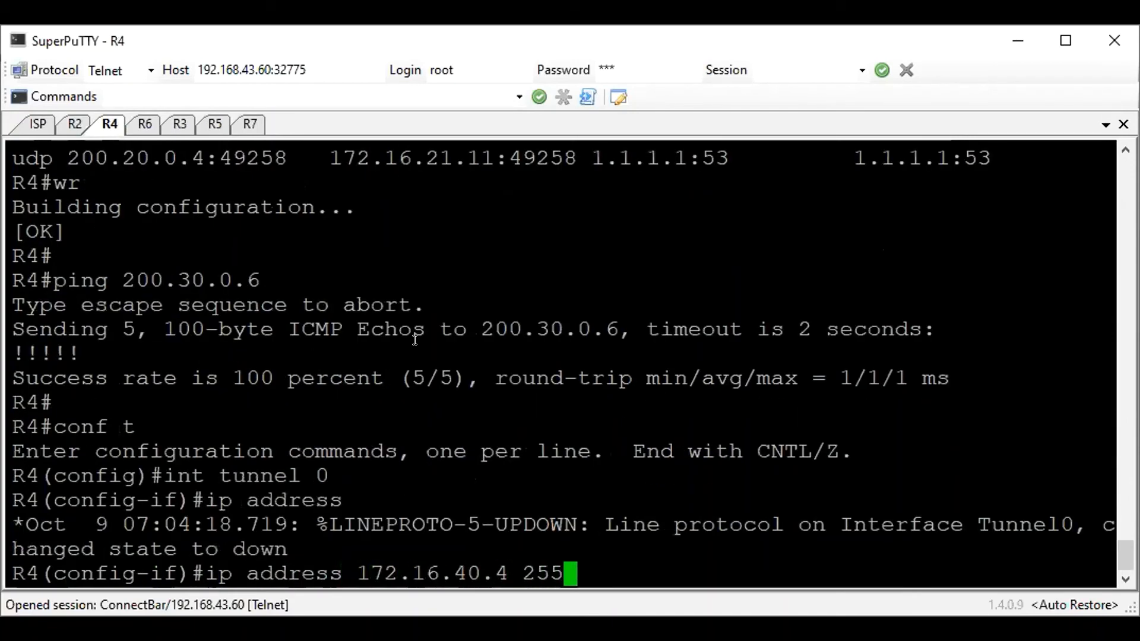
{"action": "type", "text": ".255.255.0"}
{"action": "key", "text": "Return"}
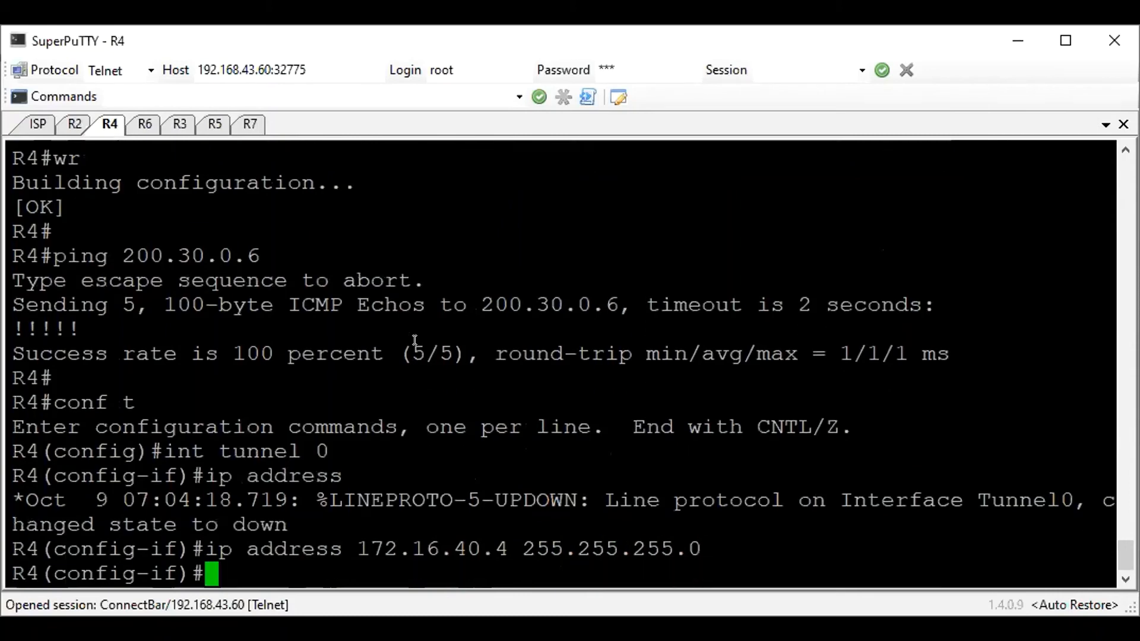
Add an NHRP mapping on R4's tunnel 0 from the hub's tunnel address 172.16.40.2 to its public address 200.10.0.2
{"action": "type", "text": "ip nhrp"}
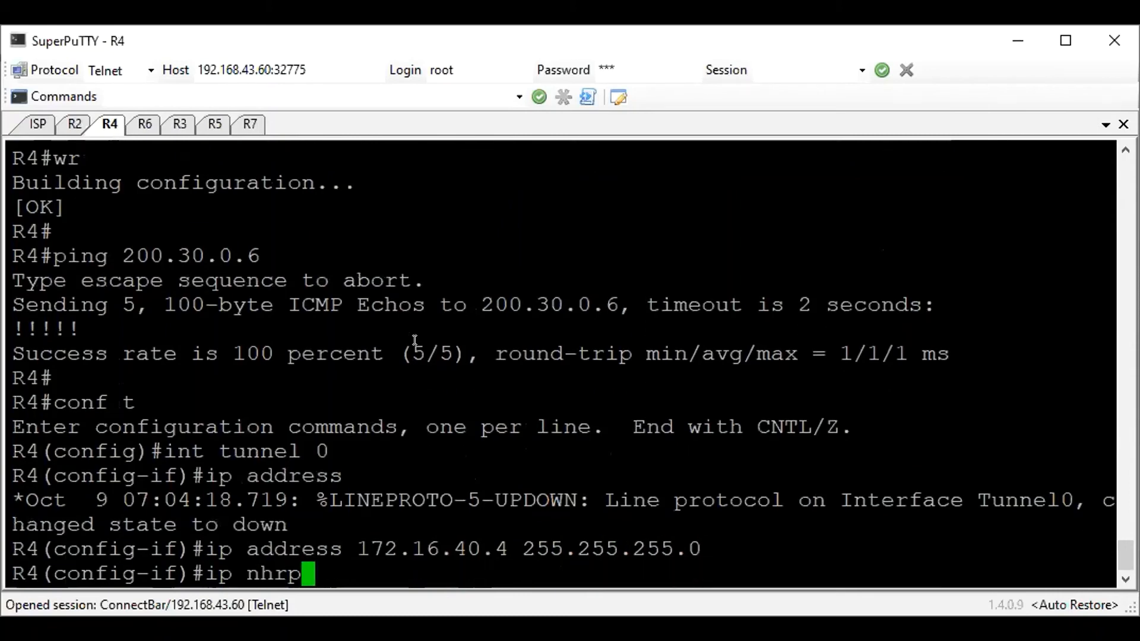
{"action": "type", "text": " map "}
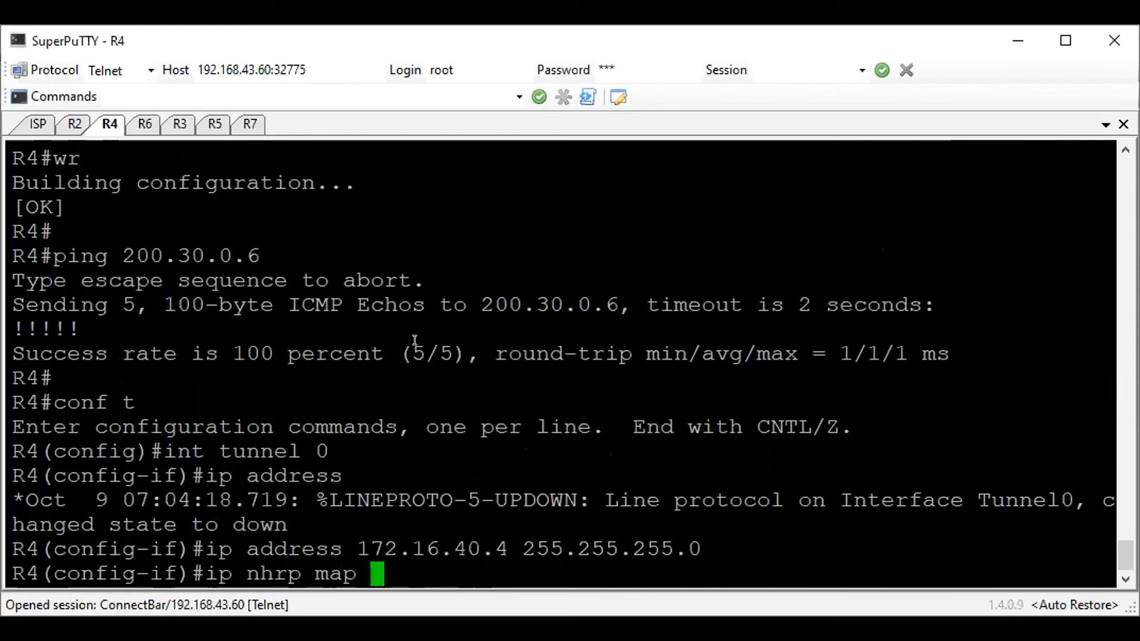
{"action": "type", "text": "172."}
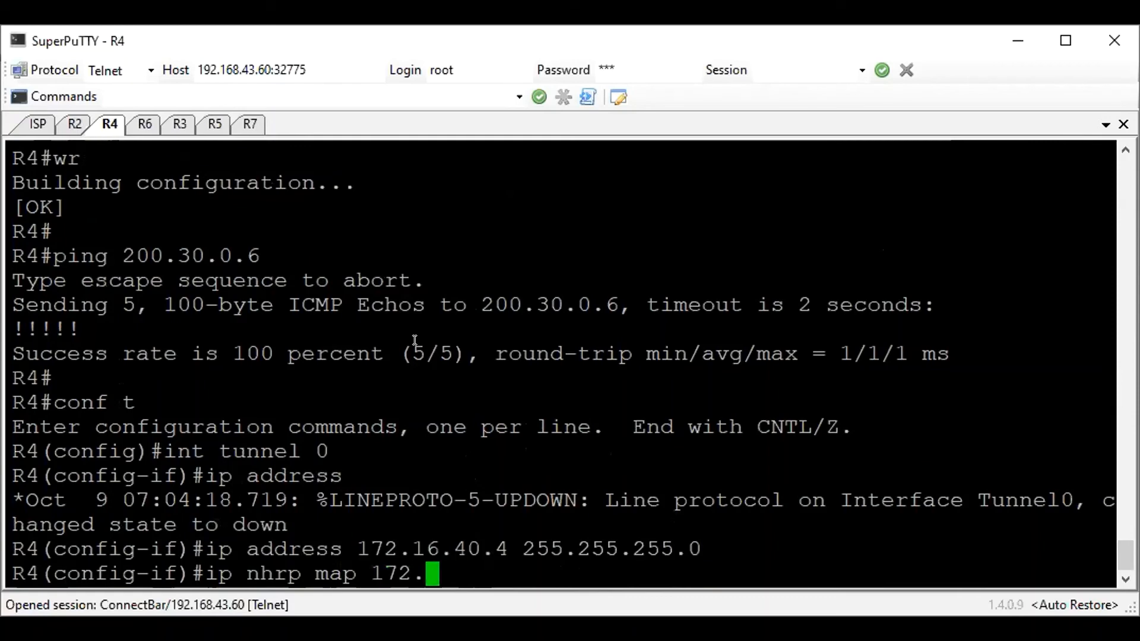
{"action": "type", "text": "16.40.2"}
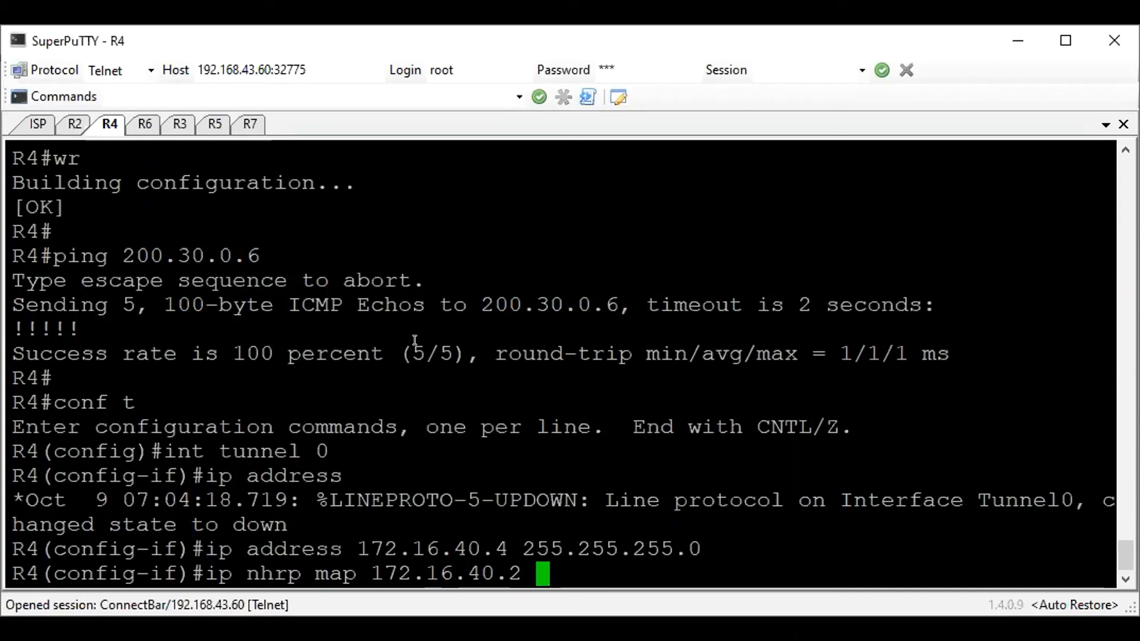
{"action": "type", "text": "200."}
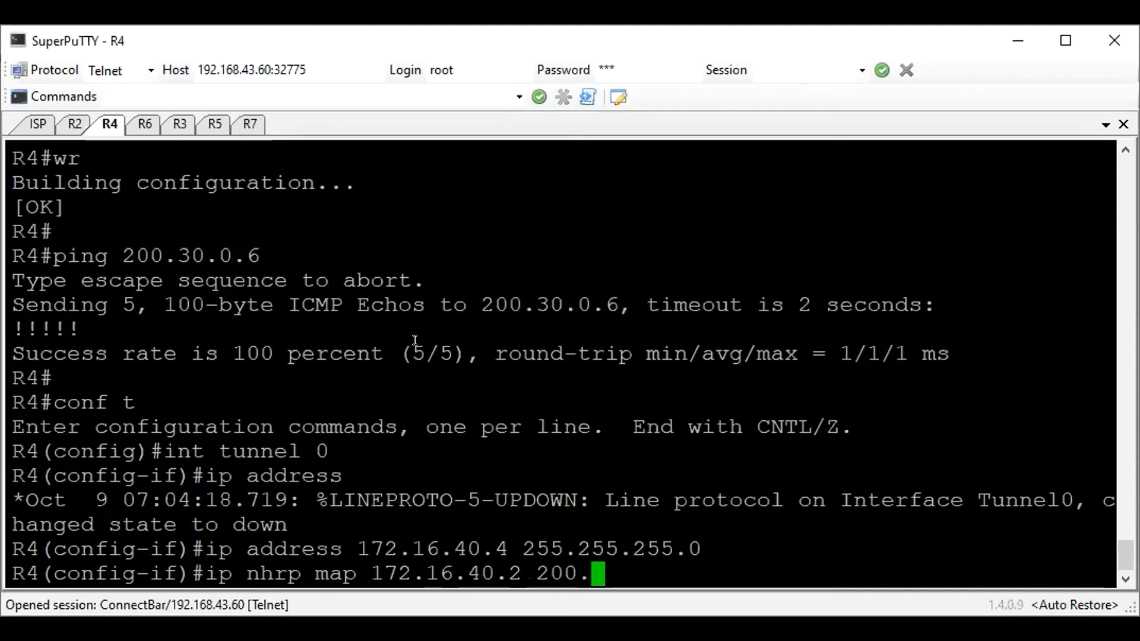
{"action": "type", "text": "10.0.2"}
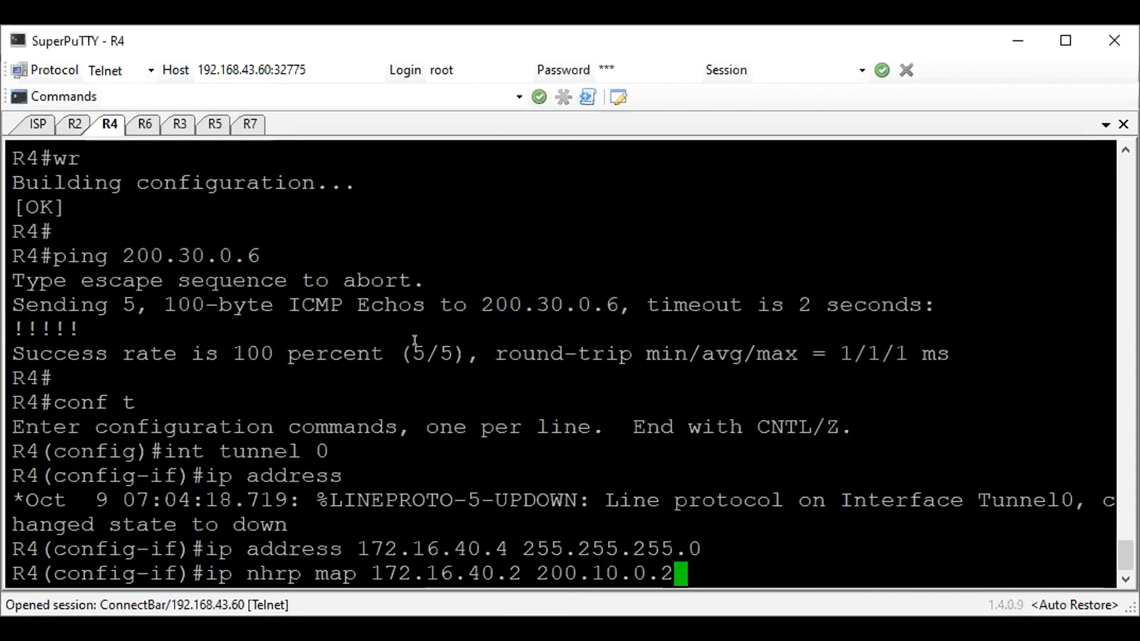
{"action": "key", "text": "Return"}
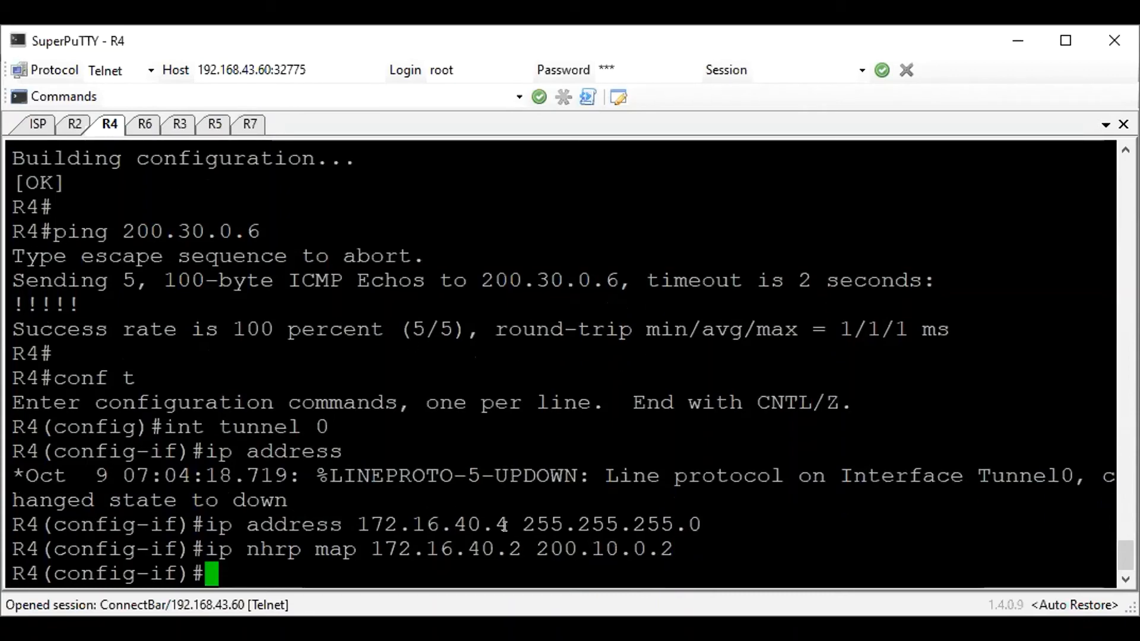
{"action": "left_click_drag", "start_coordinate": [535, 544], "coordinate": [345, 544]}
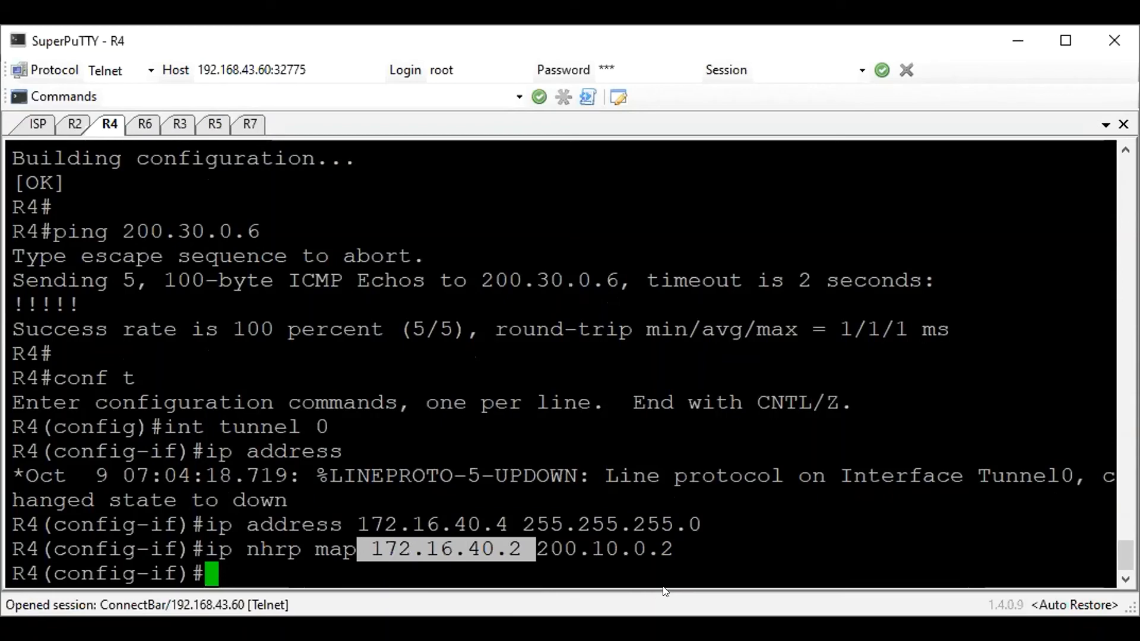
{"action": "left_click_drag", "start_coordinate": [676, 547], "coordinate": [532, 530]}
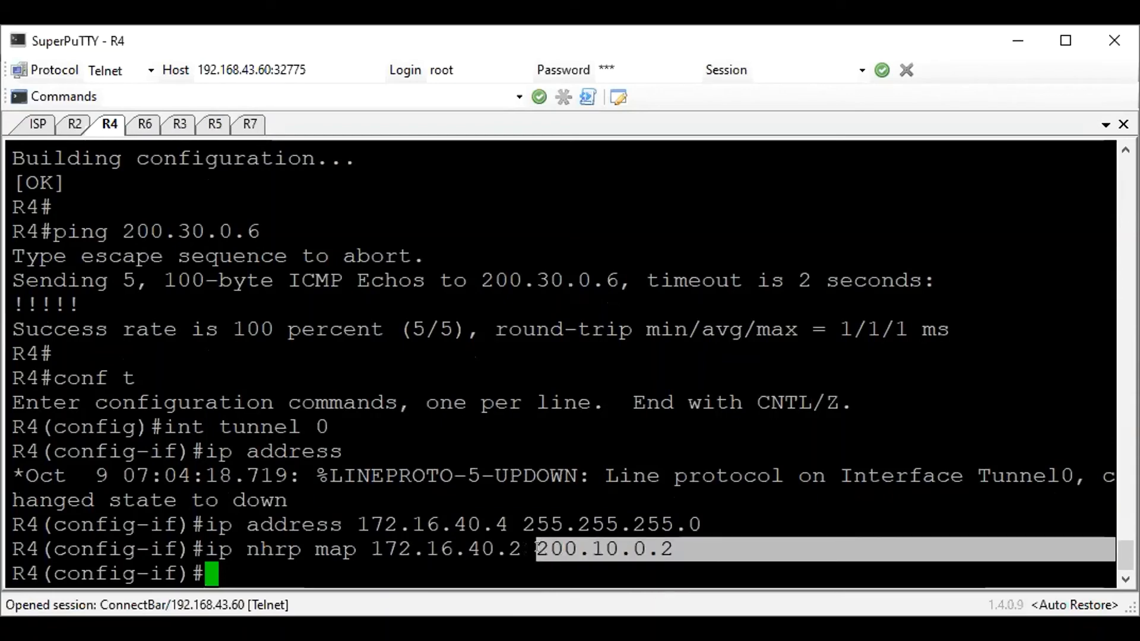
{"action": "left_click_drag", "start_coordinate": [522, 548], "coordinate": [371, 547]}
{"action": "left_click_drag", "start_coordinate": [523, 548], "coordinate": [669, 546]}
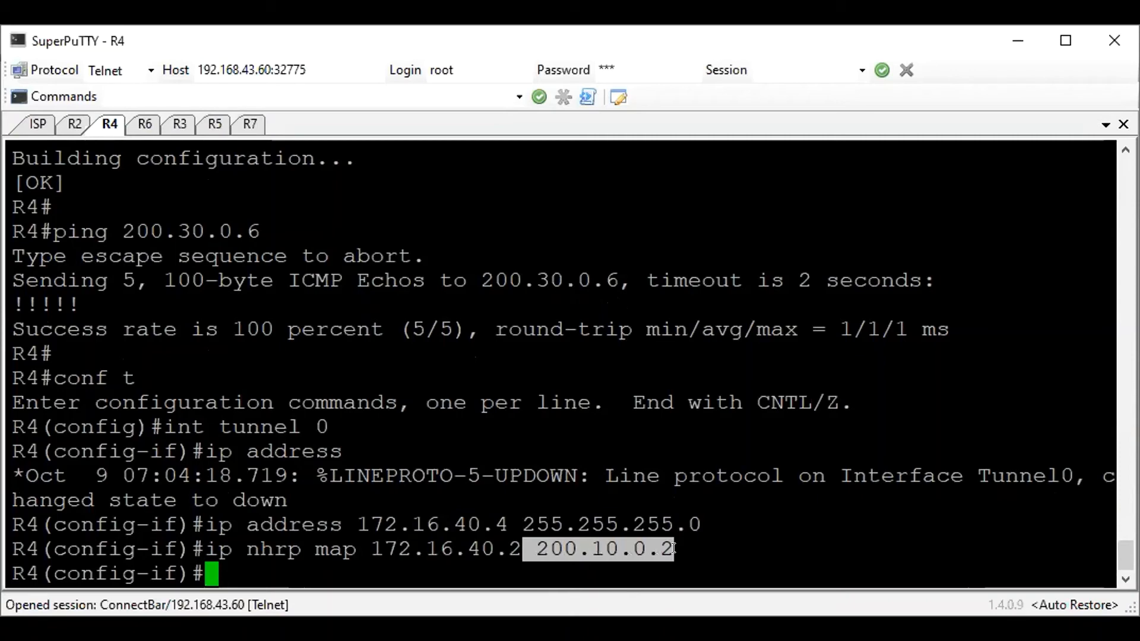
{"action": "left_click", "coordinate": [674, 547]}
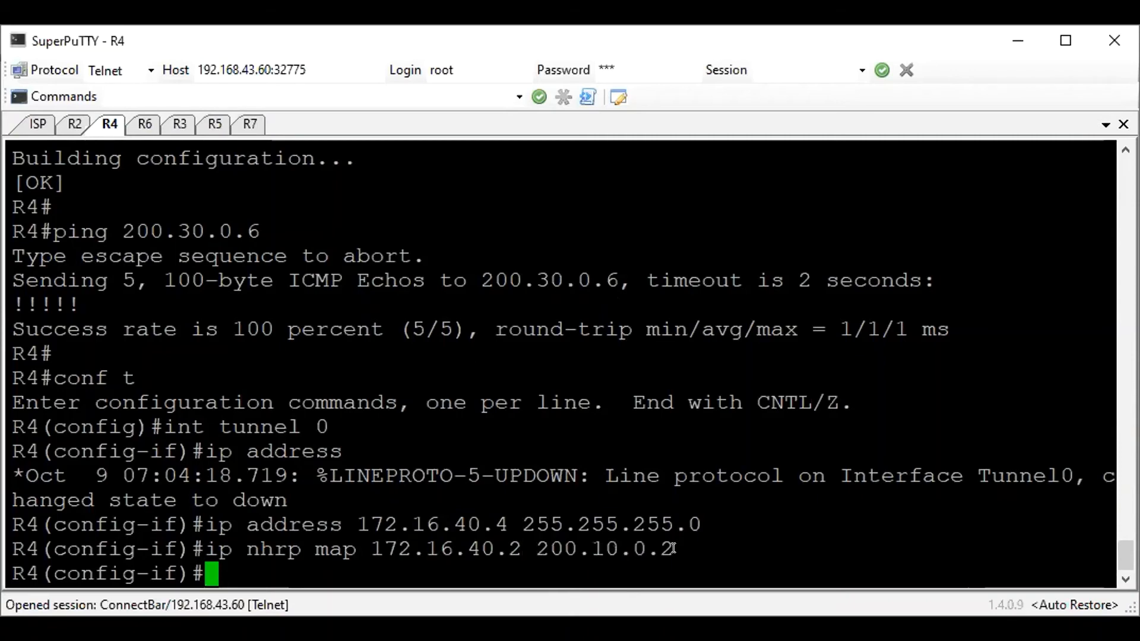
Add an NHRP multicast mapping on R4's tunnel 0 to the hub's public address 200.10.0.2
{"action": "type", "text": "ip nhrp"}
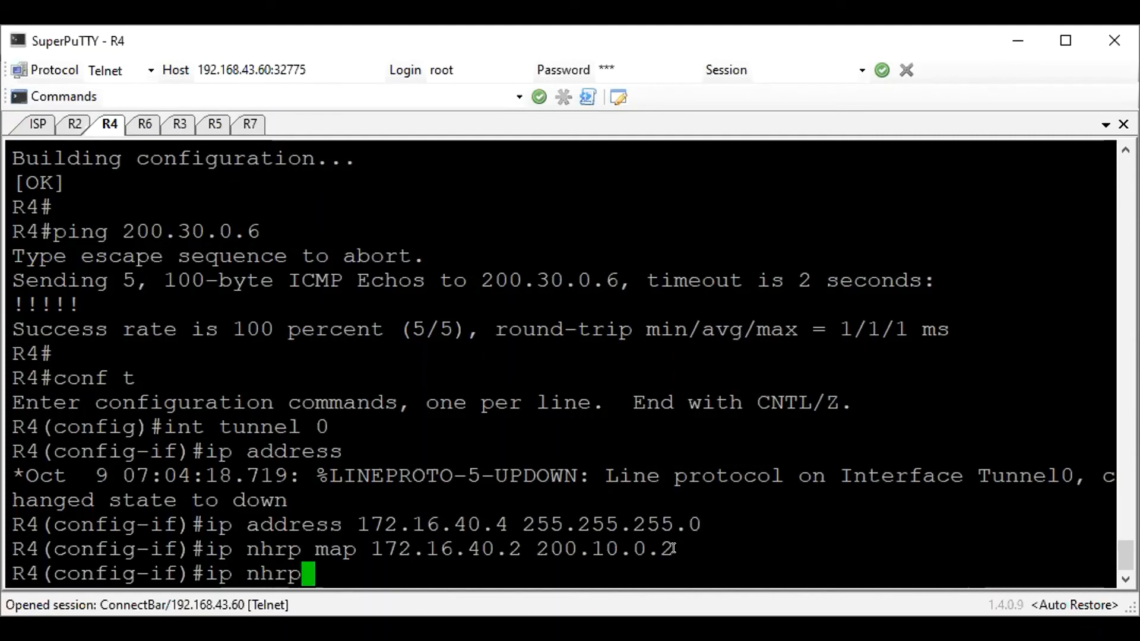
{"action": "type", "text": " map multicaa"}
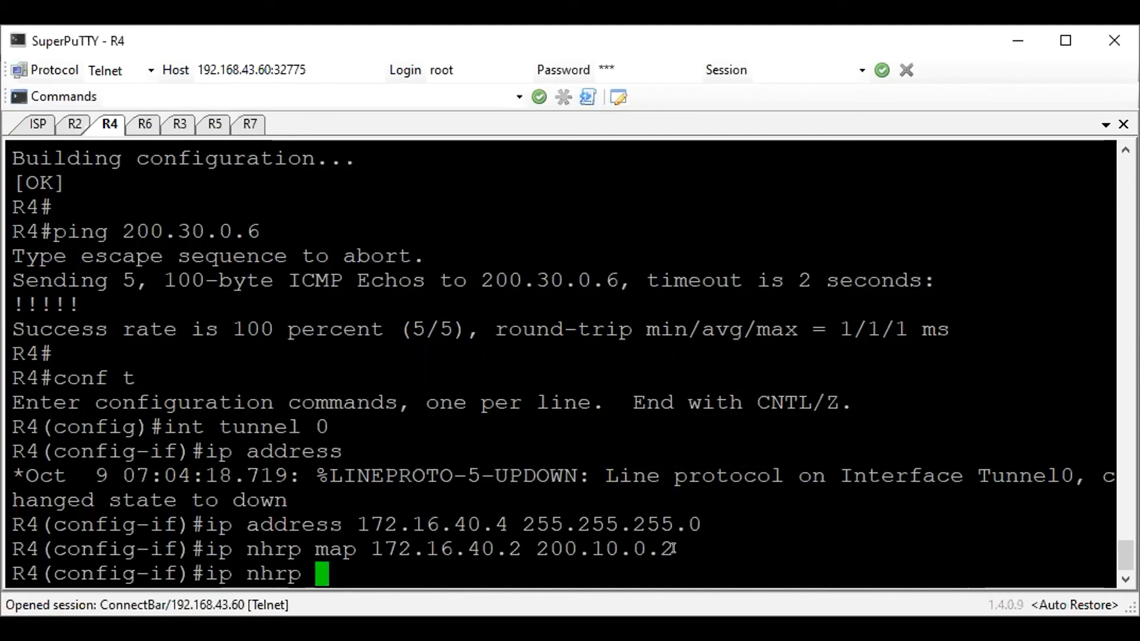
{"action": "type", "text": "s"}
{"action": "key", "text": "BackSpace"}
{"action": "key", "text": "BackSpace"}
{"action": "type", "text": "st 2"}
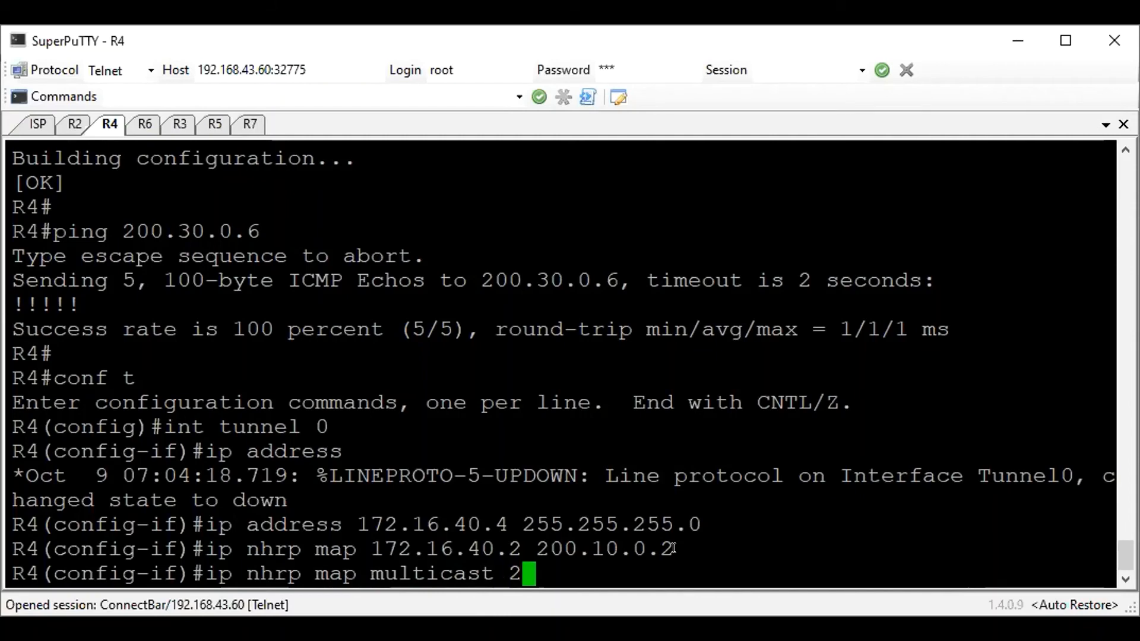
{"action": "type", "text": "00.10.0.2"}
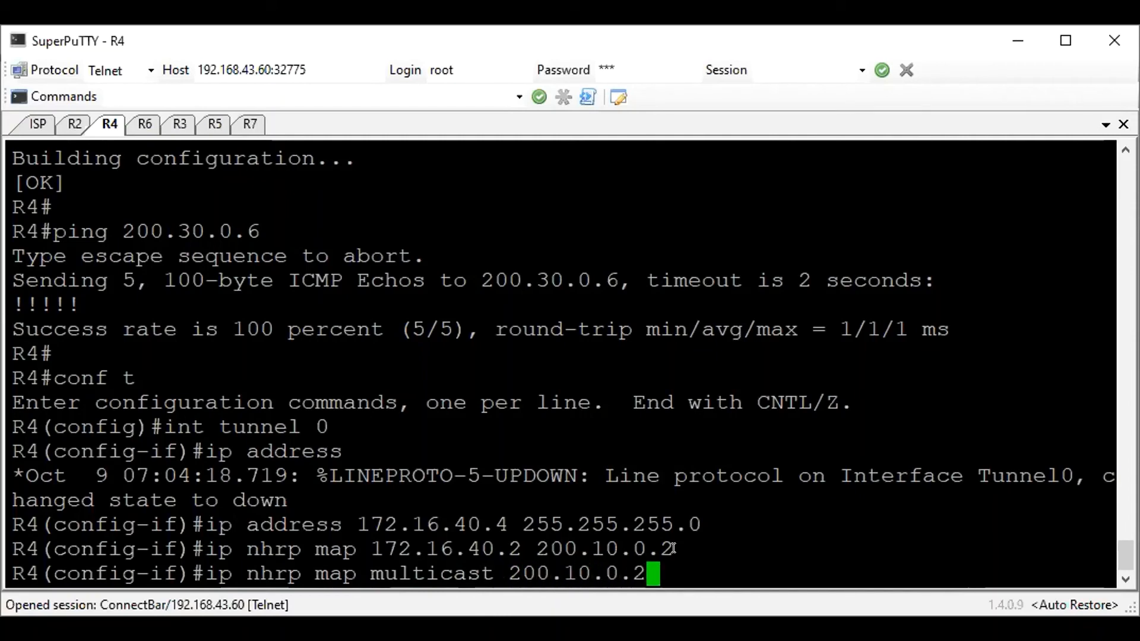
{"action": "key", "text": "Return"}
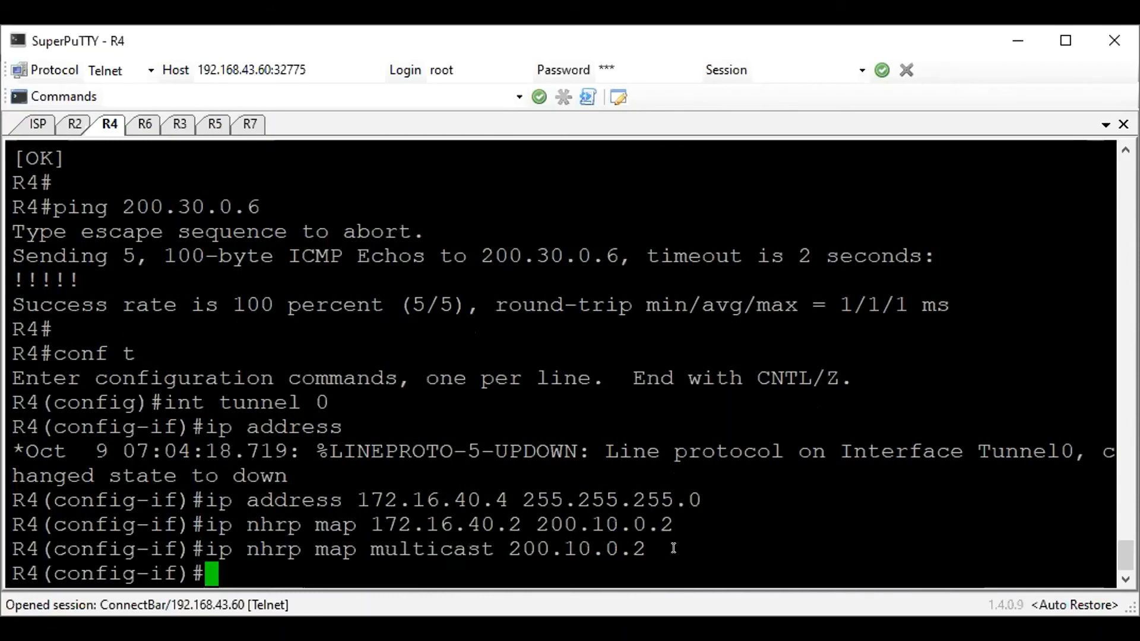
Set the NHRP network ID to 1 and the next-hop server to 172.16.40.2 on R4's tunnel 0
{"action": "type", "text": "ip nhrp network-id 1"}
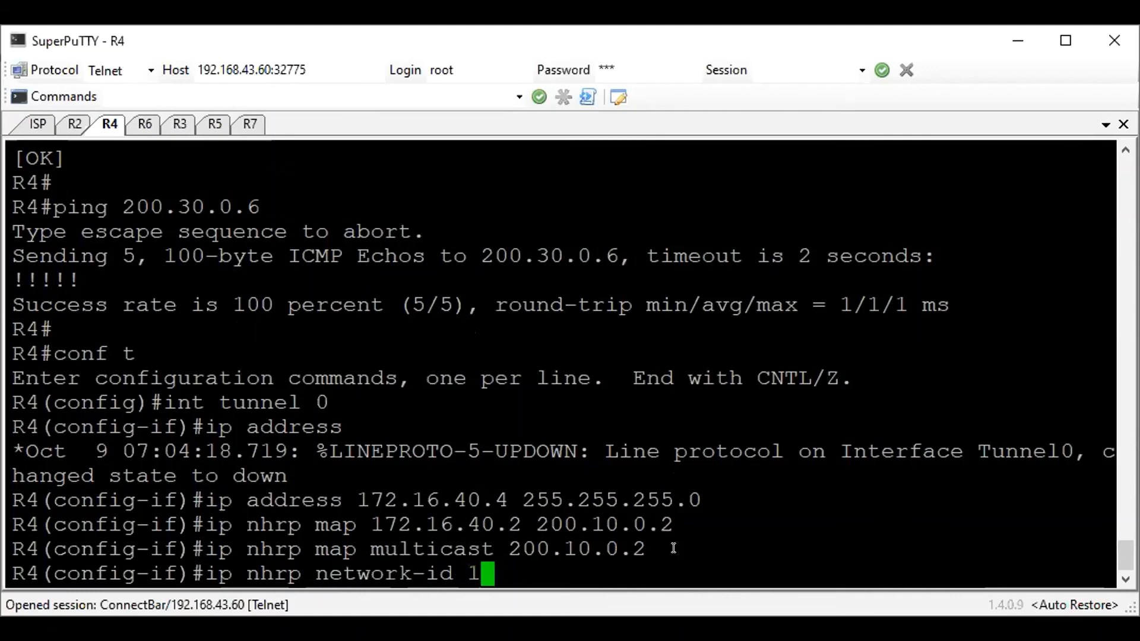
{"action": "key", "text": "Return"}
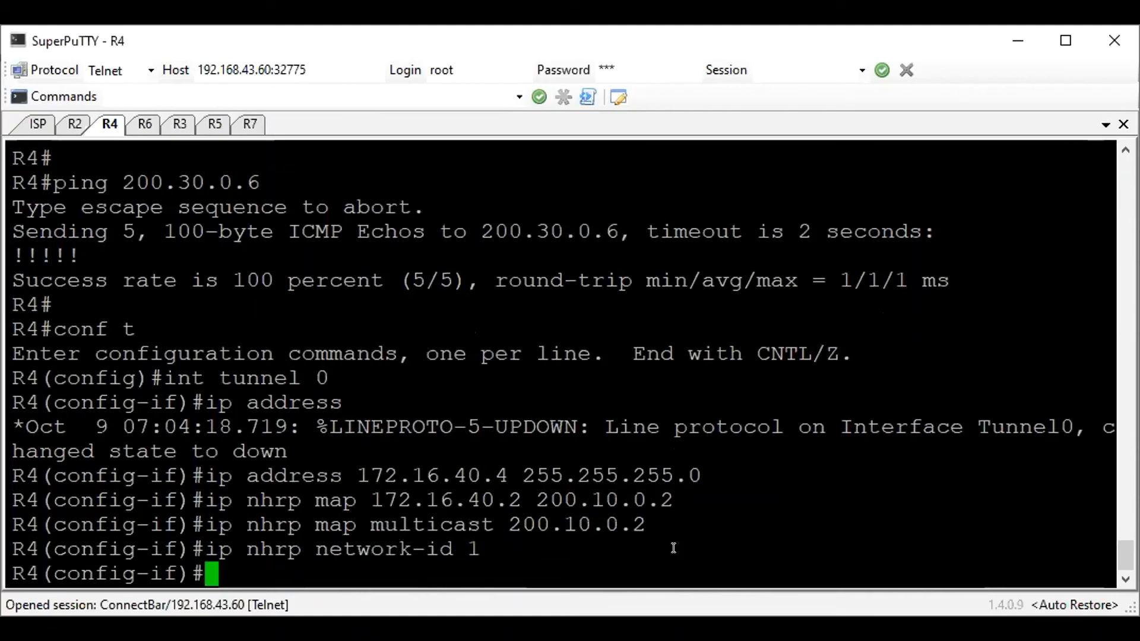
{"action": "type", "text": "ip nhrp nhs 172.16.40.2"}
{"action": "key", "text": "Return"}
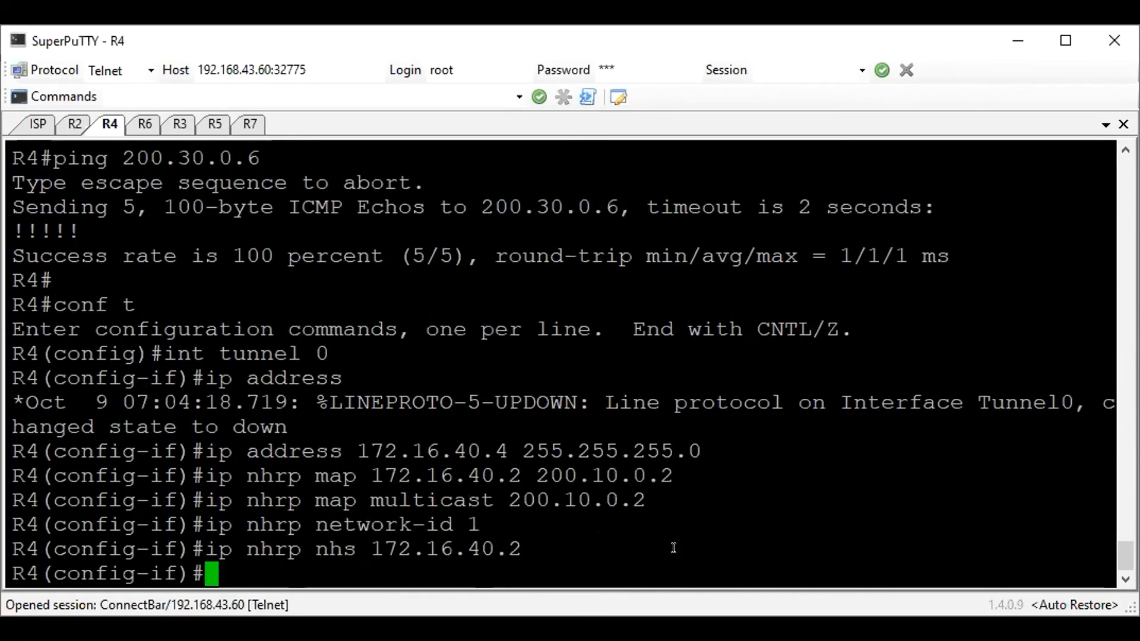
Set the source of R4's tunnel 0 to 200.20.0.4
{"action": "type", "text": "tunnel source "}
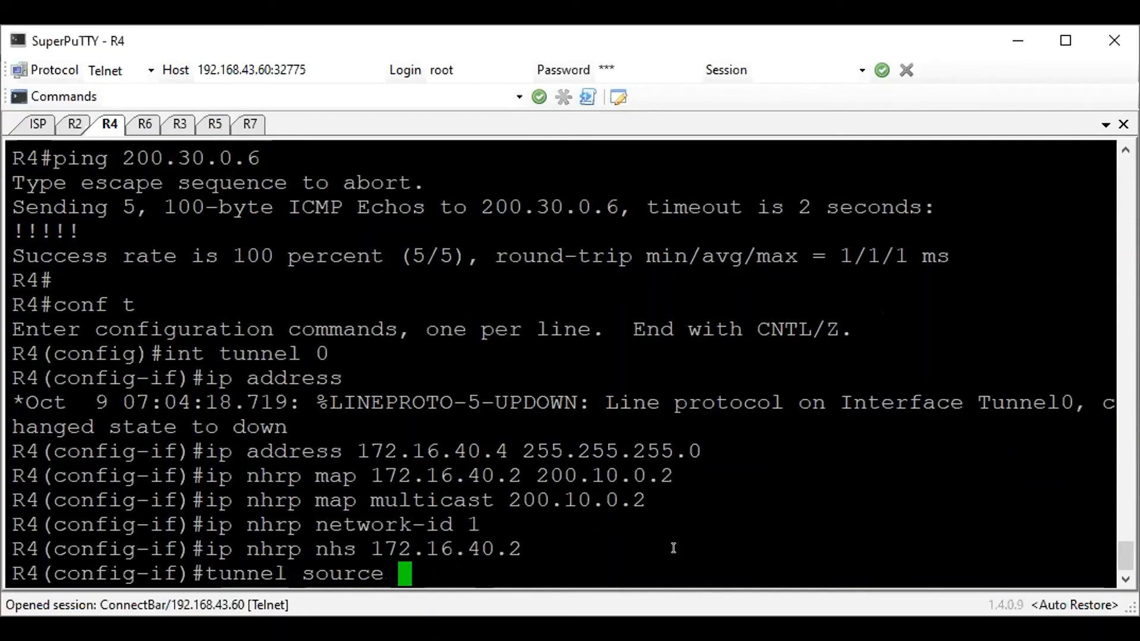
{"action": "type", "text": "200.20.0"}
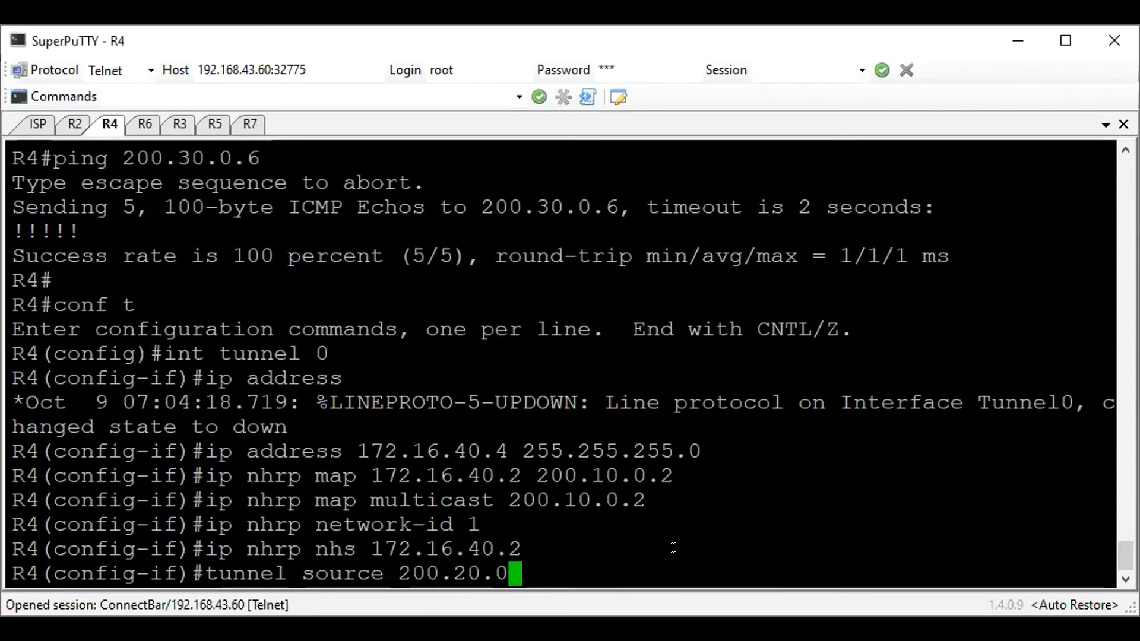
{"action": "type", "text": ".4"}
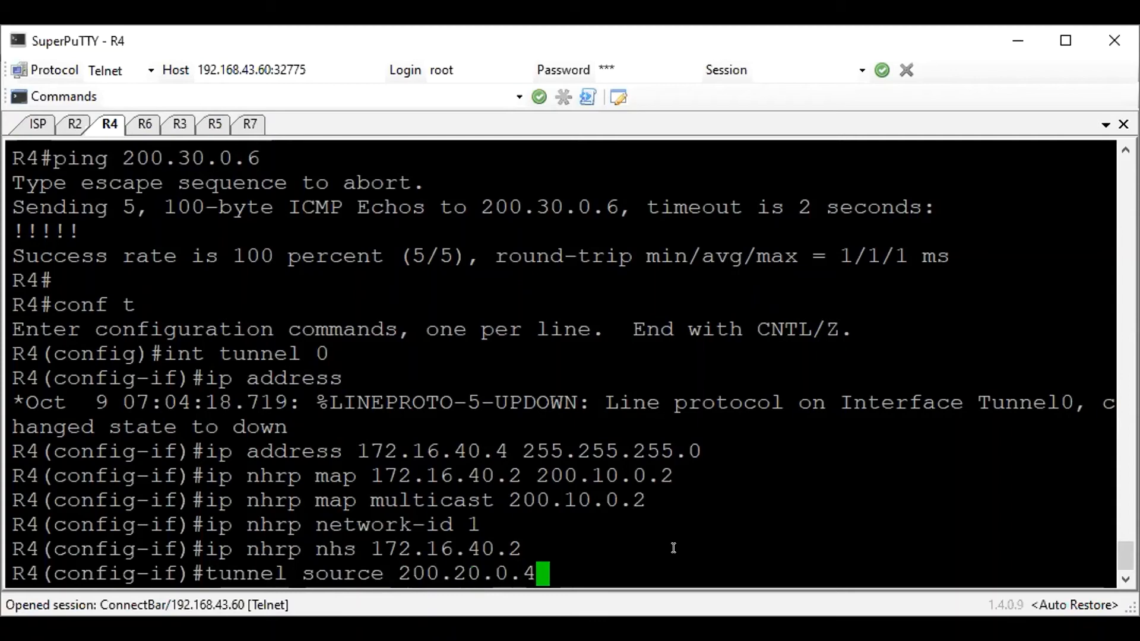
{"action": "key", "text": "Return"}
Set the mode of R4's tunnel 0 to GRE multipoint
{"action": "type", "text": "tunnel mode hre"}
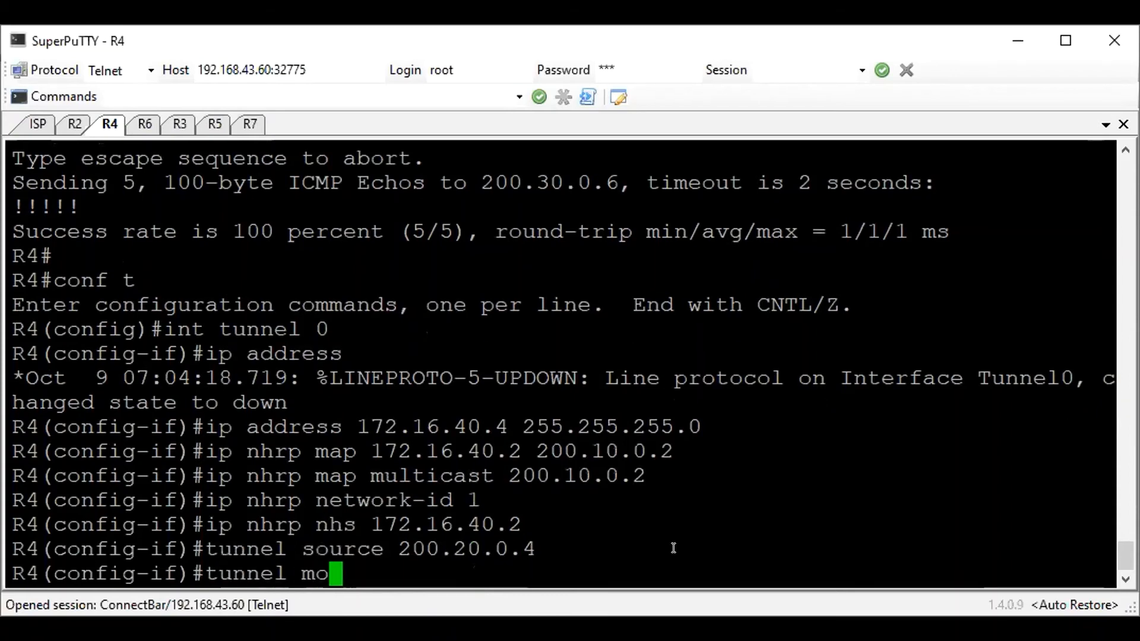
{"action": "key", "text": "BackSpace"}
{"action": "key", "text": "BackSpace"}
{"action": "key", "text": "BackSpace"}
{"action": "type", "text": "gre"}
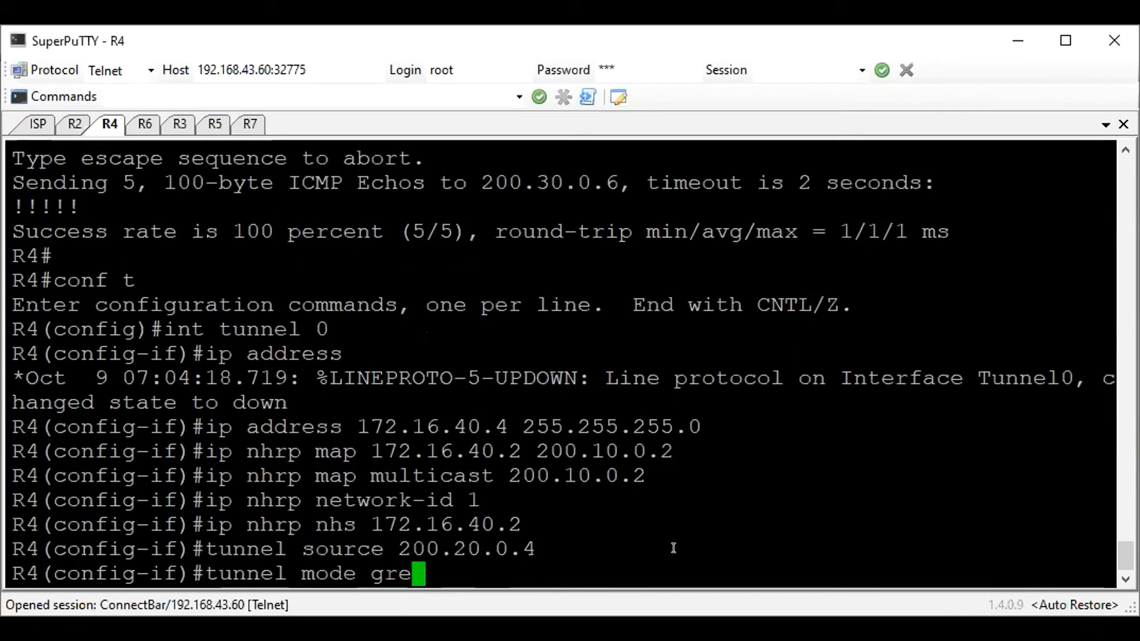
{"action": "type", "text": " multipoint"}
{"action": "key", "text": "Return"}
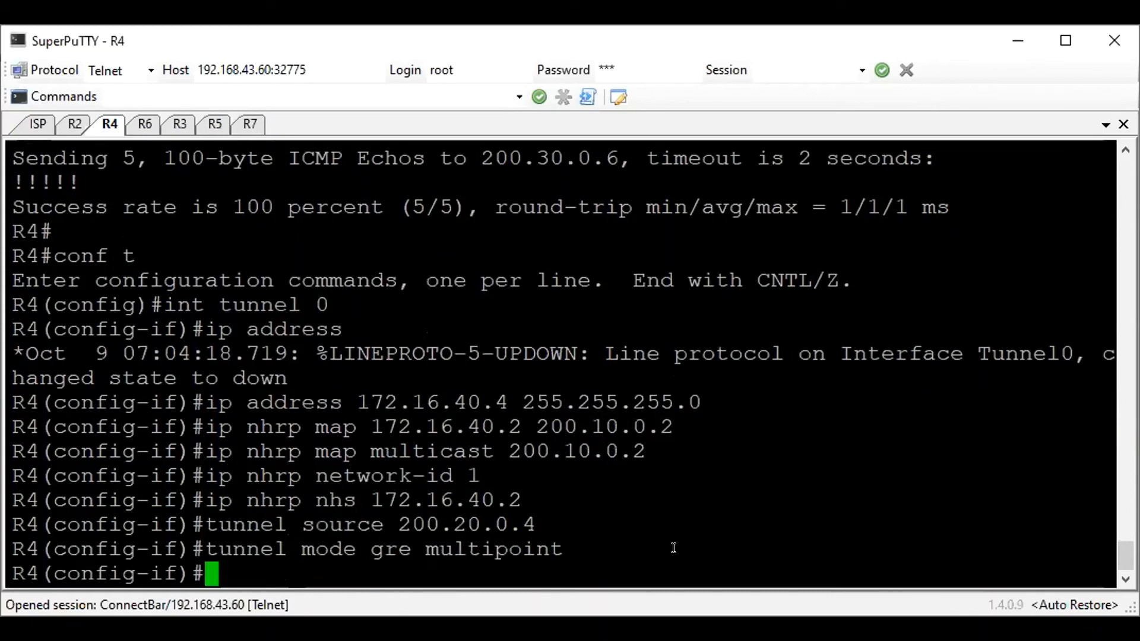
Set the IP MTU of R4's tunnel 0 to 1416 and enable the interface
{"action": "type", "text": "ip mtu "}
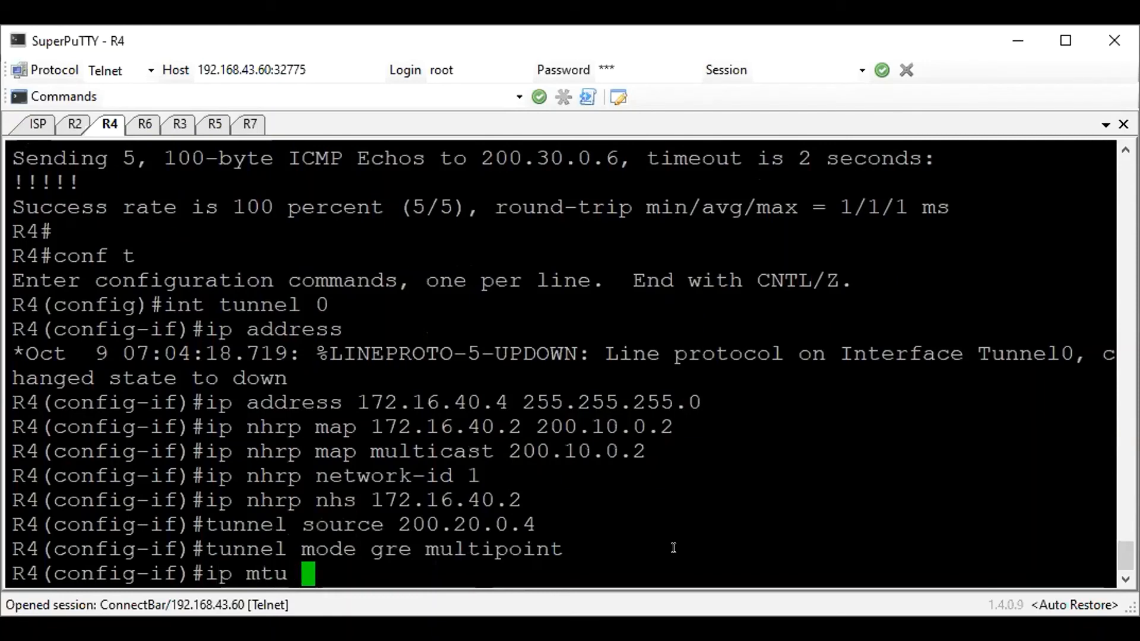
{"action": "type", "text": "1416"}
{"action": "key", "text": "Return"}
{"action": "type", "text": "no sh"}
{"action": "key", "text": "Return"}
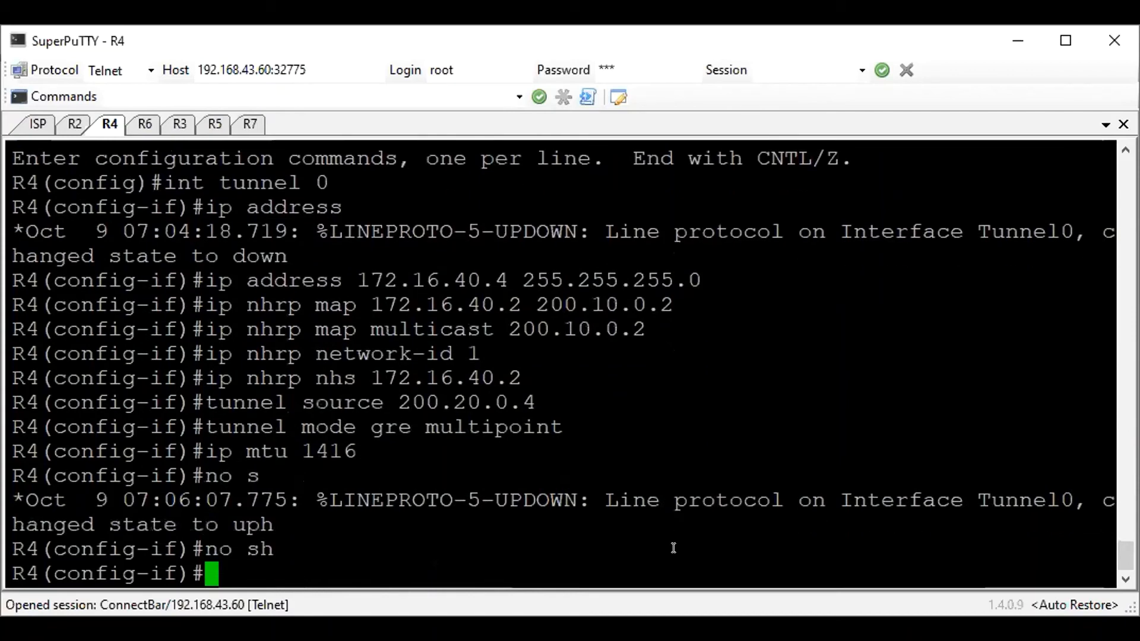
Ping the hub's tunnel address 172.16.40.2 from R4 without leaving interface configuration mode
{"action": "type", "text": "do pi"}
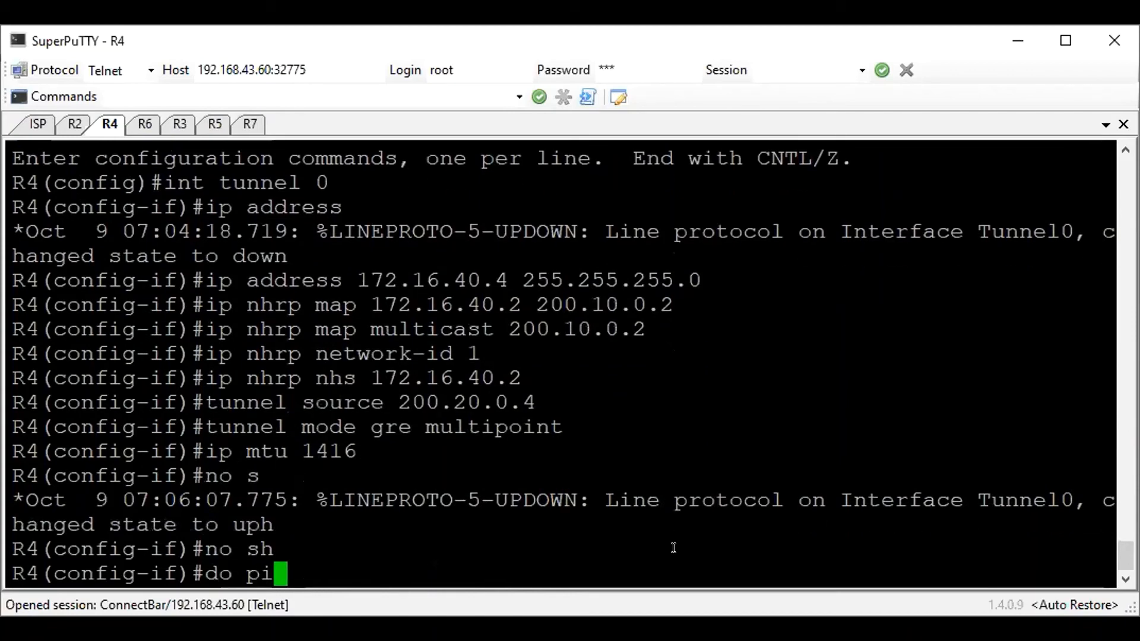
{"action": "type", "text": "g 1"}
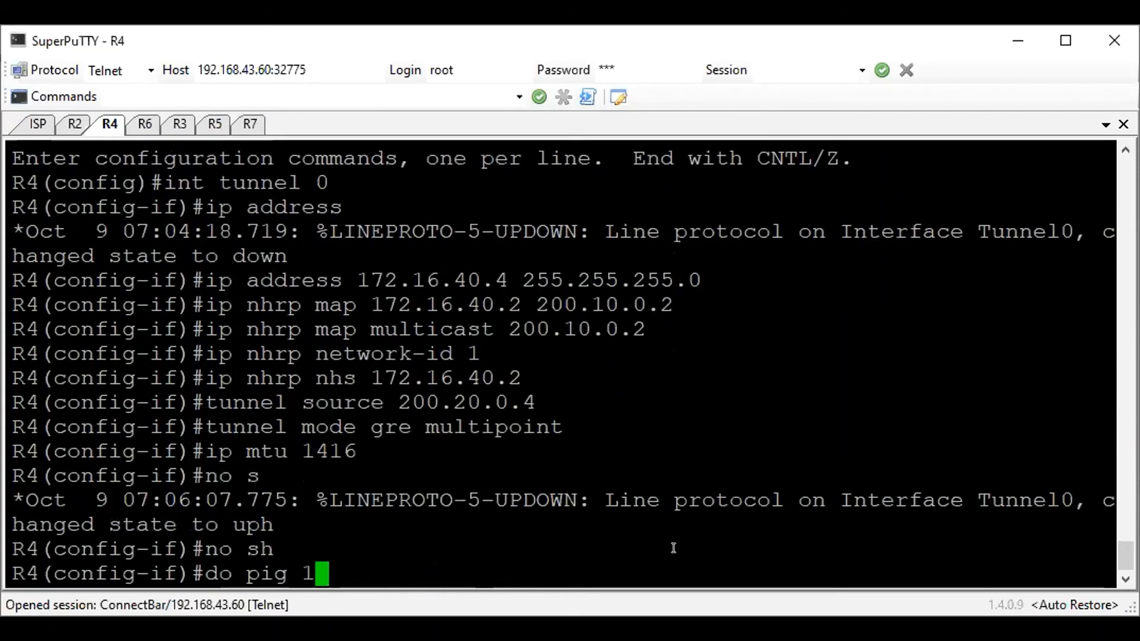
{"action": "type", "text": "72.16.40.2"}
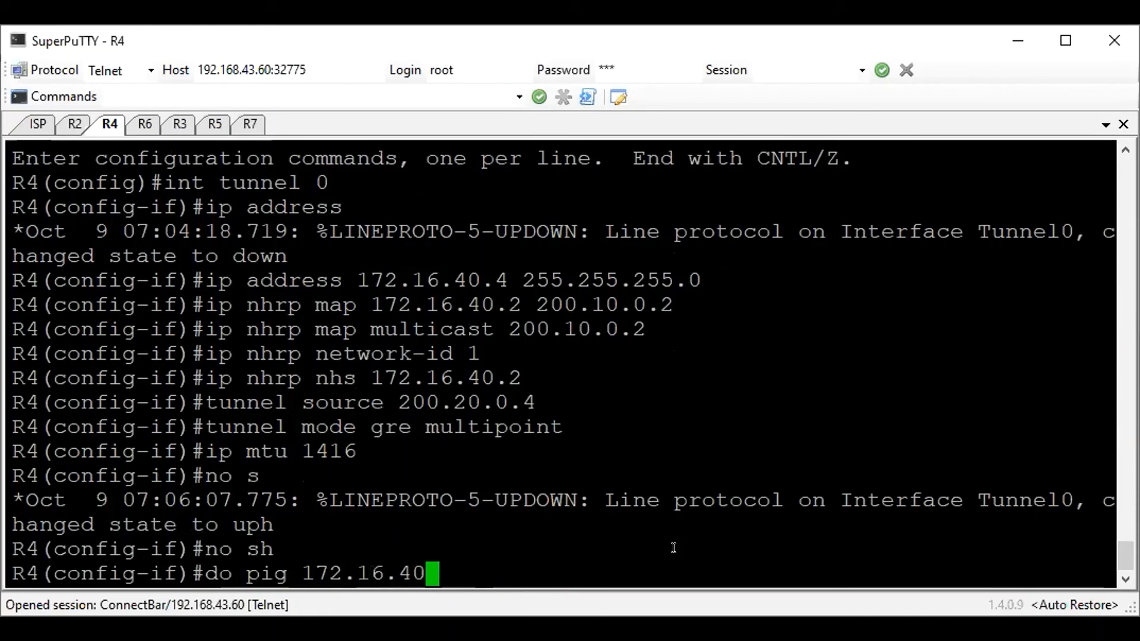
{"action": "key", "text": "Return"}
{"action": "key", "text": "Up"}
{"action": "key", "text": "Left"}
{"action": "key", "text": "Left"}
{"action": "key", "text": "Left"}
{"action": "key", "text": "Left"}
{"action": "key", "text": "Left"}
{"action": "key", "text": "Left"}
{"action": "key", "text": "Left"}
{"action": "key", "text": "Left"}
{"action": "key", "text": "Left"}
{"action": "key", "text": "Left"}
{"action": "key", "text": "Left"}
{"action": "key", "text": "Left"}
{"action": "key", "text": "Left"}
{"action": "type", "text": "n"}
{"action": "key", "text": "Return"}
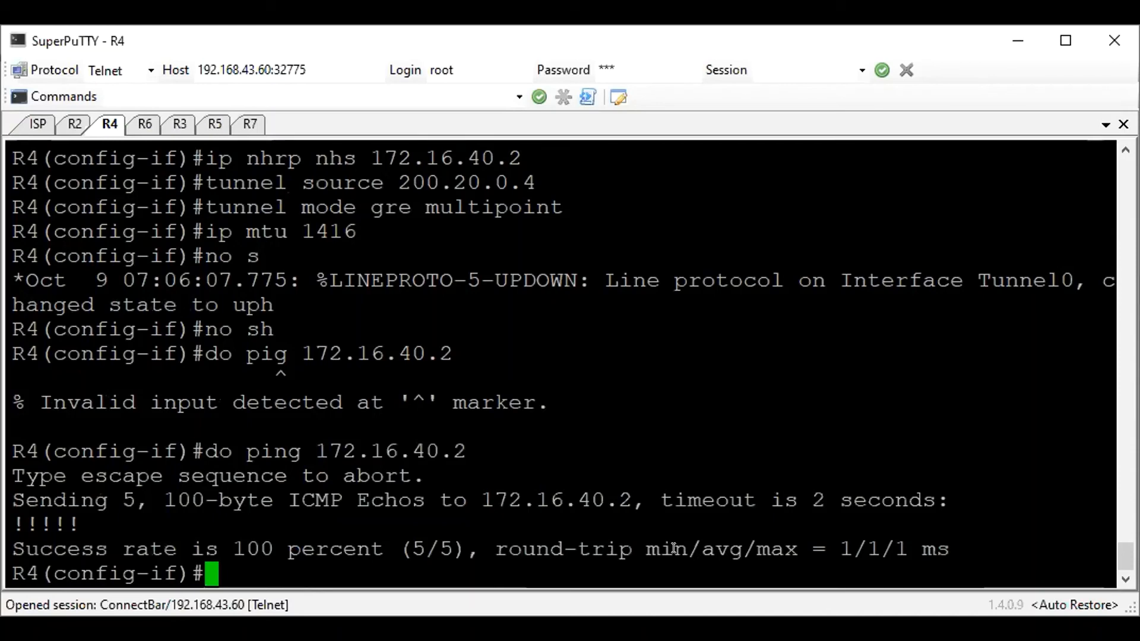
Create tunnel 0 on R6 and assign it the IP address 172.16.40.6 with mask 255.255.255.0
{"action": "left_click", "coordinate": [143, 124]}
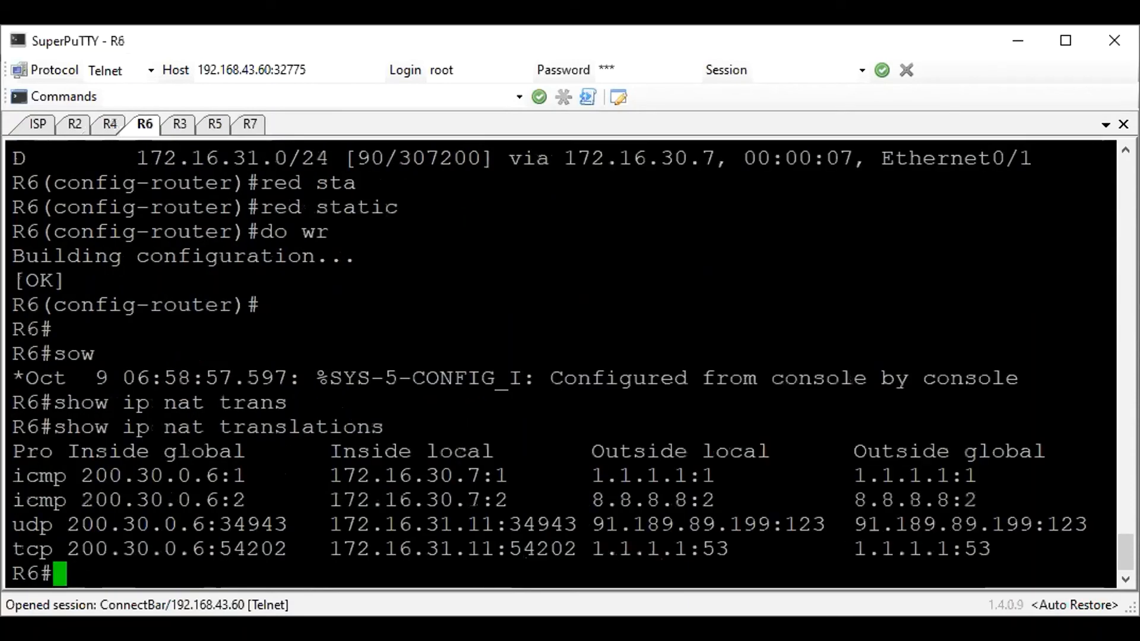
{"action": "left_click", "coordinate": [572, 459]}
{"action": "key", "text": "Return"}
{"action": "type", "text": "conf t"}
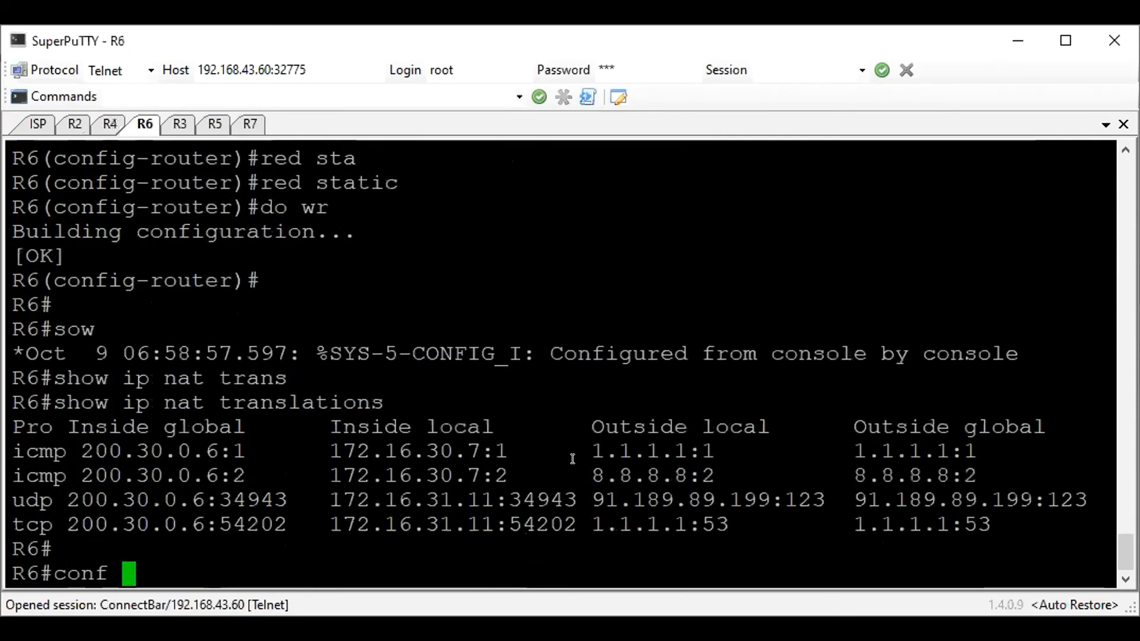
{"action": "key", "text": "Return"}
{"action": "type", "text": "int tunn 0"}
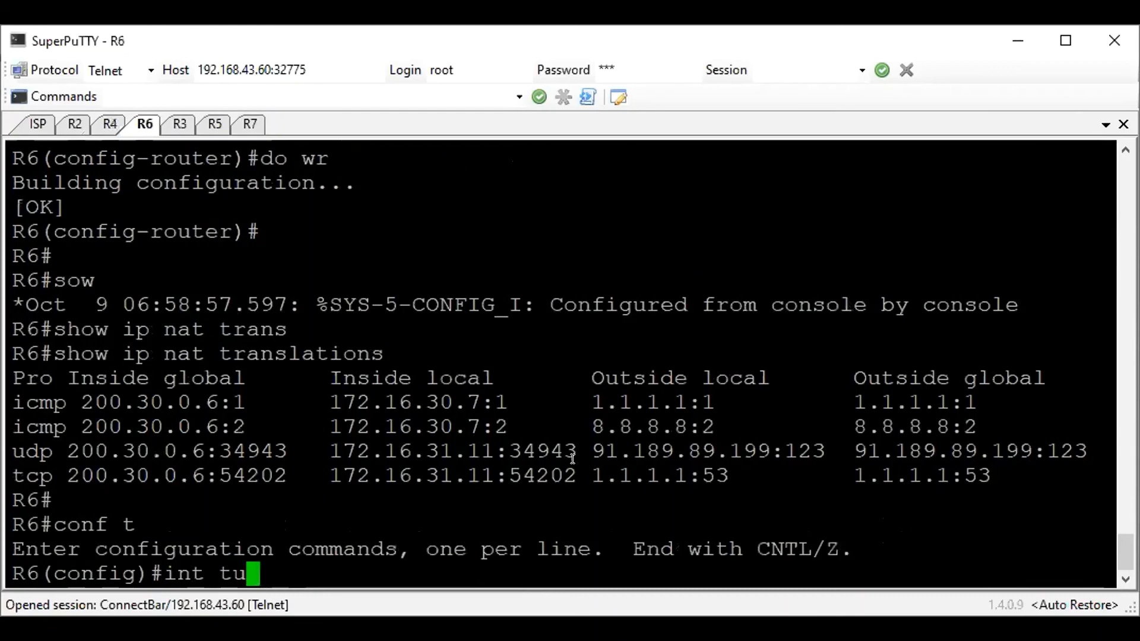
{"action": "key", "text": "Return"}
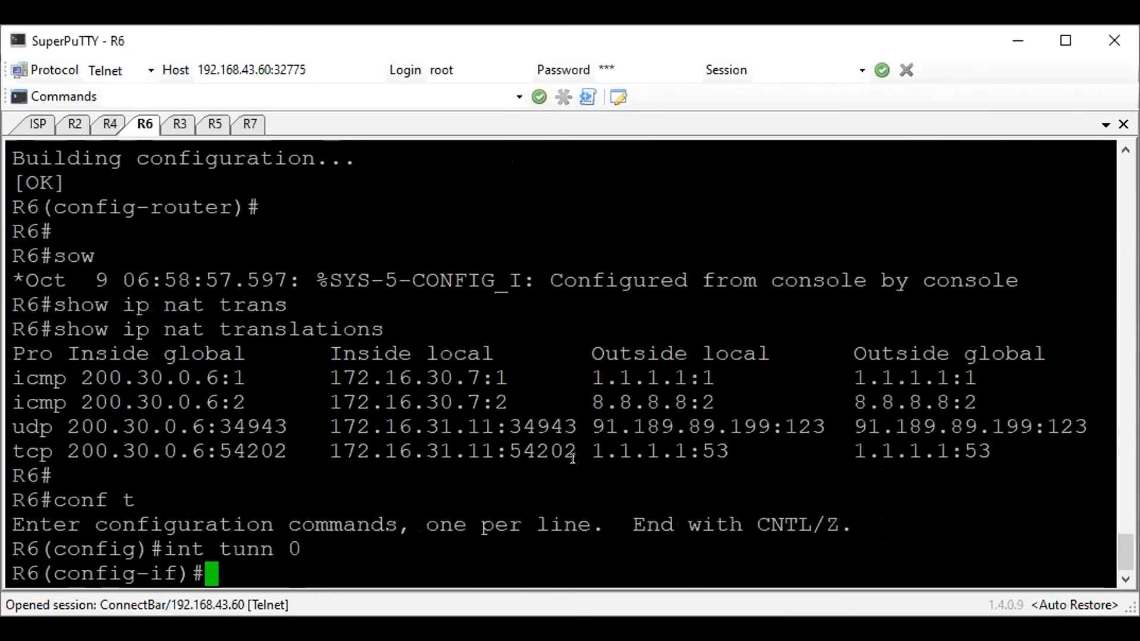
{"action": "type", "text": "ip add 172.1"}
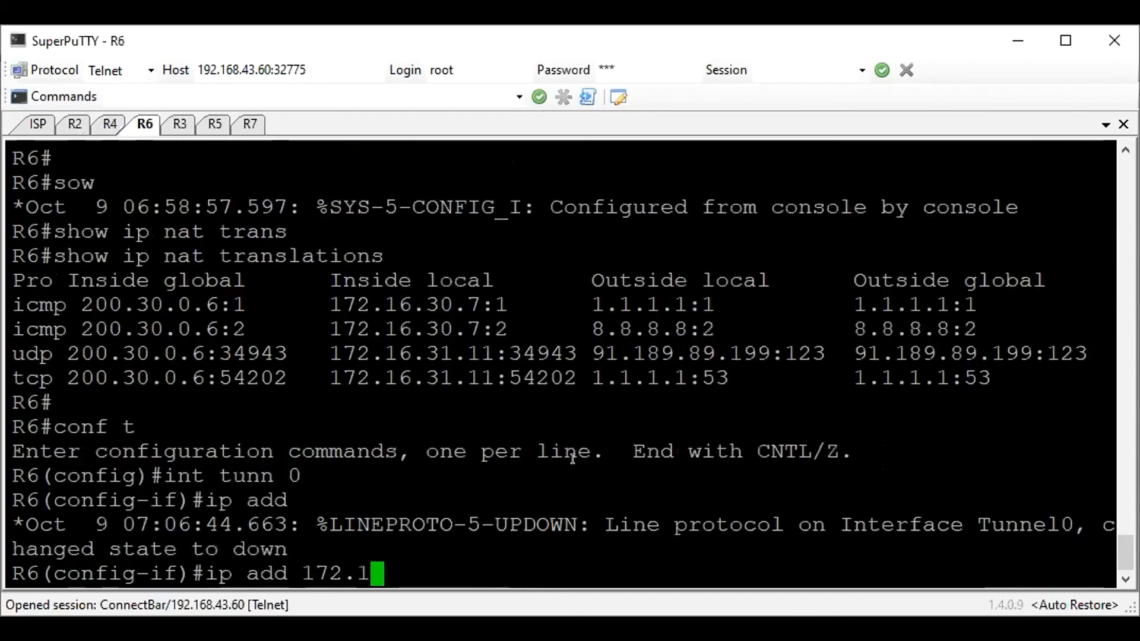
{"action": "type", "text": "6.40.6 255.255.255.0"}
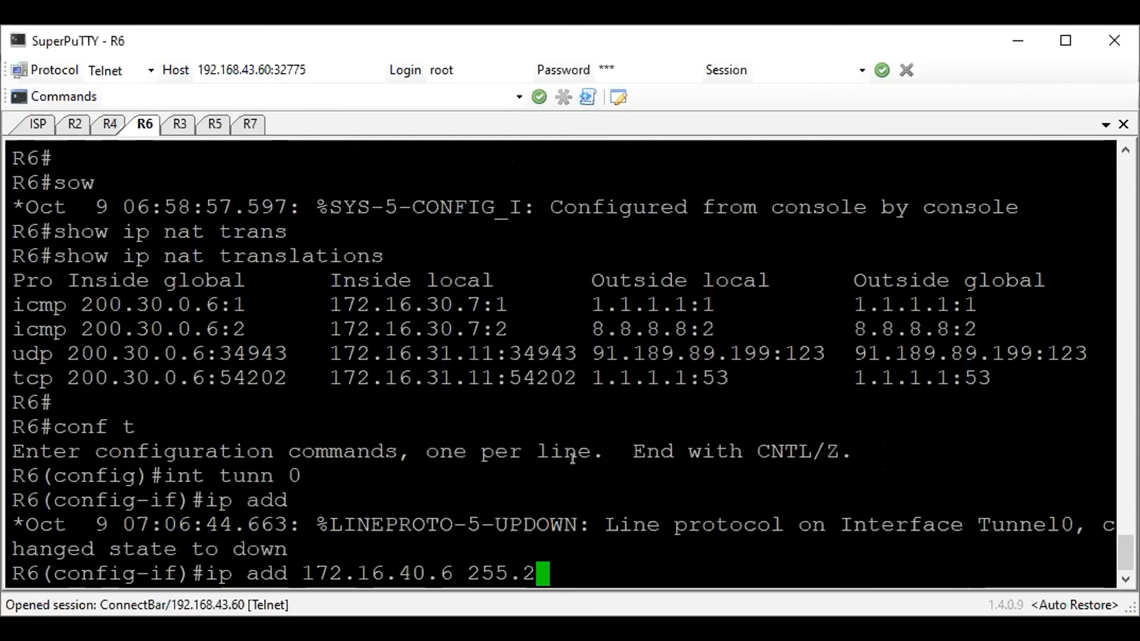
{"action": "key", "text": "ctrl+a"}
{"action": "key", "text": "Return"}
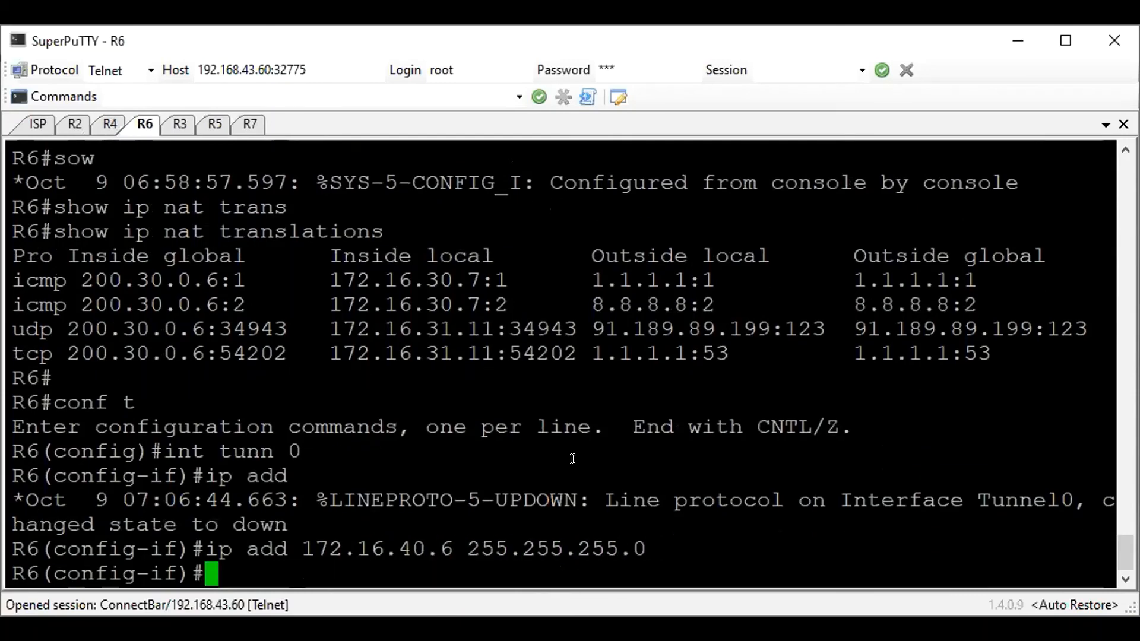
Add an NHRP mapping on R6's tunnel 0 from the hub's tunnel address 172.16.40.2 to its public address 200.10.0.2
{"action": "type", "text": "ip nhrp"}
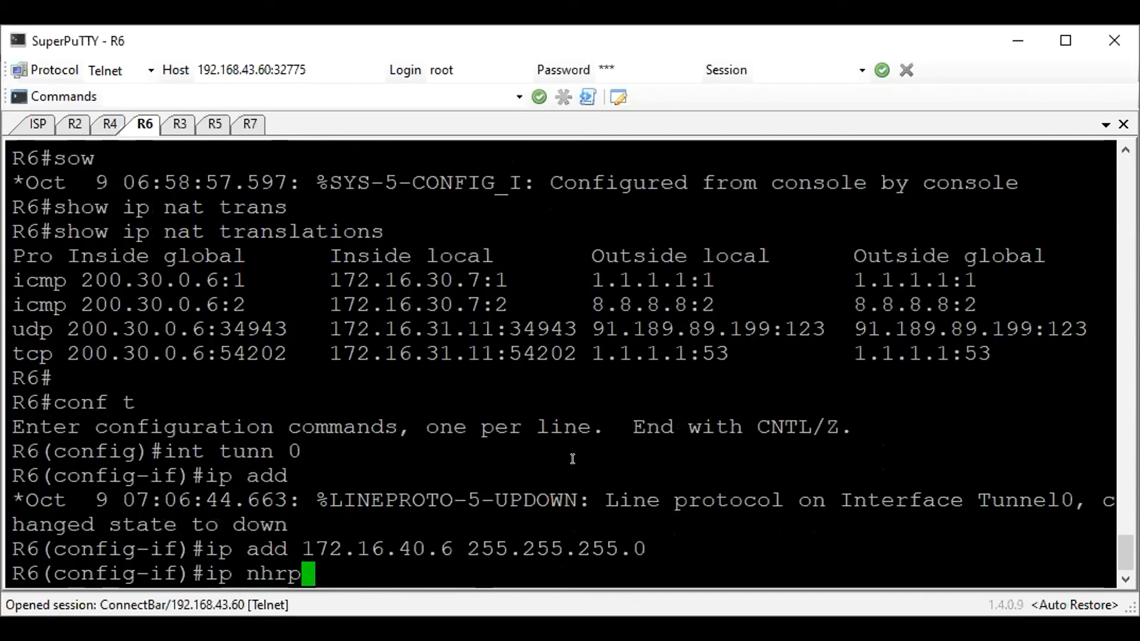
{"action": "type", "text": " map 172"}
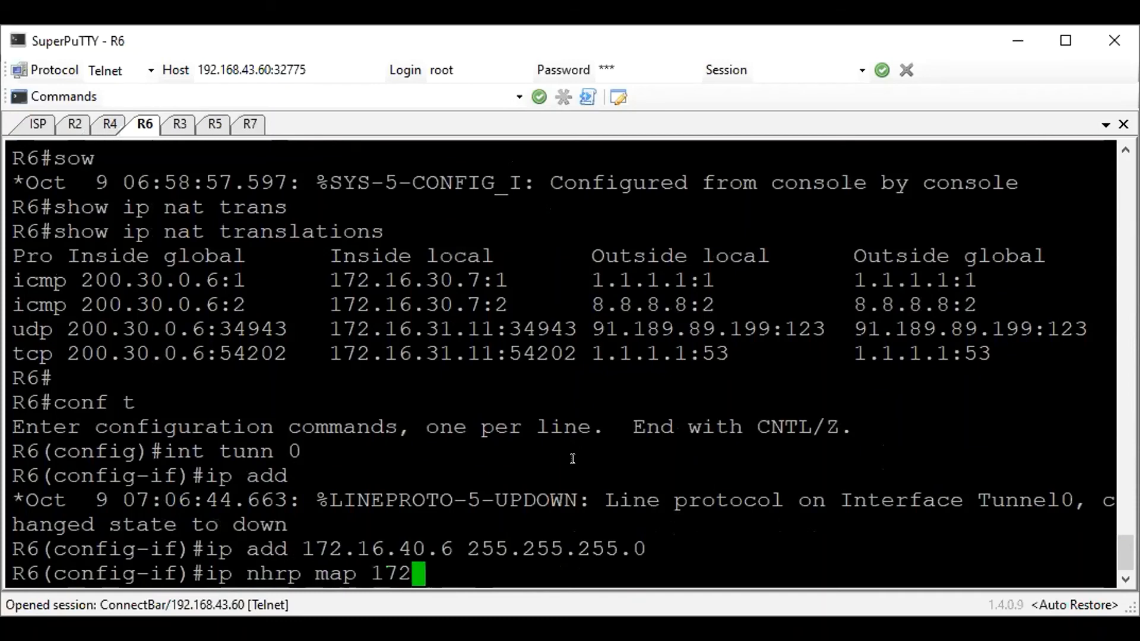
{"action": "type", "text": ".16.40.2 200.10.0.2"}
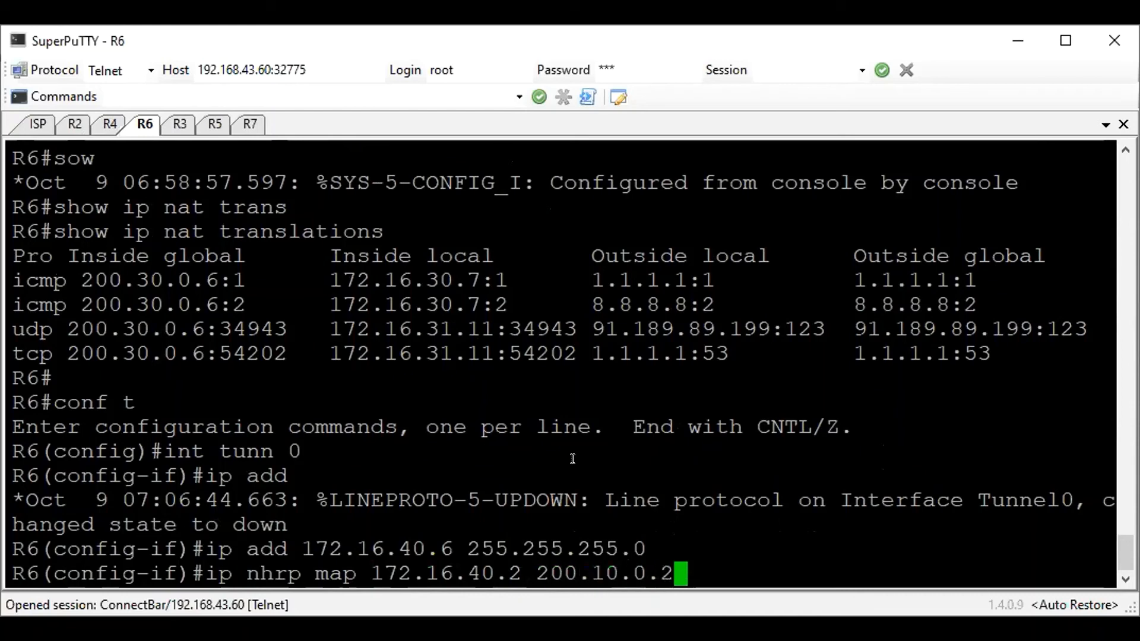
{"action": "left_click_drag", "start_coordinate": [535, 574], "coordinate": [369, 575]}
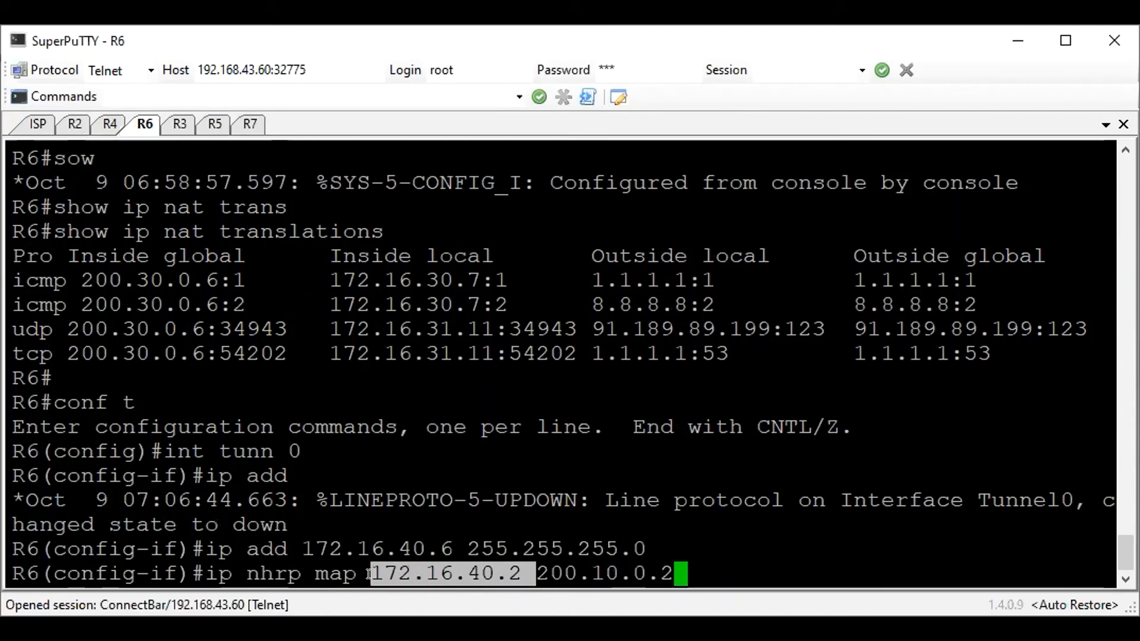
{"action": "left_click_drag", "start_coordinate": [691, 564], "coordinate": [516, 573]}
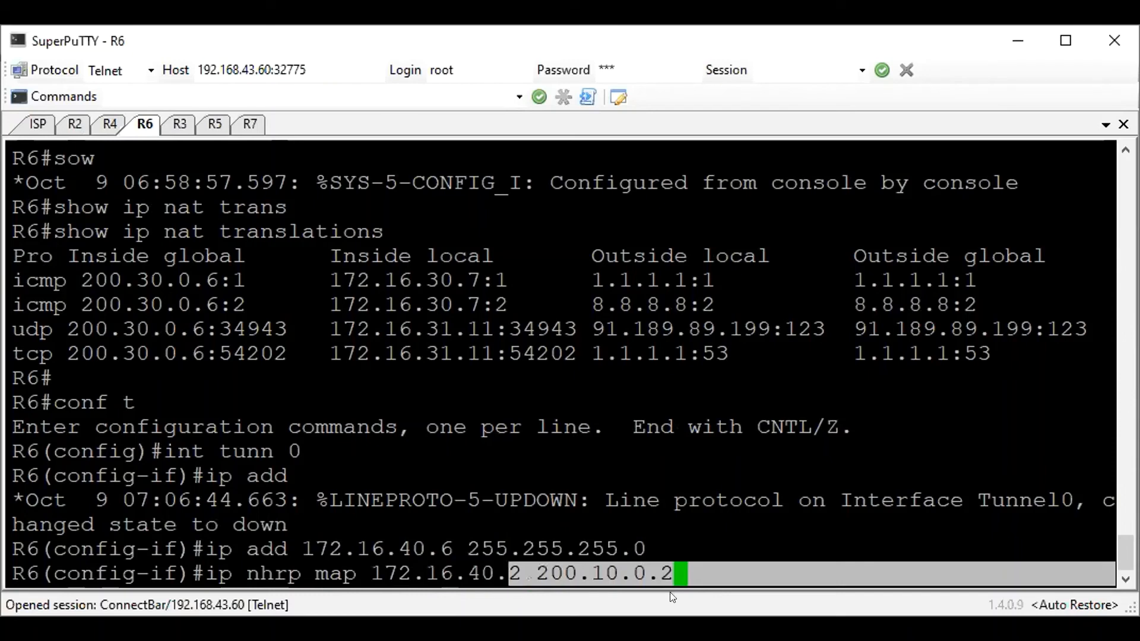
{"action": "left_click", "coordinate": [709, 564]}
{"action": "key", "text": "Return"}
Add an NHRP multicast mapping on R6's tunnel 0 to the hub's public address 200.10.0.2
{"action": "type", "text": "ip "}
{"action": "type", "text": "ngr"}
{"action": "key", "text": "BackSpace"}
{"action": "key", "text": "BackSpace"}
{"action": "type", "text": "hrp"}
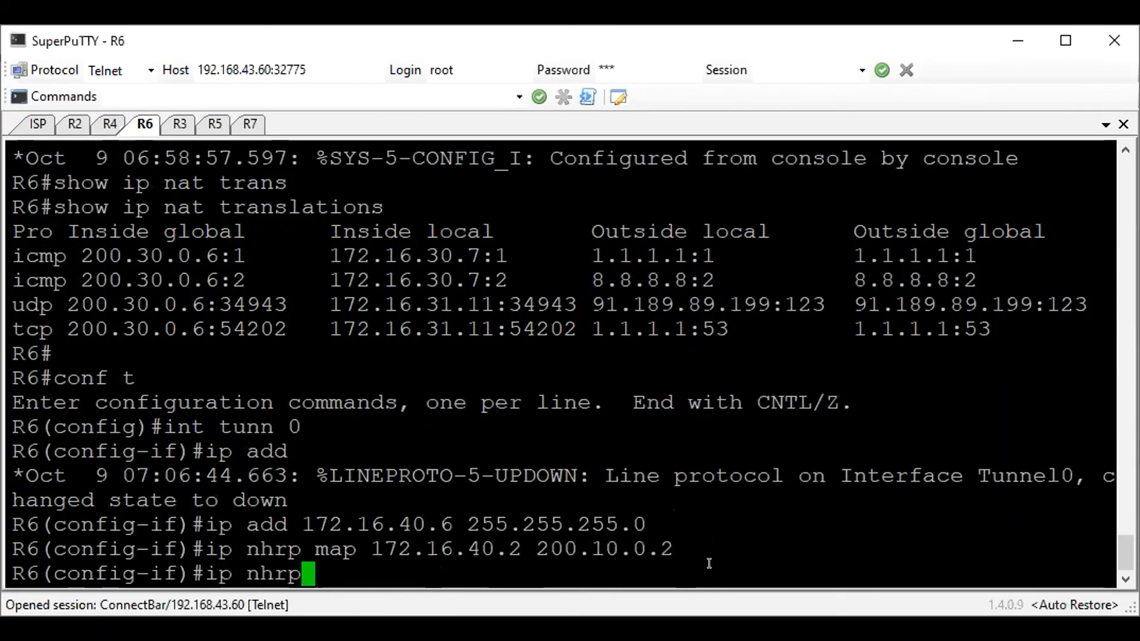
{"action": "type", "text": " map multicast 200.10.0.2"}
{"action": "key", "text": "Return"}
Set the NHRP network ID to 1 on R6's tunnel 0
{"action": "type", "text": "ip nrp network-id 1"}
{"action": "key", "text": "Left"}
{"action": "key", "text": "Left"}
{"action": "key", "text": "Left"}
{"action": "key", "text": "Left"}
{"action": "key", "text": "Left"}
{"action": "key", "text": "Left"}
{"action": "key", "text": "Left"}
{"action": "key", "text": "Left"}
{"action": "key", "text": "Left"}
{"action": "key", "text": "Left"}
{"action": "key", "text": "Left"}
{"action": "key", "text": "Left"}
{"action": "key", "text": "Left"}
{"action": "key", "text": "Left"}
{"action": "key", "text": "Left"}
{"action": "type", "text": "h"}
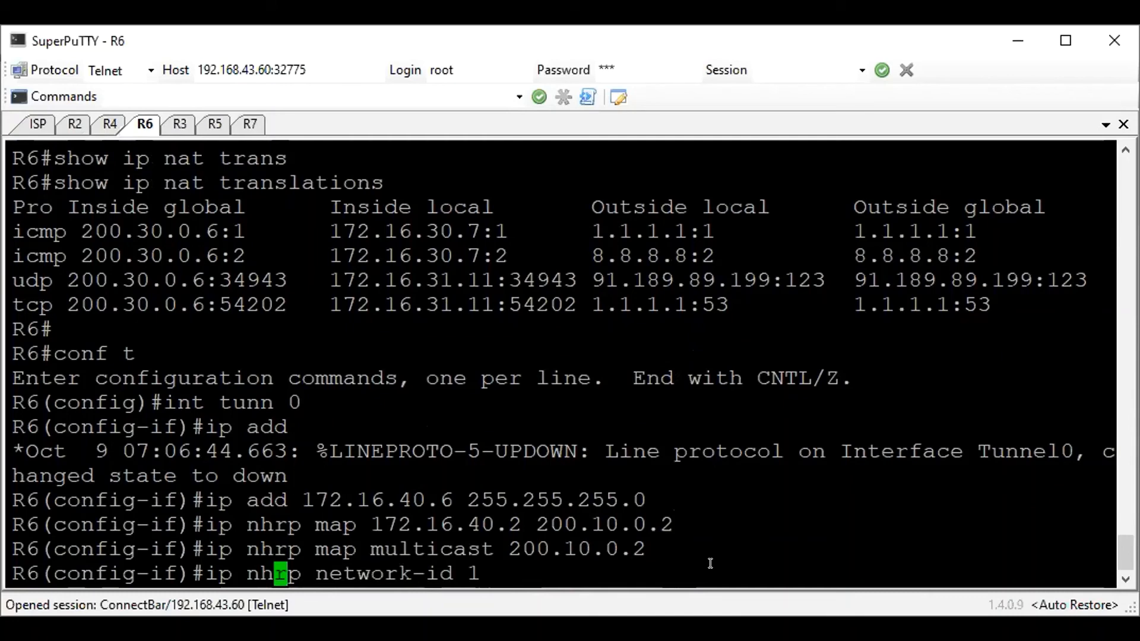
{"action": "key", "text": "Return"}
Set the NHRP next-hop server on R6's tunnel 0 to the hub's tunnel address 172.16.40.2
{"action": "type", "text": "ip "}
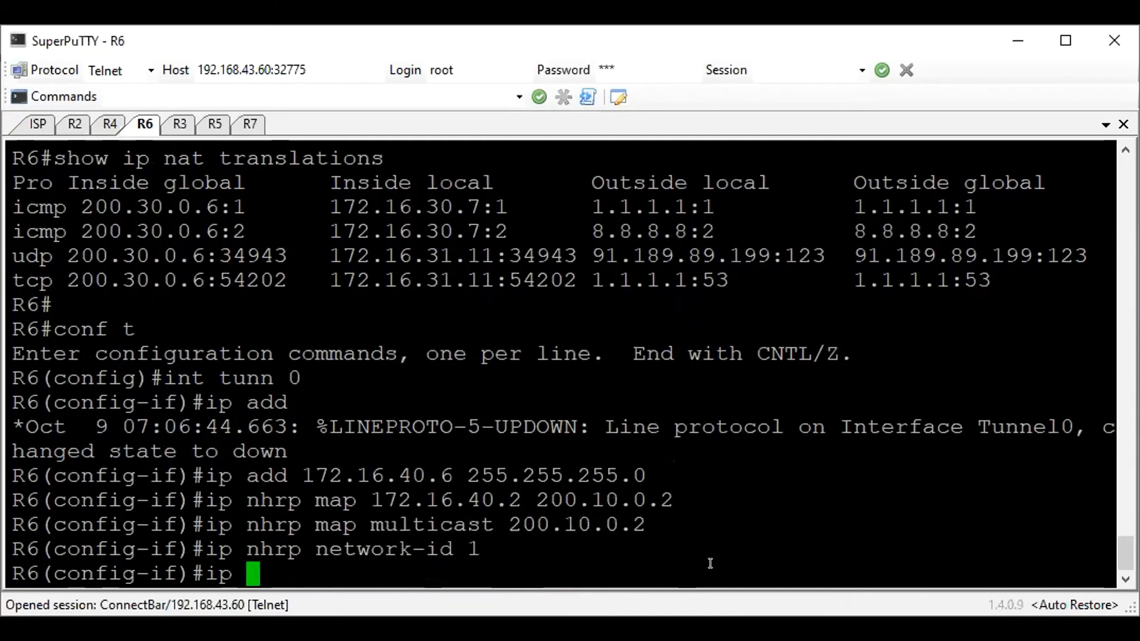
{"action": "type", "text": "nhrp "}
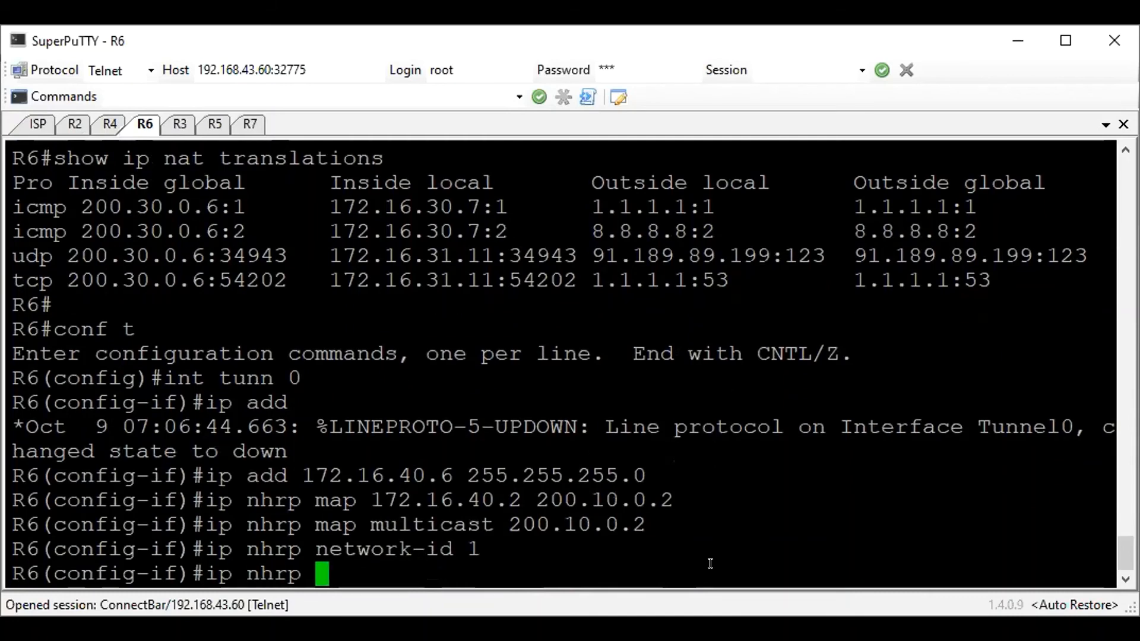
{"action": "type", "text": "nhr"}
{"action": "key", "text": "BackSpace"}
{"action": "type", "text": "s 172.16.40.2"}
{"action": "key", "text": "Return"}
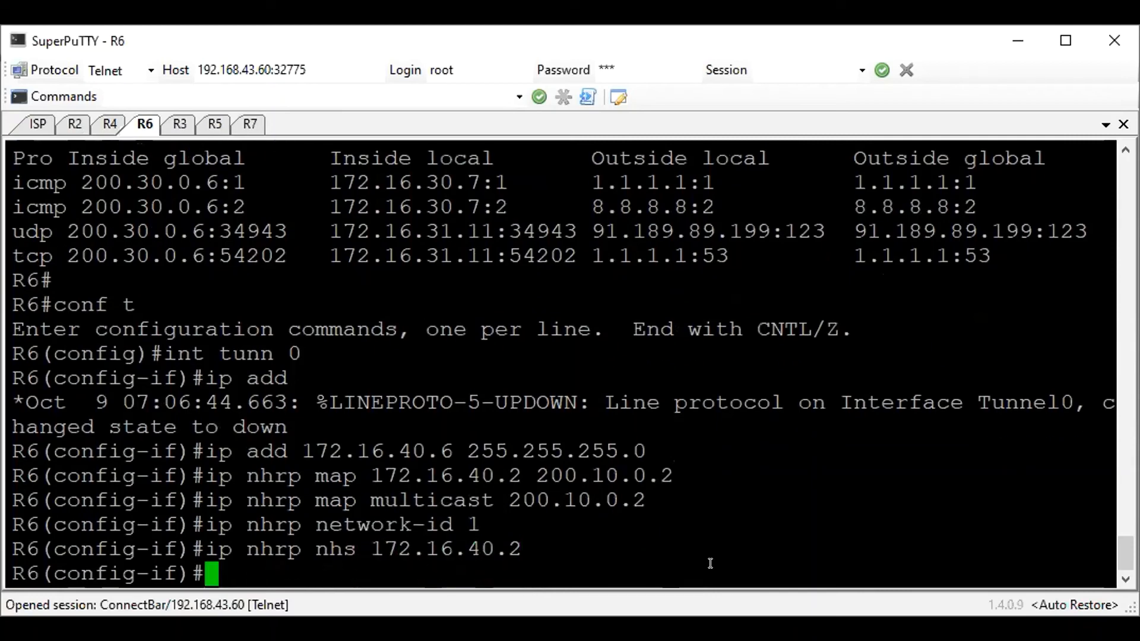
Set the tunnel source on R6's tunnel 0 to its public address 200.30.0.6
{"action": "type", "text": "tunnel sour"}
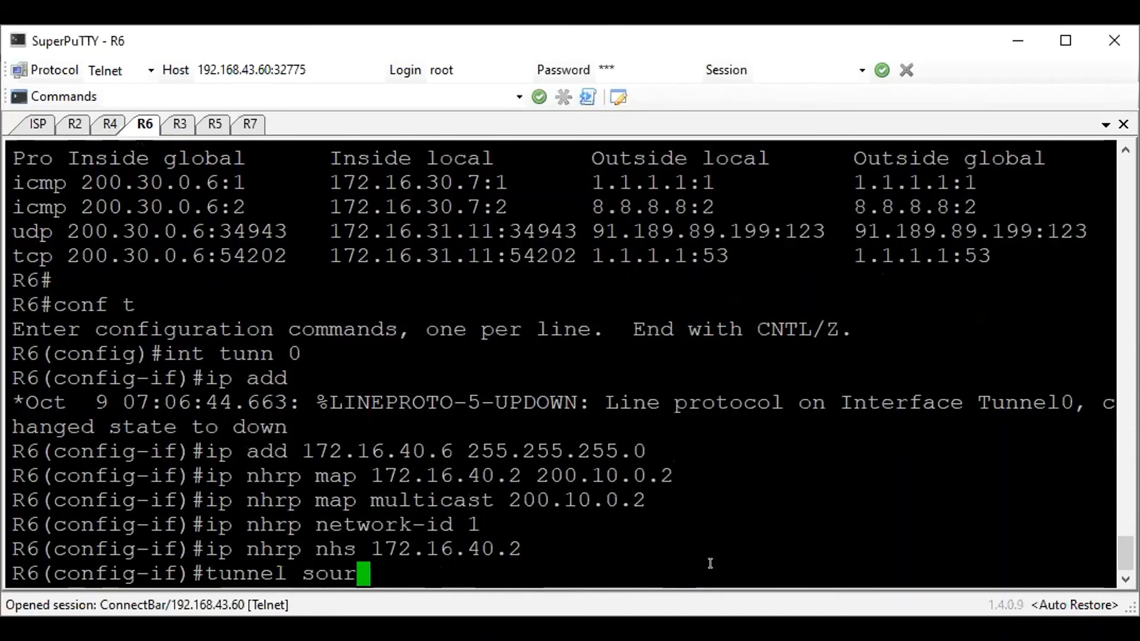
{"action": "type", "text": "ce 20030.0"}
{"action": "key", "text": "BackSpace"}
{"action": "key", "text": "BackSpace"}
{"action": "key", "text": "BackSpace"}
{"action": "key", "text": "BackSpace"}
{"action": "type", "text": ".30.0.6"}
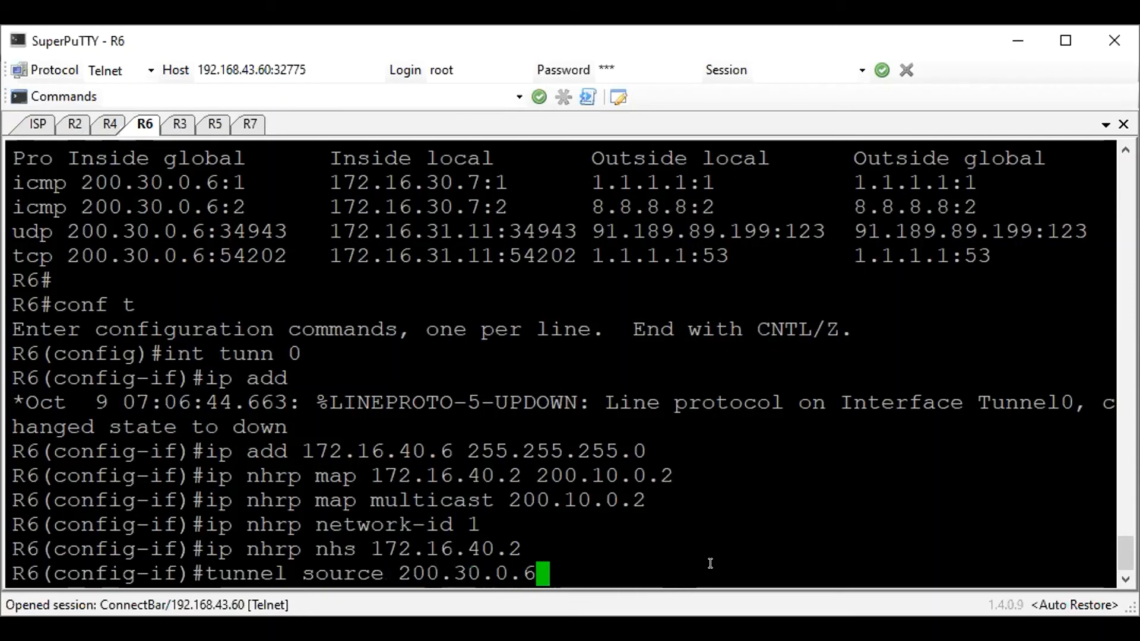
{"action": "key", "text": "Return"}
Set the mode of R6's tunnel 0 to GRE multipoint
{"action": "type", "text": "tun"}
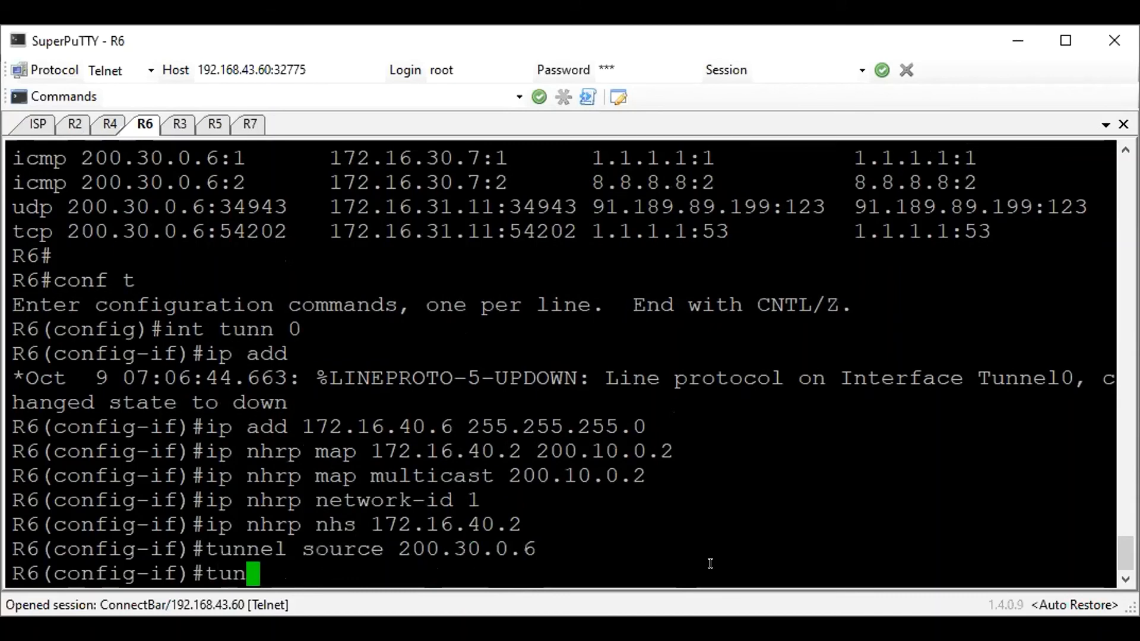
{"action": "type", "text": "nel mode "}
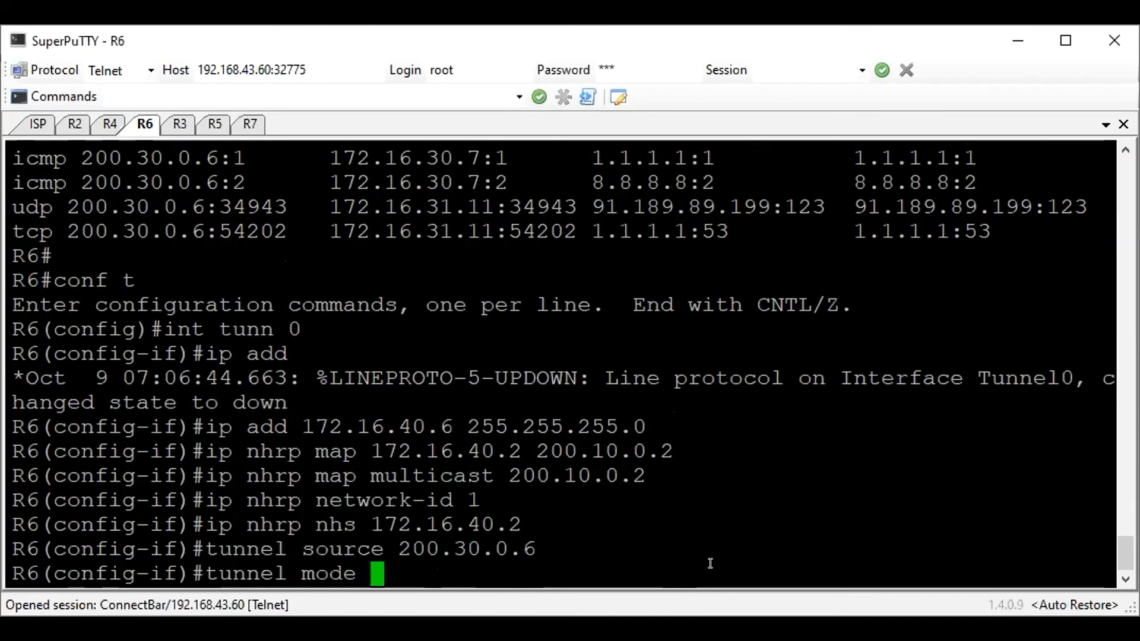
{"action": "type", "text": "gre multipoint"}
{"action": "key", "text": "Return"}
Set the IP MTU of R6's tunnel 0 to 1416 and enable the interface
{"action": "type", "text": "ip mtu "}
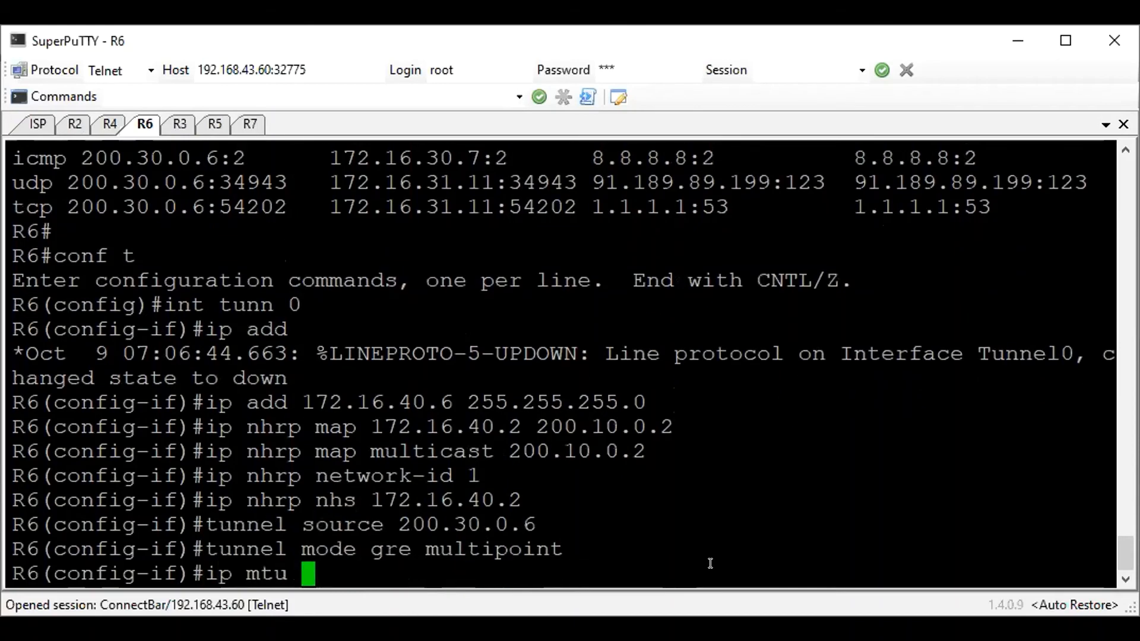
{"action": "type", "text": "1416"}
{"action": "key", "text": "Return"}
{"action": "type", "text": "no "}
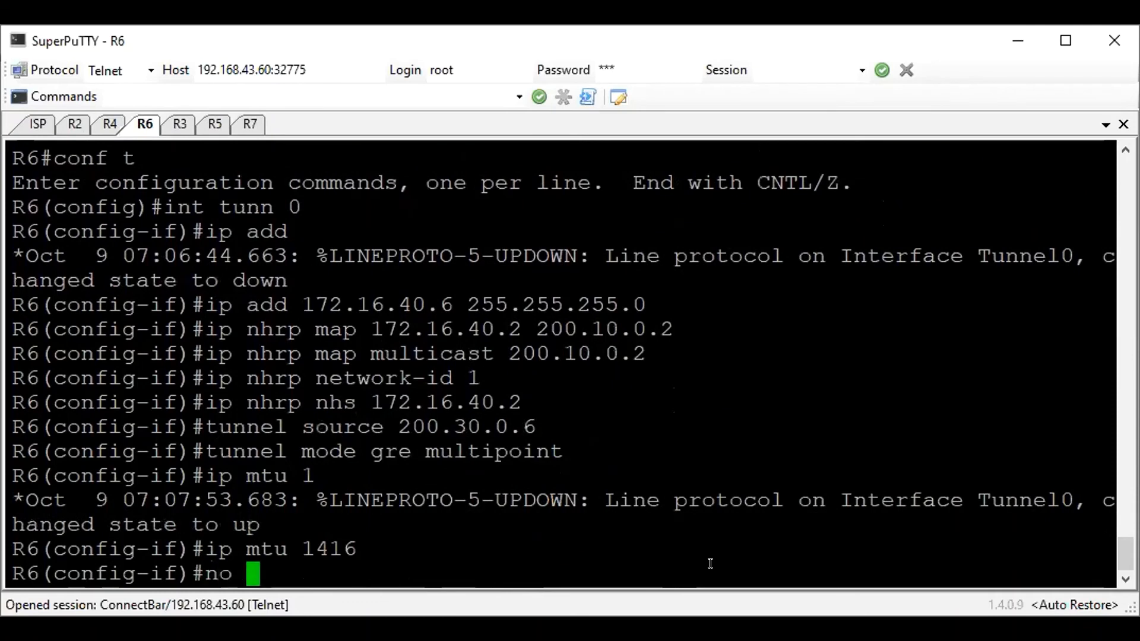
{"action": "type", "text": "sh"}
{"action": "key", "text": "Return"}
Display the Tunnel0 section of R6's running configuration to review the tunnel settings
{"action": "type", "text": "do sh run | sec "}
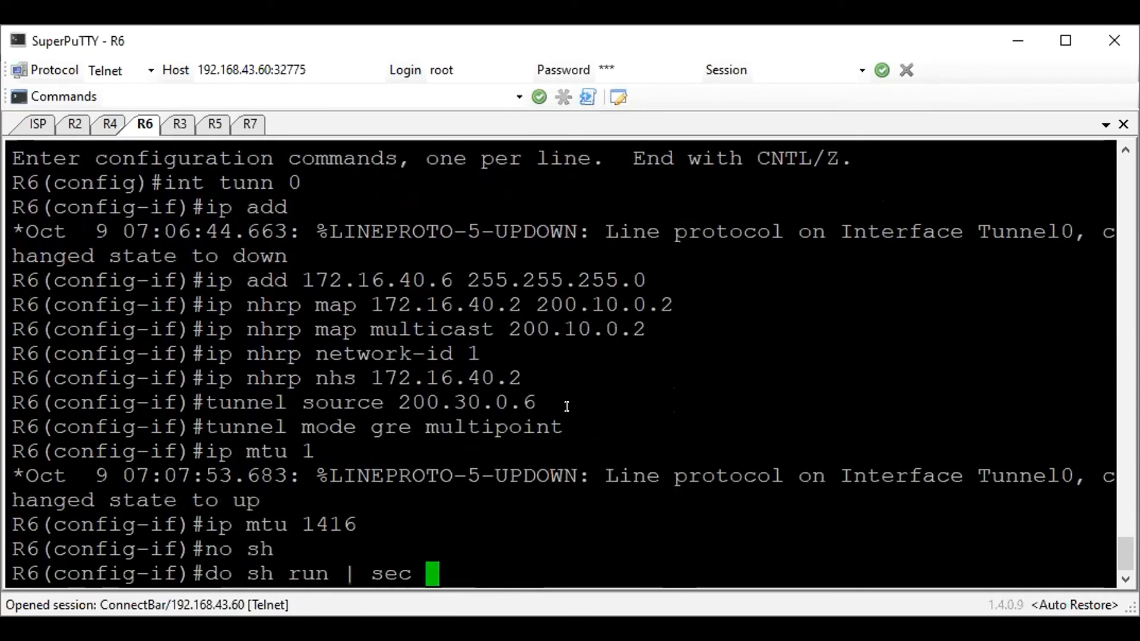
{"action": "type", "text": "Tunnel0"}
{"action": "key", "text": "Return"}
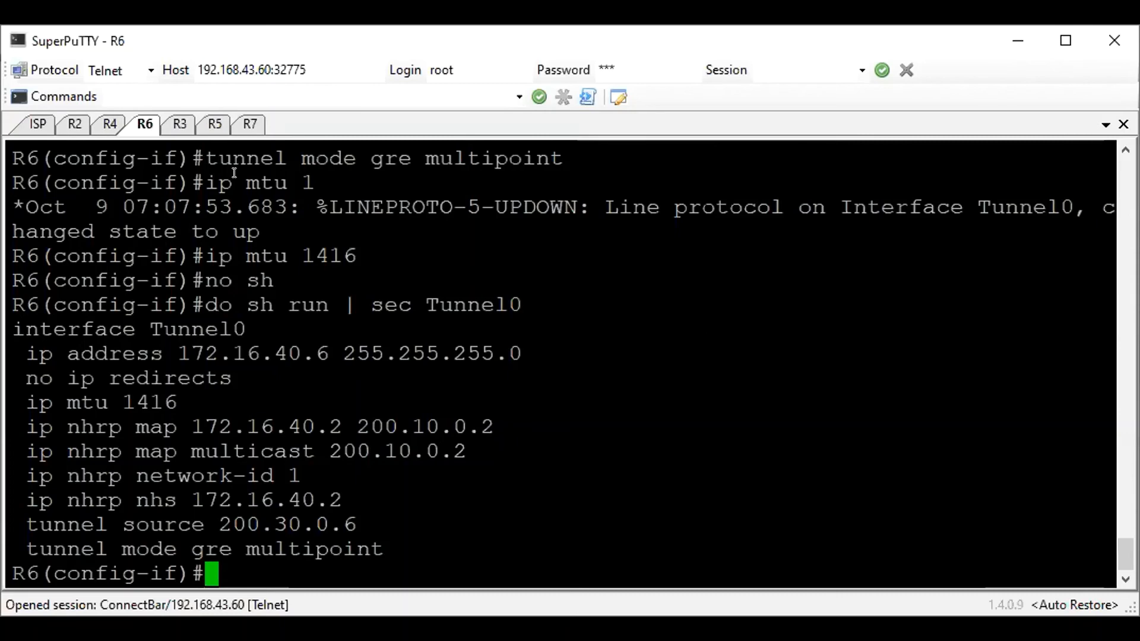
Page through the rest of R2's paused running-configuration output to get back to the configuration prompt
{"action": "left_click", "coordinate": [72, 121]}
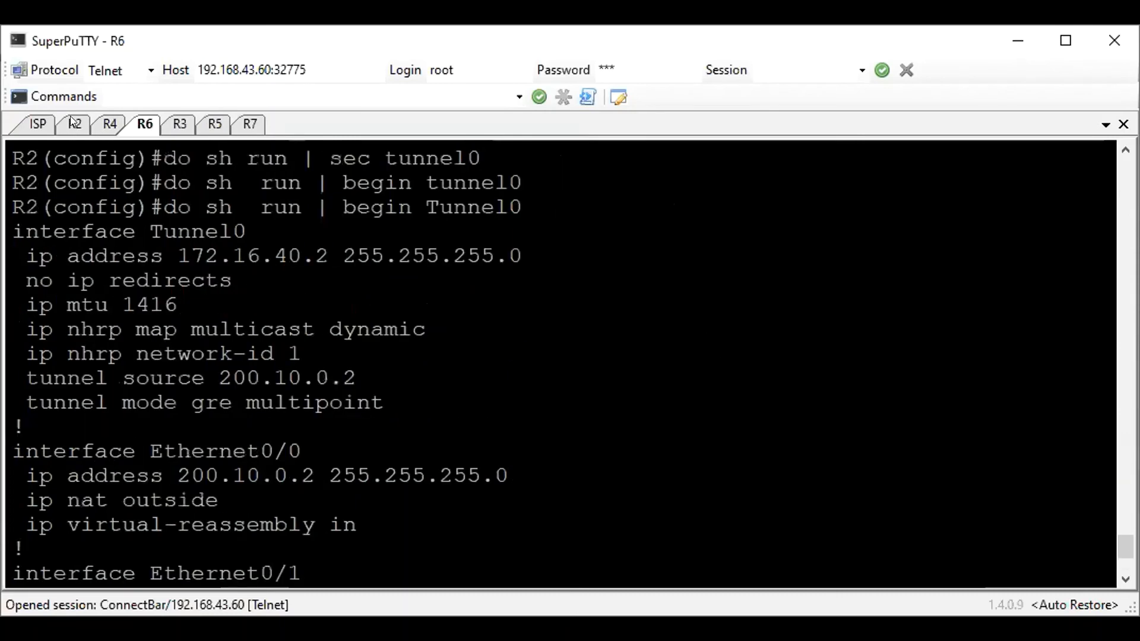
{"action": "scroll", "coordinate": [353, 279], "scroll_direction": "down", "scroll_amount": 3}
{"action": "key", "text": "Return"}
{"action": "key", "text": "Return"}
{"action": "key", "text": "Return"}
{"action": "key", "text": "Return"}
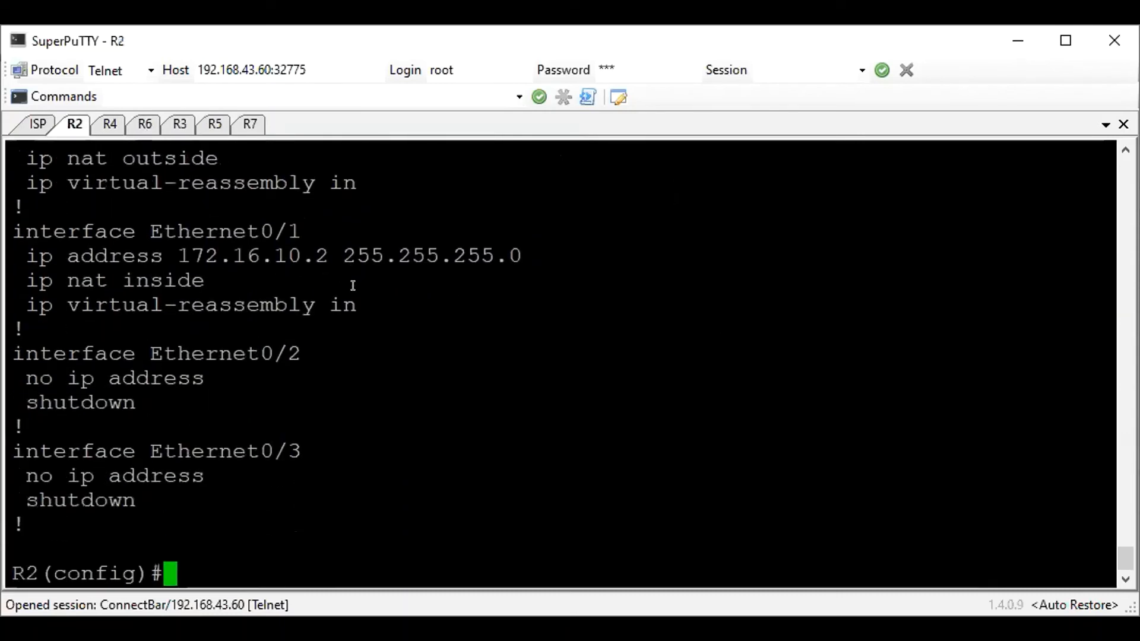
Enter privileged mode on R5 and display its IP routing table
{"action": "left_click", "coordinate": [212, 121]}
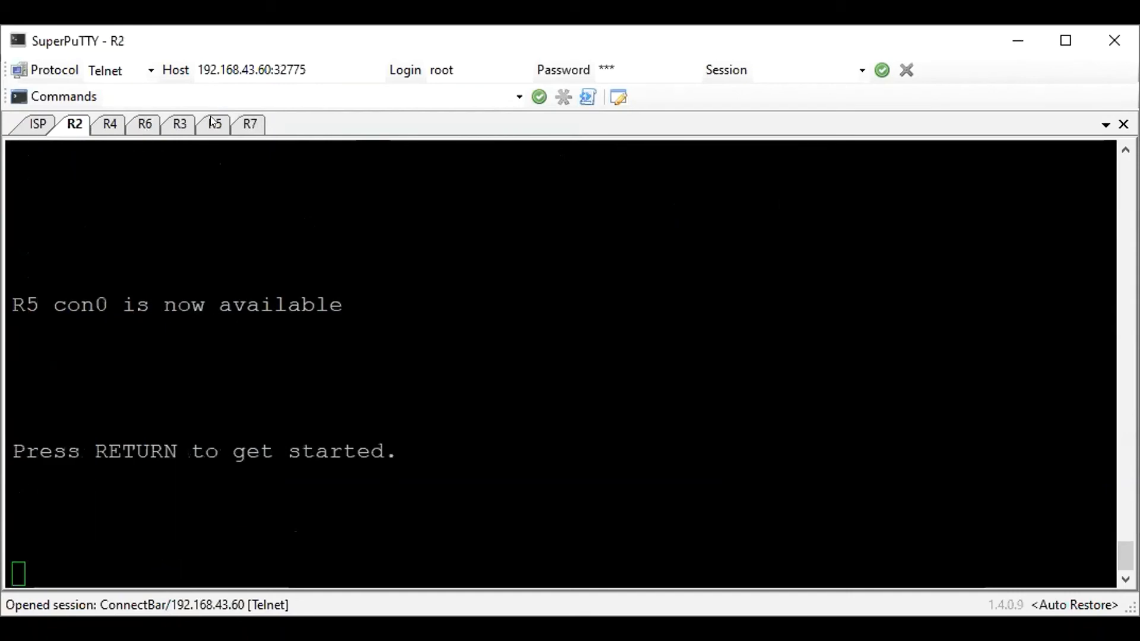
{"action": "key", "text": "Return"}
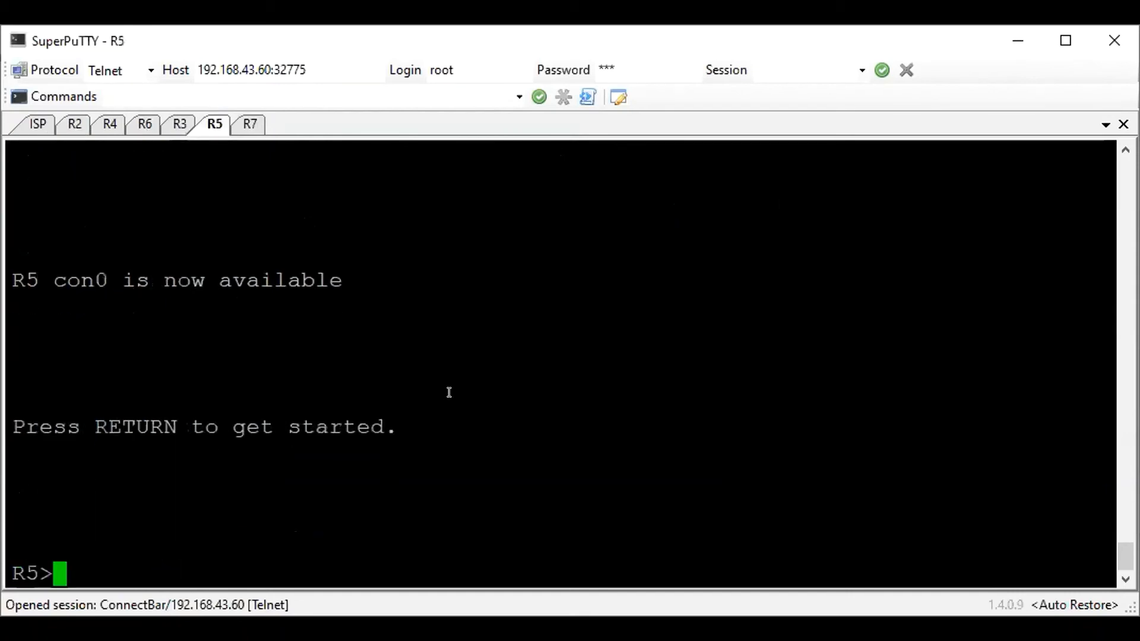
{"action": "type", "text": "en"}
{"action": "key", "text": "Return"}
{"action": "type", "text": "sh ip ro"}
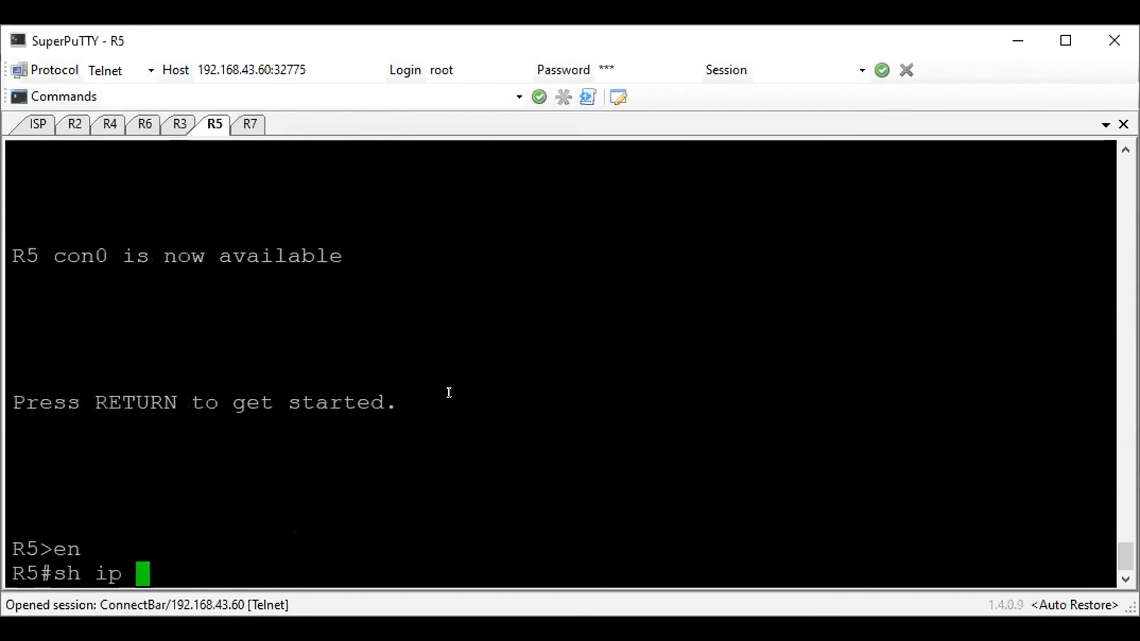
{"action": "key", "text": "Return"}
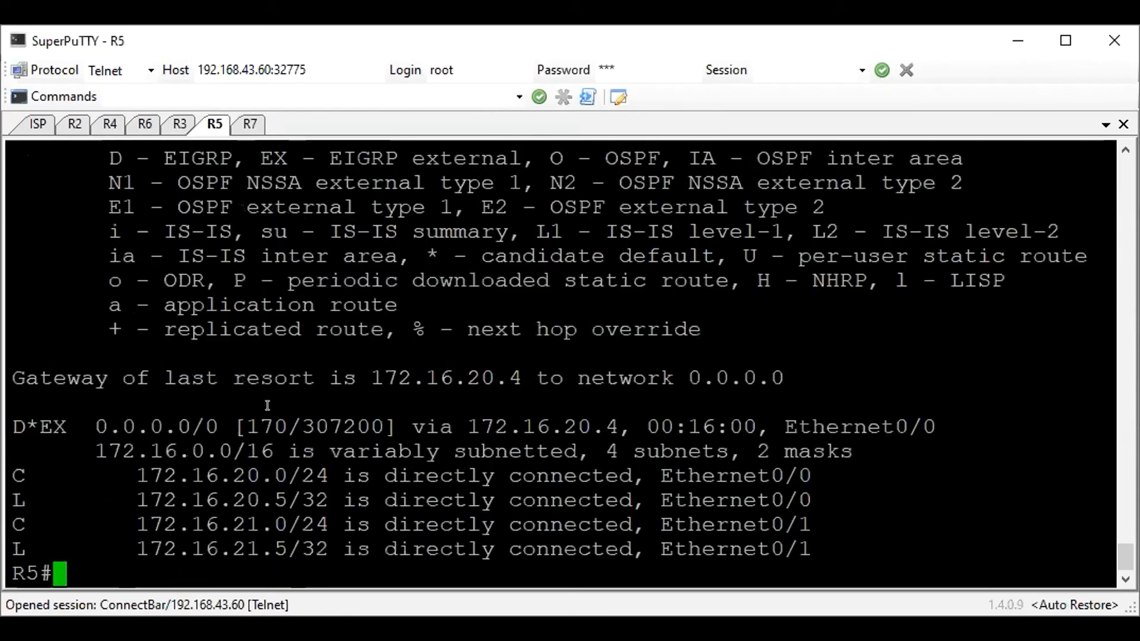
Examine the default route and the directly connected 172.16.x.x networks in R5's routing table
{"action": "left_click_drag", "start_coordinate": [82, 427], "coordinate": [654, 425]}
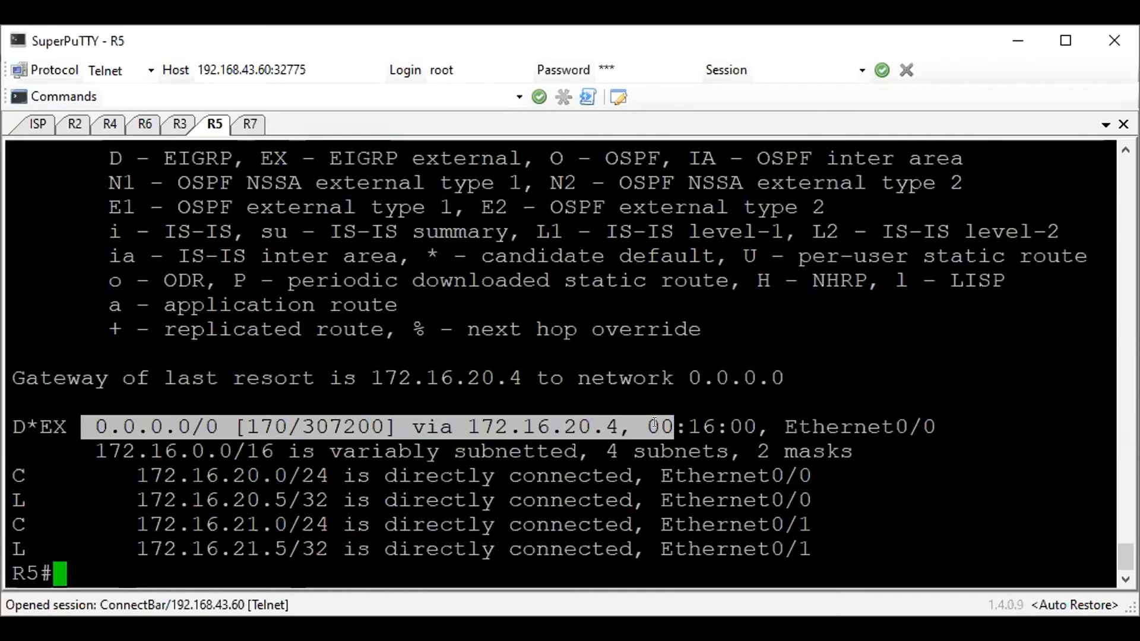
{"action": "key", "text": "Return"}
{"action": "double_click", "coordinate": [166, 406]}
{"action": "left_click_drag", "start_coordinate": [166, 406], "coordinate": [903, 528]}
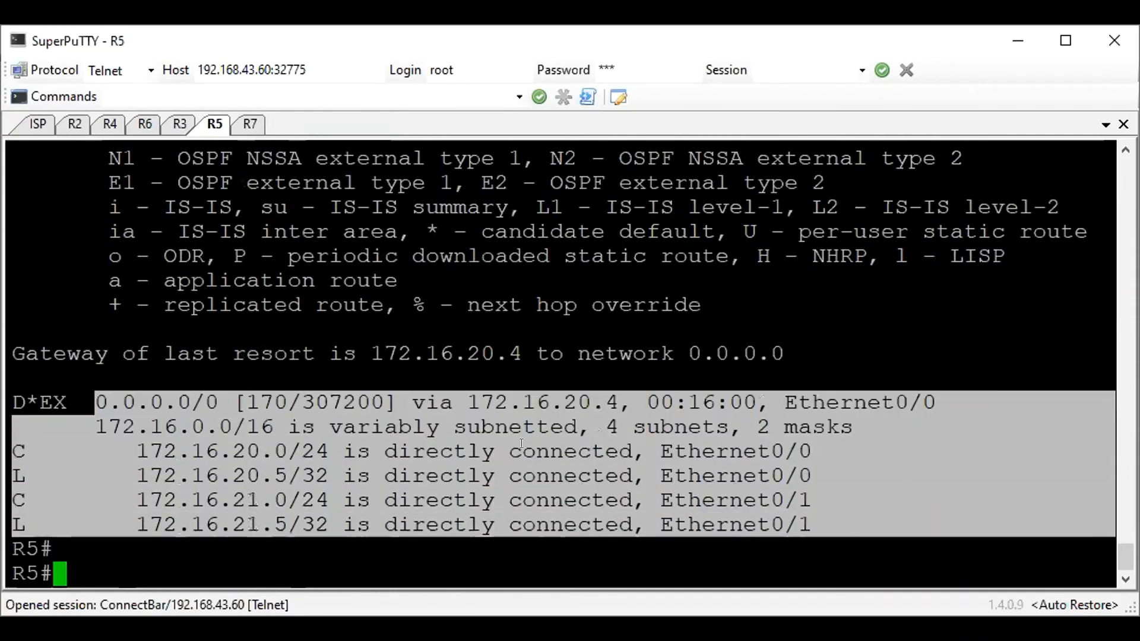
{"action": "left_click", "coordinate": [431, 430]}
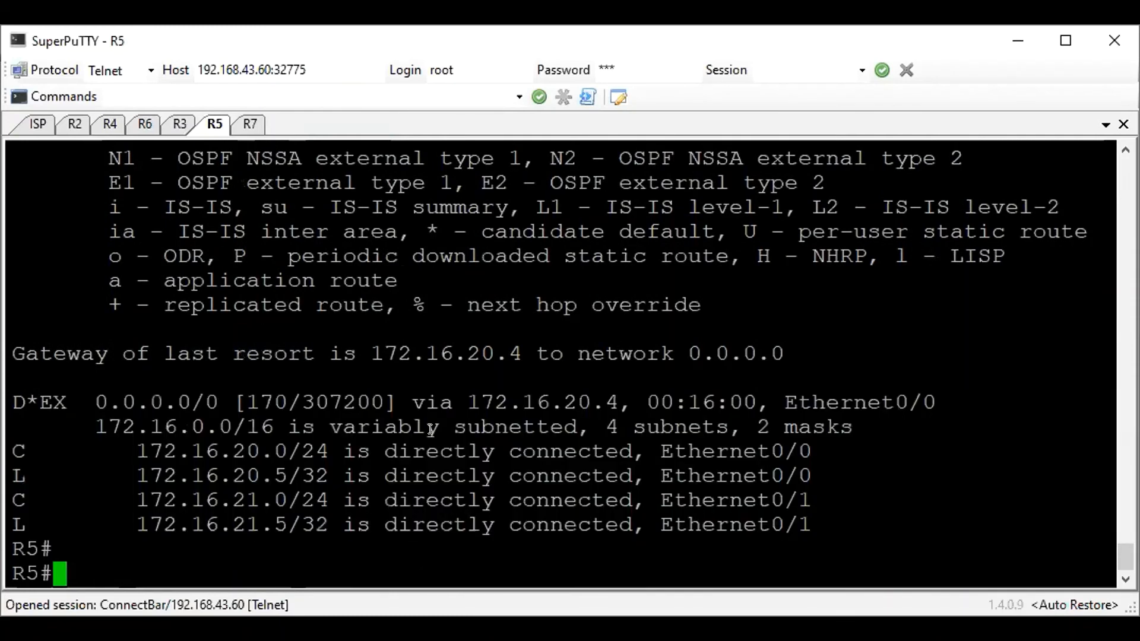
Enter tunnel 0 interface configuration on R2 and list the accepted values for the EIGRP 100 hold time
{"action": "left_click", "coordinate": [74, 122]}
{"action": "left_click", "coordinate": [75, 122]}
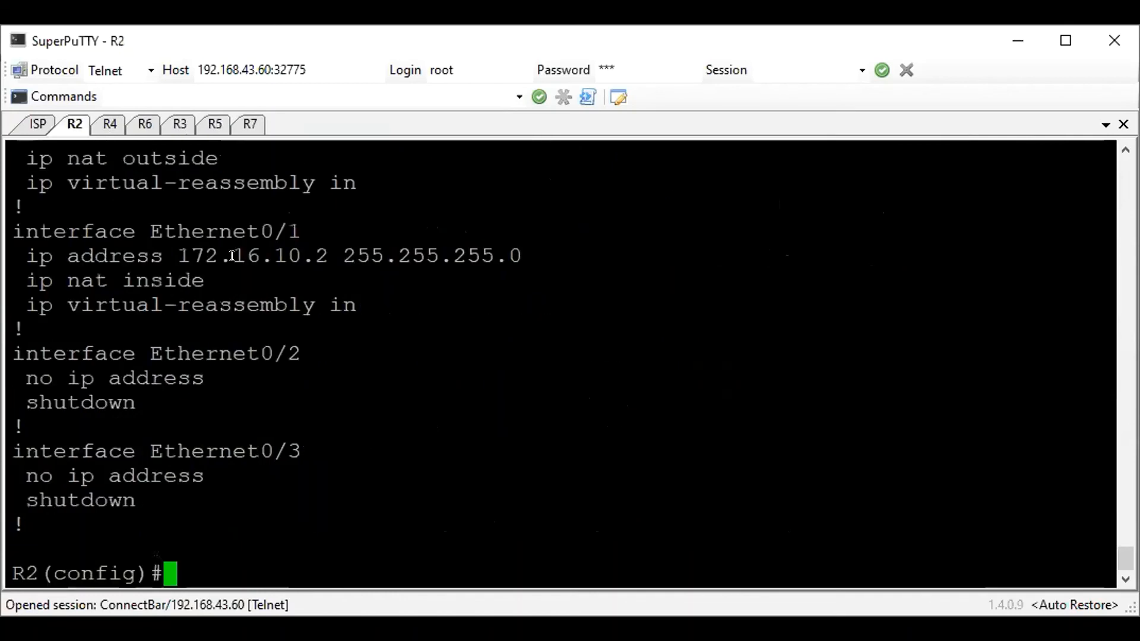
{"action": "type", "text": "int tunnel 0"}
{"action": "key", "text": "Return"}
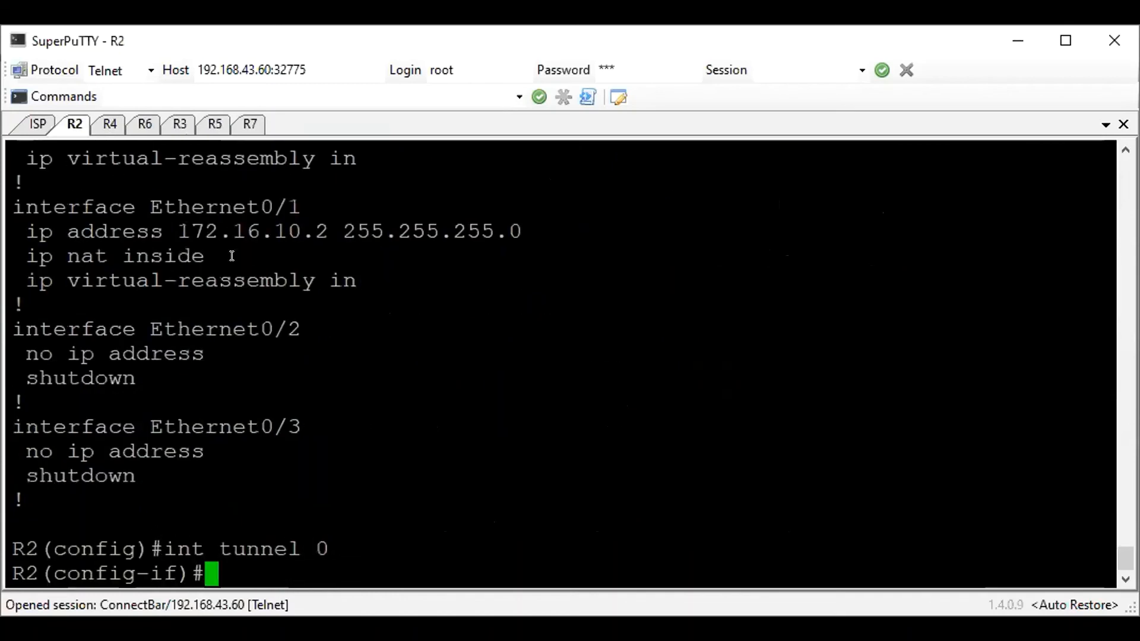
{"action": "type", "text": "ip hol"}
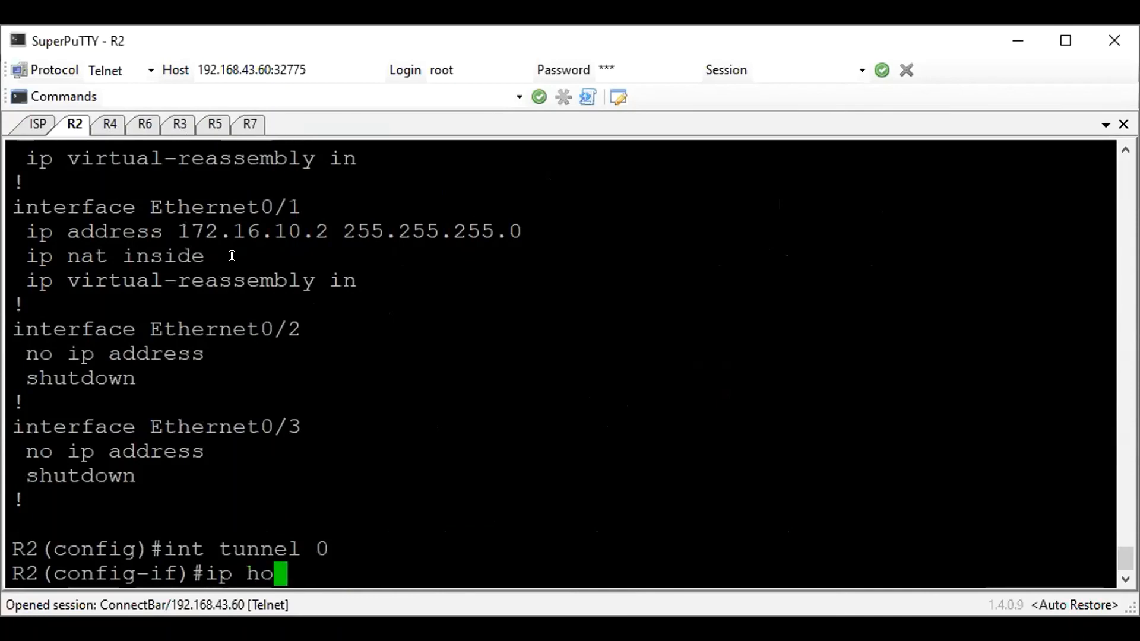
{"action": "key", "text": "Tab"}
{"action": "type", "text": "e"}
{"action": "key", "text": "Tab"}
{"action": "type", "text": "100 ?"}
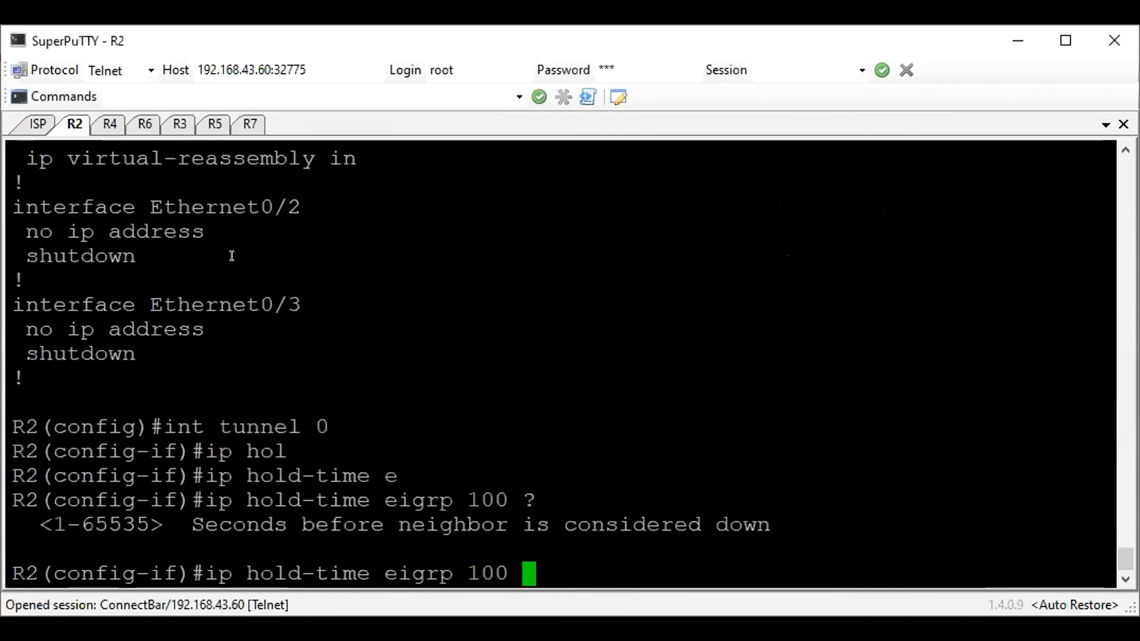
{"action": "type", "text": "5"}
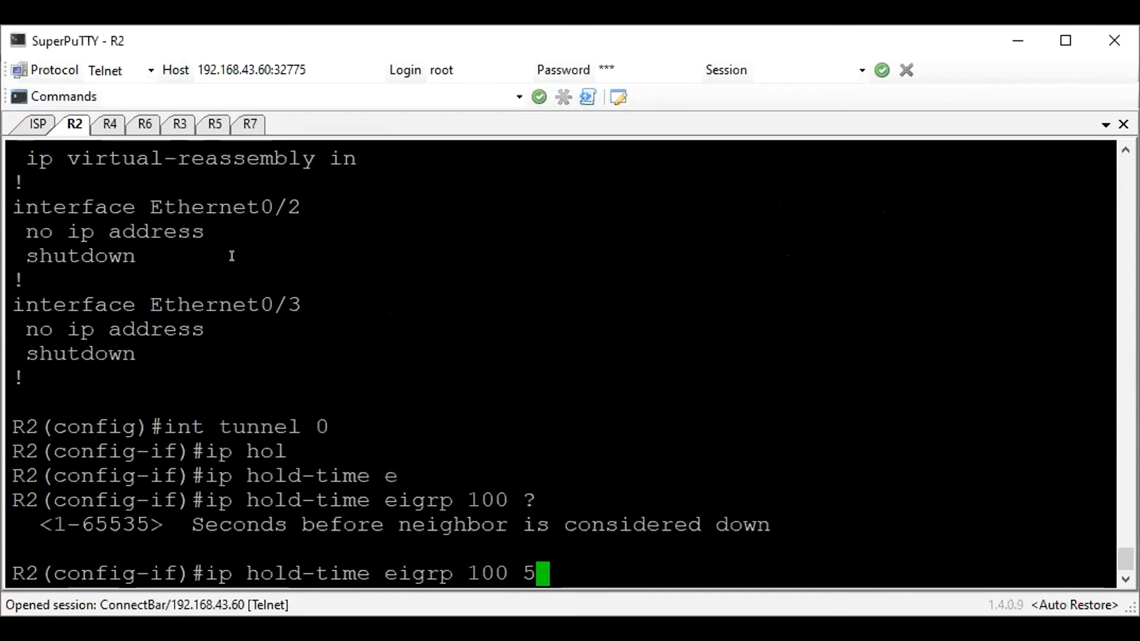
Set the EIGRP 100 hold time on R2's tunnel 0 to 35 seconds
{"action": "key", "text": "BackSpace"}
{"action": "type", "text": "1"}
{"action": "key", "text": "BackSpace"}
{"action": "type", "text": "5"}
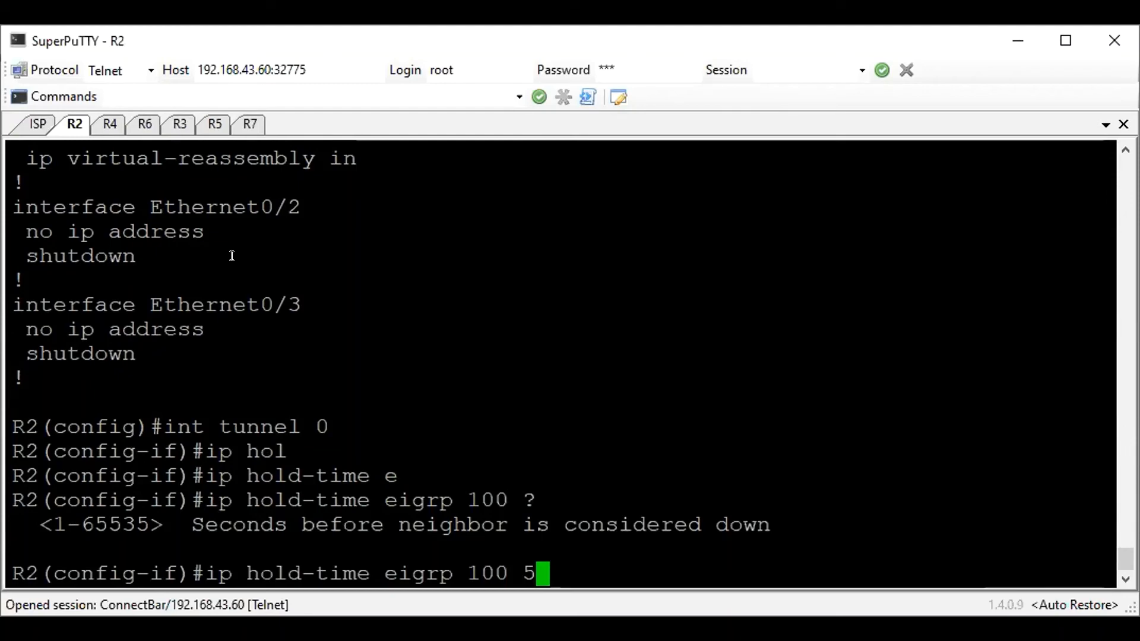
{"action": "key", "text": "BackSpace"}
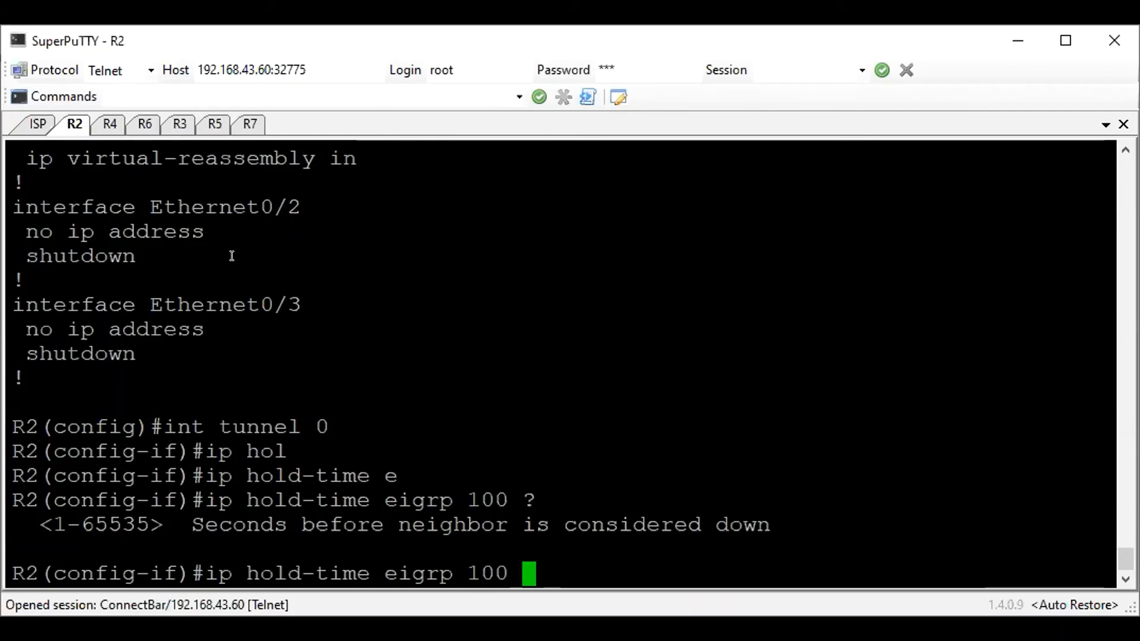
{"action": "type", "text": "35"}
{"action": "key", "text": "Return"}
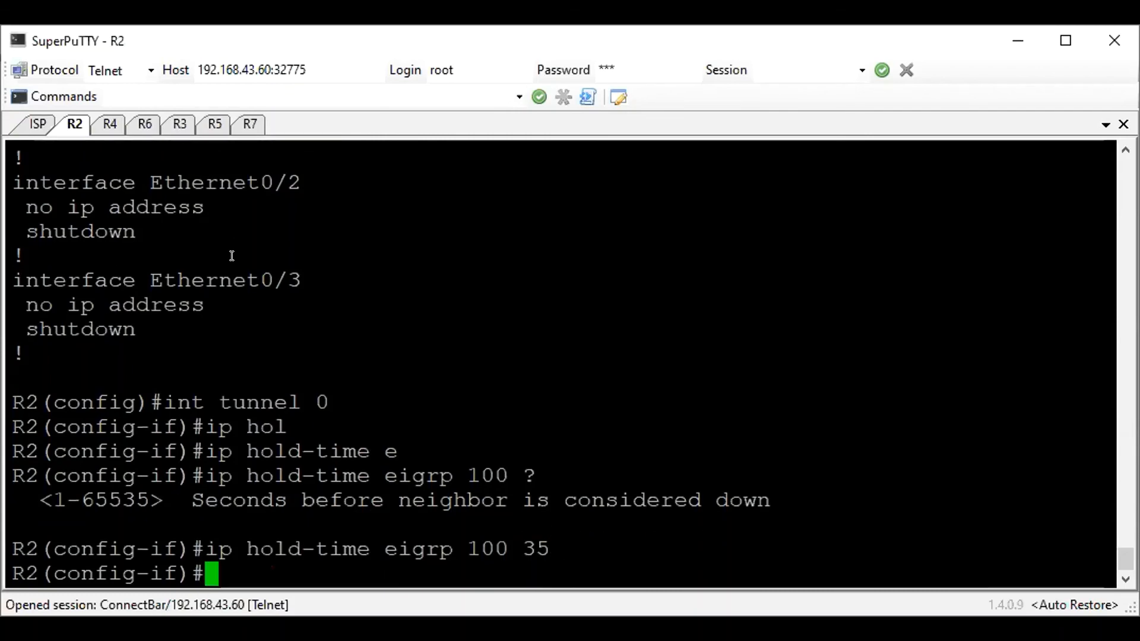
Disable next-hop-self for EIGRP 100 on R2's tunnel 0
{"action": "type", "text": "no ip s"}
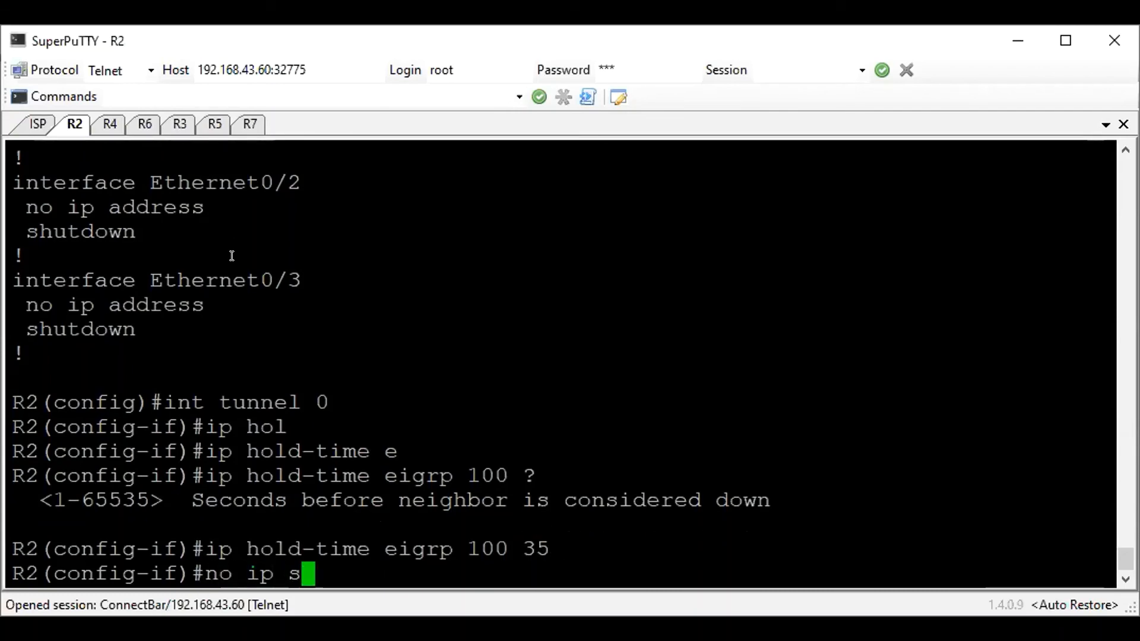
{"action": "key", "text": "BackSpace"}
{"action": "type", "text": "nex"}
{"action": "key", "text": "Tab"}
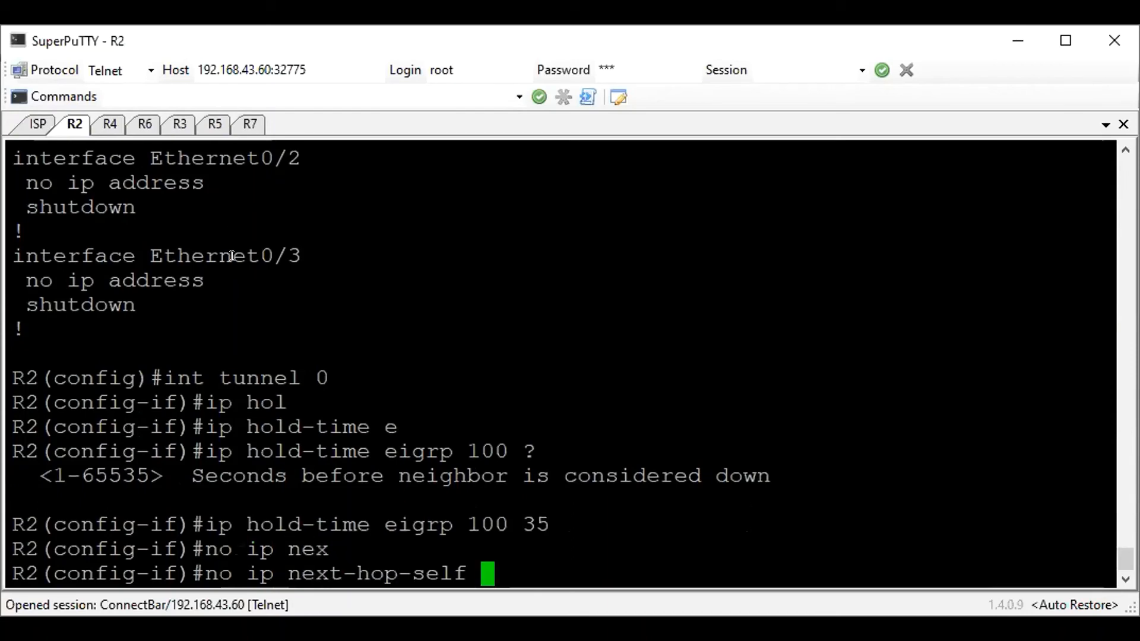
{"action": "type", "text": "ei"}
{"action": "key", "text": "Tab"}
{"action": "type", "text": "100"}
{"action": "key", "text": "Return"}
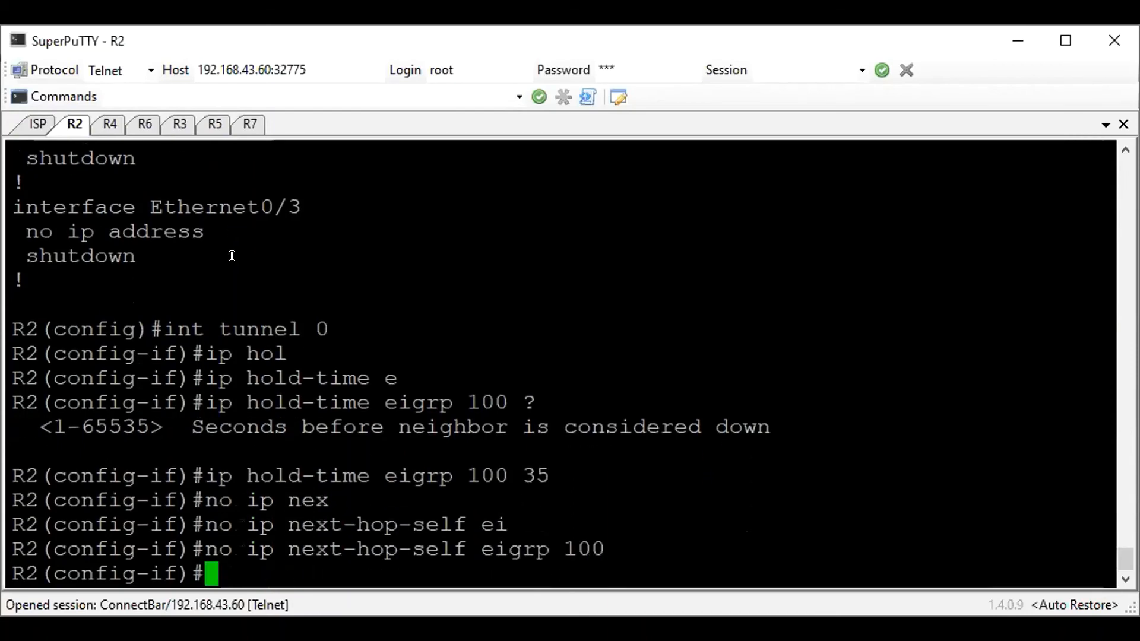
Disable split horizon for EIGRP 100 on R2's tunnel 0
{"action": "type", "text": "no ip split-horizon e"}
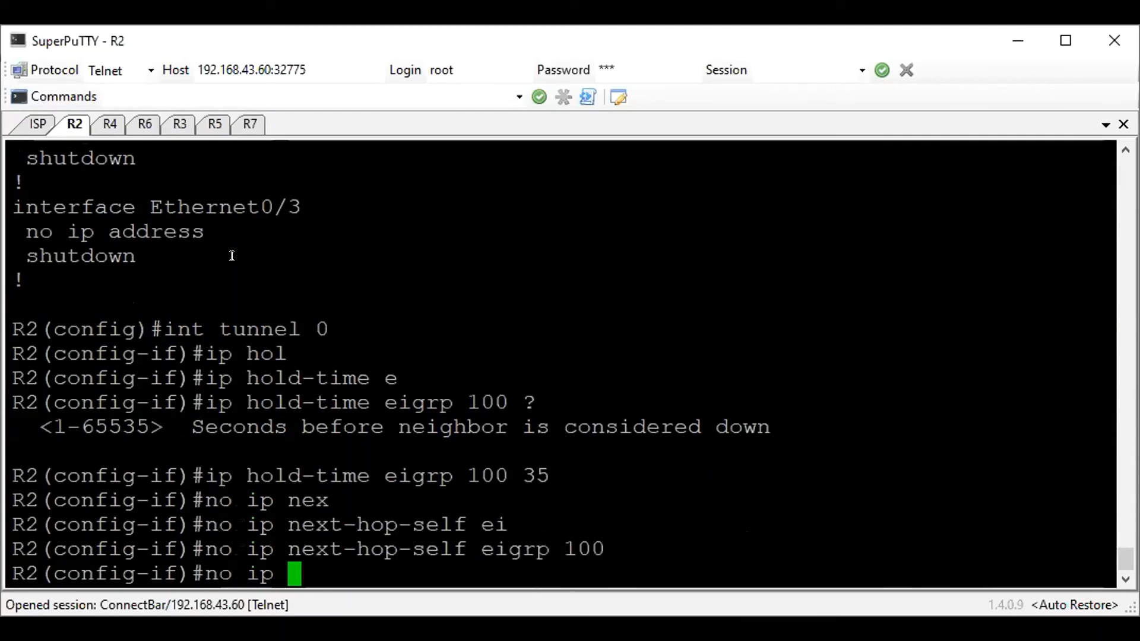
{"action": "key", "text": "Tab"}
{"action": "type", "text": "ei"}
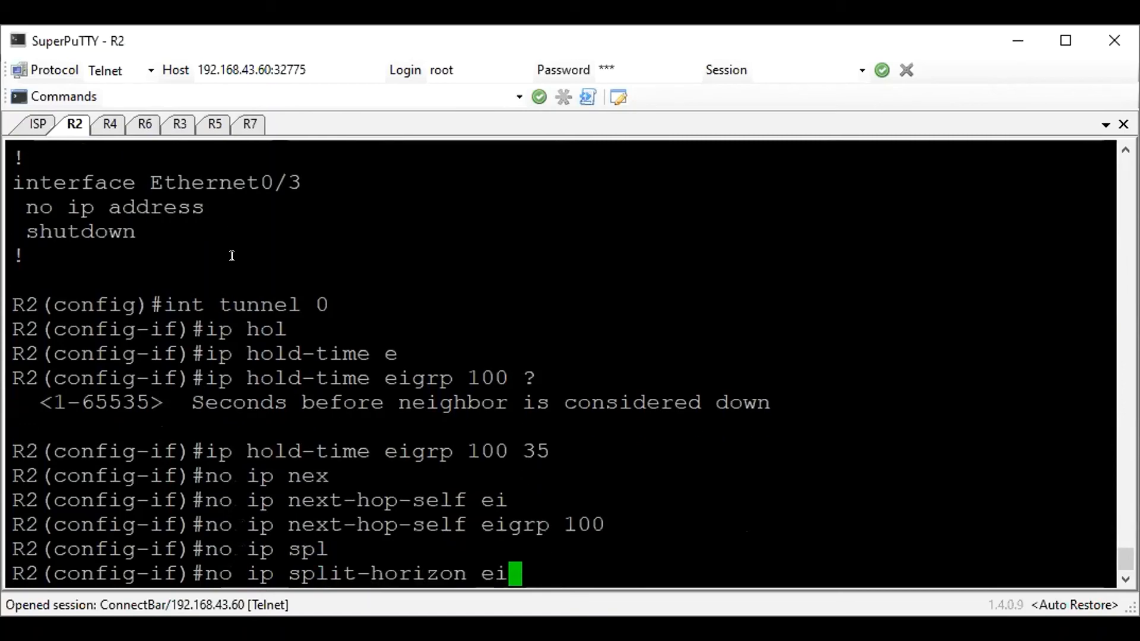
{"action": "key", "text": "Tab"}
{"action": "type", "text": "100"}
{"action": "key", "text": "Return"}
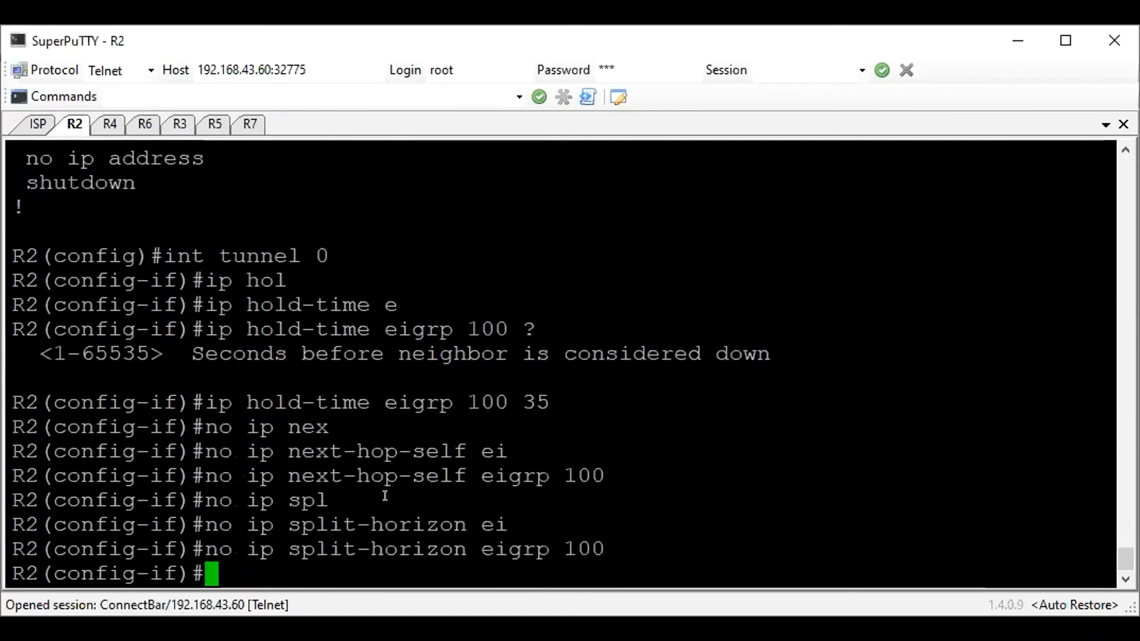
{"action": "left_click_drag", "start_coordinate": [609, 549], "coordinate": [600, 523]}
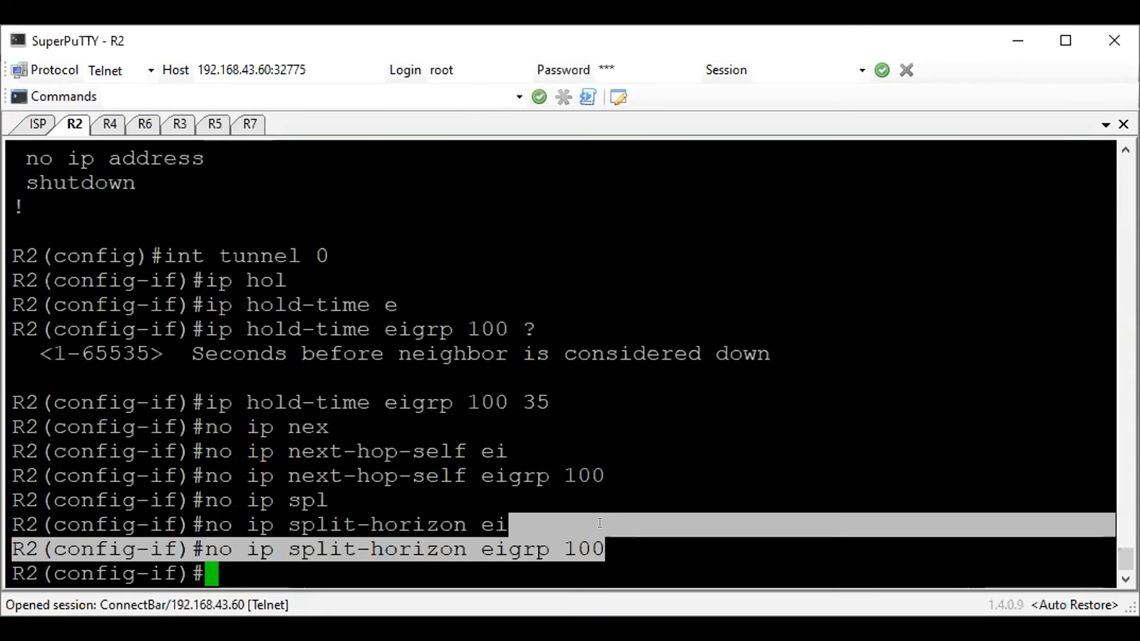
Leave the tunnel 0 interface configuration on R2 and enter router configuration for EIGRP 100
{"action": "key", "text": "Return"}
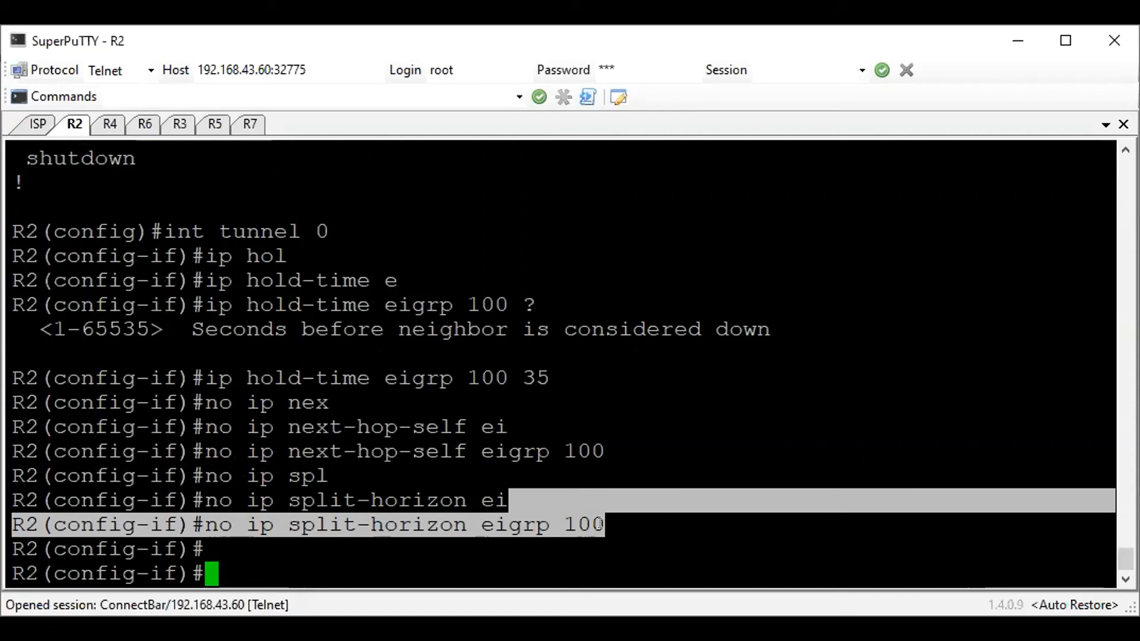
{"action": "type", "text": "rout"}
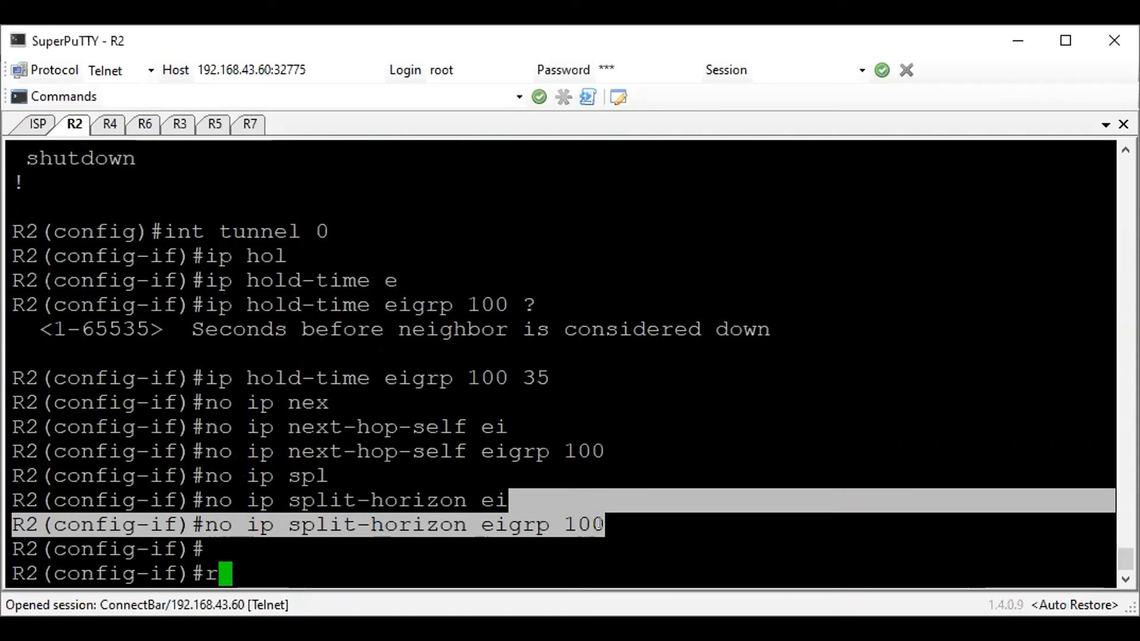
{"action": "key", "text": "BackSpace"}
{"action": "key", "text": "BackSpace"}
{"action": "key", "text": "BackSpace"}
{"action": "key", "text": "BackSpace"}
{"action": "type", "text": "exit"}
{"action": "key", "text": "Return"}
{"action": "type", "text": "router eigrp 100"}
{"action": "key", "text": "Return"}
Add network 172.16.40.0 with wildcard mask 0.0.0.255 to EIGRP 100 on R2
{"action": "type", "text": "ne"}
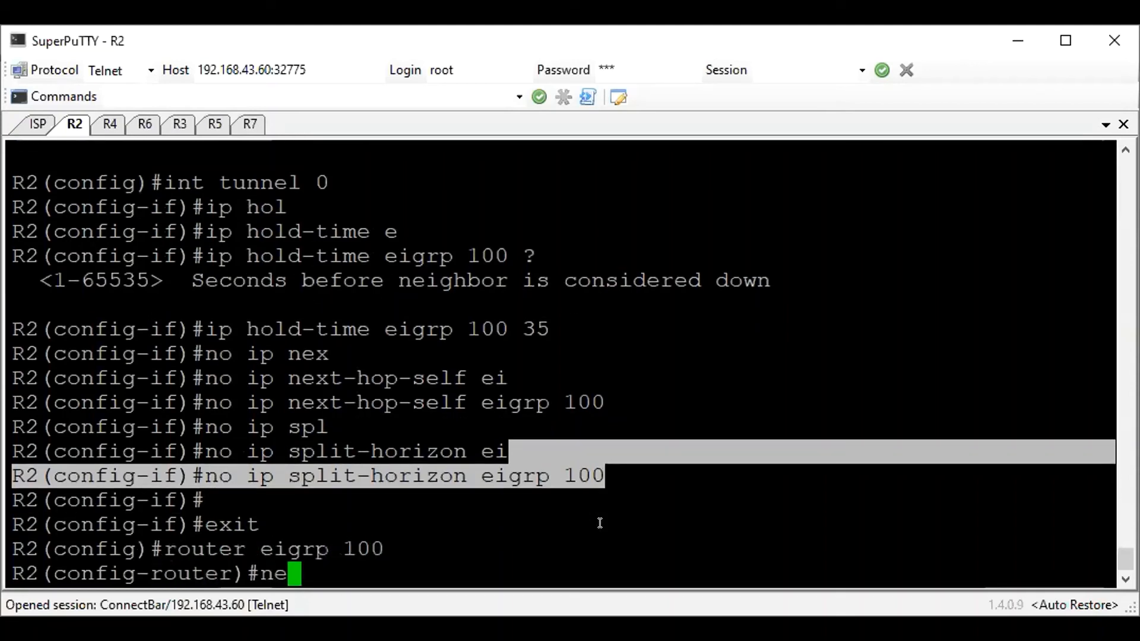
{"action": "type", "text": "twork "}
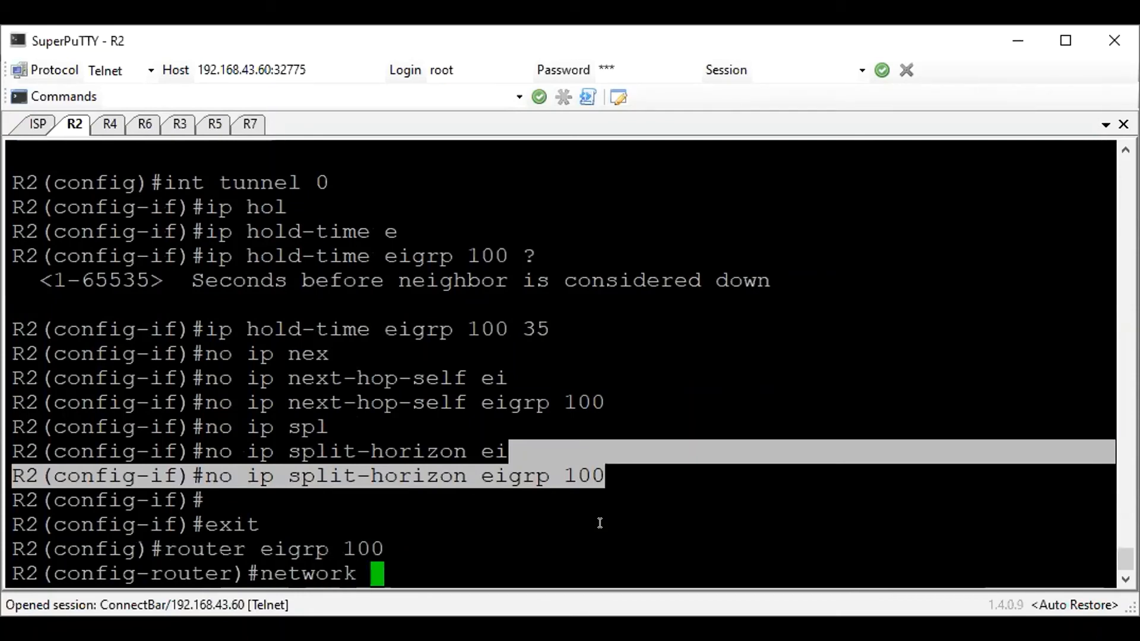
{"action": "type", "text": "172.16.40.0 0."}
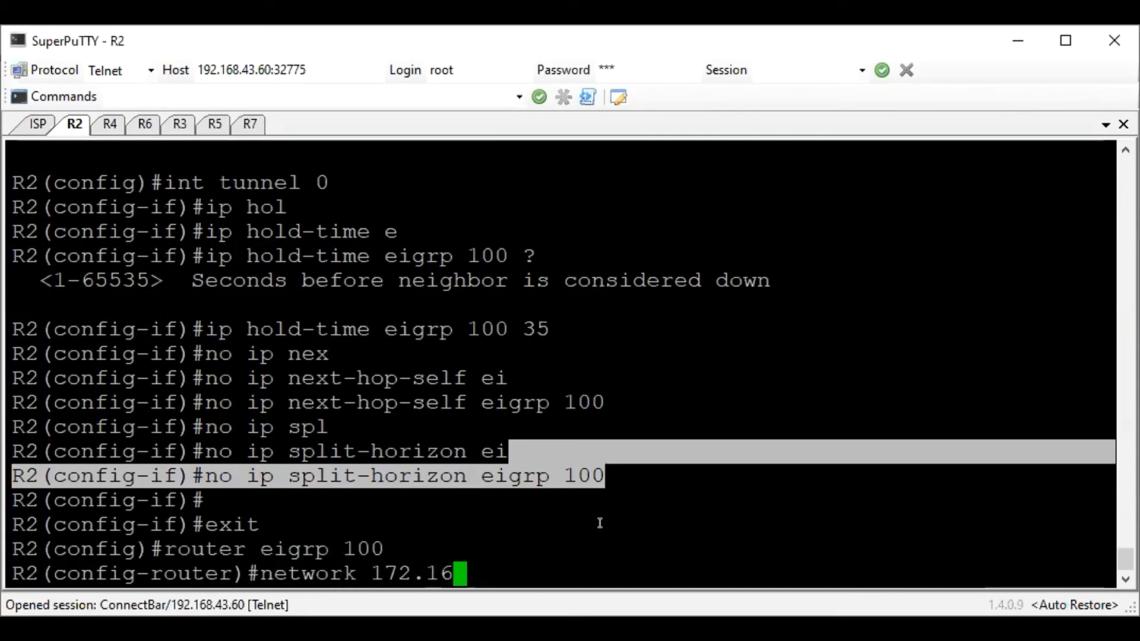
{"action": "type", "text": "0.00."}
{"action": "key", "text": "BackSpace"}
{"action": "key", "text": "BackSpace"}
{"action": "type", "text": ".255"}
{"action": "key", "text": "Return"}
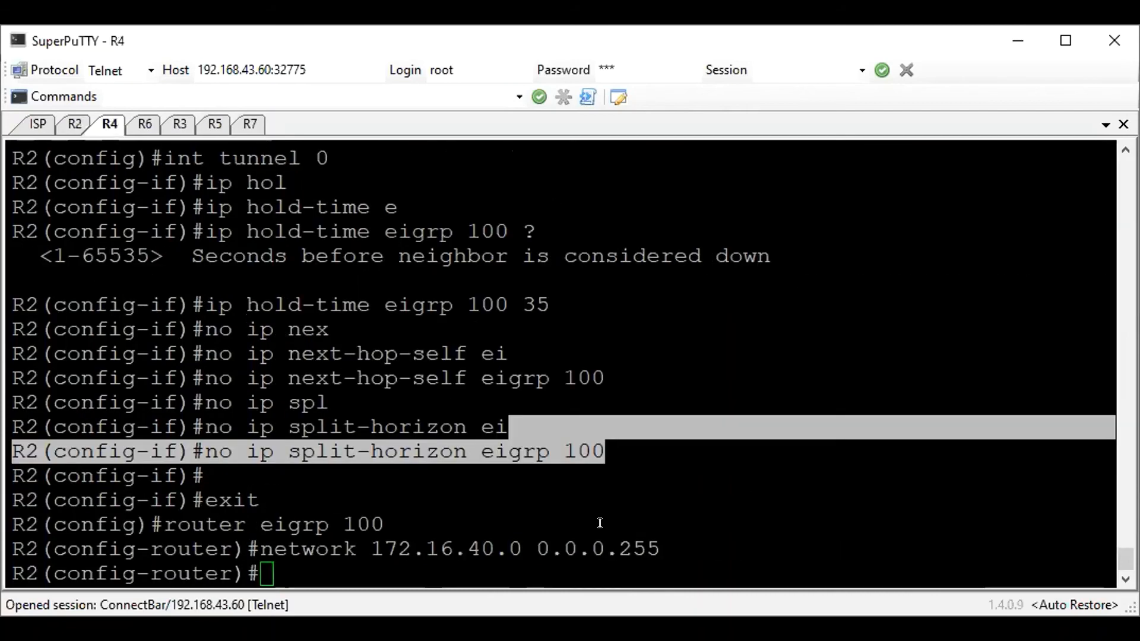
{"action": "key", "text": "Return"}
Show the EIGRP neighbors on R2 and check the listed neighbor entry
{"action": "type", "text": "do sh"}
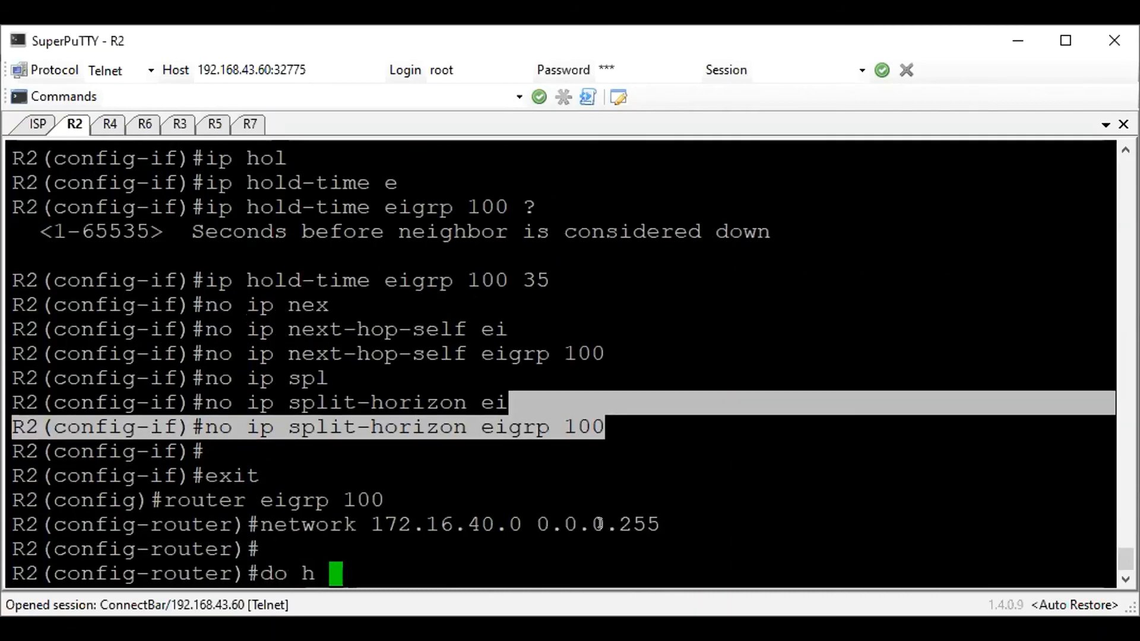
{"action": "type", "text": " ip eigrp nei"}
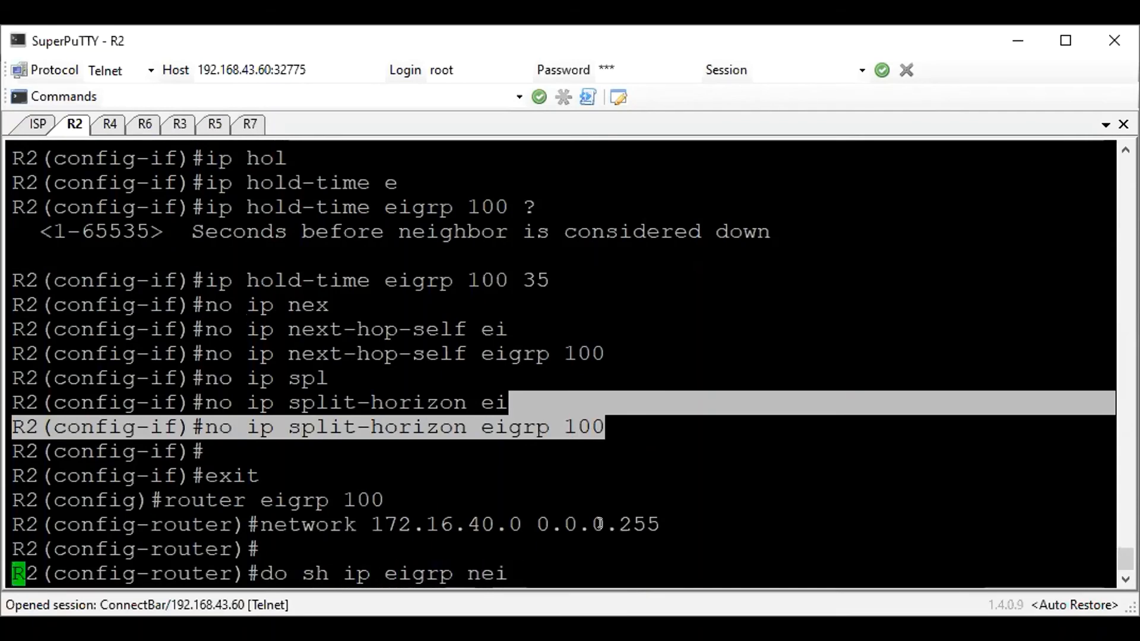
{"action": "key", "text": "Return"}
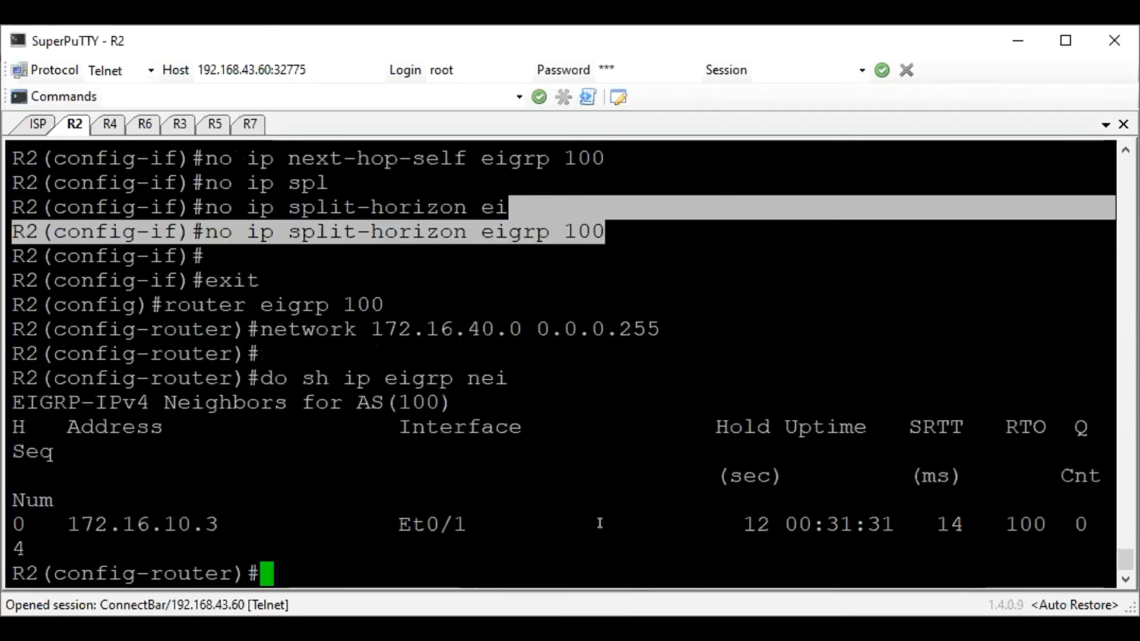
{"action": "left_click_drag", "start_coordinate": [557, 524], "coordinate": [555, 493]}
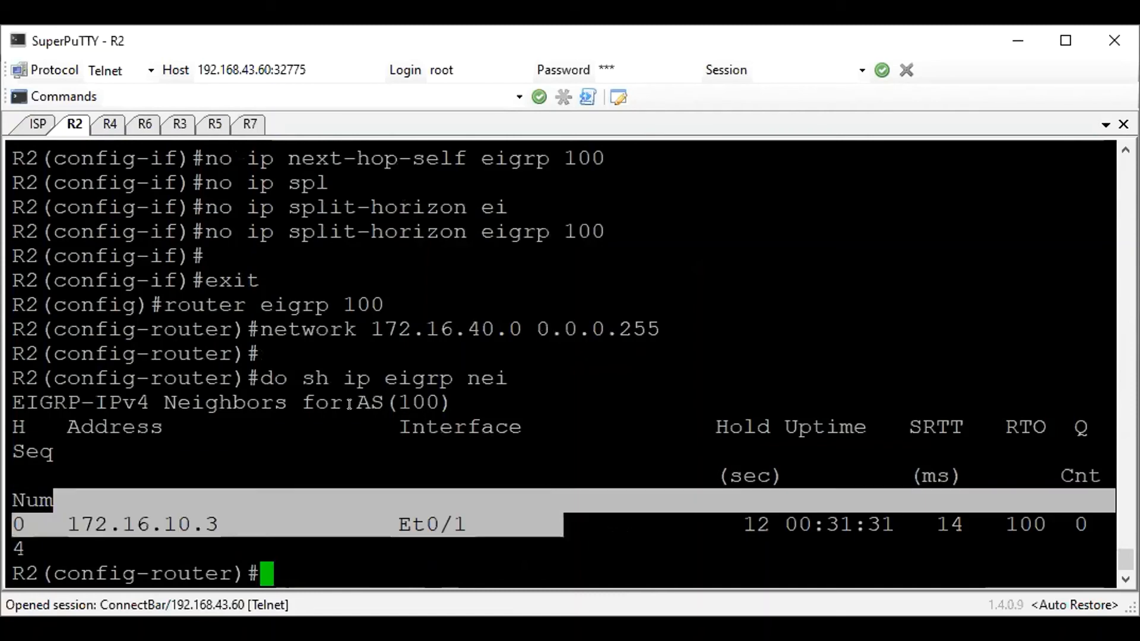
{"action": "left_click", "coordinate": [398, 408]}
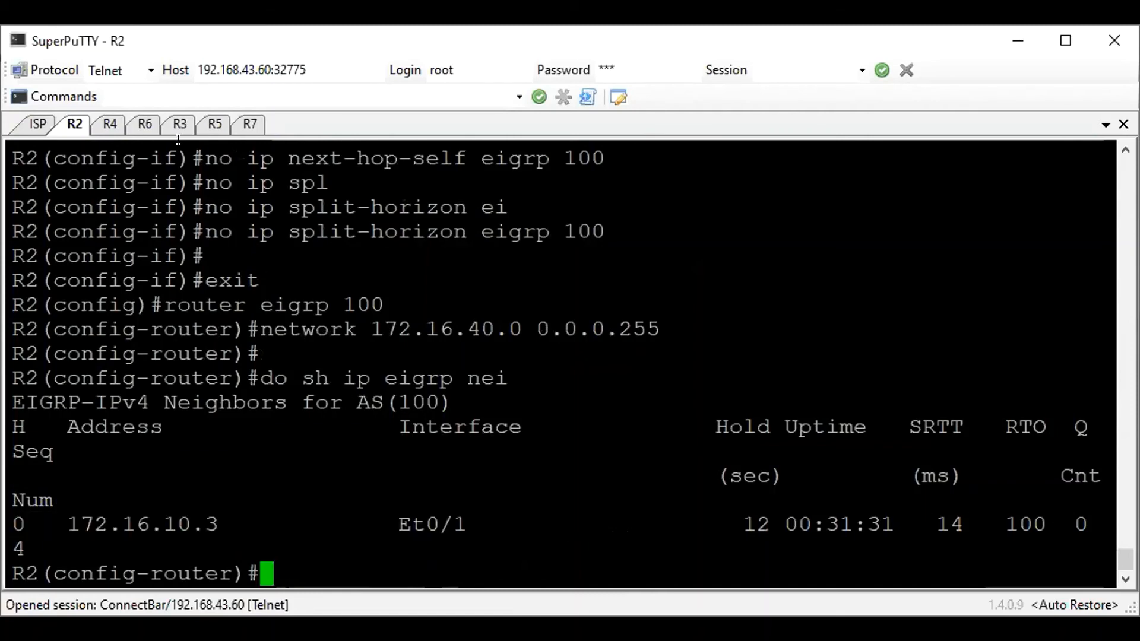
Switch to R4's session and set the EIGRP 100 hold time on its tunnel 0 to 35 seconds
{"action": "left_click", "coordinate": [119, 117]}
{"action": "type", "text": "exit"}
{"action": "key", "text": "Return"}
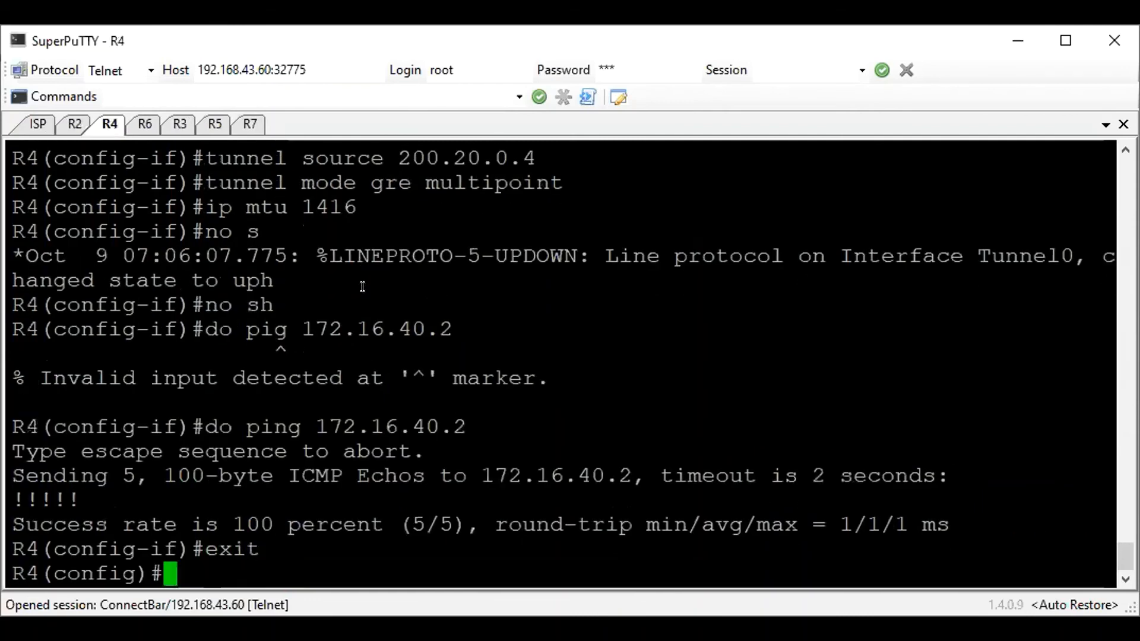
{"action": "type", "text": "int"}
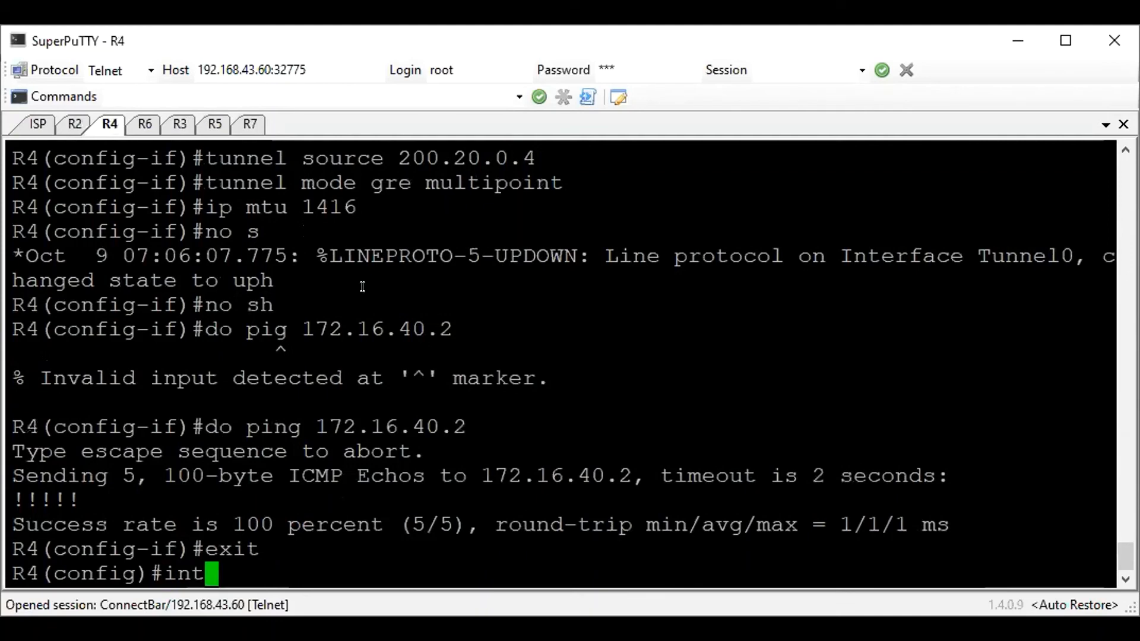
{"action": "type", "text": " tun 0"}
{"action": "key", "text": "Return"}
{"action": "type", "text": "ip hol"}
{"action": "key", "text": "Tab"}
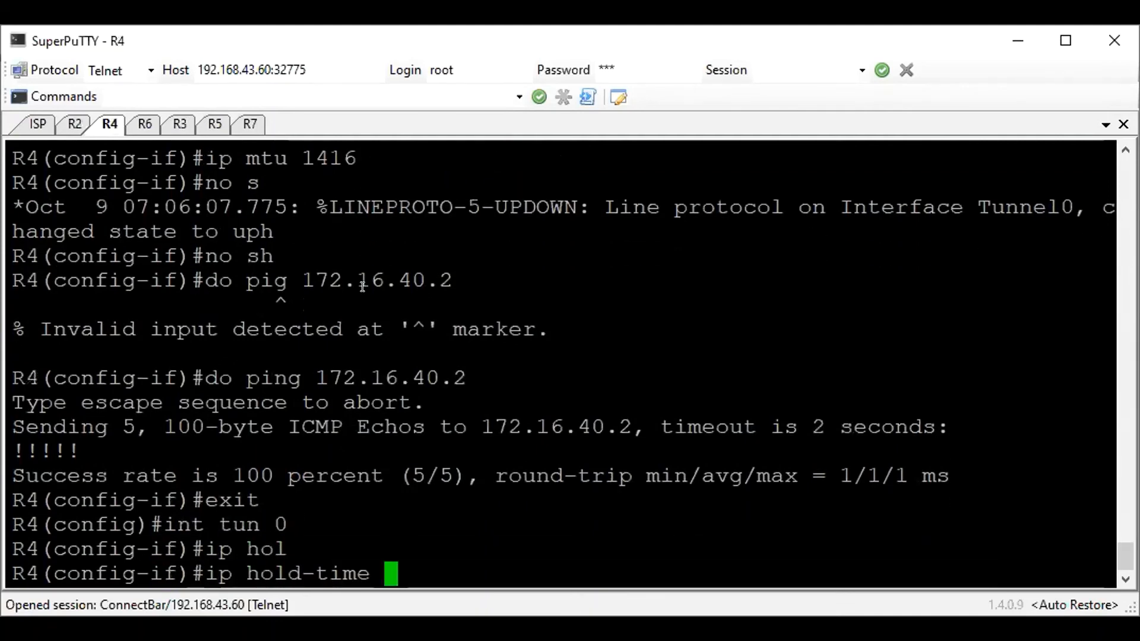
{"action": "type", "text": "ei"}
{"action": "key", "text": "Tab"}
{"action": "type", "text": "100 "}
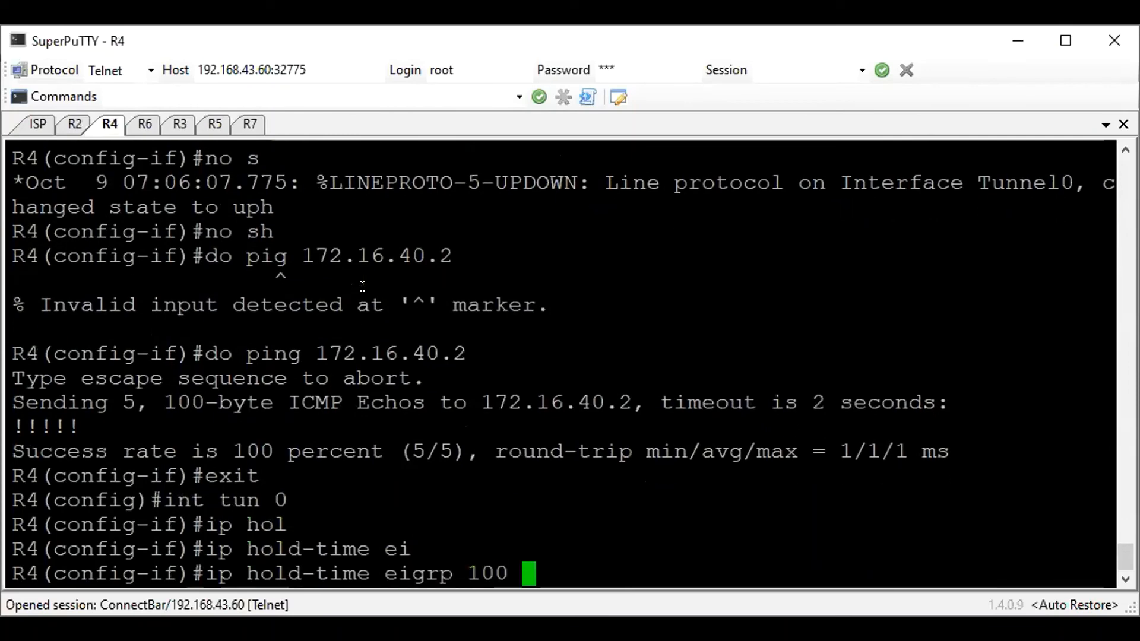
{"action": "type", "text": "35"}
{"action": "key", "text": "Return"}
Disable next-hop-self for EIGRP 100 on R4's tunnel 0
{"action": "type", "text": "no"}
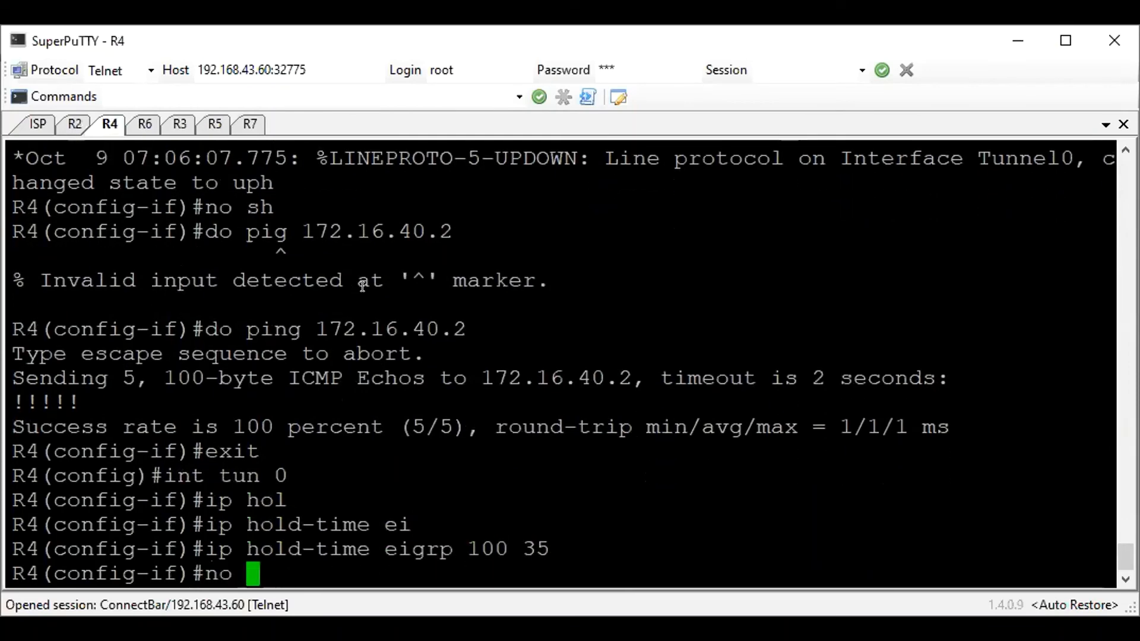
{"action": "type", "text": " ip"}
{"action": "key", "text": "Tab"}
{"action": "key", "text": "Tab"}
{"action": "type", "text": "ne"}
{"action": "key", "text": "Tab"}
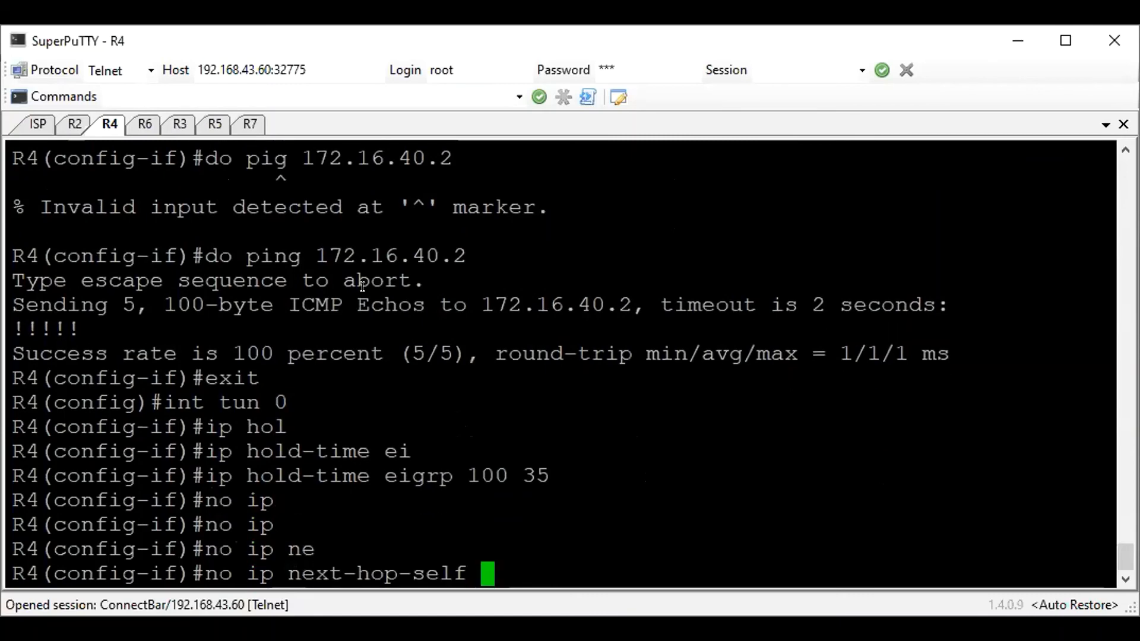
{"action": "type", "text": "ei"}
{"action": "key", "text": "Tab"}
{"action": "type", "text": "100"}
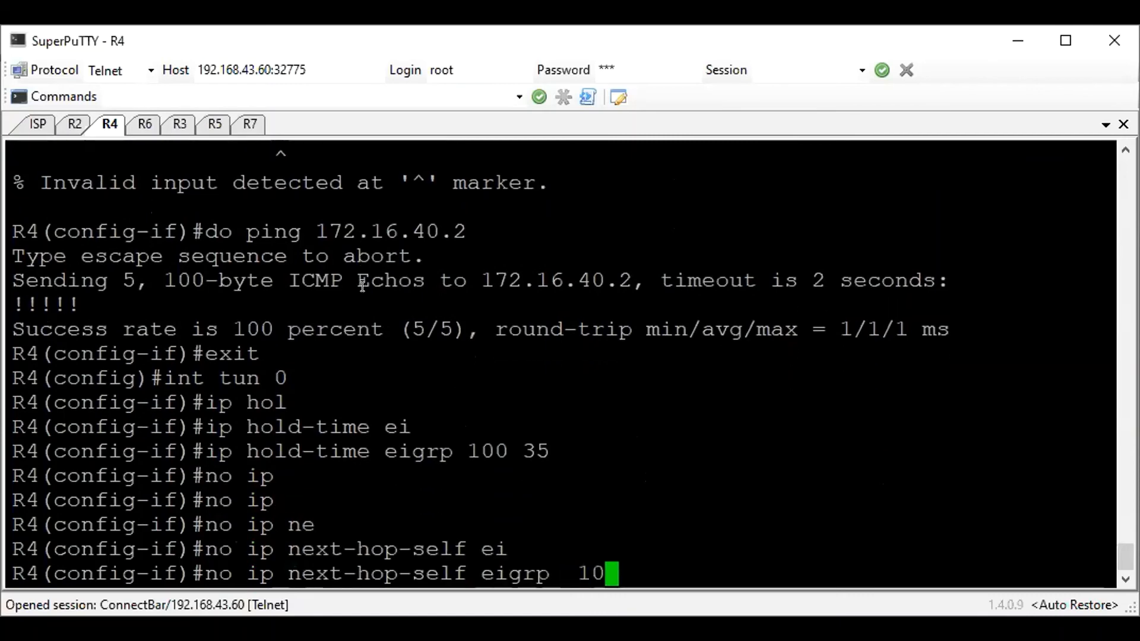
{"action": "key", "text": "Return"}
Disable split horizon for EIGRP 100 on R4's tunnel 0
{"action": "type", "text": "no ip "}
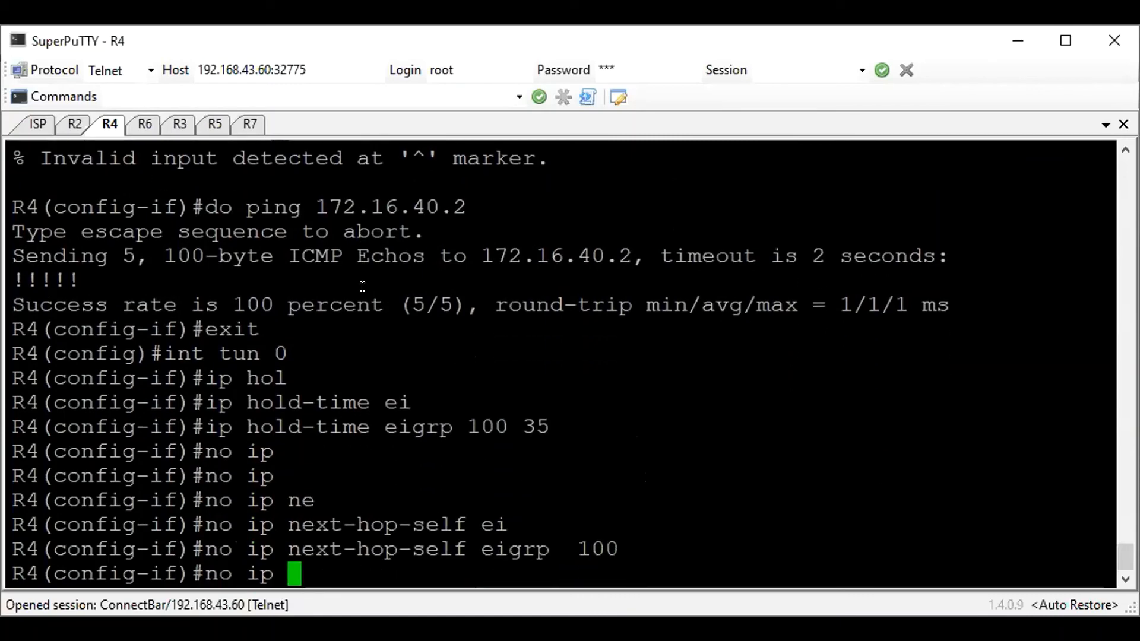
{"action": "type", "text": "spl"}
{"action": "key", "text": "Tab"}
{"action": "type", "text": "ei"}
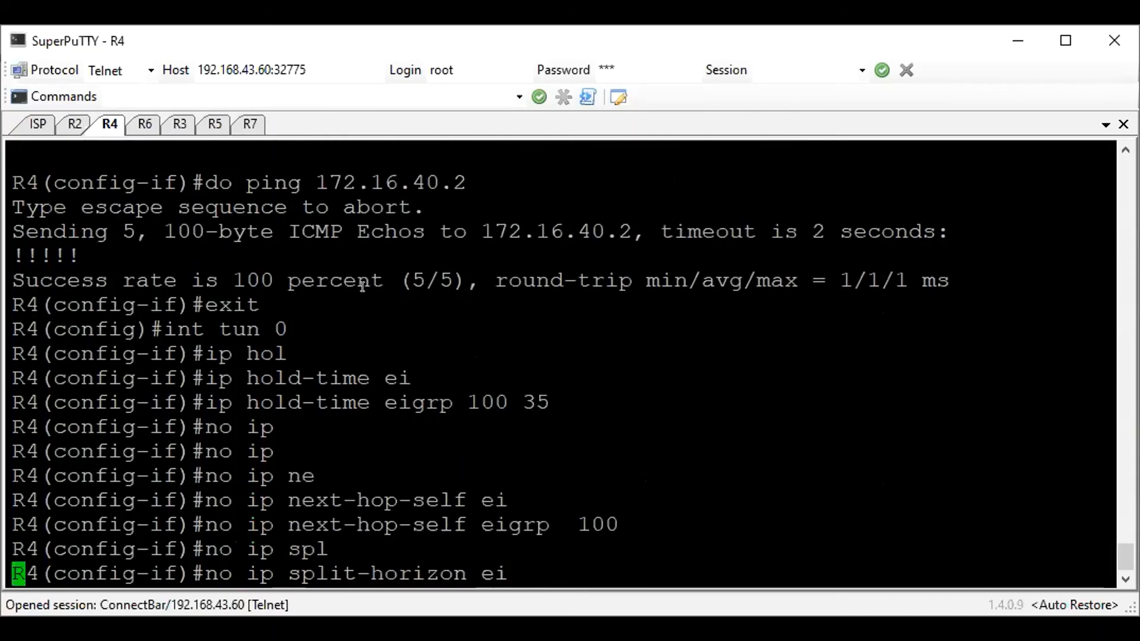
{"action": "key", "text": "Tab"}
{"action": "type", "text": "100"}
{"action": "key", "text": "Return"}
Leave the tunnel 0 interface configuration on R4 and enter router configuration for EIGRP 100
{"action": "type", "text": "exi"}
{"action": "key", "text": "Return"}
{"action": "type", "text": "routre"}
{"action": "key", "text": "BackSpace"}
{"action": "key", "text": "BackSpace"}
{"action": "key", "text": "BackSpace"}
{"action": "type", "text": "er "}
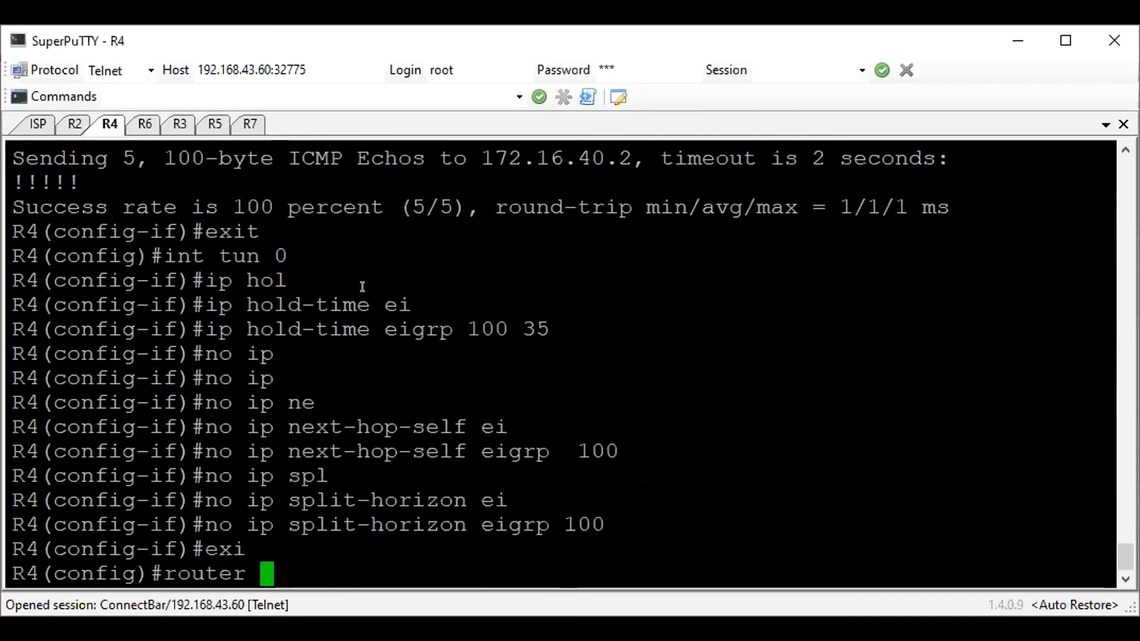
{"action": "type", "text": "ei"}
{"action": "key", "text": "Tab"}
{"action": "type", "text": "100"}
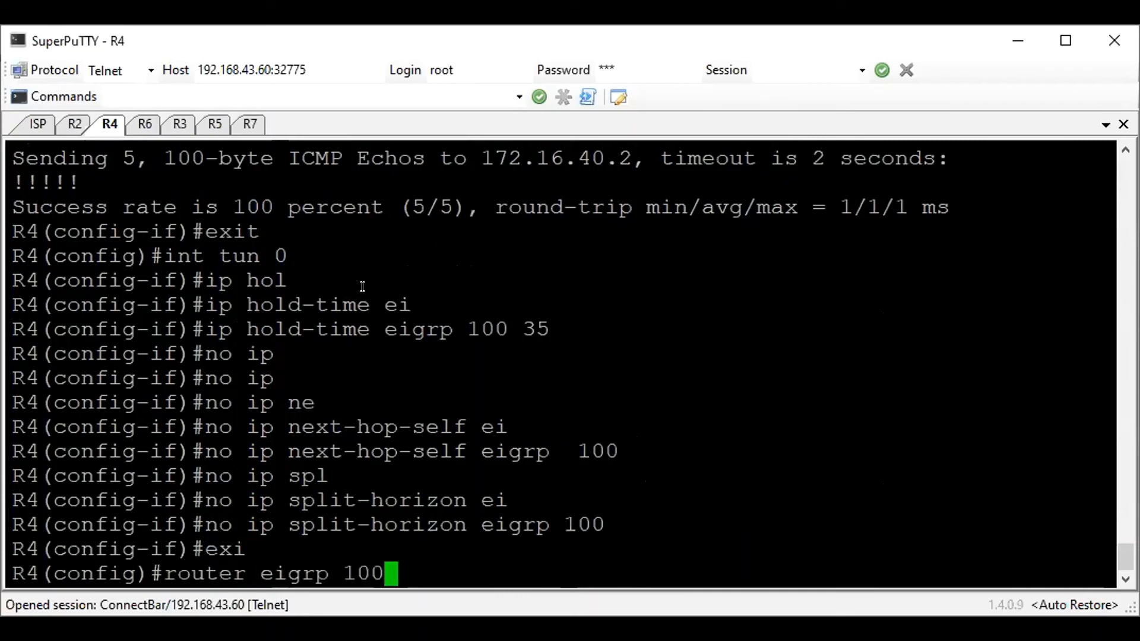
{"action": "key", "text": "Return"}
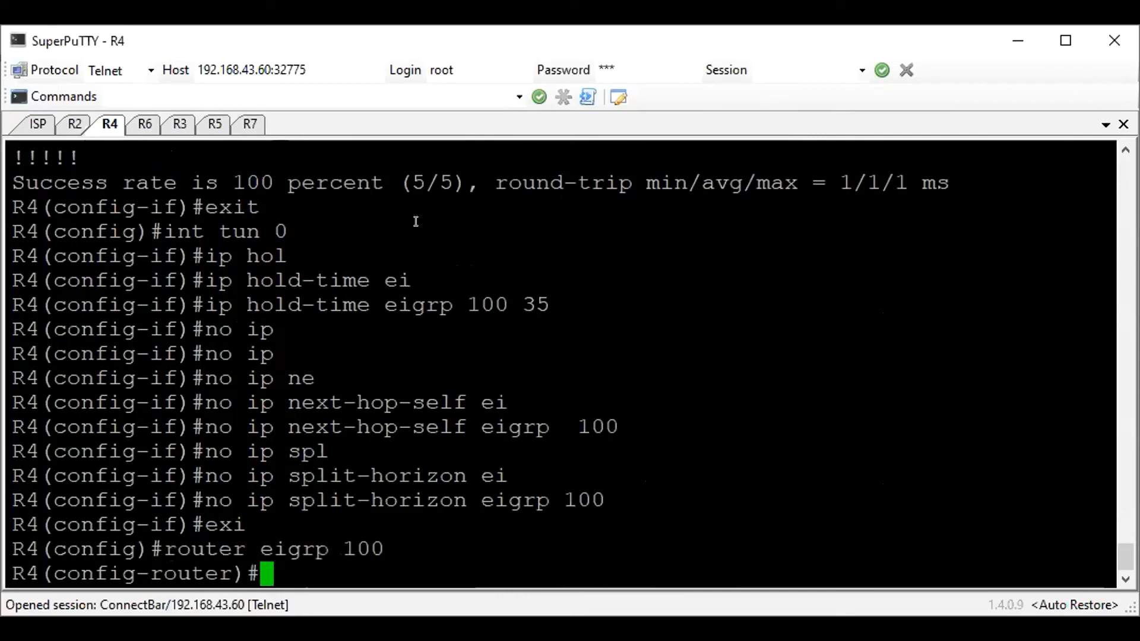
Add network 172.16.40.0 with wildcard mask 0.0.0.255 to EIGRP 100 on R4
{"action": "type", "text": "netw"}
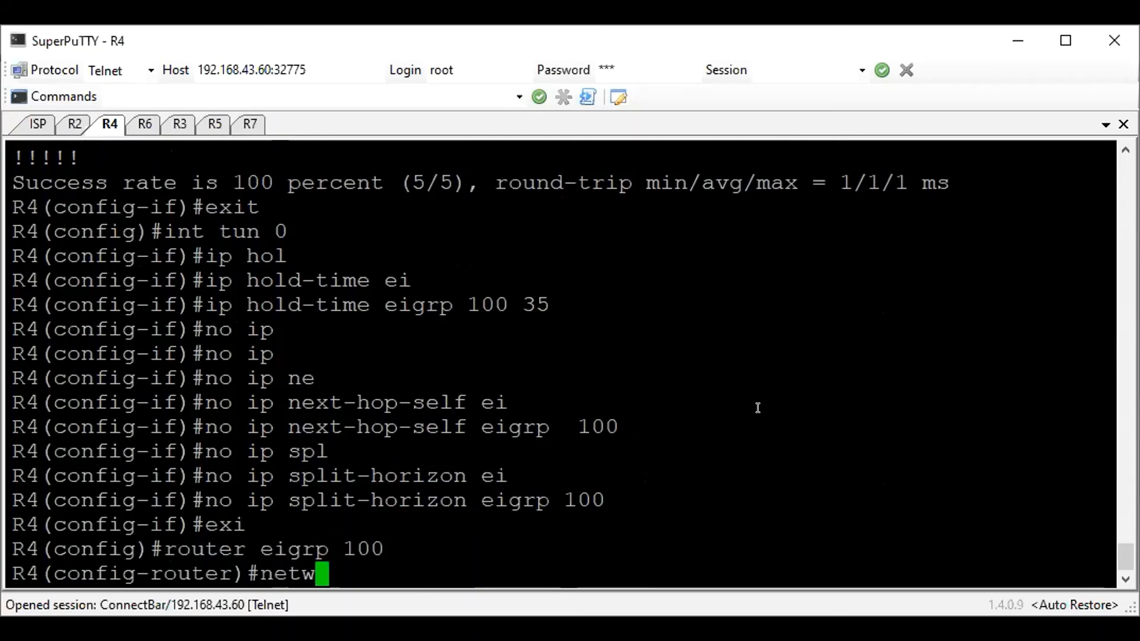
{"action": "type", "text": "ork 172.16"}
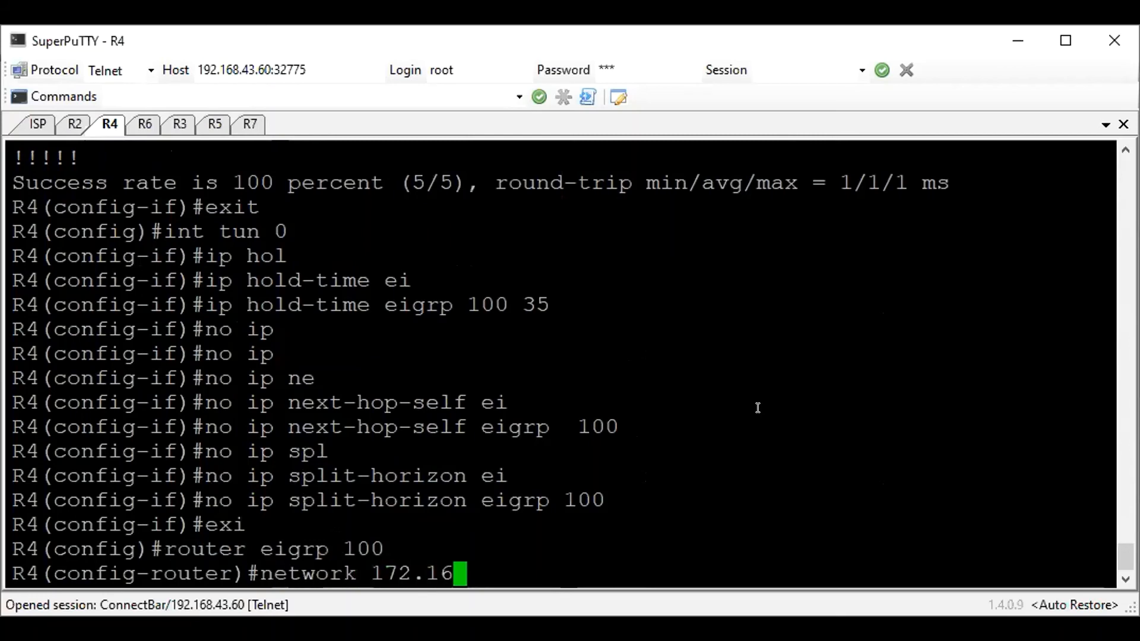
{"action": "type", "text": ".40.0 0.0.0.255"}
{"action": "key", "text": "Return"}
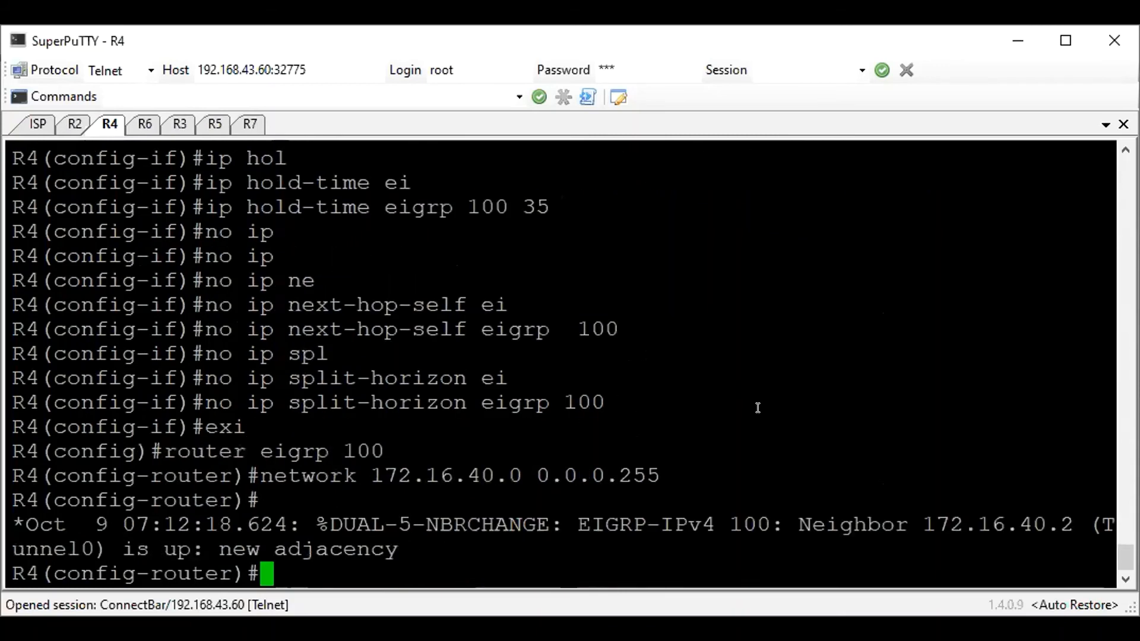
Show the EIGRP routes on R4 and examine the 172.16.11.0/24 entry
{"action": "type", "text": "do sh ip ro"}
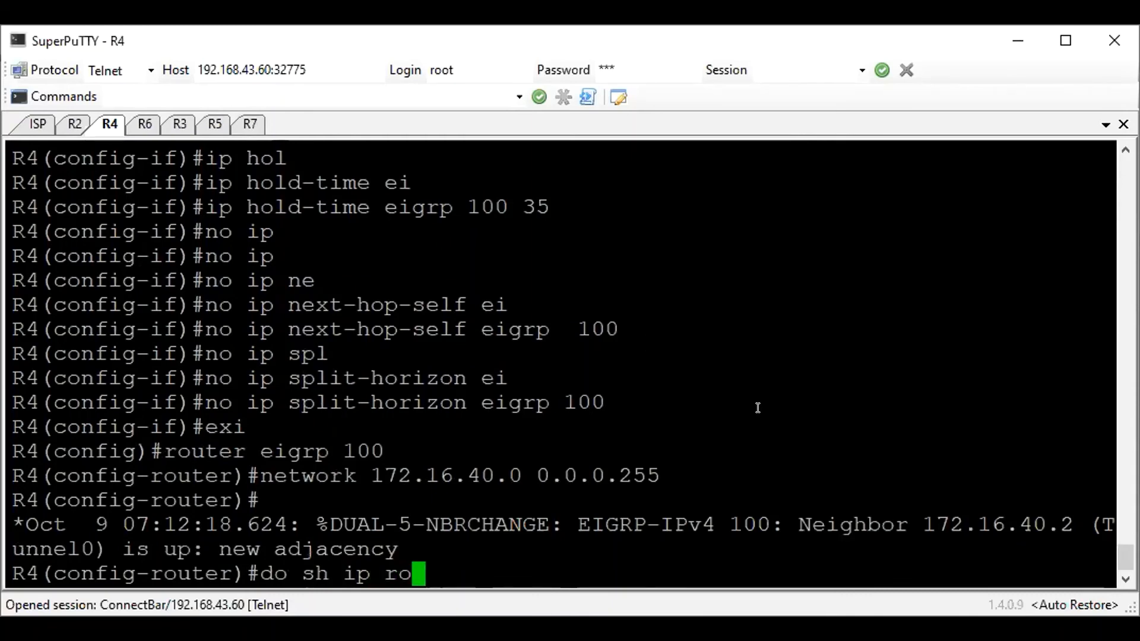
{"action": "type", "text": " ei"}
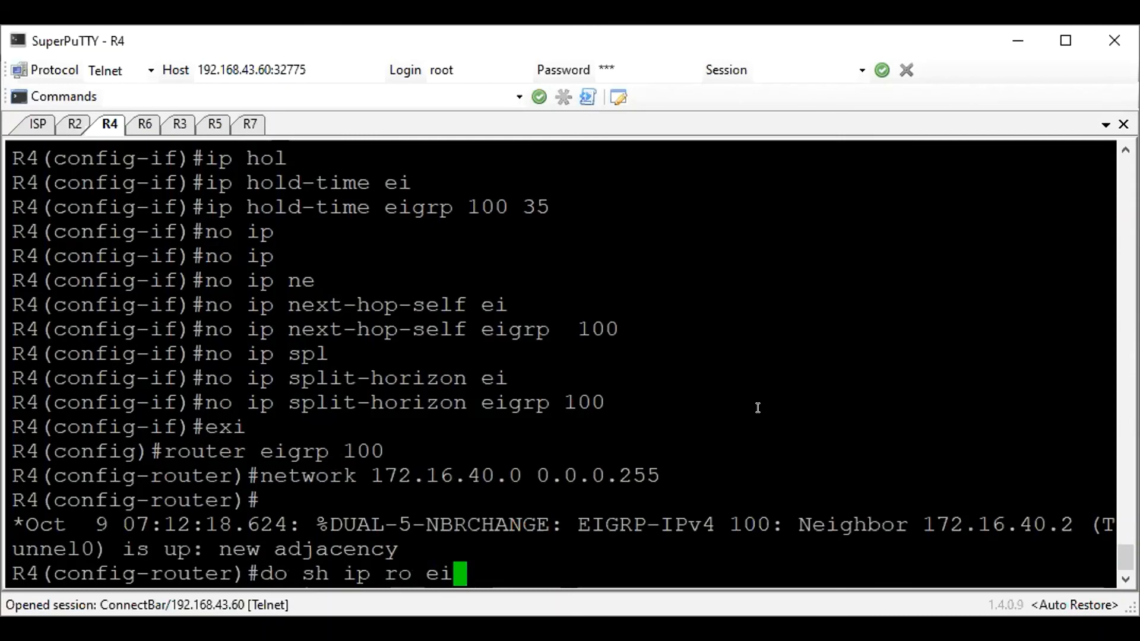
{"action": "key", "text": "Return"}
{"action": "left_click_drag", "start_coordinate": [109, 523], "coordinate": [702, 522]}
Ping 172.16.11.2 from R4 to test reachability over the tunnel
{"action": "type", "text": "do"}
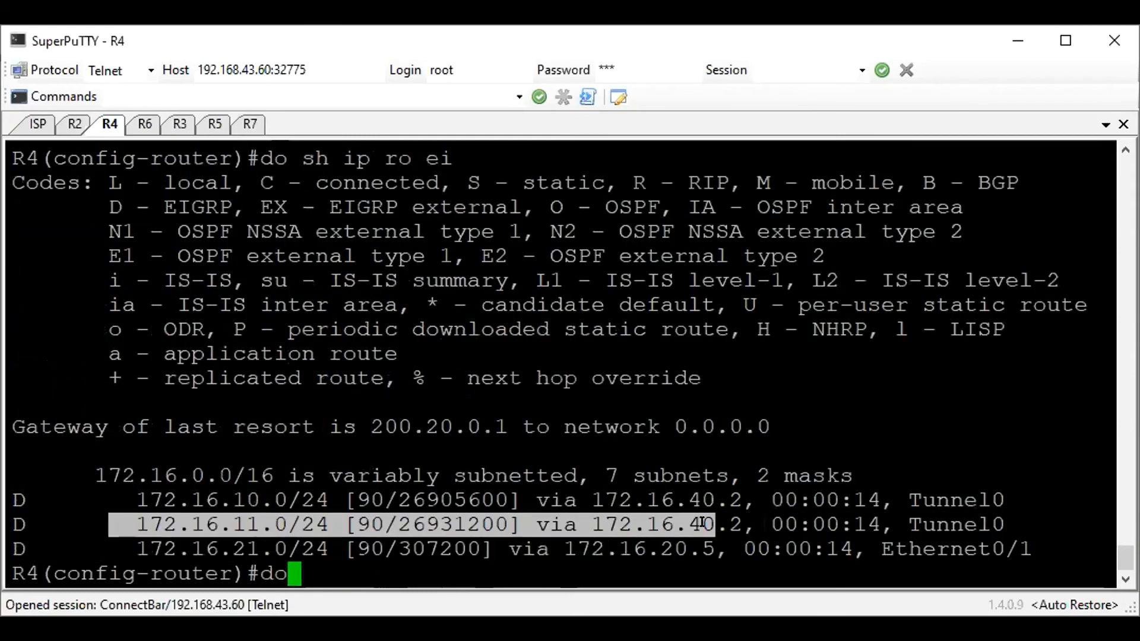
{"action": "type", "text": " ping 172.16.11.2"}
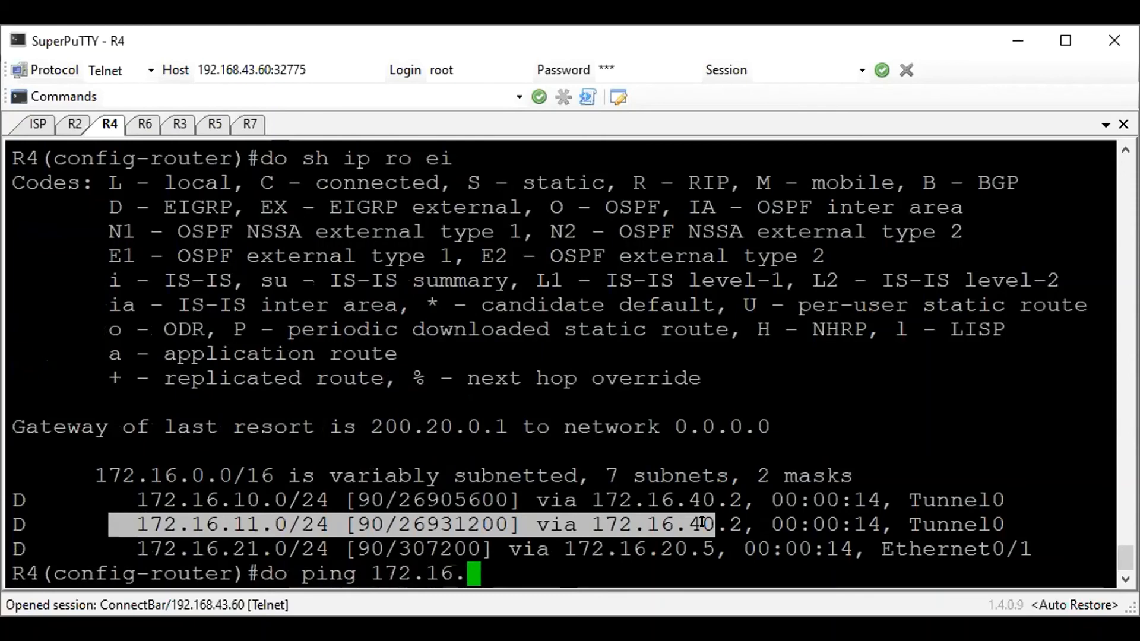
{"action": "key", "text": "Return"}
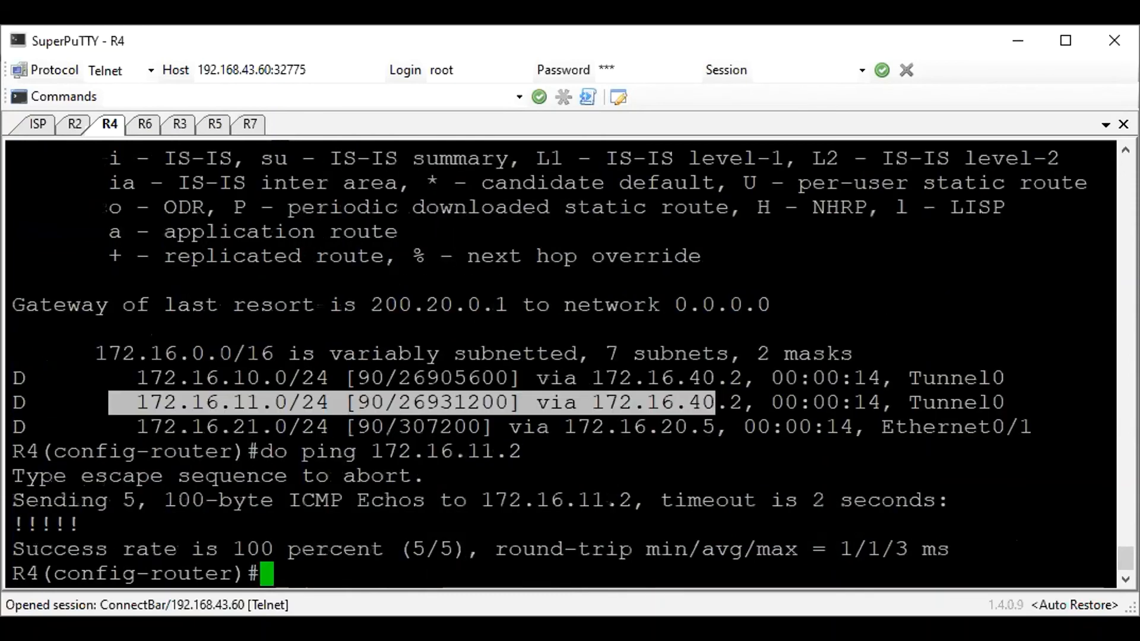
{"action": "left_click_drag", "start_coordinate": [709, 525], "coordinate": [709, 475]}
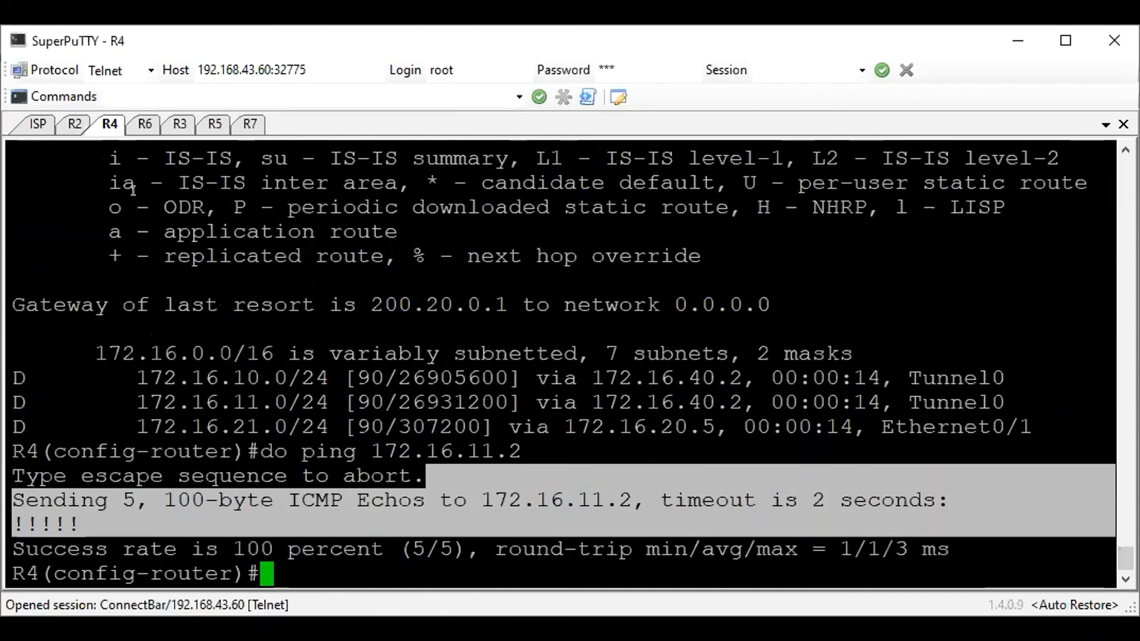
Switch to R6's session and set the EIGRP 100 hold time on its tunnel 0 to 35 seconds
{"action": "left_click", "coordinate": [143, 123]}
{"action": "type", "text": "exit"}
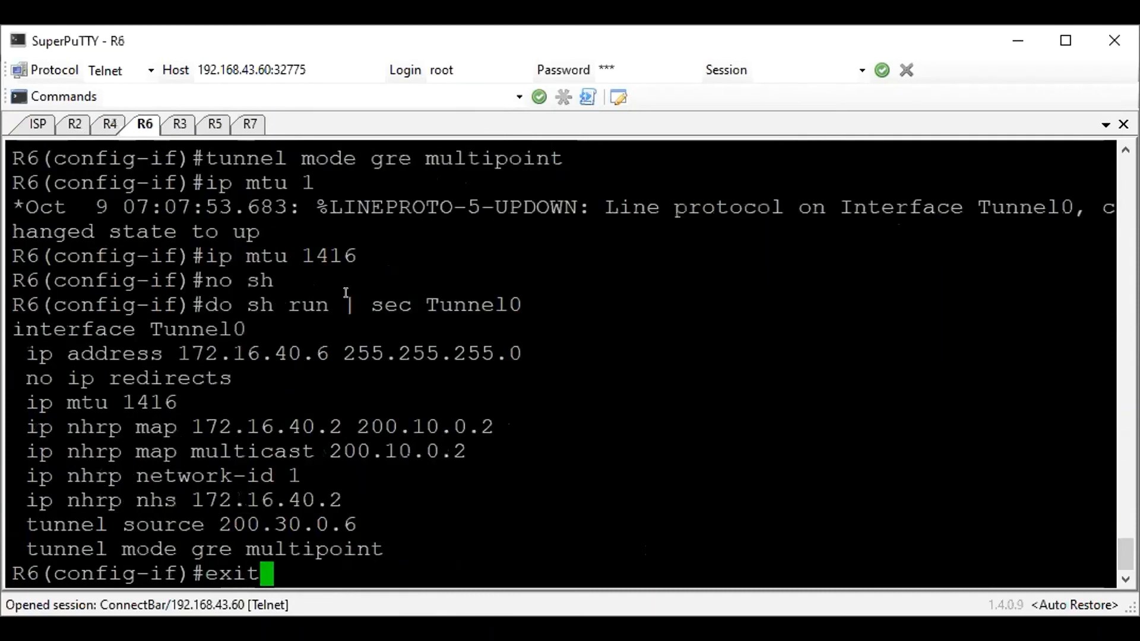
{"action": "key", "text": "Return"}
{"action": "type", "text": "int tun 0"}
{"action": "key", "text": "Return"}
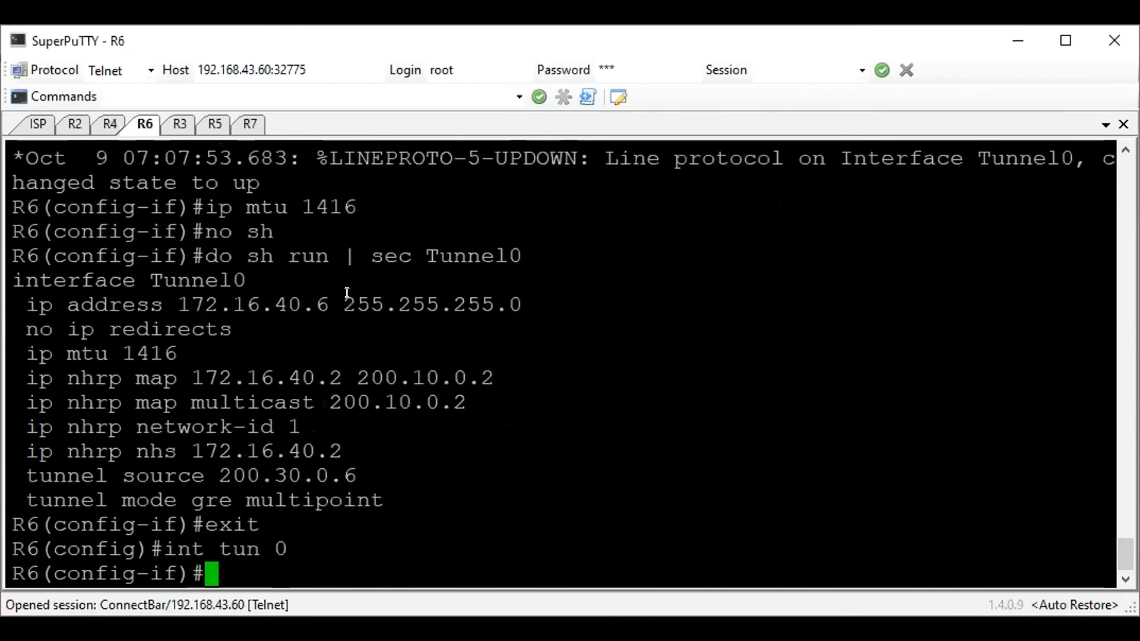
{"action": "type", "text": "ip hol"}
{"action": "key", "text": "Tab"}
{"action": "type", "text": "ei"}
{"action": "key", "text": "Tab"}
{"action": "type", "text": "100 35"}
{"action": "key", "text": "Return"}
Disable next-hop-self for EIGRP 100 on R6's tunnel 0 interface
{"action": "type", "text": "no ip ne"}
{"action": "key", "text": "Tab"}
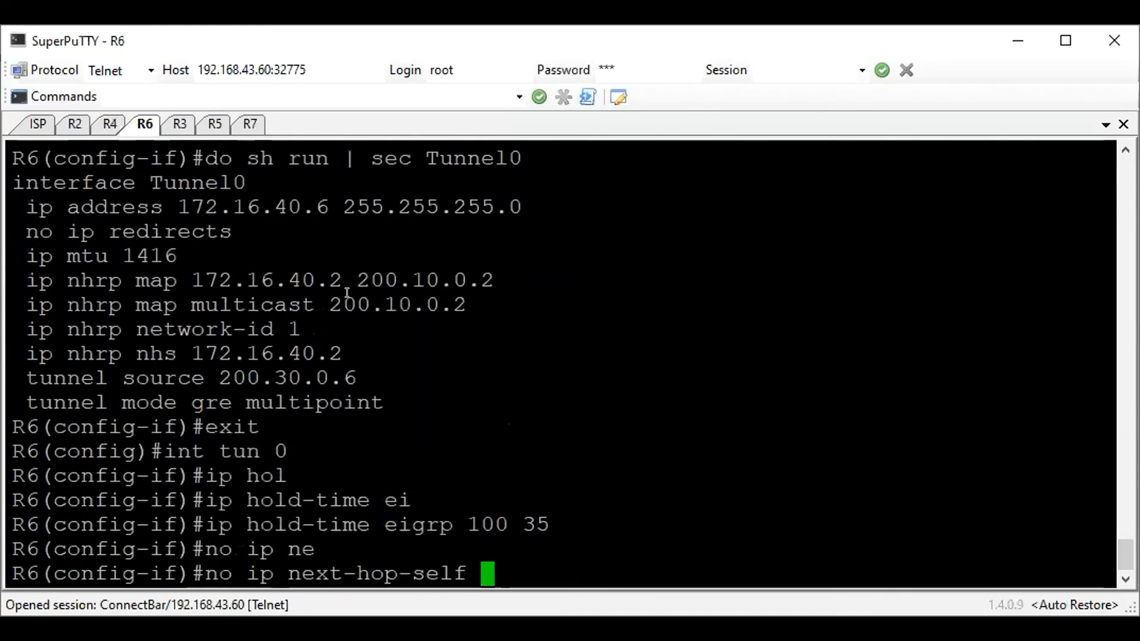
{"action": "type", "text": "ei"}
{"action": "key", "text": "Tab"}
{"action": "type", "text": "100"}
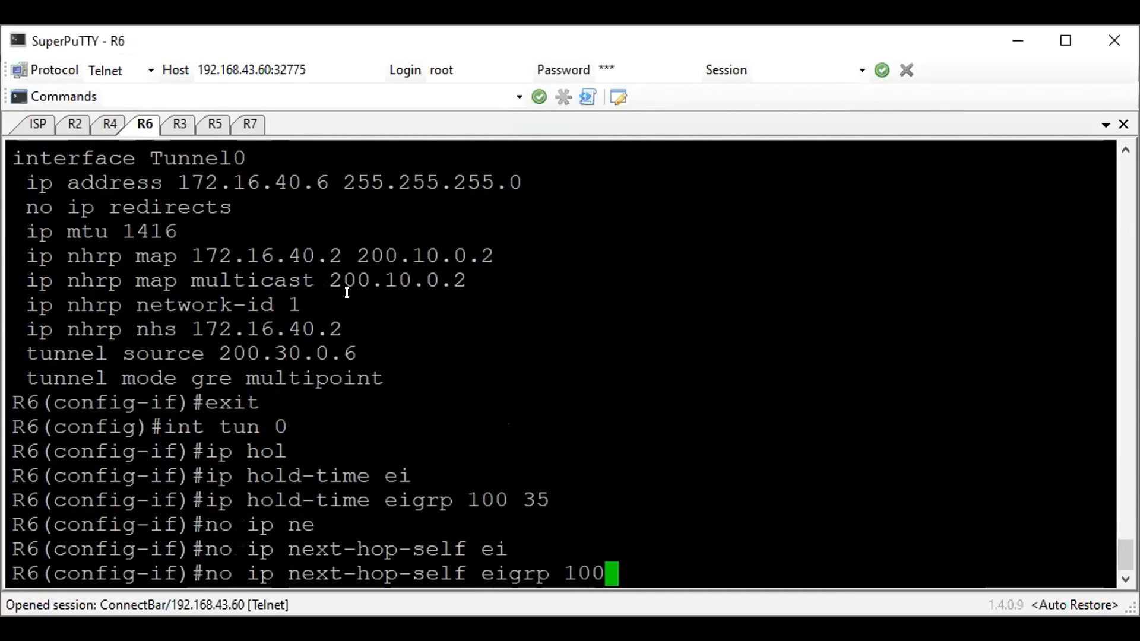
{"action": "key", "text": "Return"}
Disable split horizon for EIGRP 100 on R6's tunnel 0 and leave interface configuration
{"action": "type", "text": "no ip spl"}
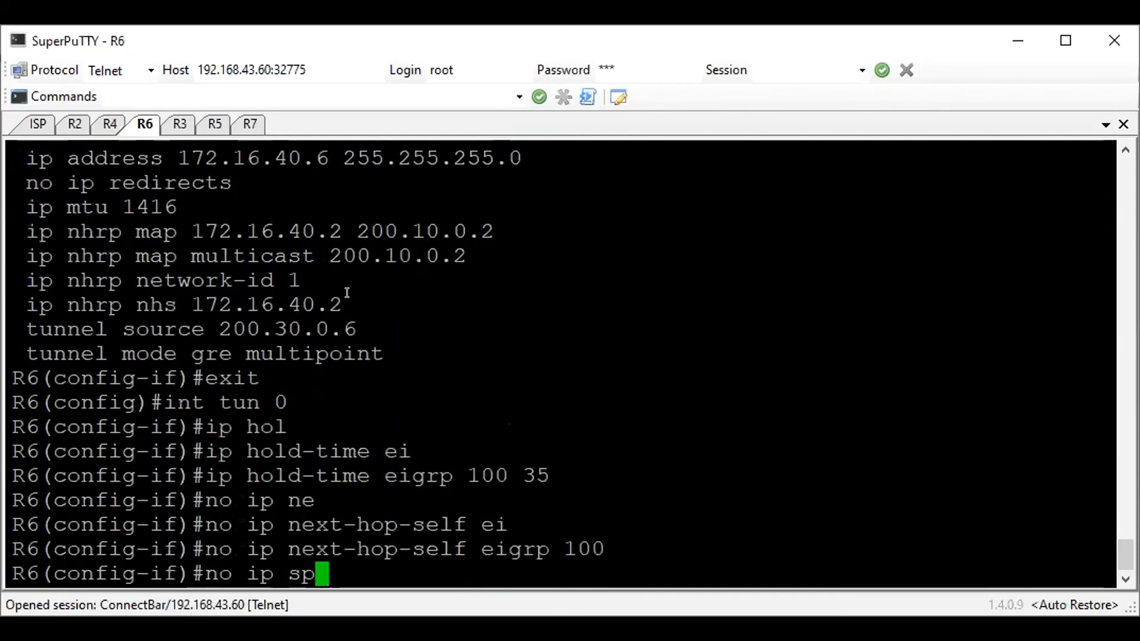
{"action": "key", "text": "Tab"}
{"action": "type", "text": "ei"}
{"action": "key", "text": "Tab"}
{"action": "type", "text": "100"}
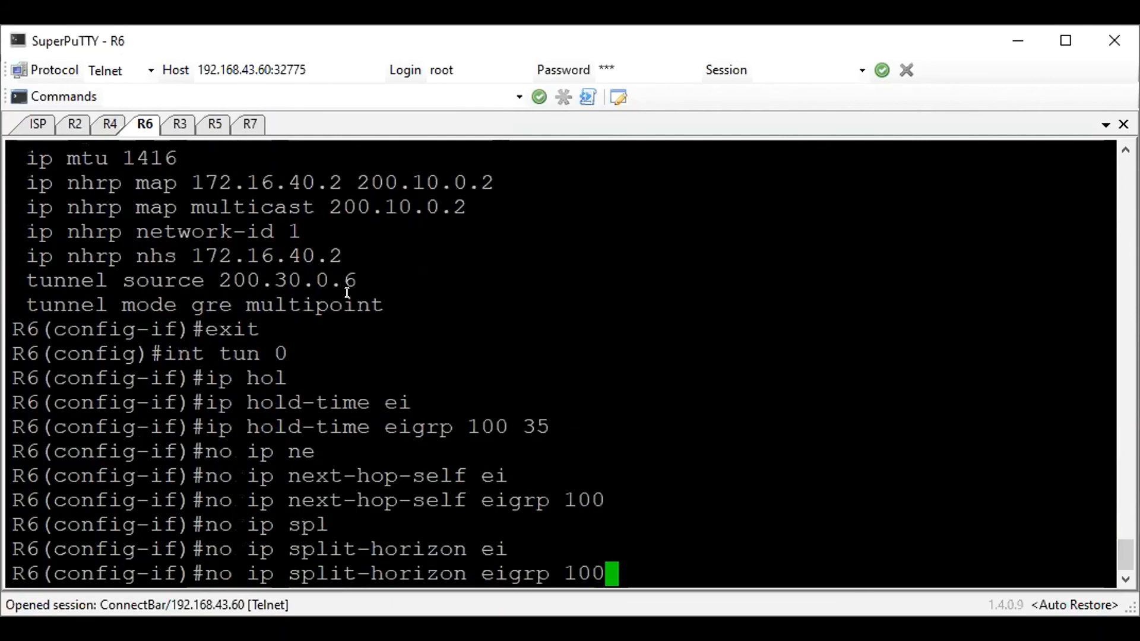
{"action": "key", "text": "Return"}
{"action": "type", "text": "exi"}
{"action": "key", "text": "Return"}
Add network 172.16.40.0 with wildcard mask 0.0.0.255 to EIGRP 100 on R6
{"action": "type", "text": "router "}
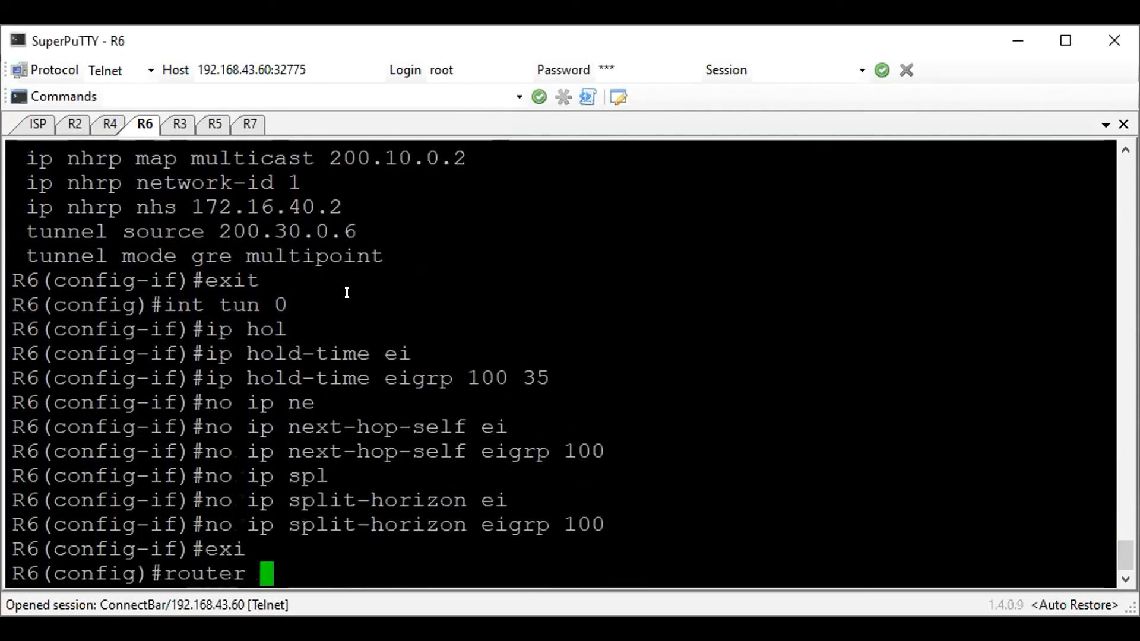
{"action": "type", "text": "ei"}
{"action": "key", "text": "Tab"}
{"action": "type", "text": "100"}
{"action": "key", "text": "Return"}
{"action": "type", "text": "network "}
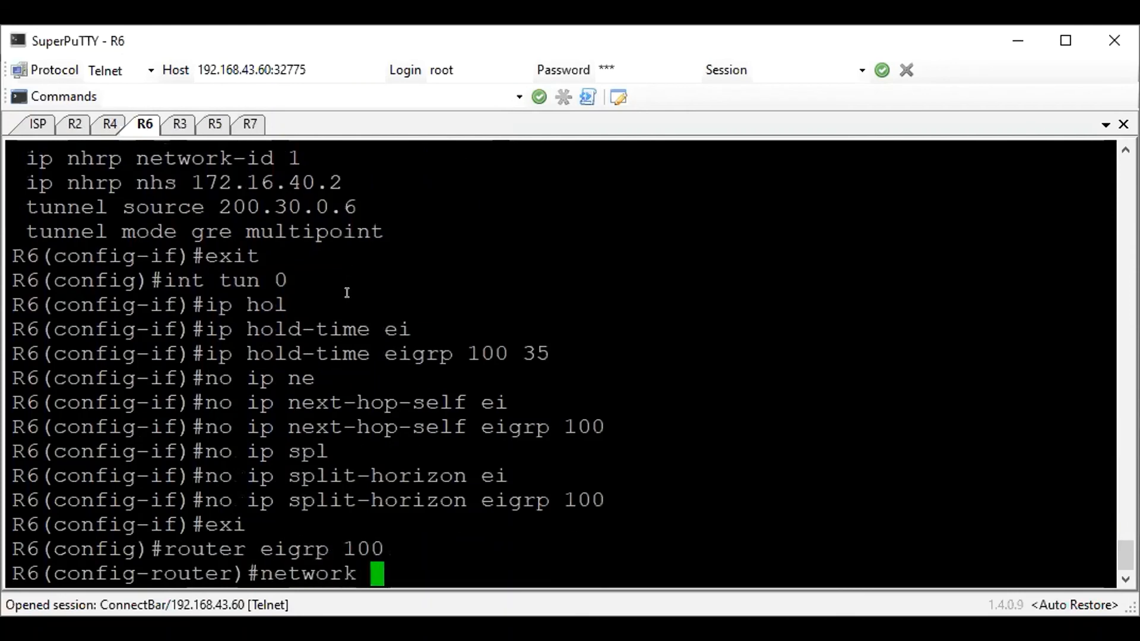
{"action": "type", "text": "172.16.40.0 "}
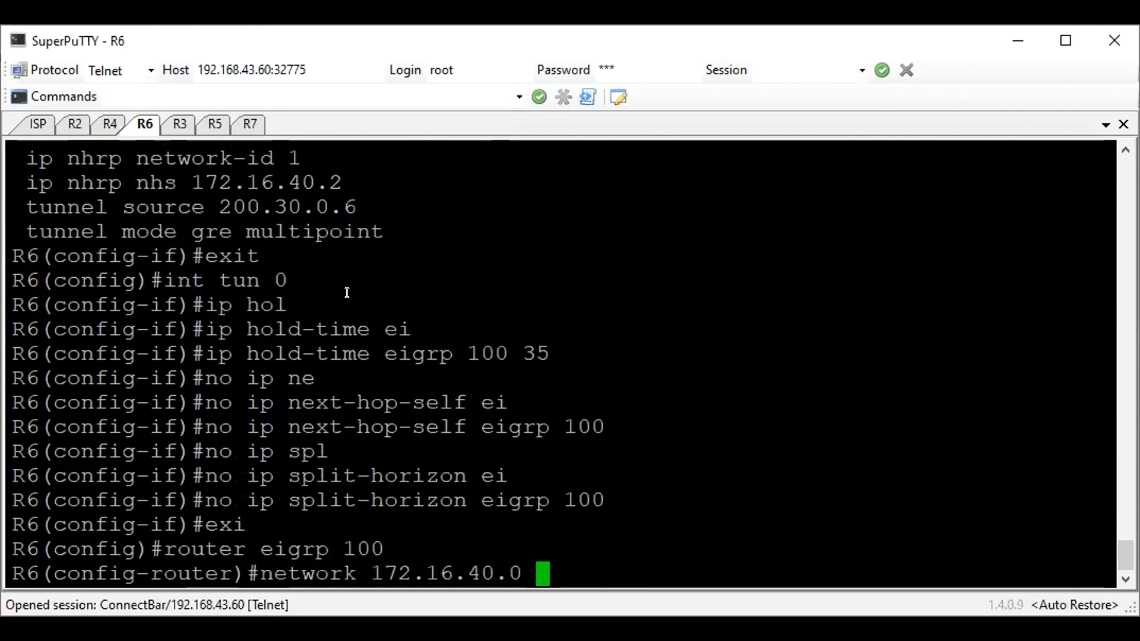
{"action": "type", "text": "0.0.00."}
{"action": "key", "text": "BackSpace"}
{"action": "key", "text": "BackSpace"}
{"action": "type", "text": ".255"}
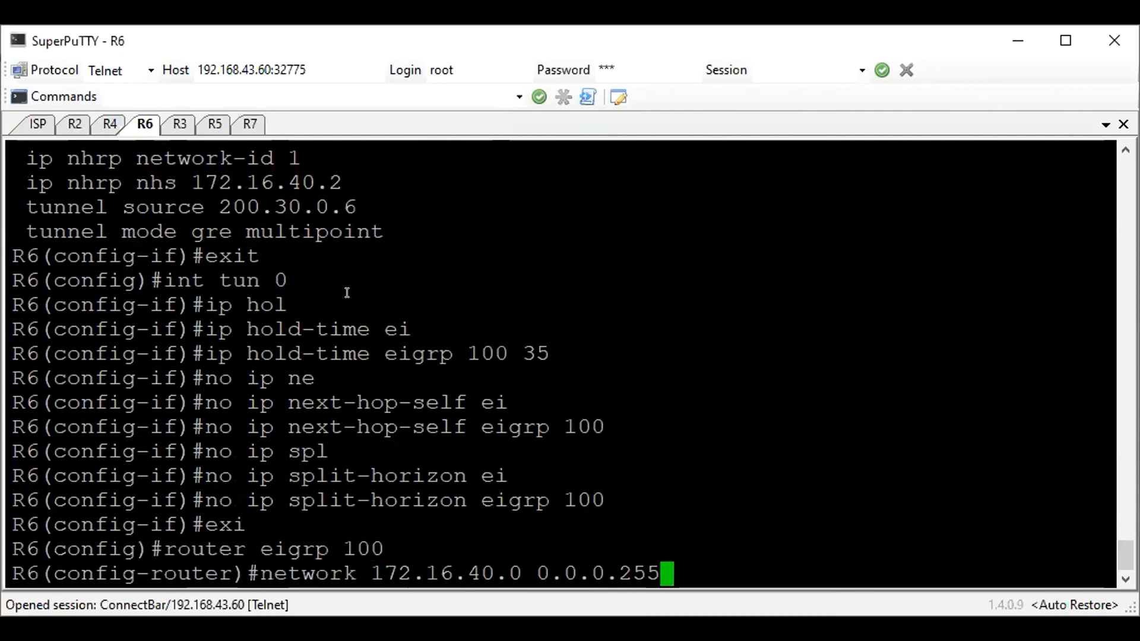
{"action": "key", "text": "Return"}
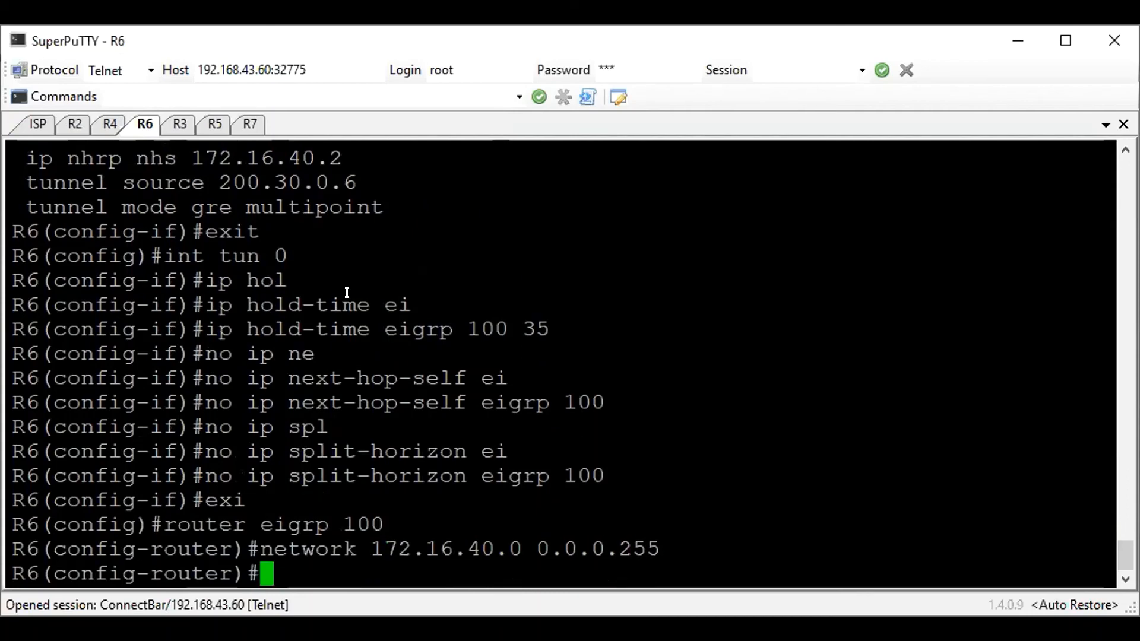
Show the EIGRP neighbors on R6 and examine the entry for 172.16.40.2 on the tunnel
{"action": "type", "text": "do sh ip "}
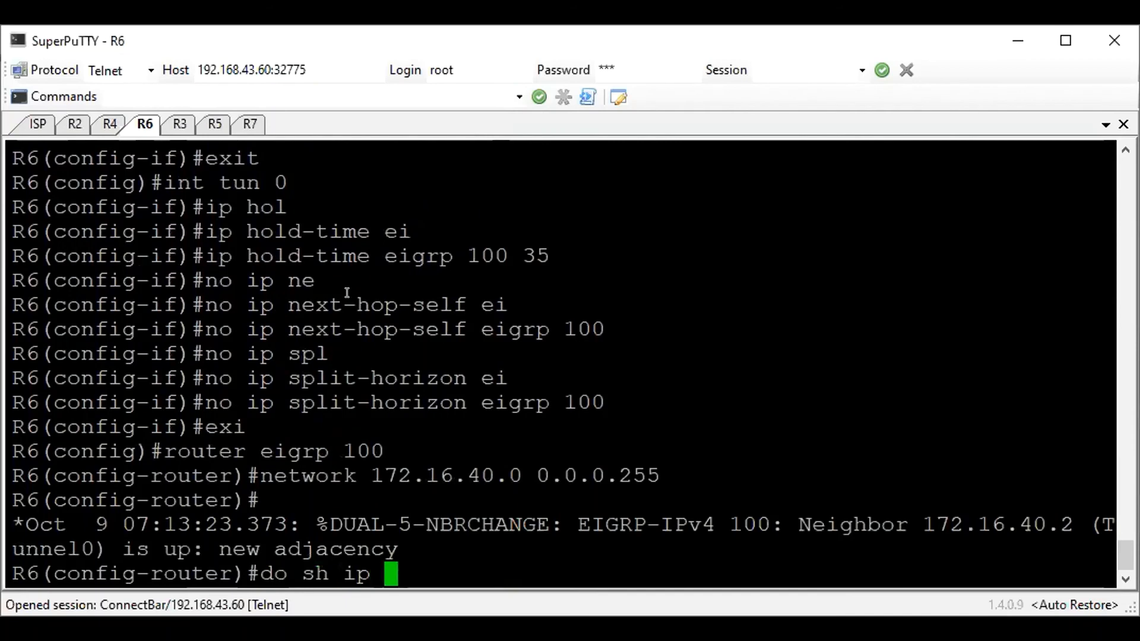
{"action": "type", "text": "ei nei"}
{"action": "key", "text": "Return"}
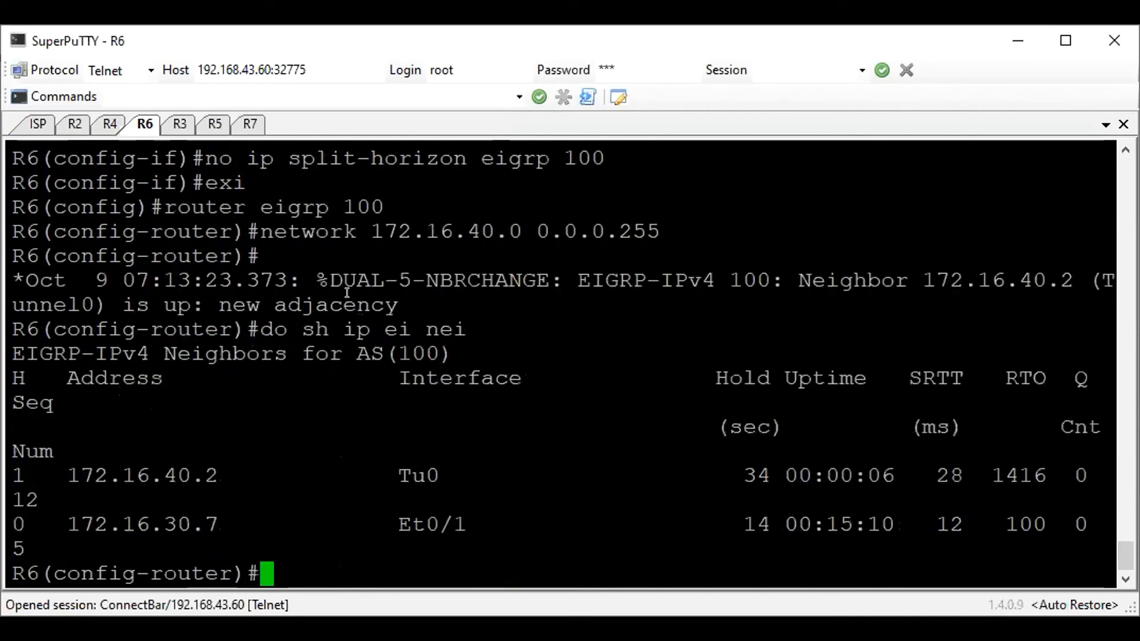
{"action": "left_click_drag", "start_coordinate": [198, 547], "coordinate": [212, 469]}
{"action": "left_click", "coordinate": [212, 462]}
{"action": "left_click_drag", "start_coordinate": [446, 475], "coordinate": [75, 462]}
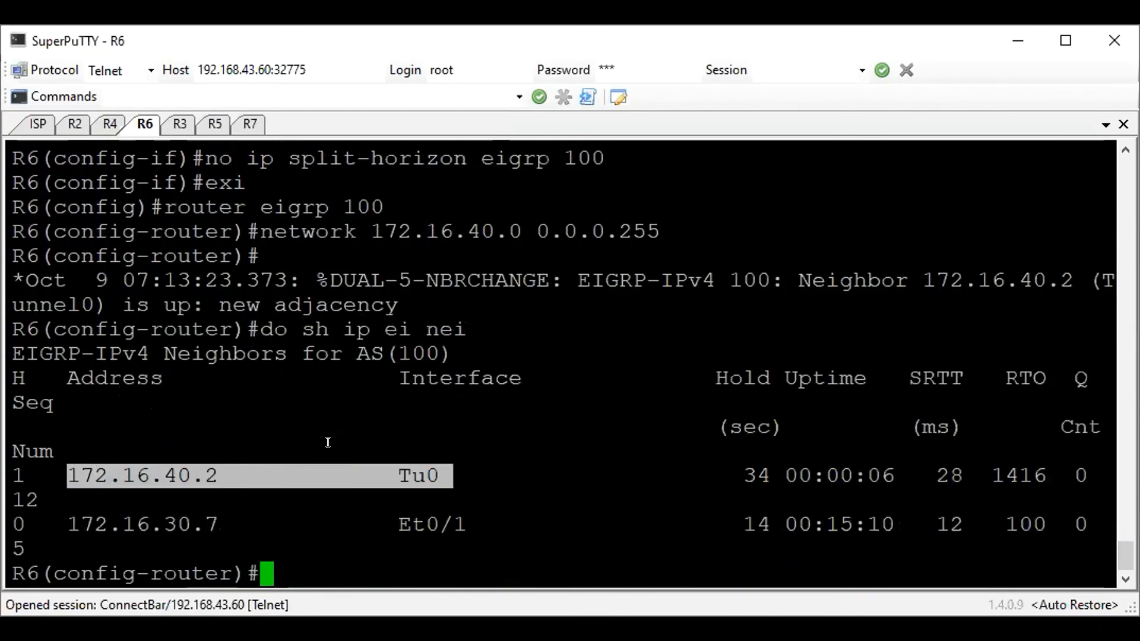
{"action": "left_click", "coordinate": [363, 430]}
{"action": "key", "text": "Return"}
Save the running configuration on R6 and on R4
{"action": "type", "text": "do wr"}
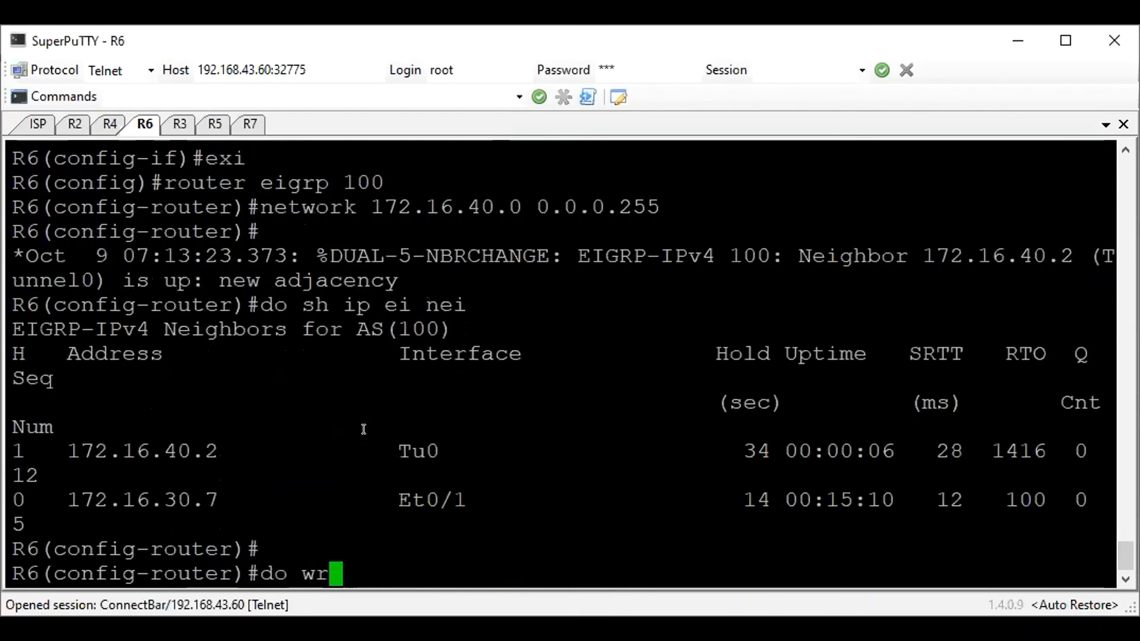
{"action": "key", "text": "Return"}
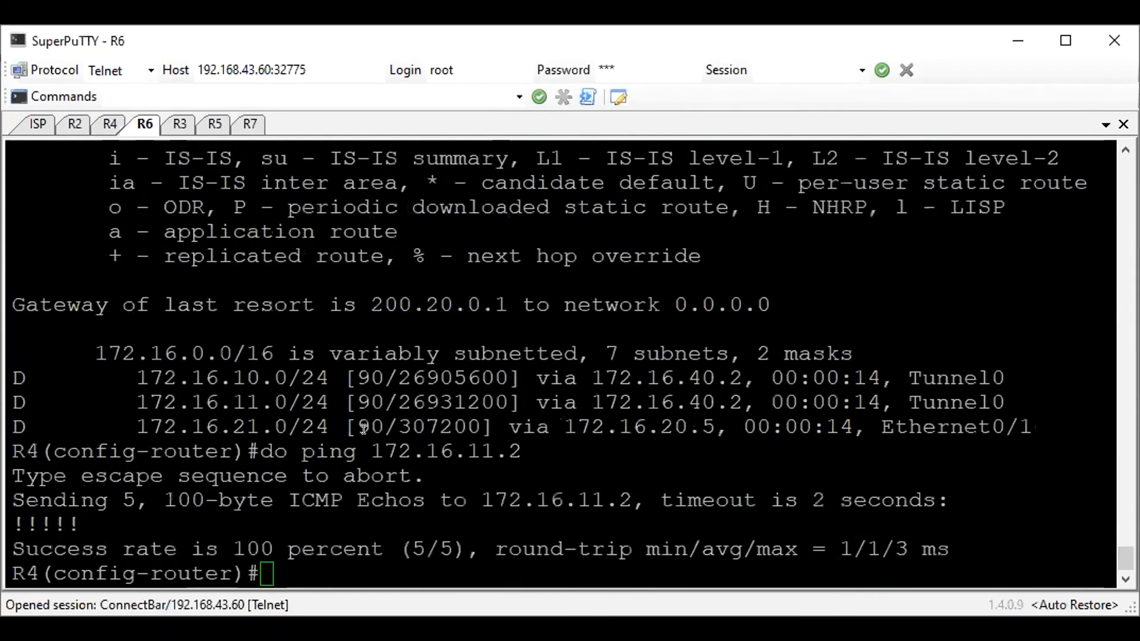
{"action": "key", "text": "Return"}
{"action": "type", "text": "do wr"}
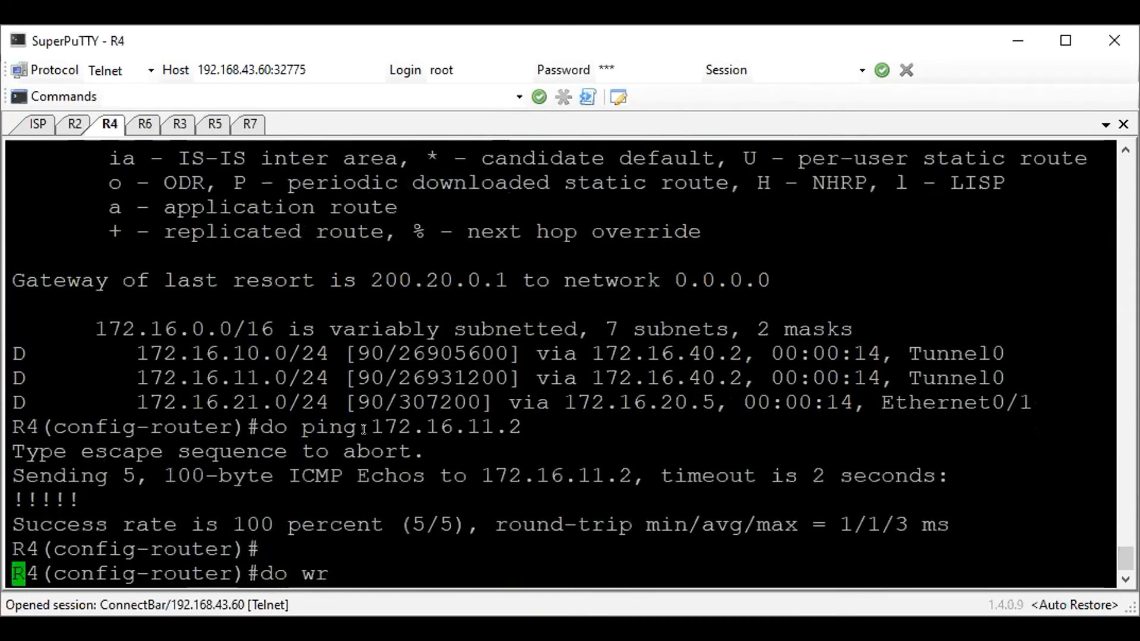
{"action": "key", "text": "Return"}
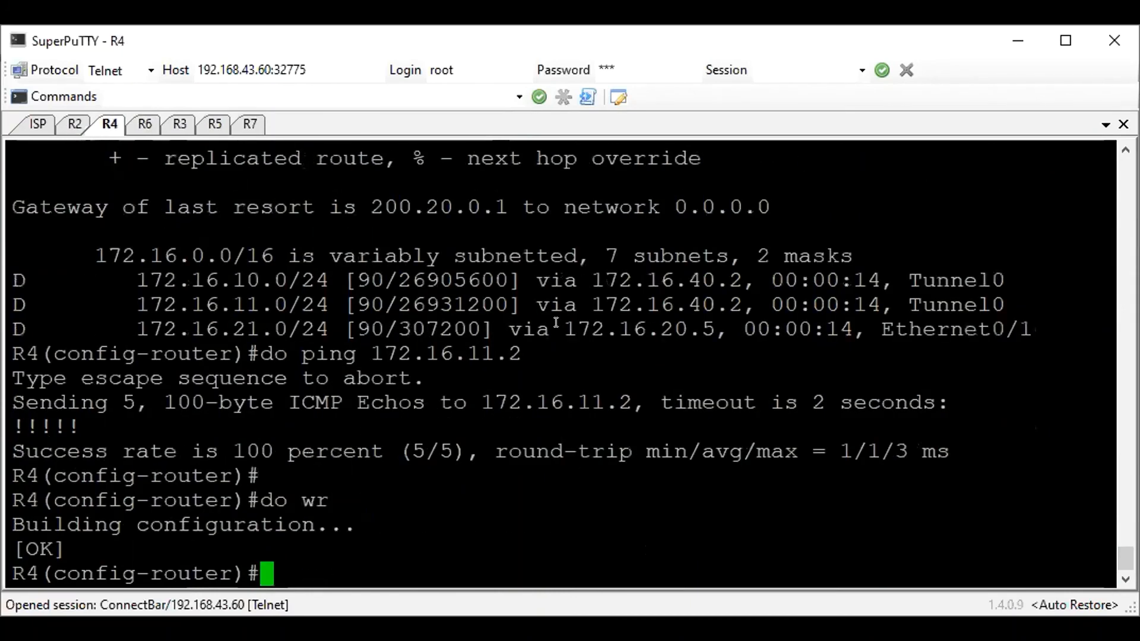
Switch to R7's session, enter privileged mode and show its EIGRP routes, examining the 172.16.11.0/24 entry
{"action": "left_click", "coordinate": [144, 113]}
{"action": "left_click", "coordinate": [244, 128]}
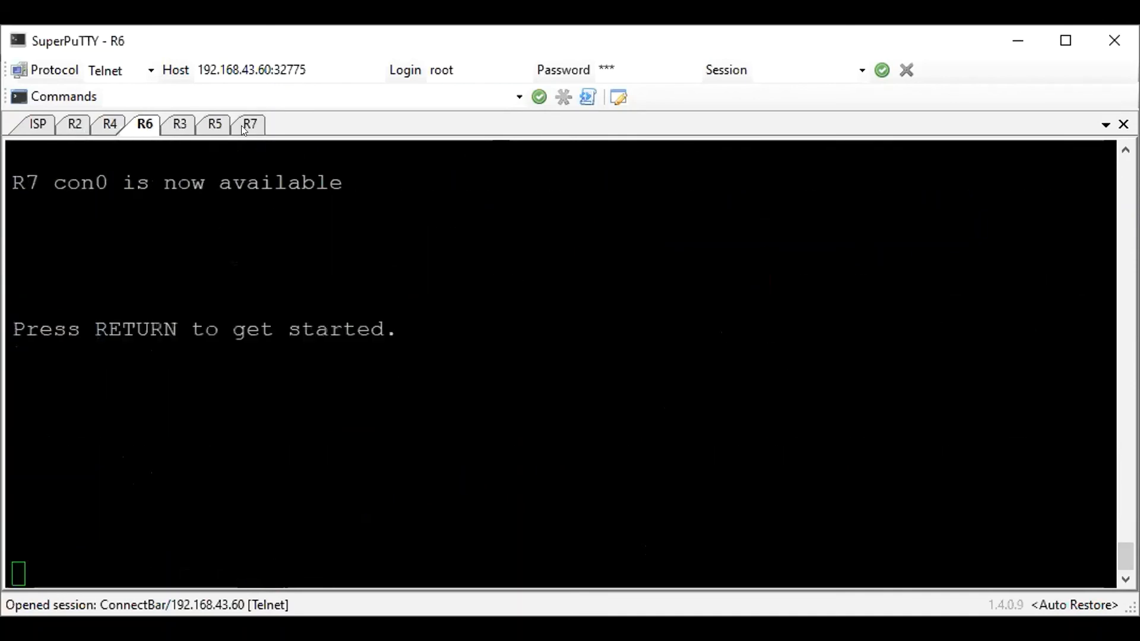
{"action": "key", "text": "Return"}
{"action": "type", "text": "en"}
{"action": "key", "text": "Return"}
{"action": "type", "text": "show ip"}
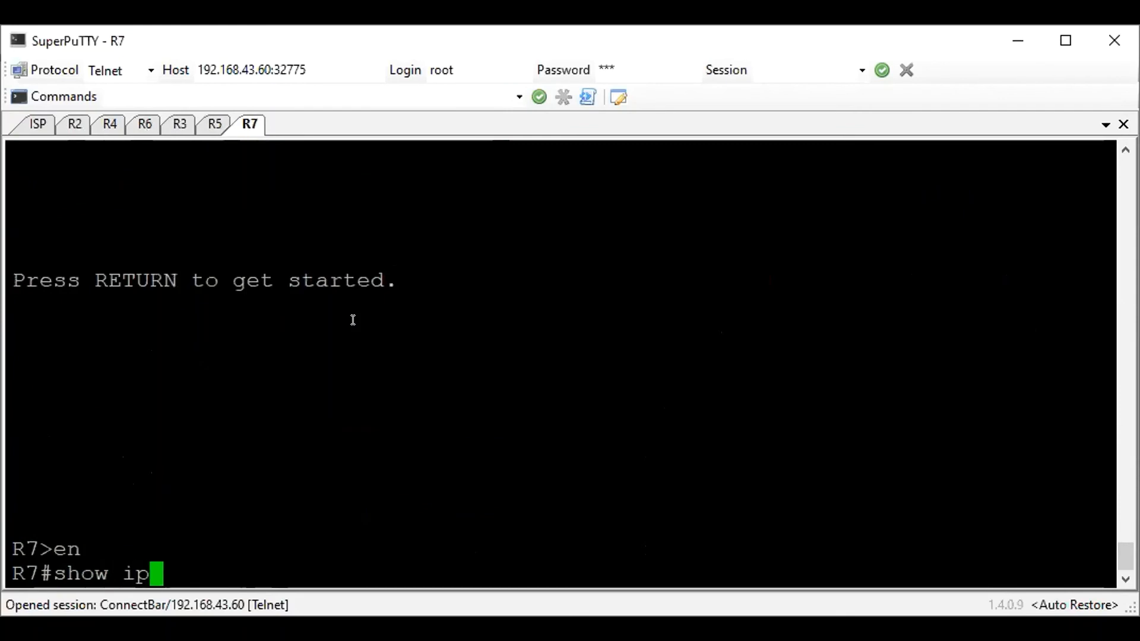
{"action": "type", "text": " ro ei"}
{"action": "key", "text": "Return"}
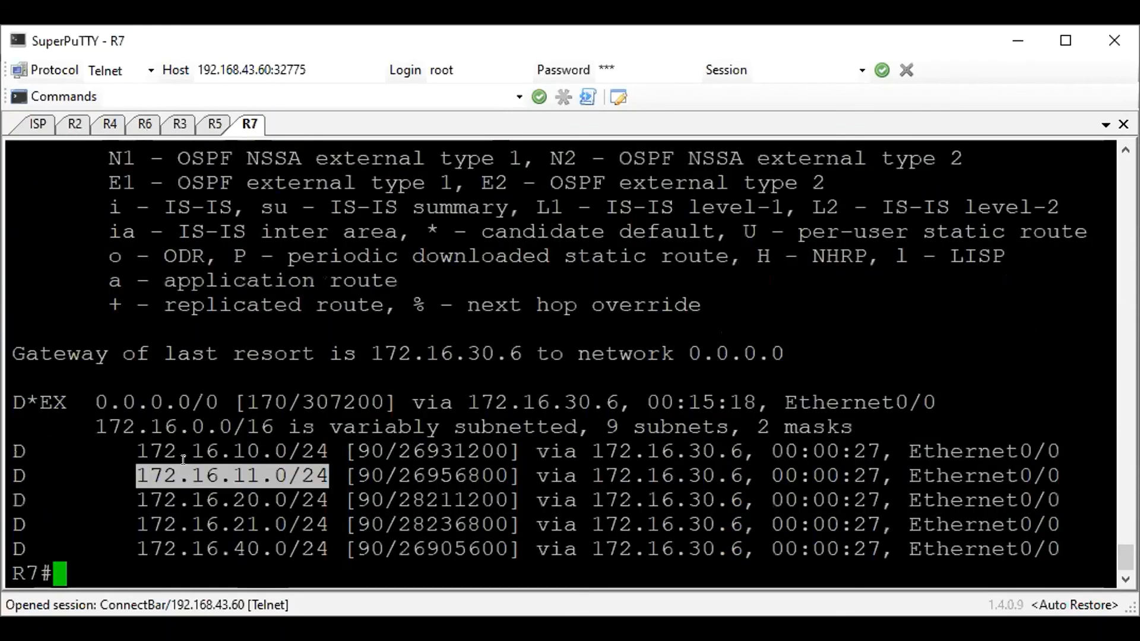
Ping 172.16.11.2 from R7 to test reachability of the server behind the hub
{"action": "type", "text": "ping 1"}
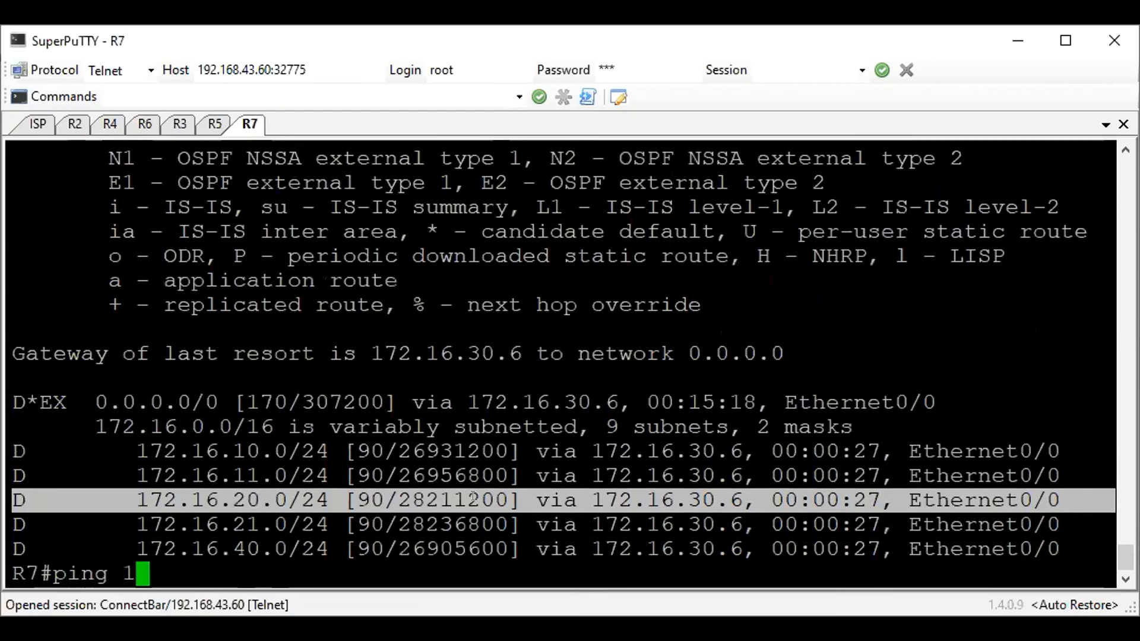
{"action": "type", "text": "72.16.11.2"}
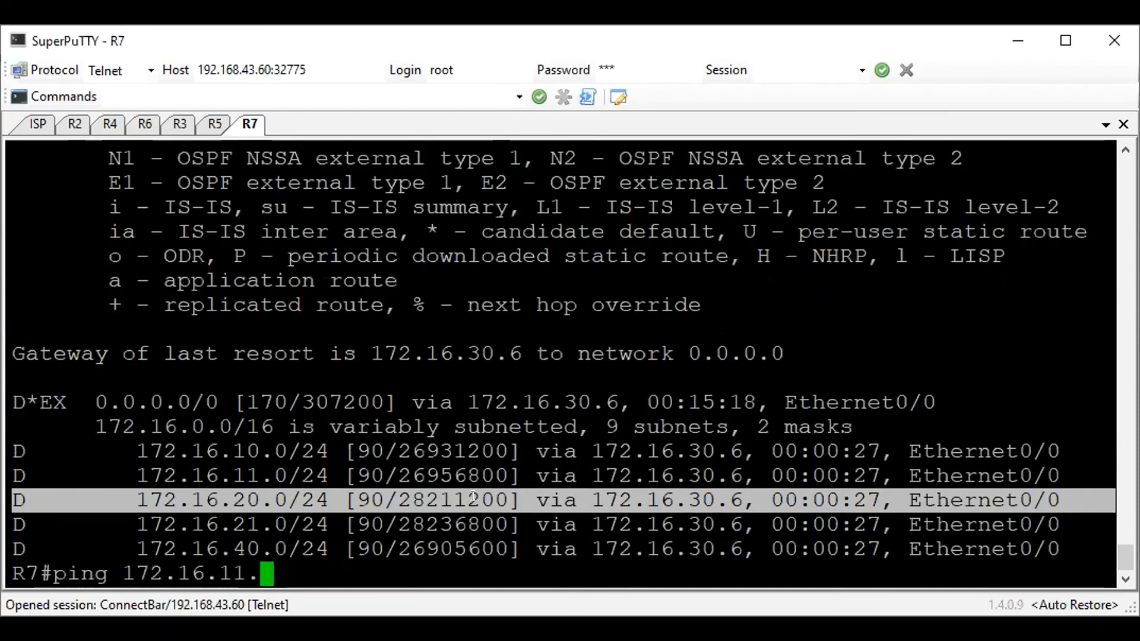
{"action": "key", "text": "Return"}
{"action": "key", "text": "Return"}
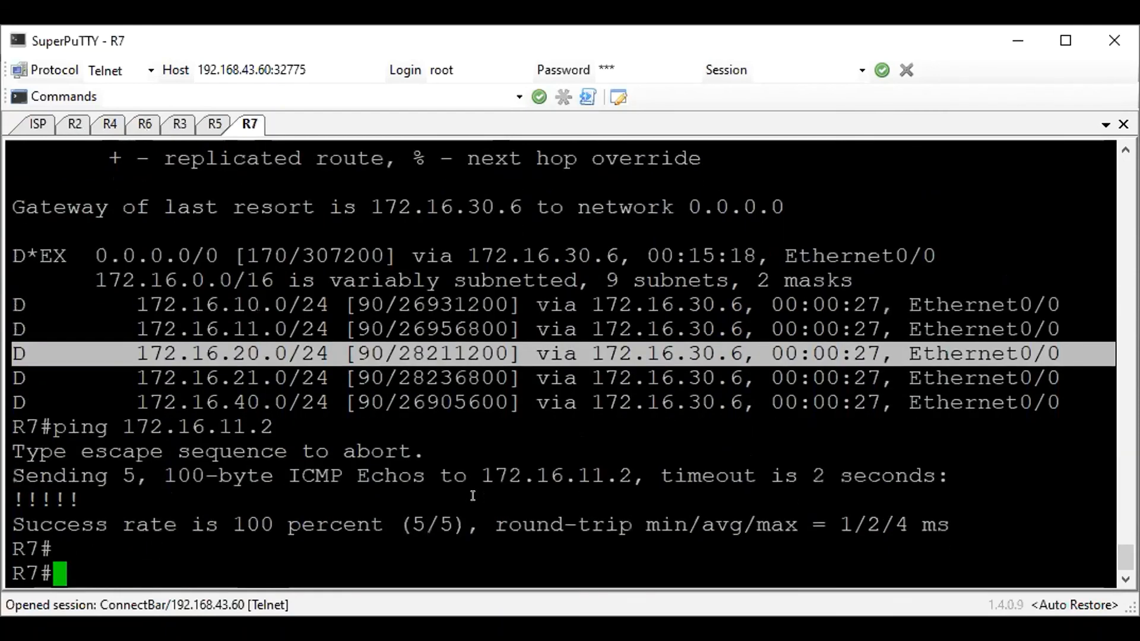
{"action": "left_click", "coordinate": [421, 256]}
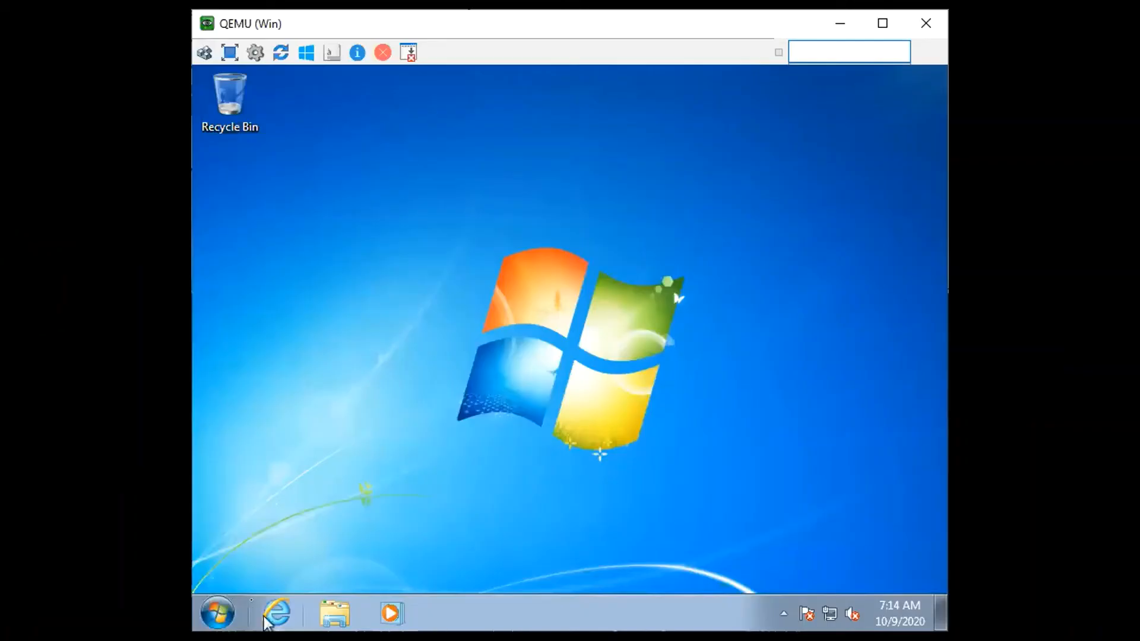
Switch to the Win machine, ping 172.16.11.2 from a command prompt, then stop the ping and close the prompt
{"action": "left_click", "coordinate": [233, 601]}
{"action": "type", "text": "cmd"}
{"action": "key", "text": "Return"}
{"action": "type", "text": "ping 172.16.11.2"}
{"action": "key", "text": "Return"}
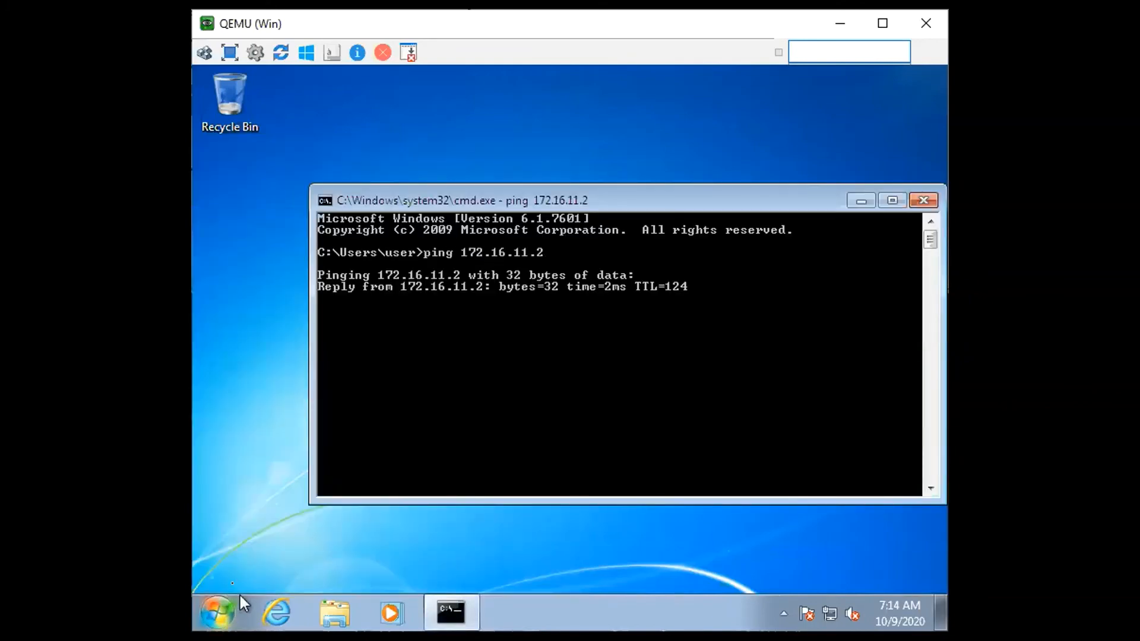
{"action": "key", "text": "ctrl+c"}
{"action": "left_click", "coordinate": [923, 200]}
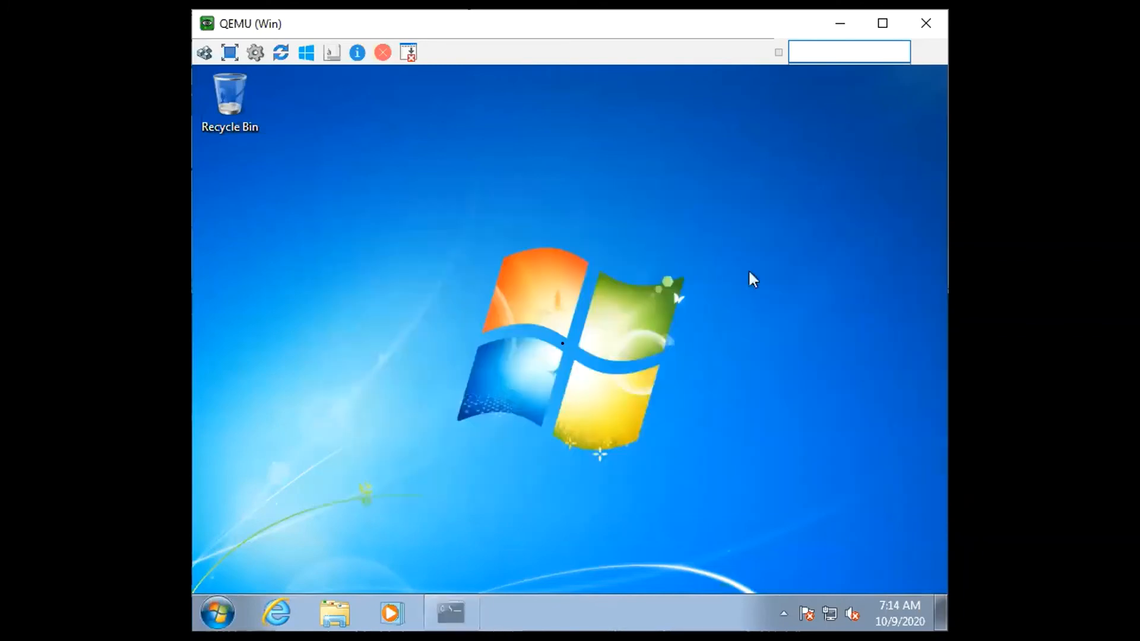
Open the web page at 172.16.11.2 in Internet Explorer on the Win machine
{"action": "left_click", "coordinate": [277, 613]}
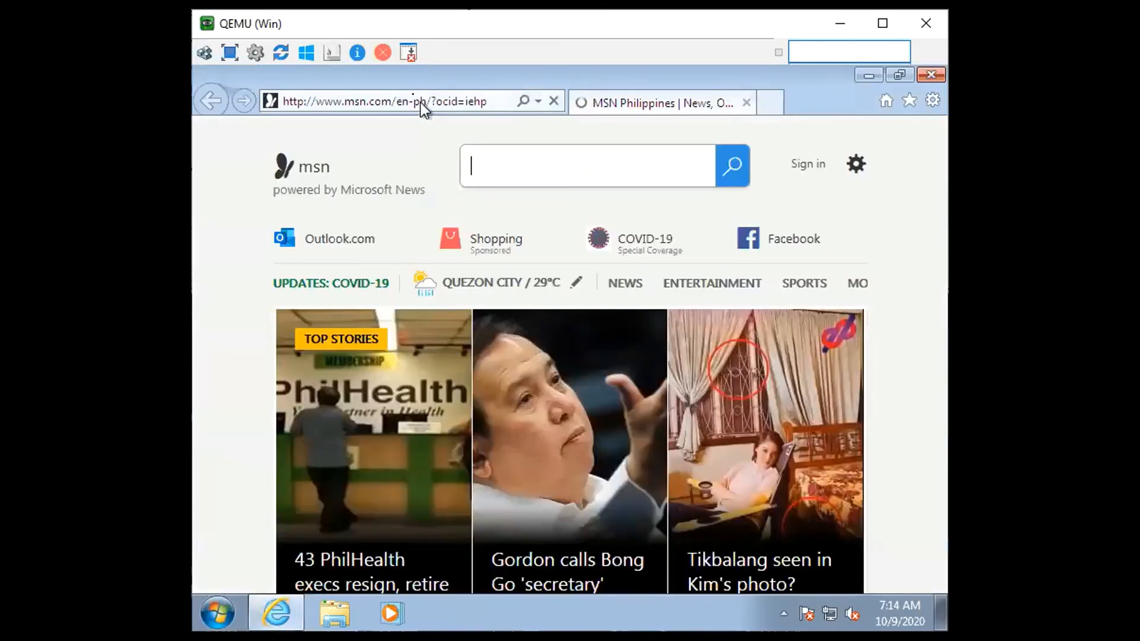
{"action": "left_click", "coordinate": [420, 102]}
{"action": "type", "text": "172.16.11.2"}
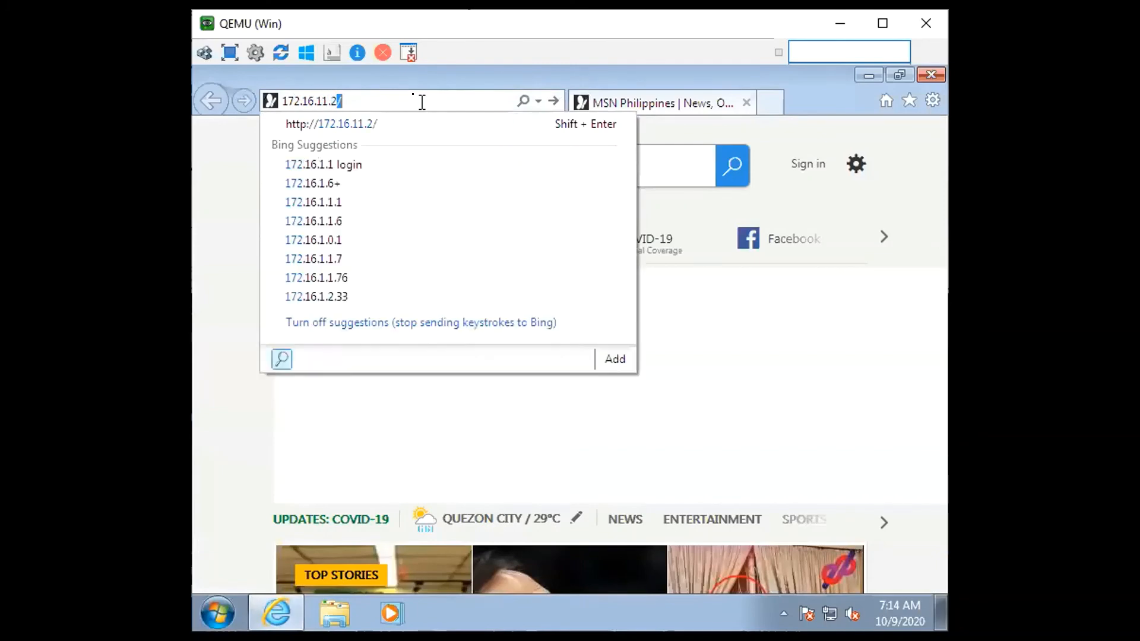
{"action": "key", "text": "Return"}
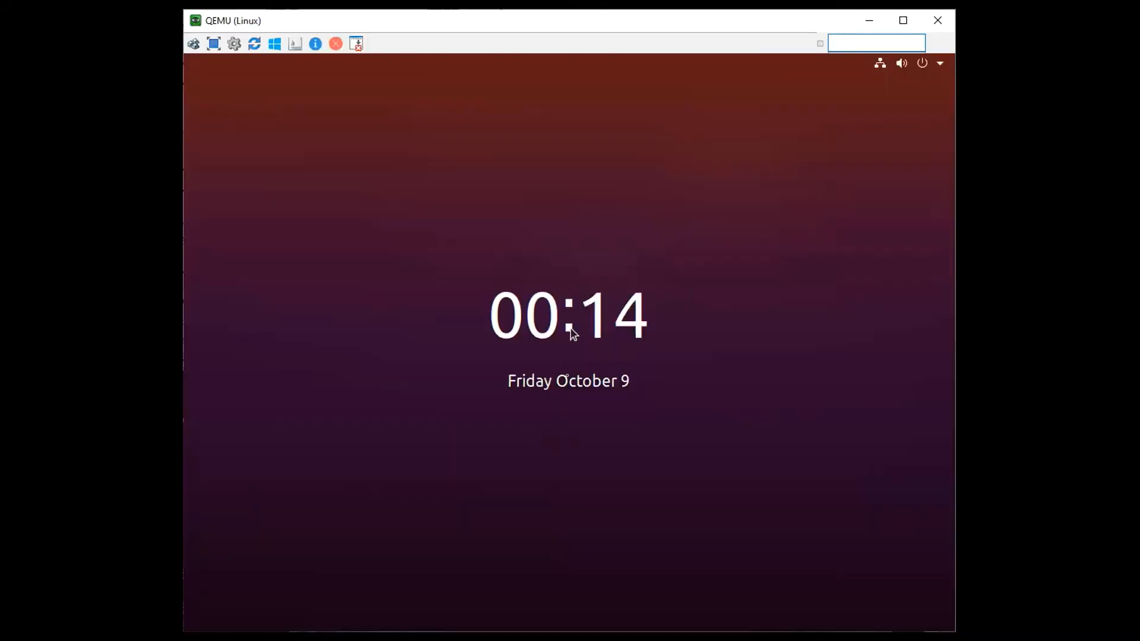
Switch to the Linux machine and log in to the UbuntuDesktop account by entering its password
{"action": "left_click", "coordinate": [571, 408]}
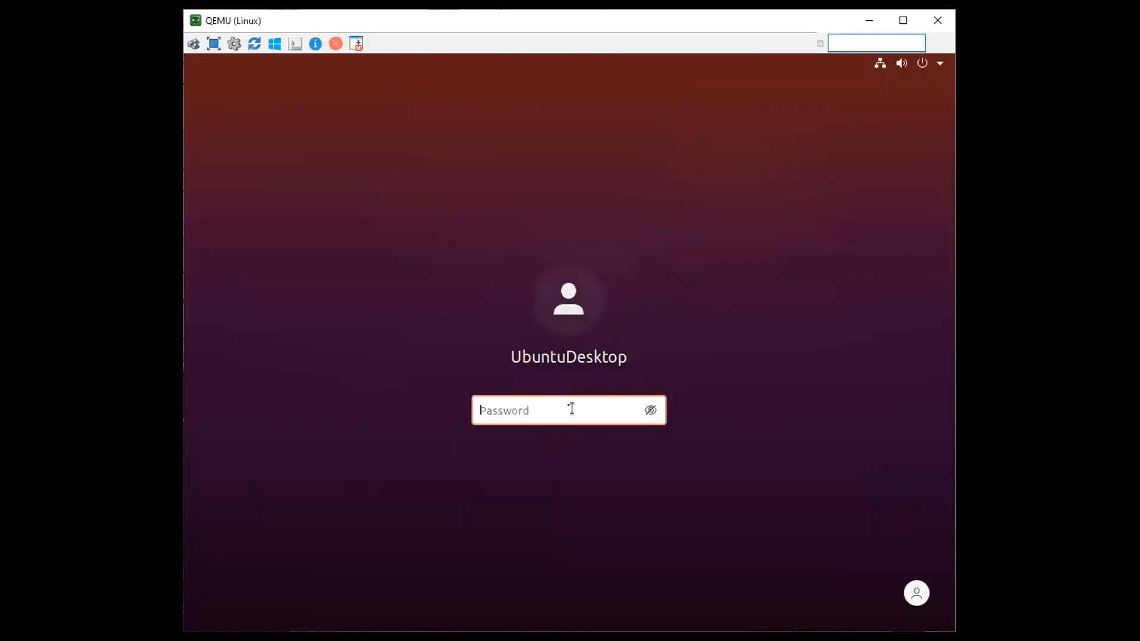
{"action": "type", "text": "****"}
{"action": "key", "text": "Return"}
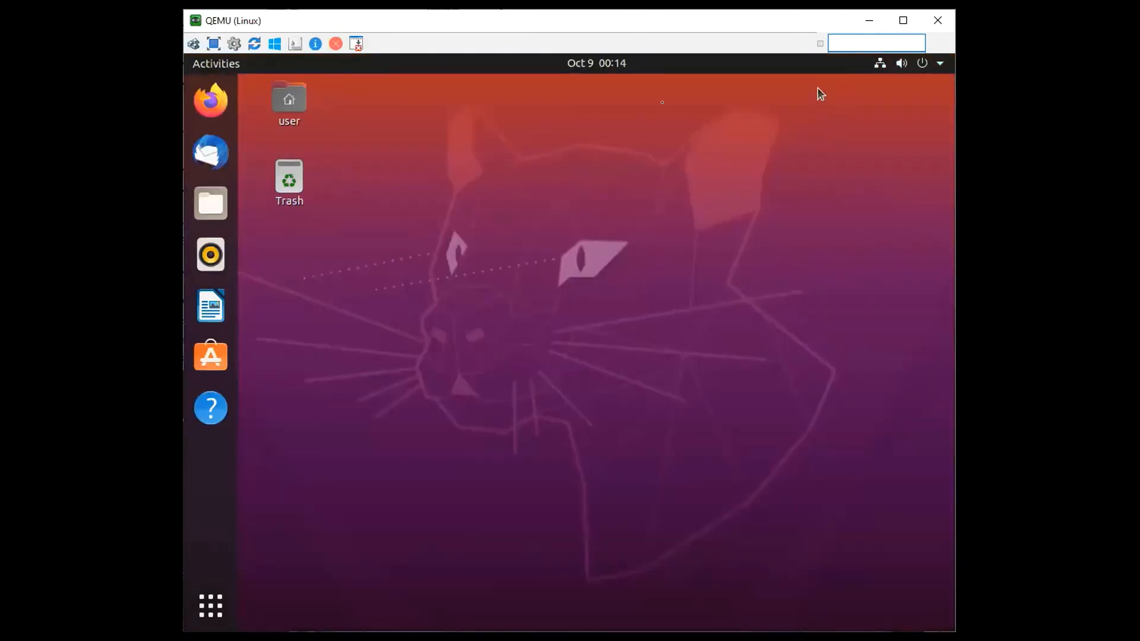
Ping 172.16.11.2 from a terminal on the Linux machine, stop the ping and close the terminal
{"action": "right_click", "coordinate": [449, 231]}
{"action": "left_click", "coordinate": [552, 353]}
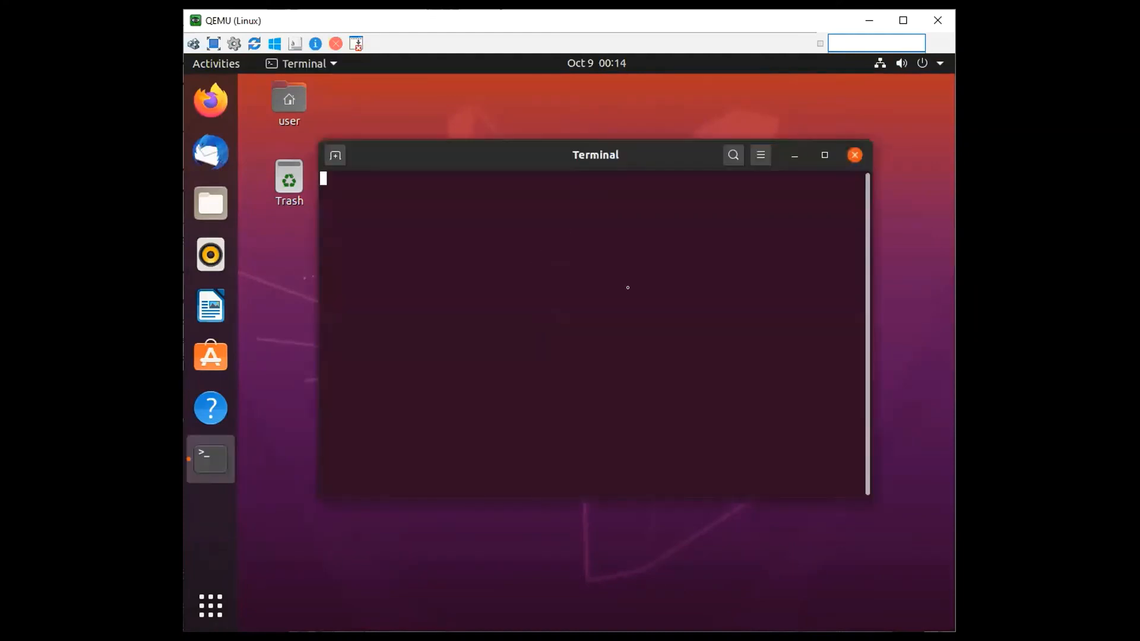
{"action": "type", "text": "ping "}
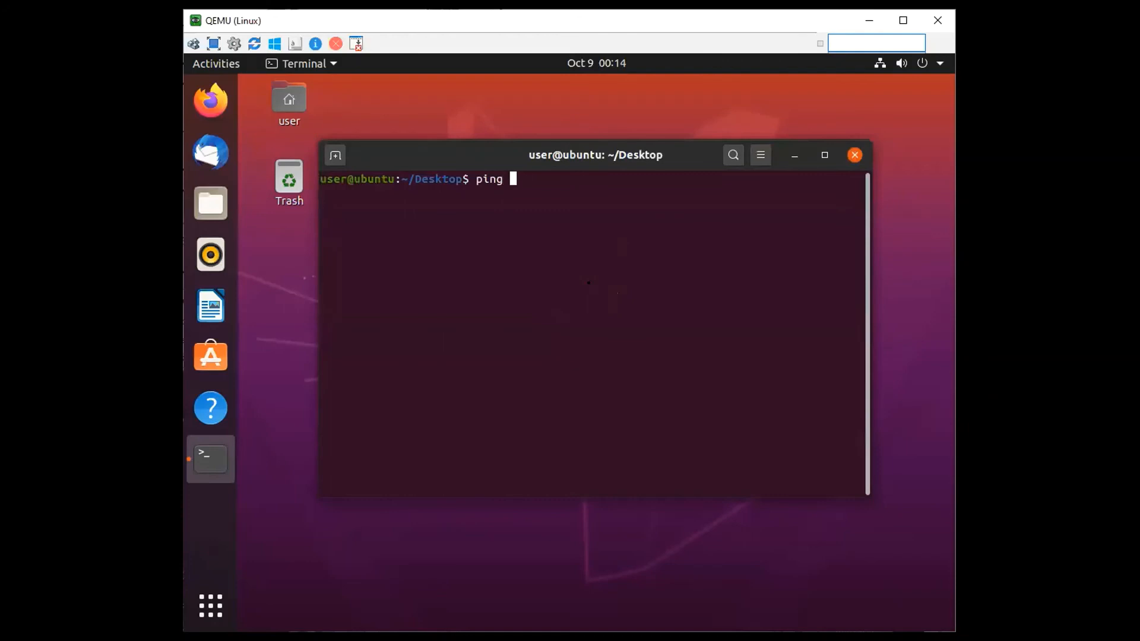
{"action": "type", "text": "172.16.11.2"}
{"action": "key", "text": "Return"}
{"action": "key", "text": "ctrl+c"}
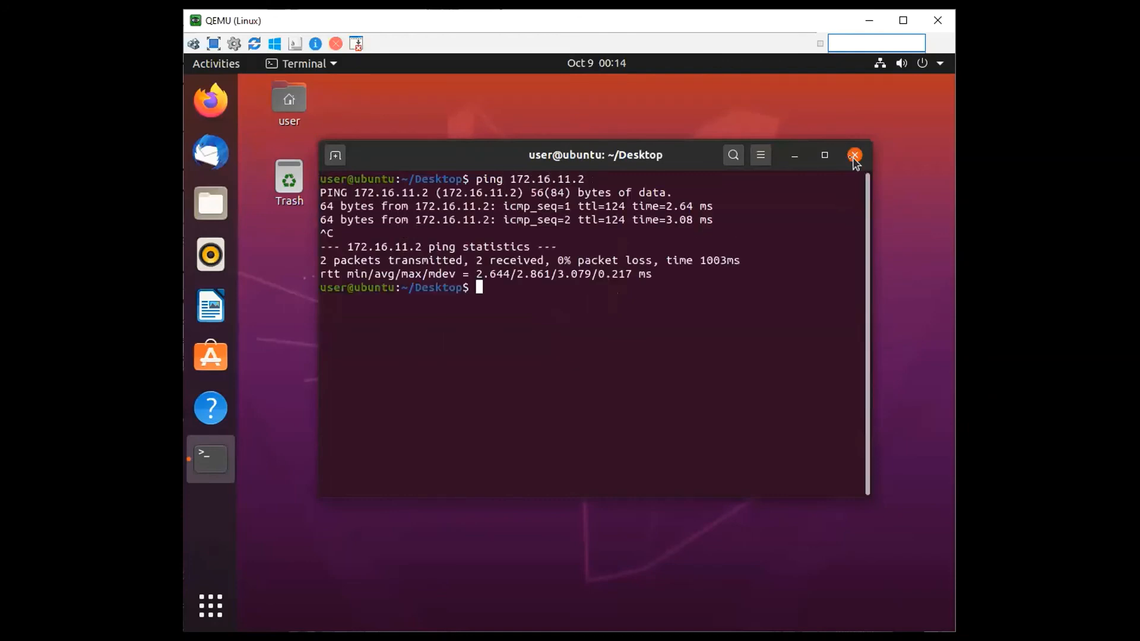
{"action": "left_click", "coordinate": [855, 155]}
Open the web page at 172.16.11.2 in Firefox on the Linux machine
{"action": "left_click", "coordinate": [219, 113]}
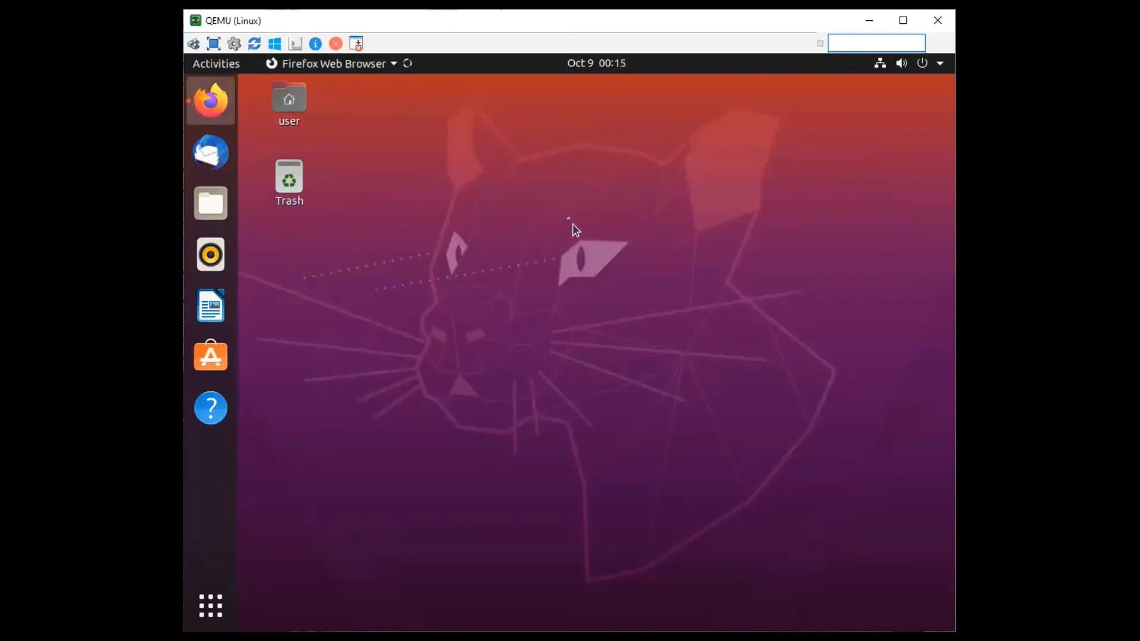
{"action": "type", "text": "172.16.11.2"}
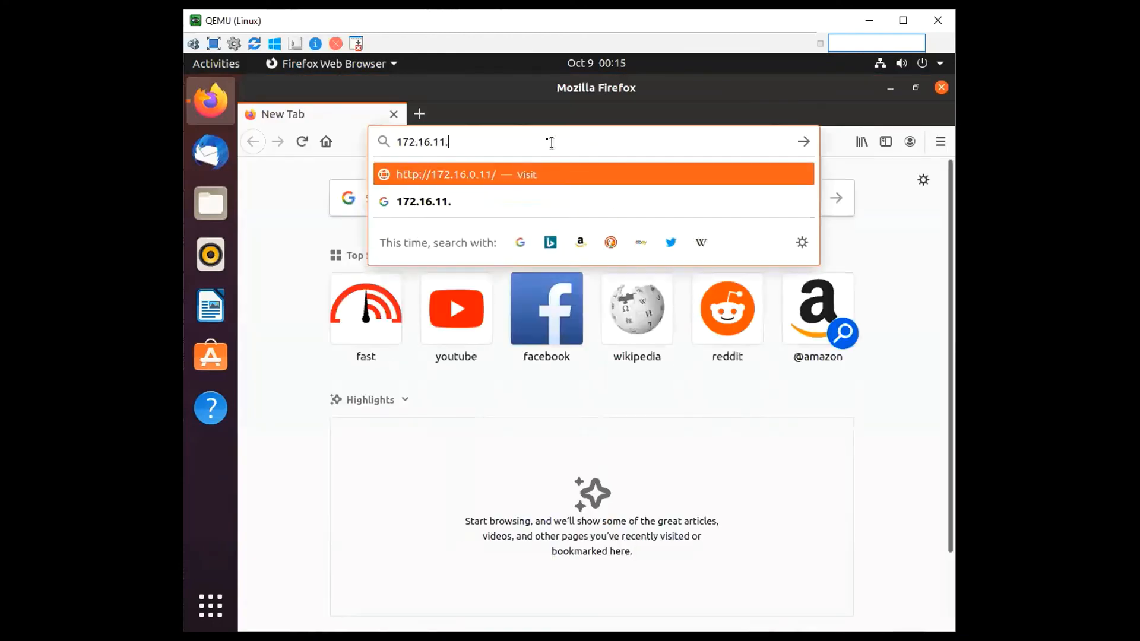
{"action": "key", "text": "Return"}
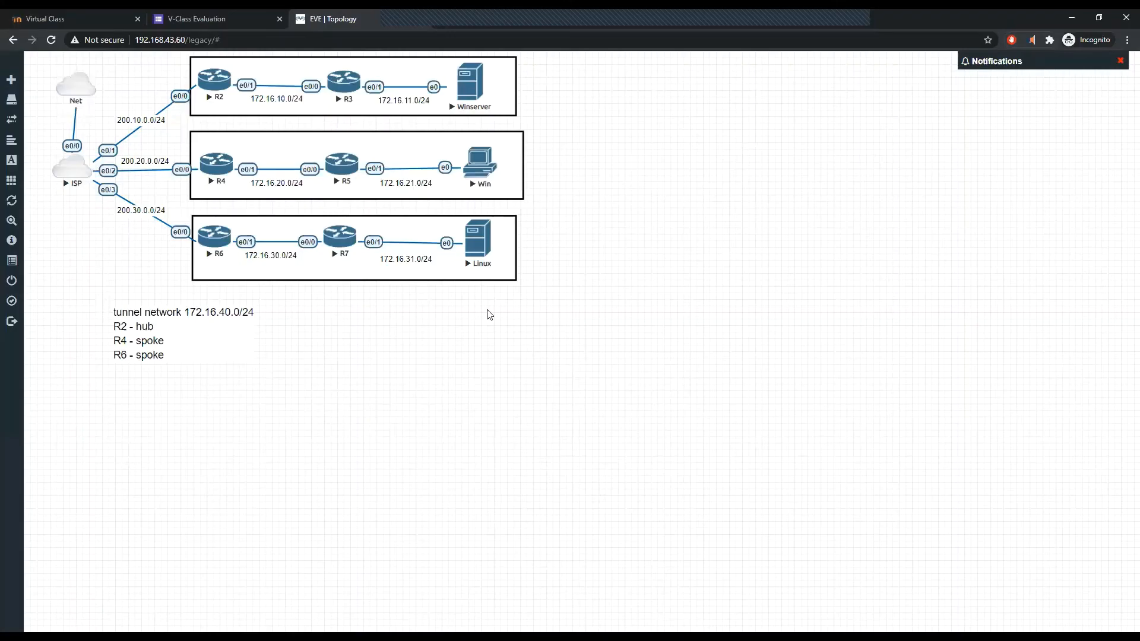
Start a Wireshark packet capture on the ISP node's e0/3 interface and bring the capture window forward
{"action": "right_click", "coordinate": [83, 169]}
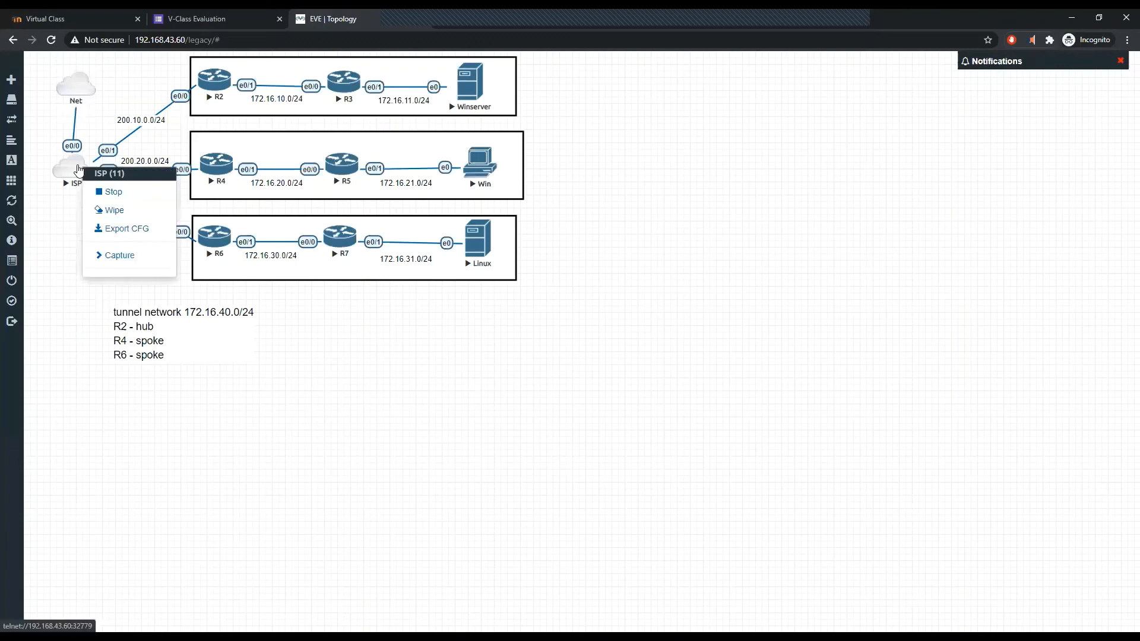
{"action": "left_click", "coordinate": [124, 260]}
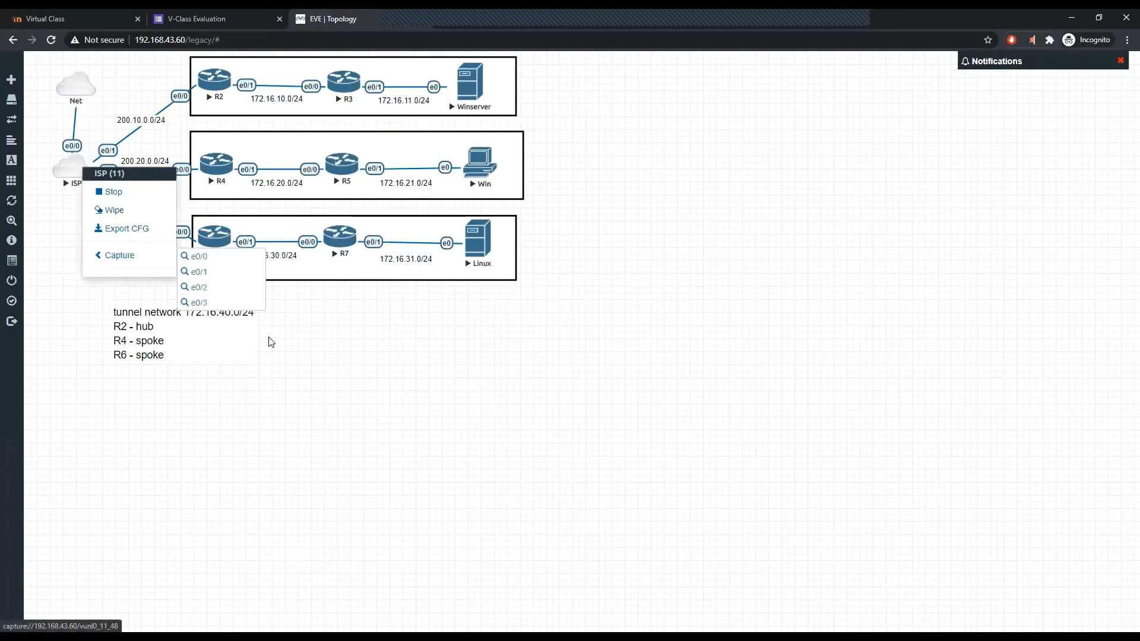
{"action": "left_click", "coordinate": [198, 303]}
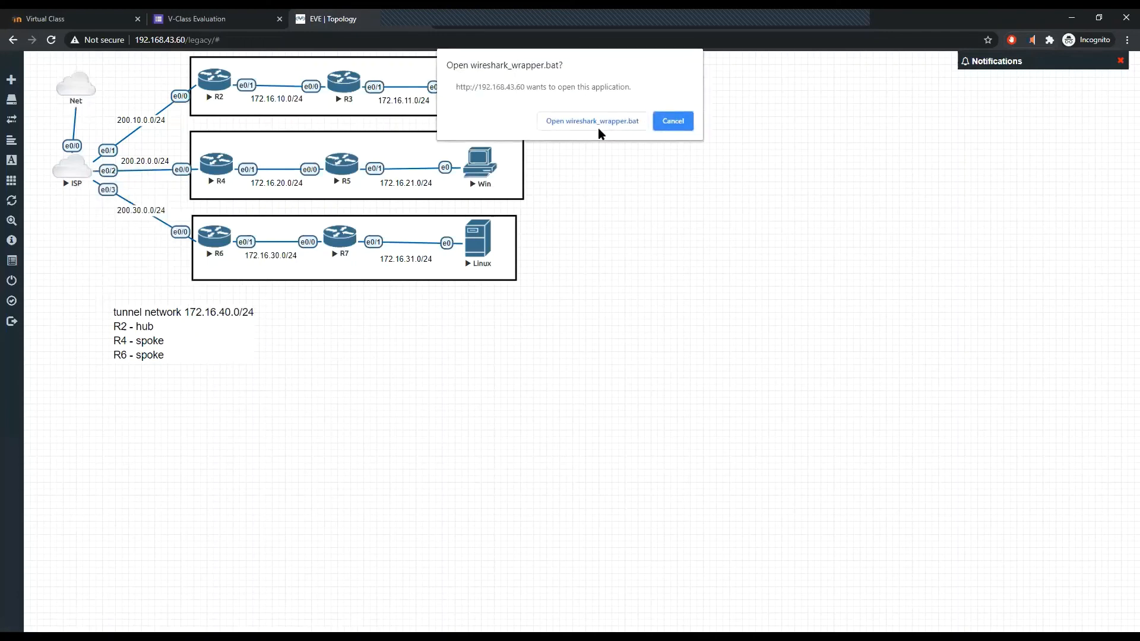
{"action": "key", "text": "alt+Tab"}
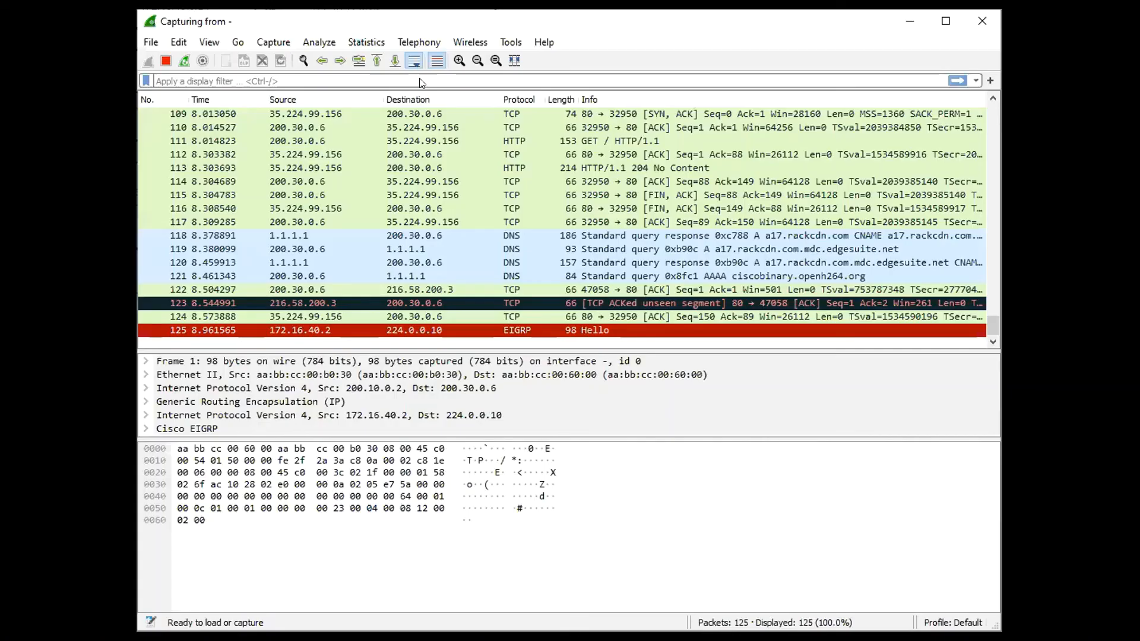
Enter the display filter ip.addr == 172.16.31.11 for the running capture
{"action": "left_click", "coordinate": [419, 78]}
{"action": "type", "text": "ip"}
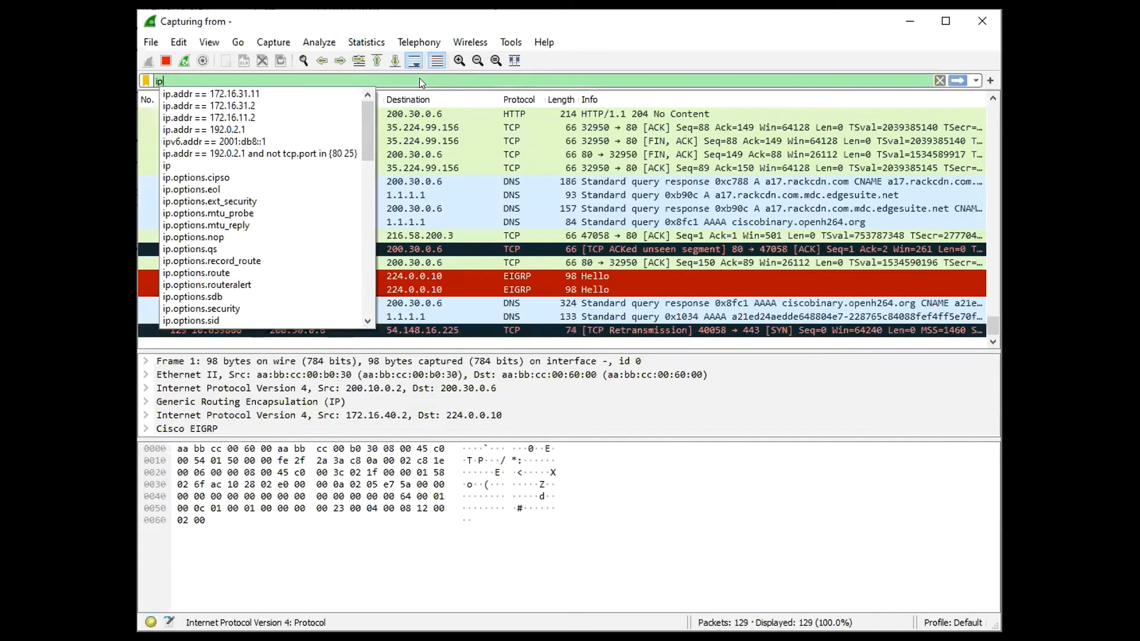
{"action": "type", "text": ".addr"}
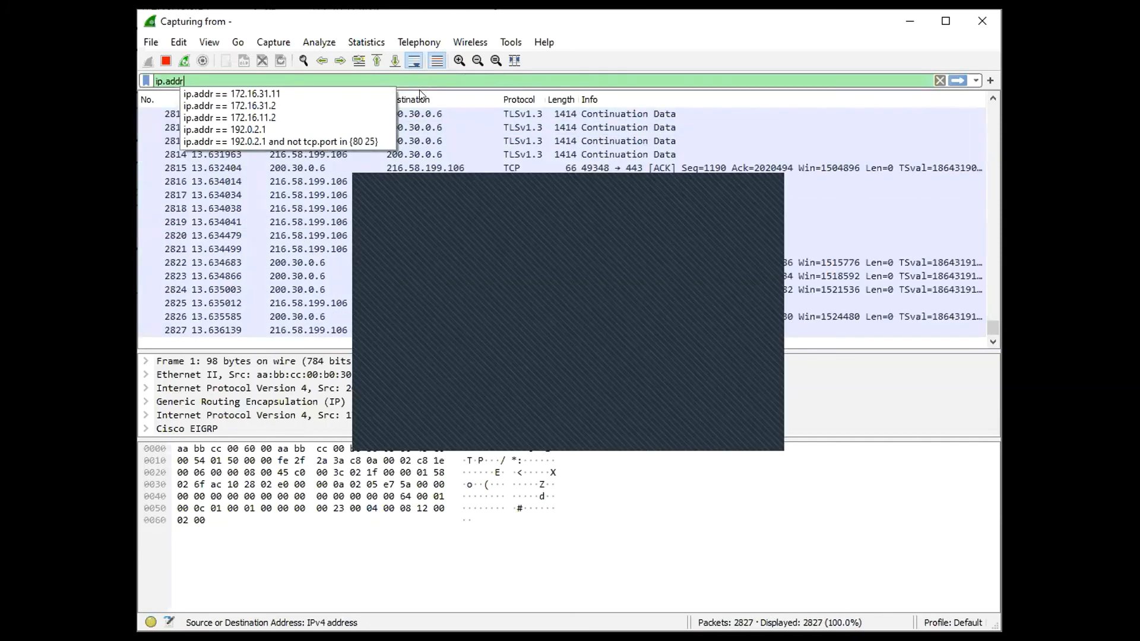
{"action": "left_click", "coordinate": [571, 380]}
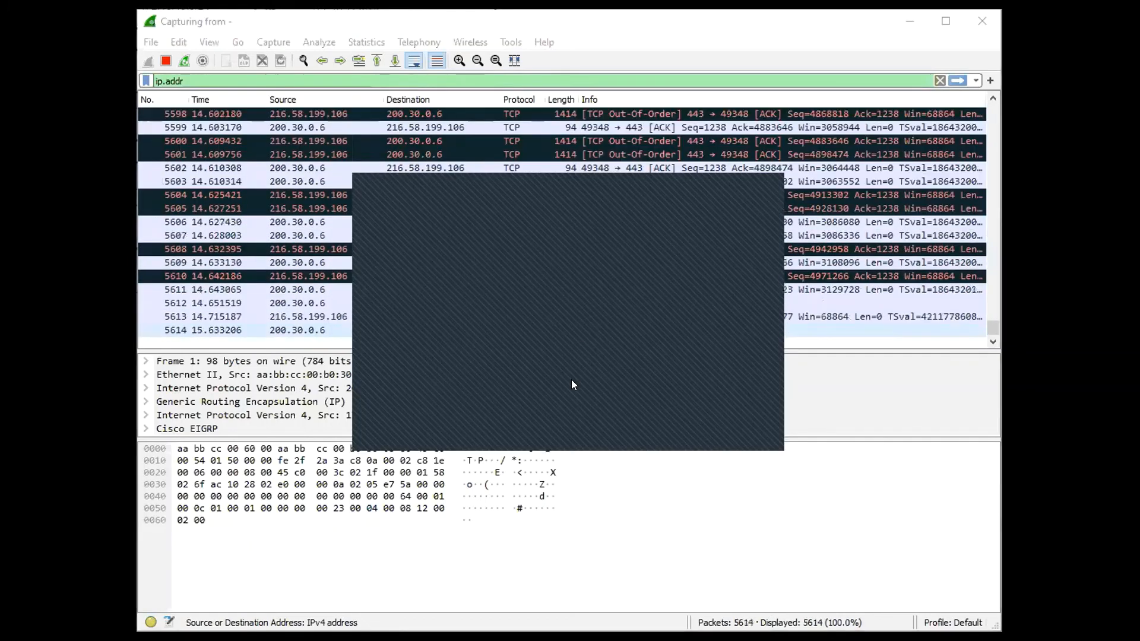
{"action": "left_click", "coordinate": [237, 80]}
{"action": "type", "text": "="}
{"action": "key", "text": "BackSpace"}
{"action": "key", "text": "Down"}
{"action": "key", "text": "Return"}
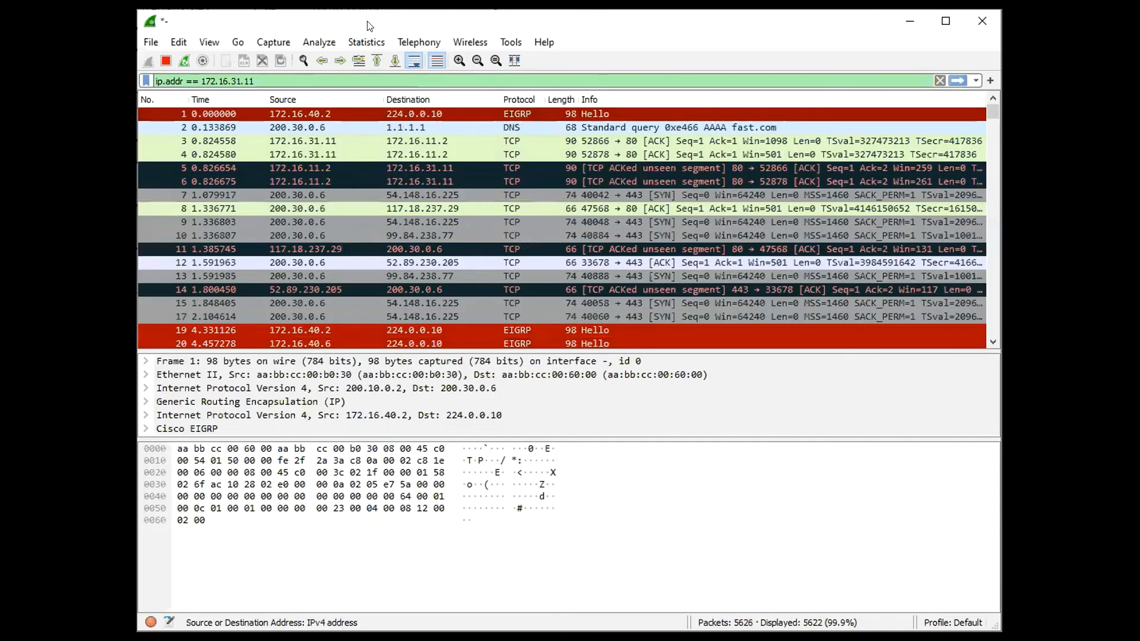
Change the display filter's address to 172.16.11.2 and apply the filter
{"action": "double_click", "coordinate": [236, 81]}
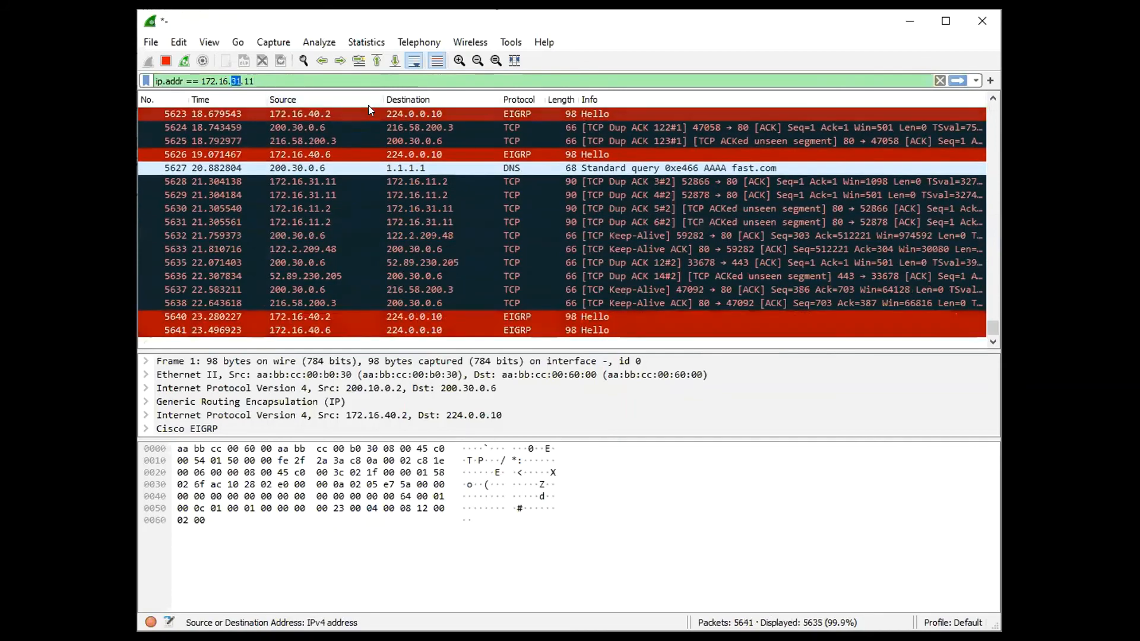
{"action": "type", "text": "11"}
{"action": "key", "text": "BackSpace"}
{"action": "key", "text": "BackSpace"}
{"action": "type", "text": "2"}
{"action": "key", "text": "Return"}
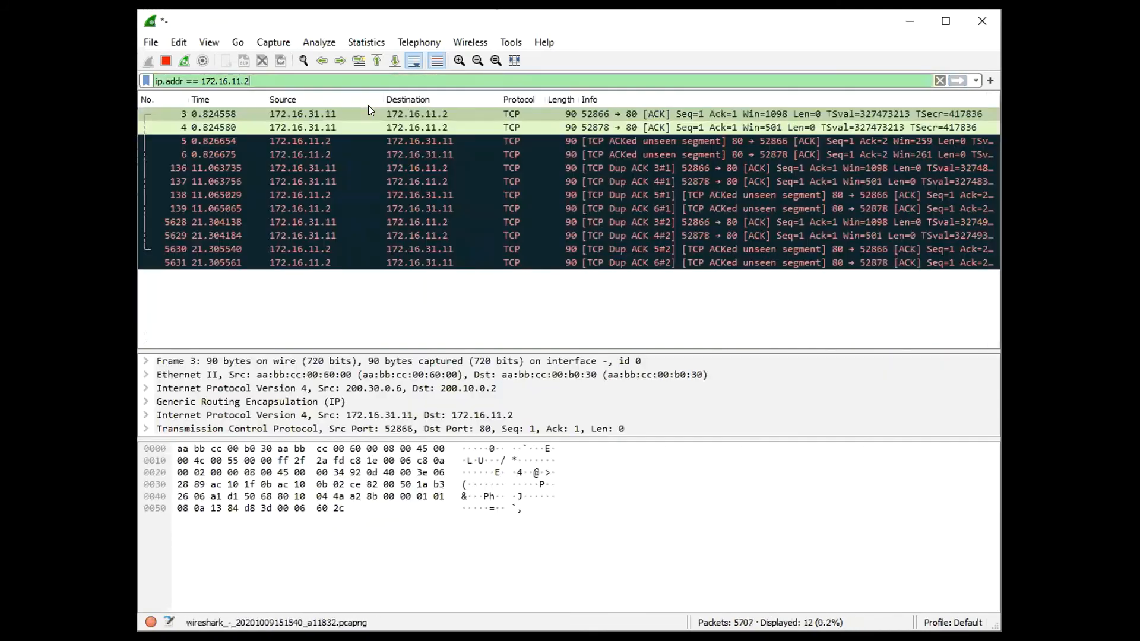
Examine the filtered TCP packets between 172.16.31.11 and 172.16.11.2, comparing their outer IP, GRE and inner IP headers
{"action": "left_click", "coordinate": [595, 189]}
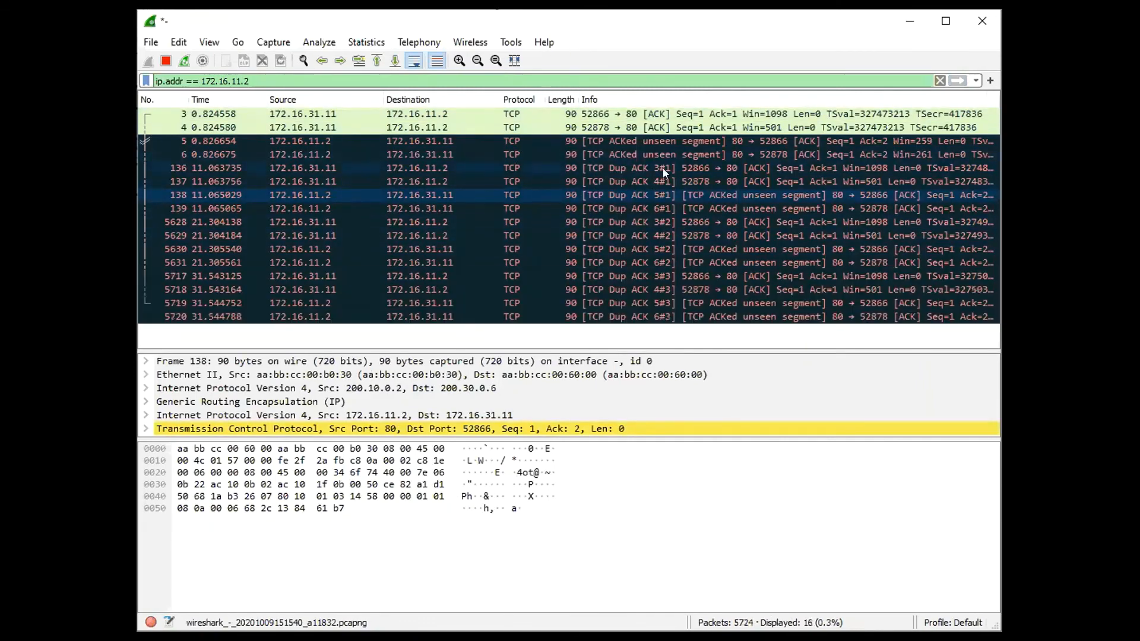
{"action": "left_click", "coordinate": [661, 153]}
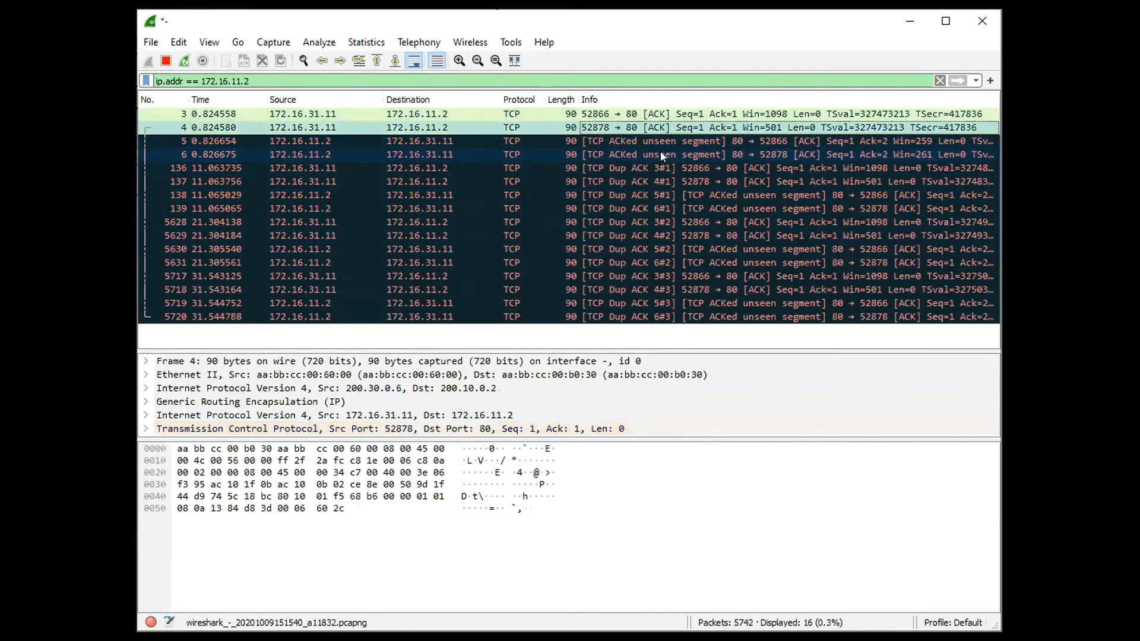
{"action": "key", "text": "Down"}
{"action": "key", "text": "Down"}
{"action": "key", "text": "Down"}
{"action": "key", "text": "Down"}
{"action": "key", "text": "Down"}
{"action": "key", "text": "Down"}
{"action": "key", "text": "Down"}
{"action": "key", "text": "Down"}
{"action": "key", "text": "Down"}
{"action": "key", "text": "Down"}
{"action": "key", "text": "Down"}
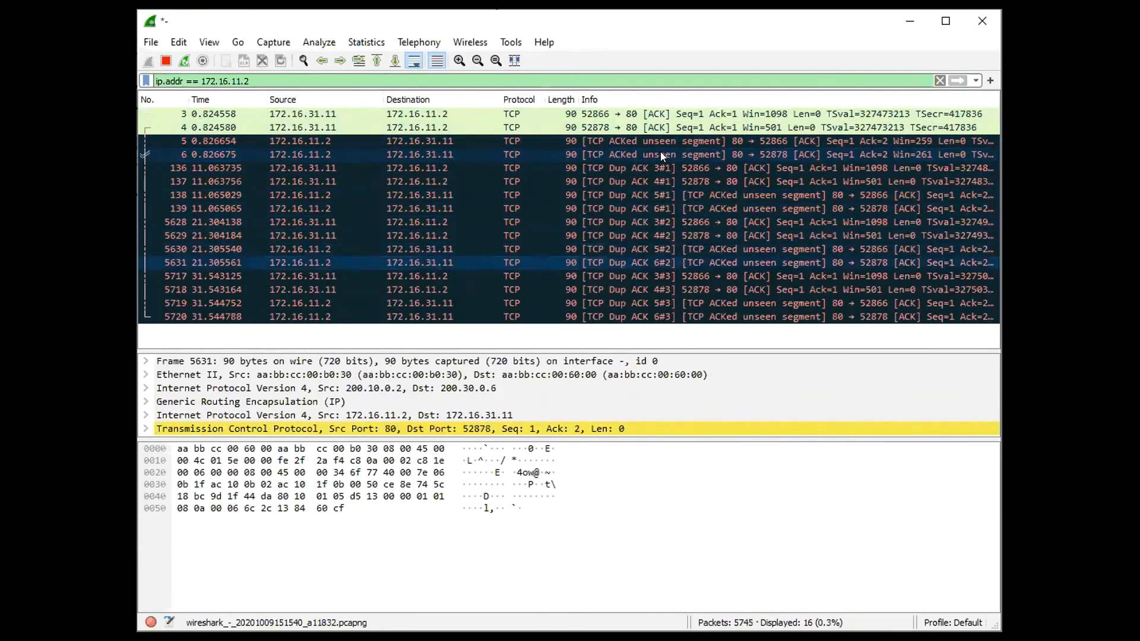
{"action": "key", "text": "ctrl+Home"}
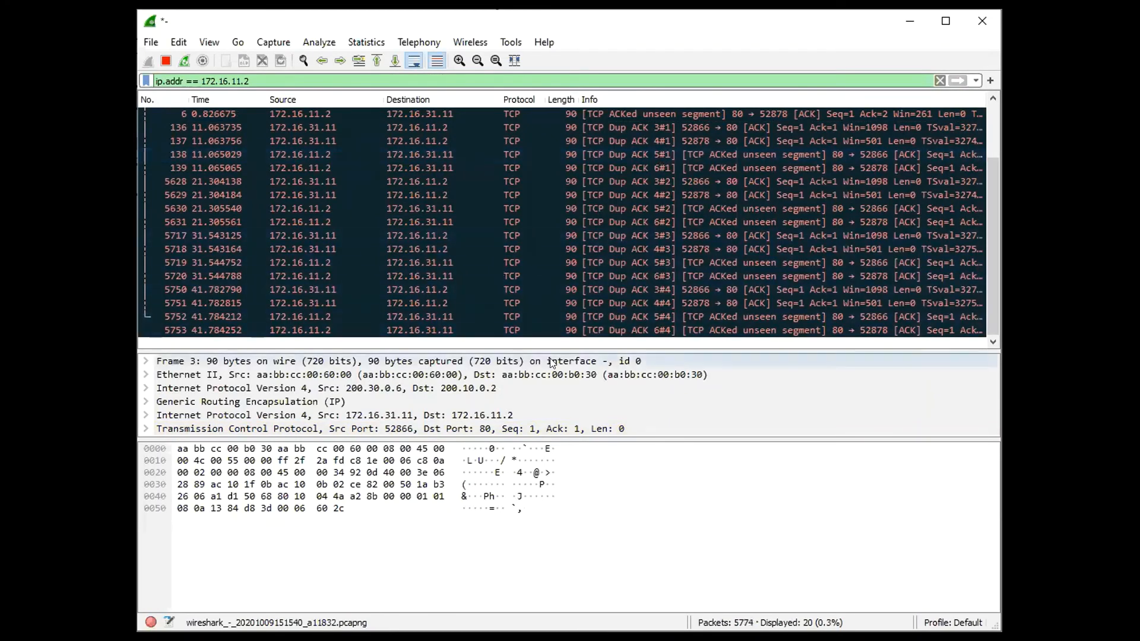
{"action": "left_click", "coordinate": [610, 327]}
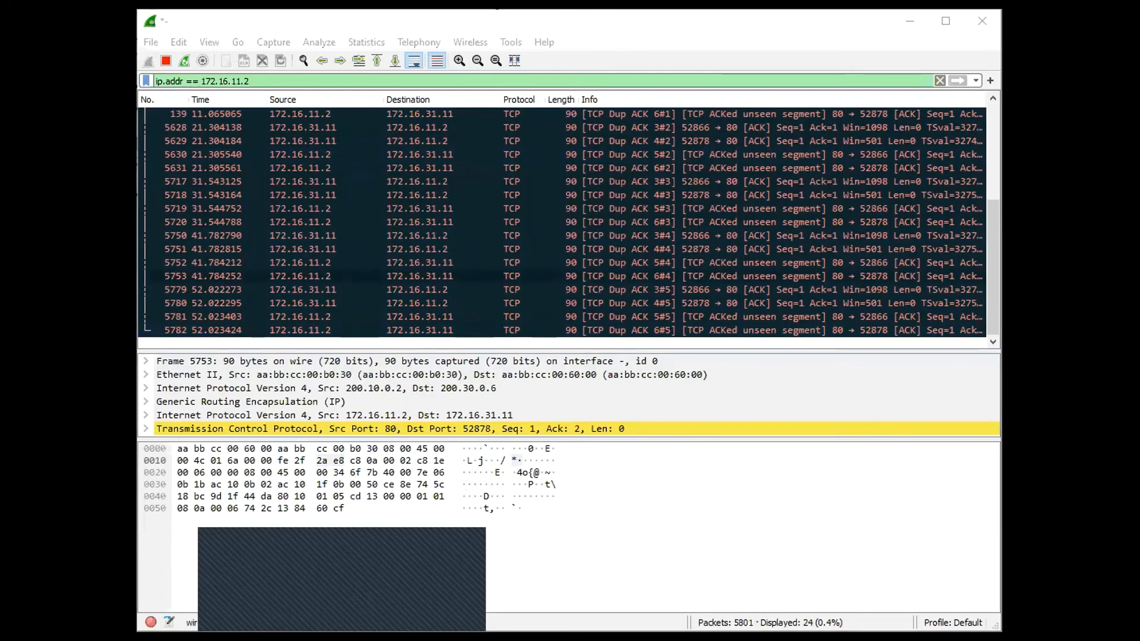
Check the web page on the Linux machine, return to Wireshark and inspect the newer packets exchanged with 172.16.11.2
{"action": "left_click", "coordinate": [414, 582]}
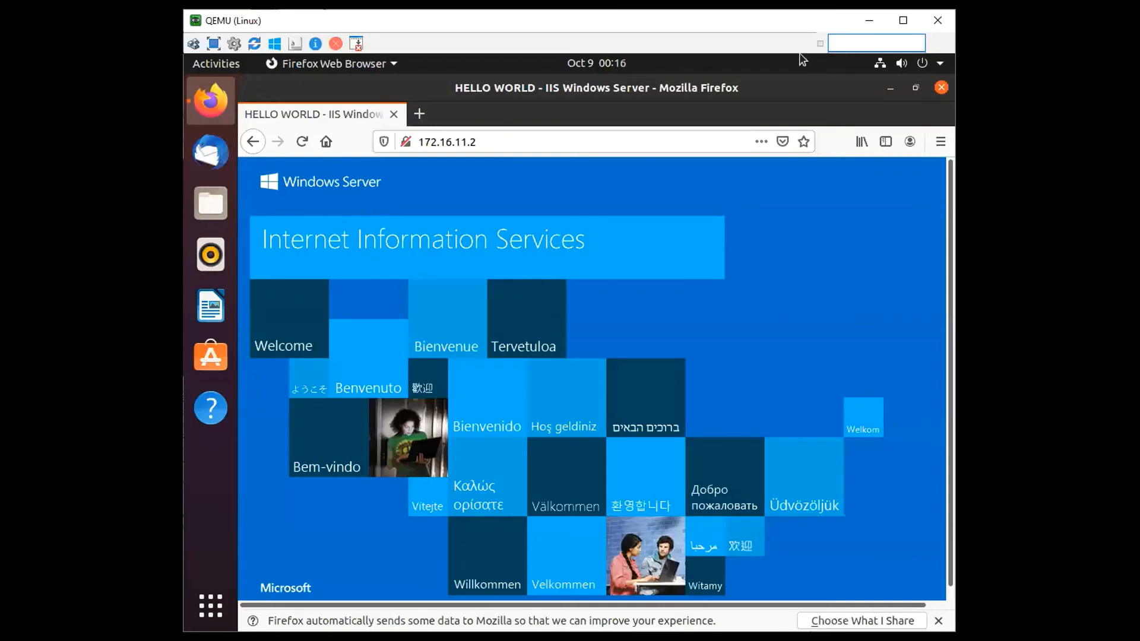
{"action": "key", "text": "alt+Tab"}
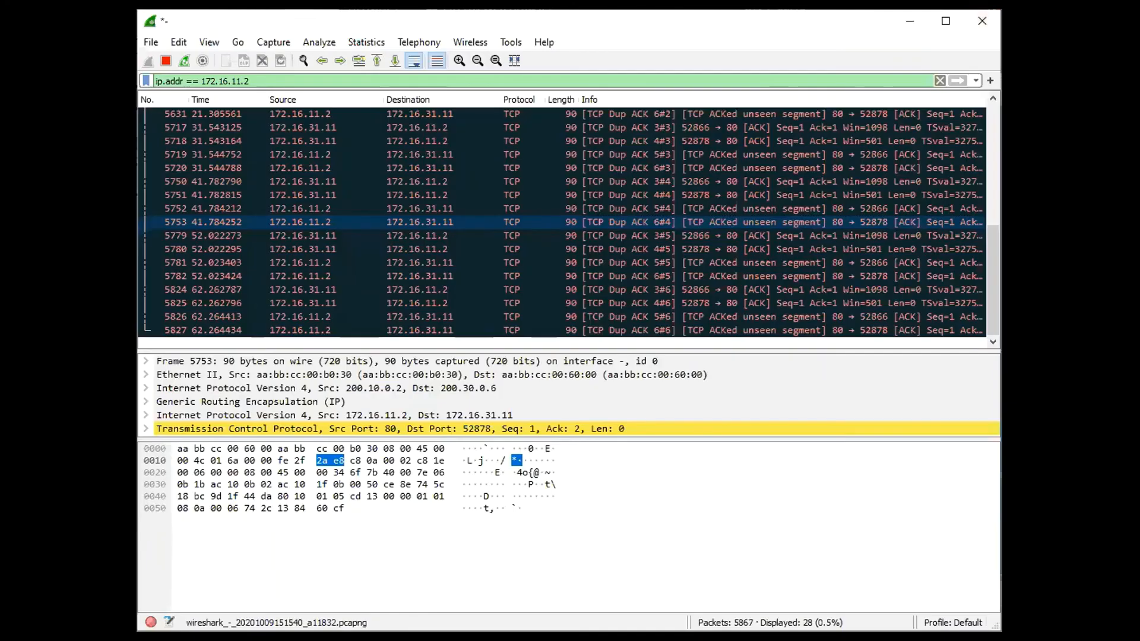
{"action": "left_click", "coordinate": [496, 276]}
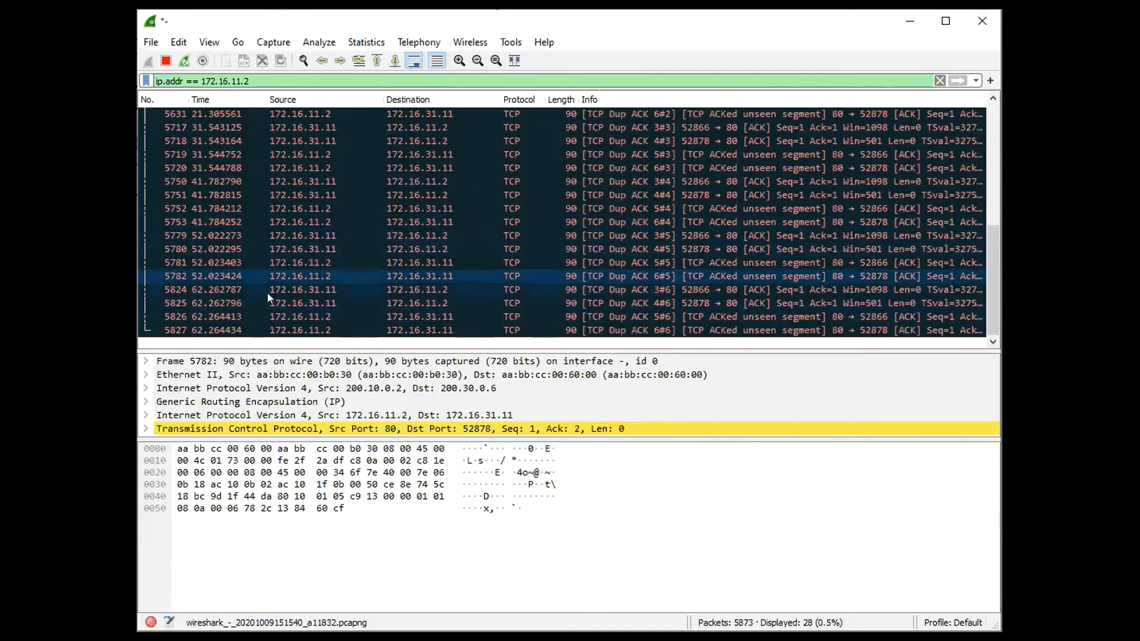
{"action": "left_click", "coordinate": [528, 274]}
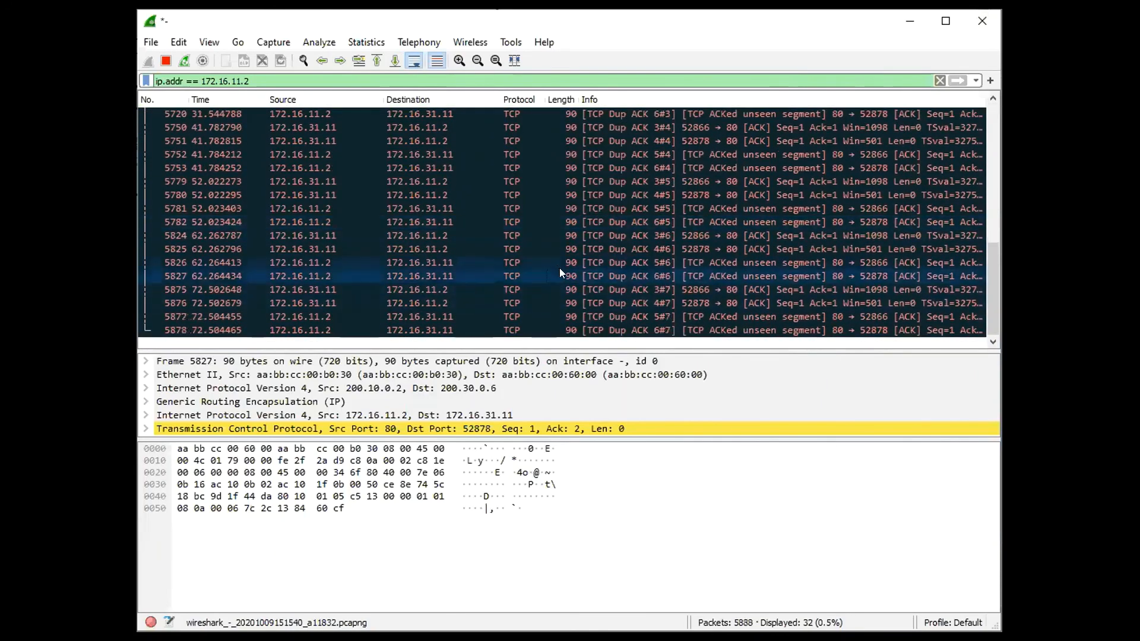
{"action": "left_click", "coordinate": [571, 232]}
{"action": "key", "text": "Up"}
{"action": "key", "text": "Up"}
{"action": "key", "text": "Up"}
{"action": "key", "text": "Up"}
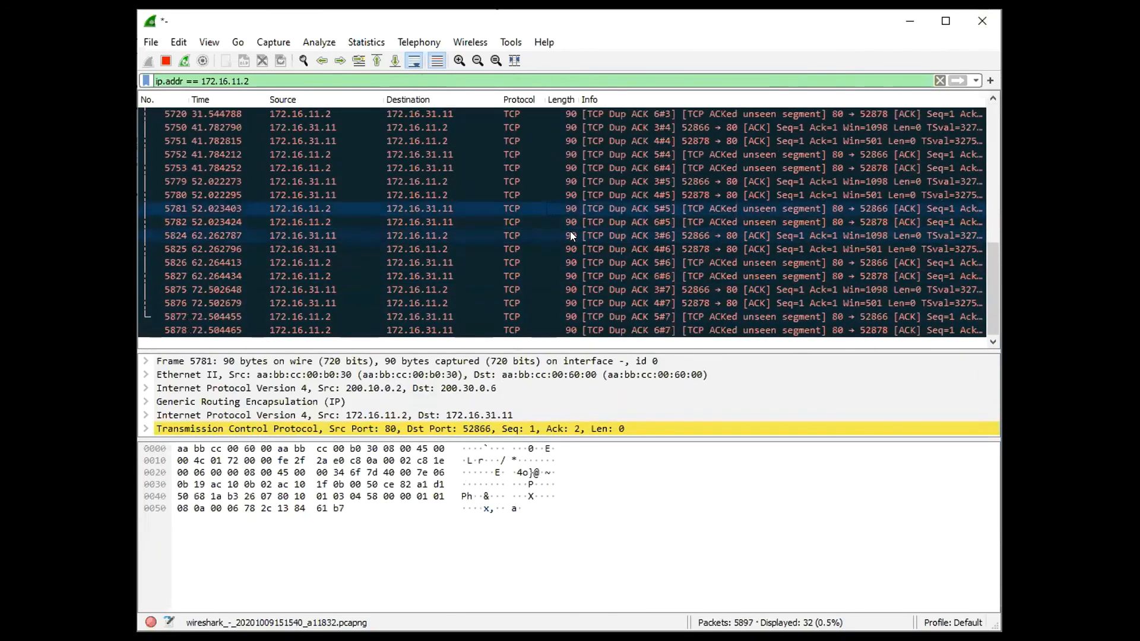
Follow the TCP stream of packet 5824, close the stream window and begin erasing the resulting stream filter
{"action": "left_click", "coordinate": [571, 236]}
{"action": "right_click", "coordinate": [571, 233]}
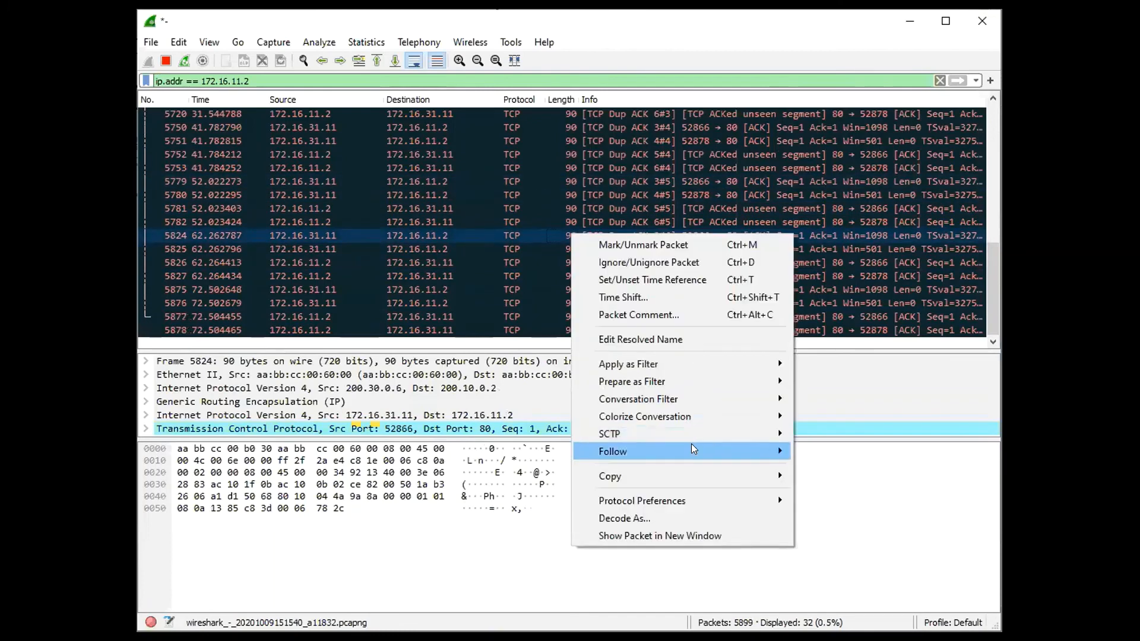
{"action": "left_click", "coordinate": [805, 448]}
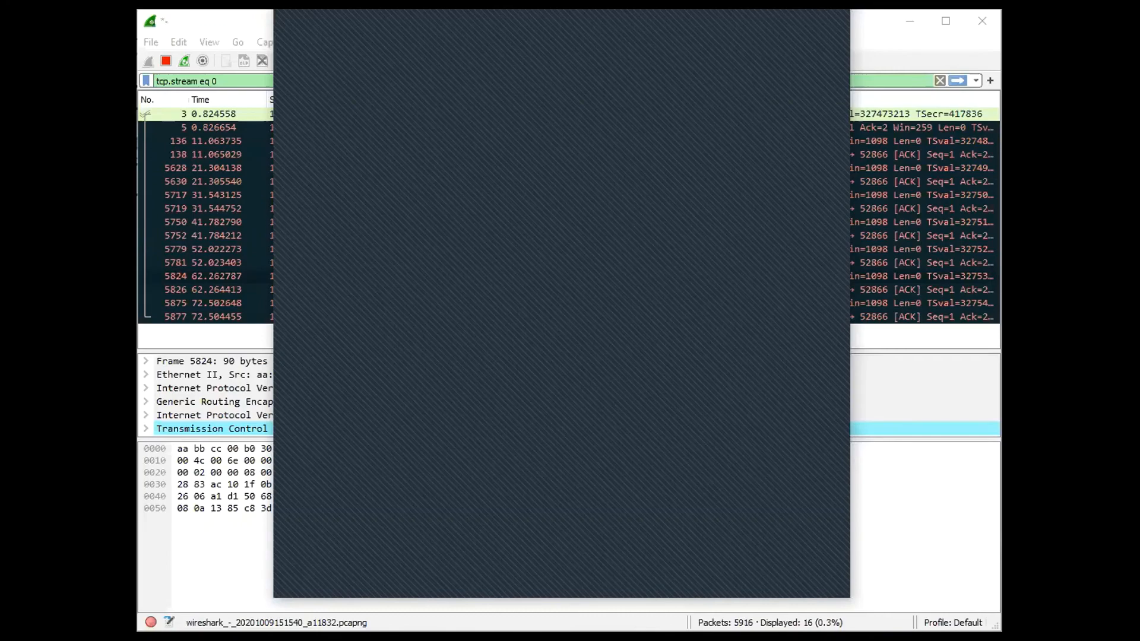
{"action": "left_click", "coordinate": [187, 65]}
{"action": "left_click", "coordinate": [261, 76]}
{"action": "key", "text": "BackSpace"}
{"action": "key", "text": "BackSpace"}
{"action": "key", "text": "BackSpace"}
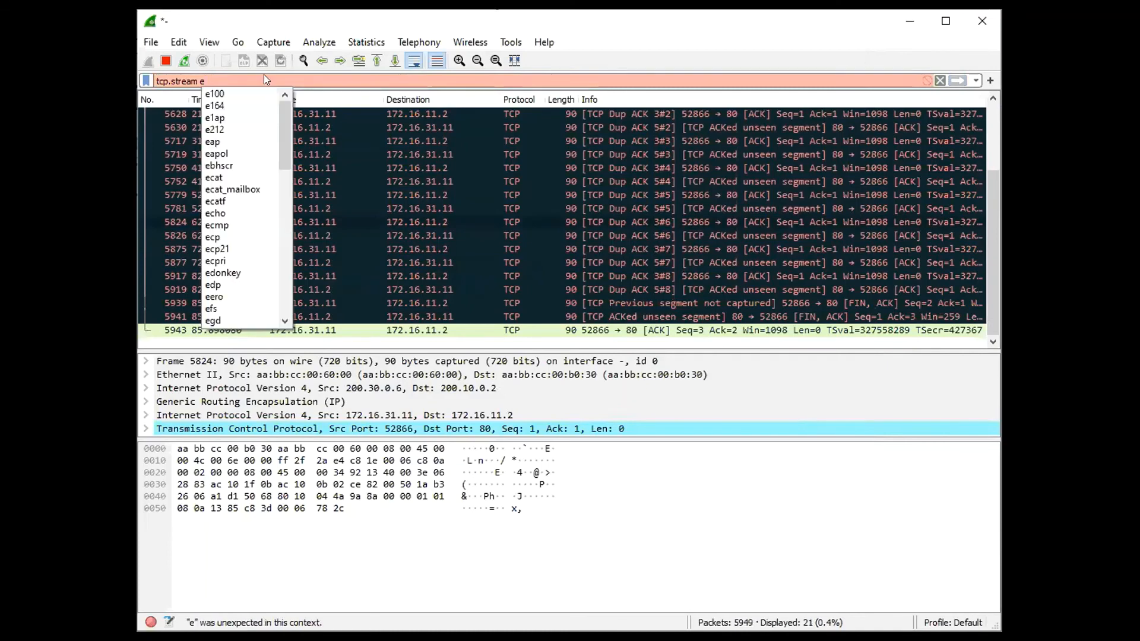
Follow the TCP stream of packet 5943 and close the stream window
{"action": "left_click", "coordinate": [573, 321]}
{"action": "right_click", "coordinate": [573, 330]}
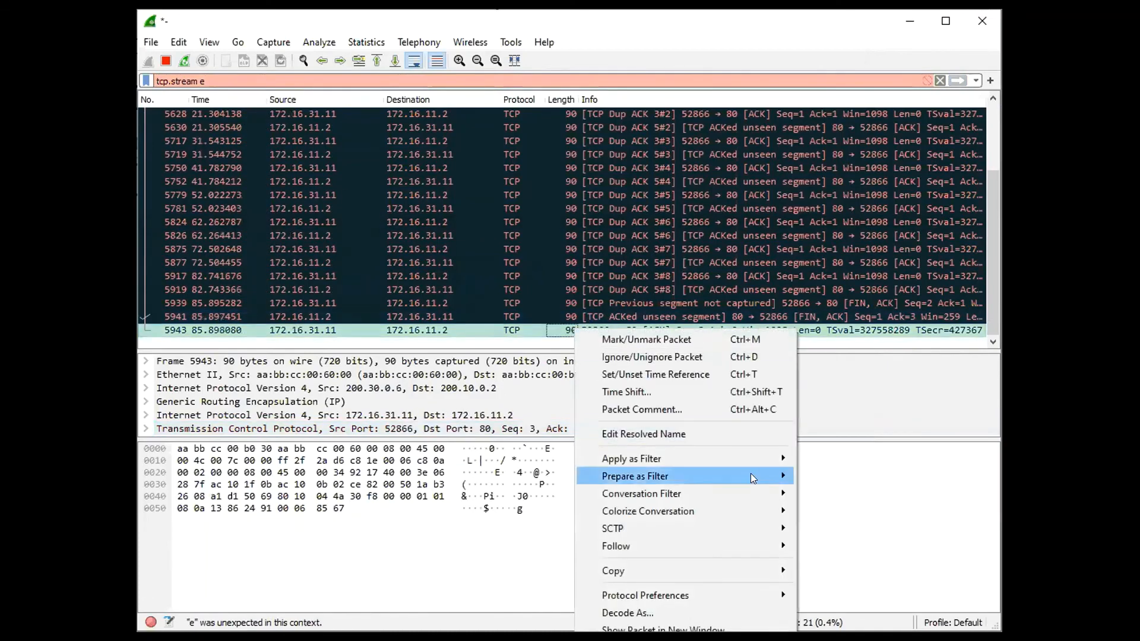
{"action": "mouse_move", "coordinate": [729, 538]}
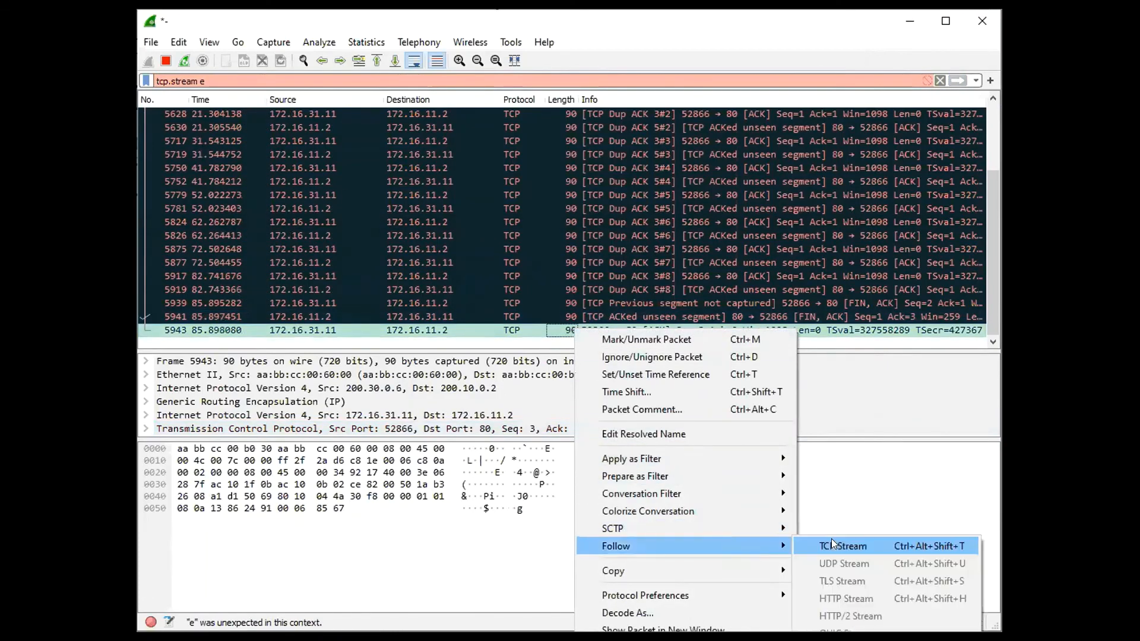
{"action": "left_click", "coordinate": [831, 542]}
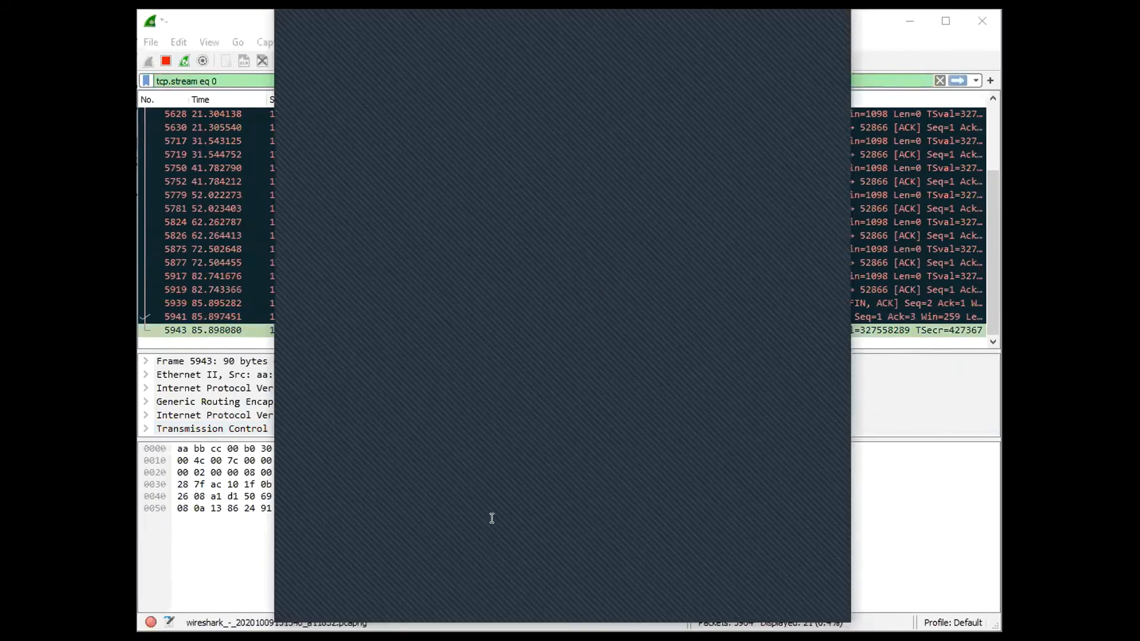
{"action": "left_click", "coordinate": [829, 15]}
Clear the display filter and apply the empty filter to list all captured packets
{"action": "left_click_drag", "start_coordinate": [238, 78], "coordinate": [158, 81]}
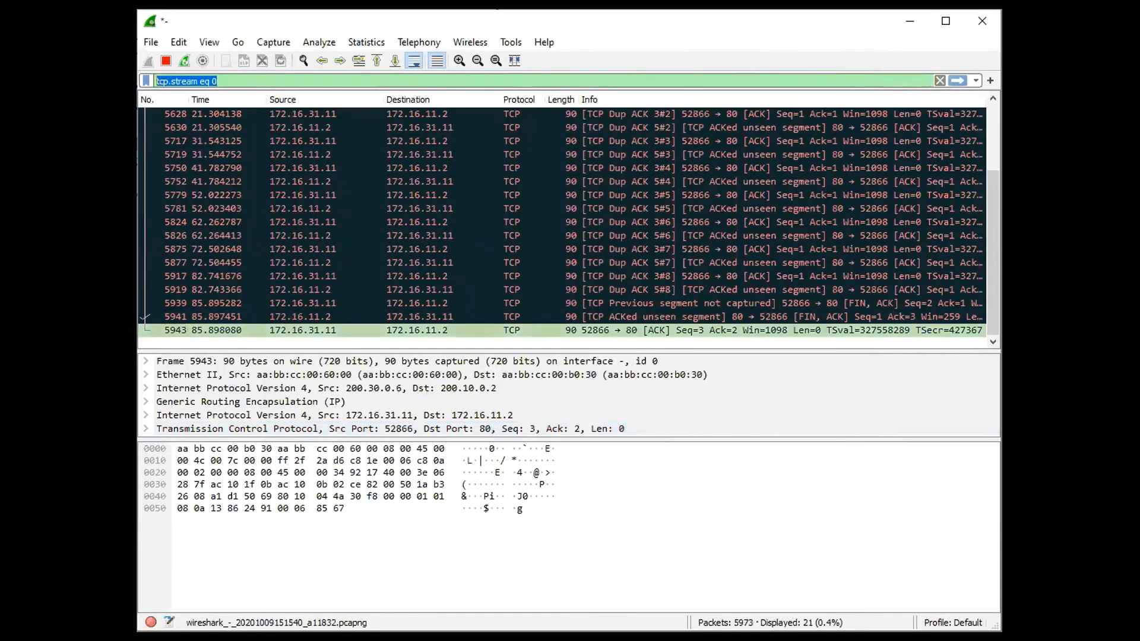
{"action": "key", "text": "BackSpace"}
{"action": "left_click", "coordinate": [343, 141]}
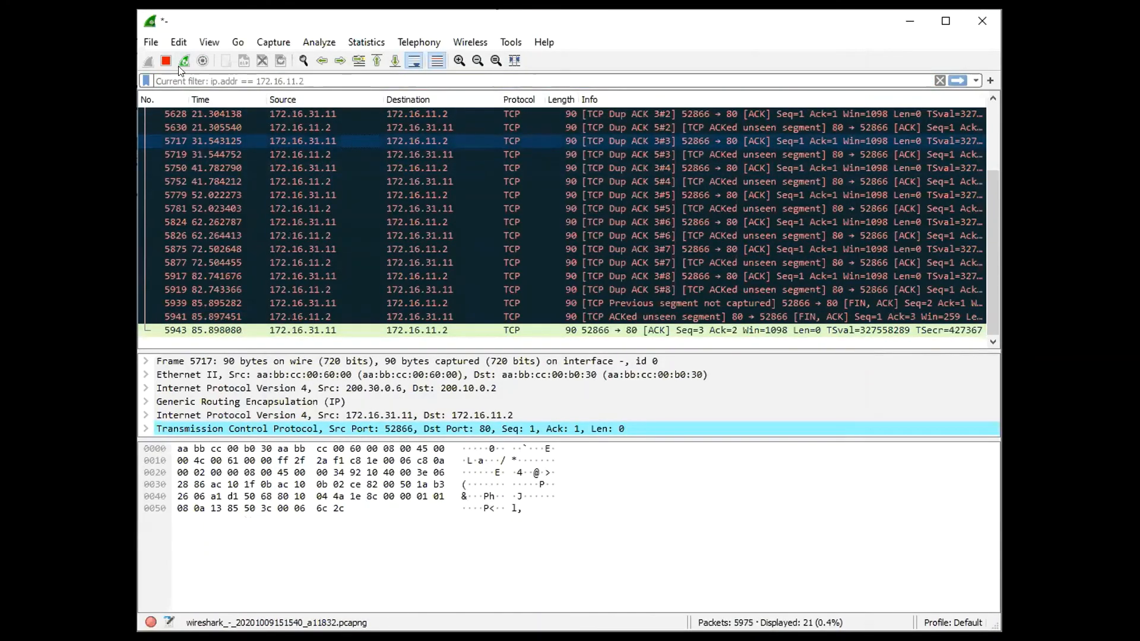
{"action": "left_click", "coordinate": [194, 75]}
{"action": "key", "text": "Return"}
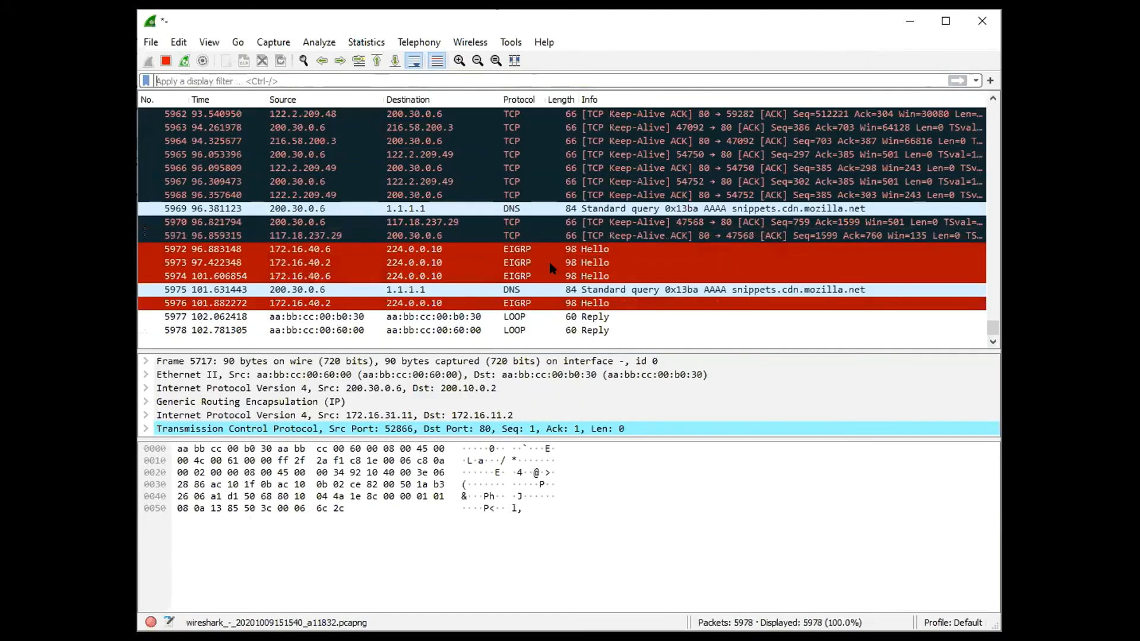
Look through the unfiltered capture, comparing the headers of ordinary TCP traffic with those of the GRE-encapsulated EIGRP Hello packets
{"action": "scroll", "coordinate": [548, 259], "scroll_direction": "up", "scroll_amount": 3}
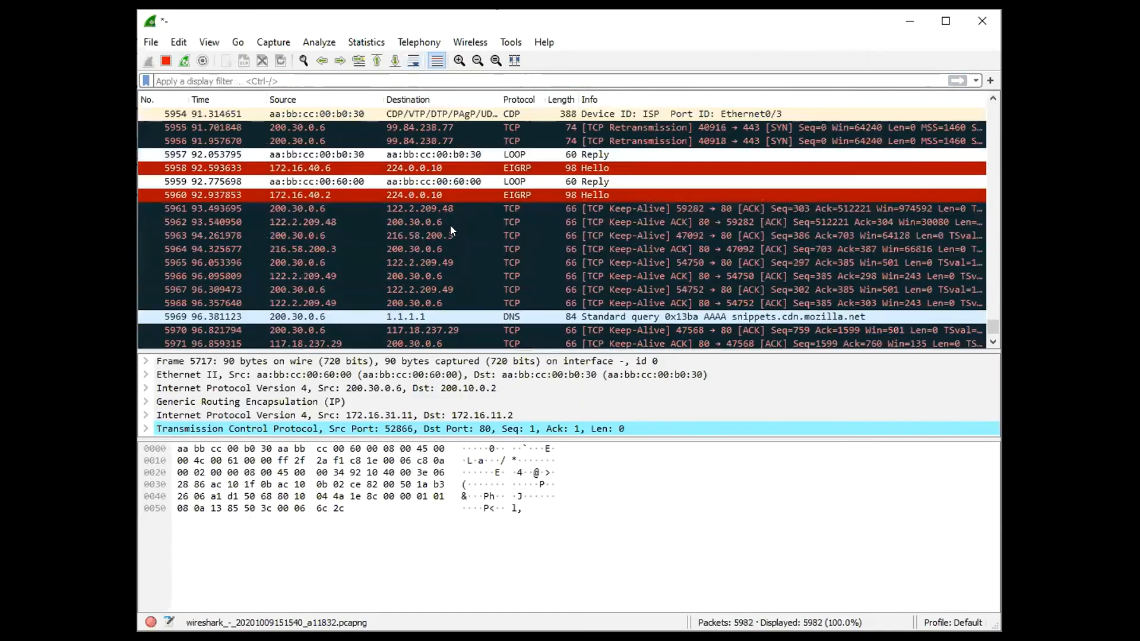
{"action": "left_click", "coordinate": [407, 220]}
{"action": "scroll", "coordinate": [421, 157], "scroll_direction": "up", "scroll_amount": 2}
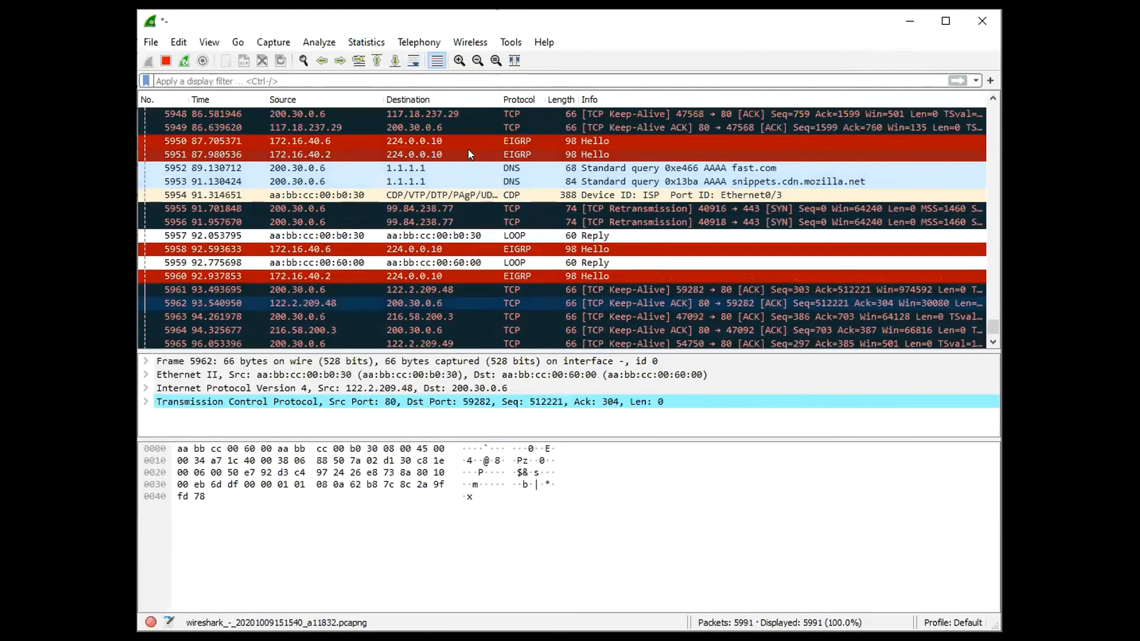
{"action": "left_click", "coordinate": [471, 154]}
{"action": "left_click", "coordinate": [485, 141]}
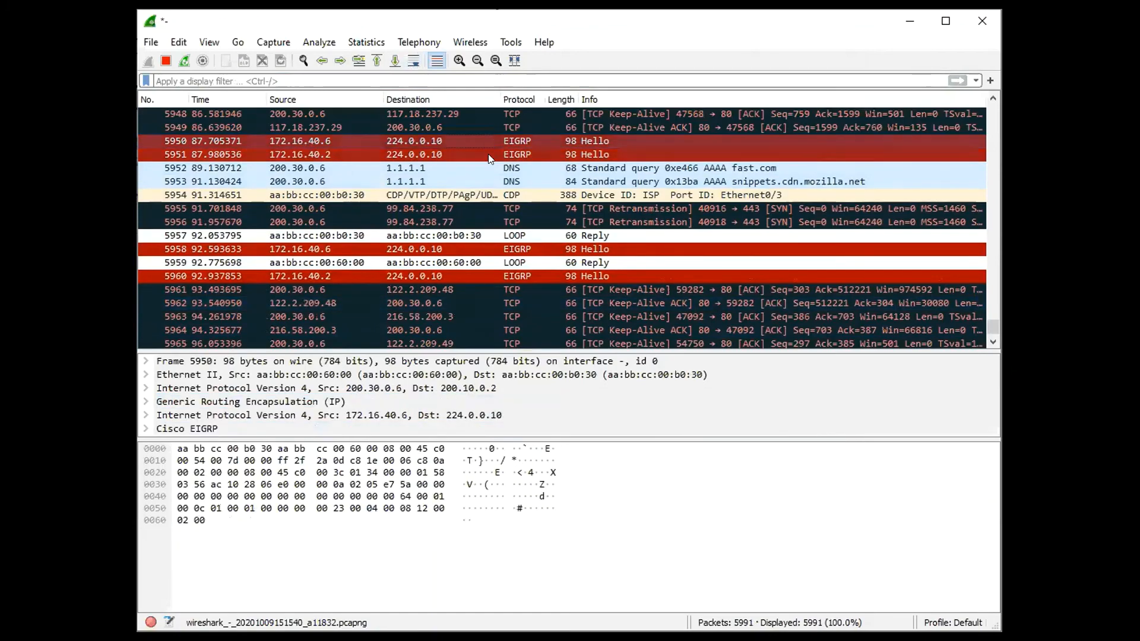
{"action": "scroll", "coordinate": [509, 260], "scroll_direction": "up", "scroll_amount": 11}
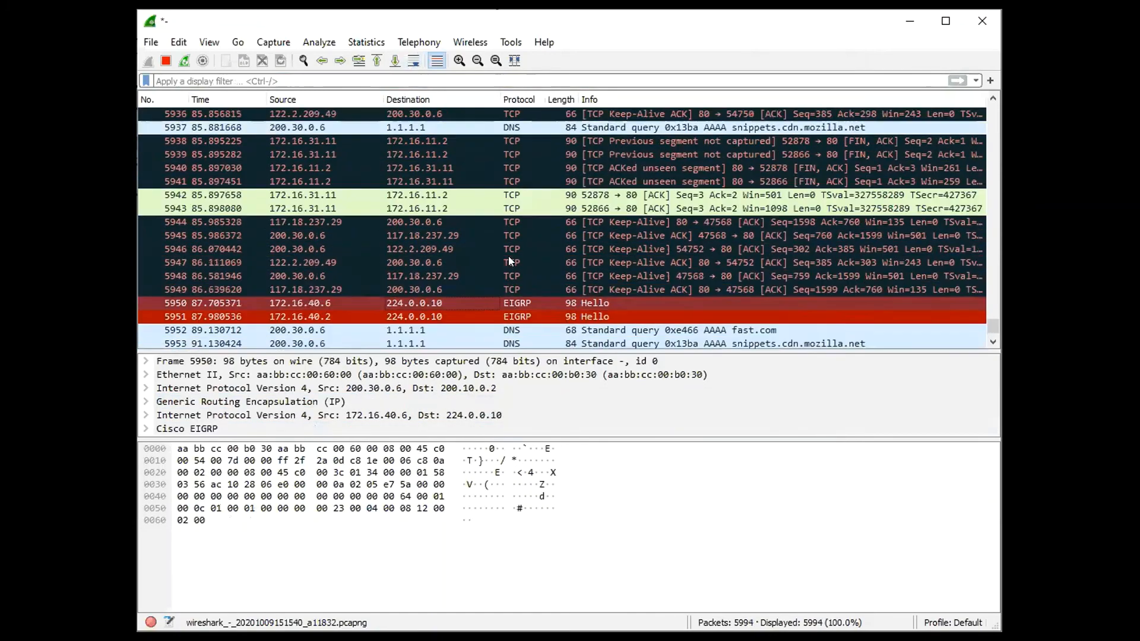
{"action": "scroll", "coordinate": [497, 197], "scroll_direction": "up", "scroll_amount": 5}
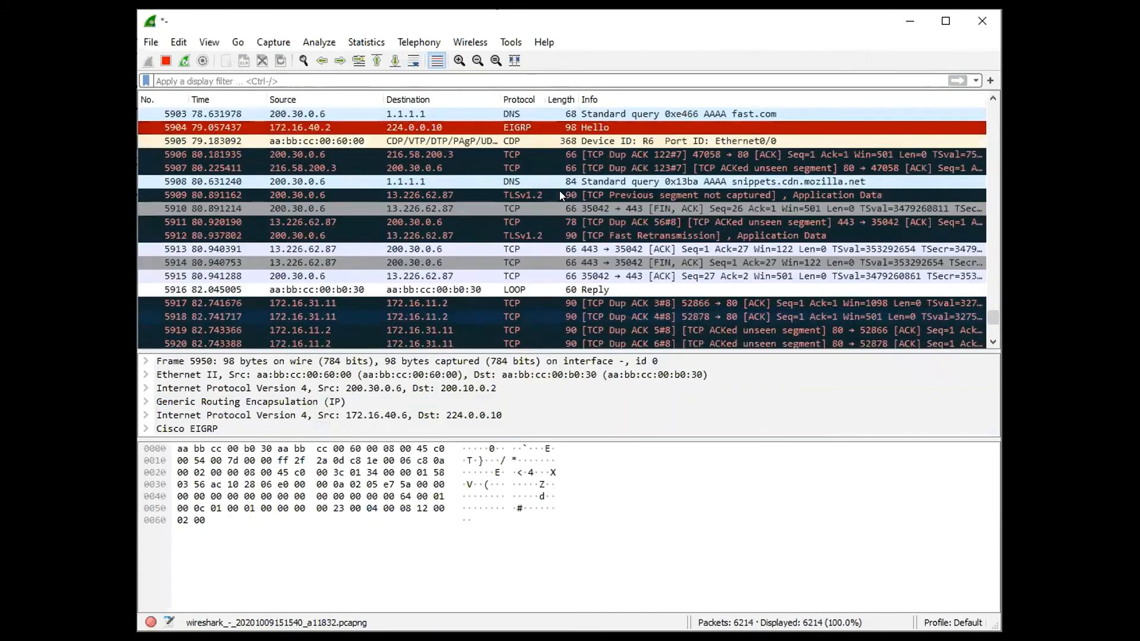
{"action": "scroll", "coordinate": [525, 175], "scroll_direction": "down", "scroll_amount": 6}
{"action": "scroll", "coordinate": [540, 232], "scroll_direction": "down", "scroll_amount": 6}
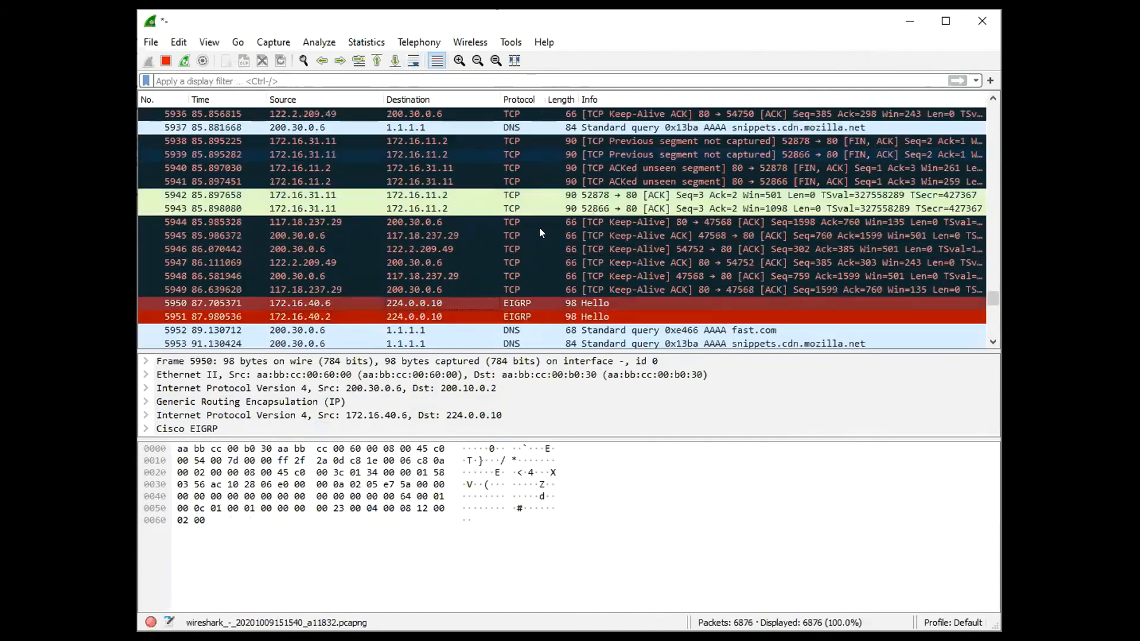
Examine the headers of CDP packet 5954 and of TCP keep-alive packets 5963 and 5966 in the unfiltered capture
{"action": "scroll", "coordinate": [533, 244], "scroll_direction": "down", "scroll_amount": 2}
{"action": "left_click", "coordinate": [533, 264]}
{"action": "left_click", "coordinate": [534, 277]}
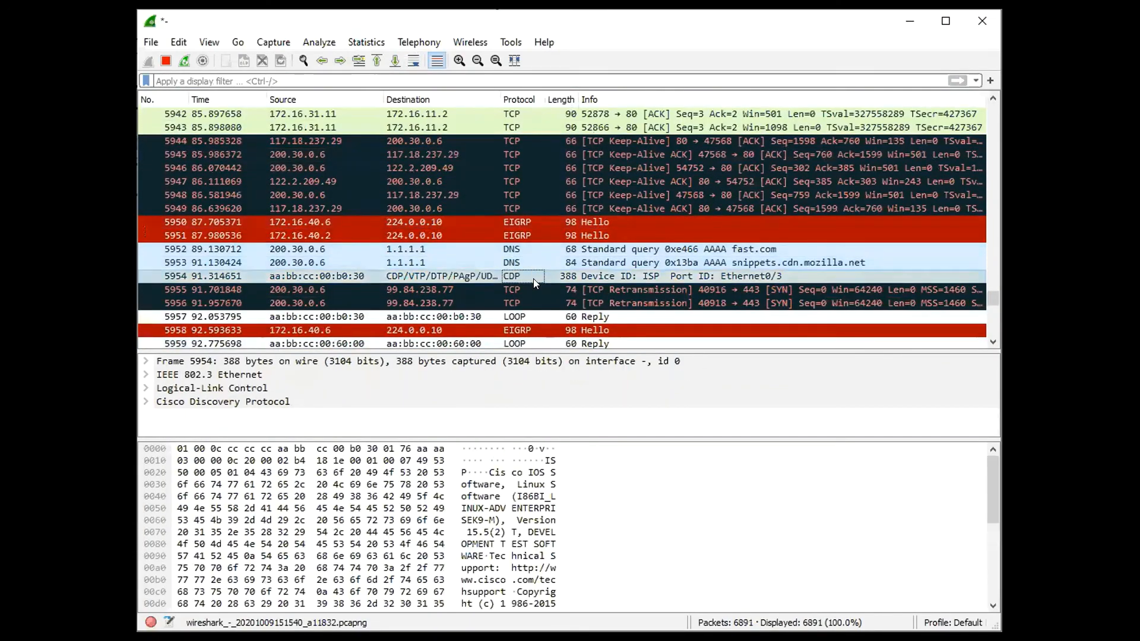
{"action": "scroll", "coordinate": [540, 237], "scroll_direction": "down", "scroll_amount": 3}
{"action": "scroll", "coordinate": [547, 210], "scroll_direction": "down", "scroll_amount": 3}
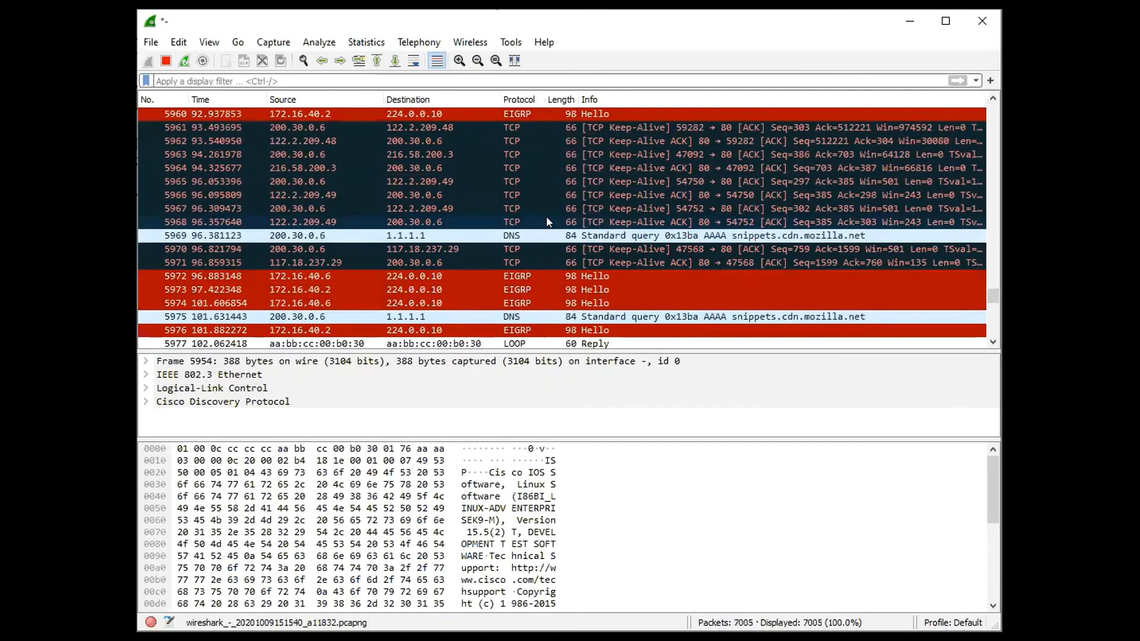
{"action": "left_click", "coordinate": [539, 198]}
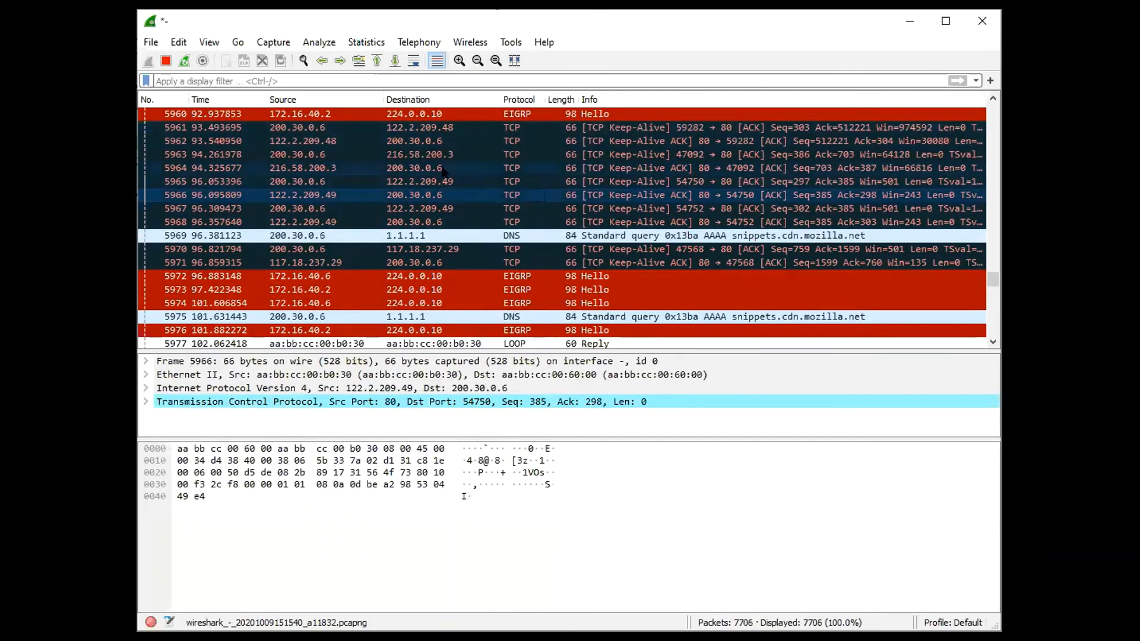
{"action": "left_click", "coordinate": [628, 155]}
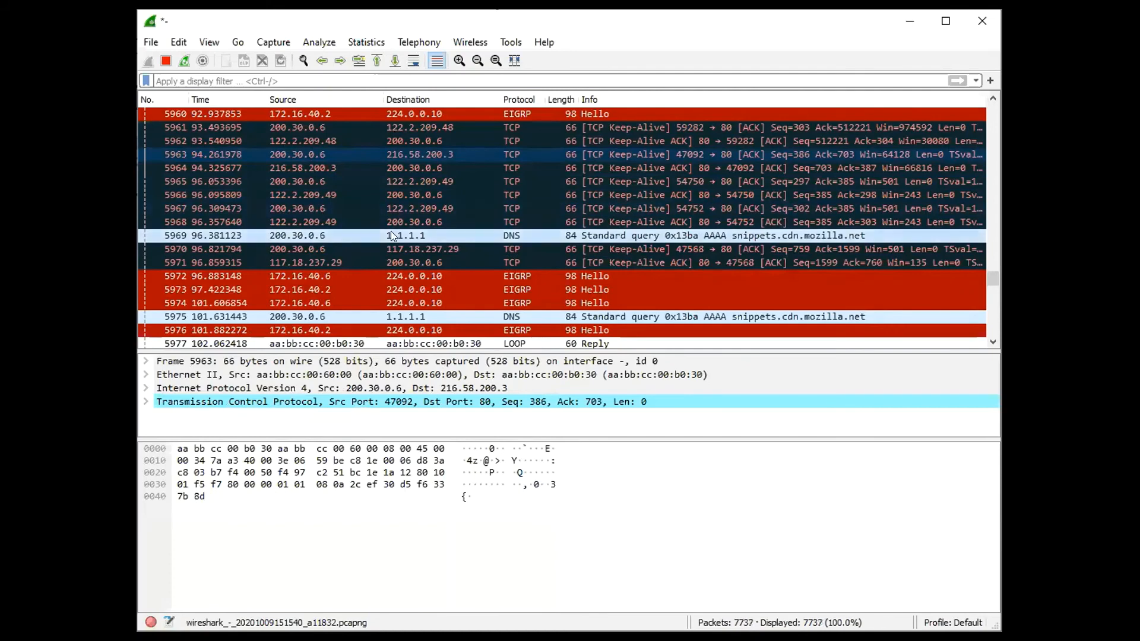
{"action": "left_click", "coordinate": [385, 192]}
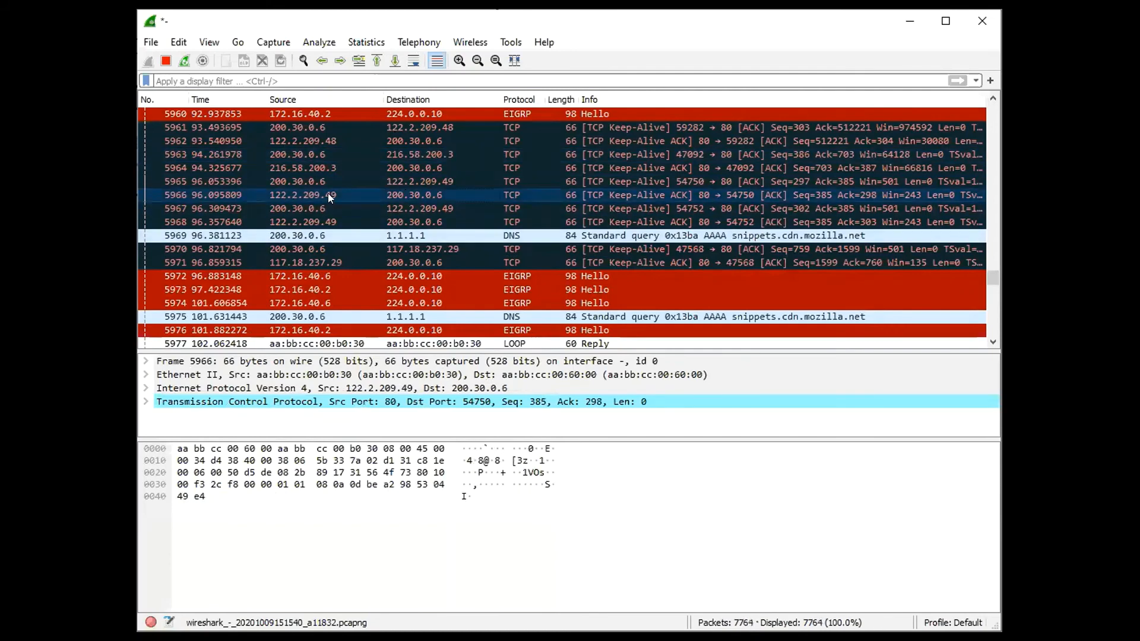
{"action": "scroll", "coordinate": [482, 220], "scroll_direction": "up", "scroll_amount": 2}
{"action": "scroll", "coordinate": [482, 219], "scroll_direction": "down", "scroll_amount": 1}
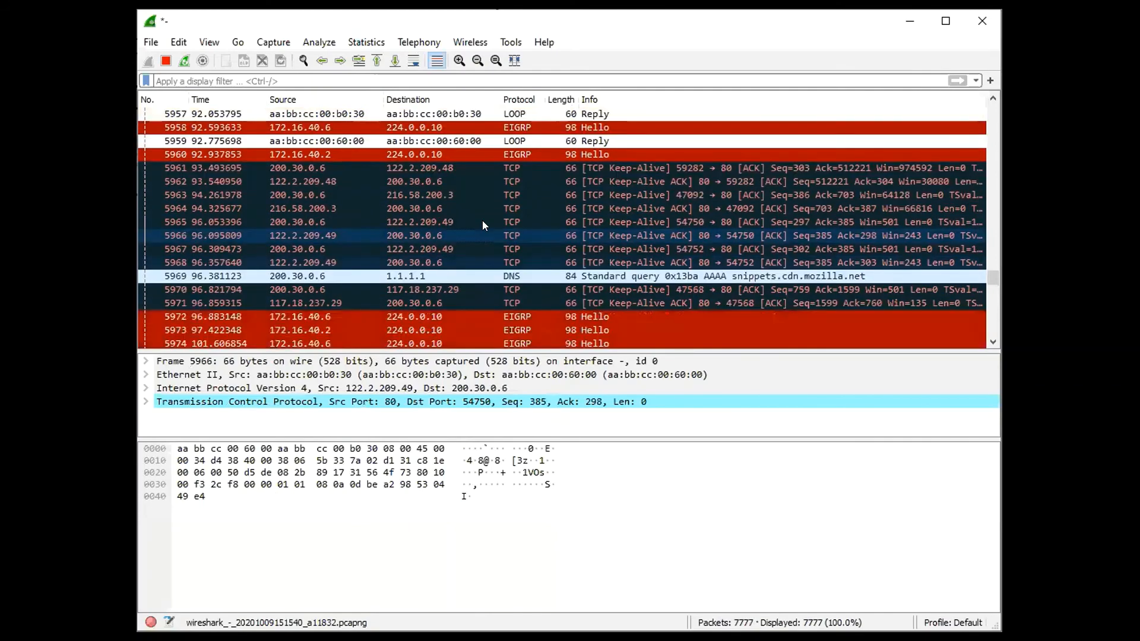
{"action": "scroll", "coordinate": [482, 220], "scroll_direction": "down", "scroll_amount": 2}
{"action": "scroll", "coordinate": [482, 220], "scroll_direction": "down", "scroll_amount": 5}
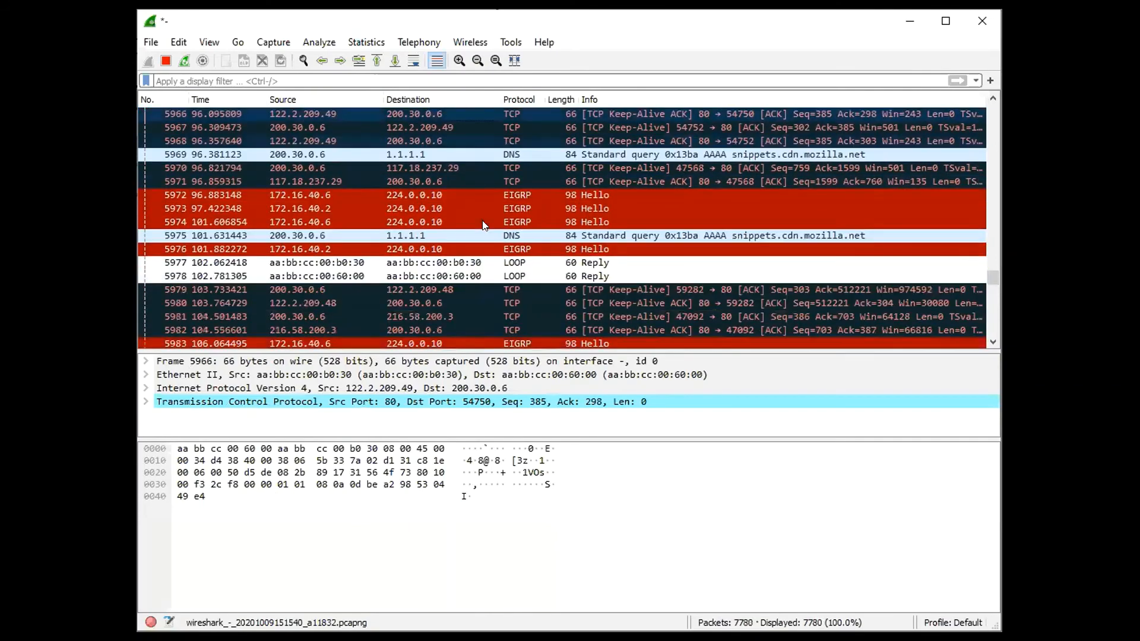
{"action": "scroll", "coordinate": [482, 220], "scroll_direction": "down", "scroll_amount": 1}
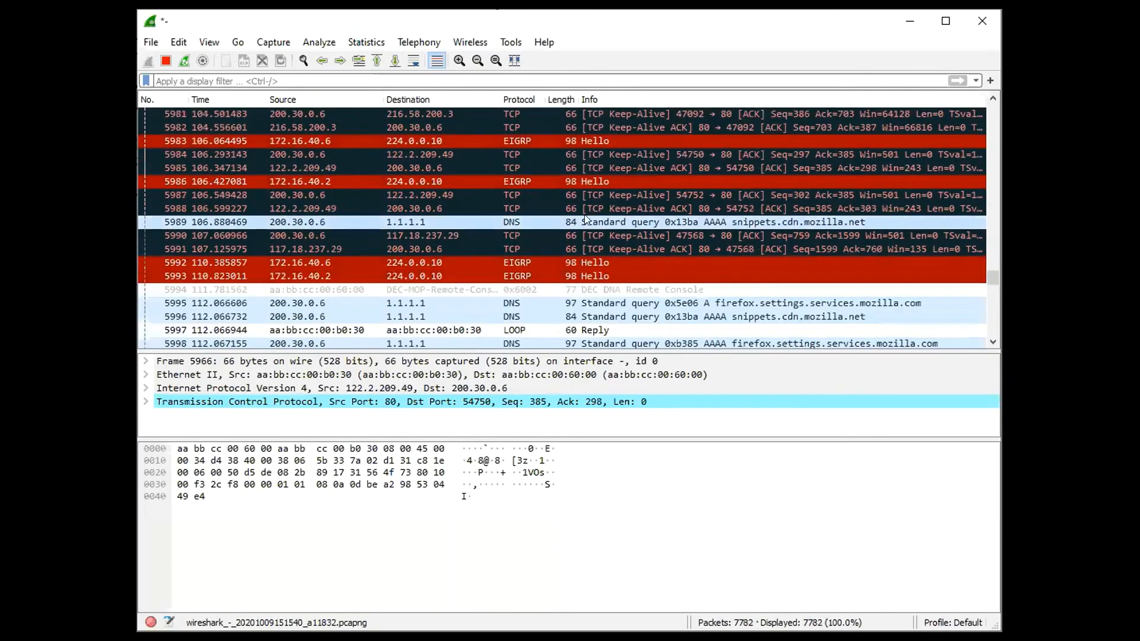
Inspect DNS queries 5989 and 5995 and the TCP packets exchanged with 13.226.62.124, including 6005, 6020 and 6018, for their encapsulation headers
{"action": "left_click", "coordinate": [583, 217]}
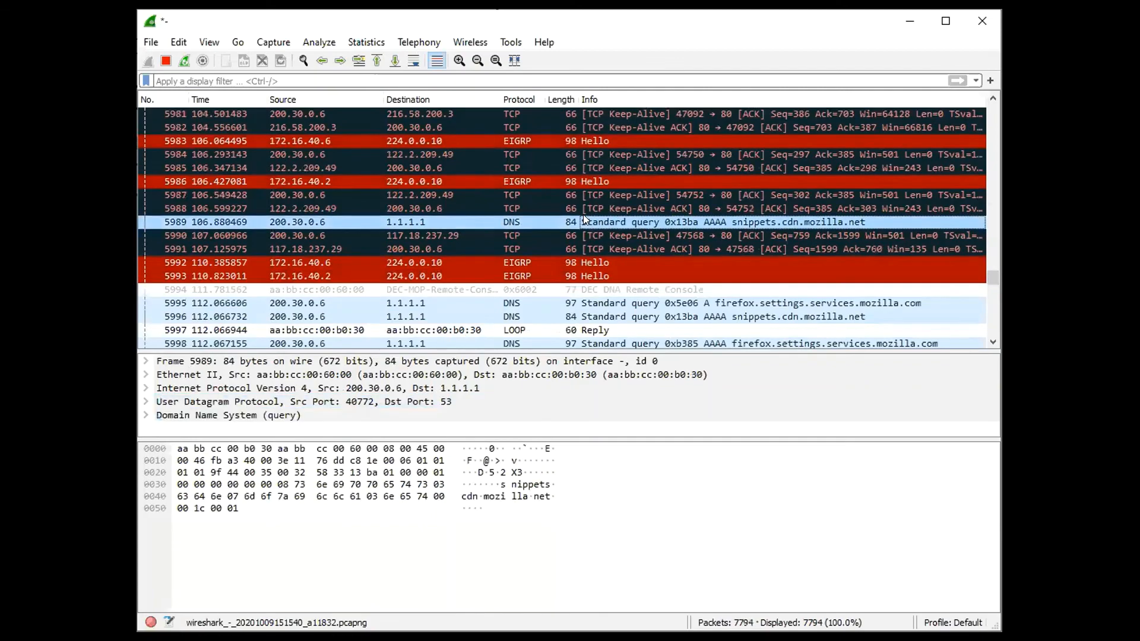
{"action": "scroll", "coordinate": [584, 217], "scroll_direction": "down", "scroll_amount": 2}
{"action": "left_click", "coordinate": [746, 222]}
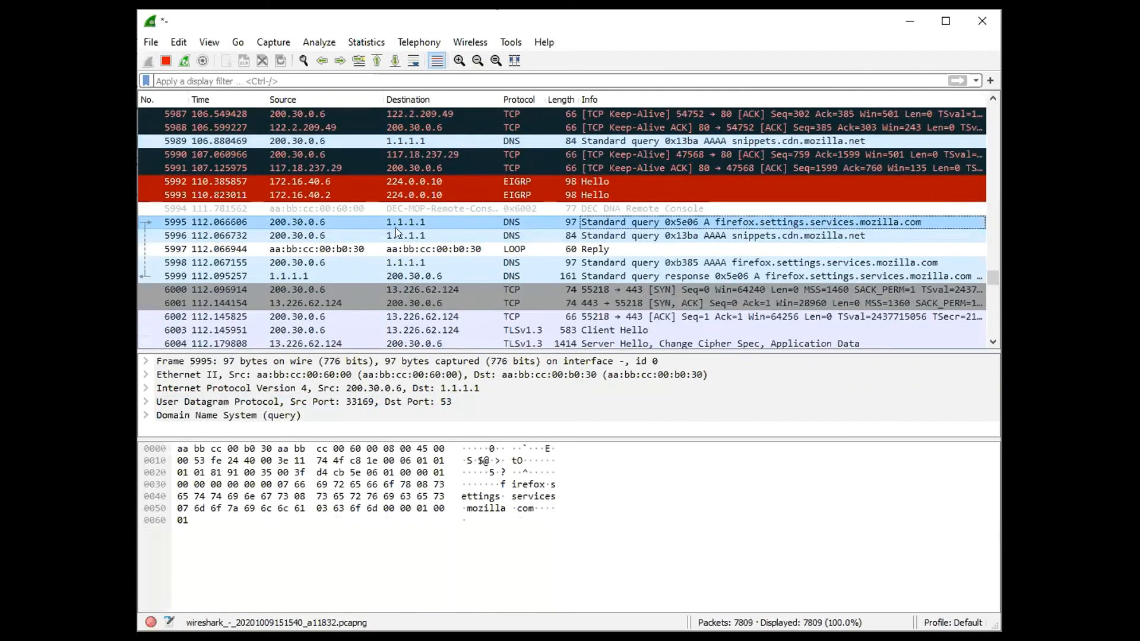
{"action": "scroll", "coordinate": [624, 227], "scroll_direction": "down", "scroll_amount": 1}
{"action": "left_click", "coordinate": [623, 227]}
{"action": "scroll", "coordinate": [622, 250], "scroll_direction": "down", "scroll_amount": 1}
{"action": "left_click", "coordinate": [640, 277]}
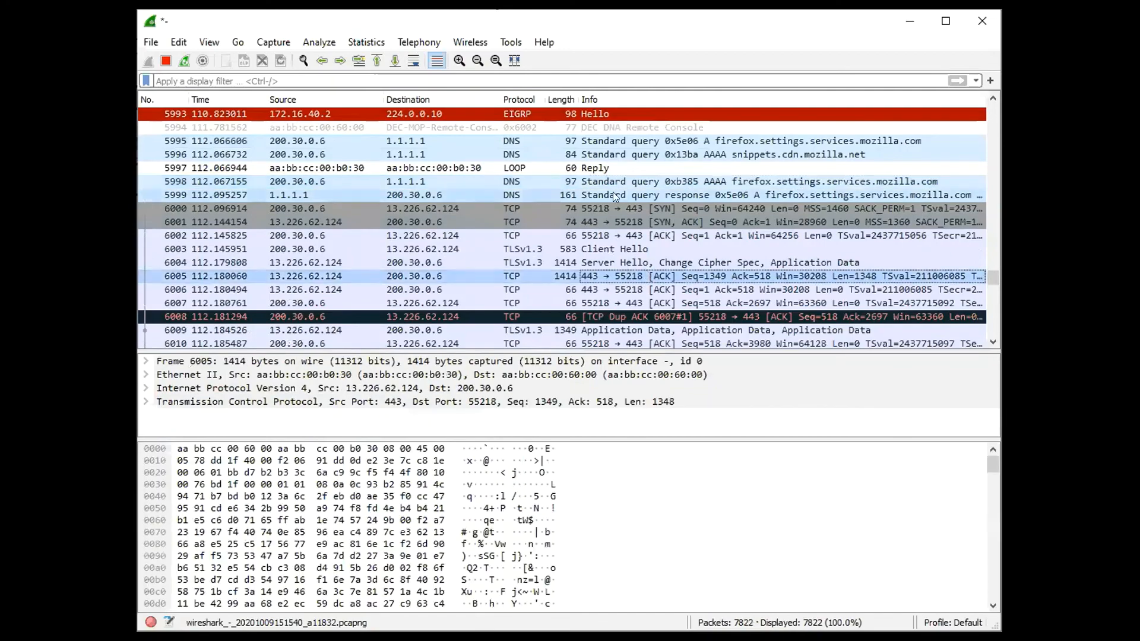
{"action": "scroll", "coordinate": [616, 237], "scroll_direction": "down", "scroll_amount": 6}
{"action": "left_click", "coordinate": [624, 183]}
{"action": "left_click", "coordinate": [625, 235]}
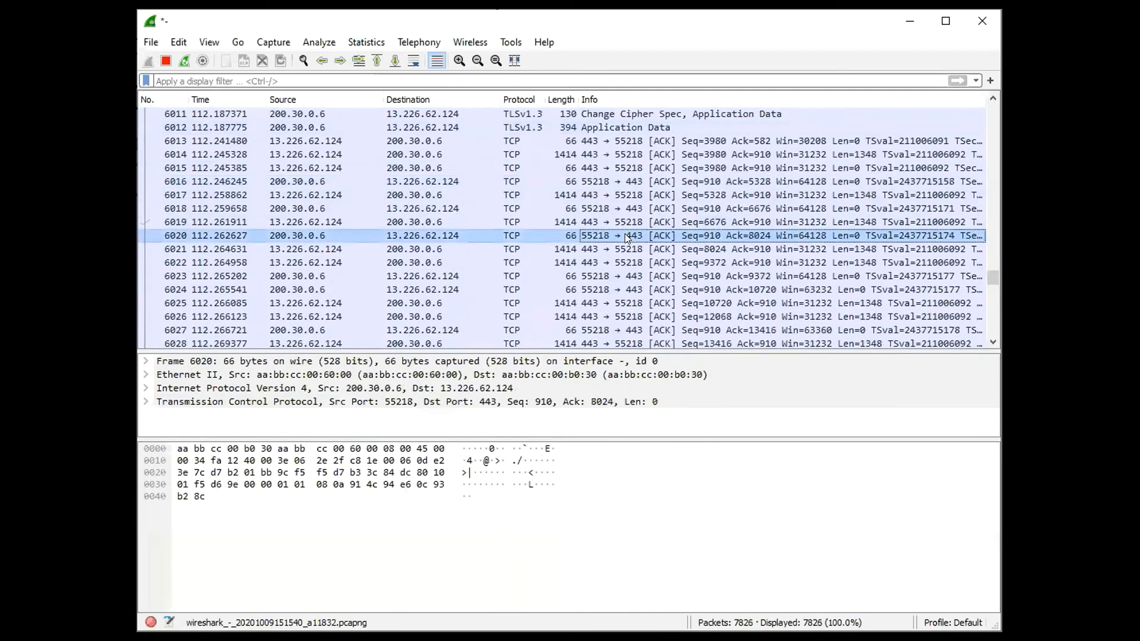
{"action": "left_click", "coordinate": [623, 205]}
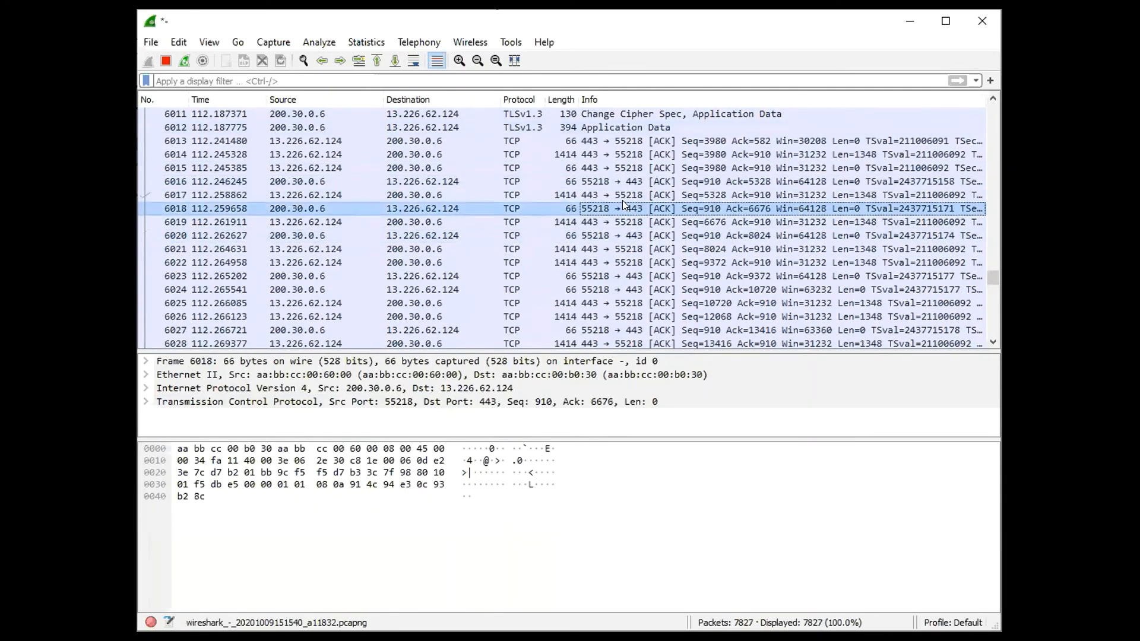
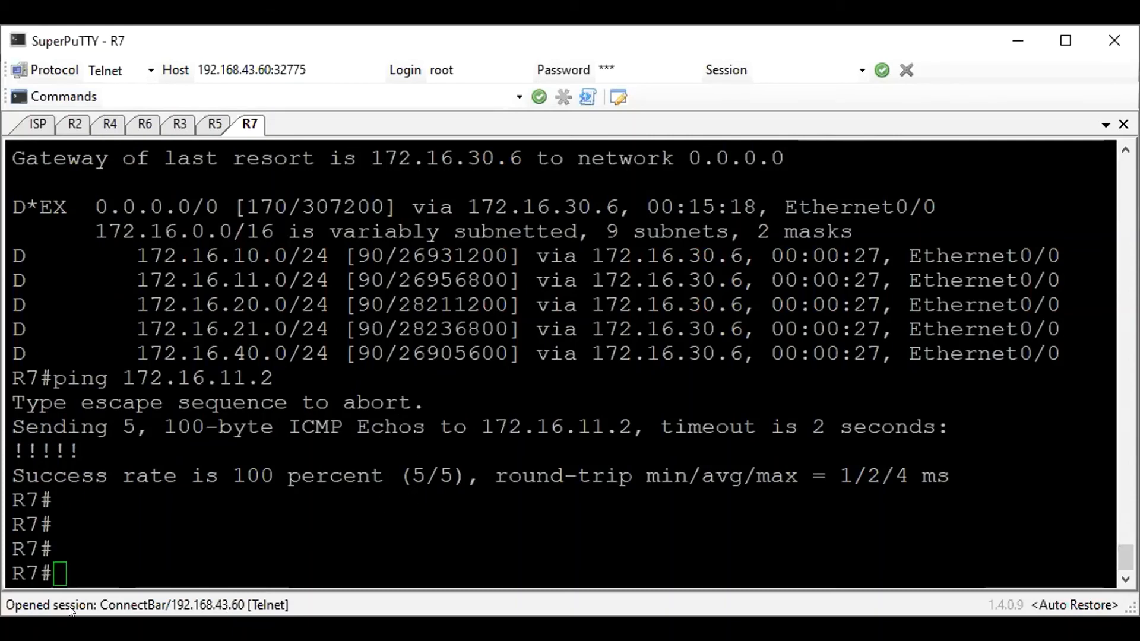
Switch to the R2 console in SuperPuTTY and leave its EIGRP router configuration mode for global configuration
{"action": "left_click", "coordinate": [840, 326]}
{"action": "key", "text": "alt+Tab"}
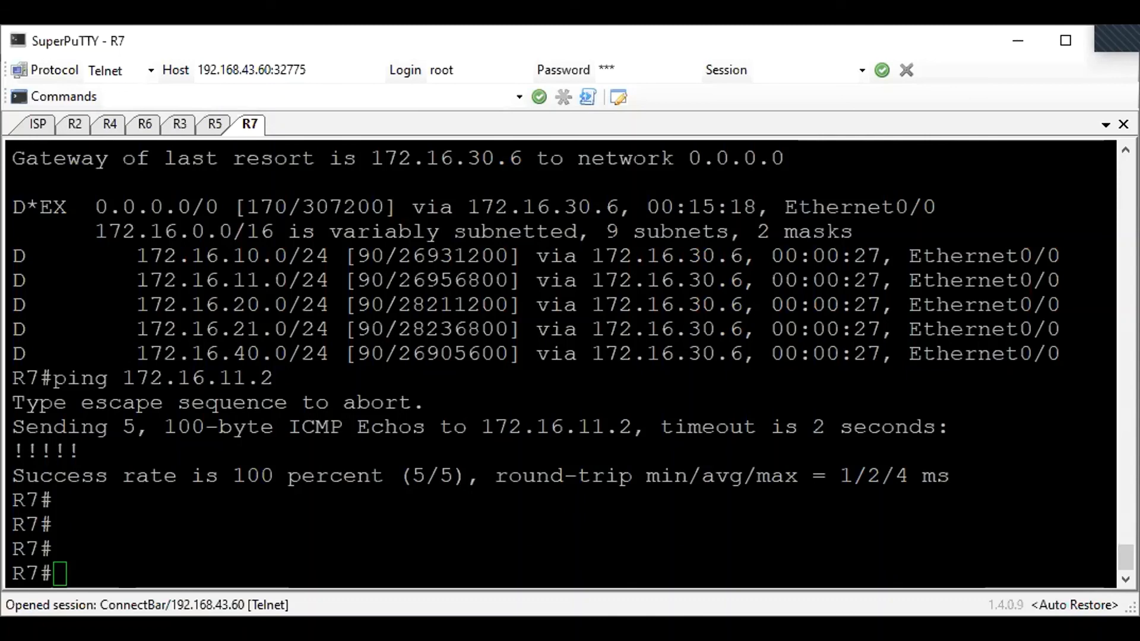
{"action": "left_click", "coordinate": [74, 124]}
{"action": "key", "text": "Return"}
{"action": "type", "text": "exit"}
{"action": "key", "text": "Return"}
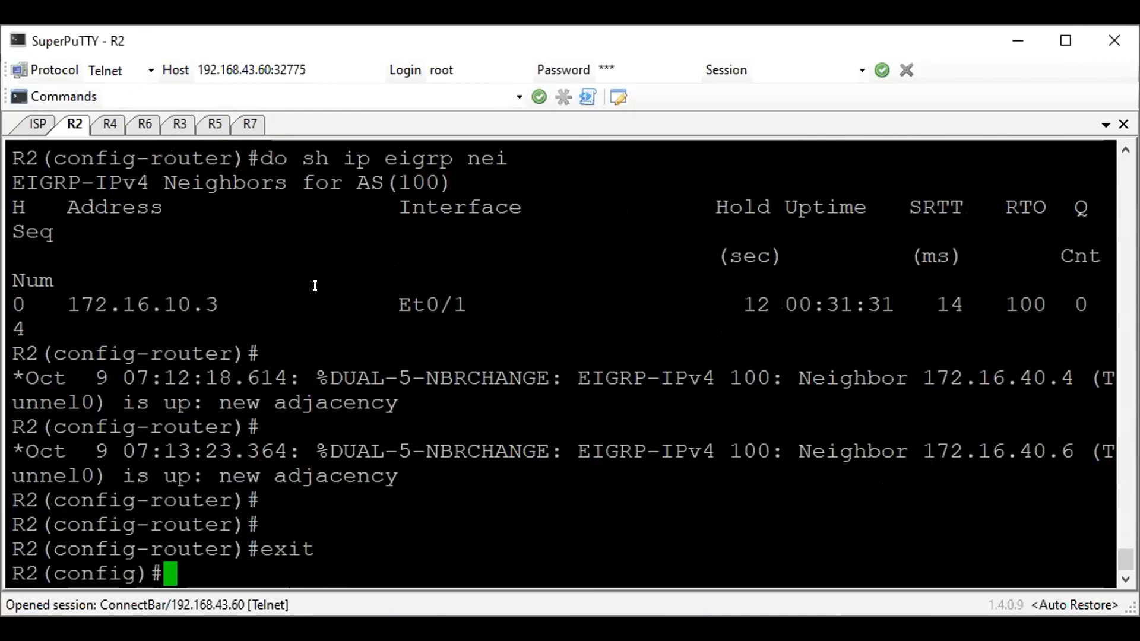
Create ISAKMP policy 10 on R2
{"action": "type", "text": "crypto"}
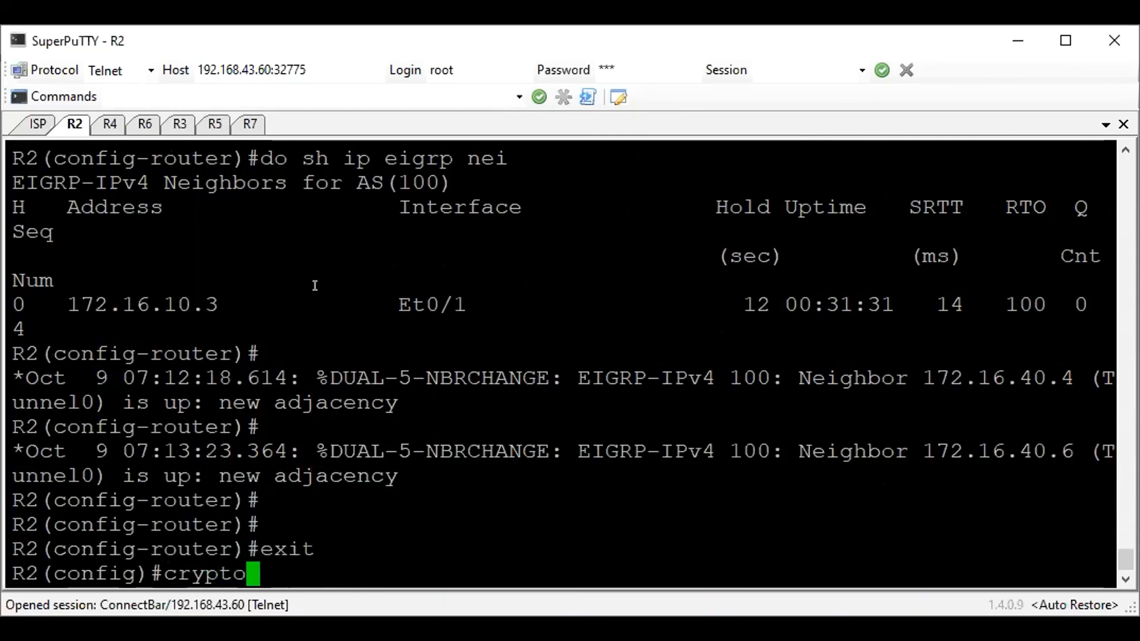
{"action": "type", "text": " isakmp po"}
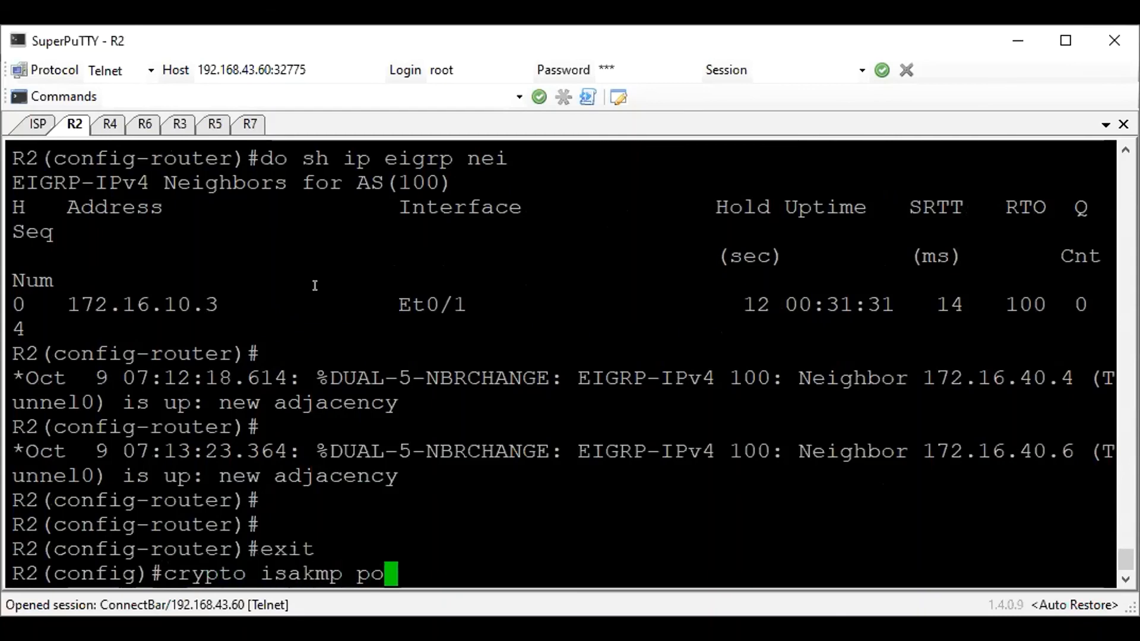
{"action": "type", "text": "lc"}
{"action": "key", "text": "BackSpace"}
{"action": "type", "text": "icy 10"}
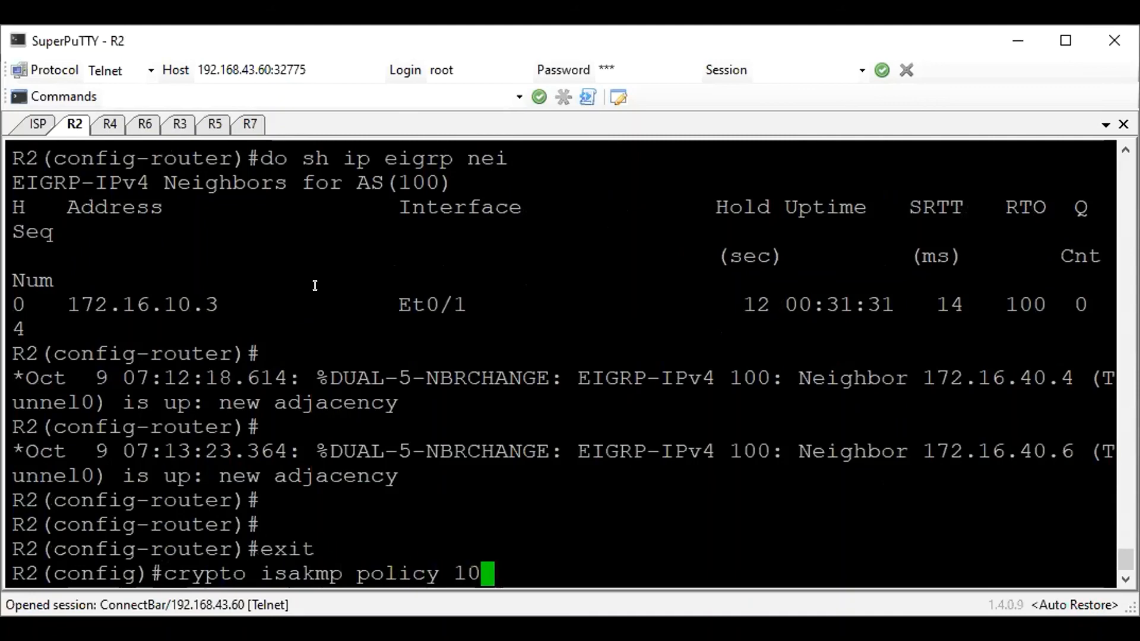
{"action": "key", "text": "Return"}
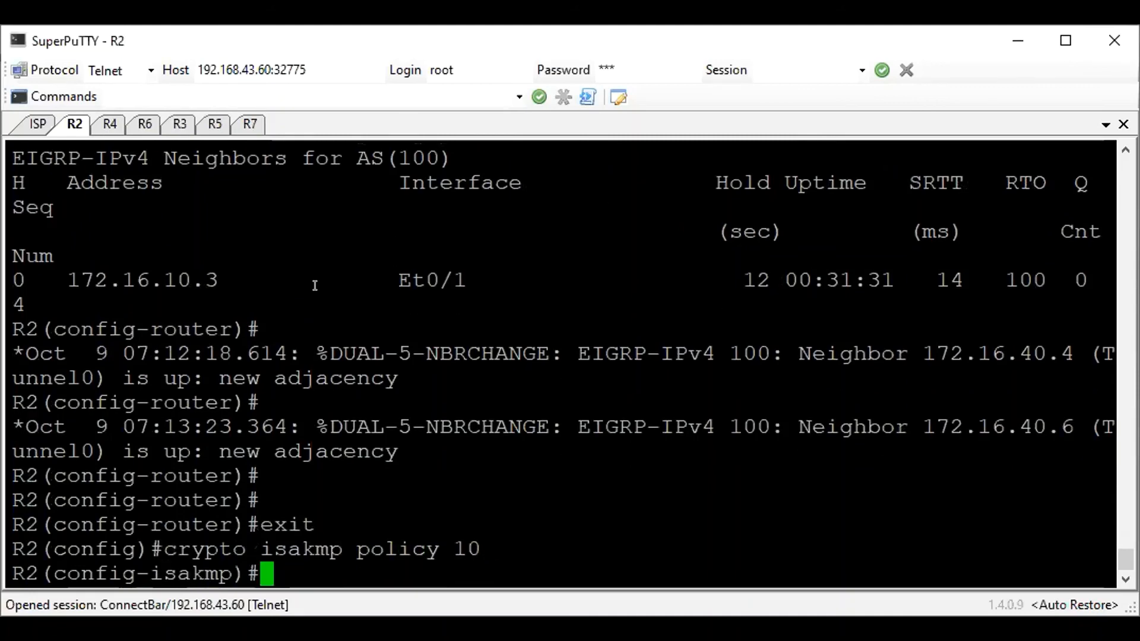
Set the hash of ISAKMP policy 10 to md5 and its encryption to 3des
{"action": "type", "text": "hash md5"}
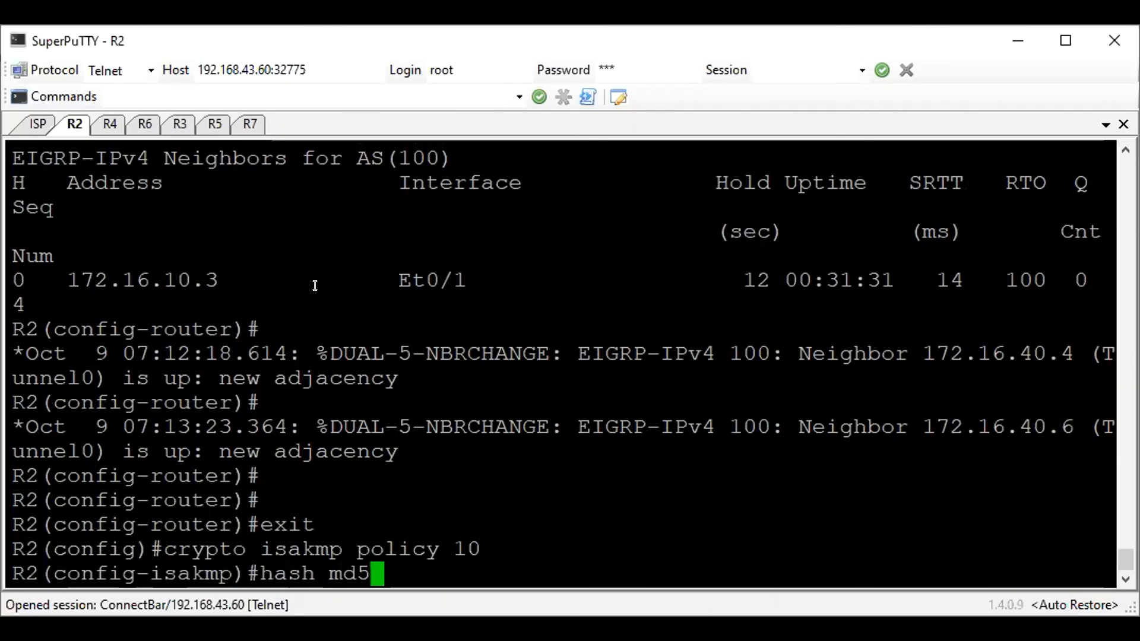
{"action": "key", "text": "Return"}
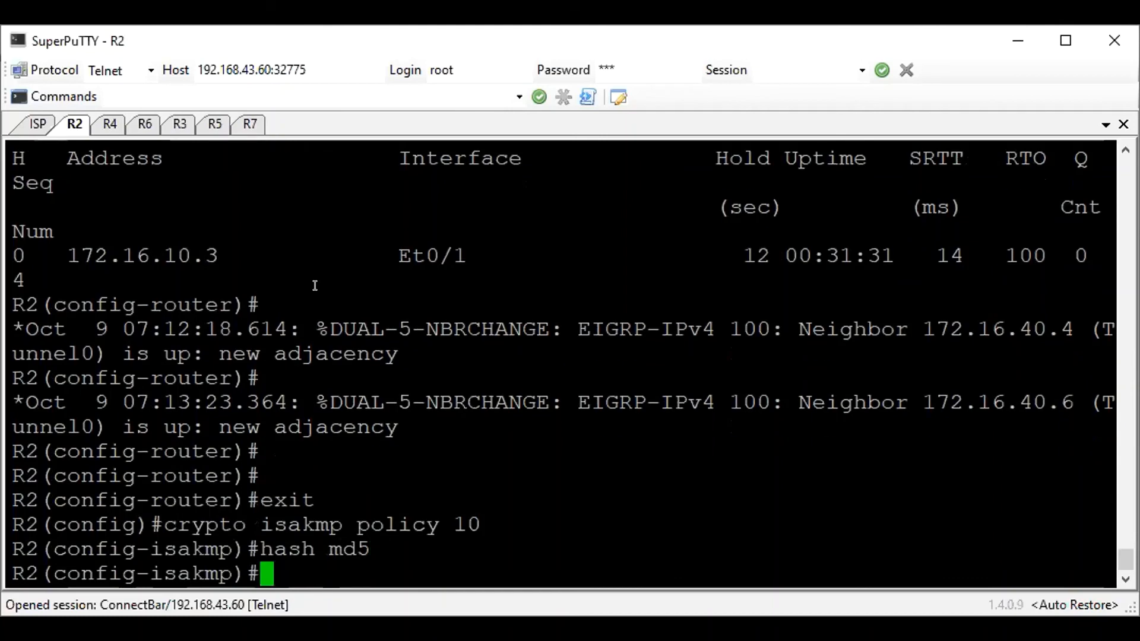
{"action": "type", "text": "encryption 3des"}
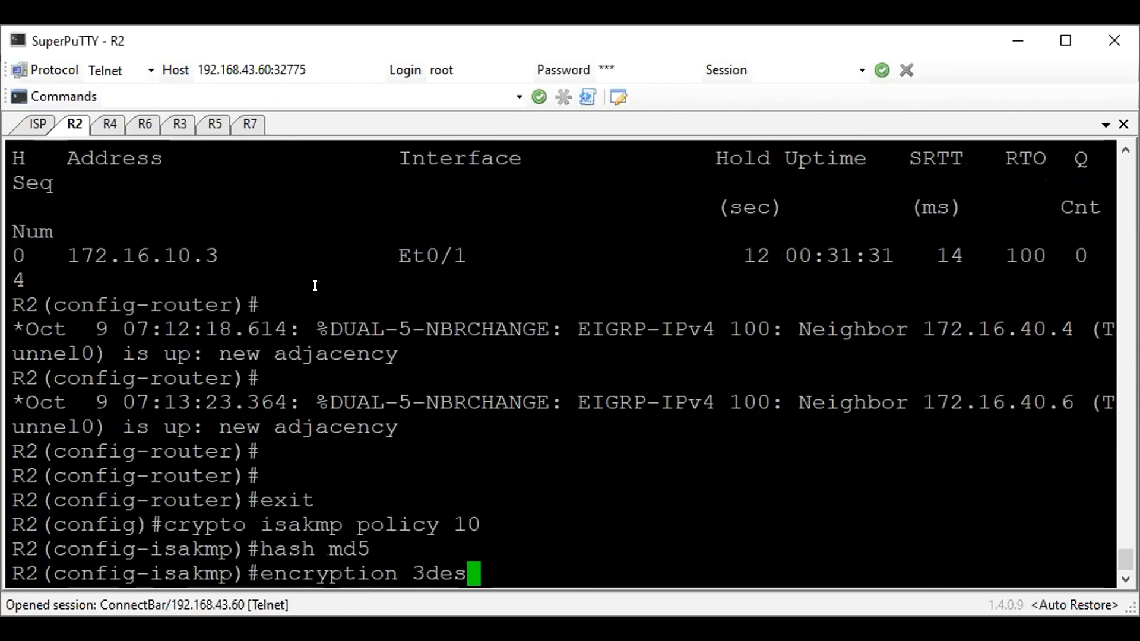
{"action": "key", "text": "Return"}
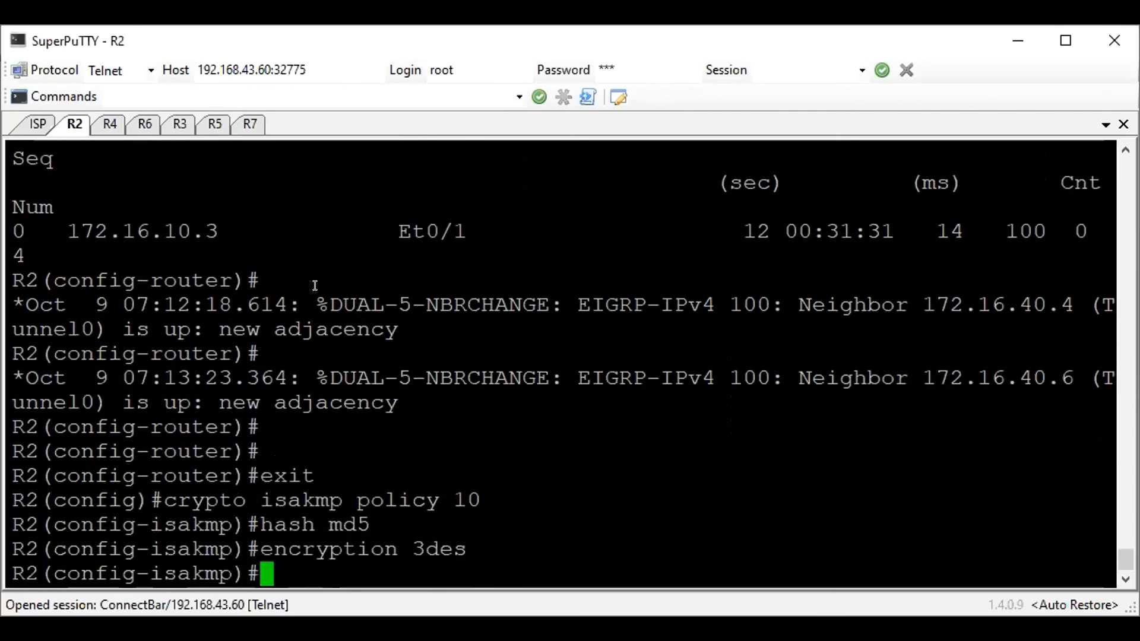
Set the authentication of ISAKMP policy 10 to pre-share and return to global configuration mode
{"action": "type", "text": "auth"}
{"action": "key", "text": "Tab"}
{"action": "type", "text": "pre"}
{"action": "key", "text": "Tab"}
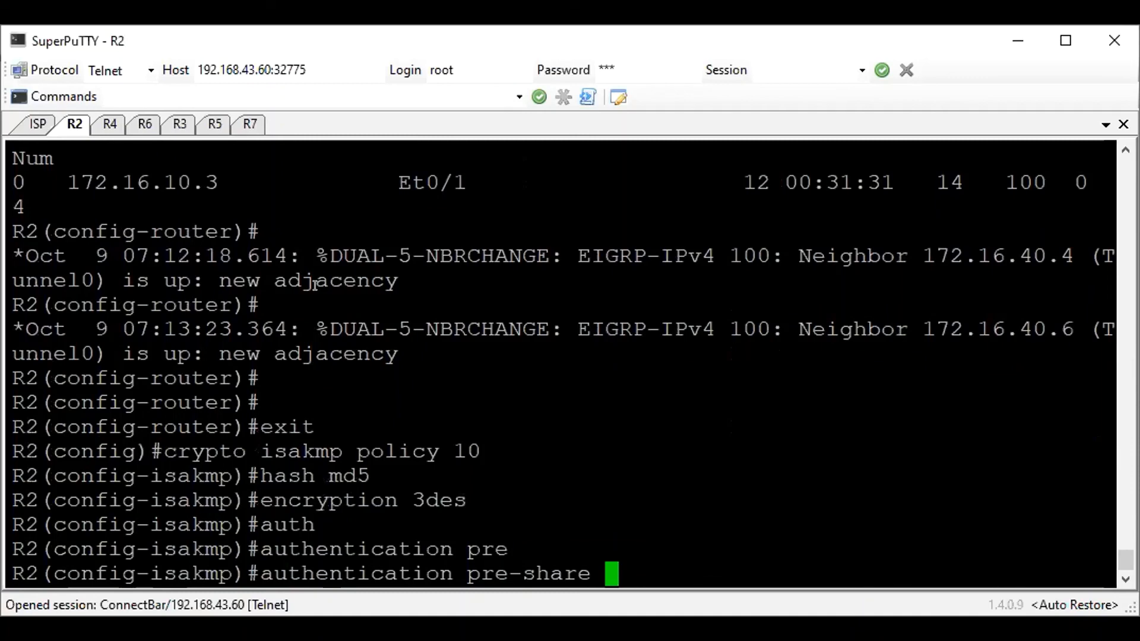
{"action": "key", "text": "Return"}
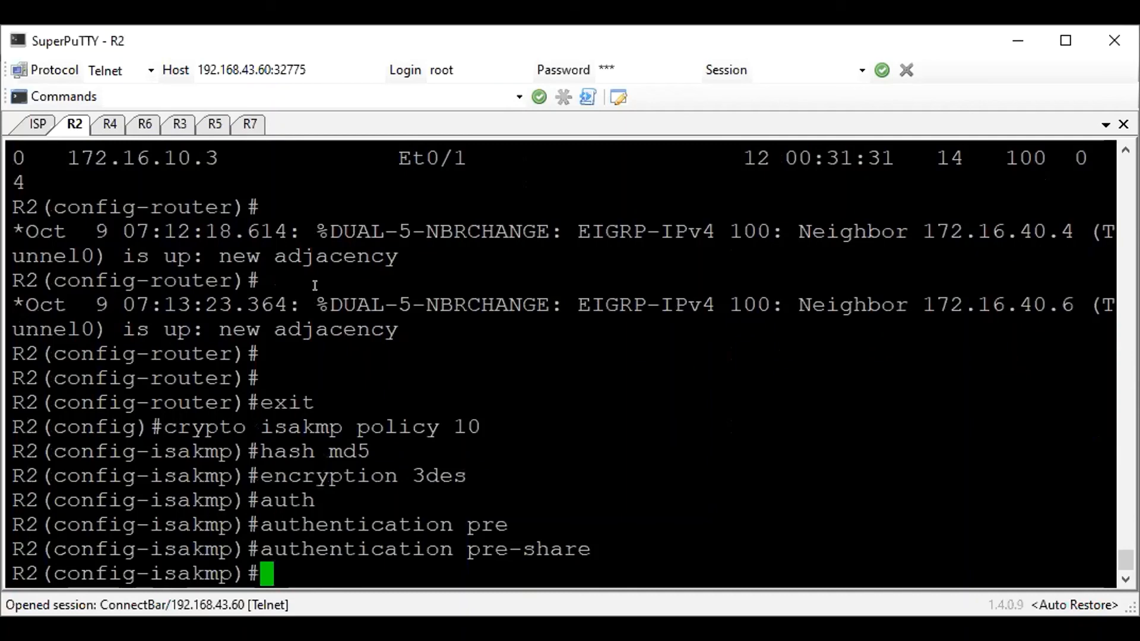
{"action": "type", "text": "exit"}
{"action": "key", "text": "Return"}
Define the ISAKMP pre-shared key on R2 for any peer, using address 0.0.0.0 with mask 0.0.0.0
{"action": "type", "text": "cryu"}
{"action": "key", "text": "Tab"}
{"action": "key", "text": "BackSpace"}
{"action": "type", "text": "p"}
{"action": "key", "text": "Tab"}
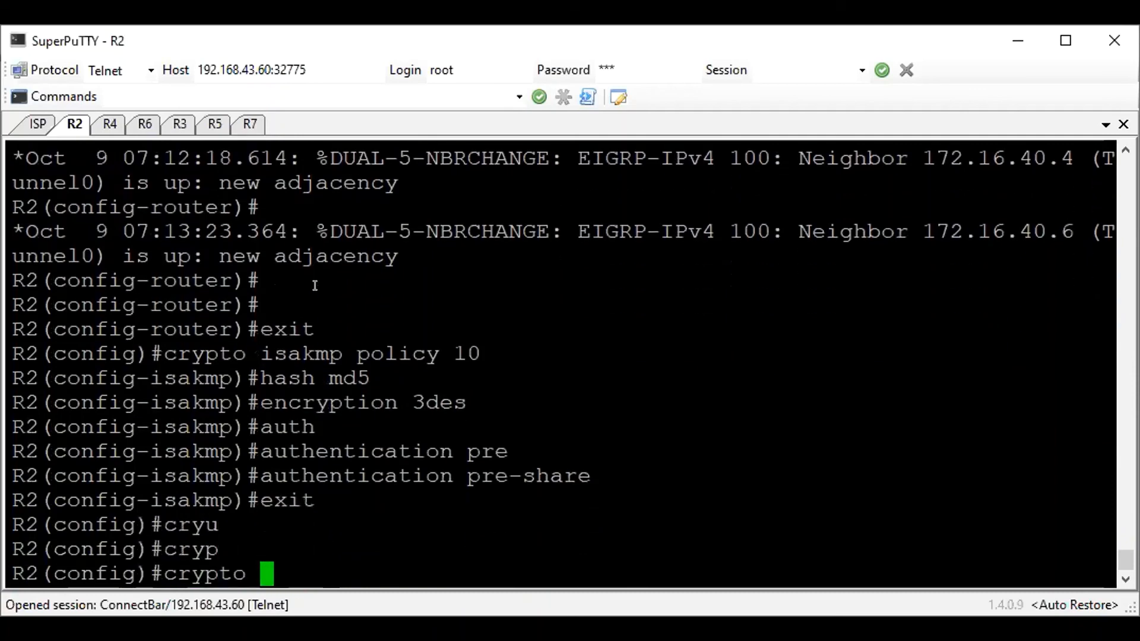
{"action": "type", "text": "isa"}
{"action": "key", "text": "Tab"}
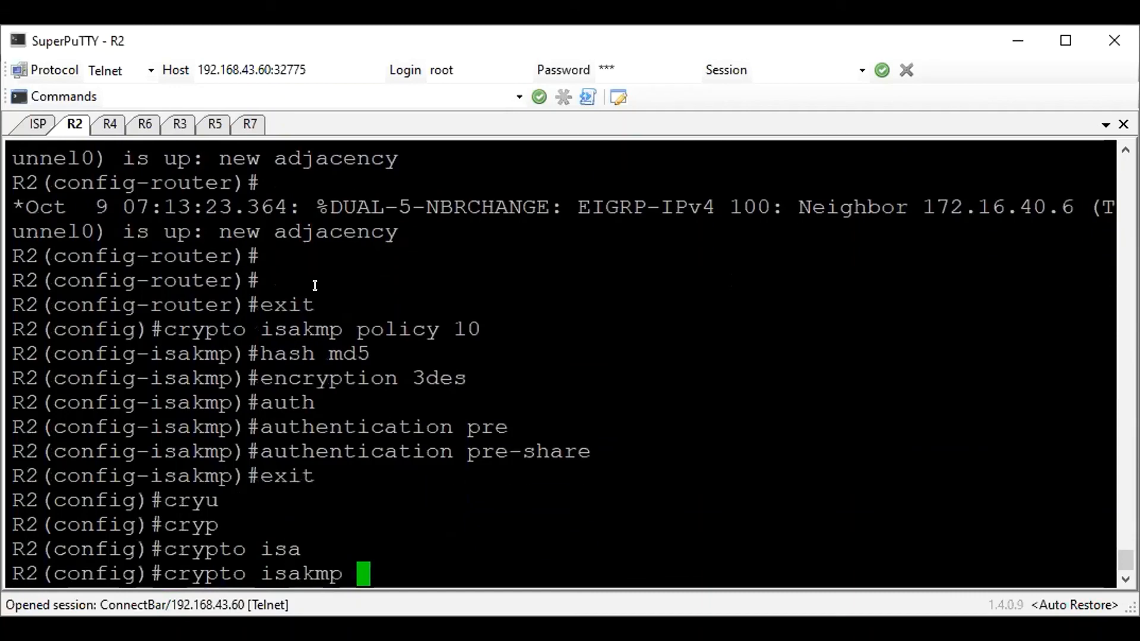
{"action": "type", "text": "ke"}
{"action": "key", "text": "Tab"}
{"action": "type", "text": "y"}
{"action": "key", "text": "Tab"}
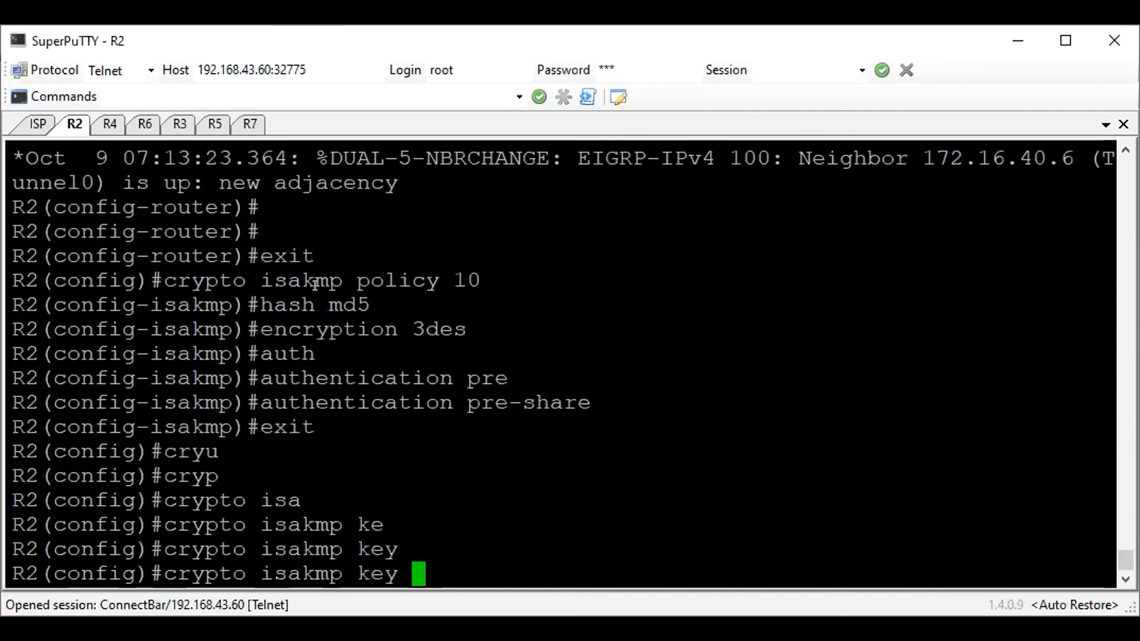
{"action": "type", "text": "cisco123 ad"}
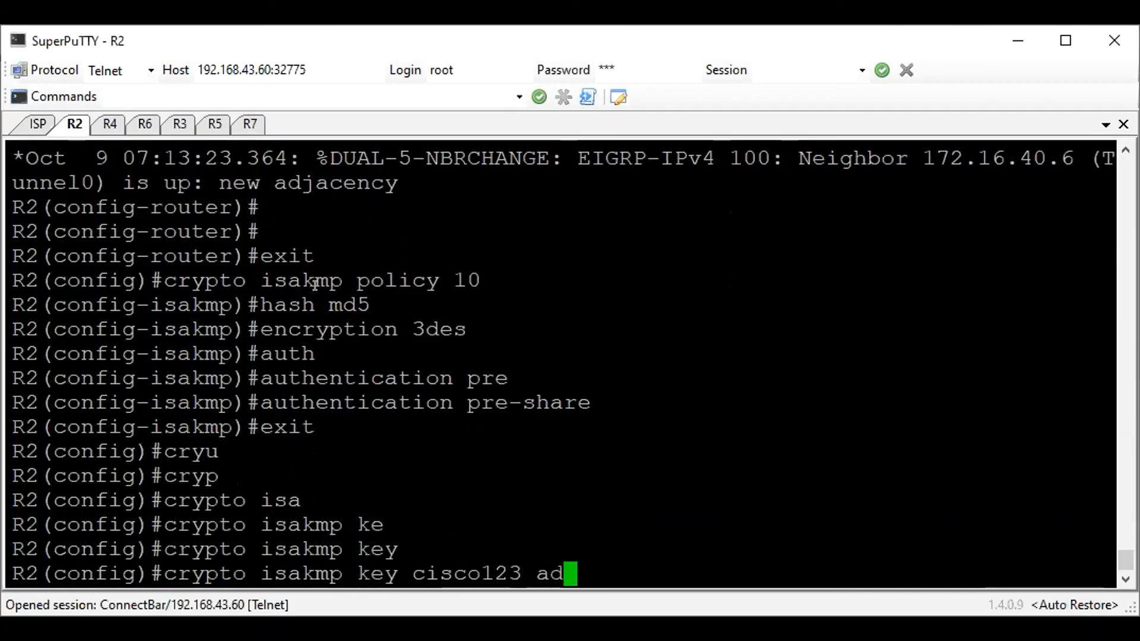
{"action": "type", "text": "dress 0.0"}
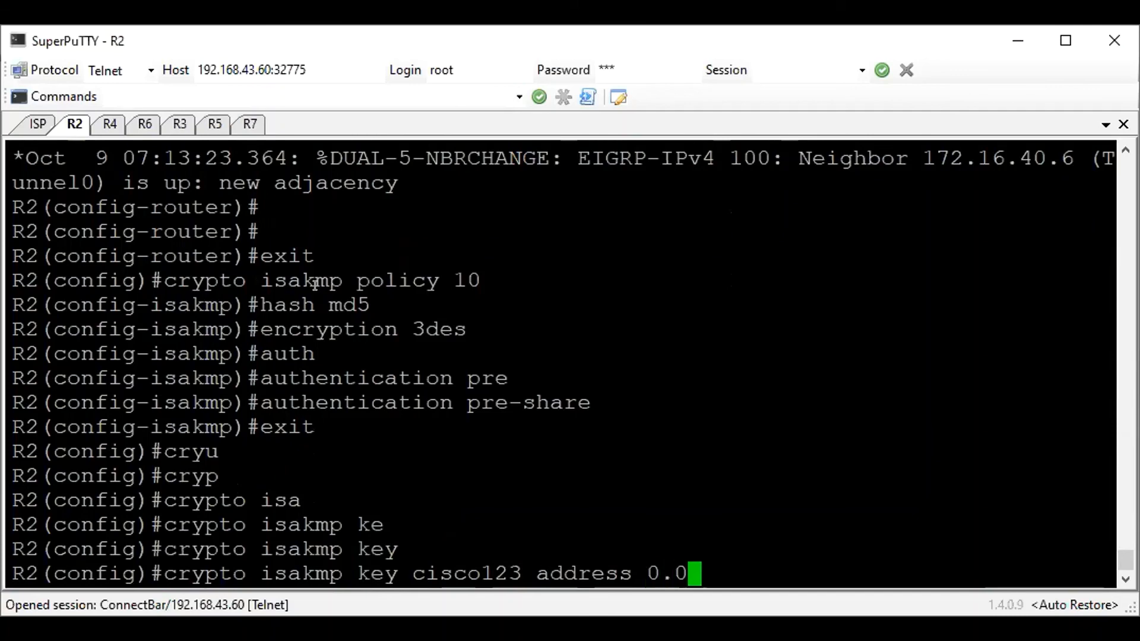
{"action": "type", "text": ".0.0 0.0.0.0"}
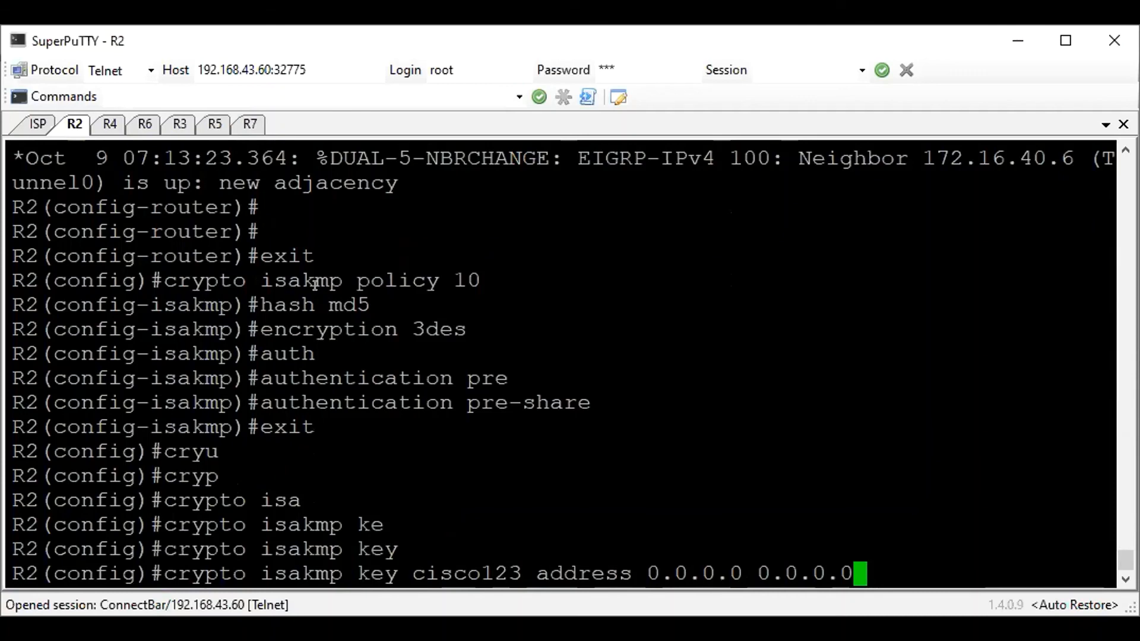
{"action": "key", "text": "Return"}
Create the IPsec transform set MINE with esp-3des on R2 and return to global configuration mode
{"action": "type", "text": "cry"}
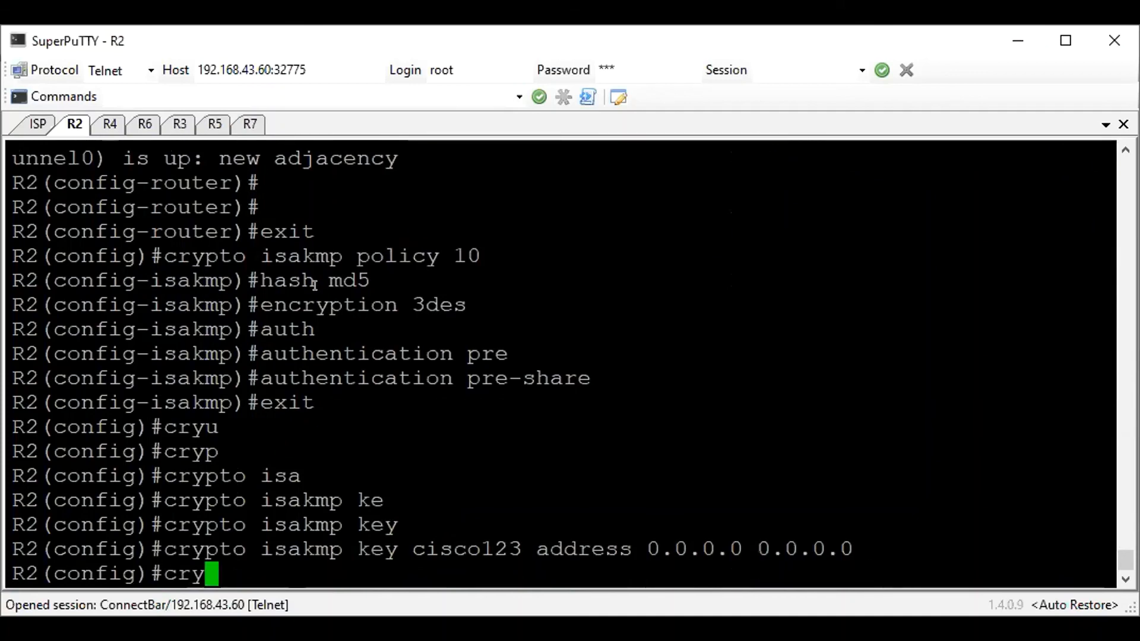
{"action": "type", "text": "pto"}
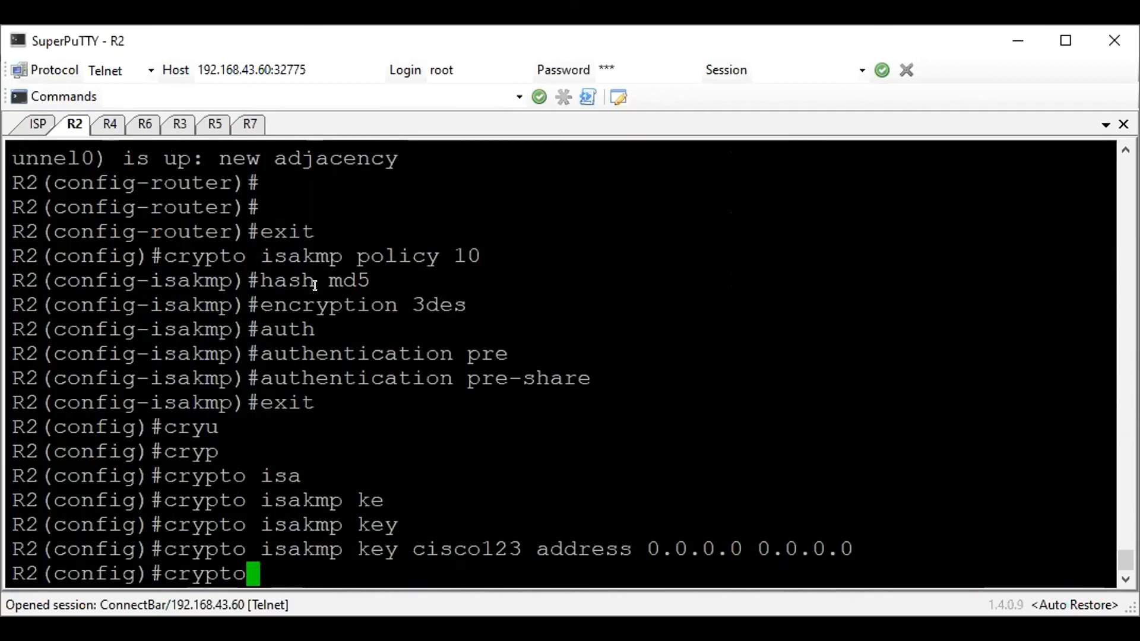
{"action": "type", "text": " ipsec tran"}
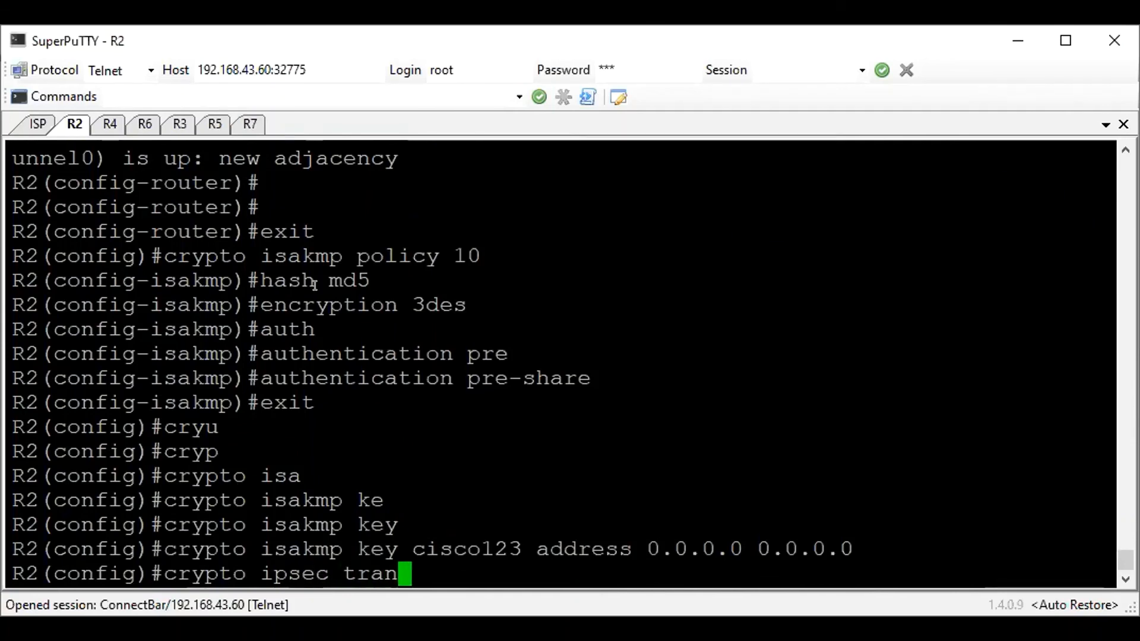
{"action": "key", "text": "Tab"}
{"action": "type", "text": "MINE es"}
{"action": "key", "text": "Tab"}
{"action": "type", "text": "p-3d"}
{"action": "key", "text": "Tab"}
{"action": "key", "text": "Return"}
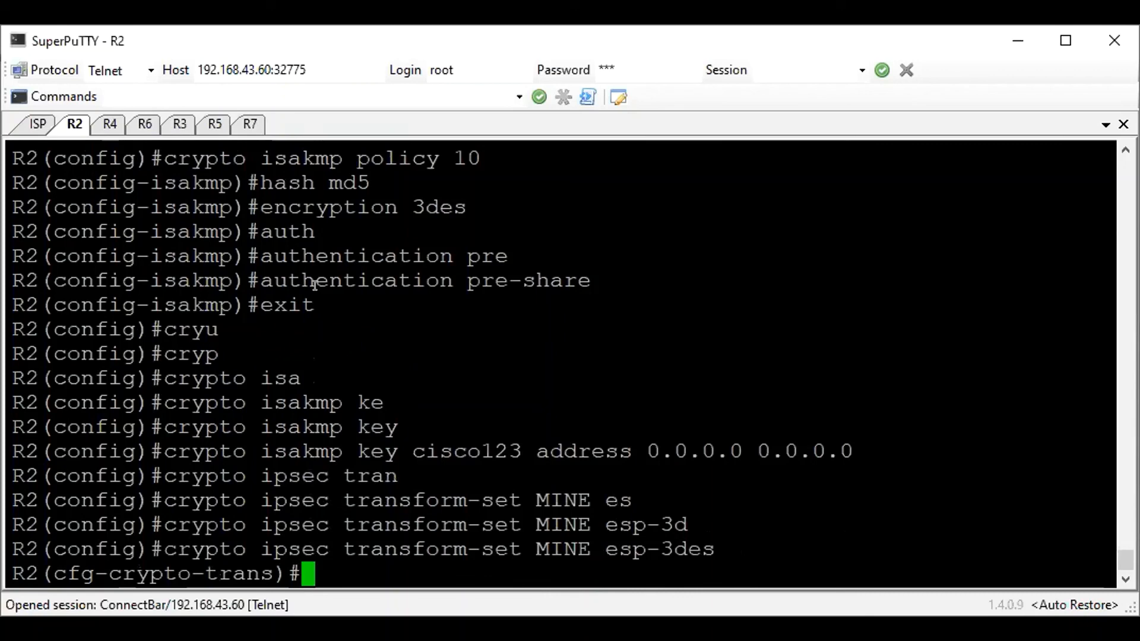
{"action": "type", "text": "exit"}
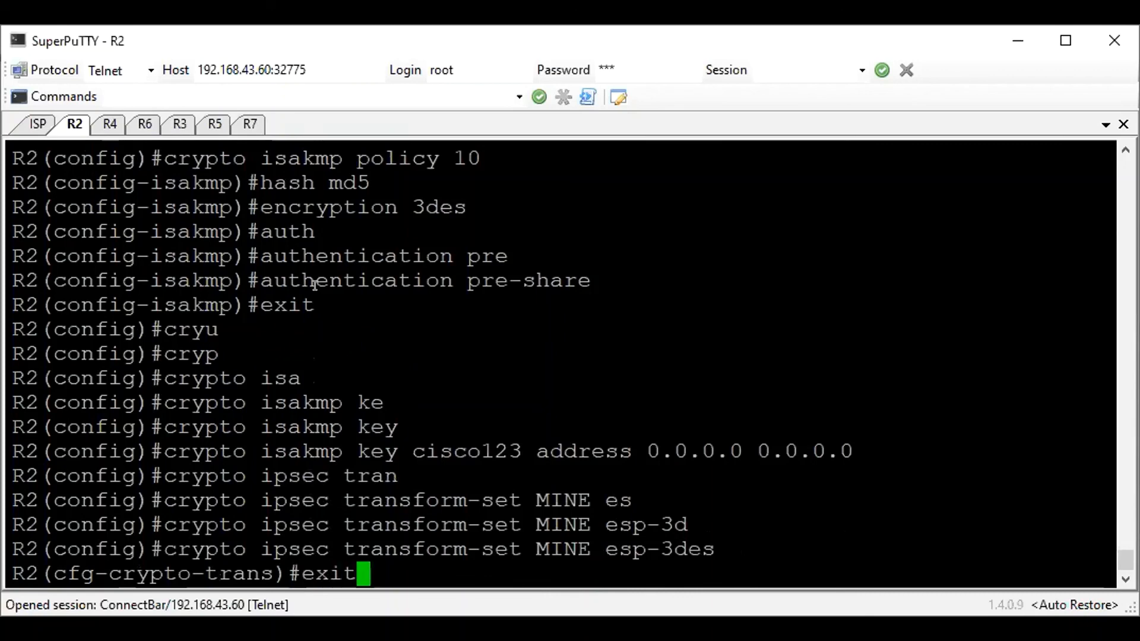
{"action": "key", "text": "Return"}
Create an IPsec profile named DMVPN on R2
{"action": "type", "text": "cry"}
{"action": "key", "text": "Tab"}
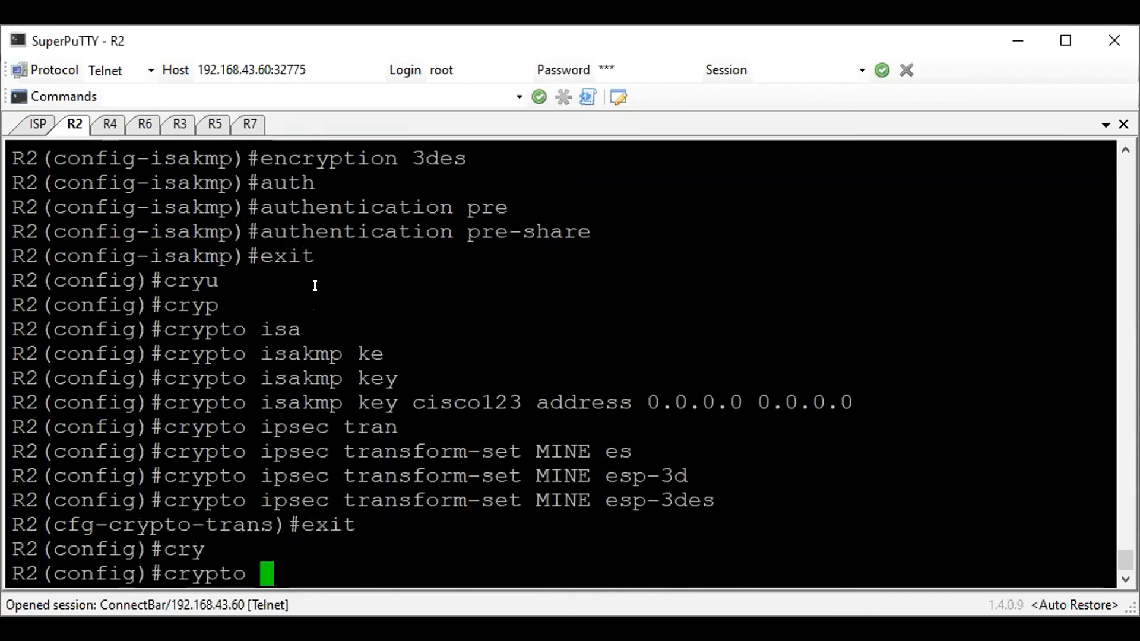
{"action": "type", "text": "ip"}
{"action": "key", "text": "Tab"}
{"action": "type", "text": "pro"}
{"action": "key", "text": "Tab"}
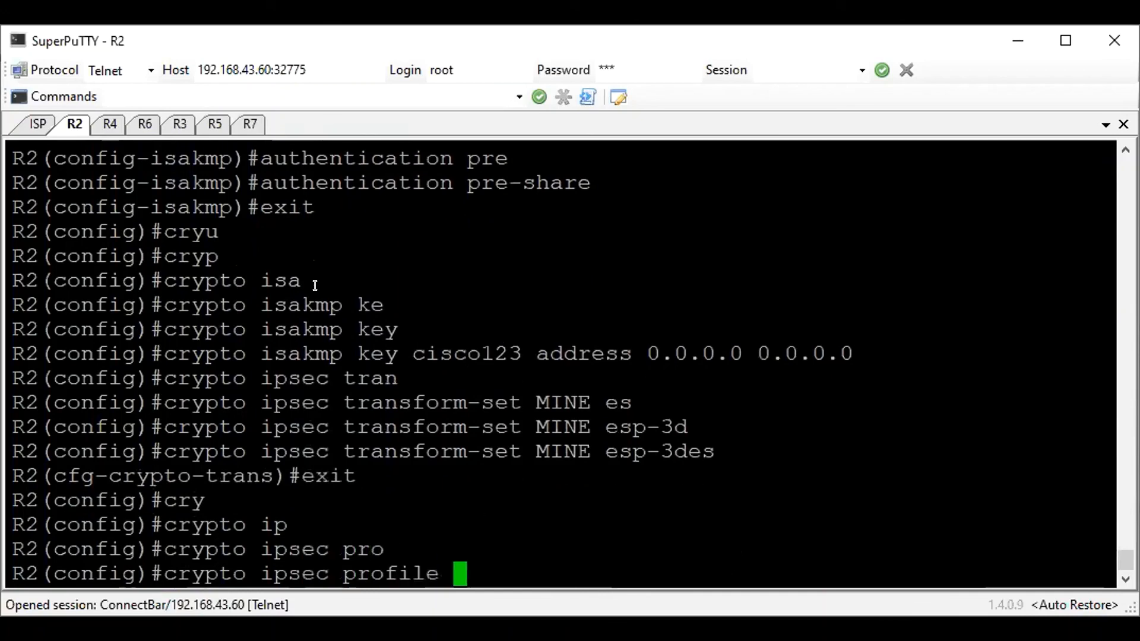
{"action": "type", "text": "DMVPN"}
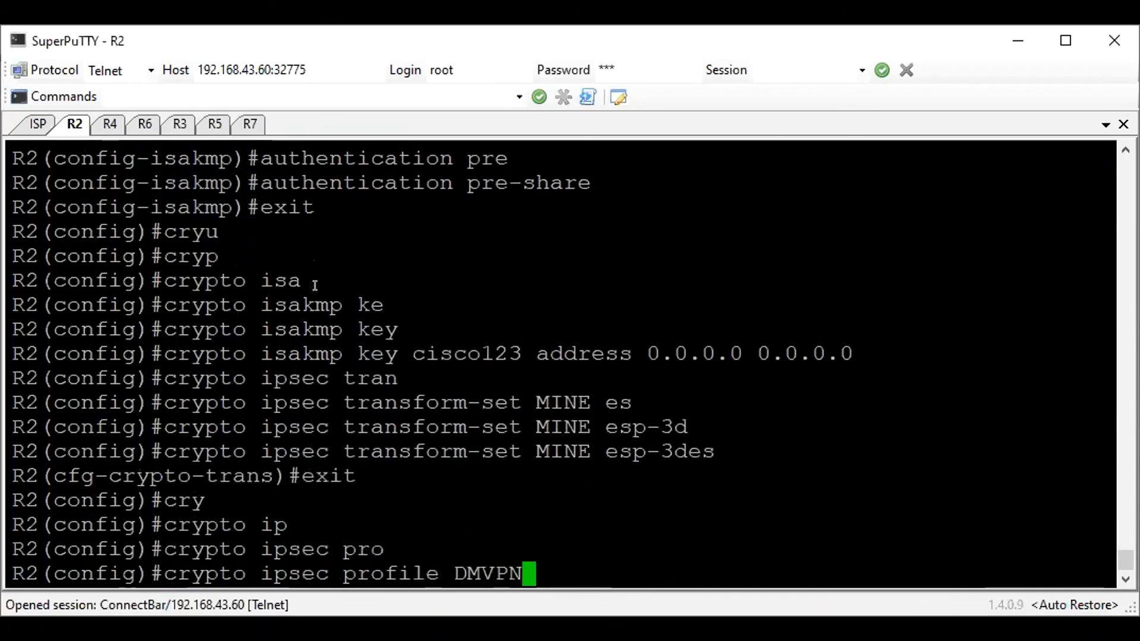
{"action": "key", "text": "Return"}
Assign the transform set MINE to the DMVPN profile and return to global configuration mode
{"action": "type", "text": "set tra"}
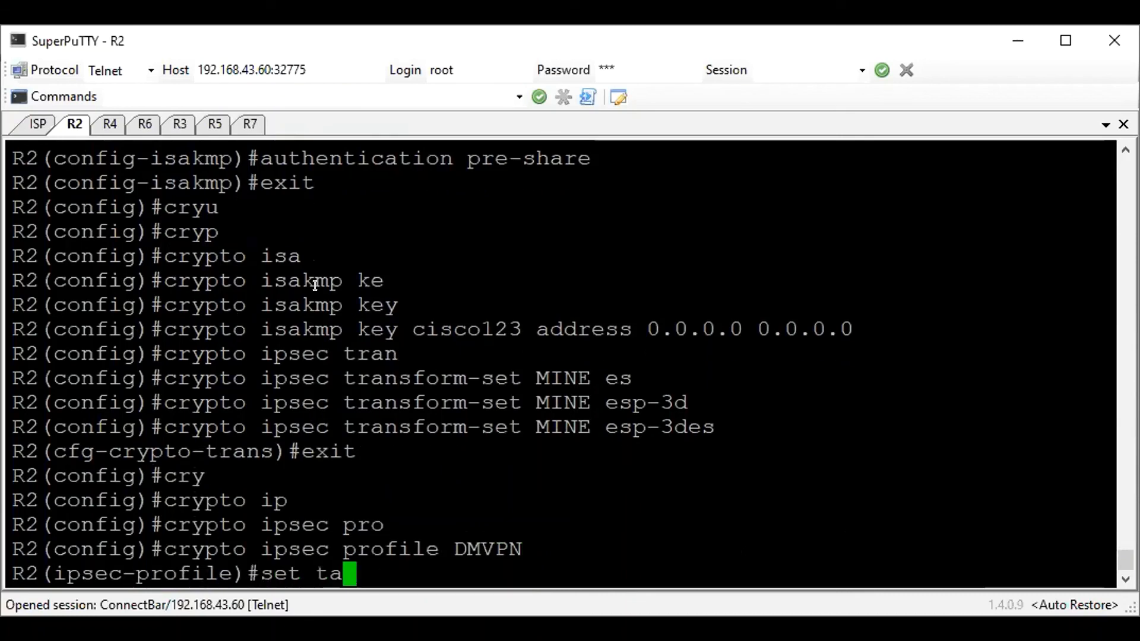
{"action": "key", "text": "Tab"}
{"action": "type", "text": "MINE"}
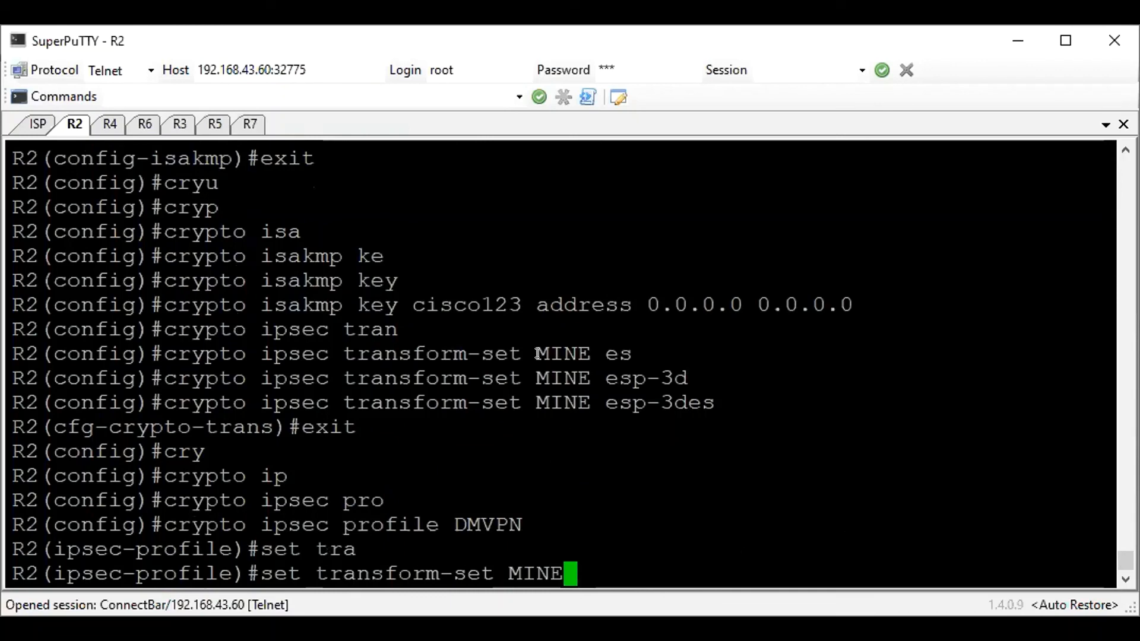
{"action": "key", "text": "Return"}
{"action": "type", "text": "exit"}
{"action": "key", "text": "Return"}
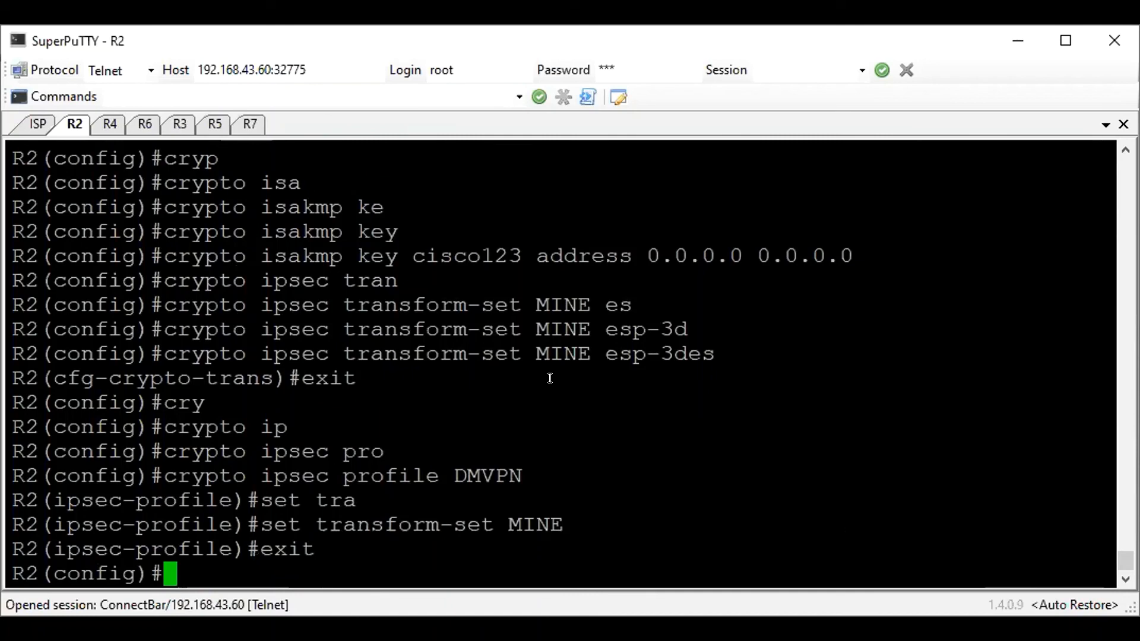
Display R2's running configuration and copy its crypto lines from ISAKMP policy 10 through the DMVPN profile's transform set
{"action": "type", "text": "do sh run"}
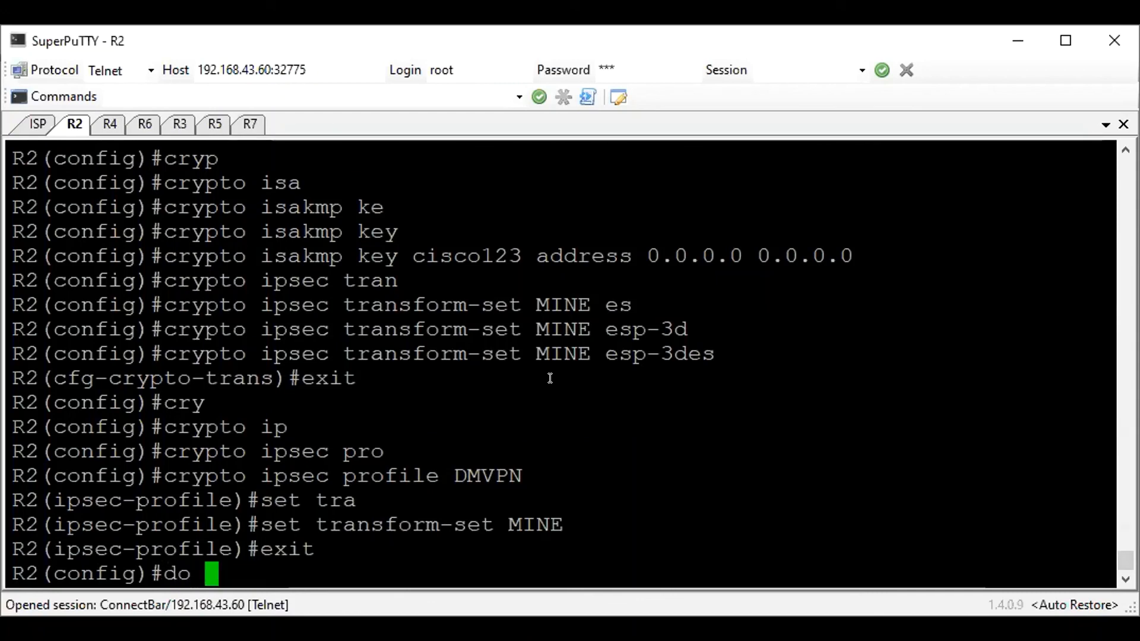
{"action": "key", "text": "Return"}
{"action": "key", "text": "space"}
{"action": "key", "text": "space"}
{"action": "key", "text": "space"}
{"action": "key", "text": "space"}
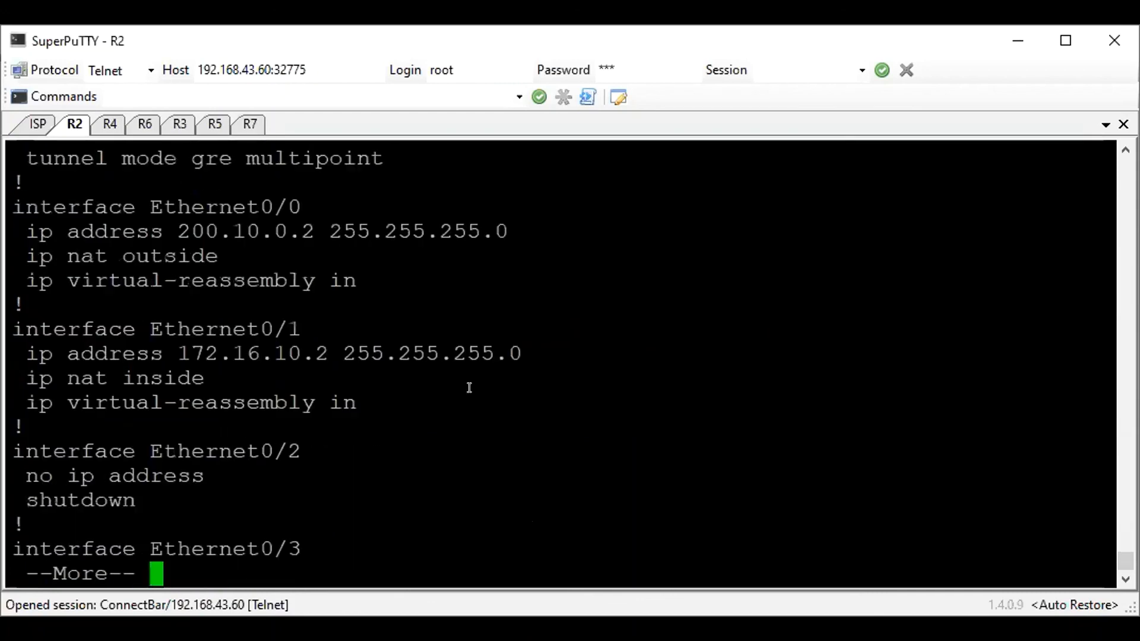
{"action": "scroll", "coordinate": [353, 375], "scroll_direction": "up", "scroll_amount": 15}
{"action": "scroll", "coordinate": [352, 375], "scroll_direction": "up", "scroll_amount": 17}
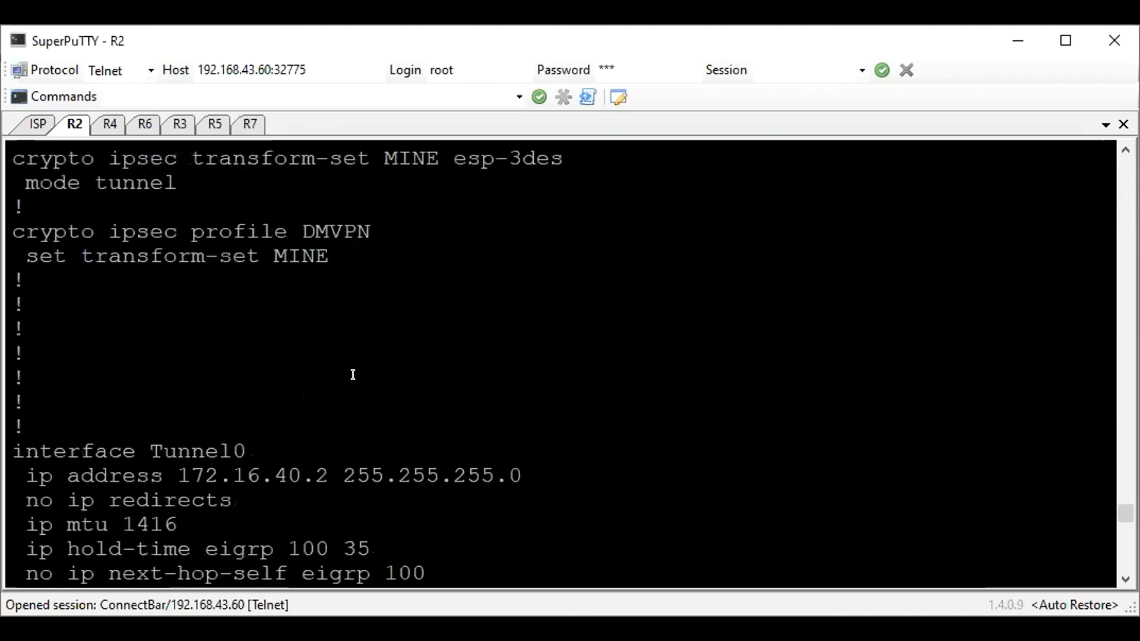
{"action": "scroll", "coordinate": [353, 374], "scroll_direction": "down", "scroll_amount": 2}
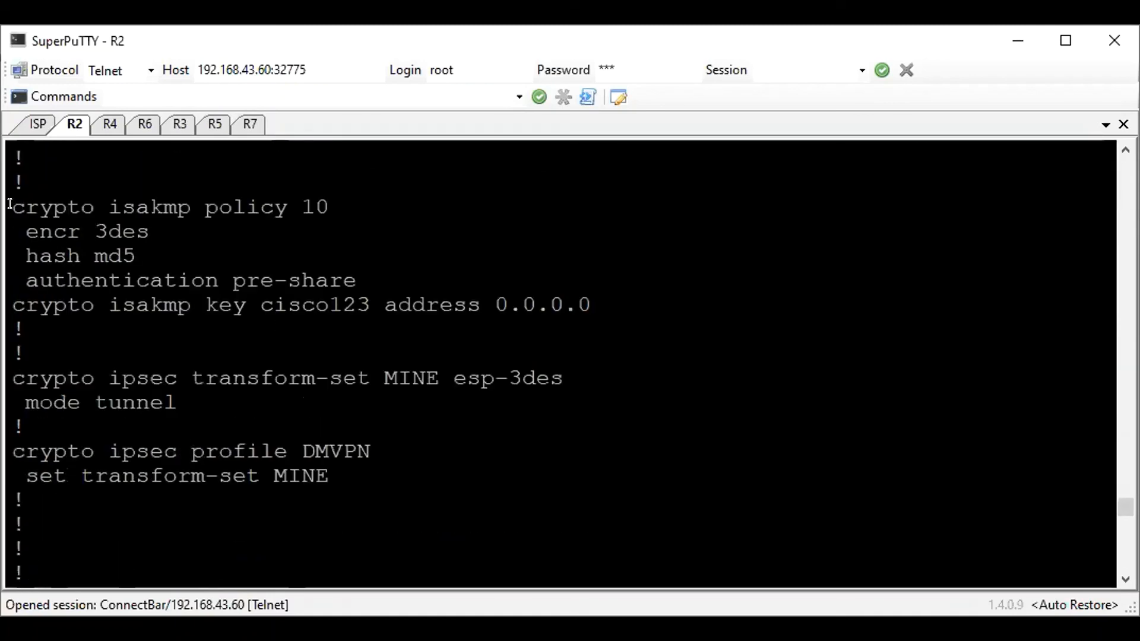
{"action": "left_click_drag", "start_coordinate": [9, 204], "coordinate": [366, 462]}
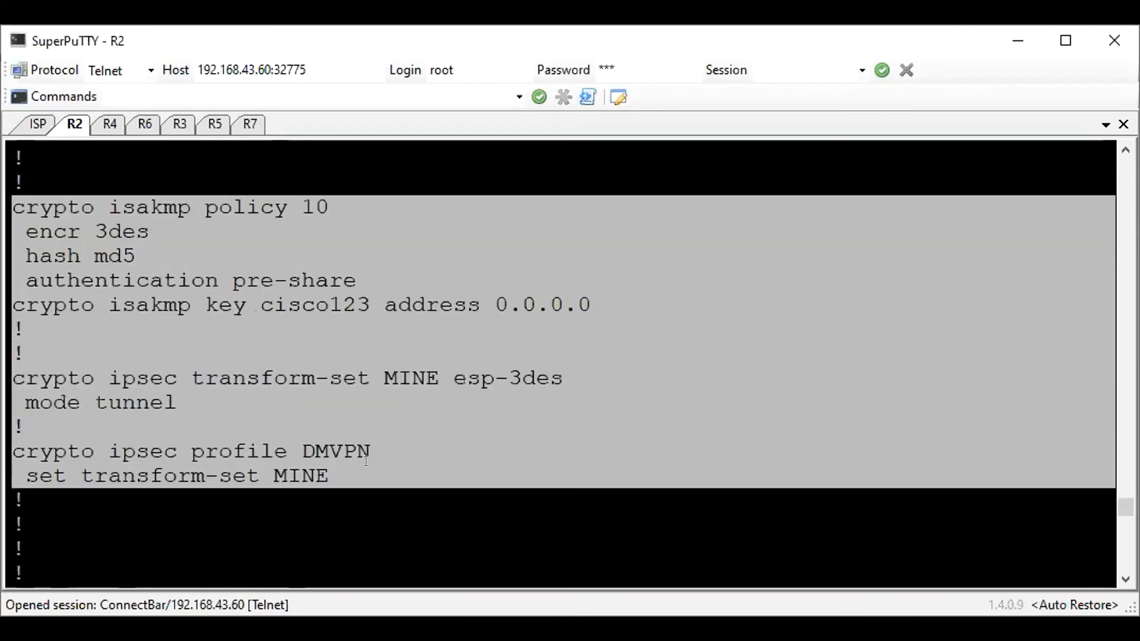
{"action": "scroll", "coordinate": [384, 404], "scroll_direction": "up", "scroll_amount": 9}
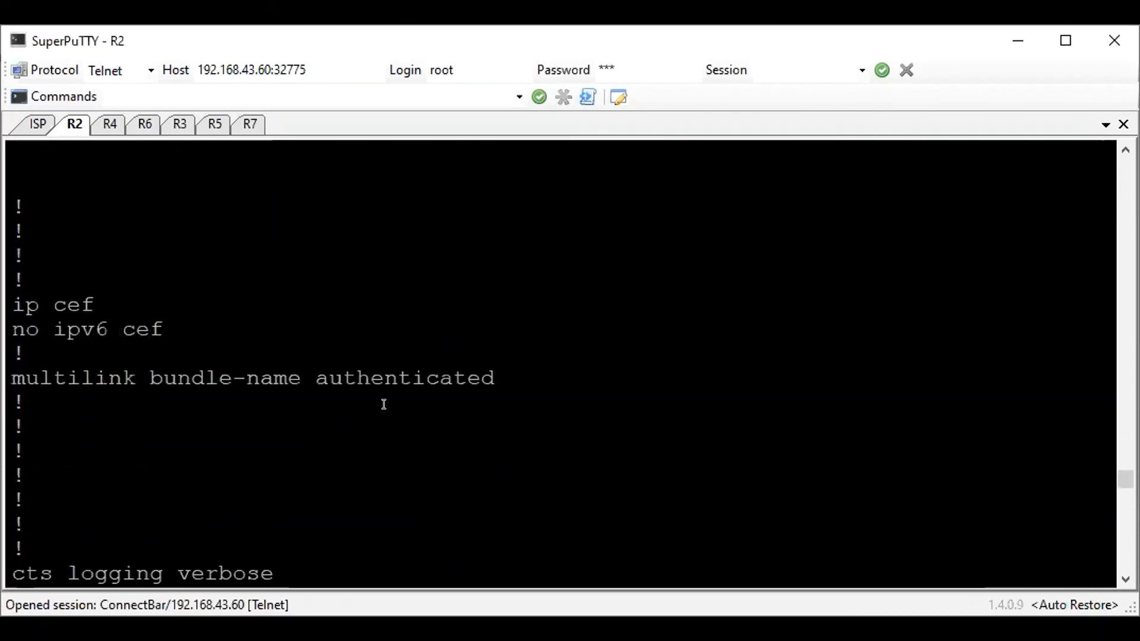
Copy the crypto block from ISAKMP policy 10 down to the DMVPN profile's set transform-set MINE line in R2's running configuration
{"action": "scroll", "coordinate": [384, 404], "scroll_direction": "up", "scroll_amount": 4}
{"action": "scroll", "coordinate": [384, 405], "scroll_direction": "up", "scroll_amount": 6}
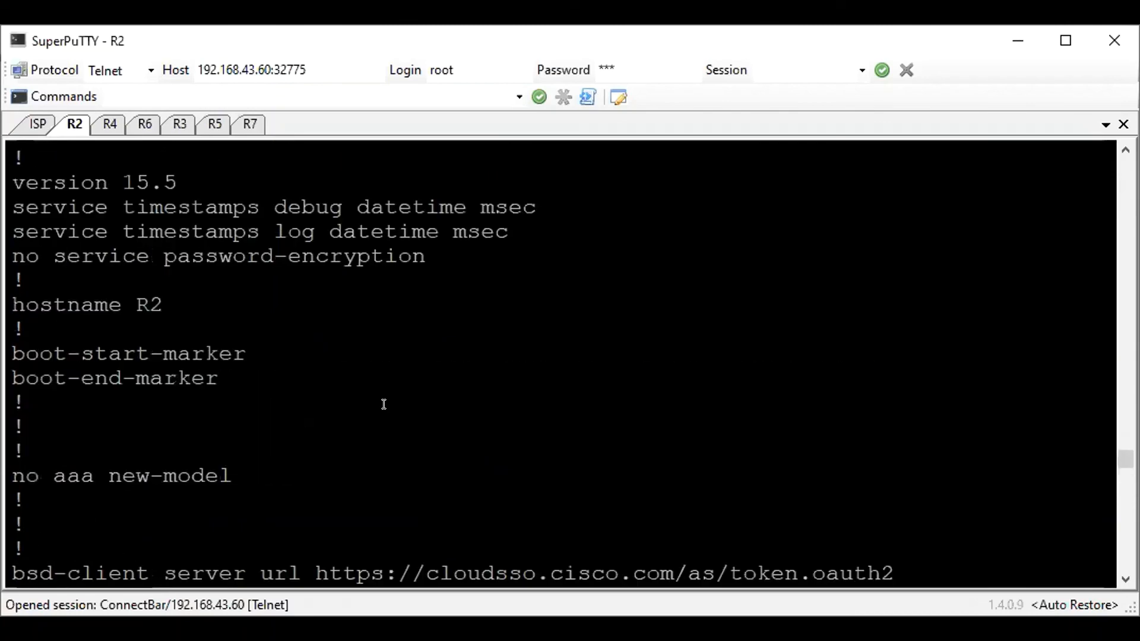
{"action": "scroll", "coordinate": [384, 404], "scroll_direction": "down", "scroll_amount": 10}
{"action": "scroll", "coordinate": [384, 404], "scroll_direction": "down", "scroll_amount": 8}
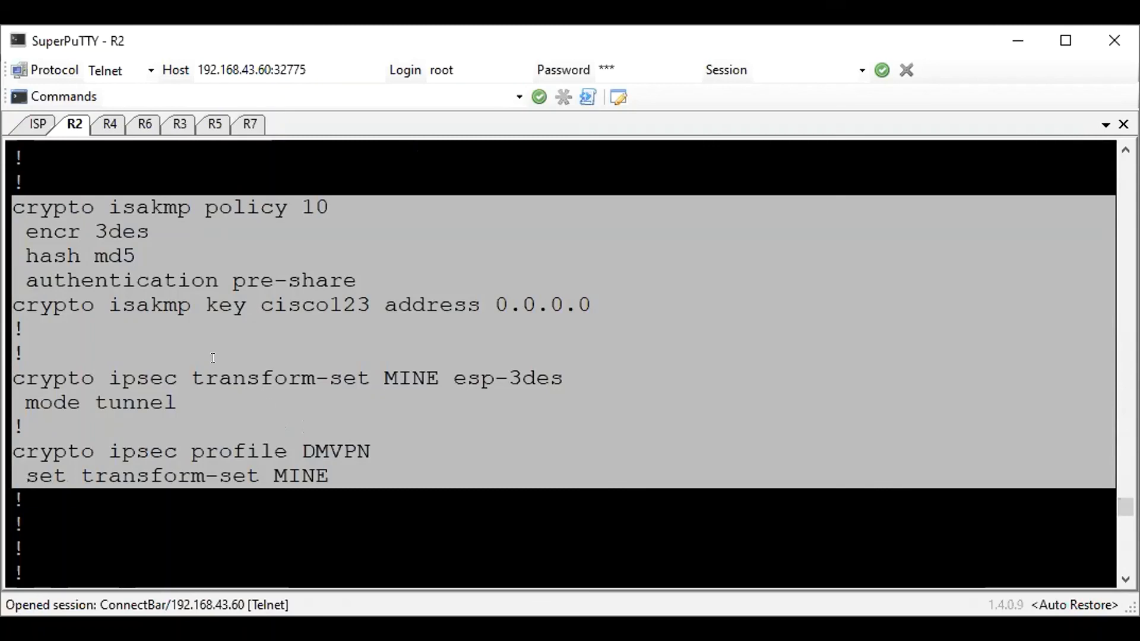
{"action": "left_click_drag", "start_coordinate": [356, 478], "coordinate": [9, 205]}
{"action": "key", "text": "super+c"}
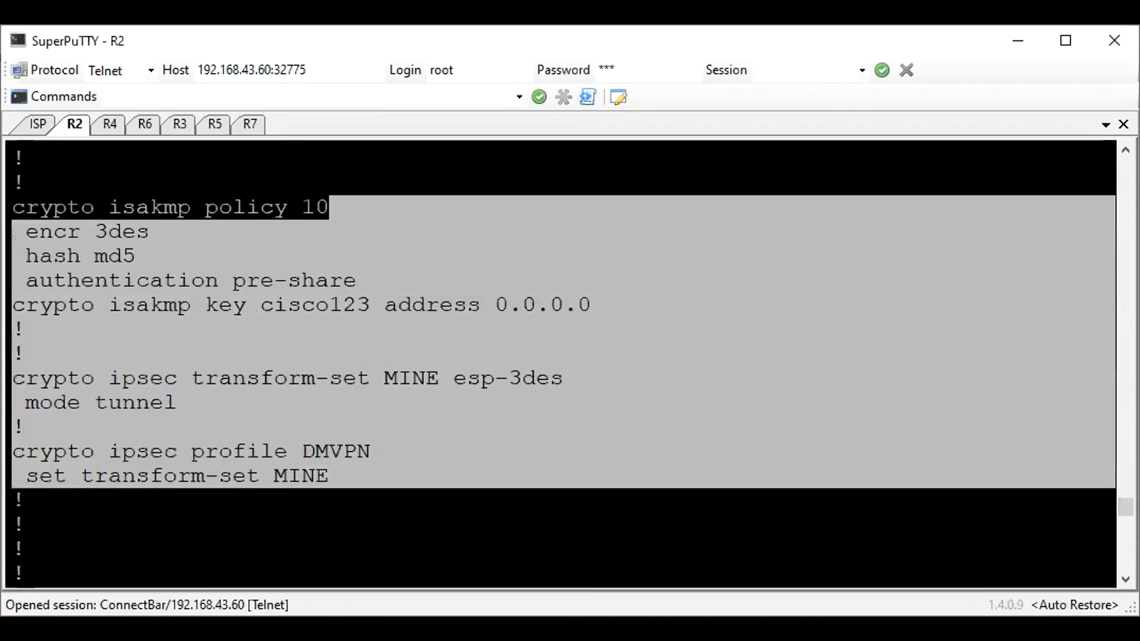
On R4, leave EIGRP router configuration and paste R2's copied ISAKMP policy, pre-shared key, transform set and DMVPN profile commands
{"action": "left_click", "coordinate": [107, 125]}
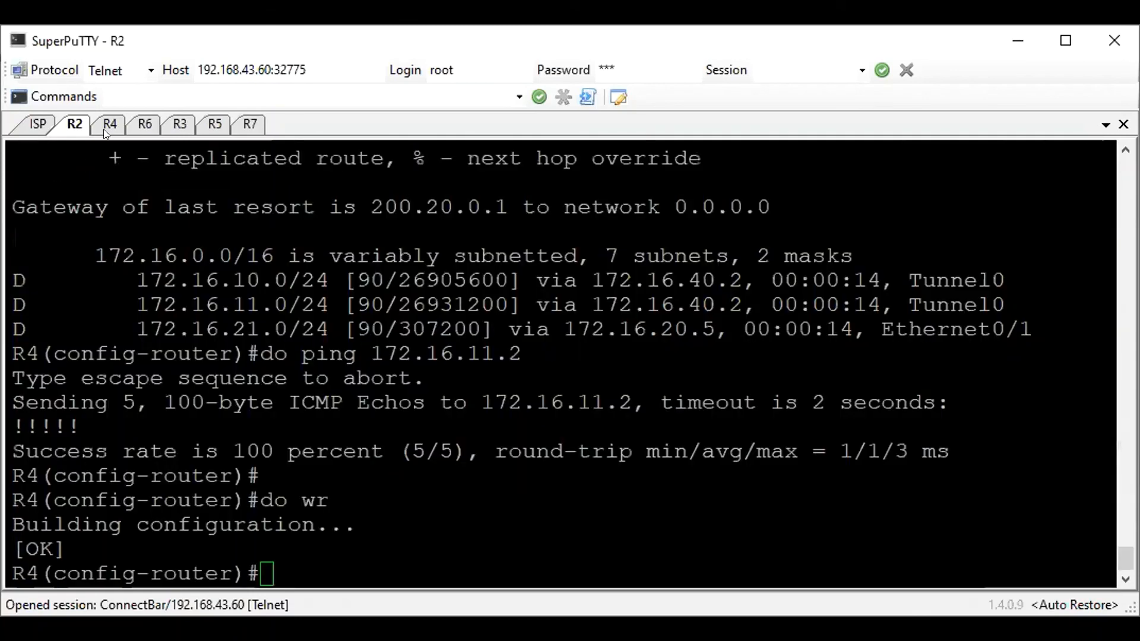
{"action": "type", "text": "exit"}
{"action": "key", "text": "Return"}
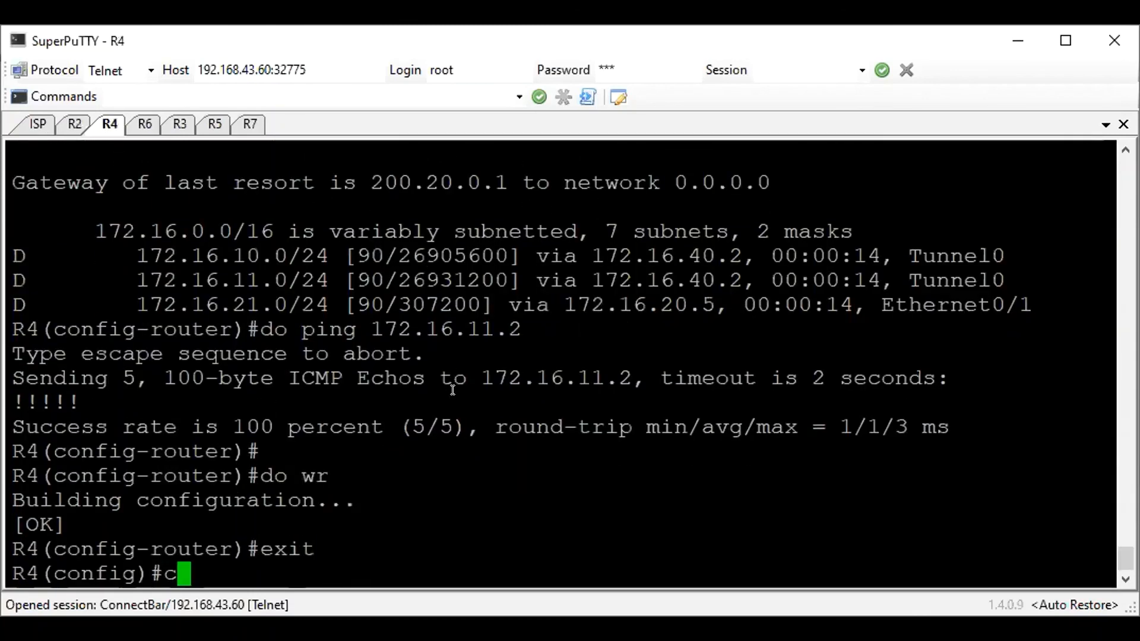
{"action": "right_click", "coordinate": [453, 390]}
{"action": "key", "text": "Return"}
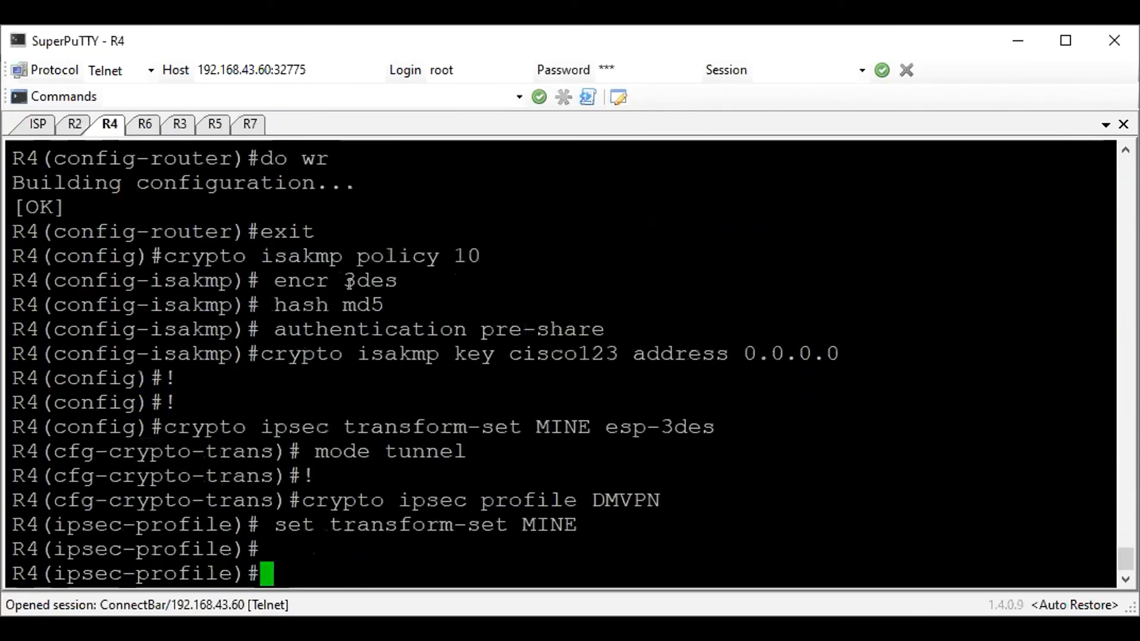
On R6, leave router configuration, paste the copied ISAKMP, pre-shared key, transform set and DMVPN profile commands, and return to global configuration mode
{"action": "left_click", "coordinate": [129, 132]}
{"action": "type", "text": "exi"}
{"action": "key", "text": "Return"}
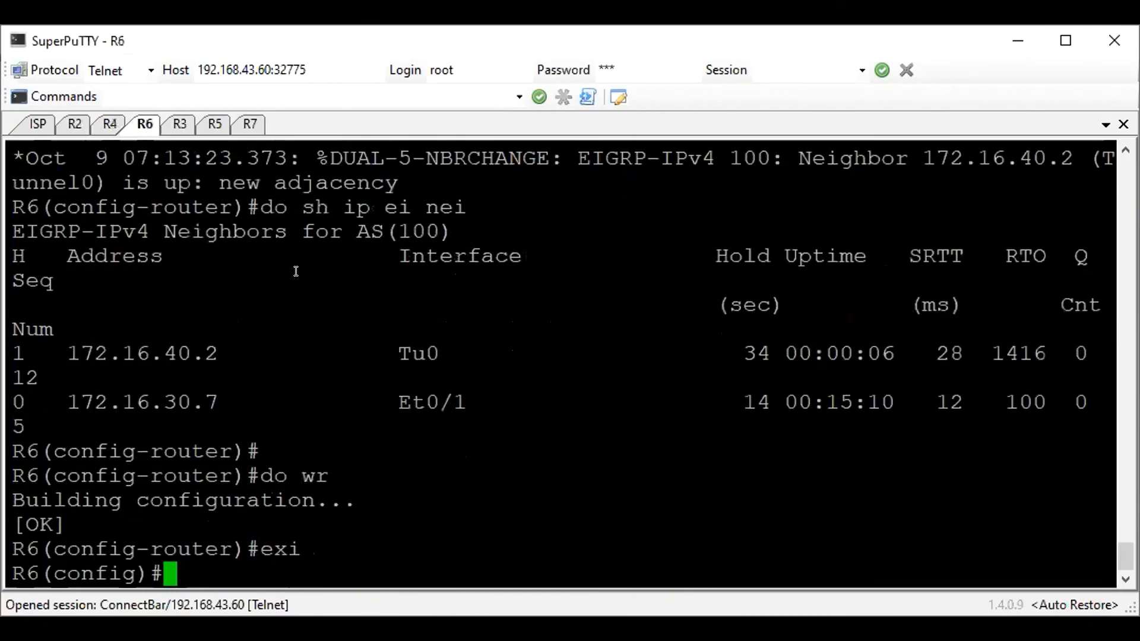
{"action": "right_click", "coordinate": [296, 271]}
{"action": "type", "text": "exit"}
{"action": "key", "text": "Return"}
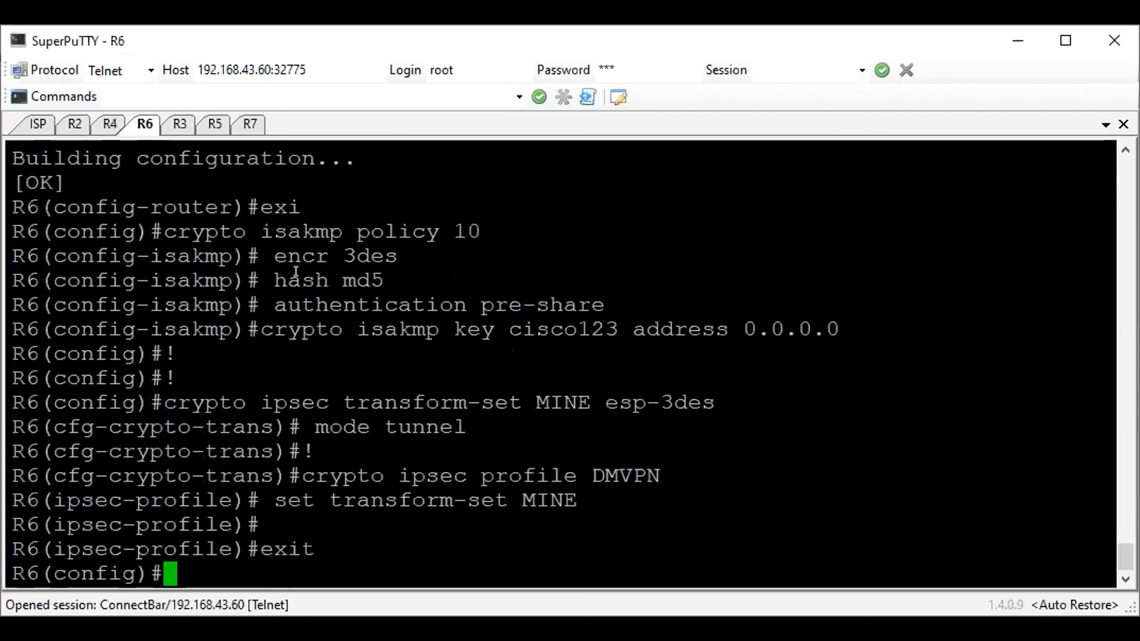
Back on R2, apply tunnel protection with the IPsec profile DMVPN to interface tunnel 0
{"action": "left_click", "coordinate": [70, 130]}
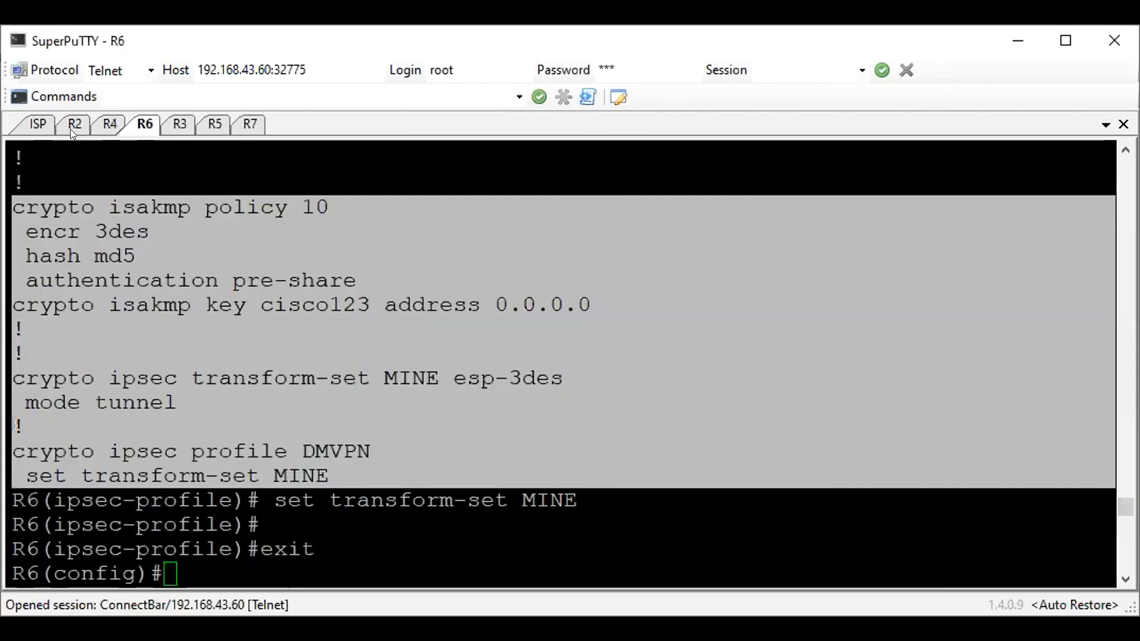
{"action": "key", "text": "Return"}
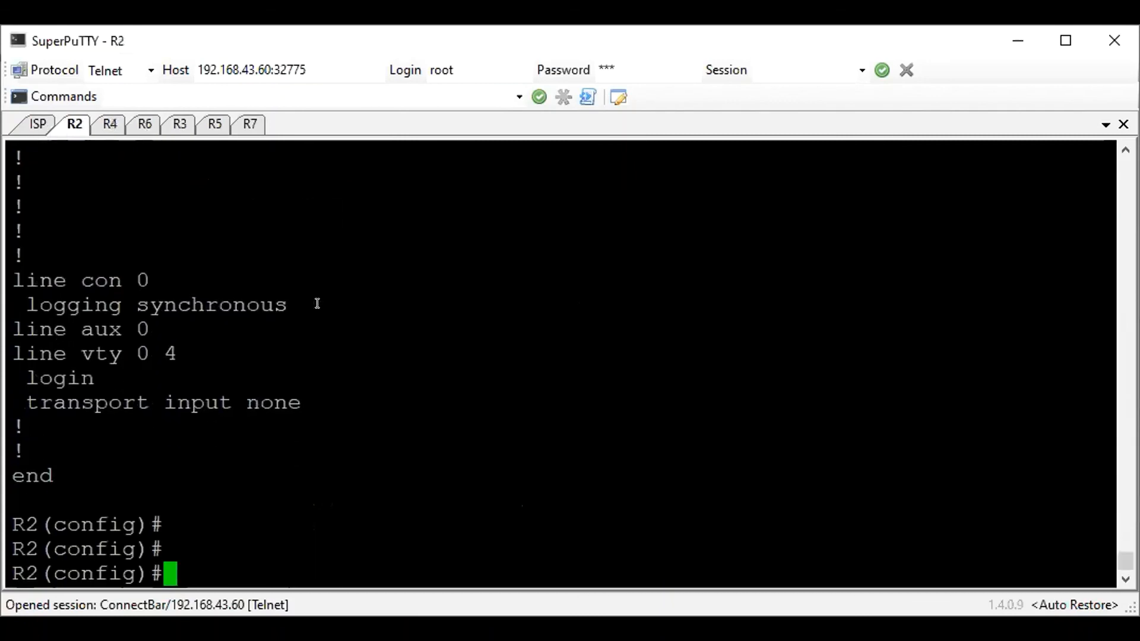
{"action": "type", "text": "int tu"}
{"action": "key", "text": "Tab"}
{"action": "type", "text": "0"}
{"action": "key", "text": "Return"}
{"action": "type", "text": "tun"}
{"action": "key", "text": "Tab"}
{"action": "type", "text": "po"}
{"action": "key", "text": "Tab"}
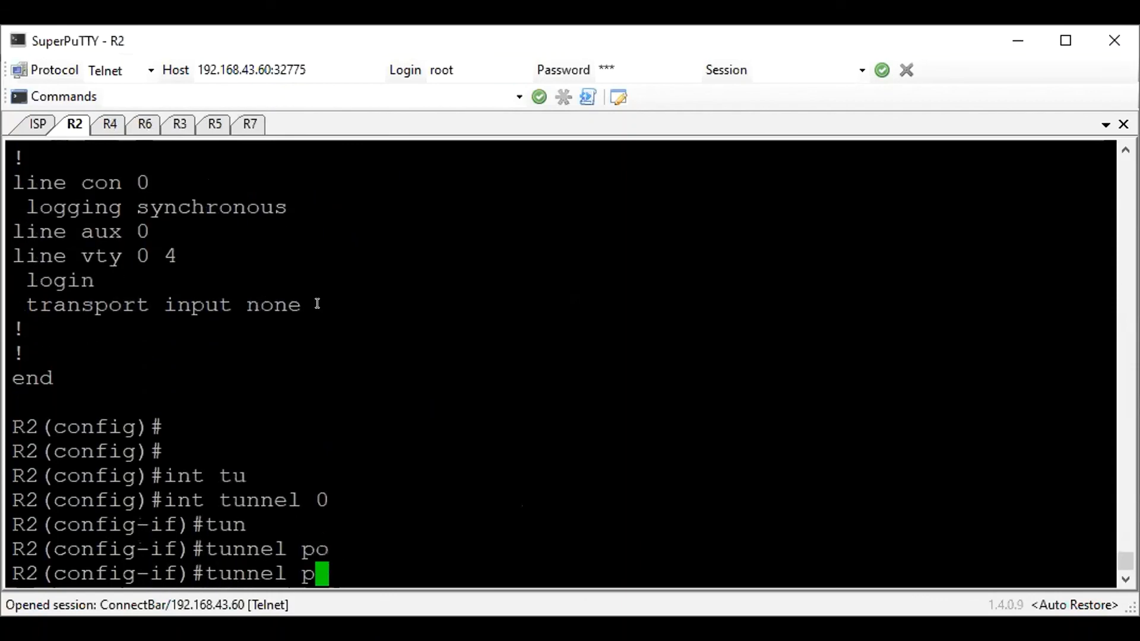
{"action": "type", "text": "r"}
{"action": "key", "text": "Tab"}
{"action": "type", "text": "ip"}
{"action": "key", "text": "Tab"}
{"action": "type", "text": "pr"}
{"action": "key", "text": "Tab"}
{"action": "type", "text": "DMVPN"}
{"action": "key", "text": "Return"}
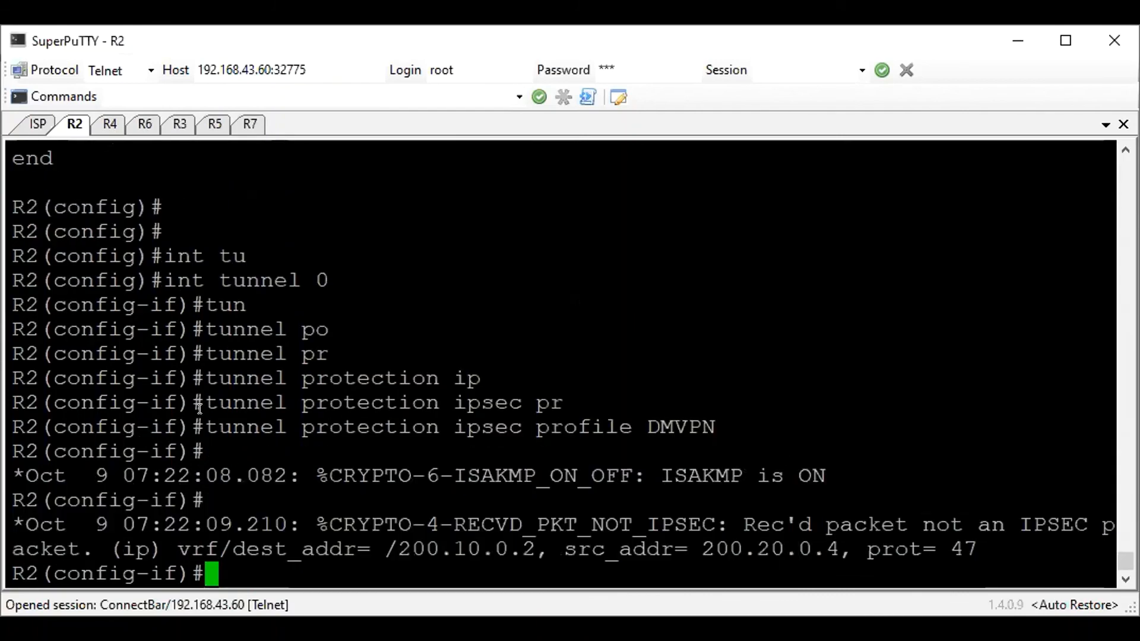
Copy R2's tunnel protection ipsec profile DMVPN command and apply it to interface tunnel 0 on R4
{"action": "left_click_drag", "start_coordinate": [200, 427], "coordinate": [715, 425]}
{"action": "key", "text": "super+c"}
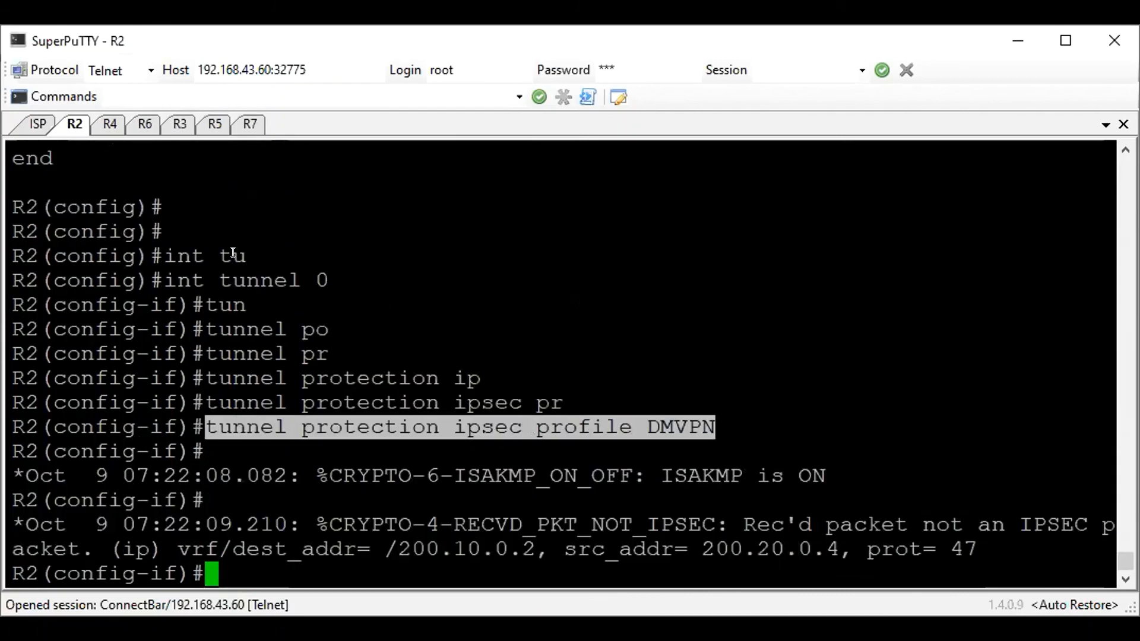
{"action": "left_click", "coordinate": [103, 127]}
{"action": "type", "text": "int tunn 0"}
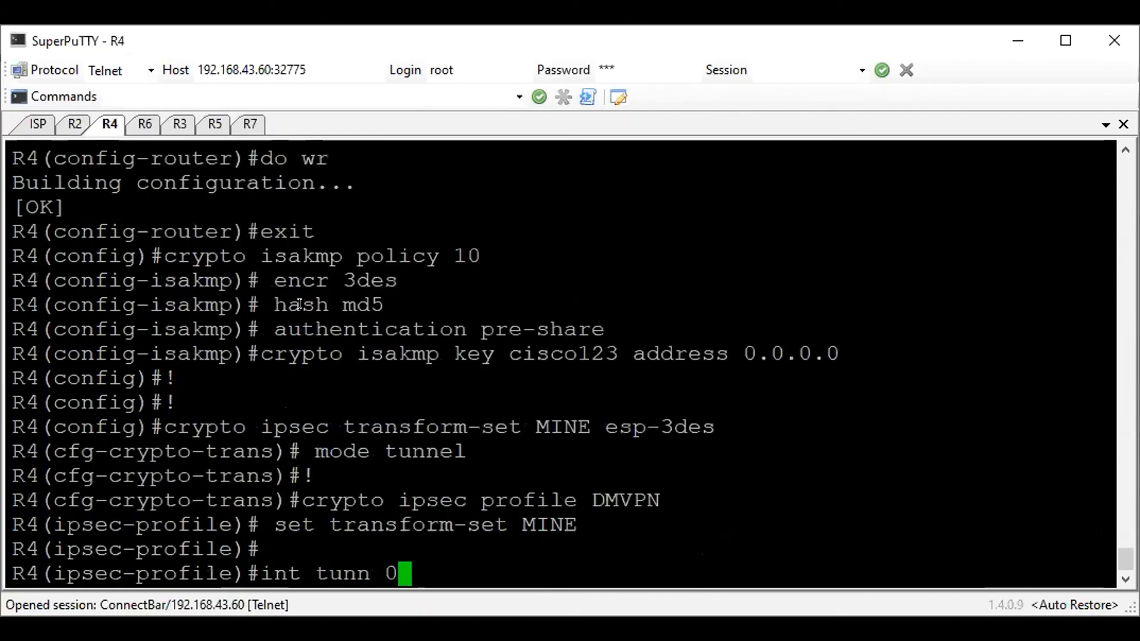
{"action": "key", "text": "Return"}
{"action": "right_click", "coordinate": [300, 304]}
{"action": "key", "text": "Return"}
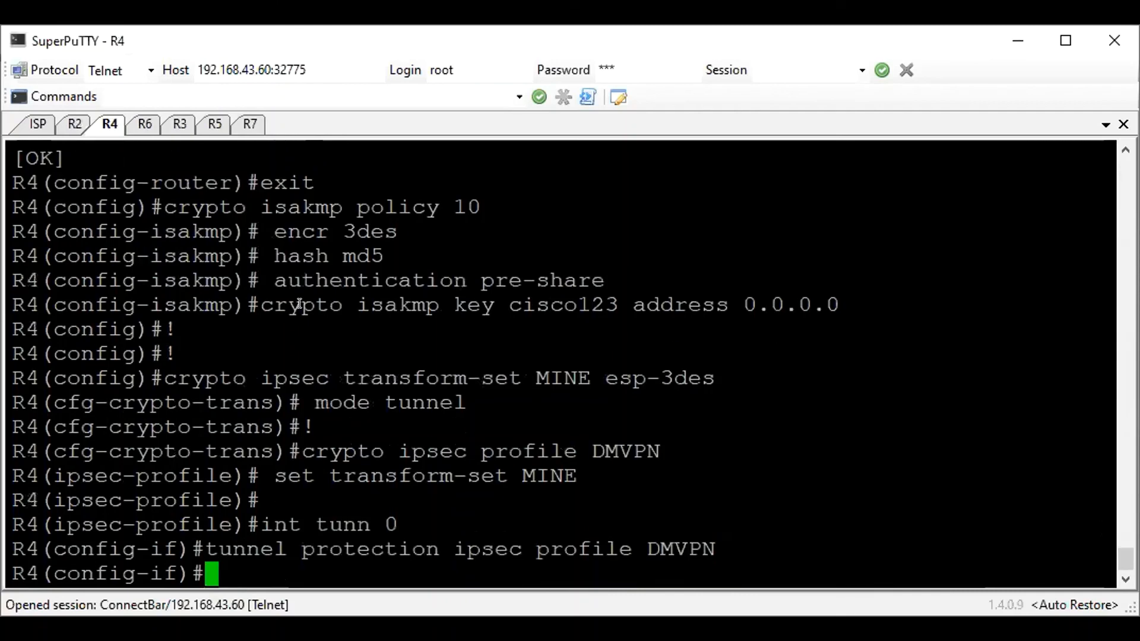
Apply the copied tunnel protection ipsec profile DMVPN command to interface tunnel 0 on R6
{"action": "left_click", "coordinate": [142, 127]}
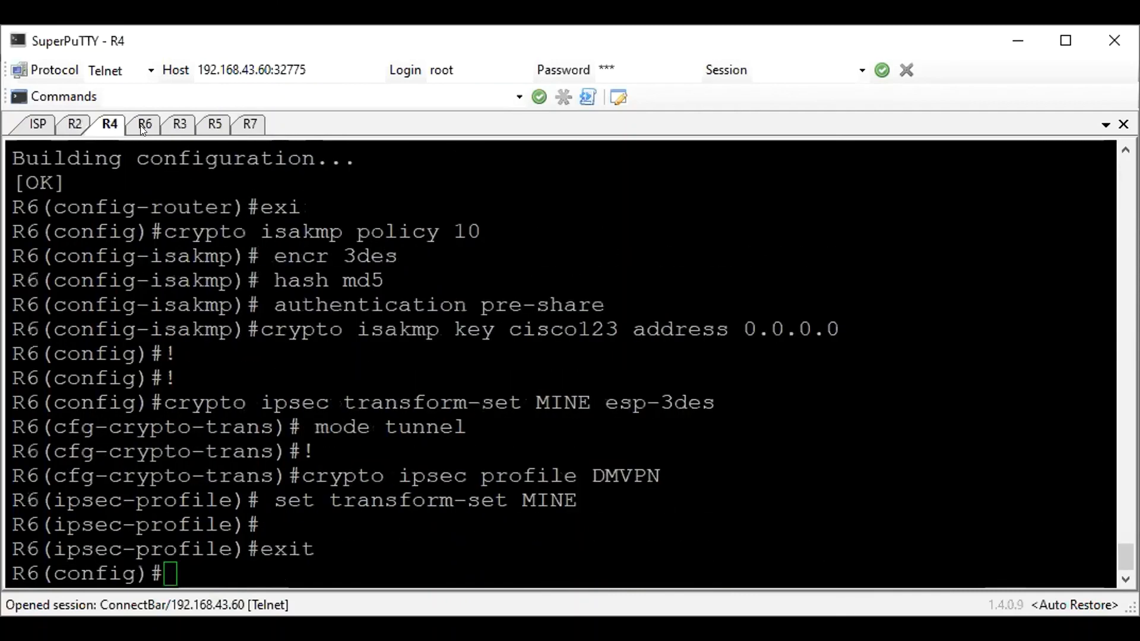
{"action": "type", "text": "int tunn 0"}
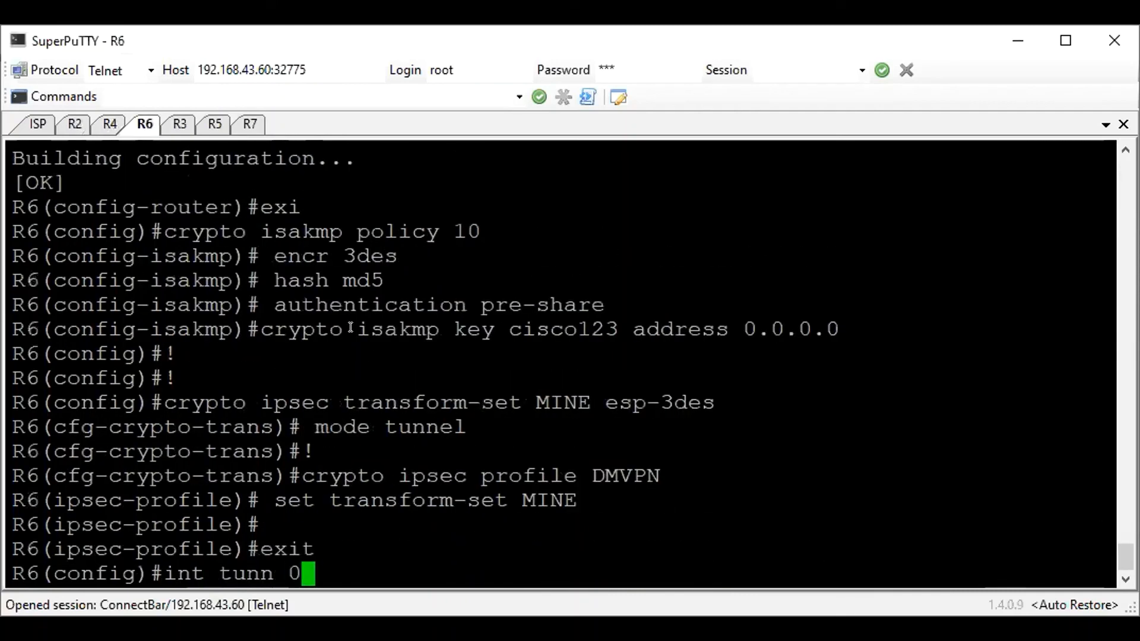
{"action": "key", "text": "Return"}
{"action": "right_click", "coordinate": [350, 328]}
{"action": "key", "text": "Return"}
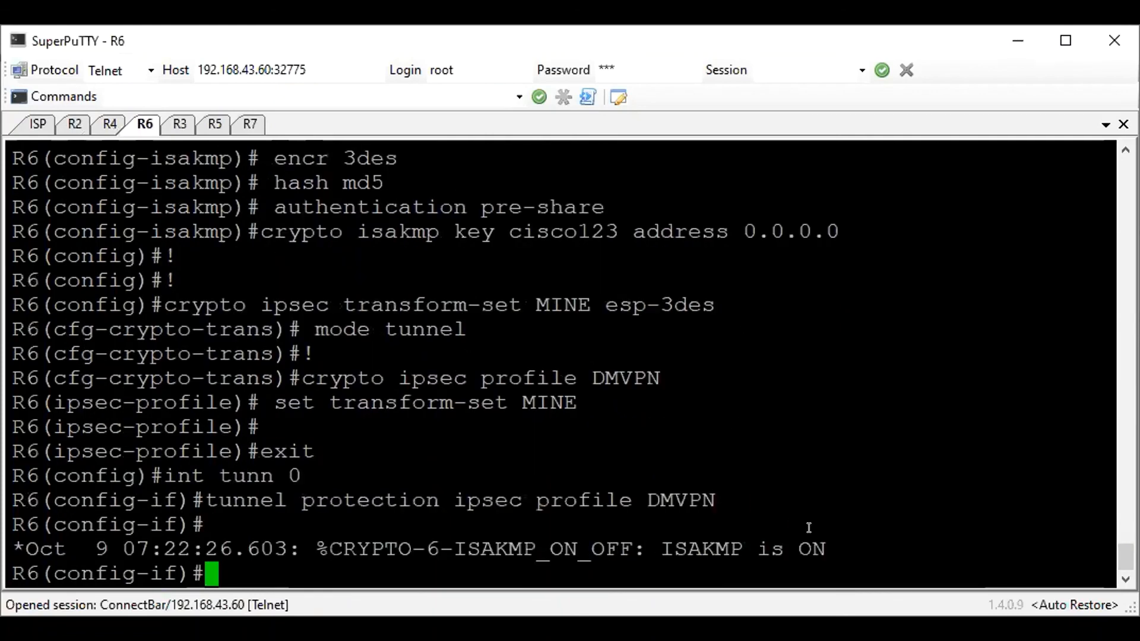
{"action": "left_click_drag", "start_coordinate": [812, 546], "coordinate": [717, 501]}
{"action": "left_click", "coordinate": [825, 391]}
Test reachability through the protected tunnel by pinging 172.16.11.2 from R7
{"action": "left_click", "coordinate": [75, 123]}
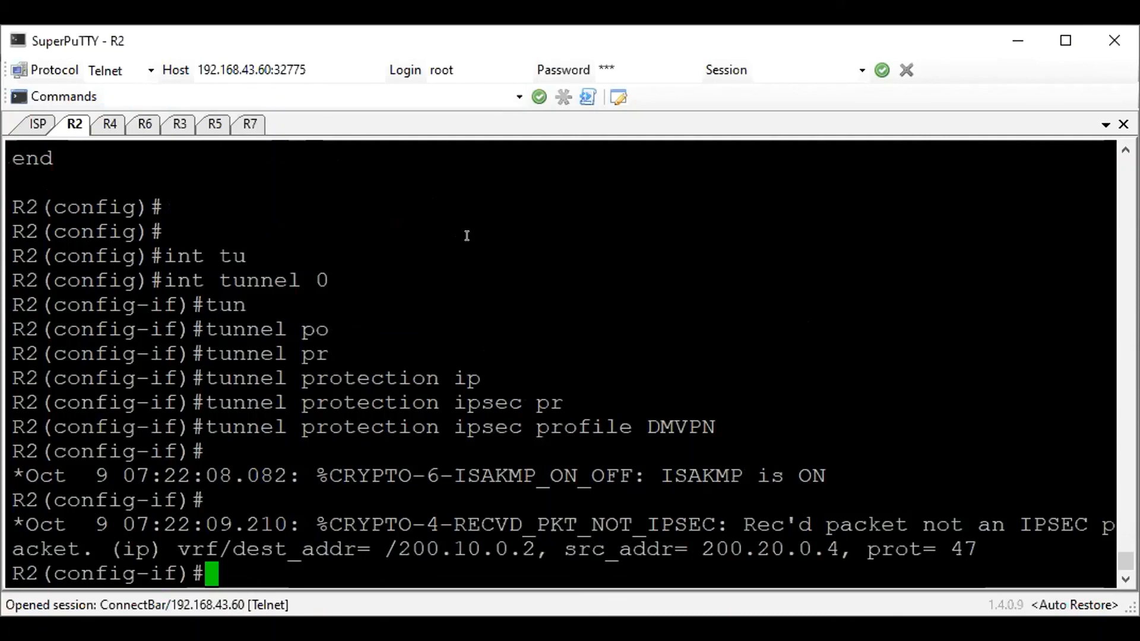
{"action": "left_click", "coordinate": [245, 126]}
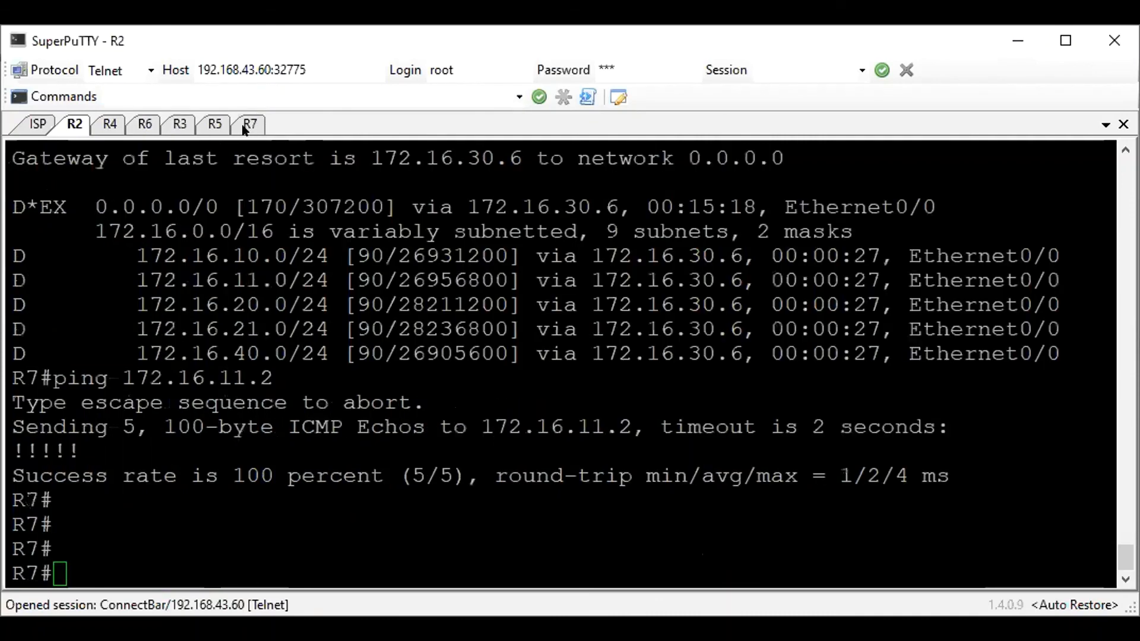
{"action": "key", "text": "Return"}
{"action": "type", "text": "ping "}
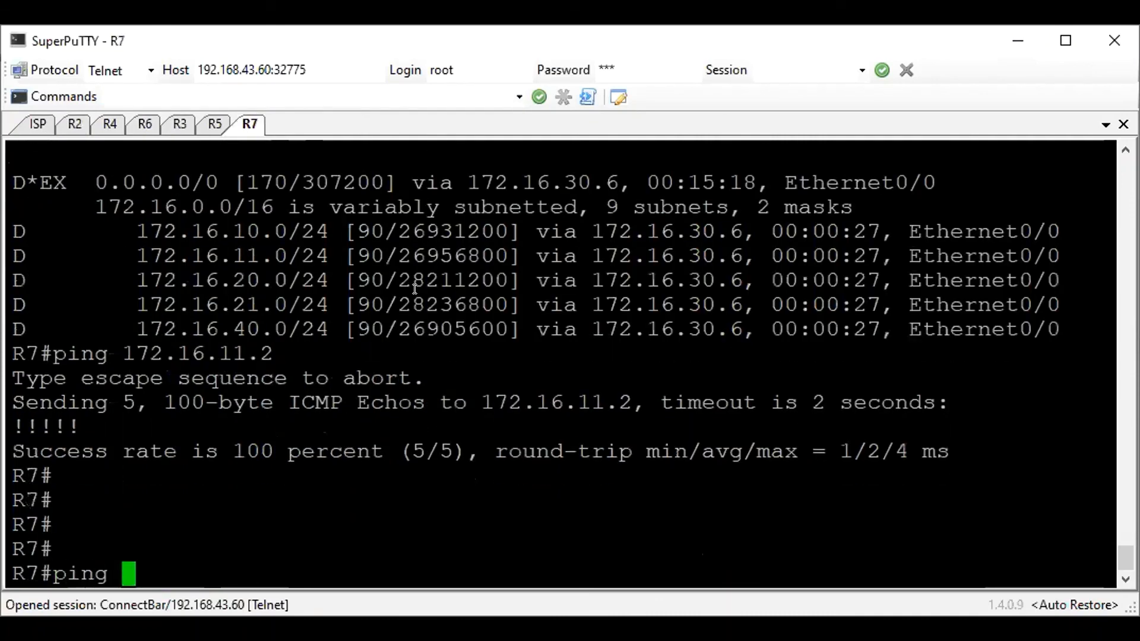
{"action": "type", "text": "172.16.11.2"}
{"action": "key", "text": "Return"}
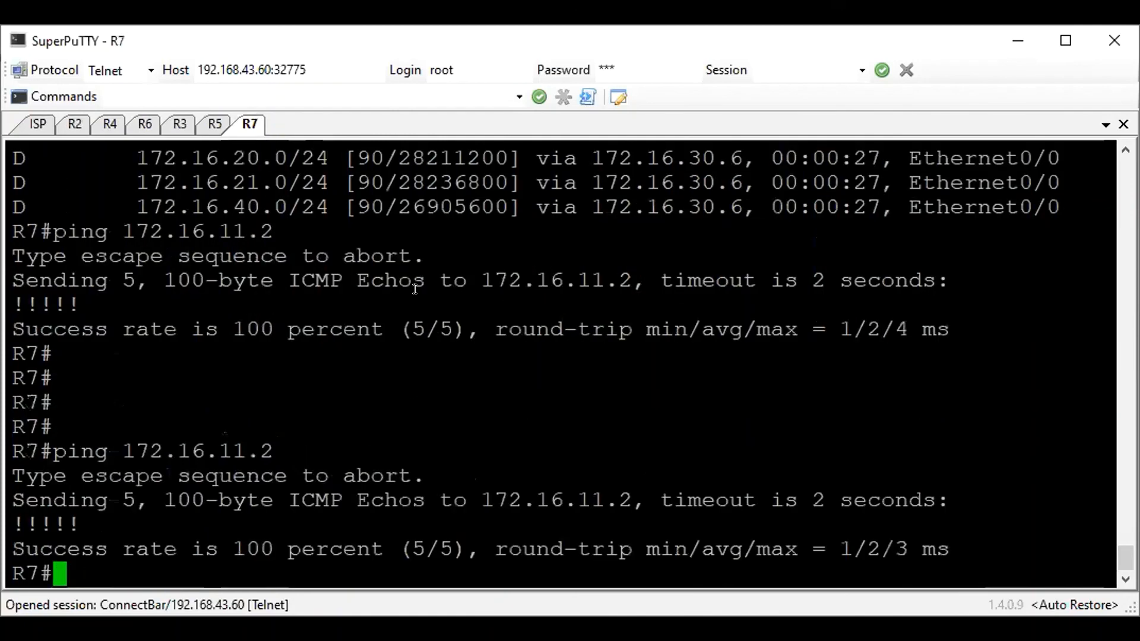
Test R7's internet connectivity by pinging 1.1.1.1, 8.8.8.8 and 4.2.2.2
{"action": "type", "text": "ping 1.1.1.1"}
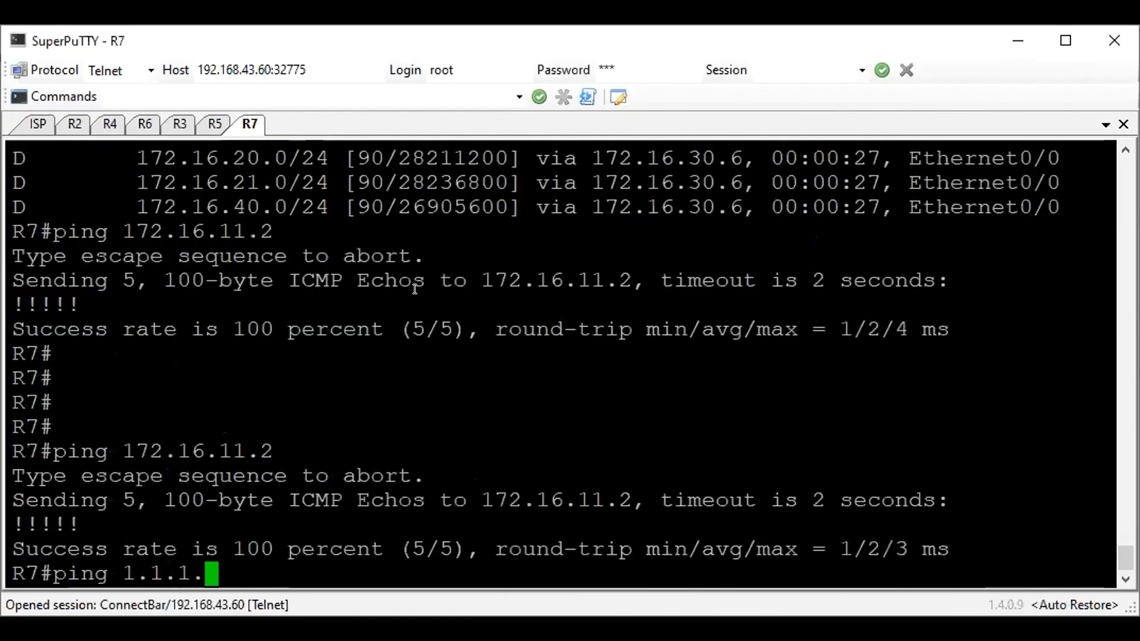
{"action": "key", "text": "Return"}
{"action": "type", "text": "ipng"}
{"action": "key", "text": "BackSpace"}
{"action": "key", "text": "BackSpace"}
{"action": "key", "text": "BackSpace"}
{"action": "key", "text": "BackSpace"}
{"action": "key", "text": "BackSpace"}
{"action": "type", "text": "ping 8.8.8.8"}
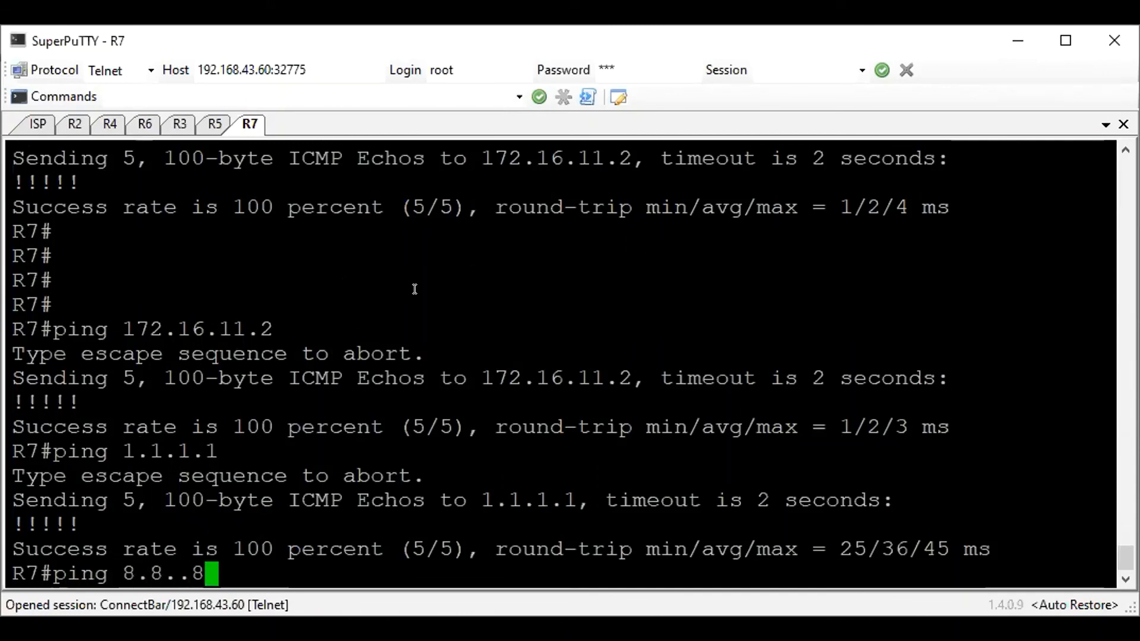
{"action": "key", "text": "Return"}
{"action": "type", "text": "ping 4.2.2.2"}
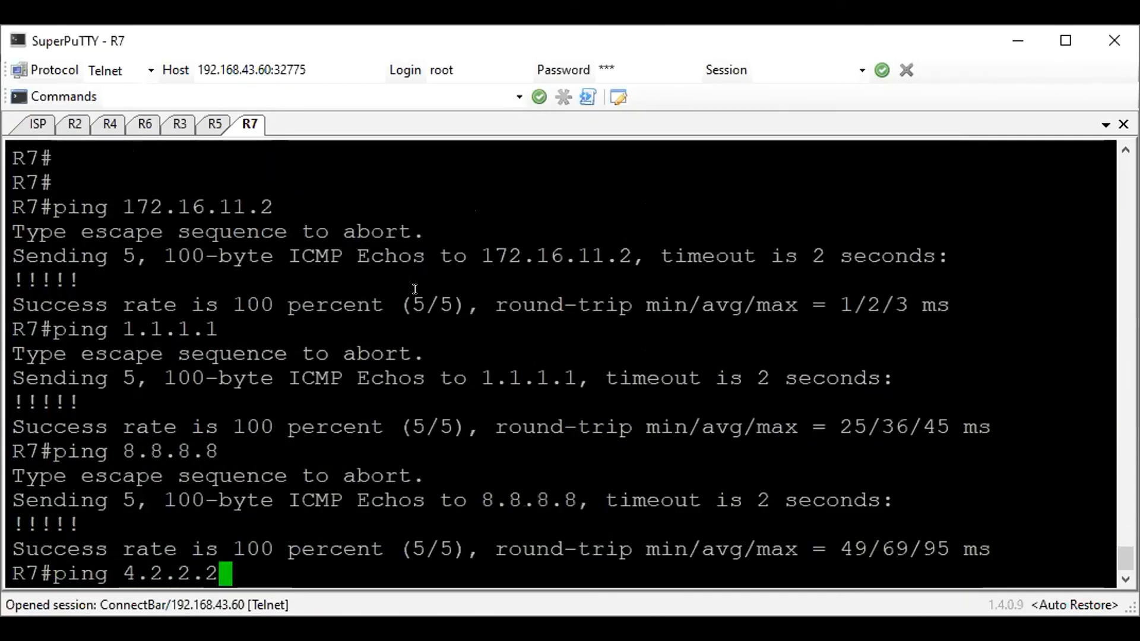
{"action": "key", "text": "Return"}
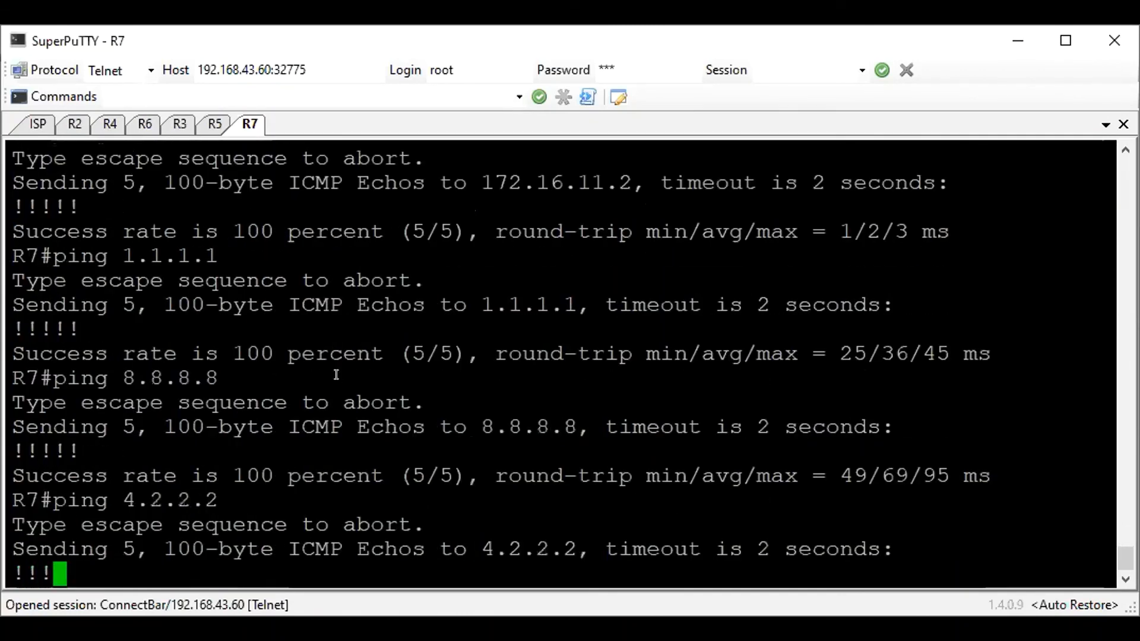
Open R5's console and ping 1.1.1.1 and 172.16.11.2 to test internet and tunnel connectivity
{"action": "left_click", "coordinate": [211, 118]}
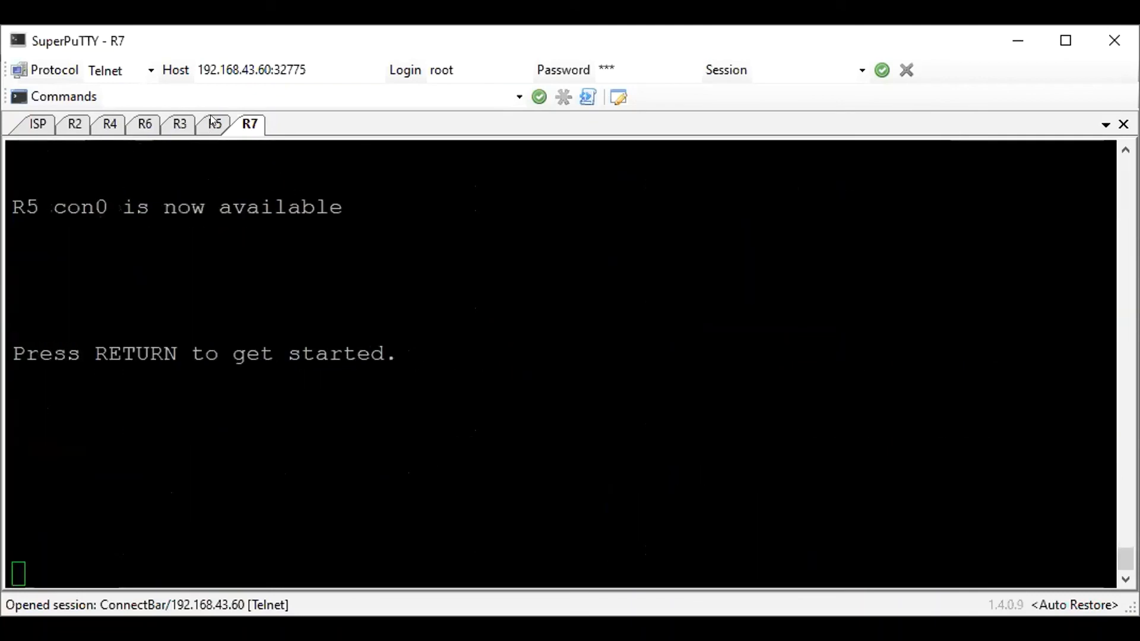
{"action": "left_click", "coordinate": [267, 238]}
{"action": "key", "text": "Return"}
{"action": "type", "text": "ping 1.1.1.1"}
{"action": "key", "text": "BackSpace"}
{"action": "key", "text": "BackSpace"}
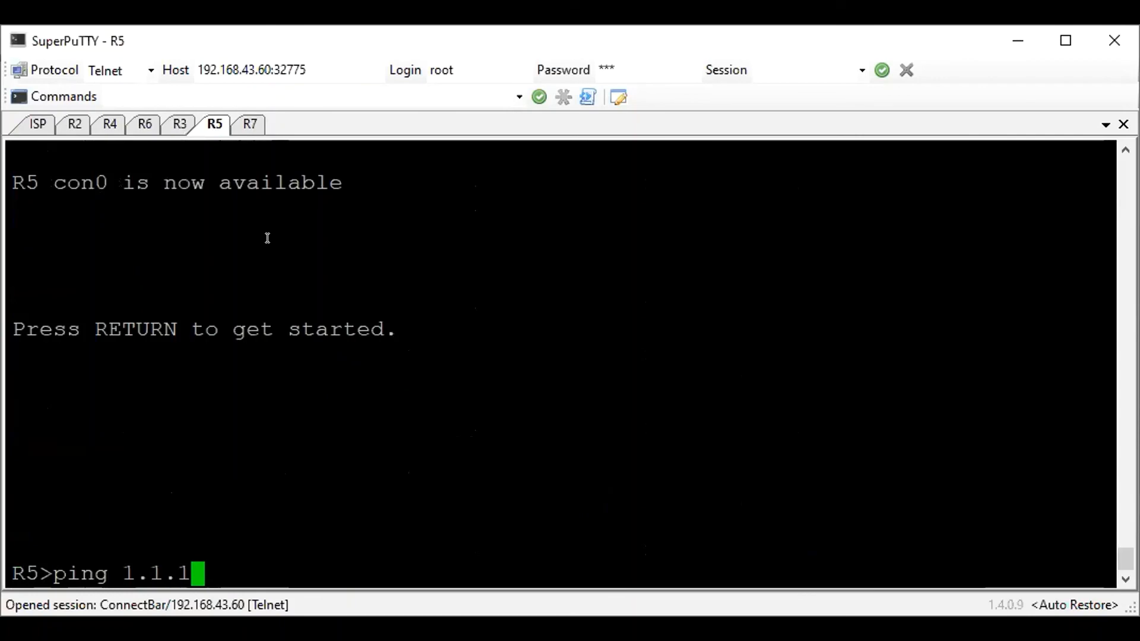
{"action": "type", "text": ".1"}
{"action": "key", "text": "Return"}
{"action": "type", "text": "ping "}
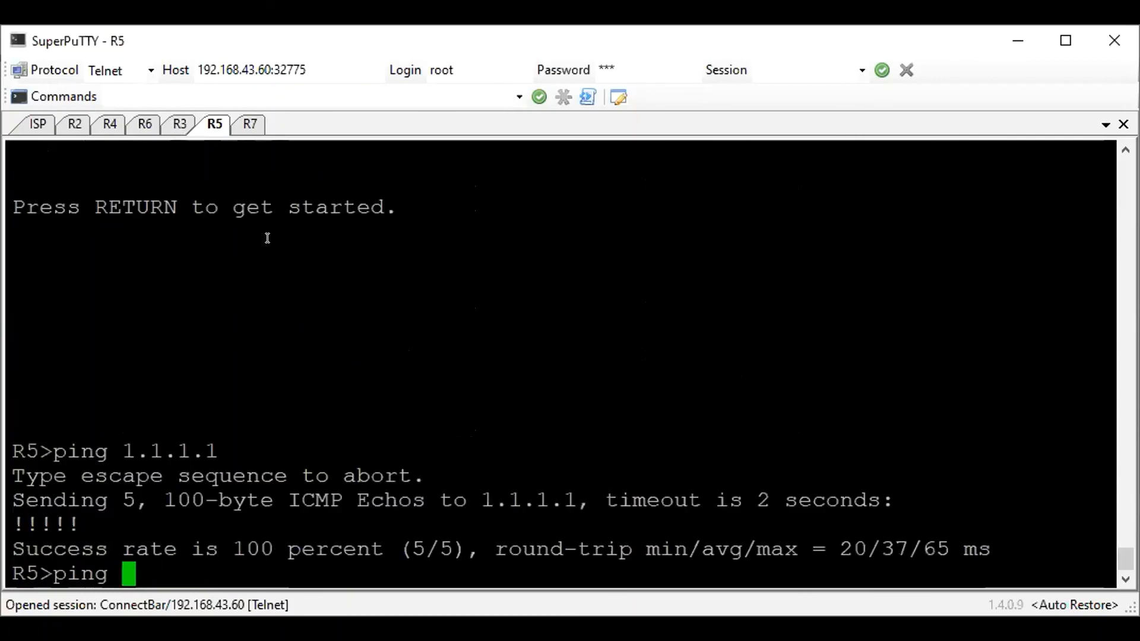
{"action": "type", "text": "172.16.11.2"}
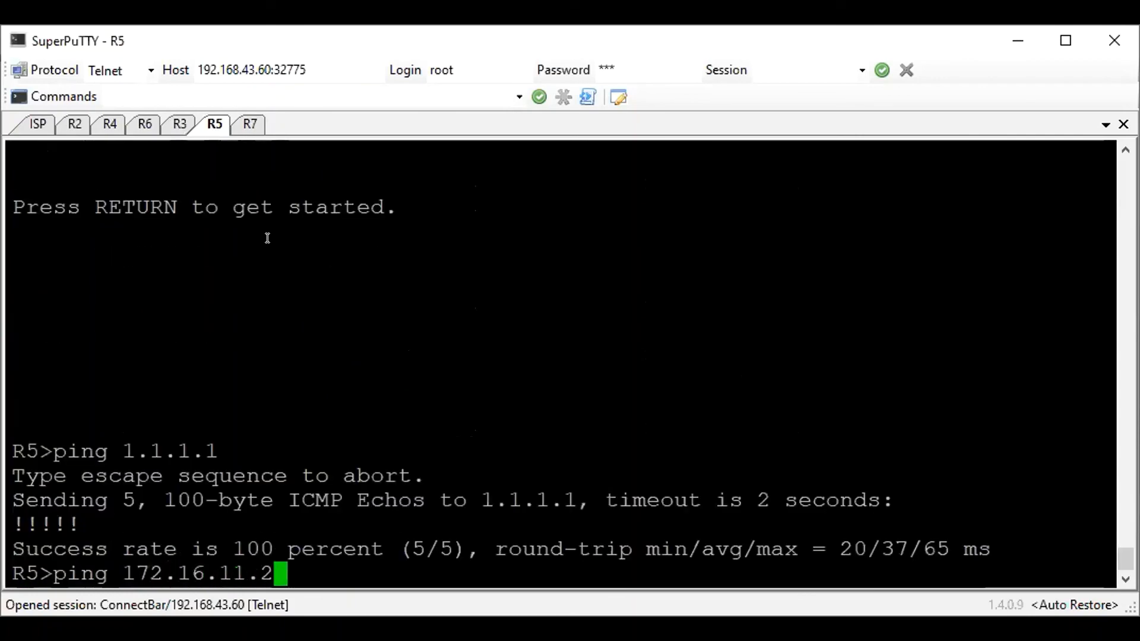
{"action": "key", "text": "Return"}
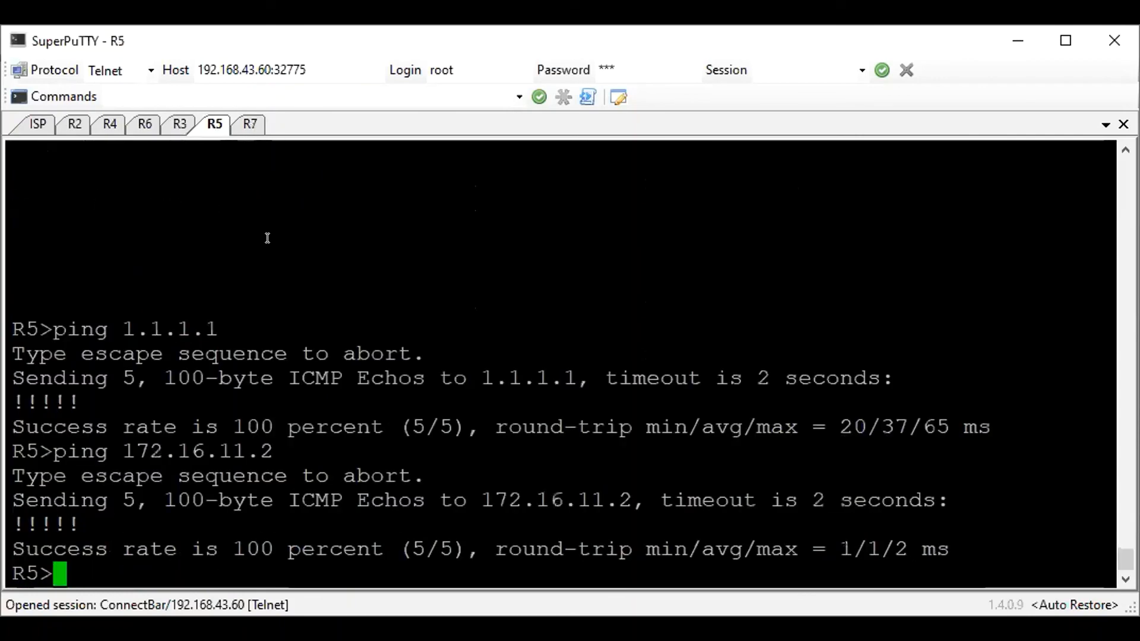
Open R3's console and ping 1.1.1.1 to test its internet connectivity
{"action": "left_click", "coordinate": [175, 130]}
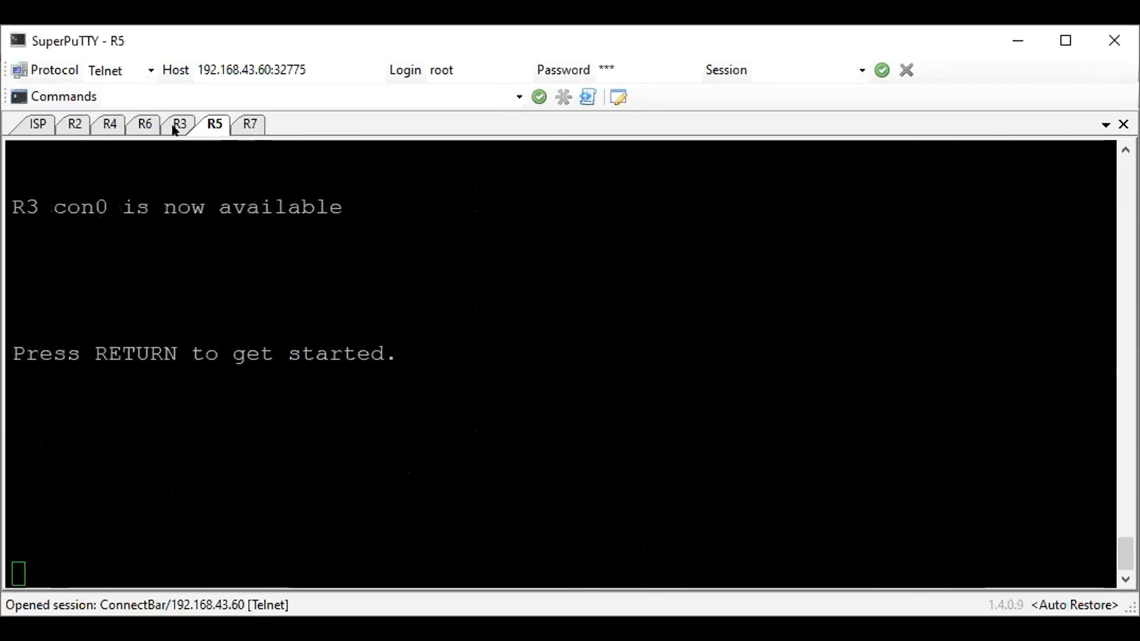
{"action": "key", "text": "Return"}
{"action": "type", "text": "ping 11"}
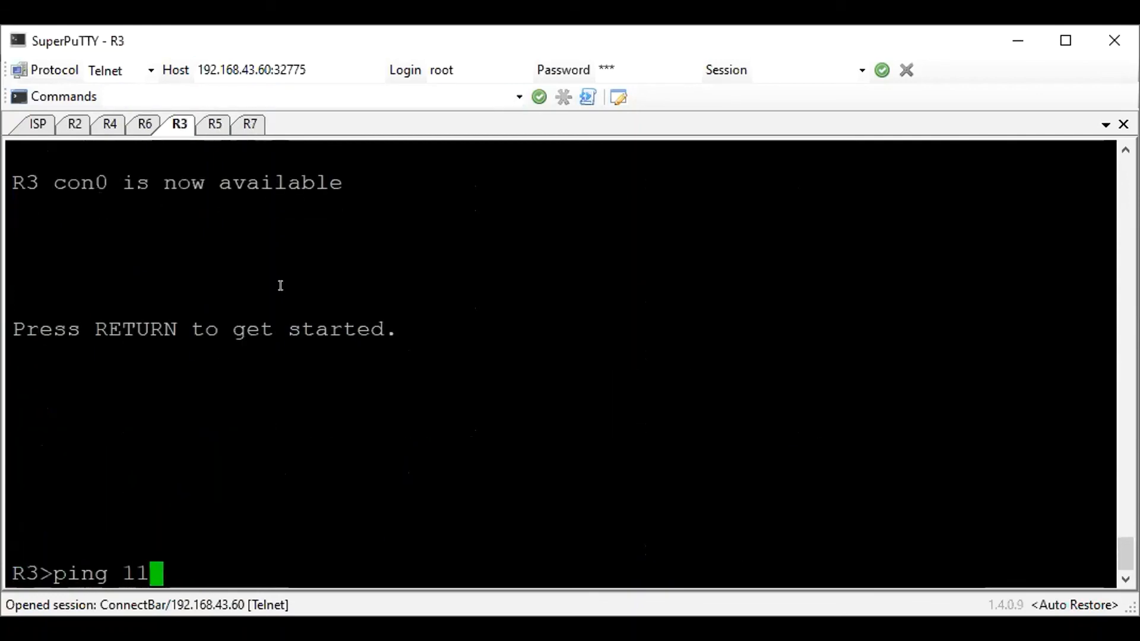
{"action": "type", "text": ".1."}
{"action": "key", "text": "BackSpace"}
{"action": "key", "text": "BackSpace"}
{"action": "key", "text": "BackSpace"}
{"action": "key", "text": "BackSpace"}
{"action": "type", "text": ".1.1.1"}
{"action": "key", "text": "Return"}
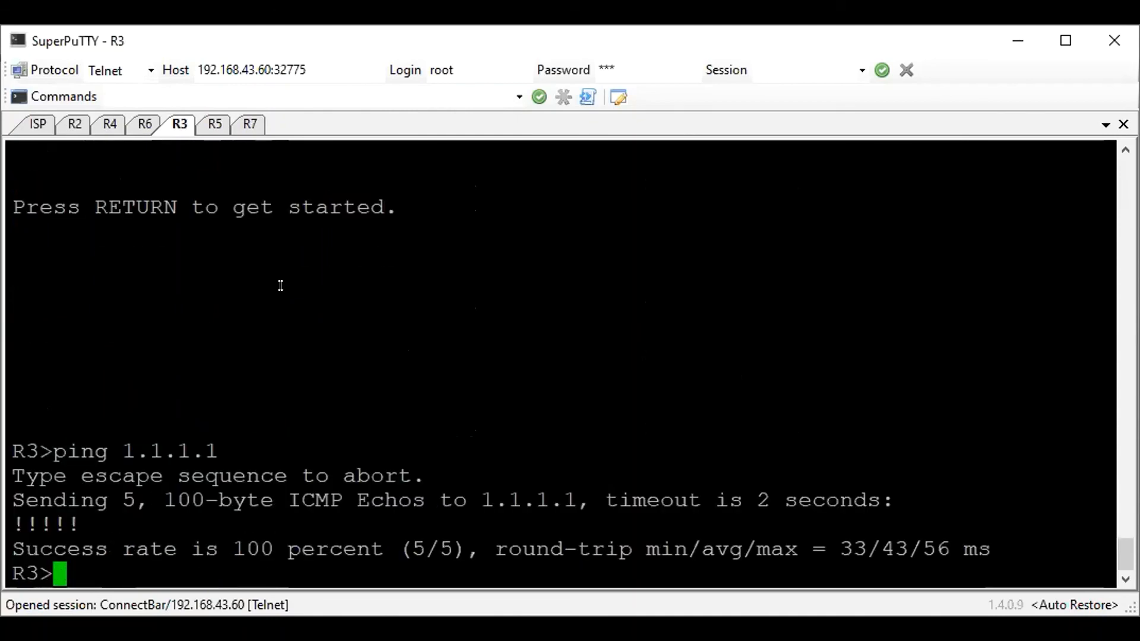
Test connectivity to the web server by pinging 172.16.11.2 from R3
{"action": "type", "text": "ping 172."}
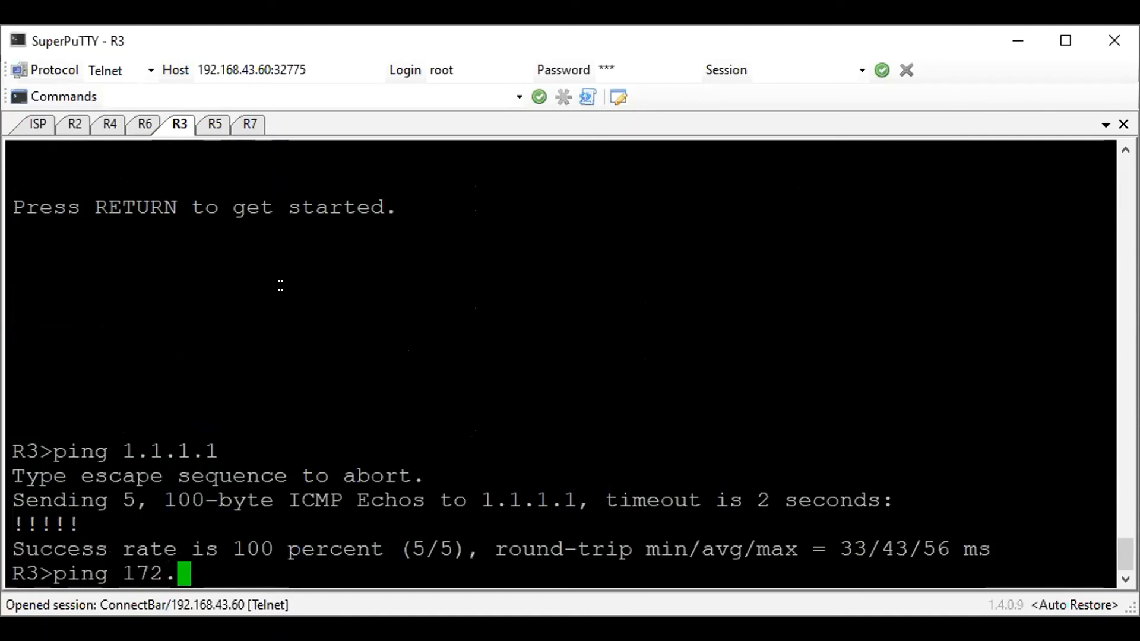
{"action": "type", "text": "16.11.2"}
{"action": "key", "text": "Return"}
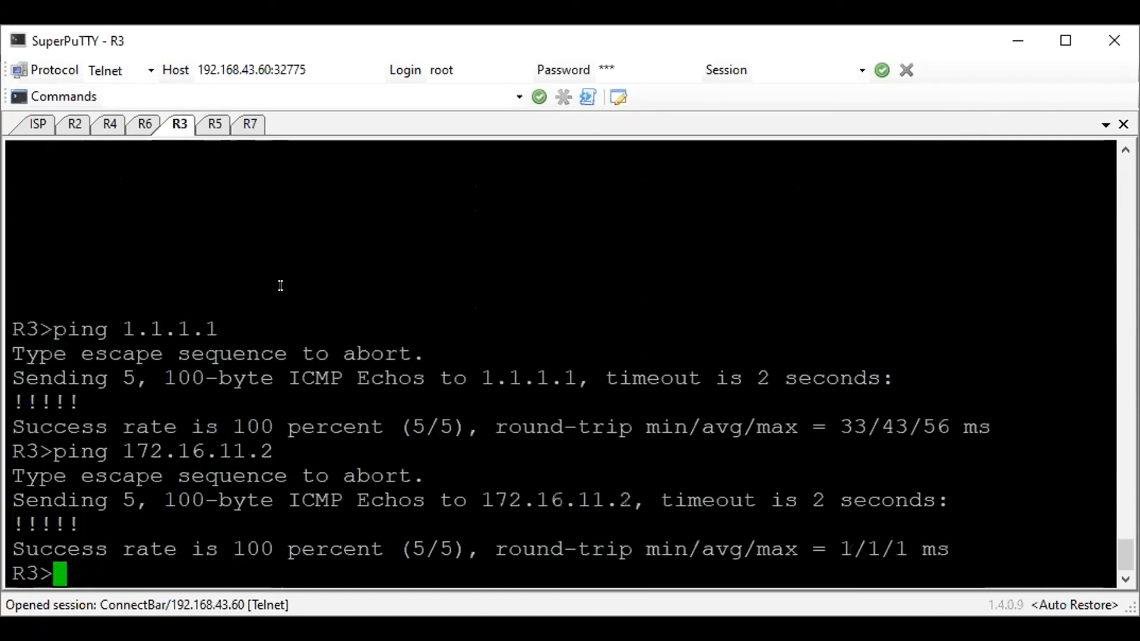
Enter privileged mode on R3, list its EIGRP routes, and examine the 172.16.21.0/24 and 172.16.31.0/24 entries
{"action": "type", "text": "en"}
{"action": "key", "text": "Return"}
{"action": "type", "text": "sh i"}
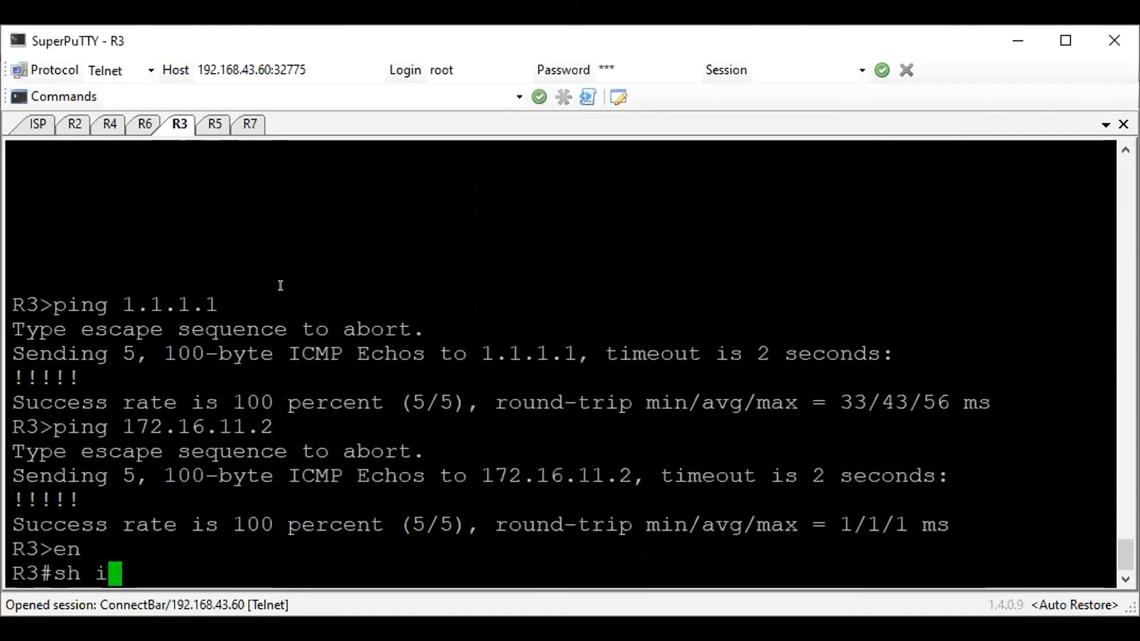
{"action": "type", "text": "p ro ei"}
{"action": "key", "text": "Return"}
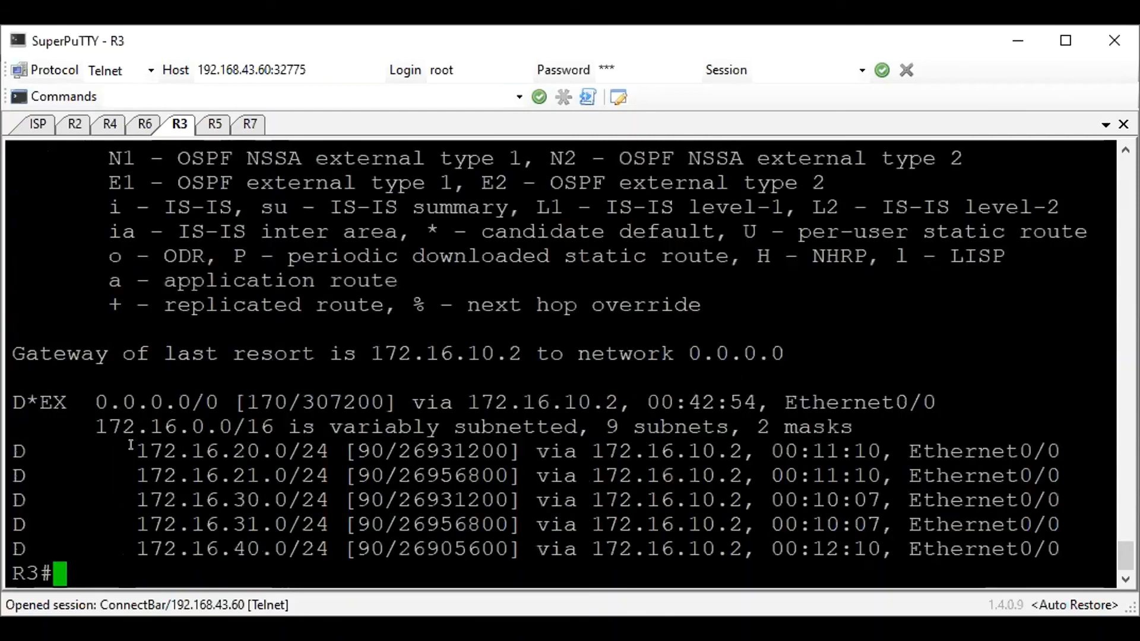
{"action": "left_click_drag", "start_coordinate": [138, 498], "coordinate": [434, 494]}
{"action": "left_click", "coordinate": [370, 473]}
{"action": "left_click_drag", "start_coordinate": [516, 474], "coordinate": [7, 471]}
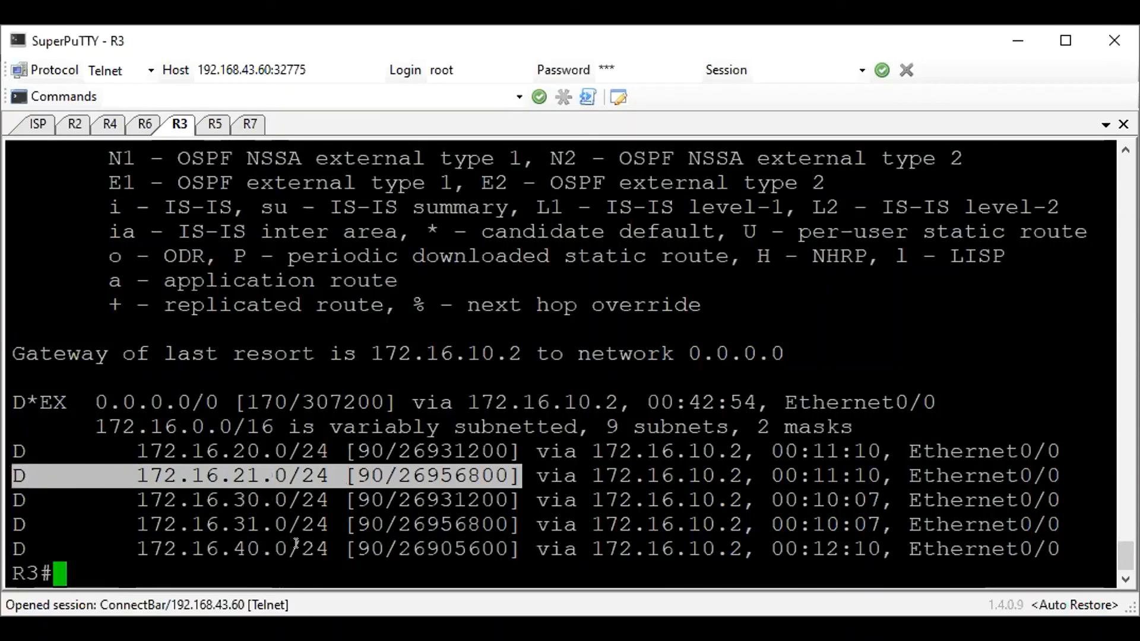
{"action": "left_click_drag", "start_coordinate": [8, 523], "coordinate": [959, 524]}
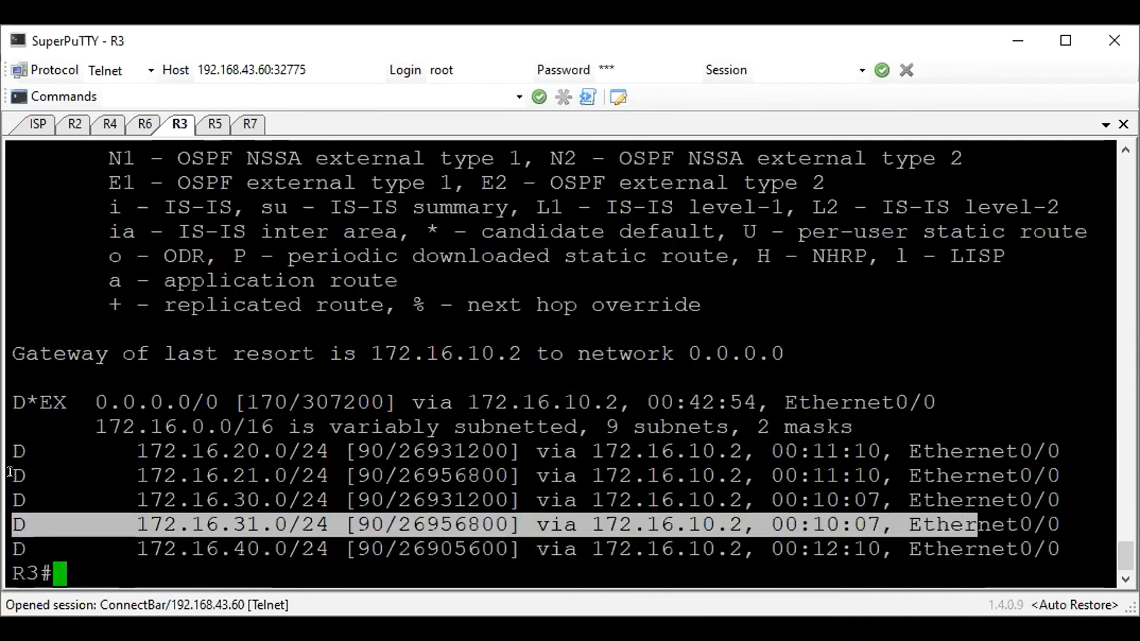
{"action": "left_click_drag", "start_coordinate": [9, 474], "coordinate": [787, 475]}
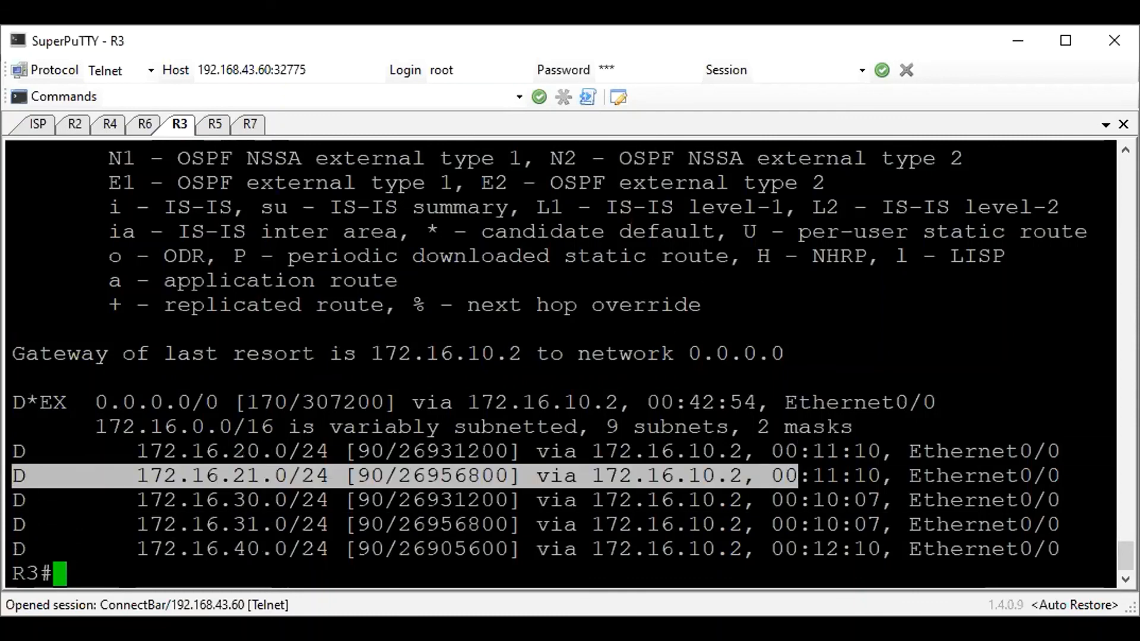
Switch to the Win virtual machine and reload the 172.16.11.2 page in its browser
{"action": "key", "text": "alt+Tab"}
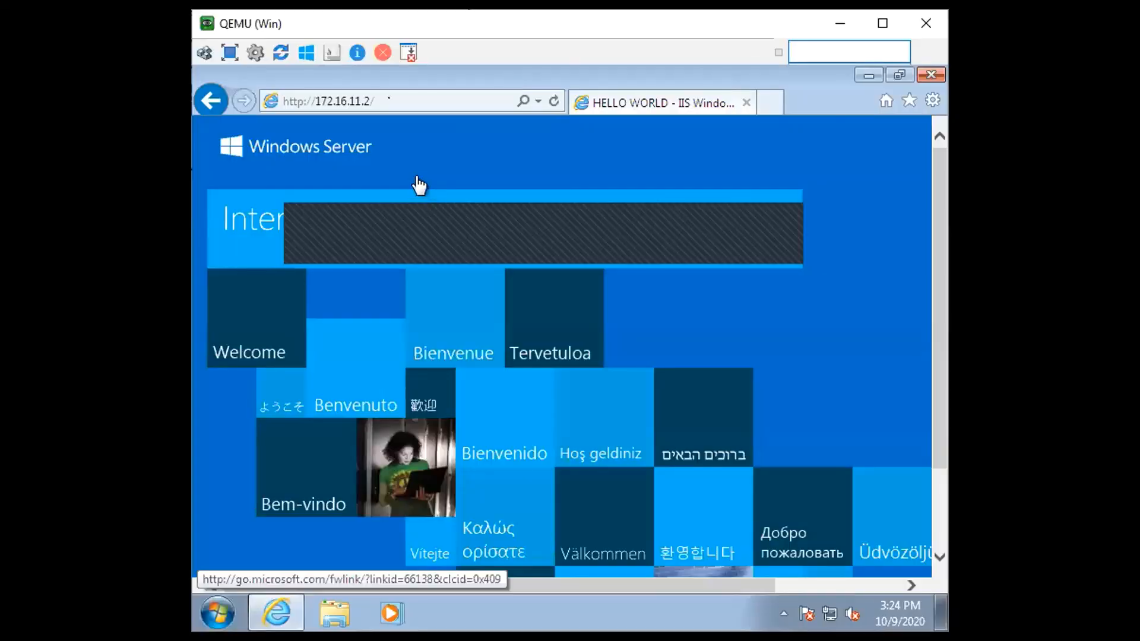
{"action": "left_click", "coordinate": [368, 101]}
{"action": "left_click", "coordinate": [554, 104]}
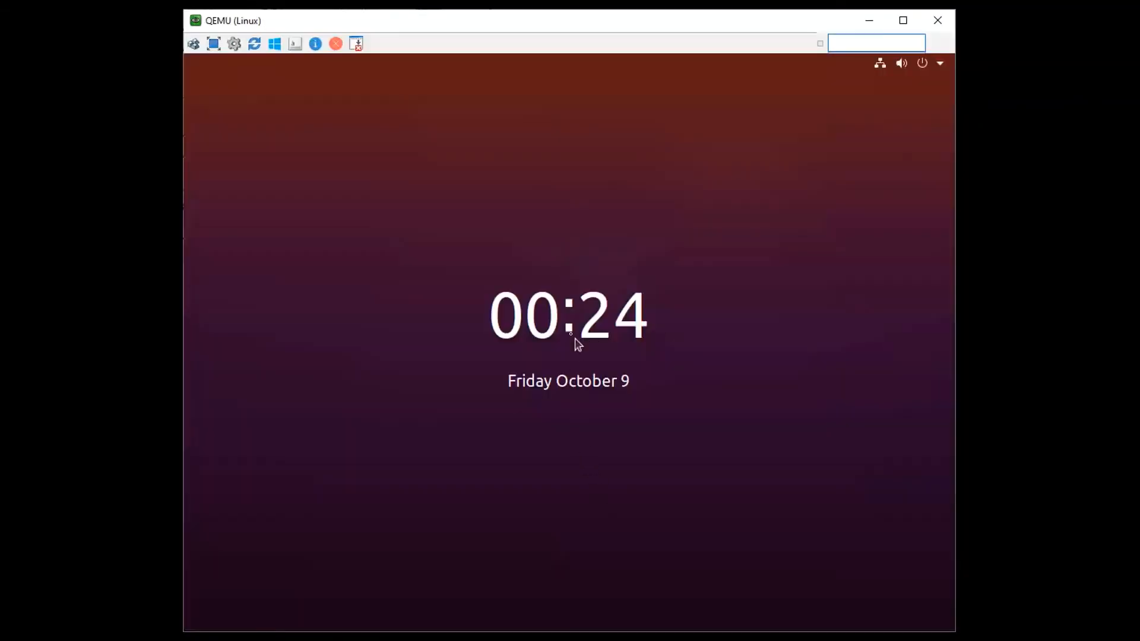
Unlock the Linux virtual machine with the account password and load 172.16.11.2 again in Firefox
{"action": "left_click", "coordinate": [574, 373]}
{"action": "type", "text": "****"}
{"action": "key", "text": "Return"}
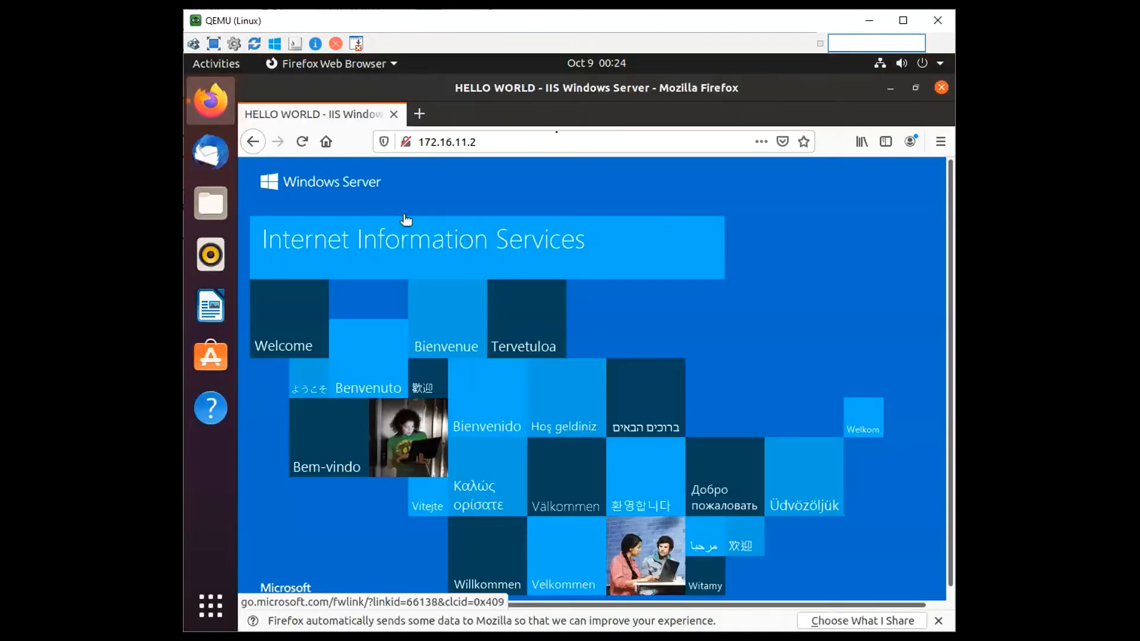
{"action": "left_click", "coordinate": [550, 137]}
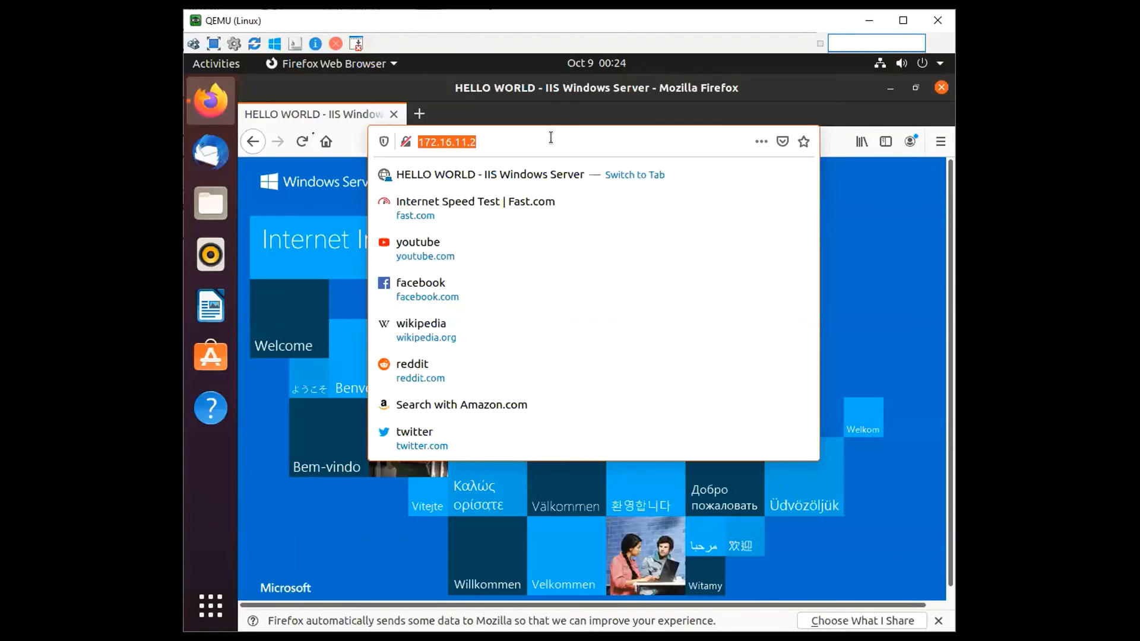
{"action": "key", "text": "Return"}
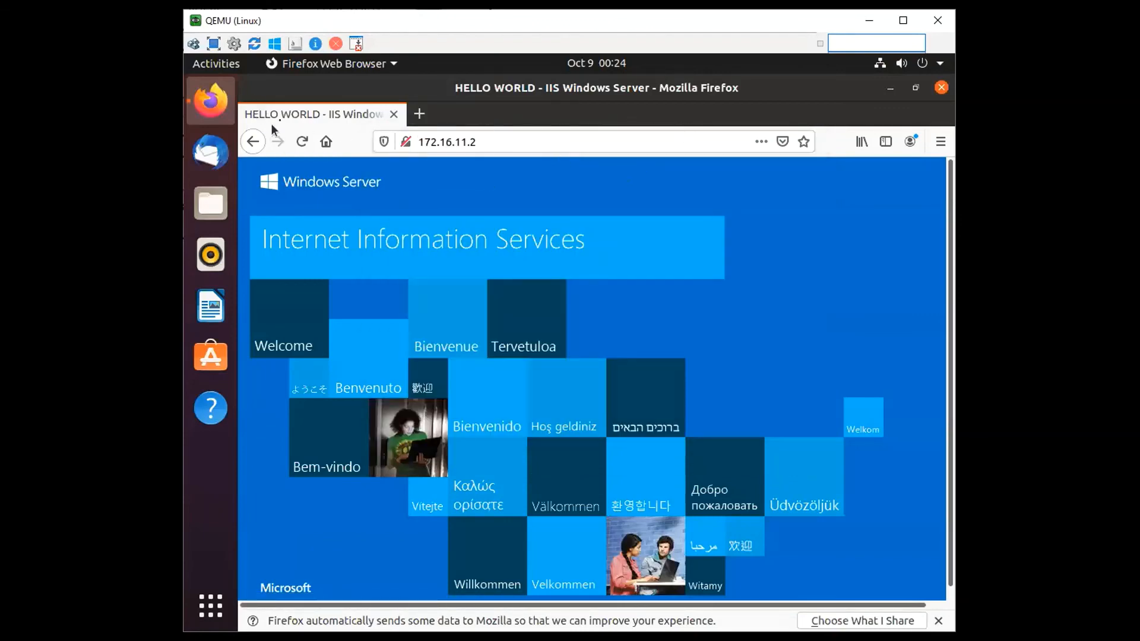
Switch to the Winserver virtual machine and open the iisstart file from C:\inetpub\wwwroot in Notepad
{"action": "left_click", "coordinate": [272, 637]}
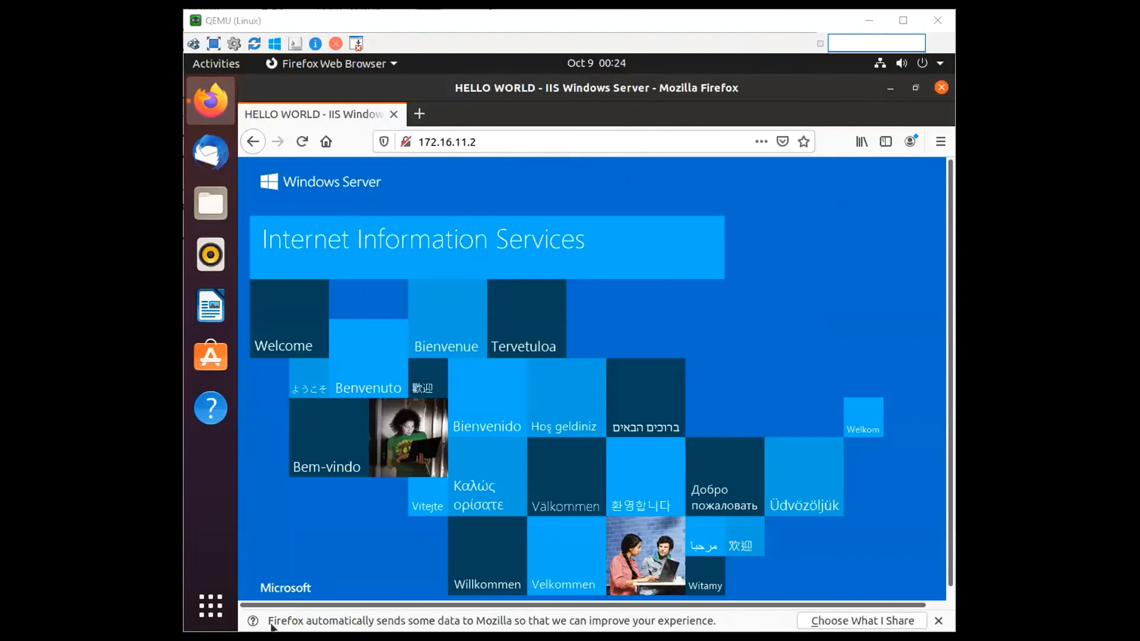
{"action": "key", "text": "alt+Tab"}
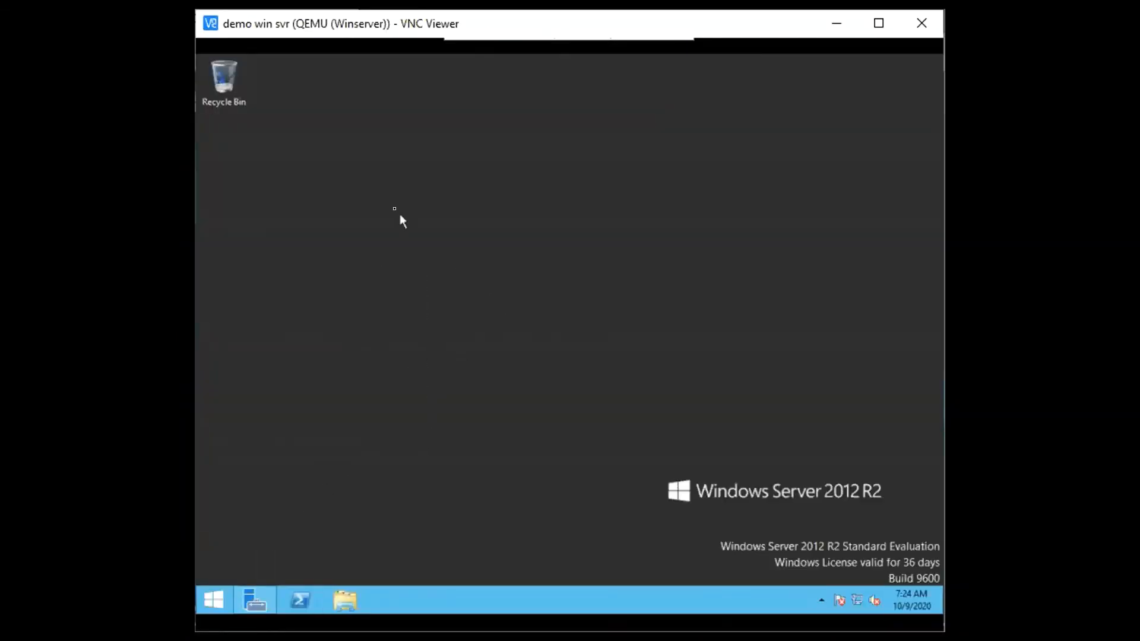
{"action": "key", "text": "super+e"}
{"action": "left_click", "coordinate": [547, 385]}
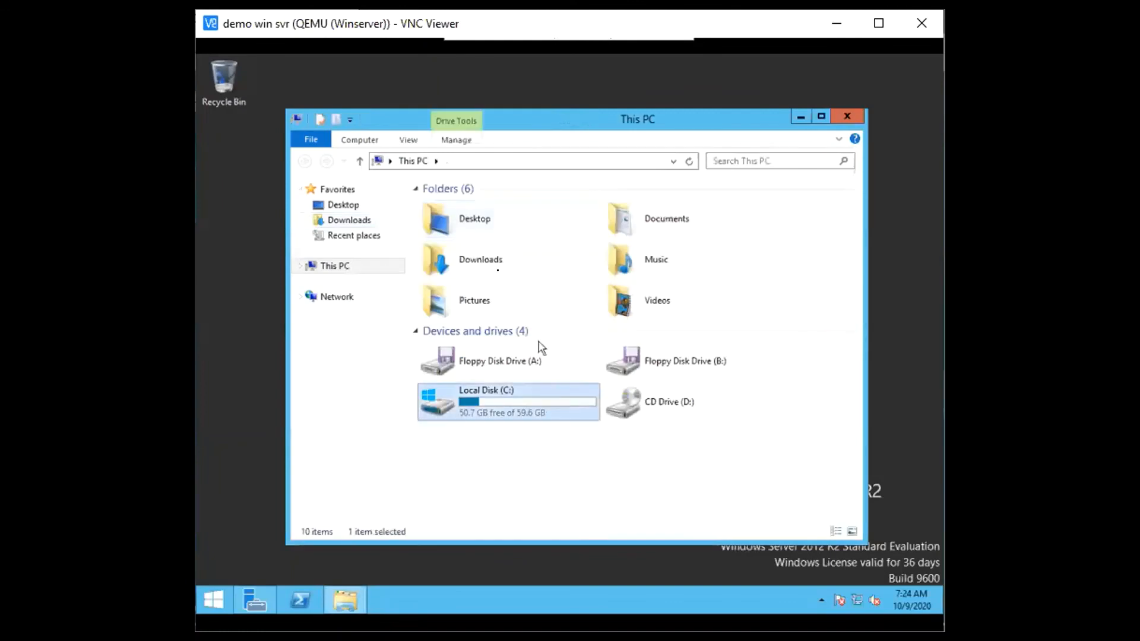
{"action": "double_click", "coordinate": [547, 386]}
{"action": "double_click", "coordinate": [519, 205]}
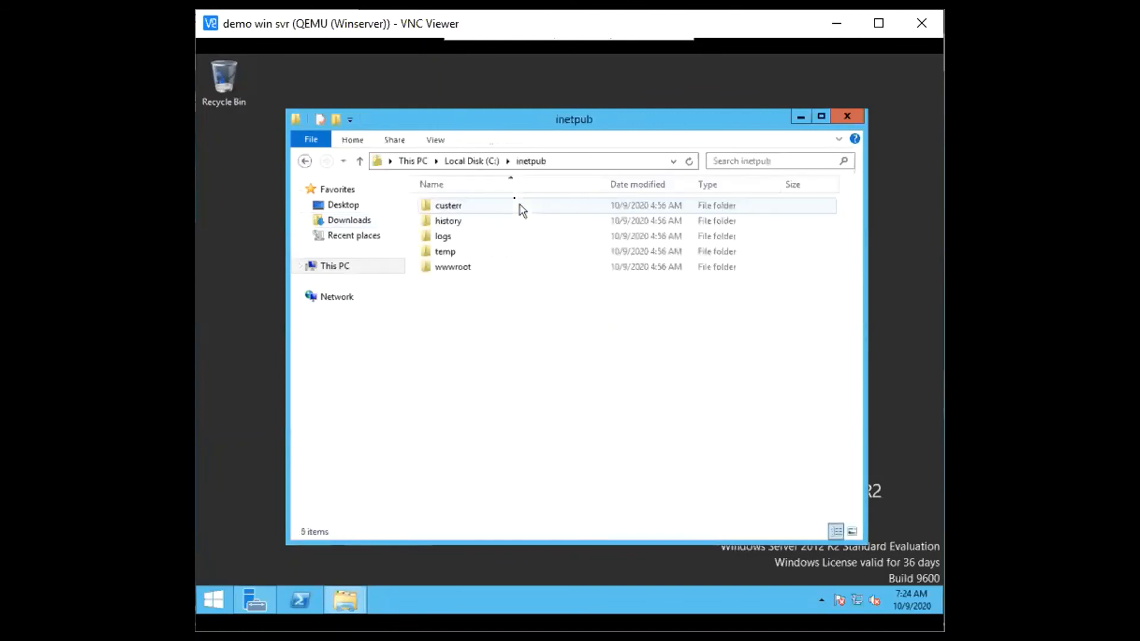
{"action": "double_click", "coordinate": [484, 270]}
{"action": "right_click", "coordinate": [497, 224]}
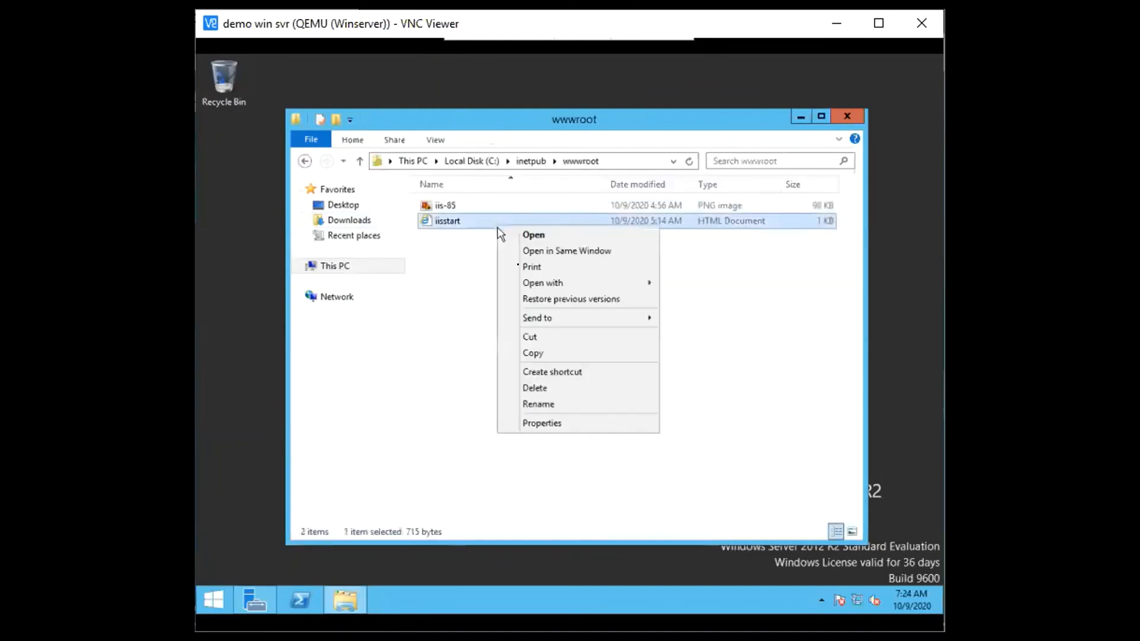
{"action": "mouse_move", "coordinate": [644, 283]}
{"action": "left_click", "coordinate": [673, 301]}
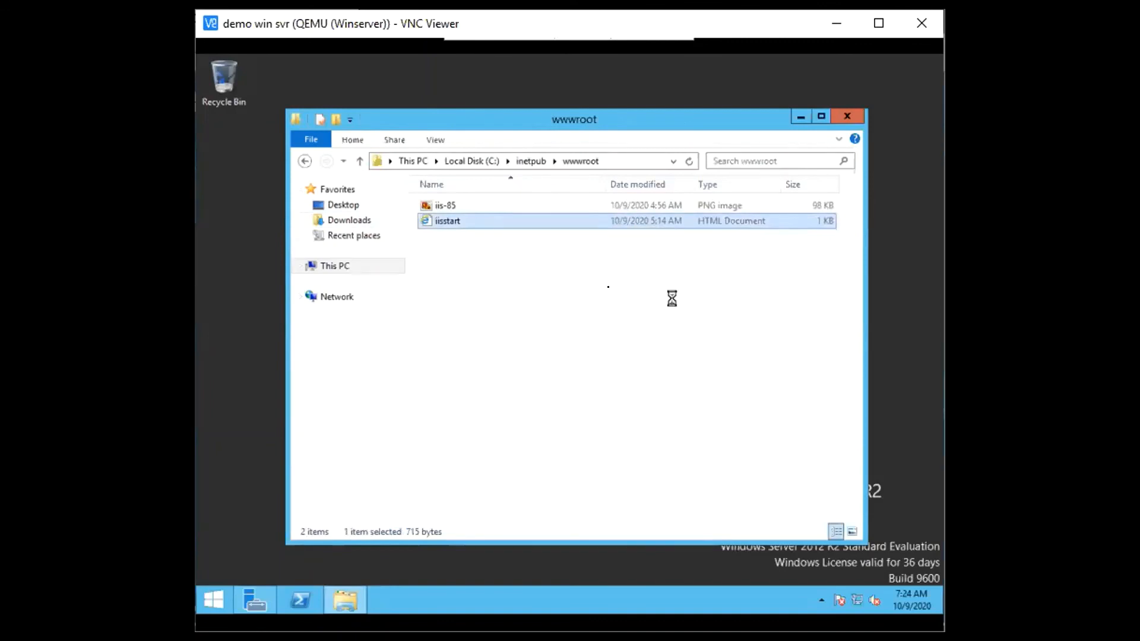
Replace HELLO WORLD with YEY in the iisstart page title, save the file and close Notepad
{"action": "left_click", "coordinate": [305, 210]}
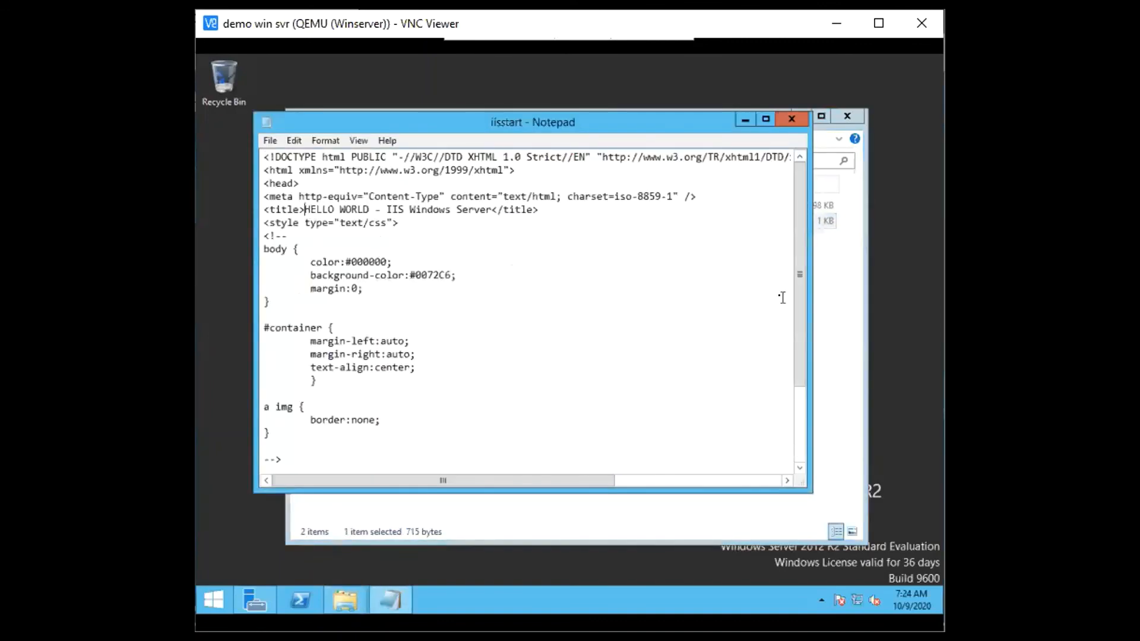
{"action": "key", "text": "ctrl+shift+Right"}
{"action": "key", "text": "ctrl+shift+Right"}
{"action": "type", "text": "YEY"}
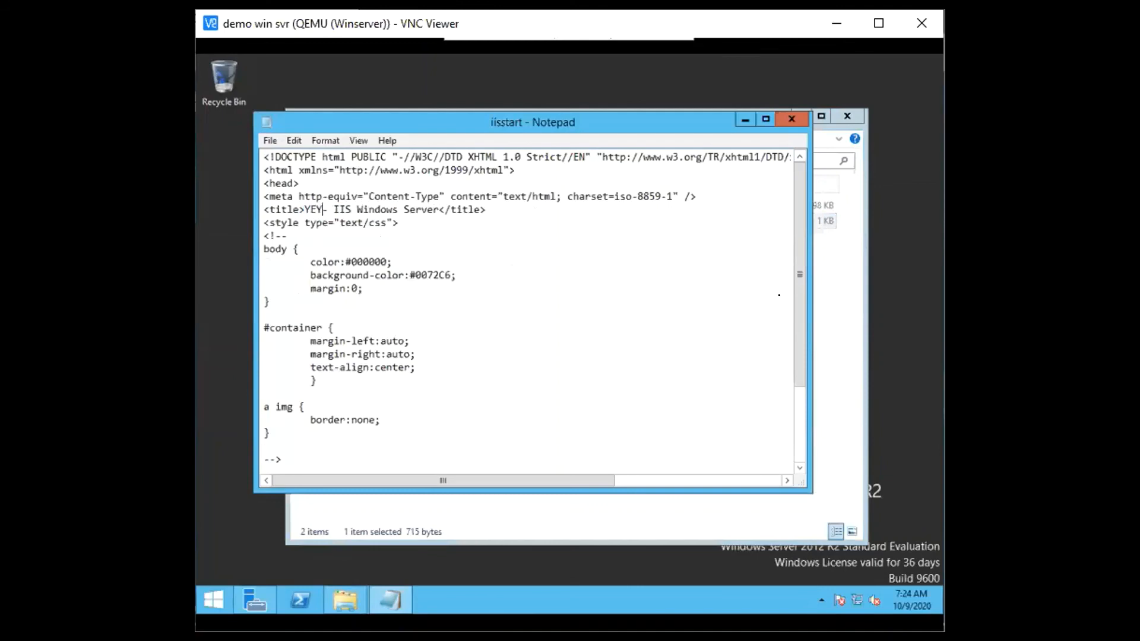
{"action": "left_click", "coordinate": [633, 301]}
{"action": "key", "text": "ctrl+s"}
{"action": "left_click", "coordinate": [780, 121]}
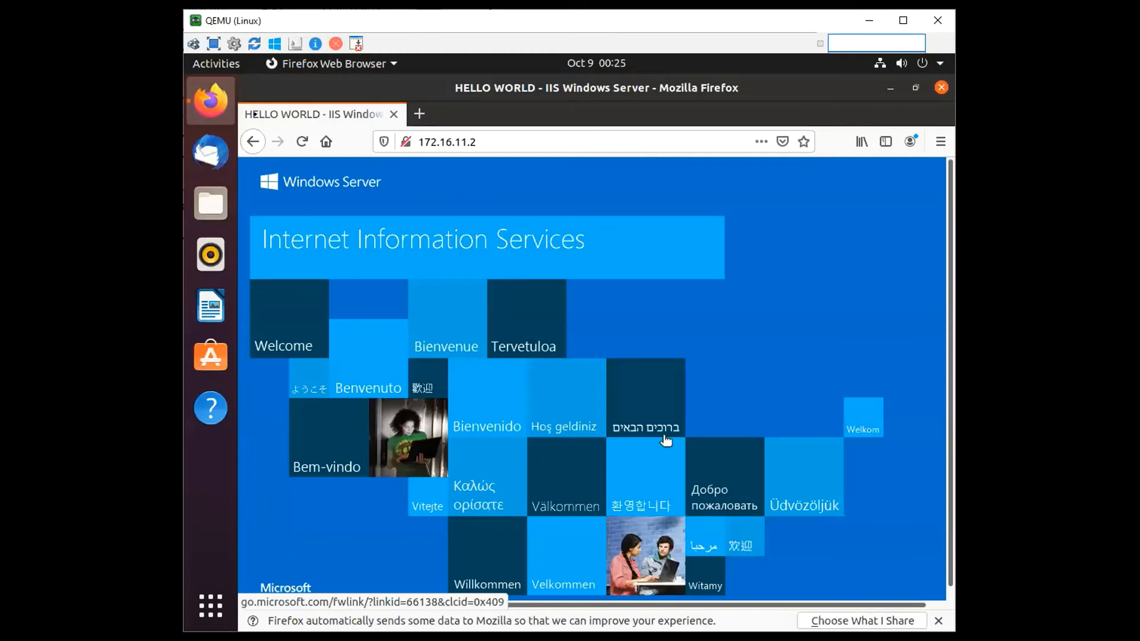
Reload the 172.16.11.2 page on the Linux and Win virtual machines to check the edited title
{"action": "left_click", "coordinate": [295, 144]}
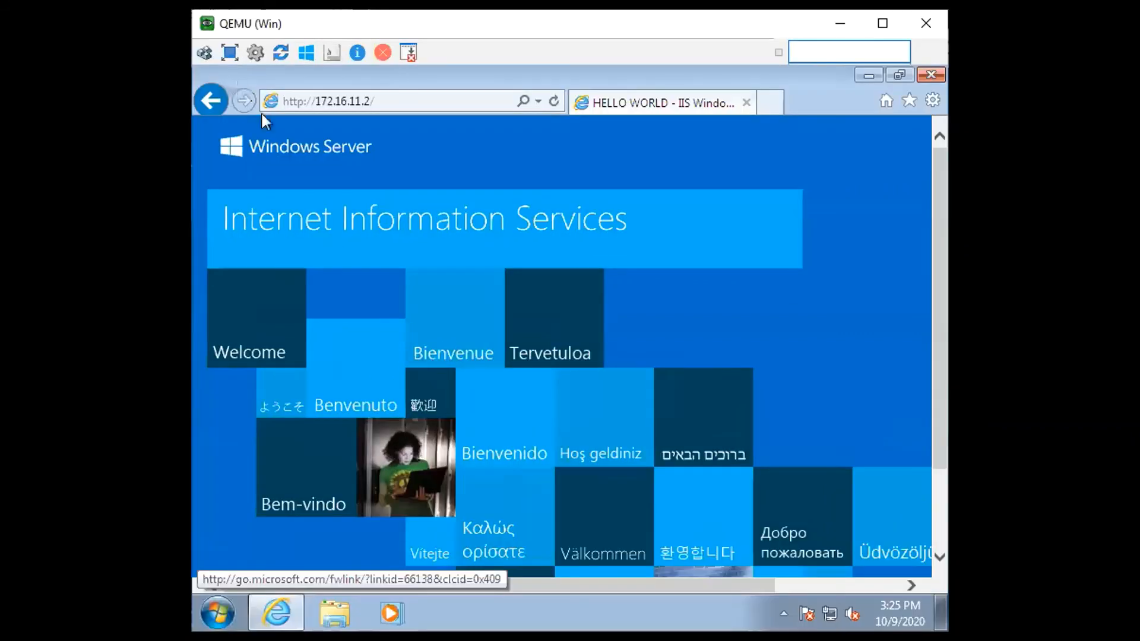
{"action": "left_click", "coordinate": [556, 102]}
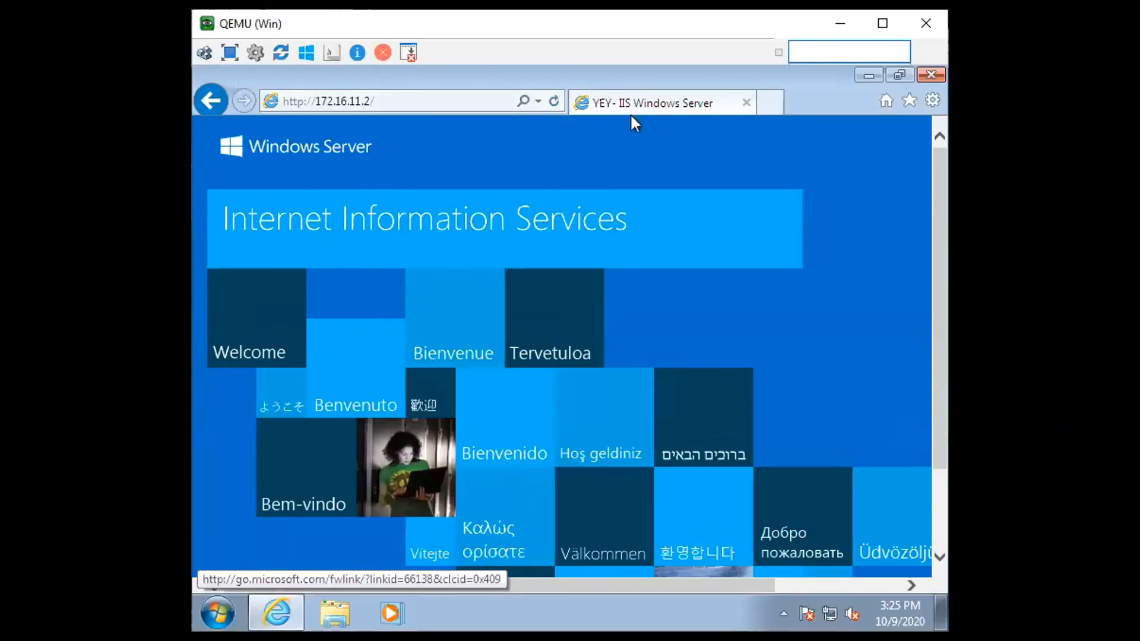